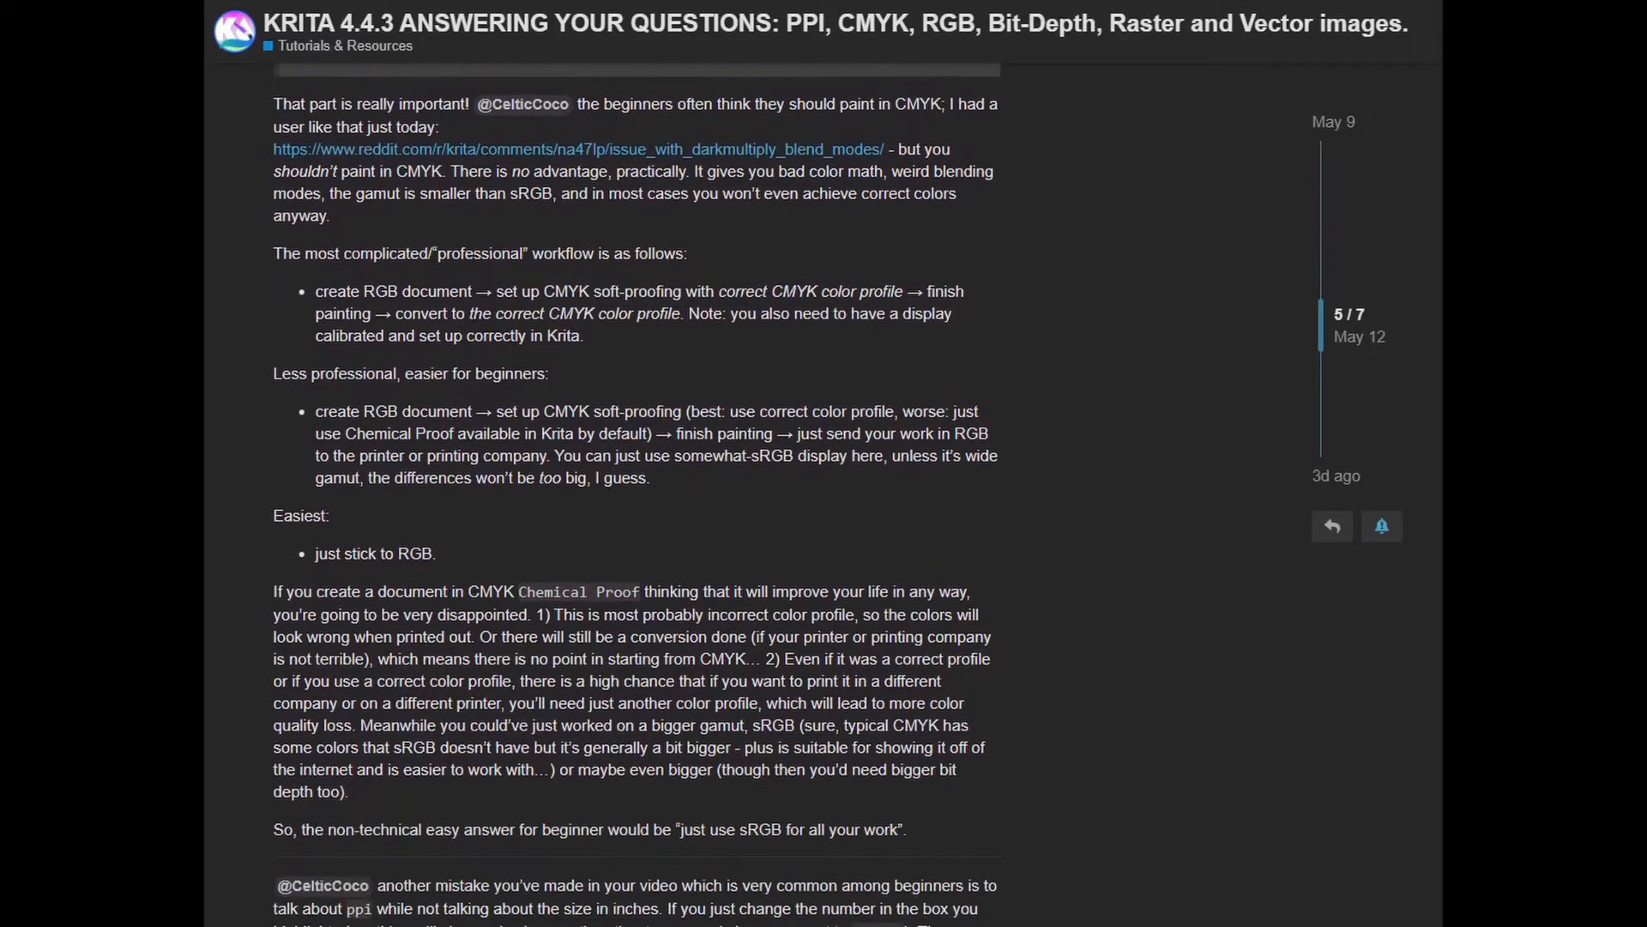
- Open the corrections PDF for the May 10th, 2021 Krita tutorial and read through its pages on RGB, CMYK and ppi
scroll(635, 498, down, 2)
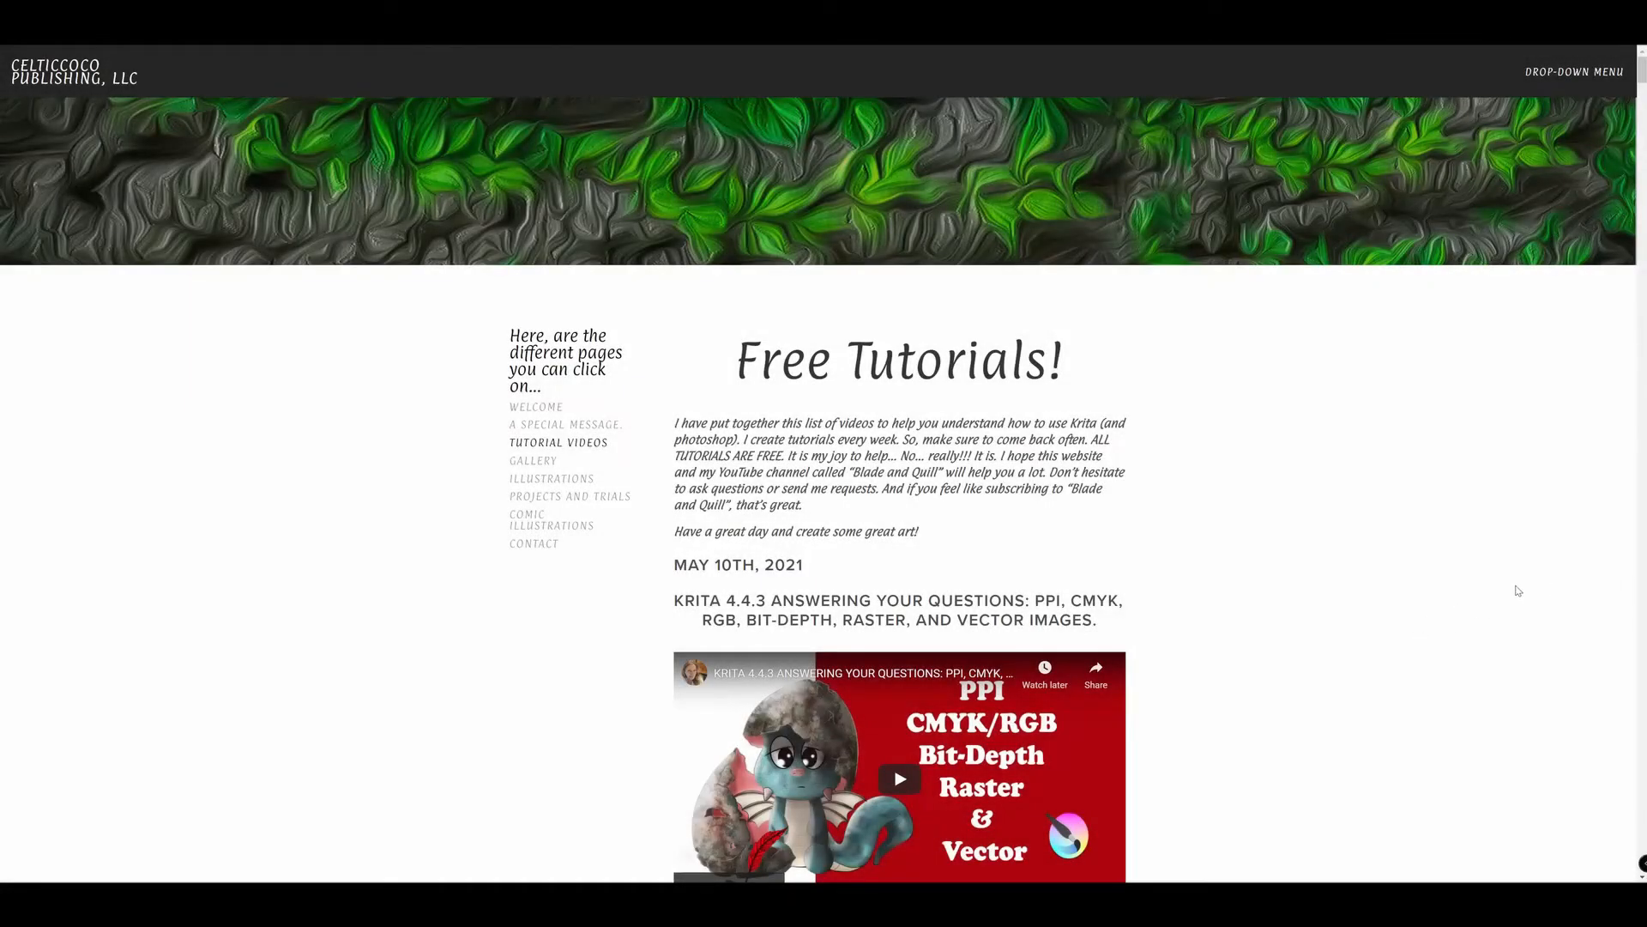
scroll(1517, 590, down, 4)
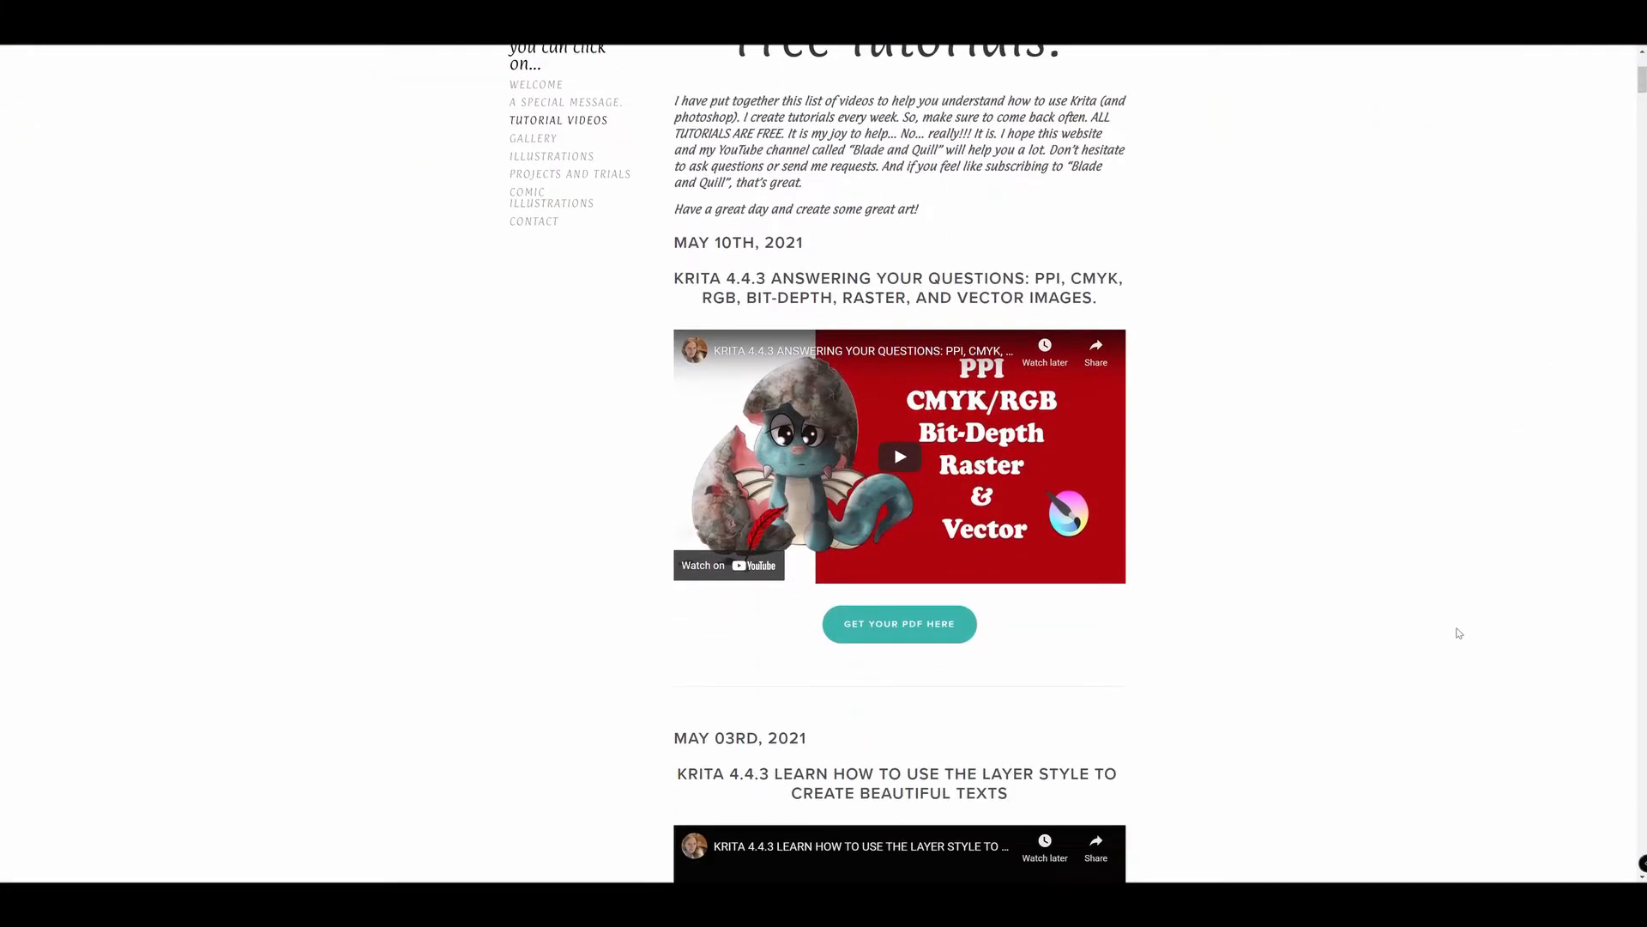
click(902, 630)
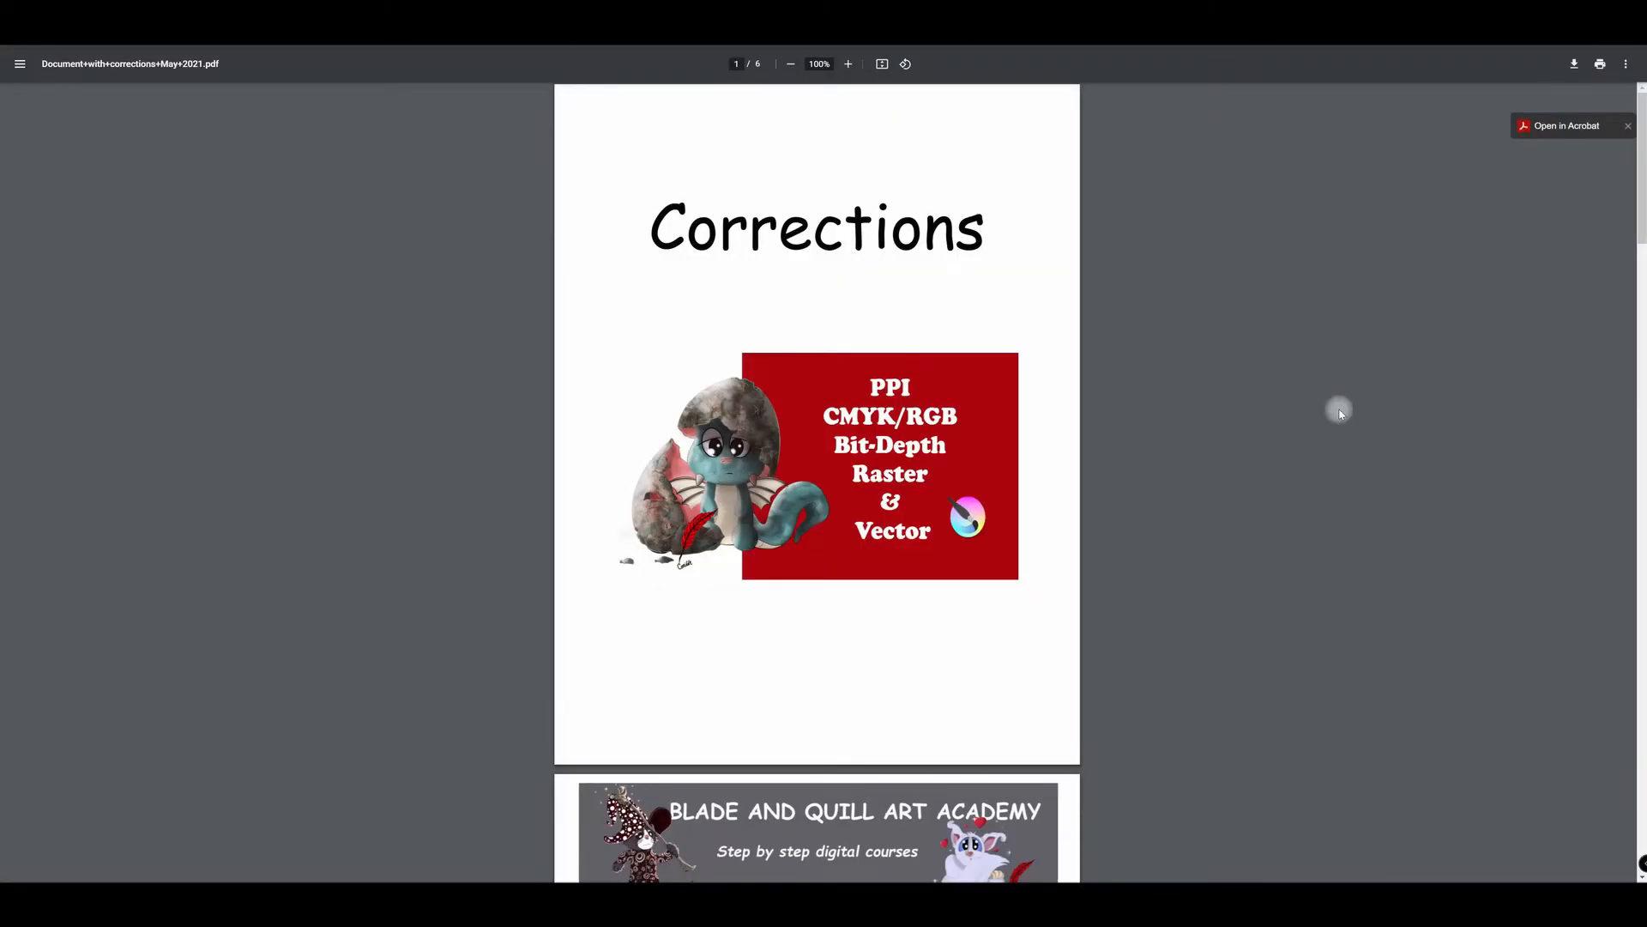
scroll(1341, 412, down, 20)
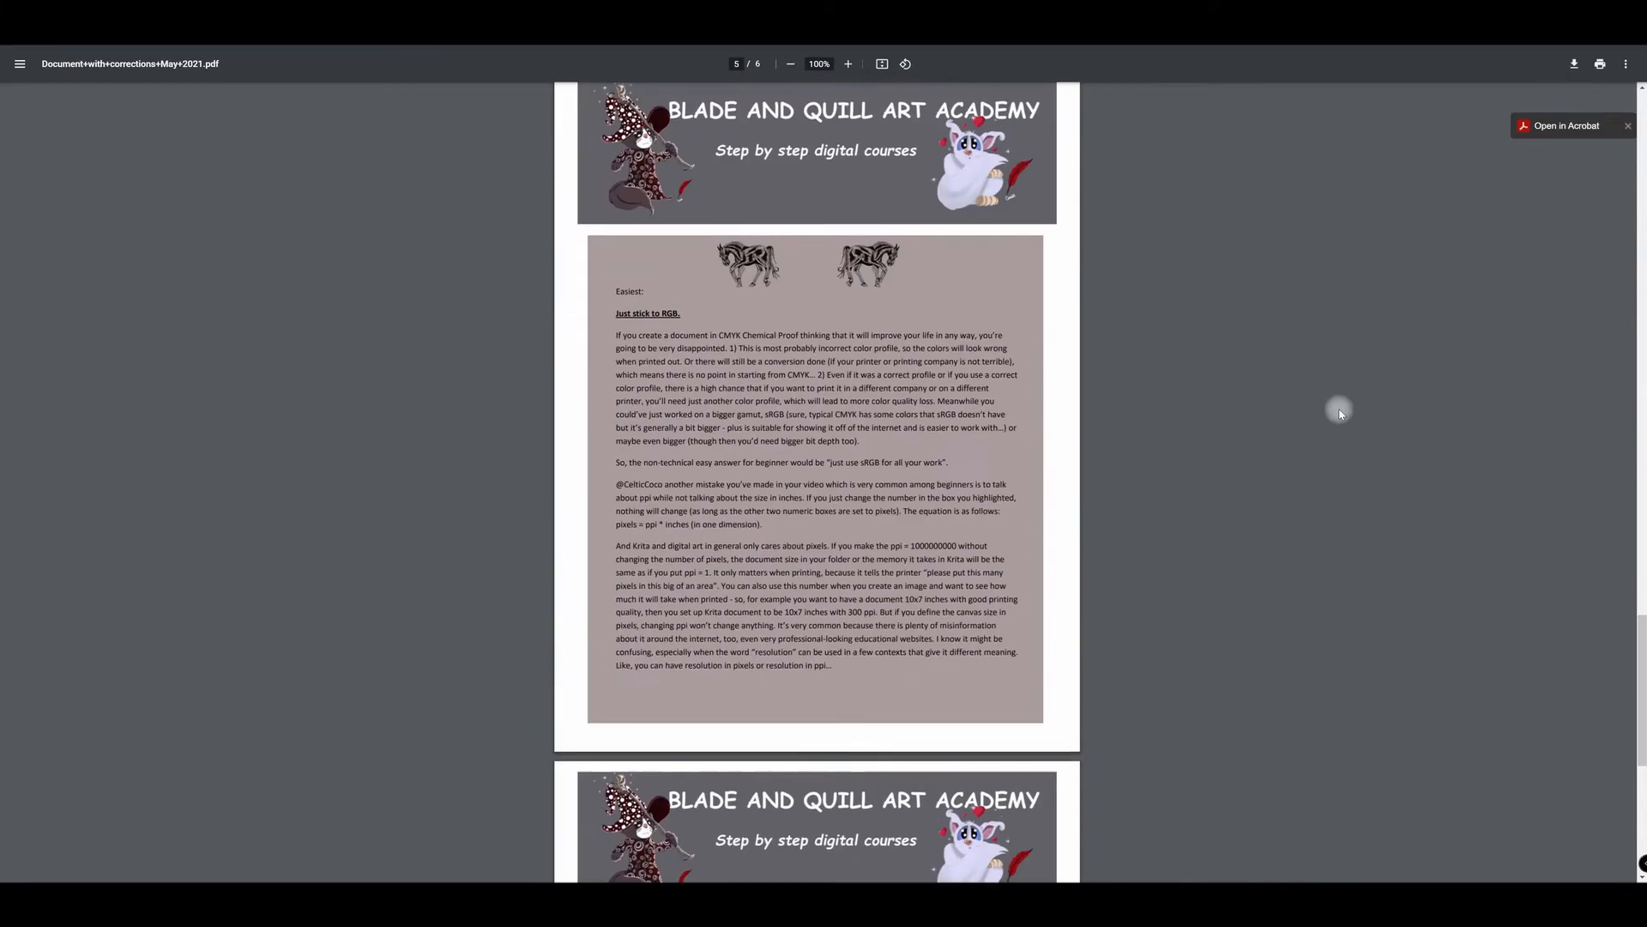
scroll(1341, 413, down, 6)
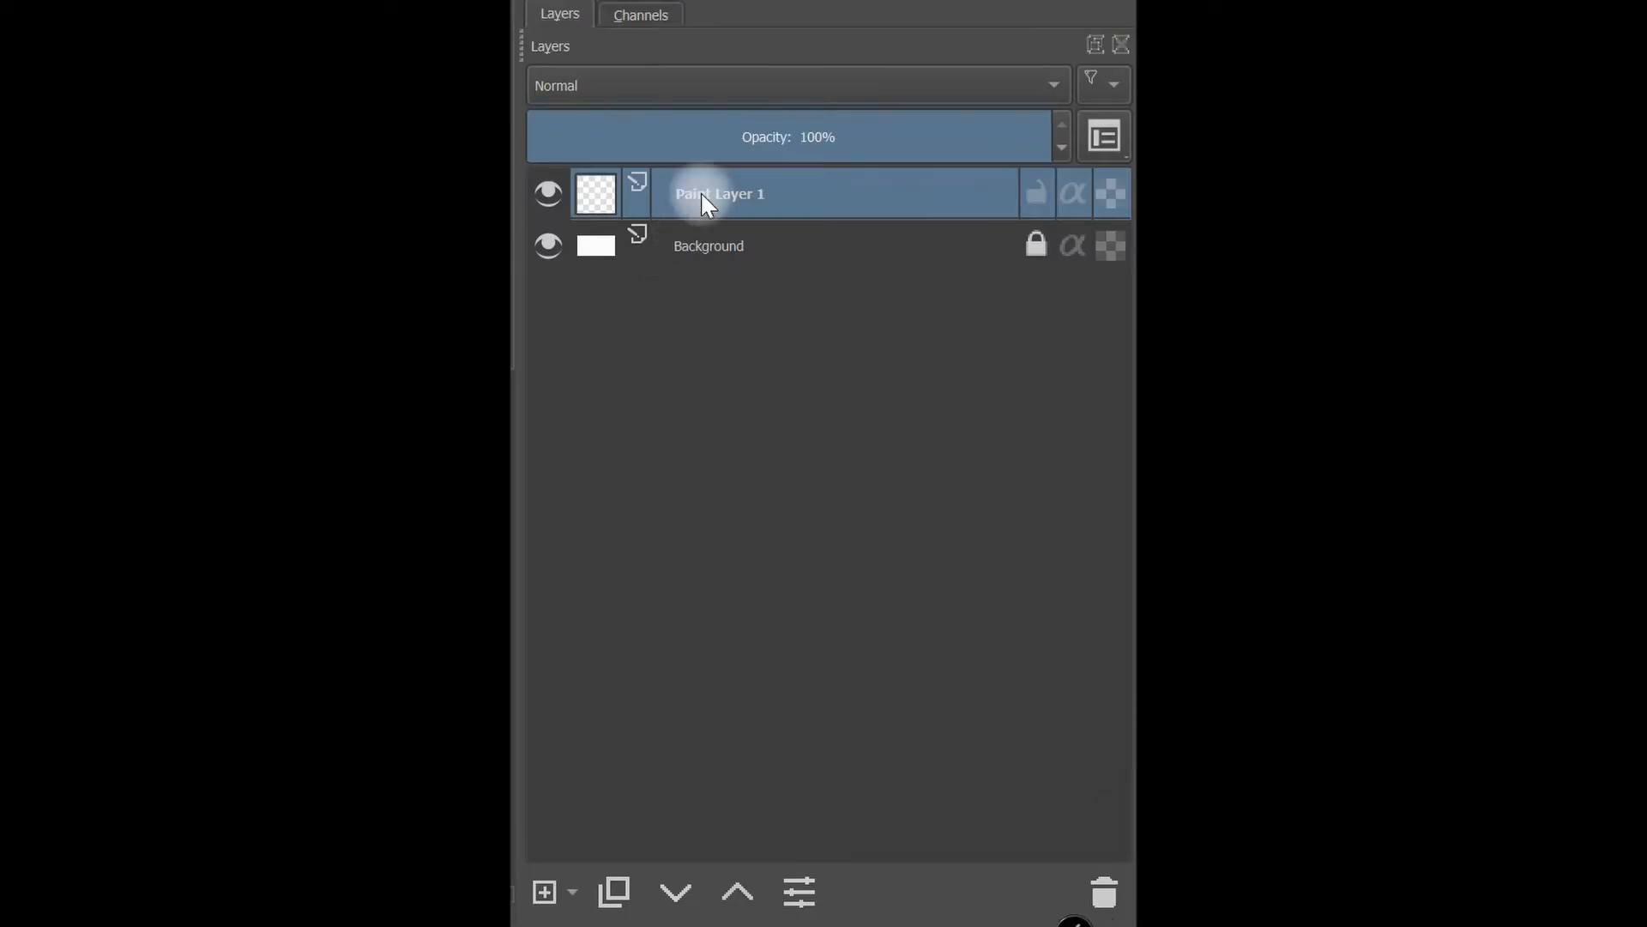
- Open the list of layer types that can be added above Paint Layer 1
click(571, 891)
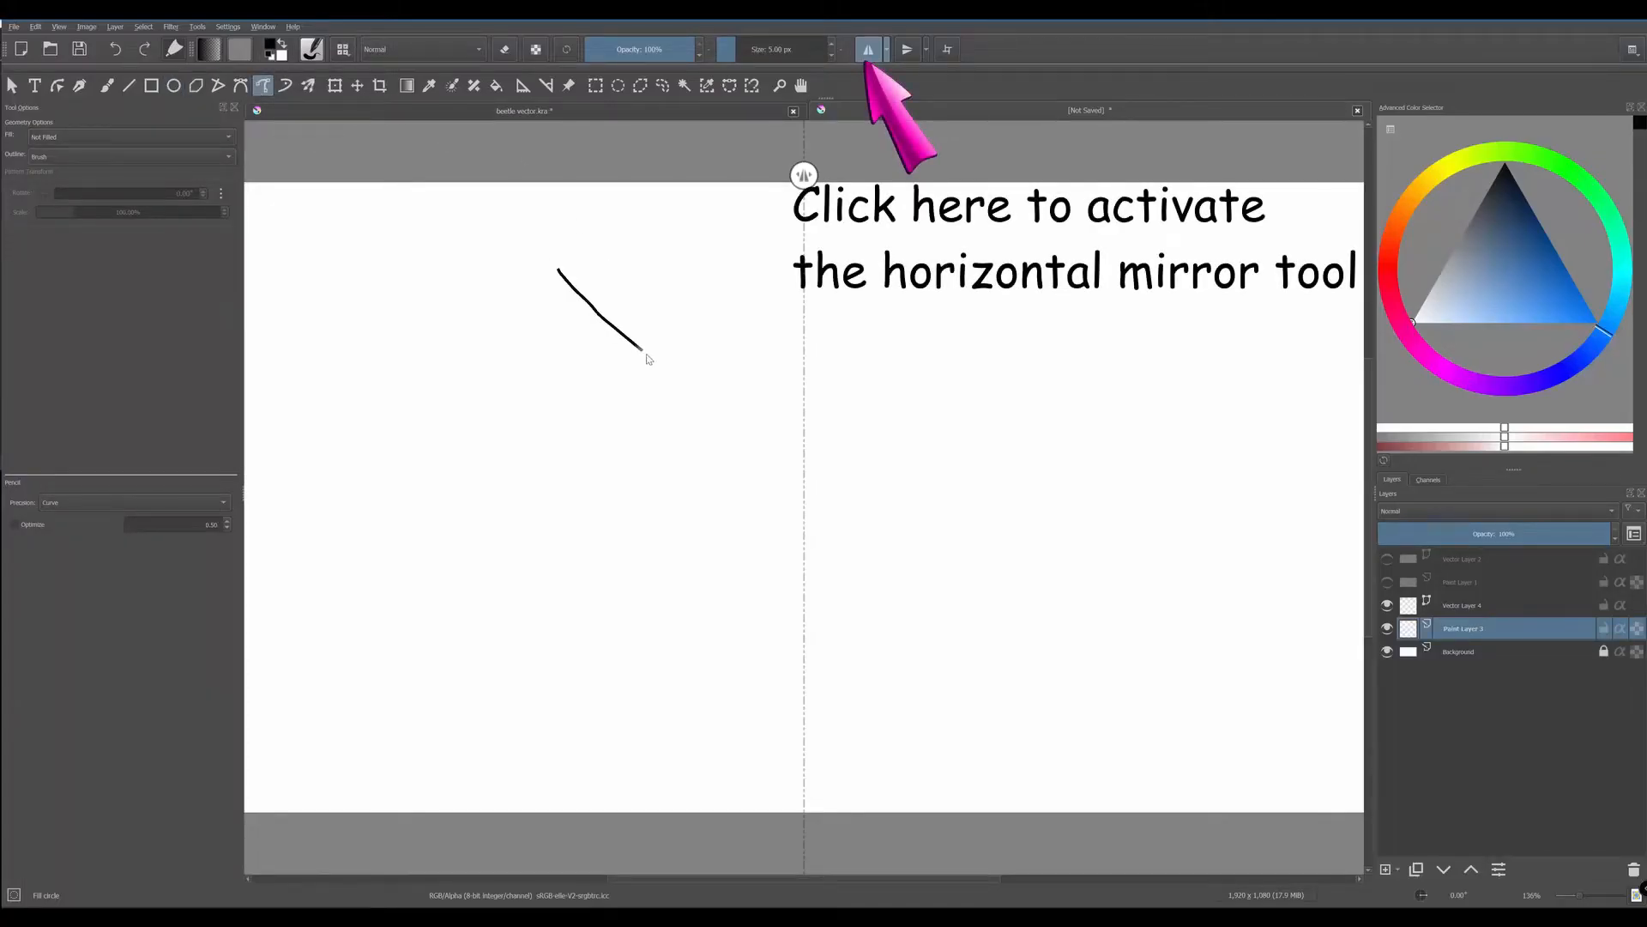
- With horizontal mirroring on, draw a curve, an ellipse about 133 by 195 px and a rectangle about 154 by 207 px on the paint layer
drag(648, 359, 667, 371)
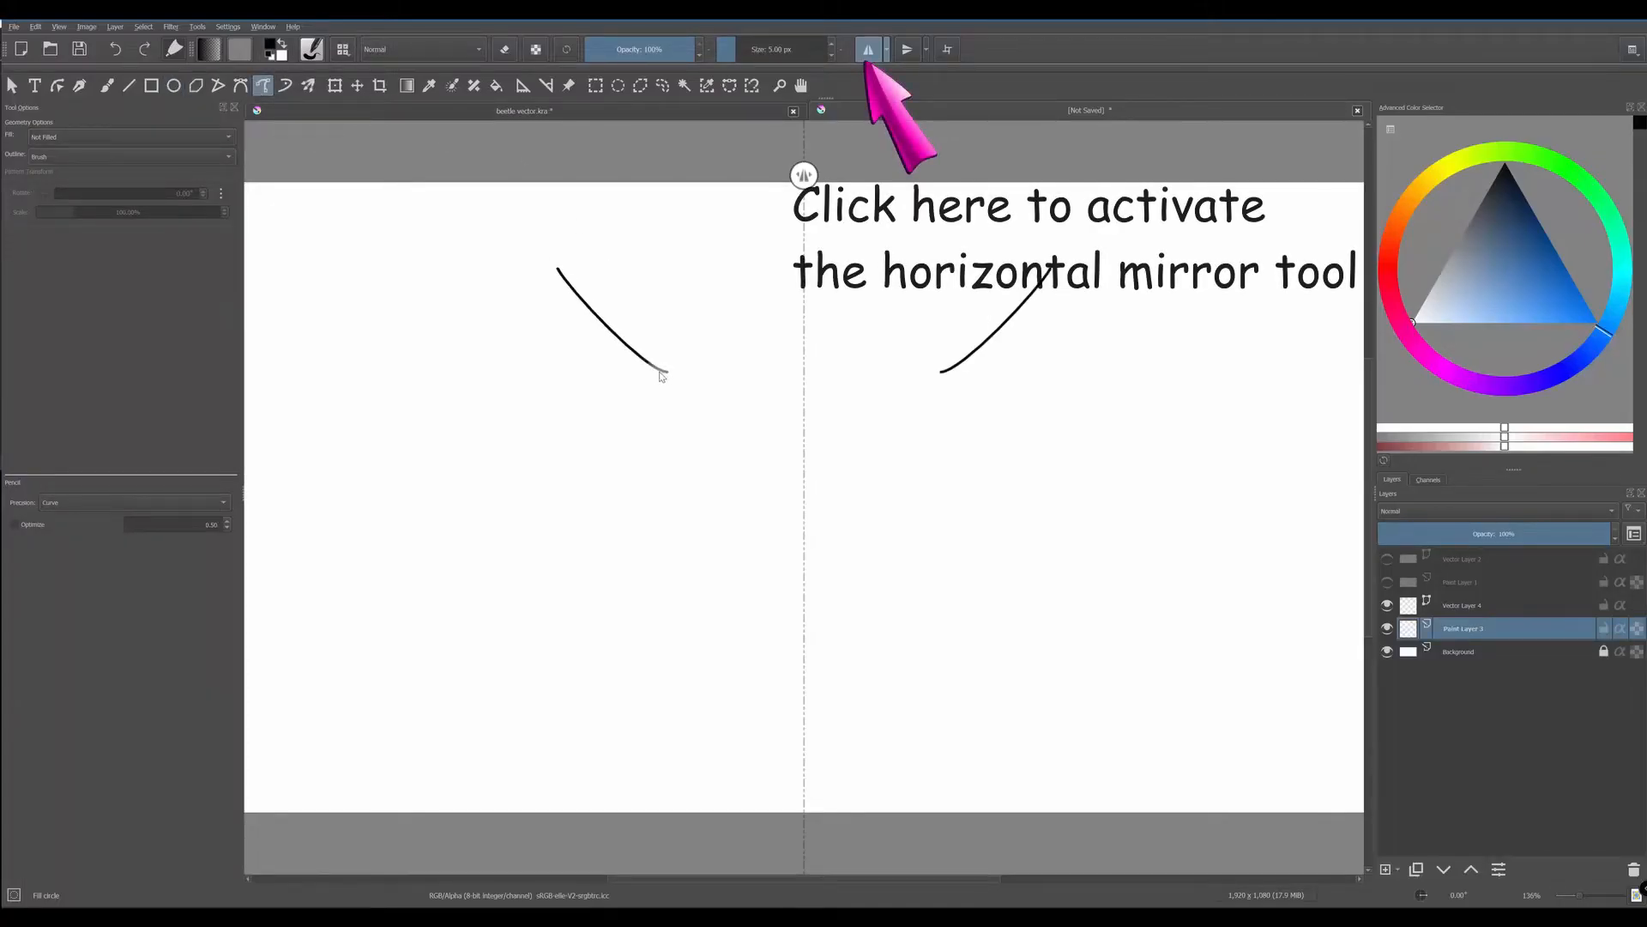
click(172, 85)
drag(504, 309, 583, 424)
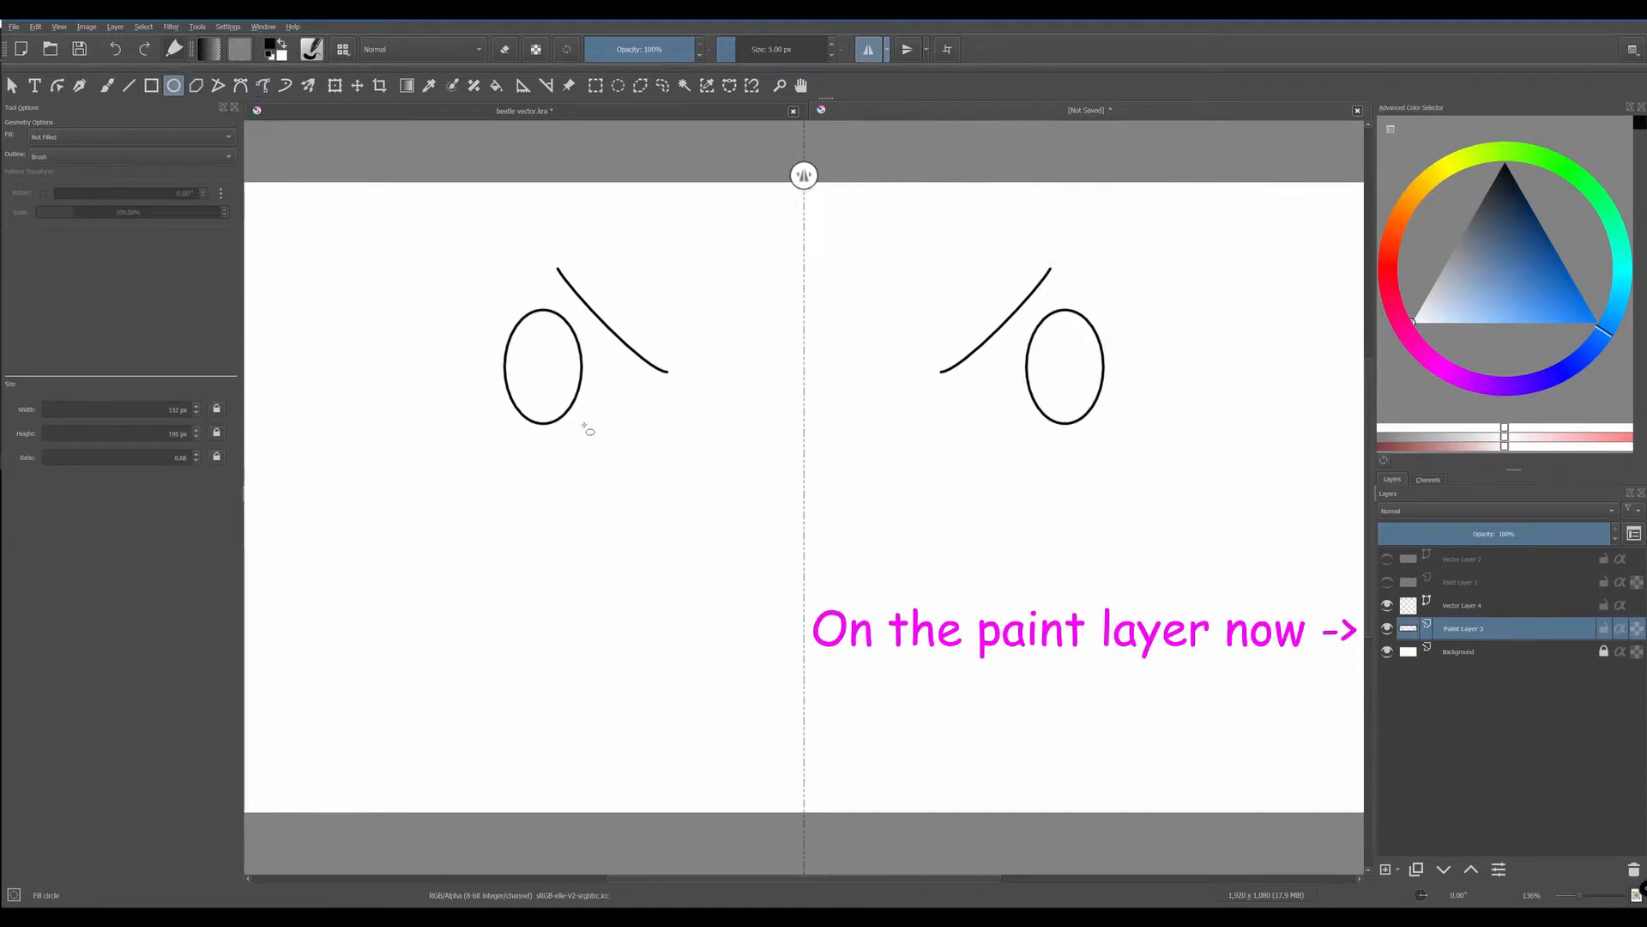
click(151, 85)
drag(494, 496, 586, 555)
drag(583, 611, 586, 618)
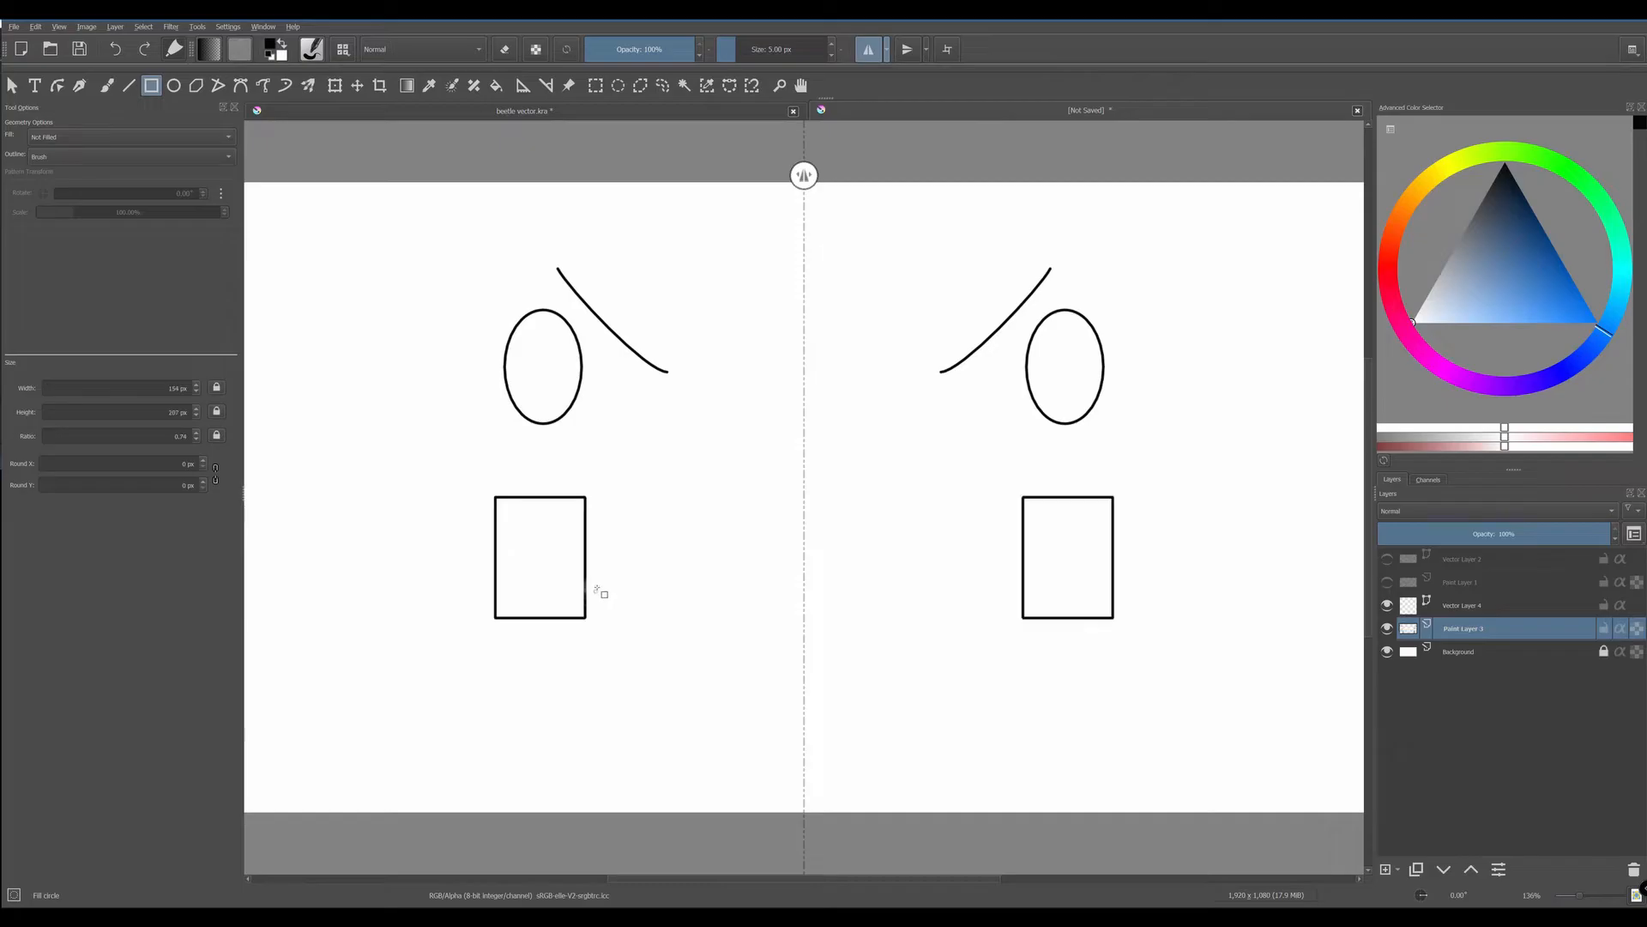
- Hide the paint layer and draw a near-circle about 215 px across, a rectangle about 160 by 200 px and a straight line on Vector Layer 4
click(1388, 629)
click(1462, 605)
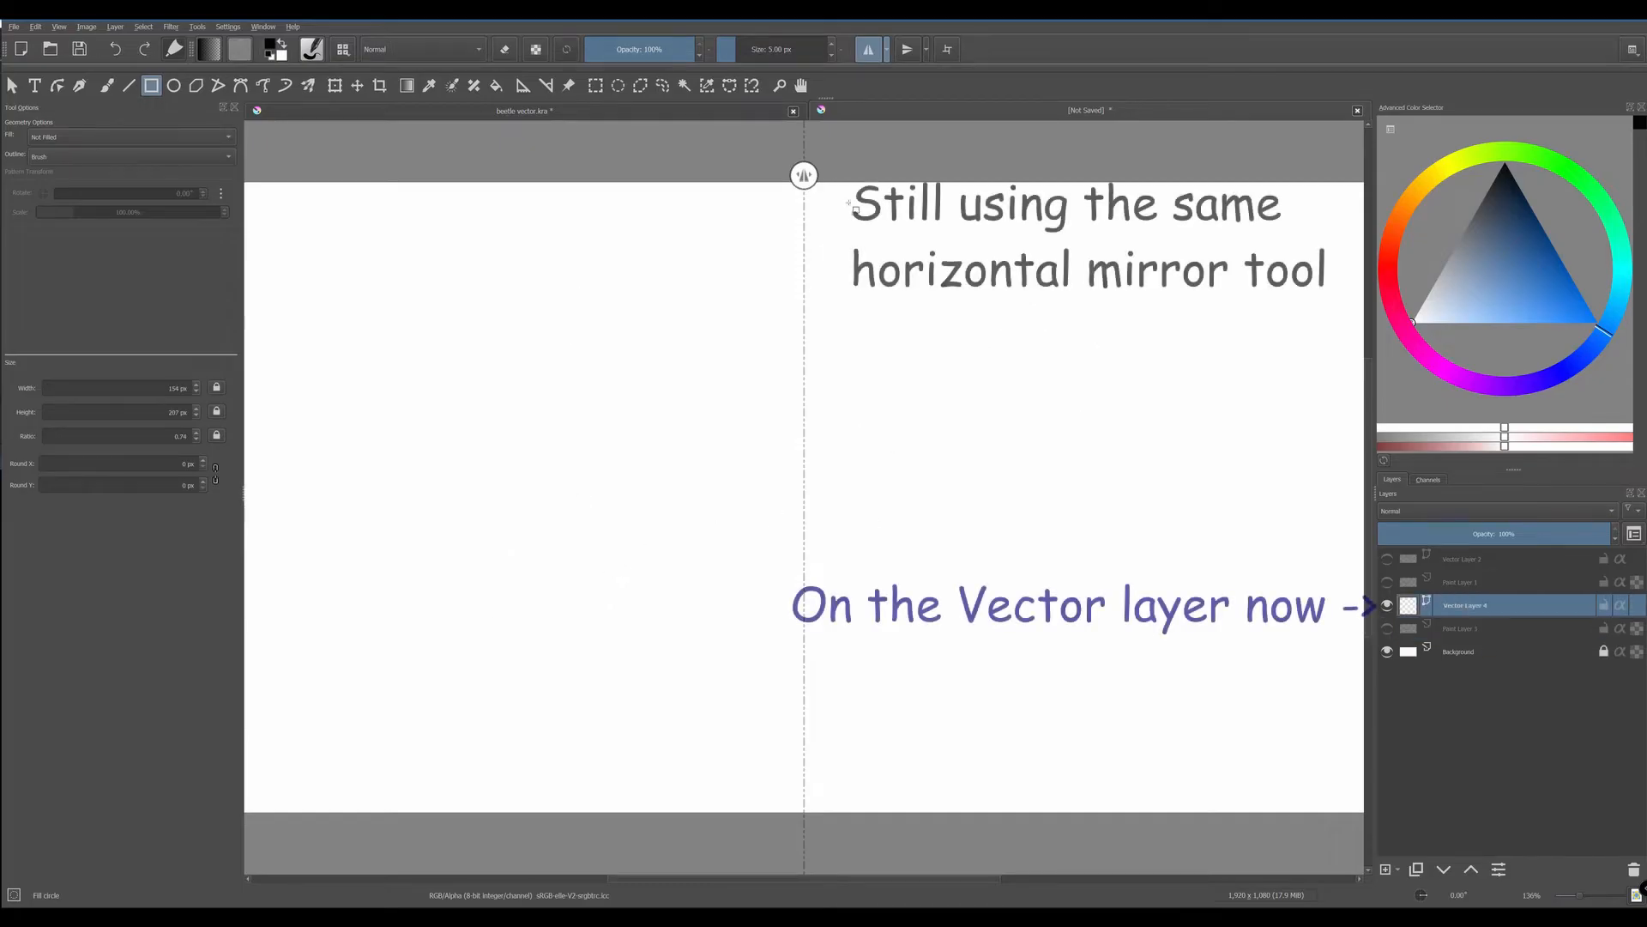
click(173, 85)
drag(497, 264, 621, 393)
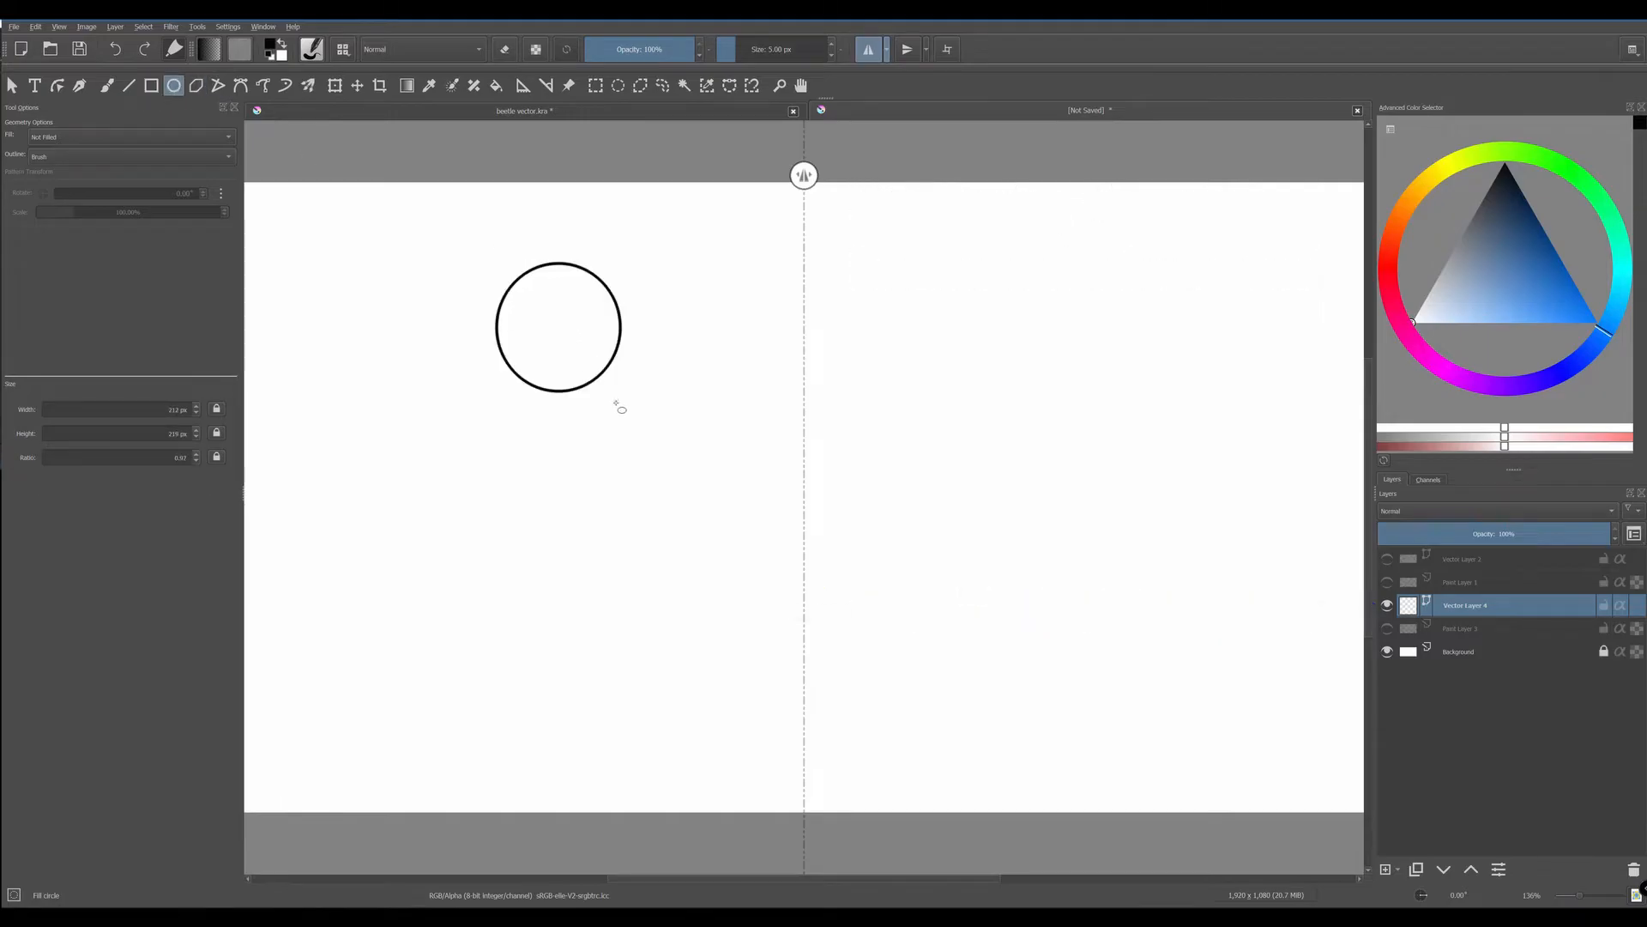
click(151, 85)
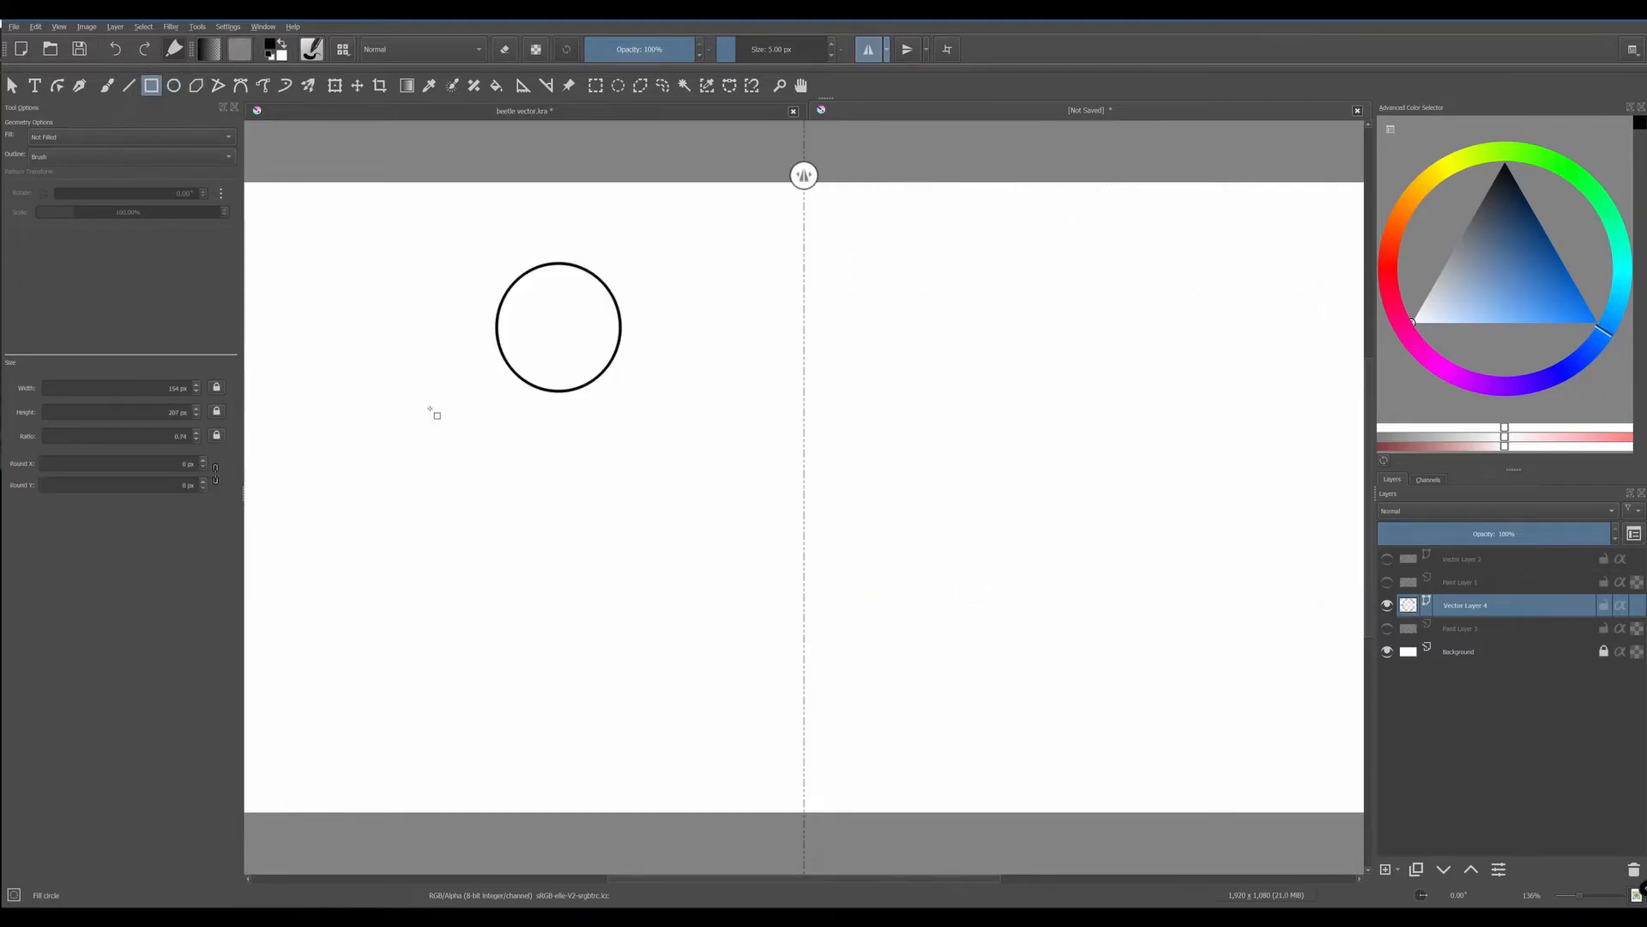
drag(430, 409, 523, 526)
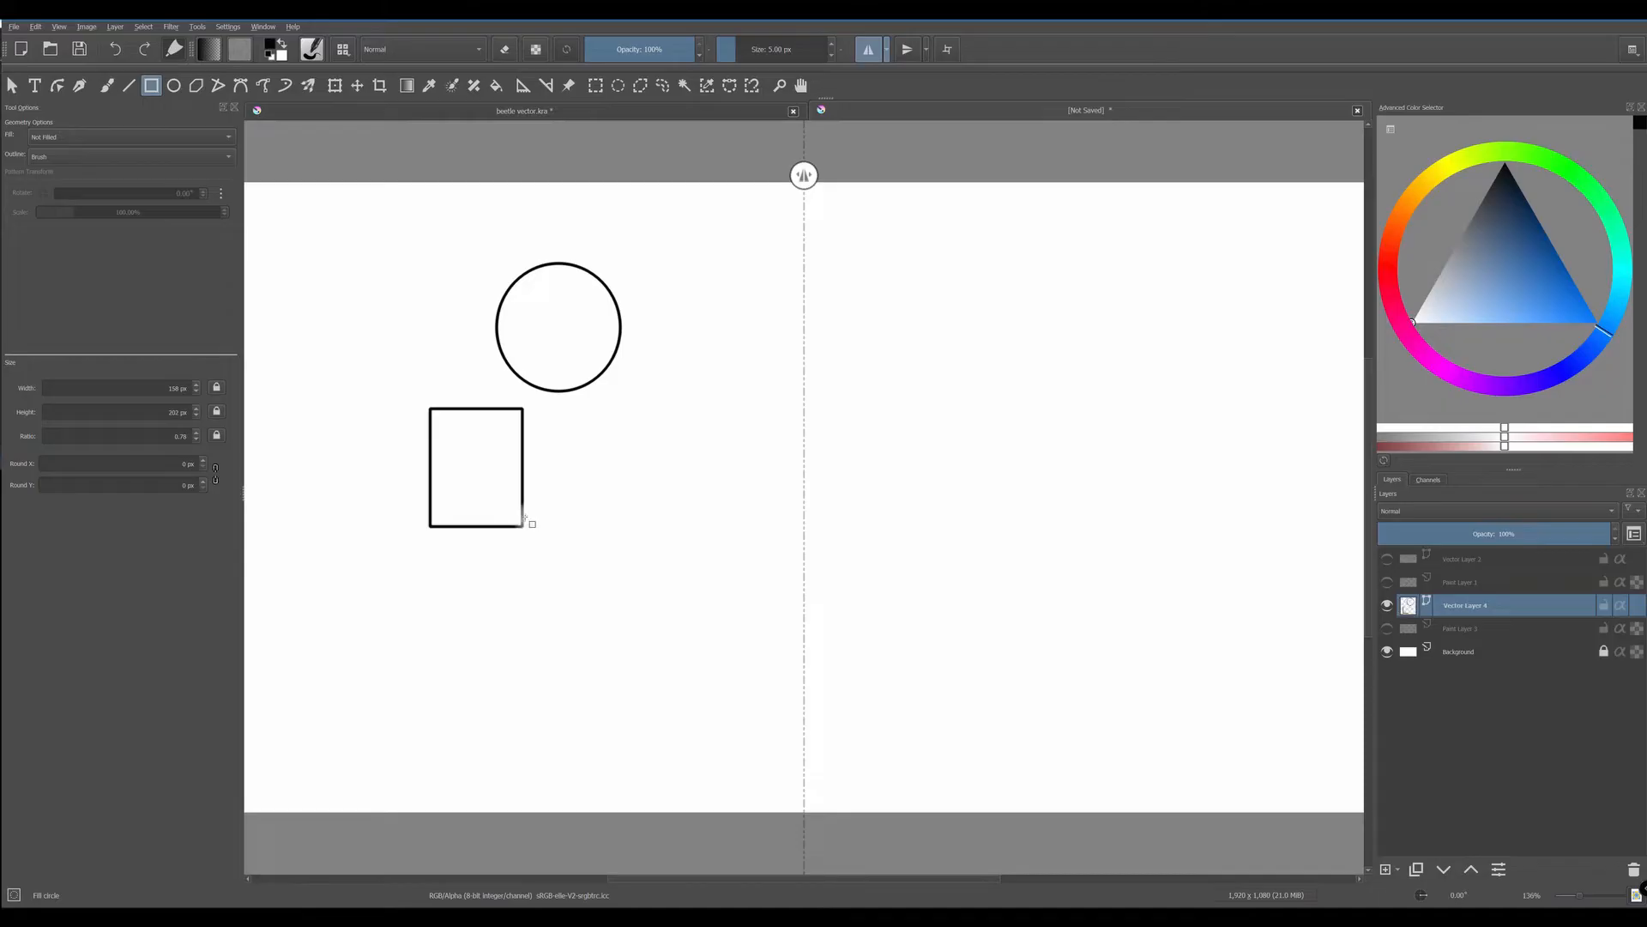
click(128, 87)
drag(673, 415, 605, 542)
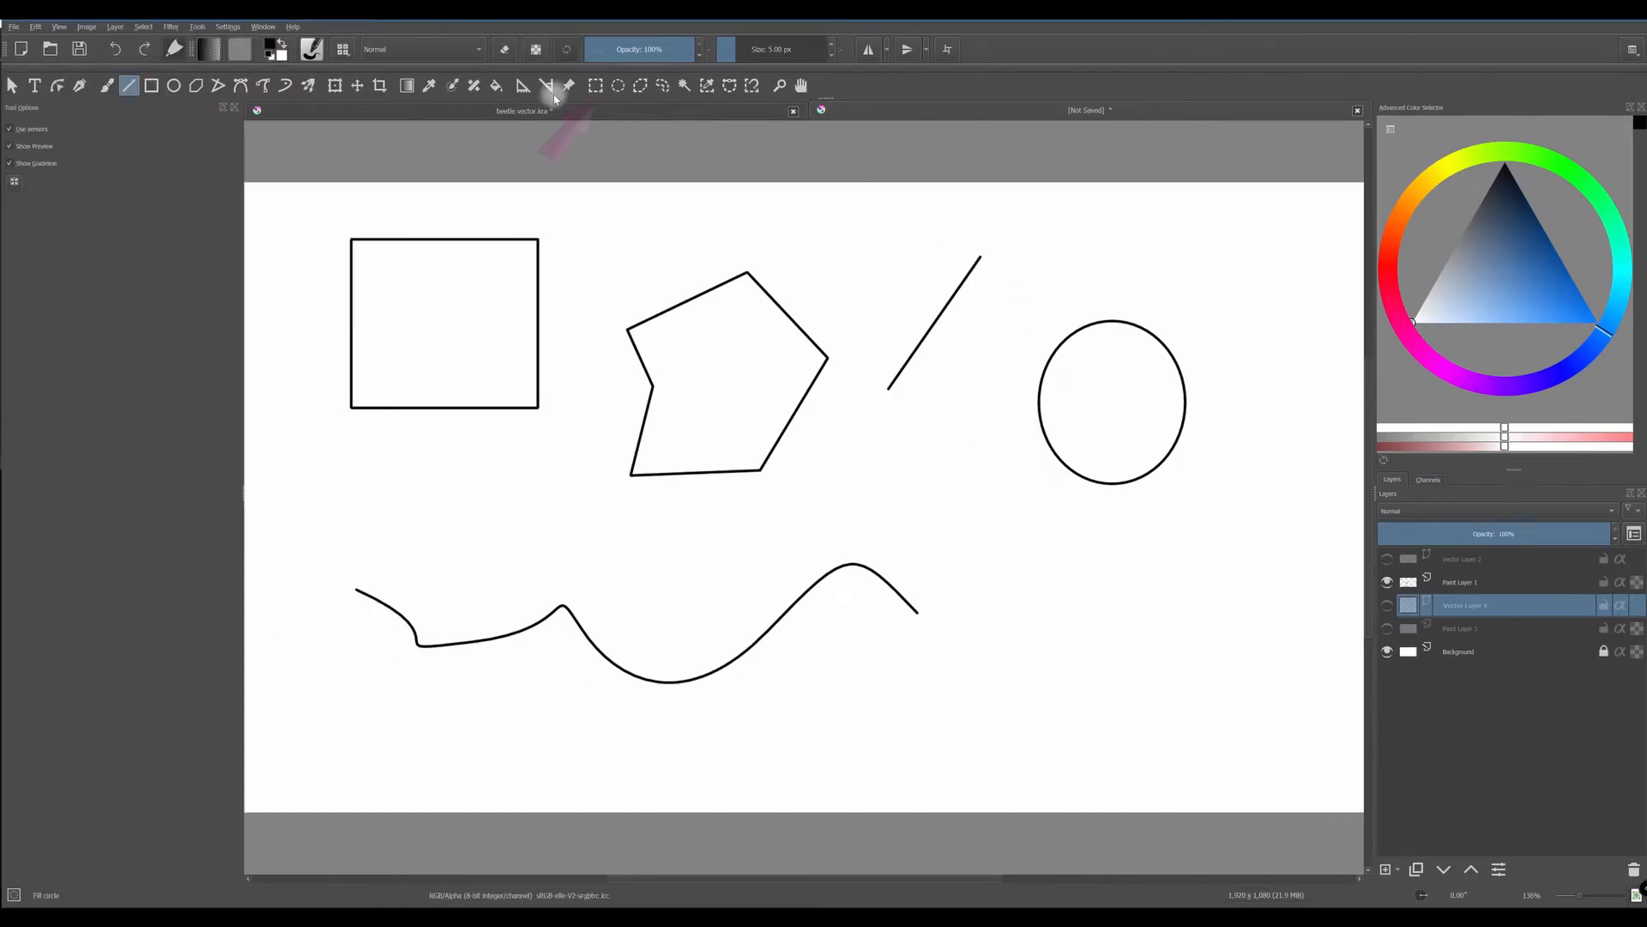
- Try deleting all shapes on Paint Layer 1 within a rectangular selection, and undo the deletion
click(595, 85)
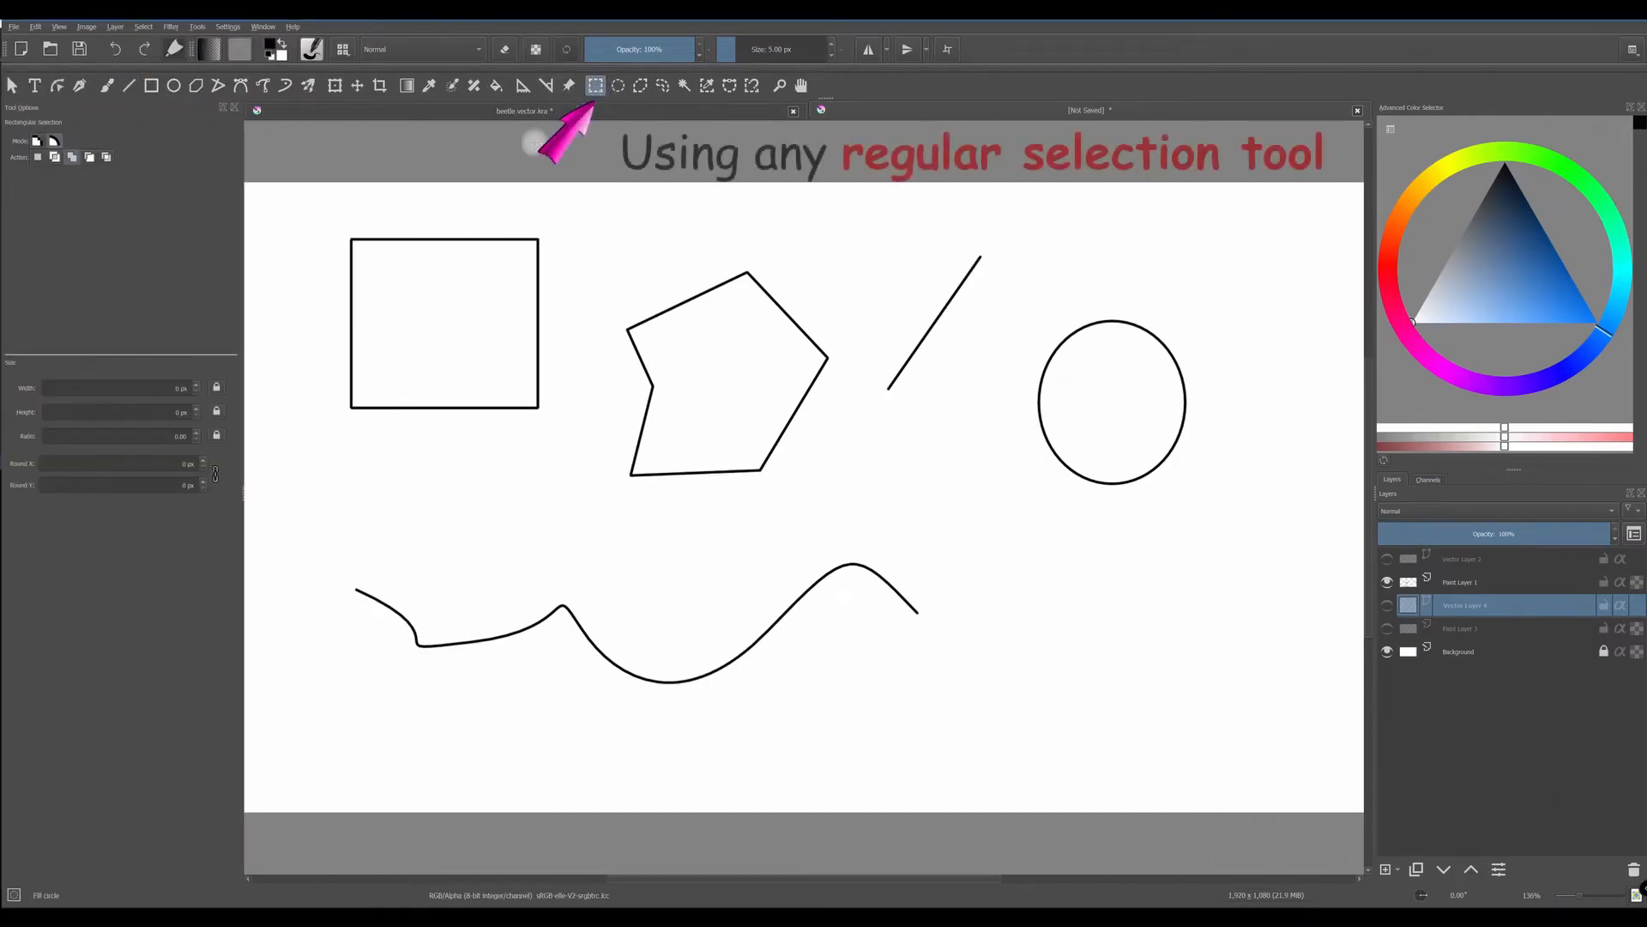
drag(305, 201, 1256, 747)
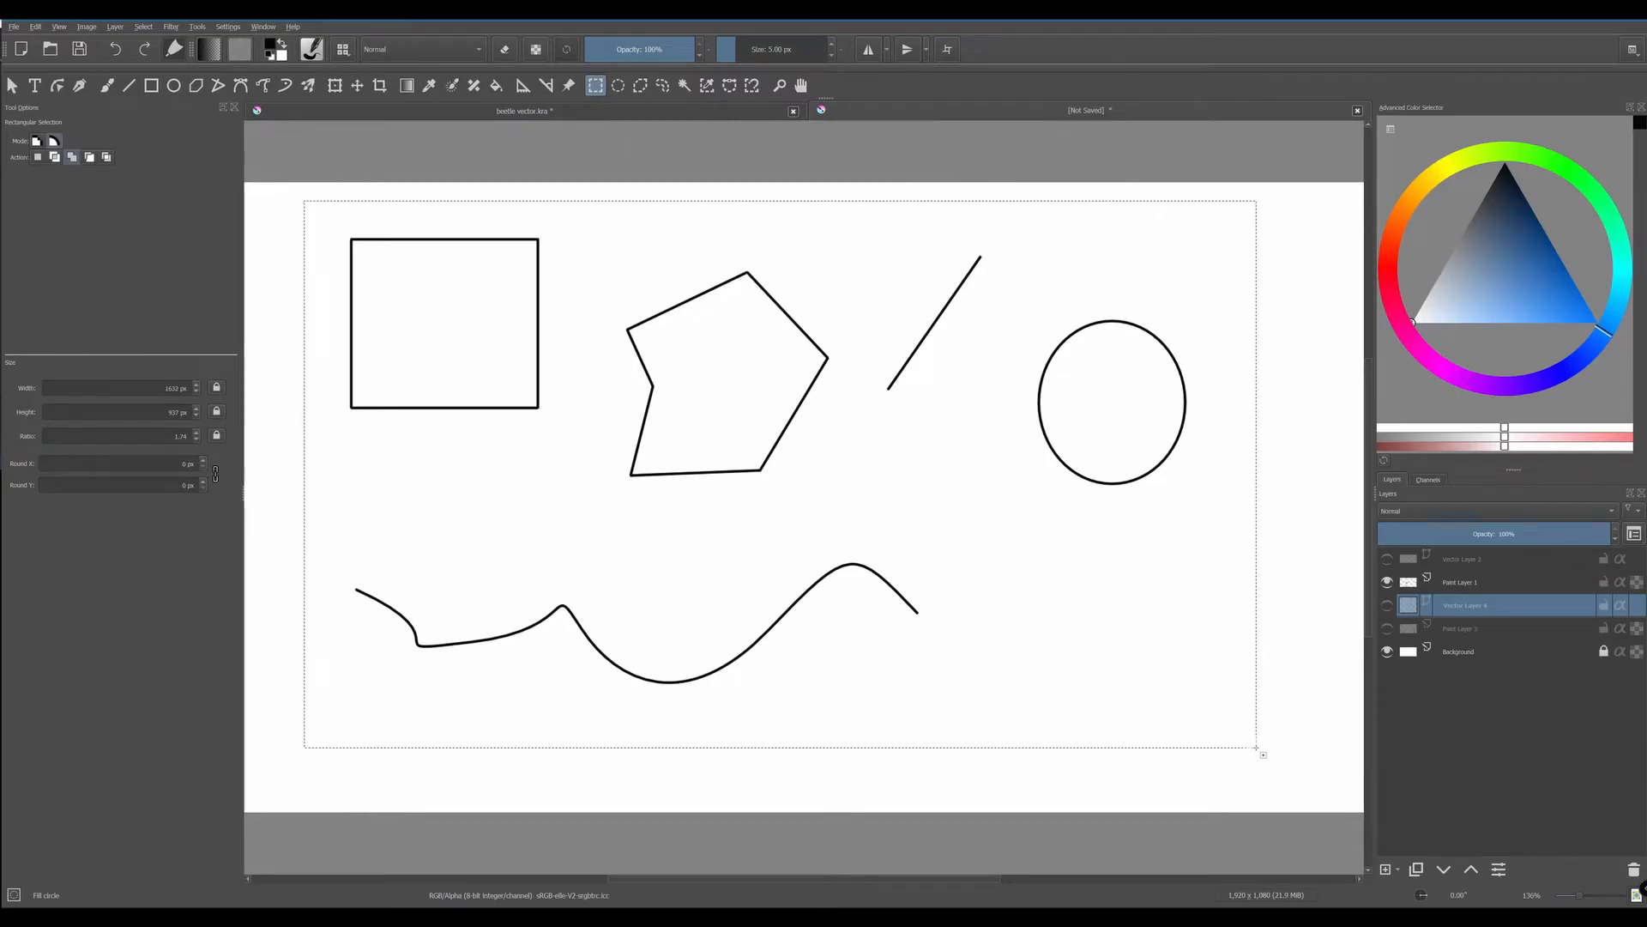
click(1461, 589)
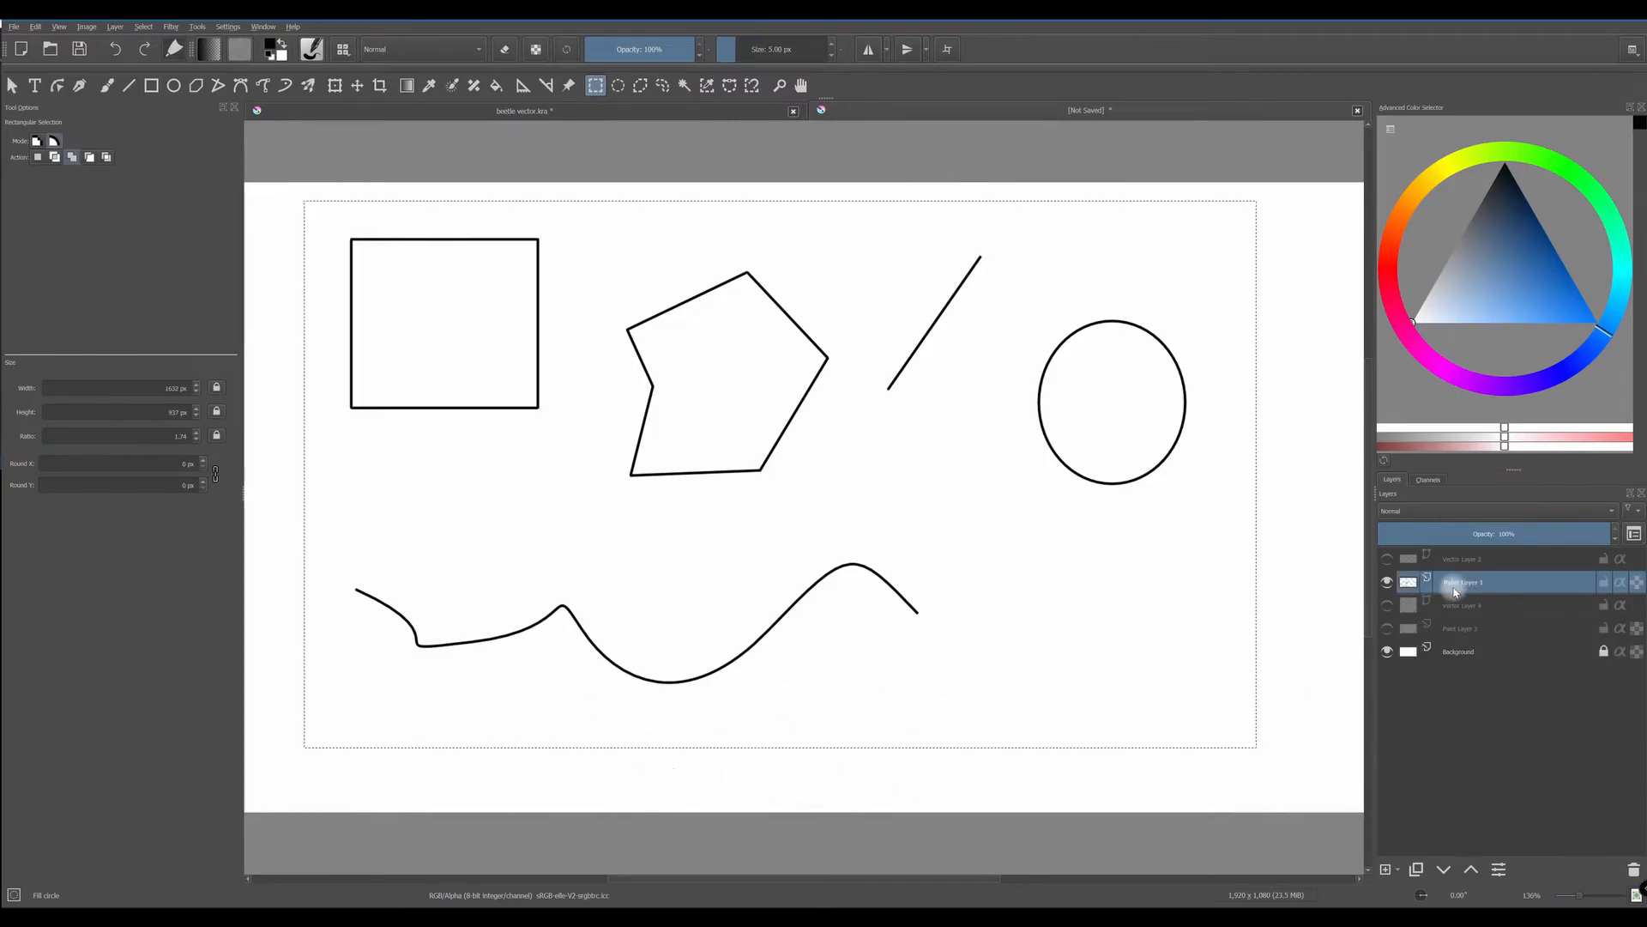
key(Delete)
key(ctrl+z)
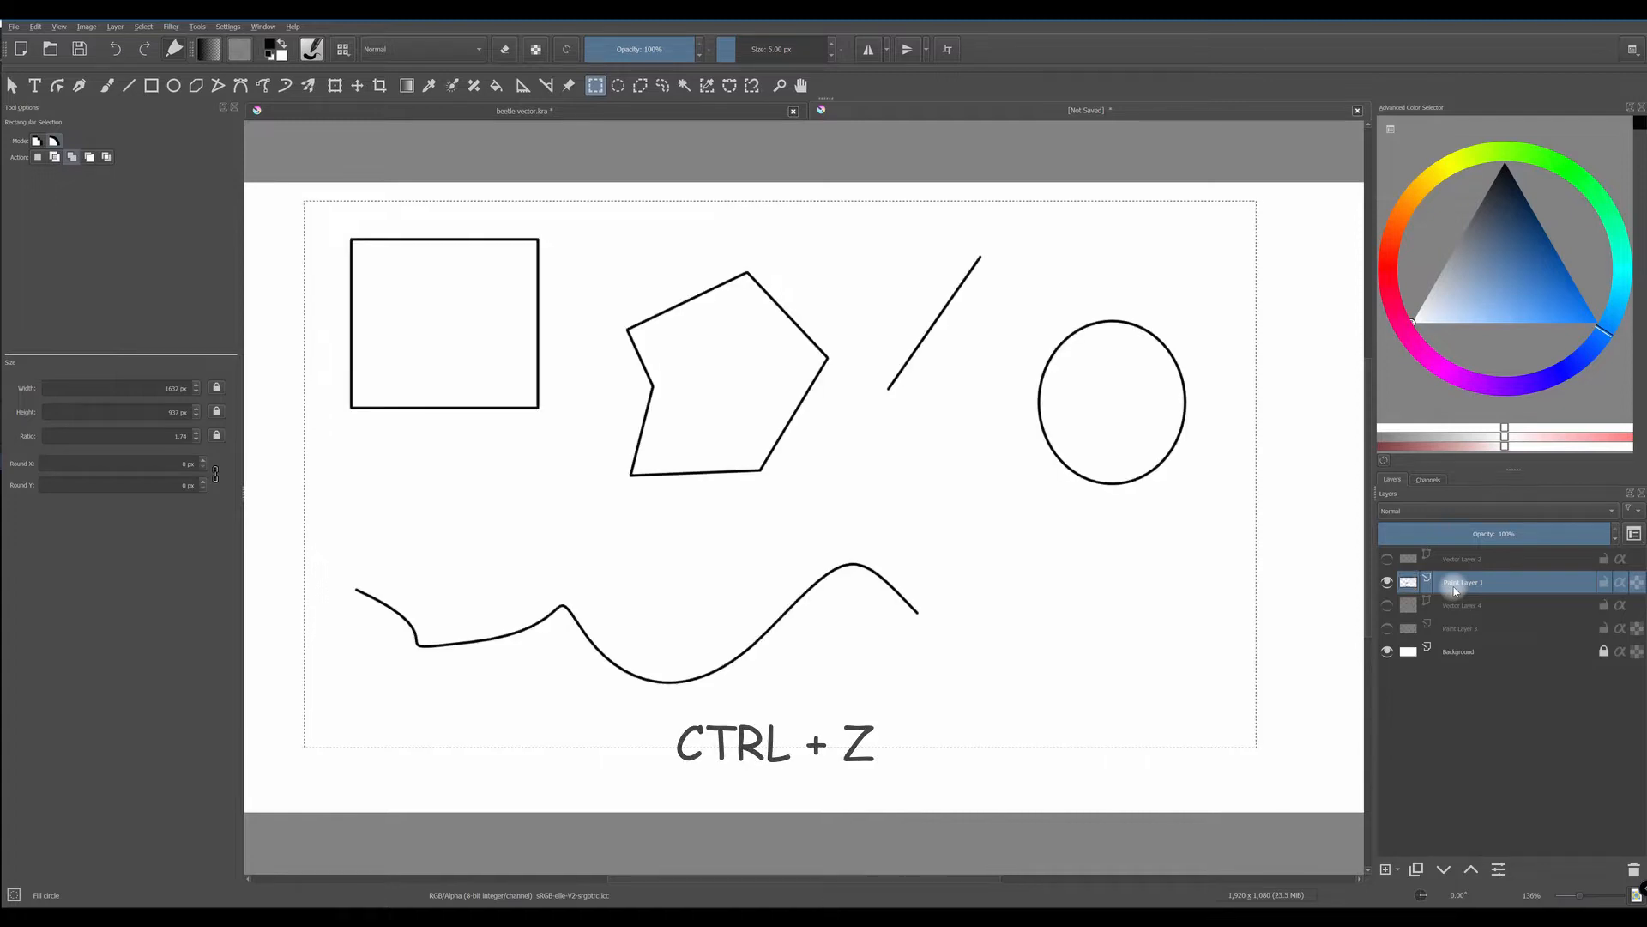
- Remove the selection and delete the entire contents of Paint Layer 1
key(ctrl+shift+a)
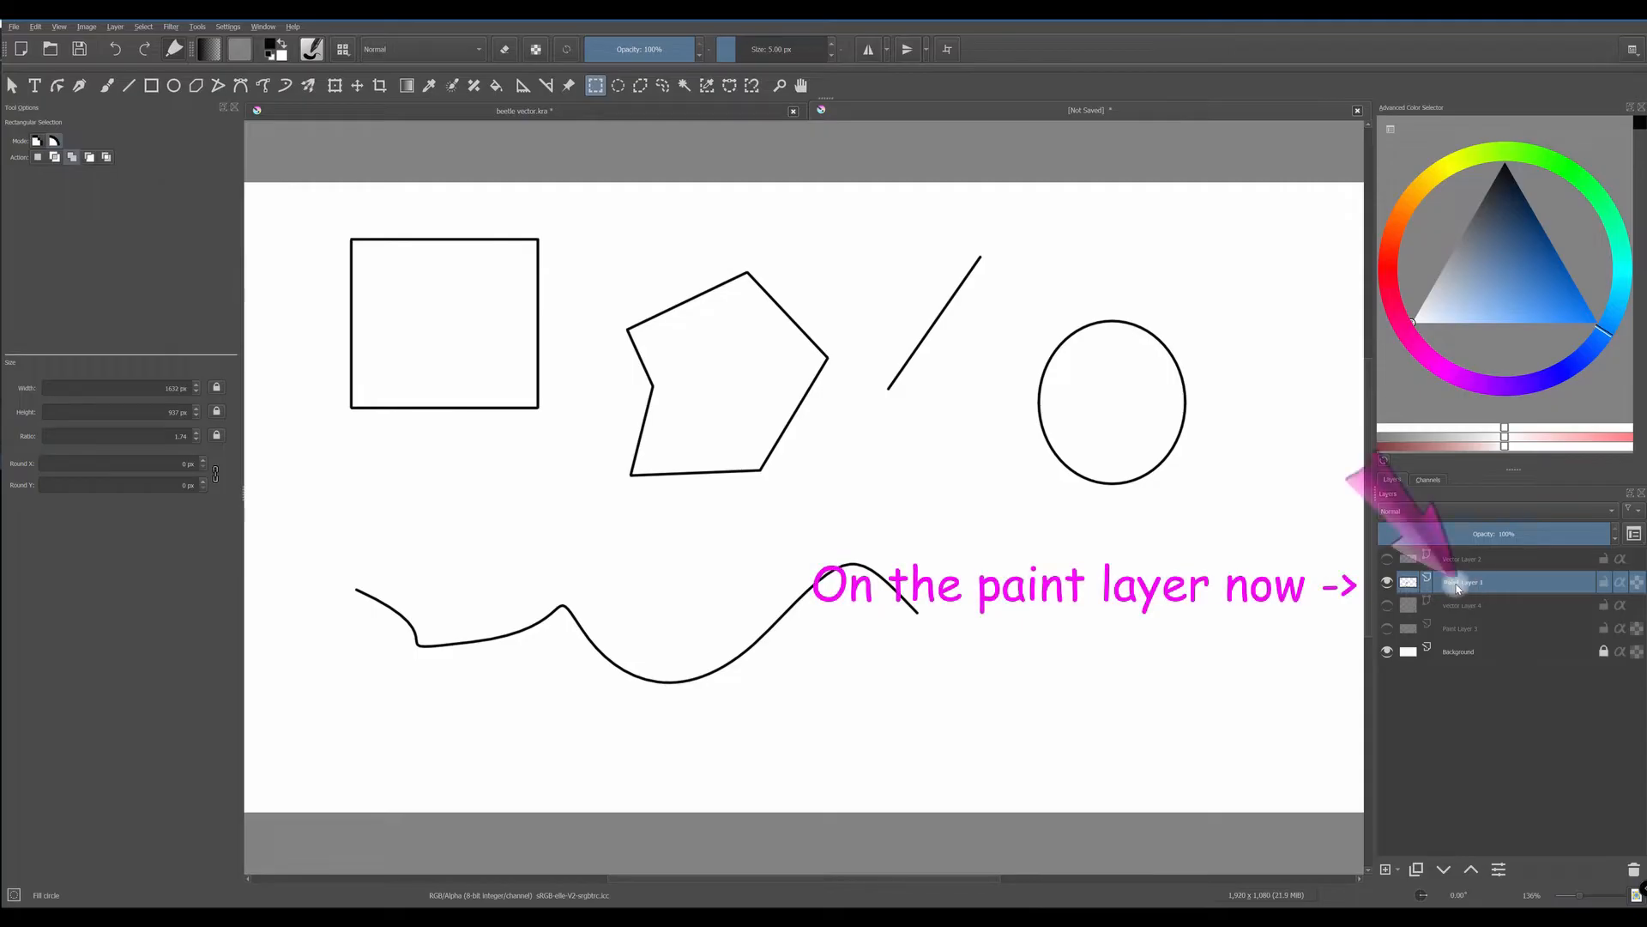
key(Delete)
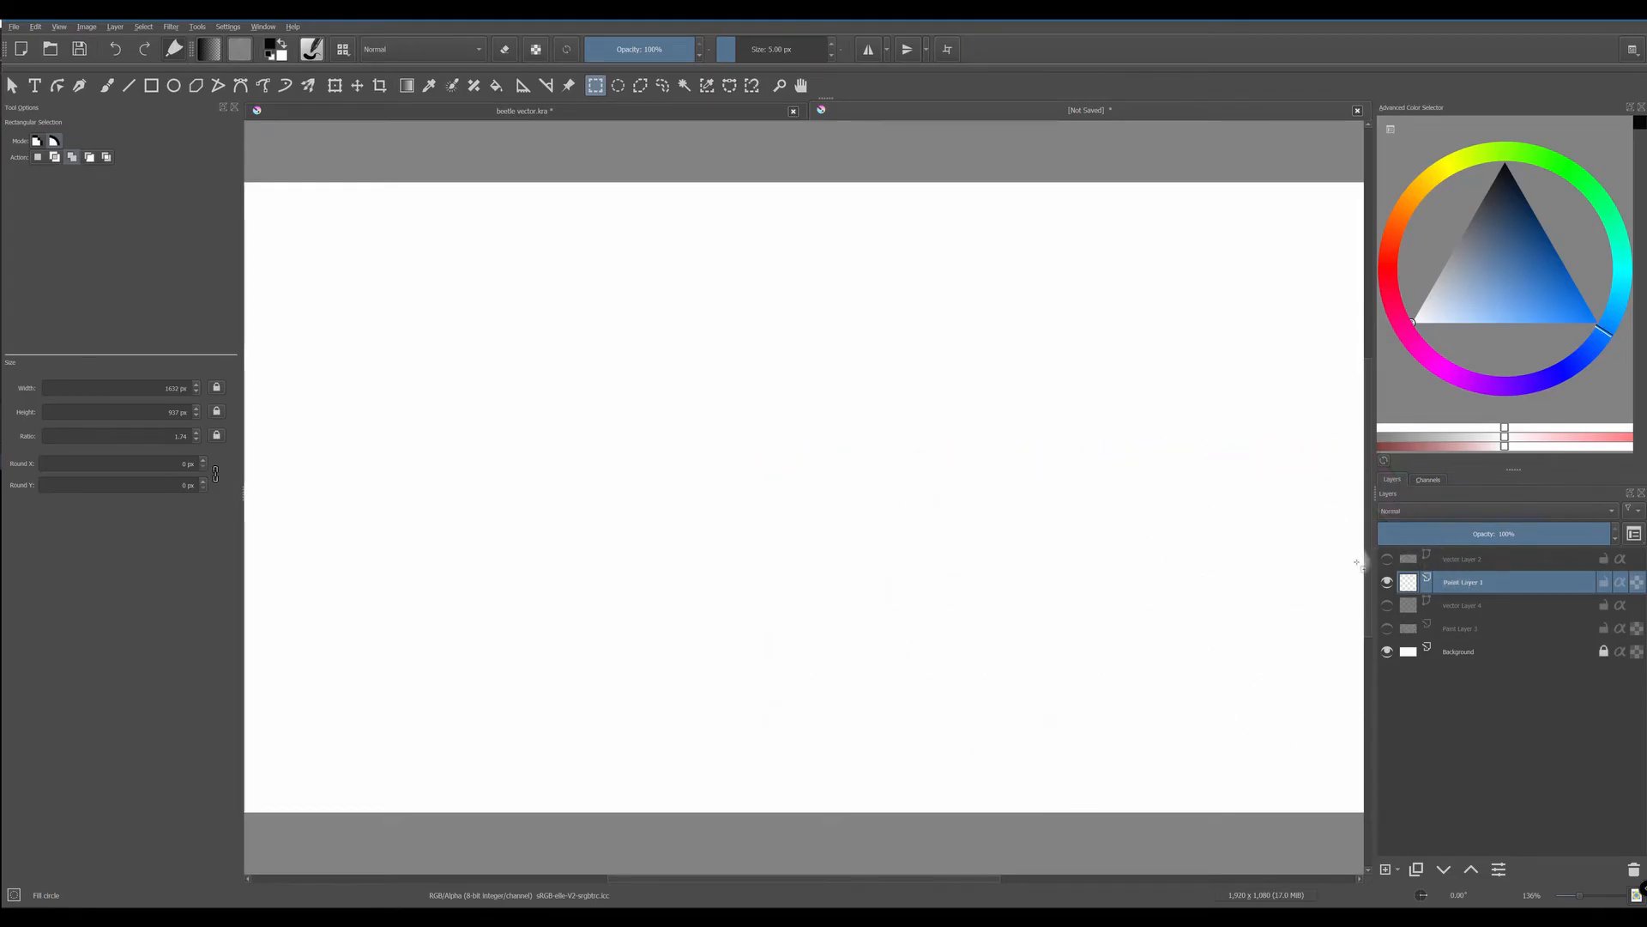
- Show Vector Layer 2, hide Paint Layer 1, and try a rectangular selection around all the vector shapes
click(1387, 559)
click(1388, 581)
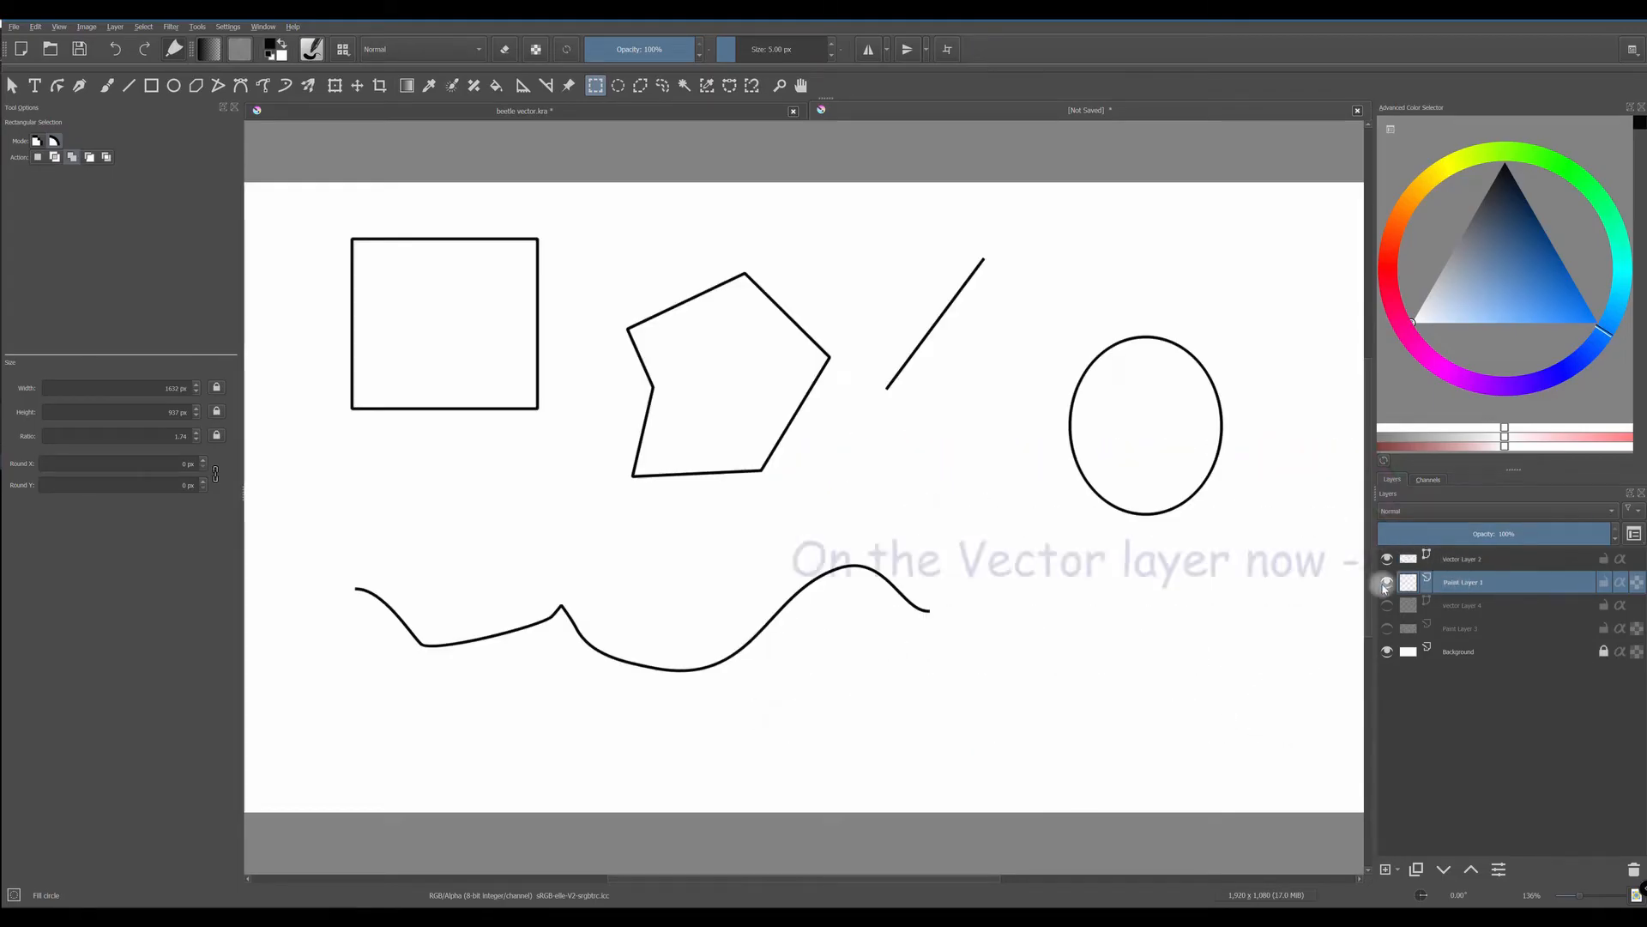
click(1455, 562)
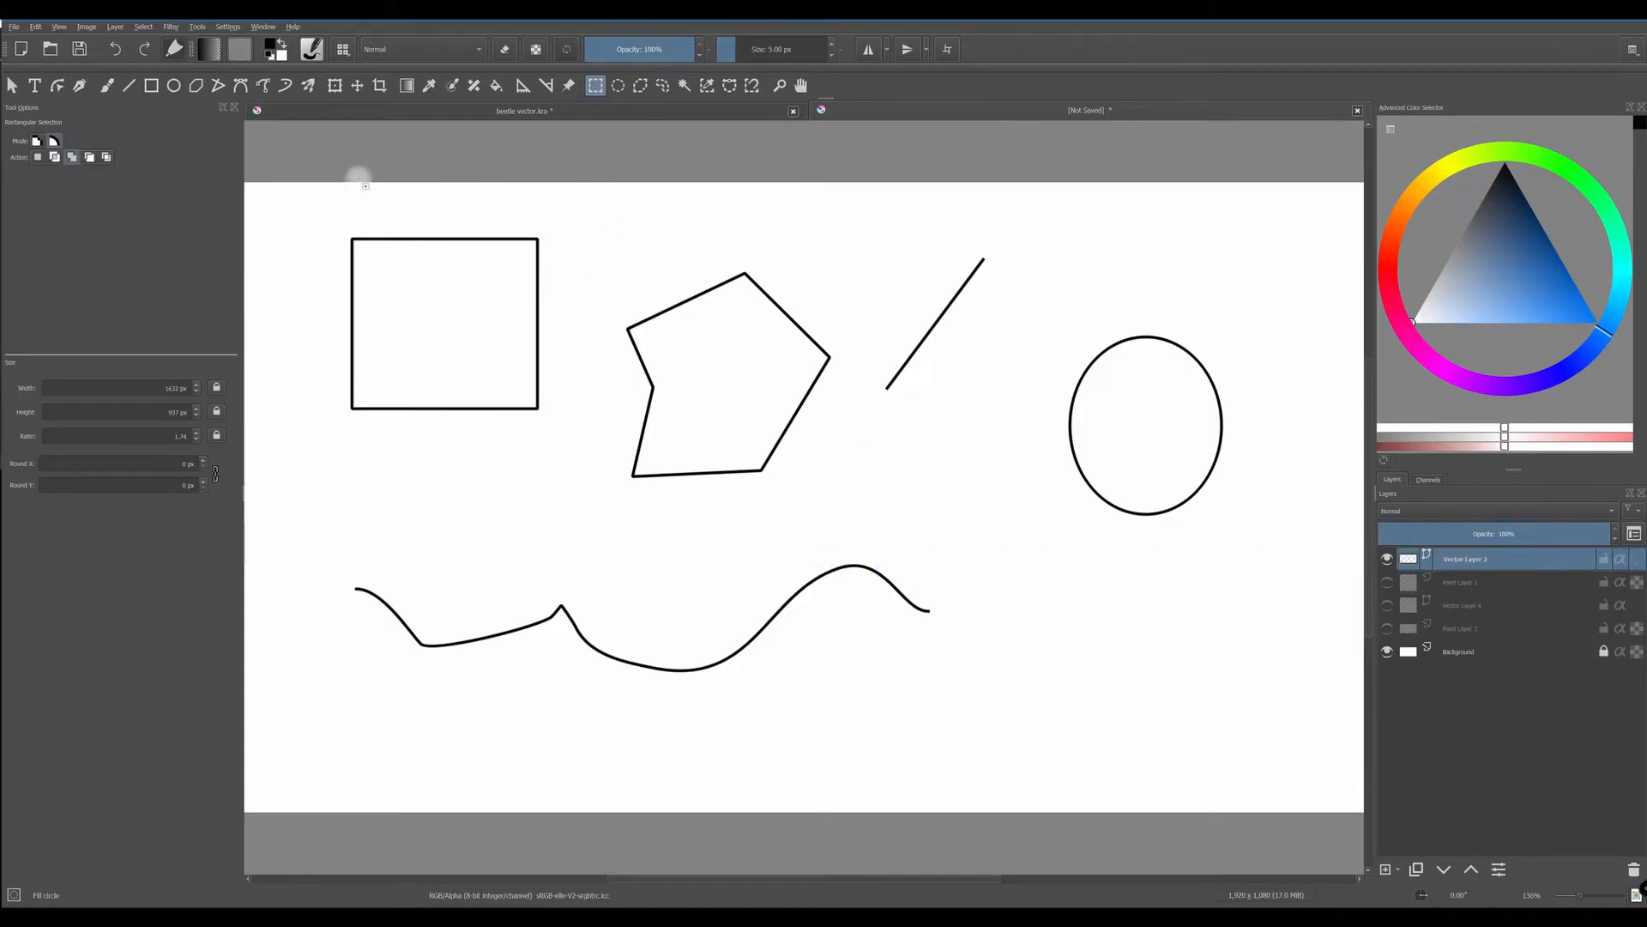
drag(313, 219, 1258, 746)
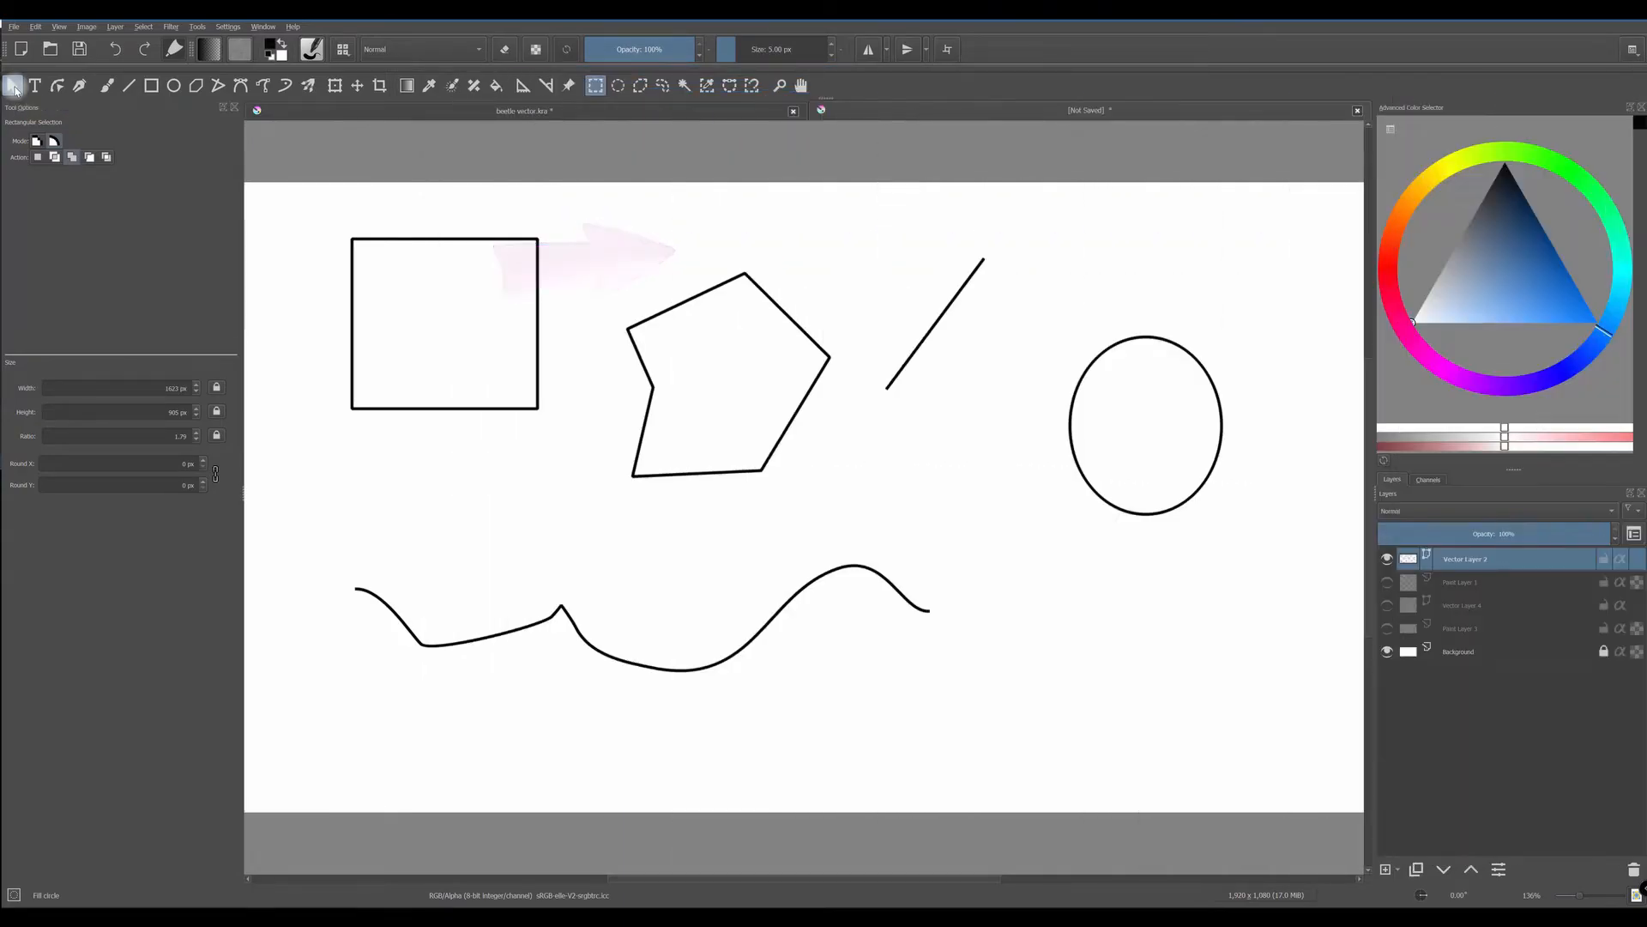
- Select all shapes on Vector Layer 2 with the Select Shapes tool and delete them
click(15, 87)
drag(340, 224, 1301, 765)
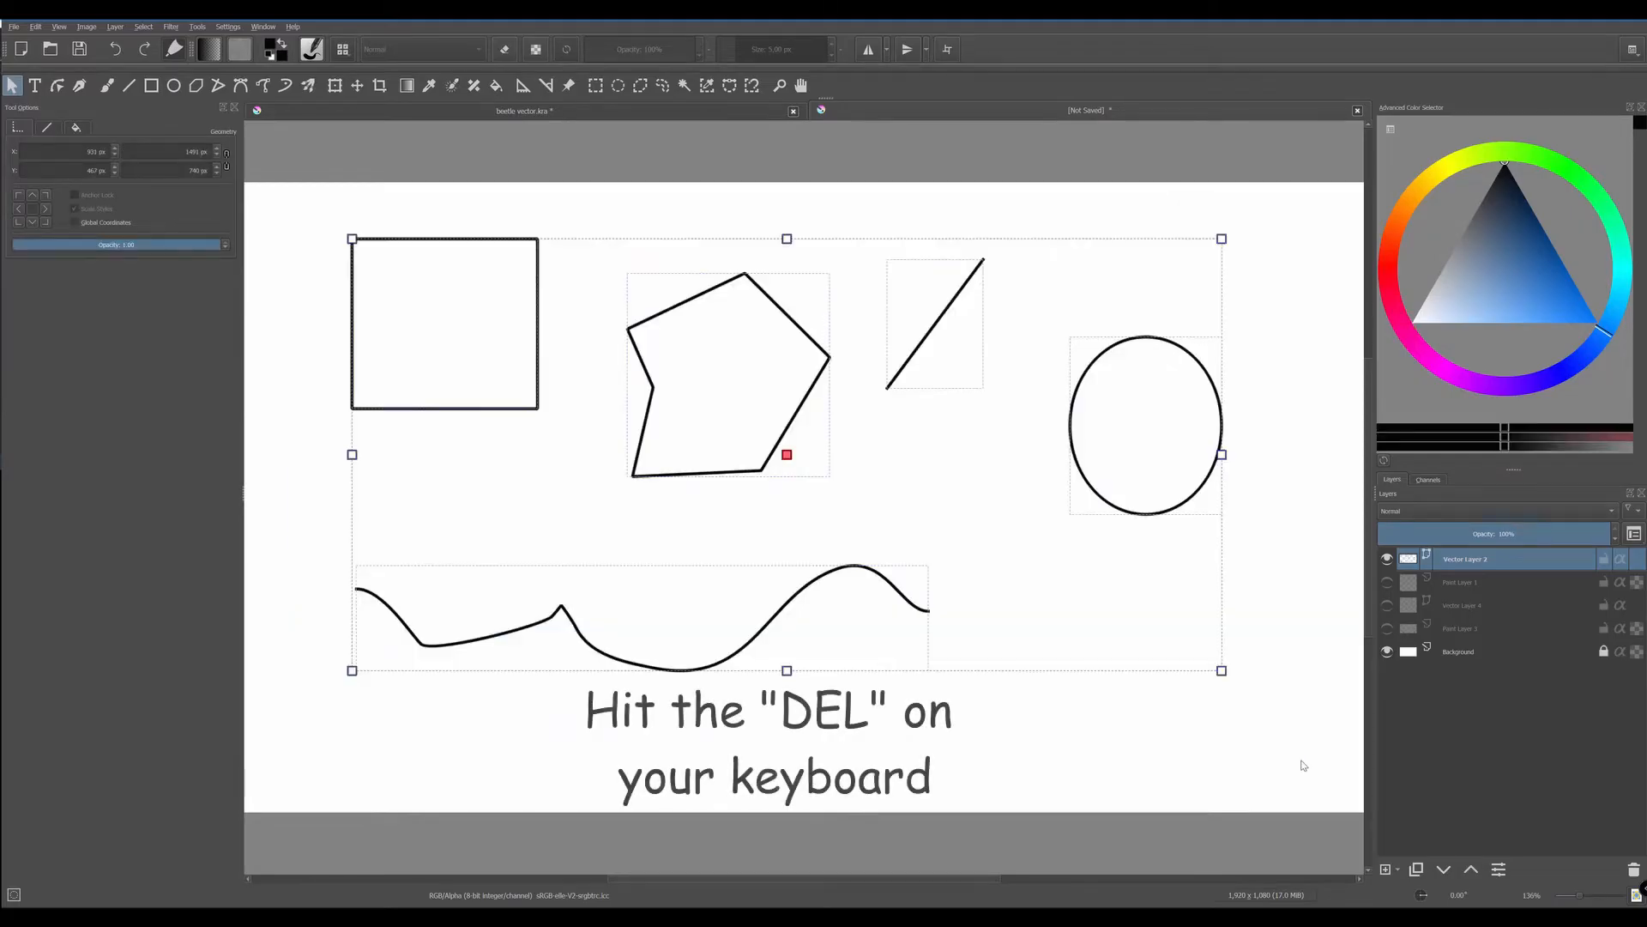
key(Delete)
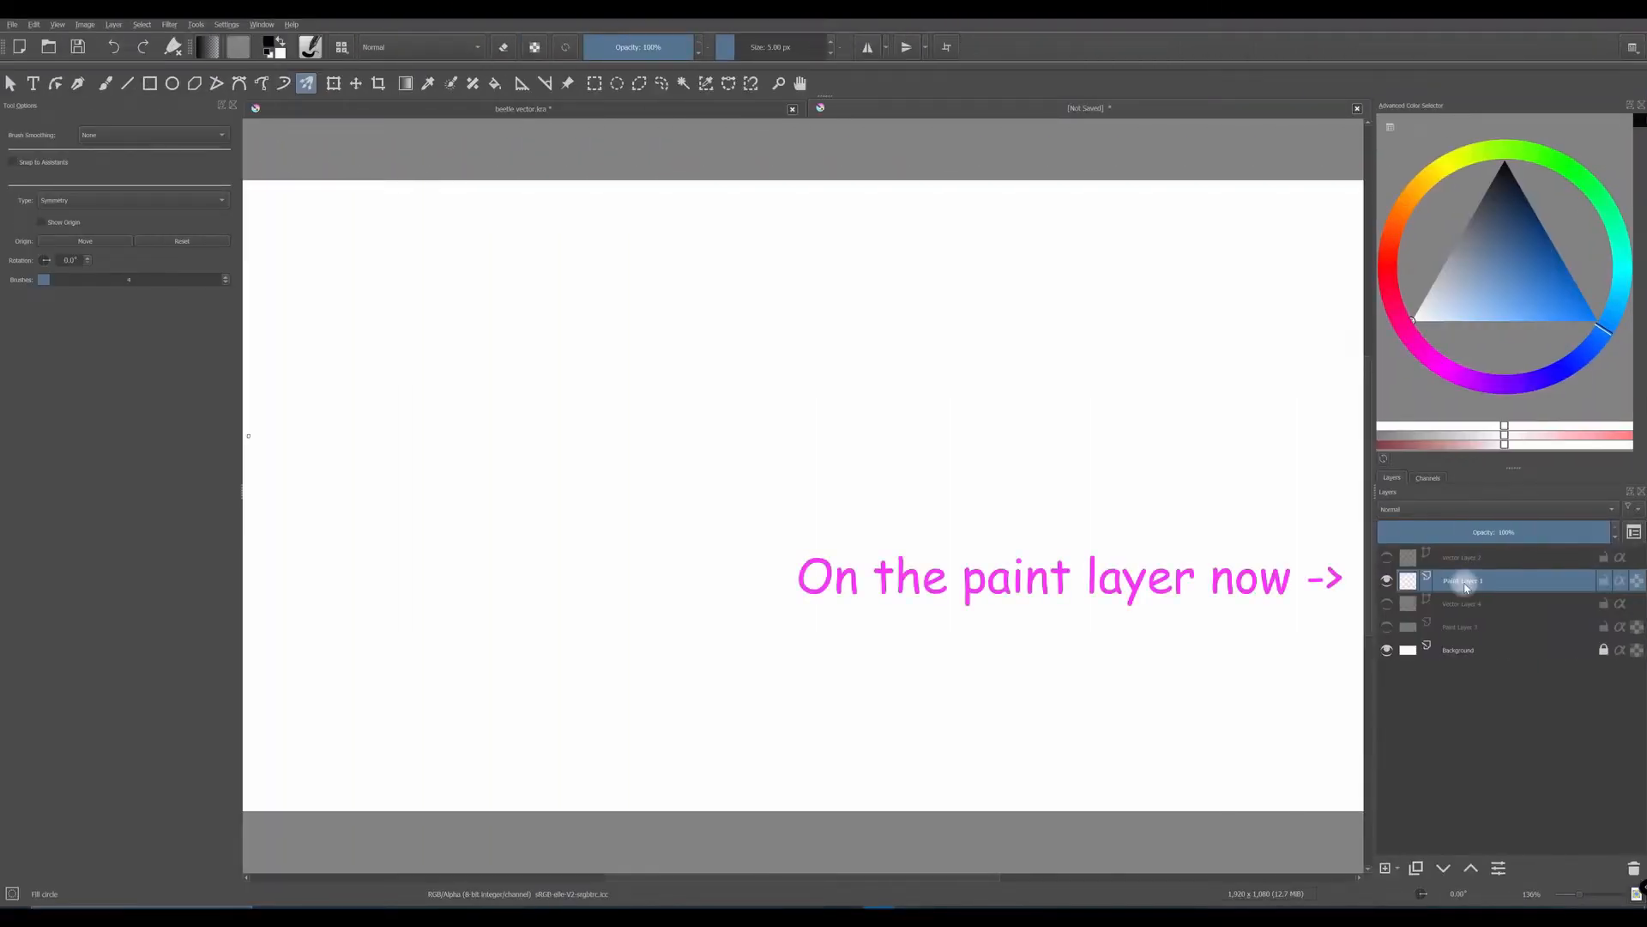
- Test a wavy stroke with the Freehand Brush and another with the Dynamic Brush on Paint Layer 1, undoing each
click(105, 83)
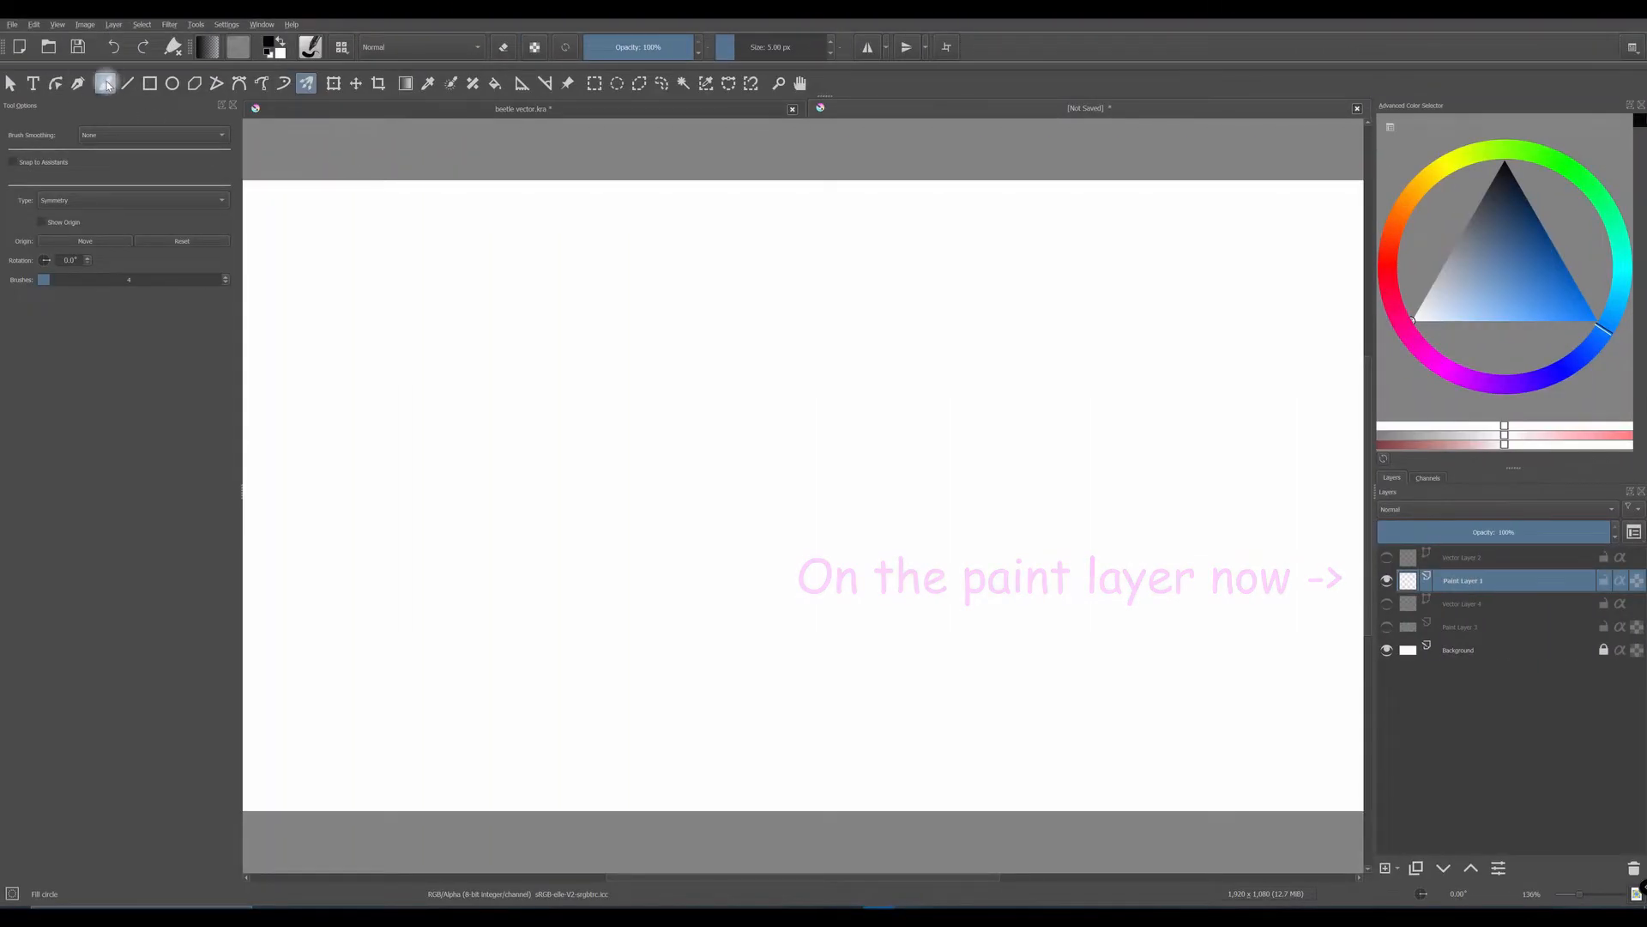
drag(381, 319, 788, 318)
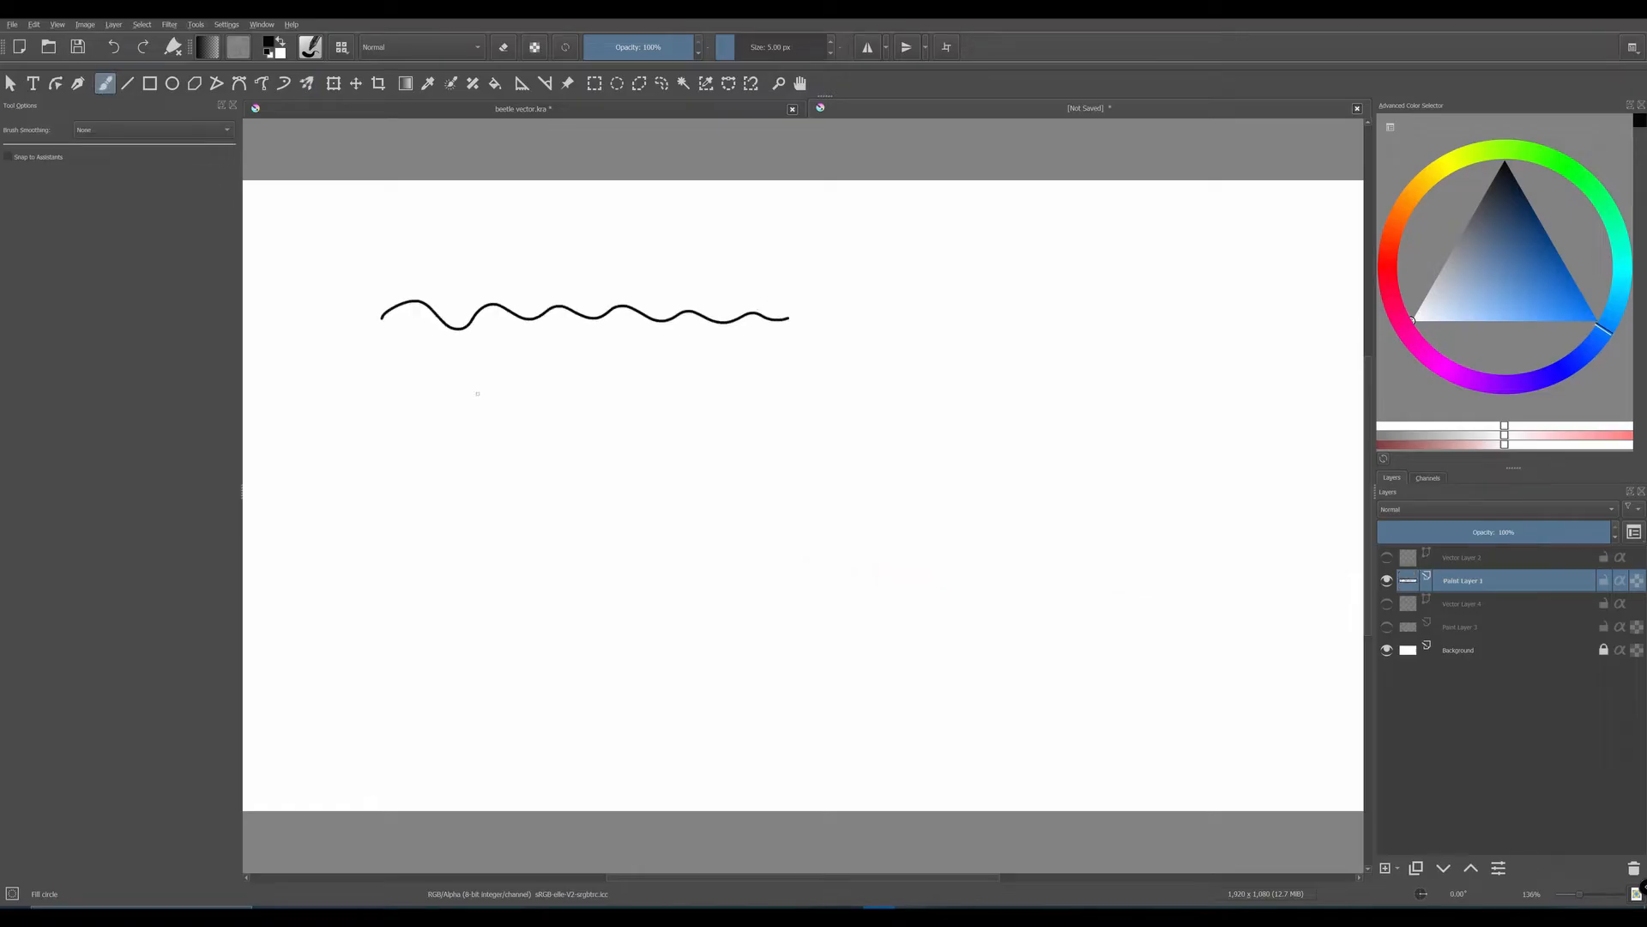
key(ctrl+z)
click(284, 84)
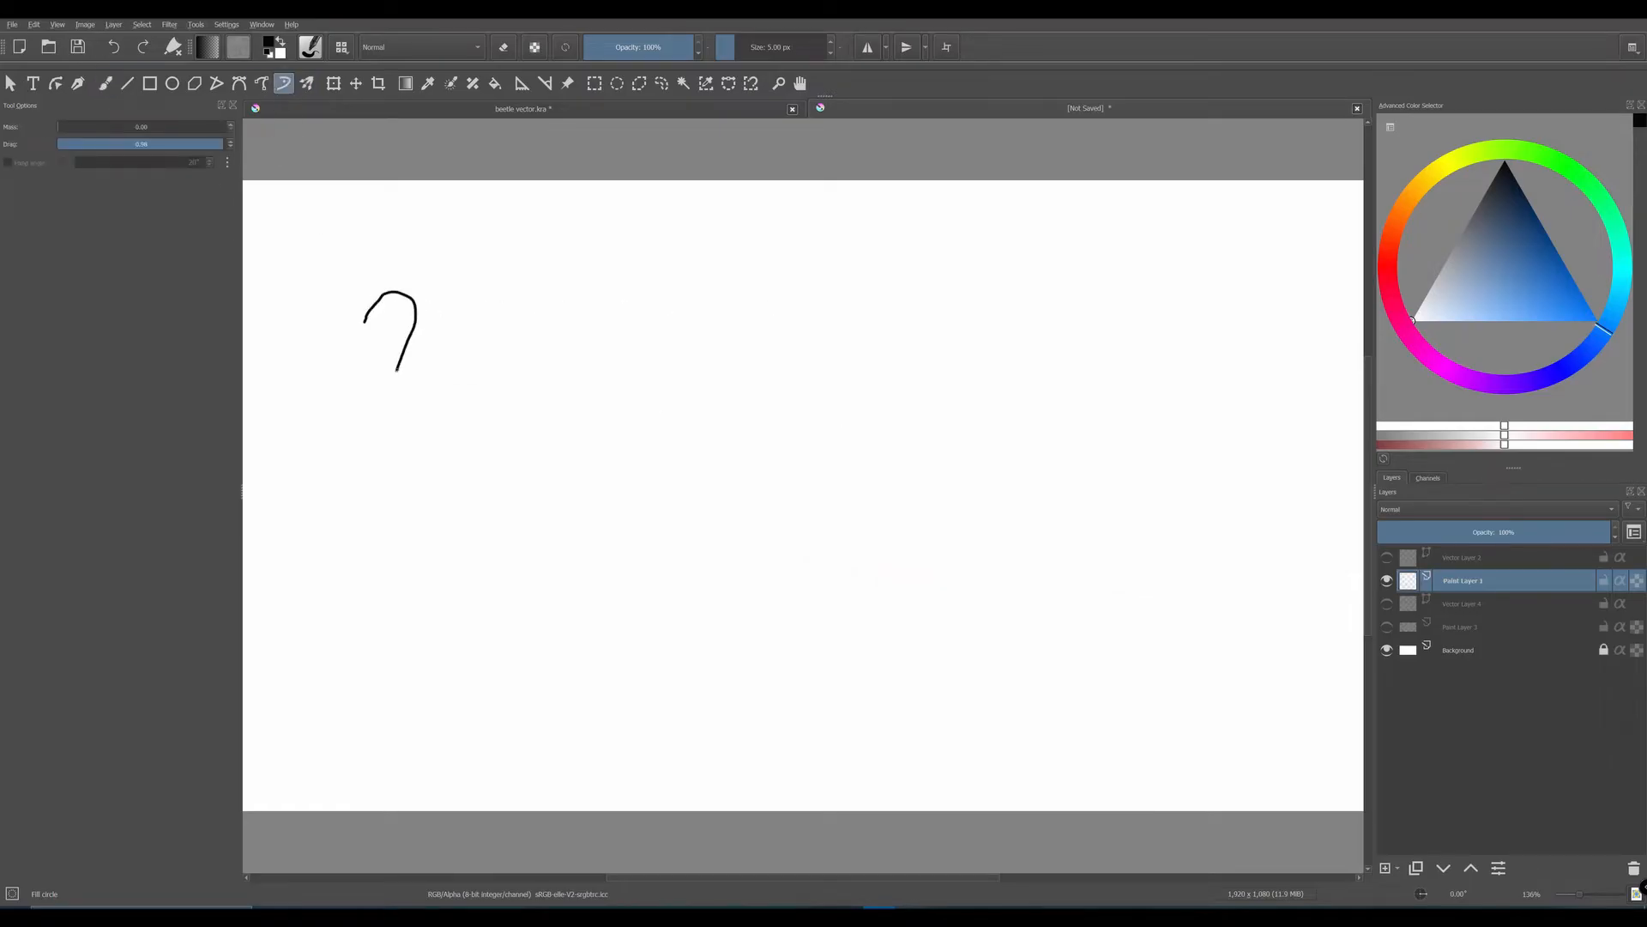
drag(397, 371, 662, 447)
key(ctrl+z)
- Test strokes with the Multibrush tool on Paint Layer 1
click(307, 83)
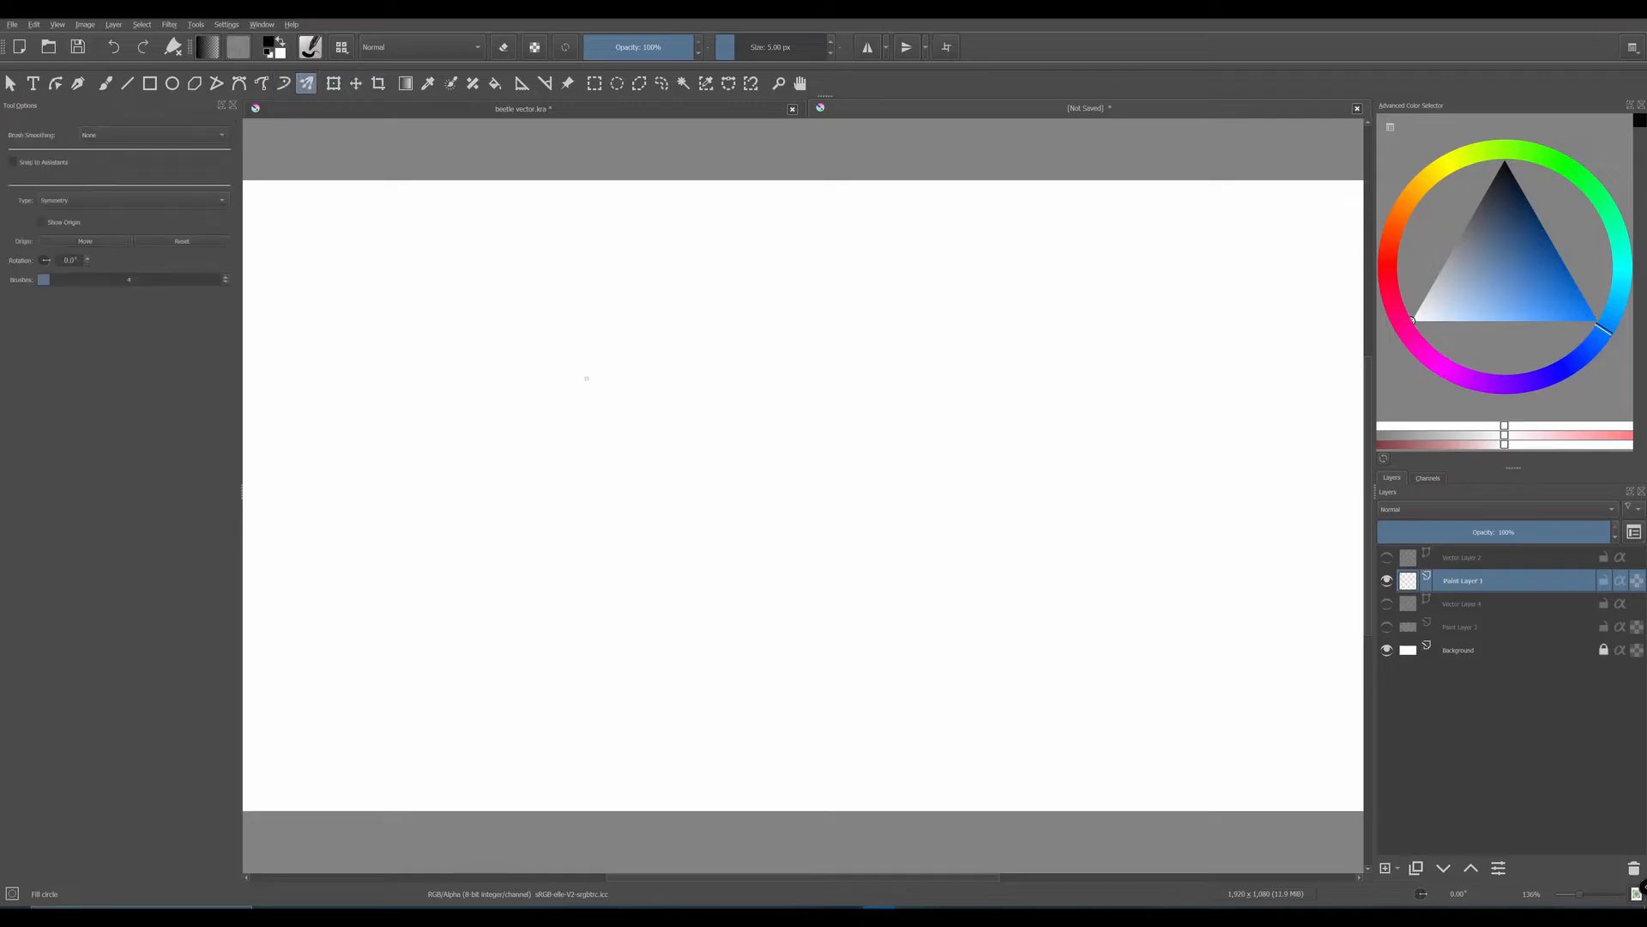
mouse_move(590, 375)
mouse_down()
mouse_move(596, 413)
mouse_move(668, 304)
mouse_up()
drag(667, 304, 767, 441)
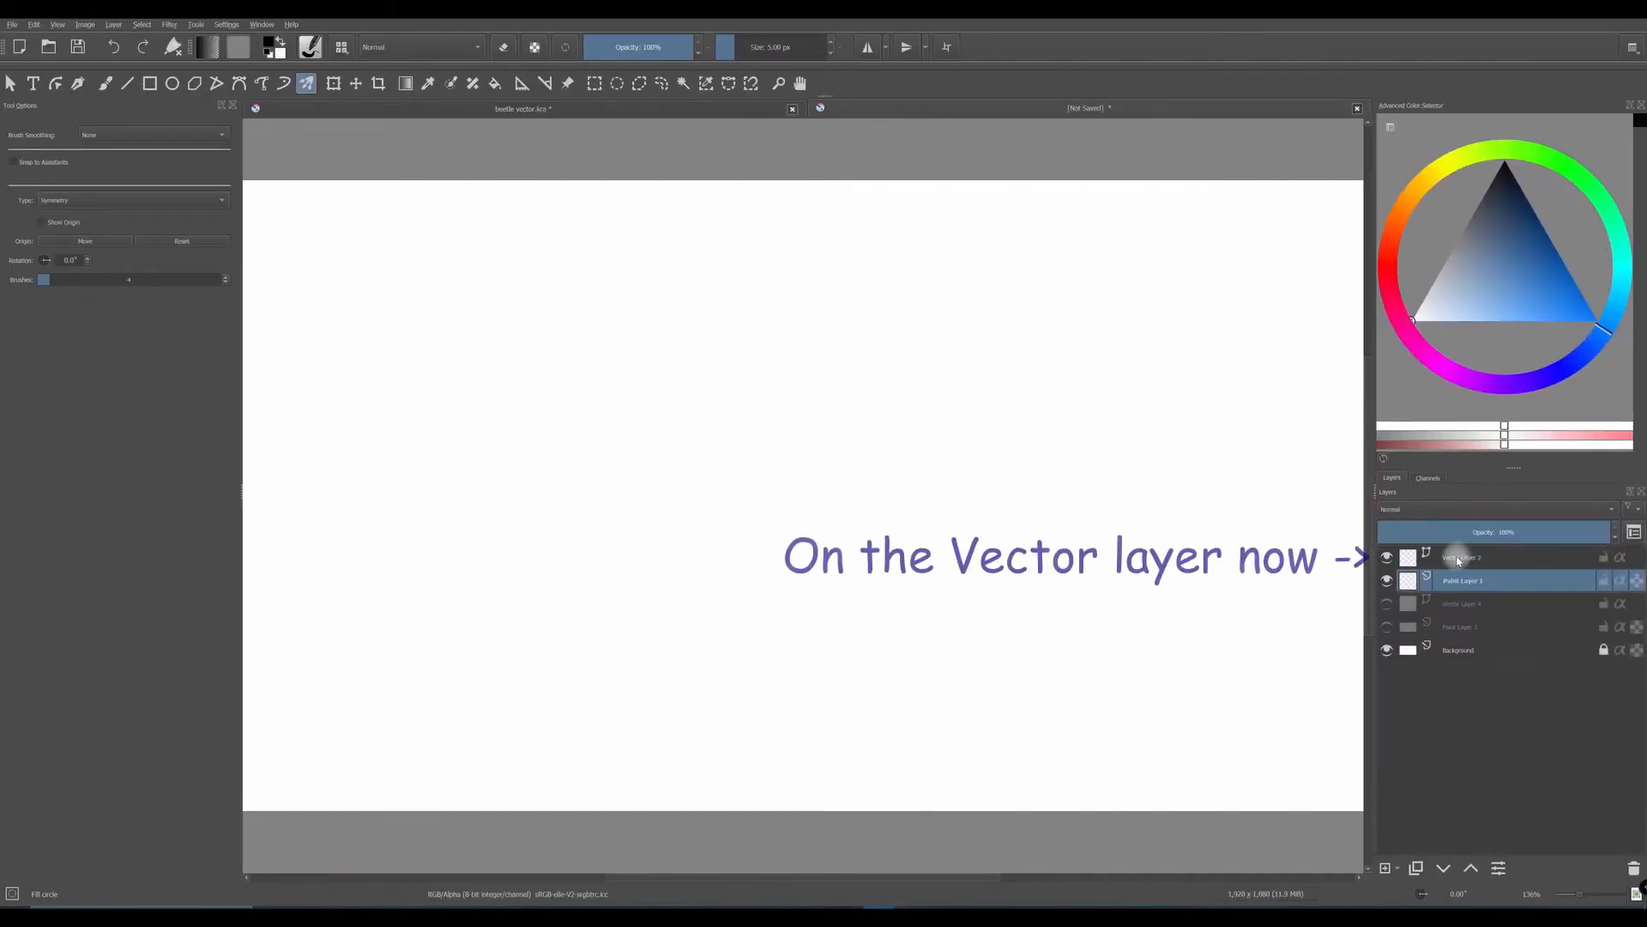
- Try painting on Vector Layer 2 with the Freehand Brush, Dynamic Brush and Multibrush tools
click(1459, 558)
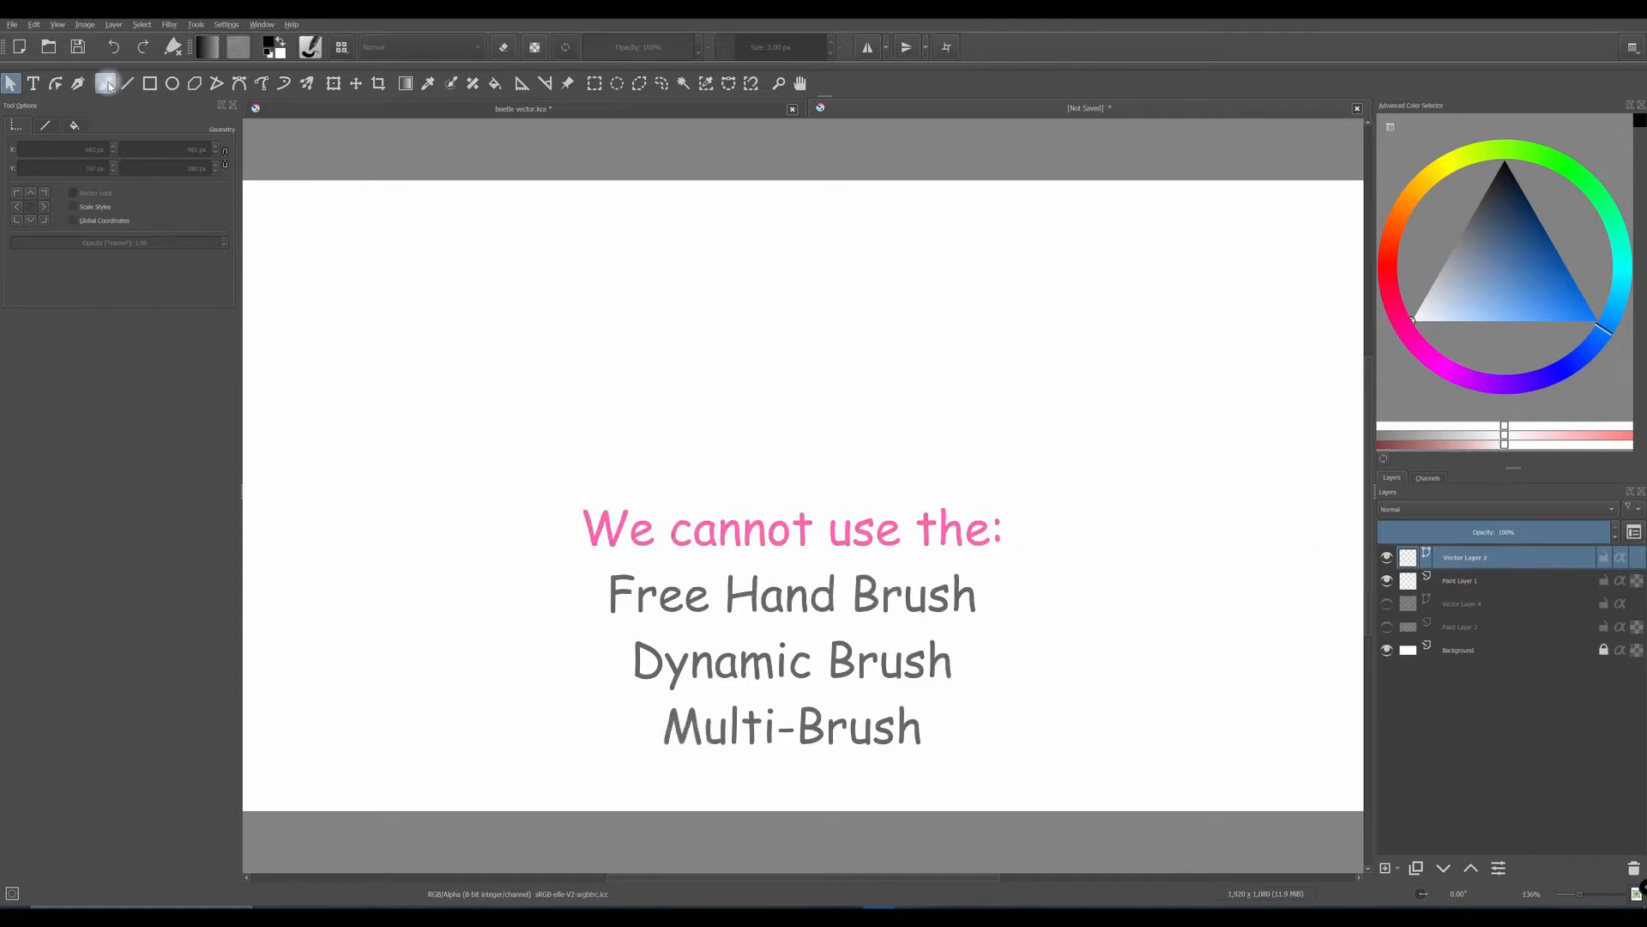
click(104, 83)
click(401, 261)
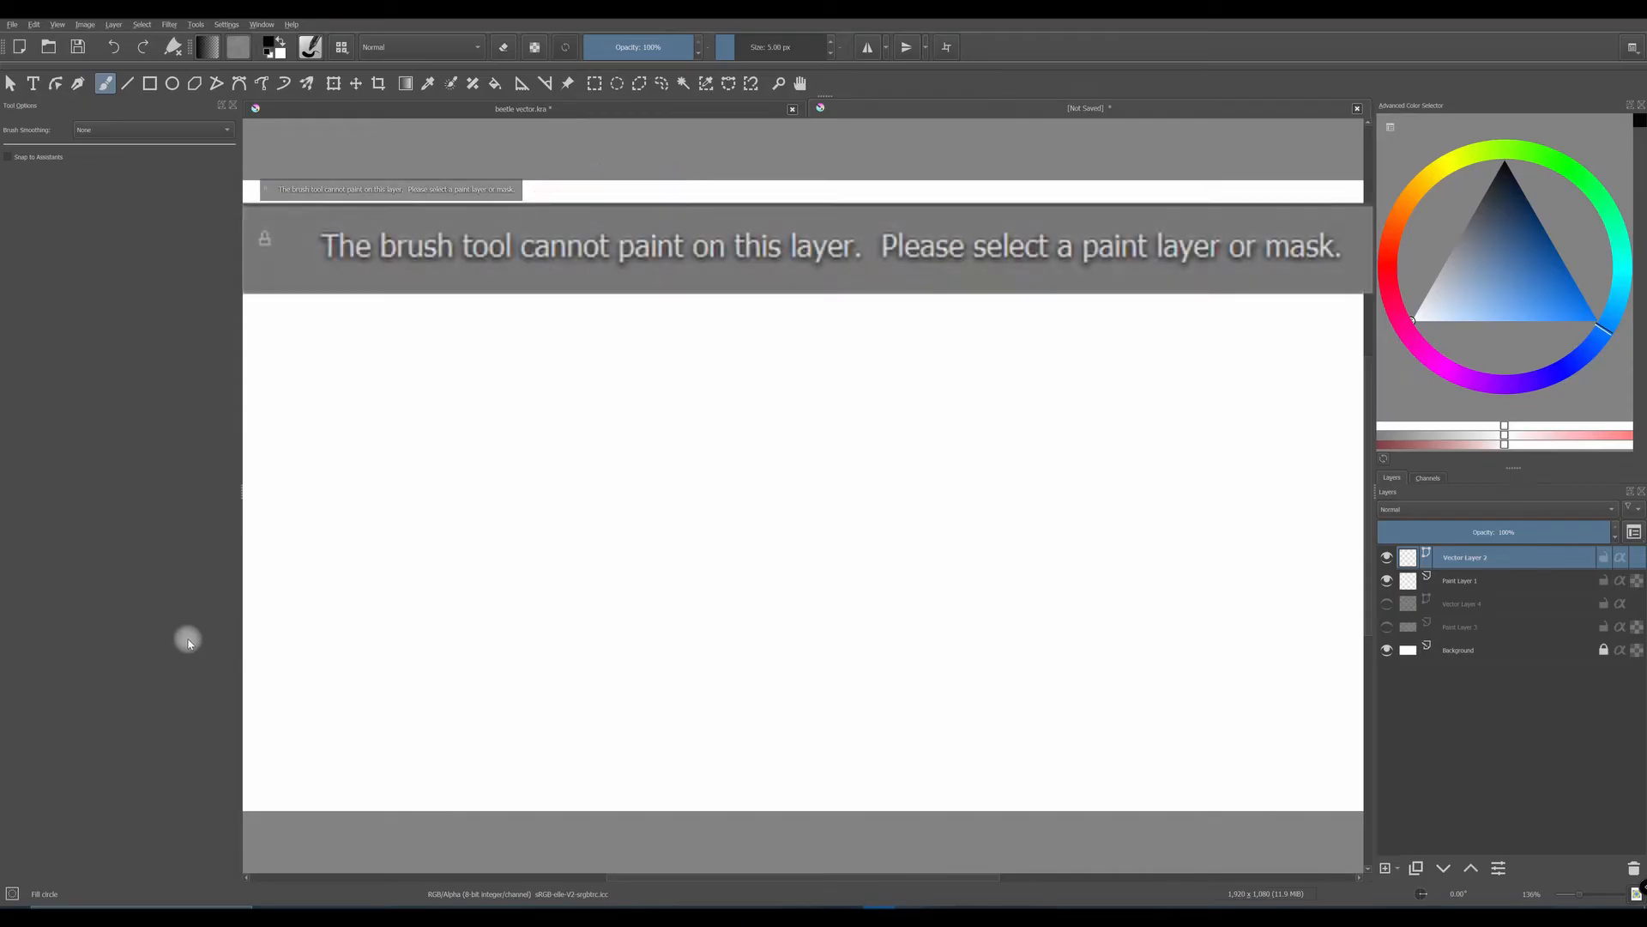
click(283, 83)
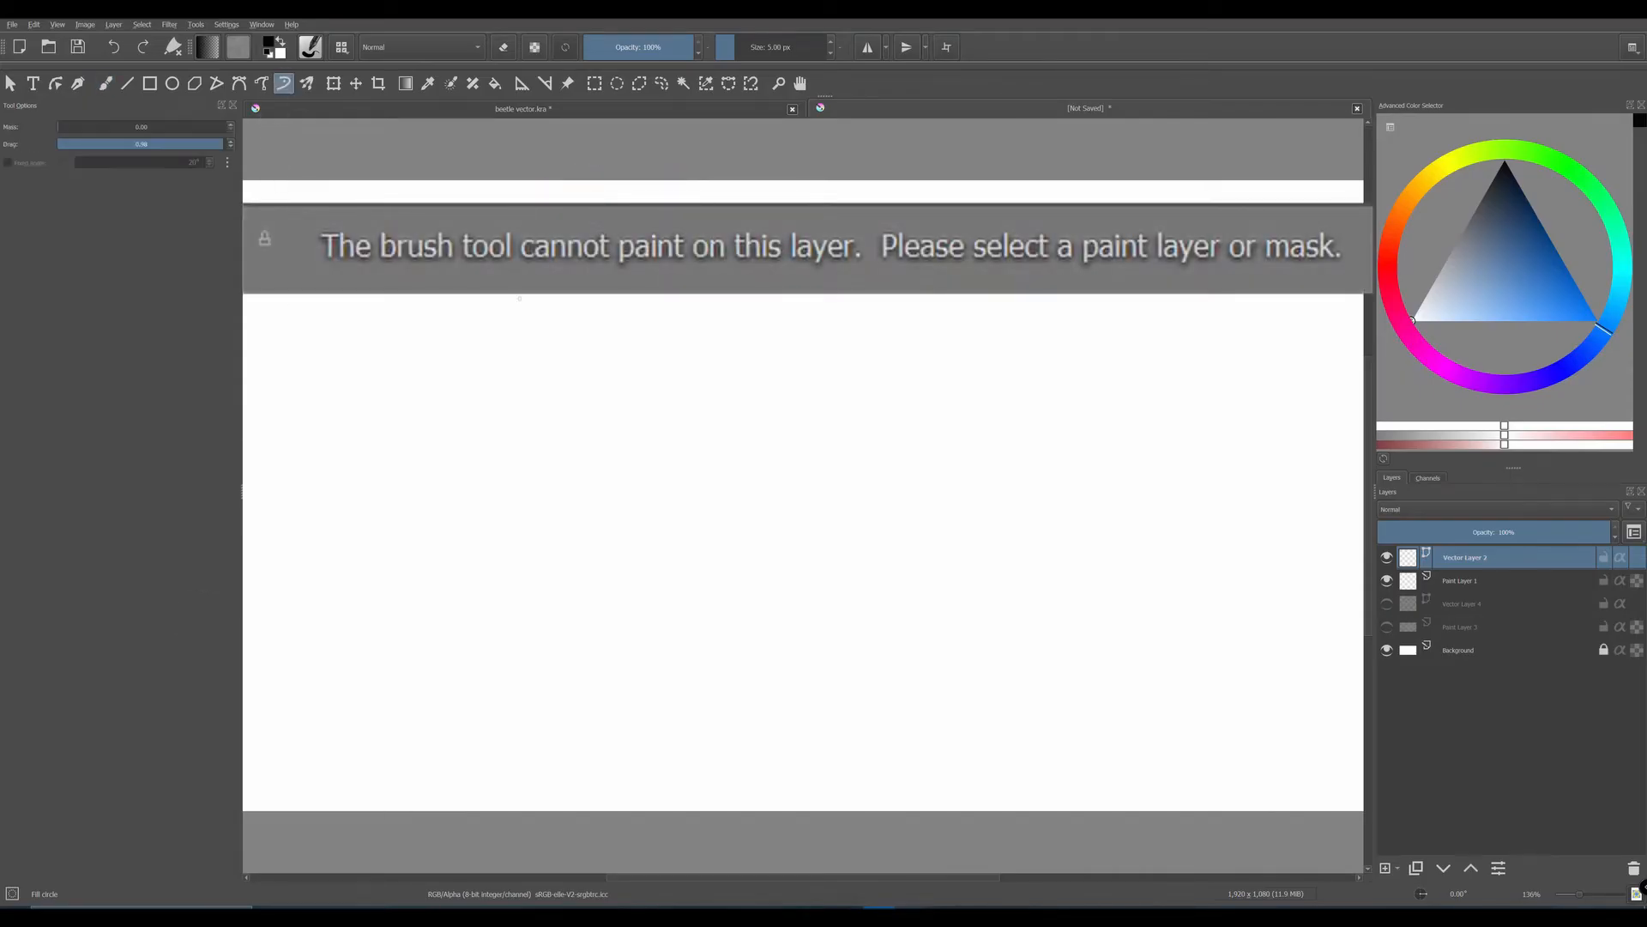
key(q)
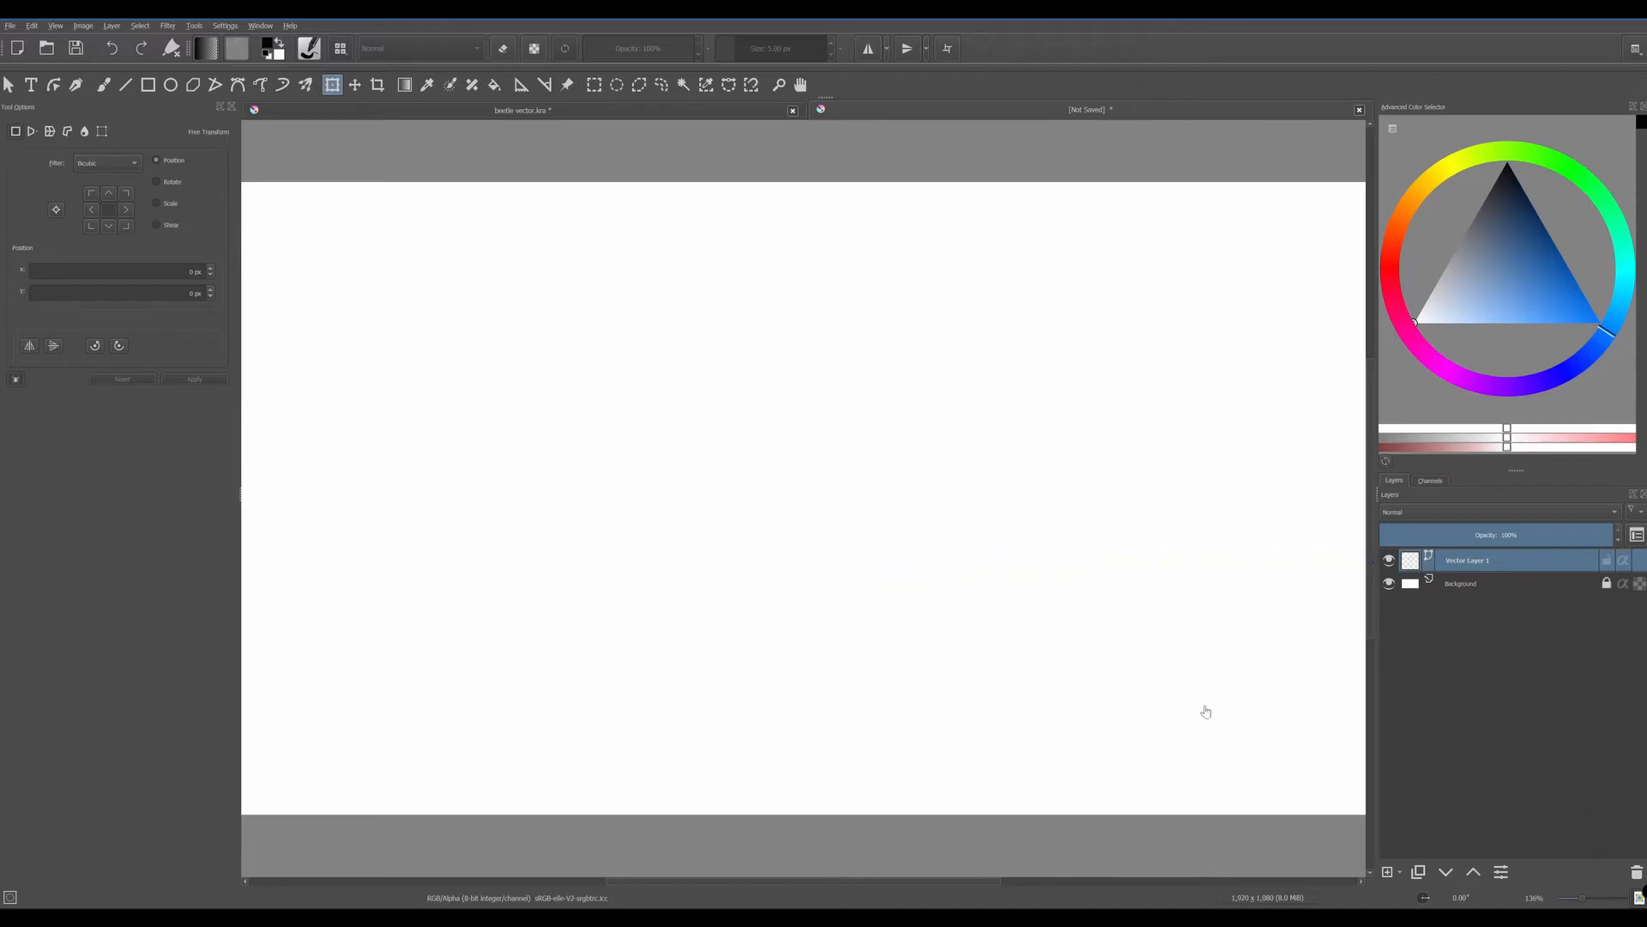
- Draw a diagonal straight line and, beside it, a square about 160 px wide on the vector layer
click(127, 86)
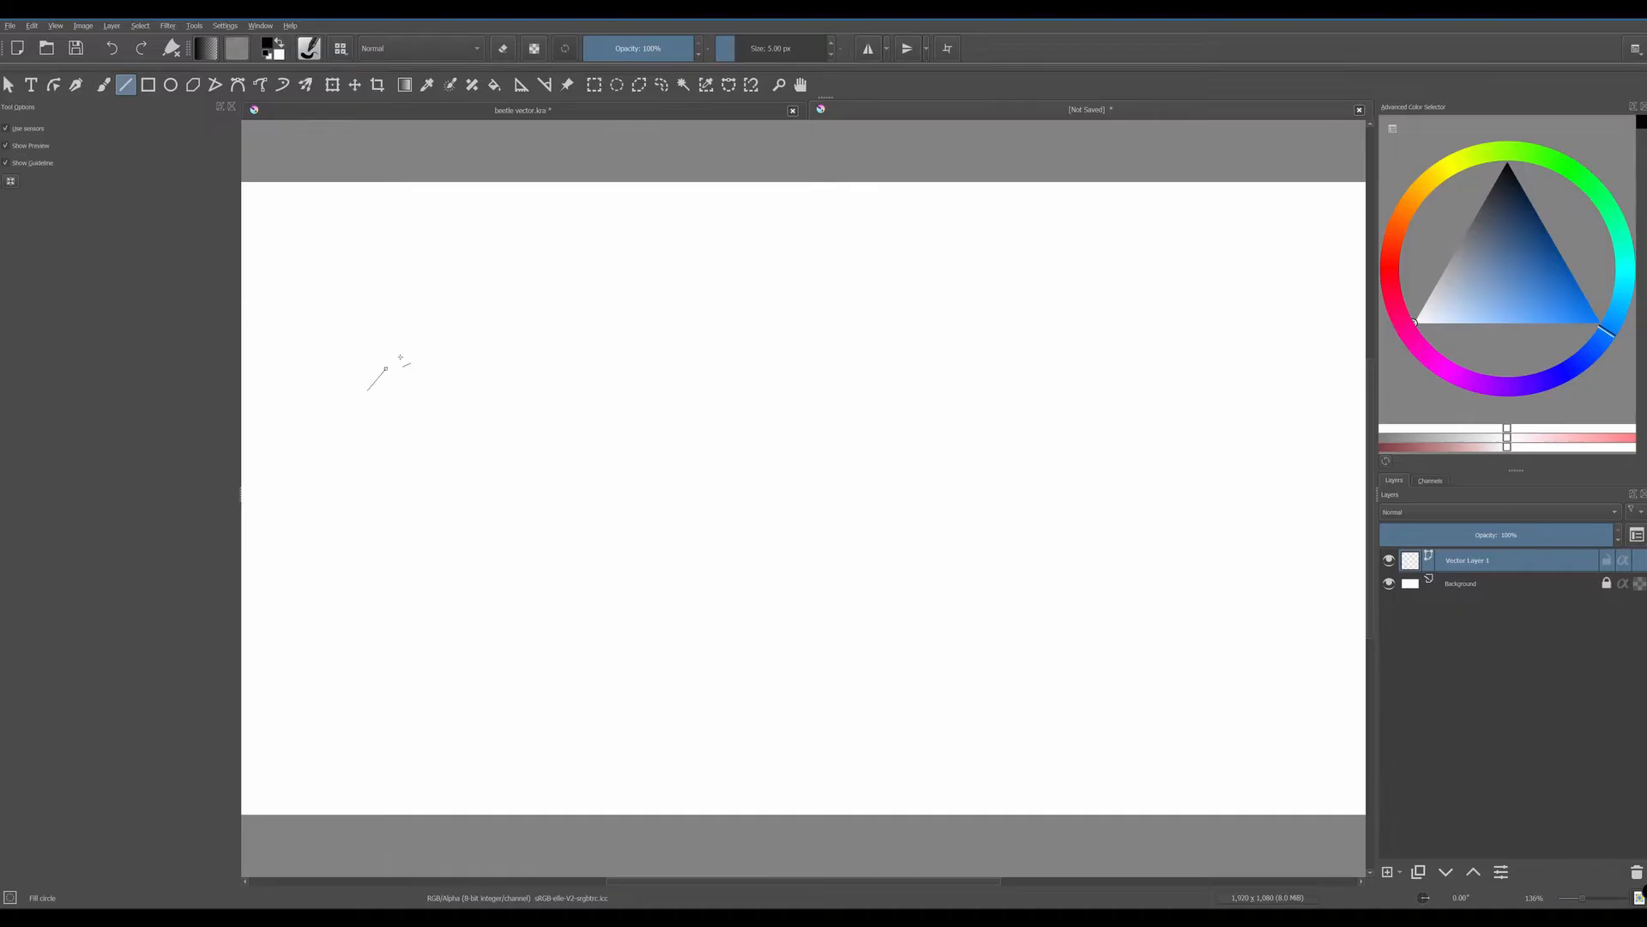
drag(400, 356, 478, 287)
click(149, 85)
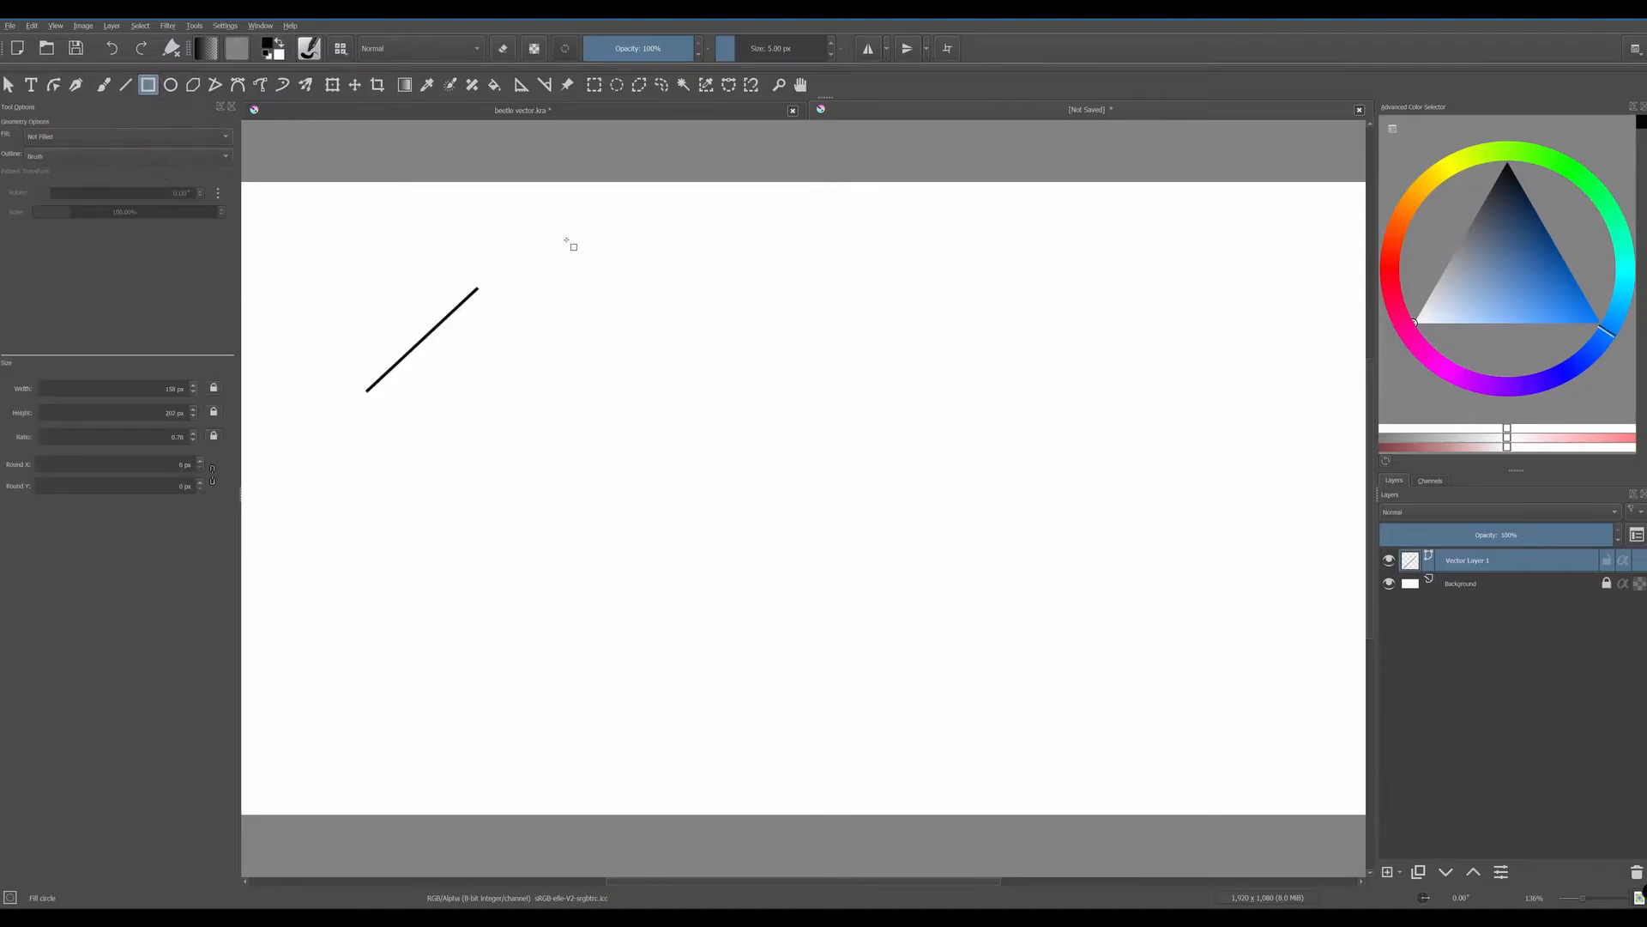
drag(565, 239, 660, 334)
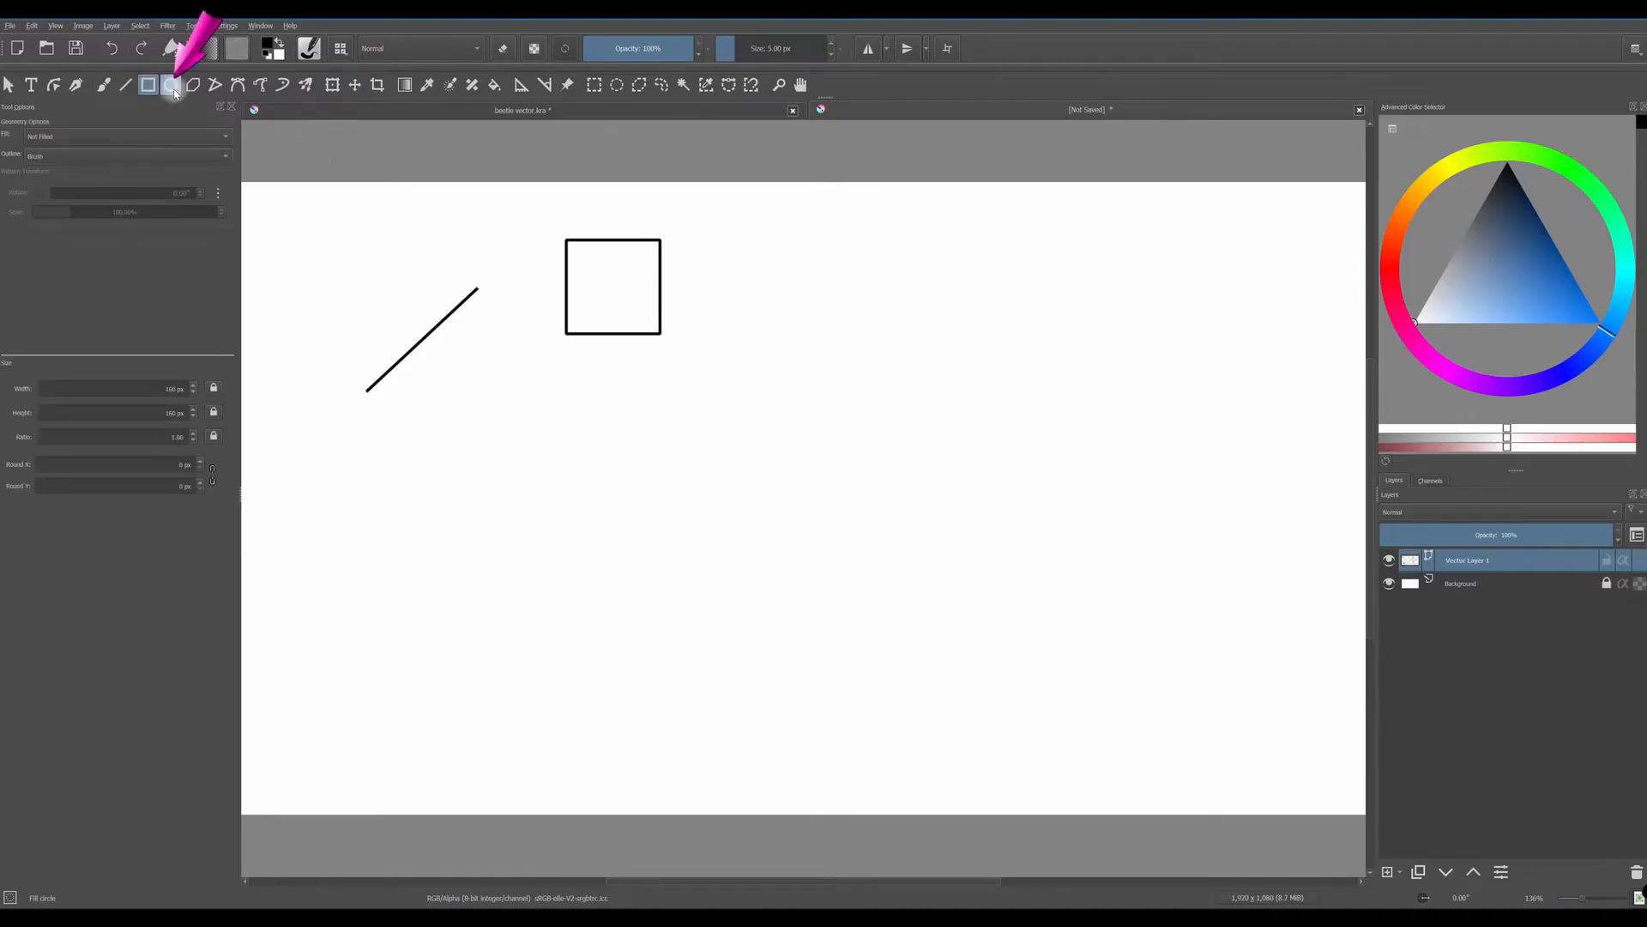
- Draw an ellipse about 268 by 245 px beside the square and a closed, jagged polygon next to it
click(171, 85)
drag(743, 257, 900, 401)
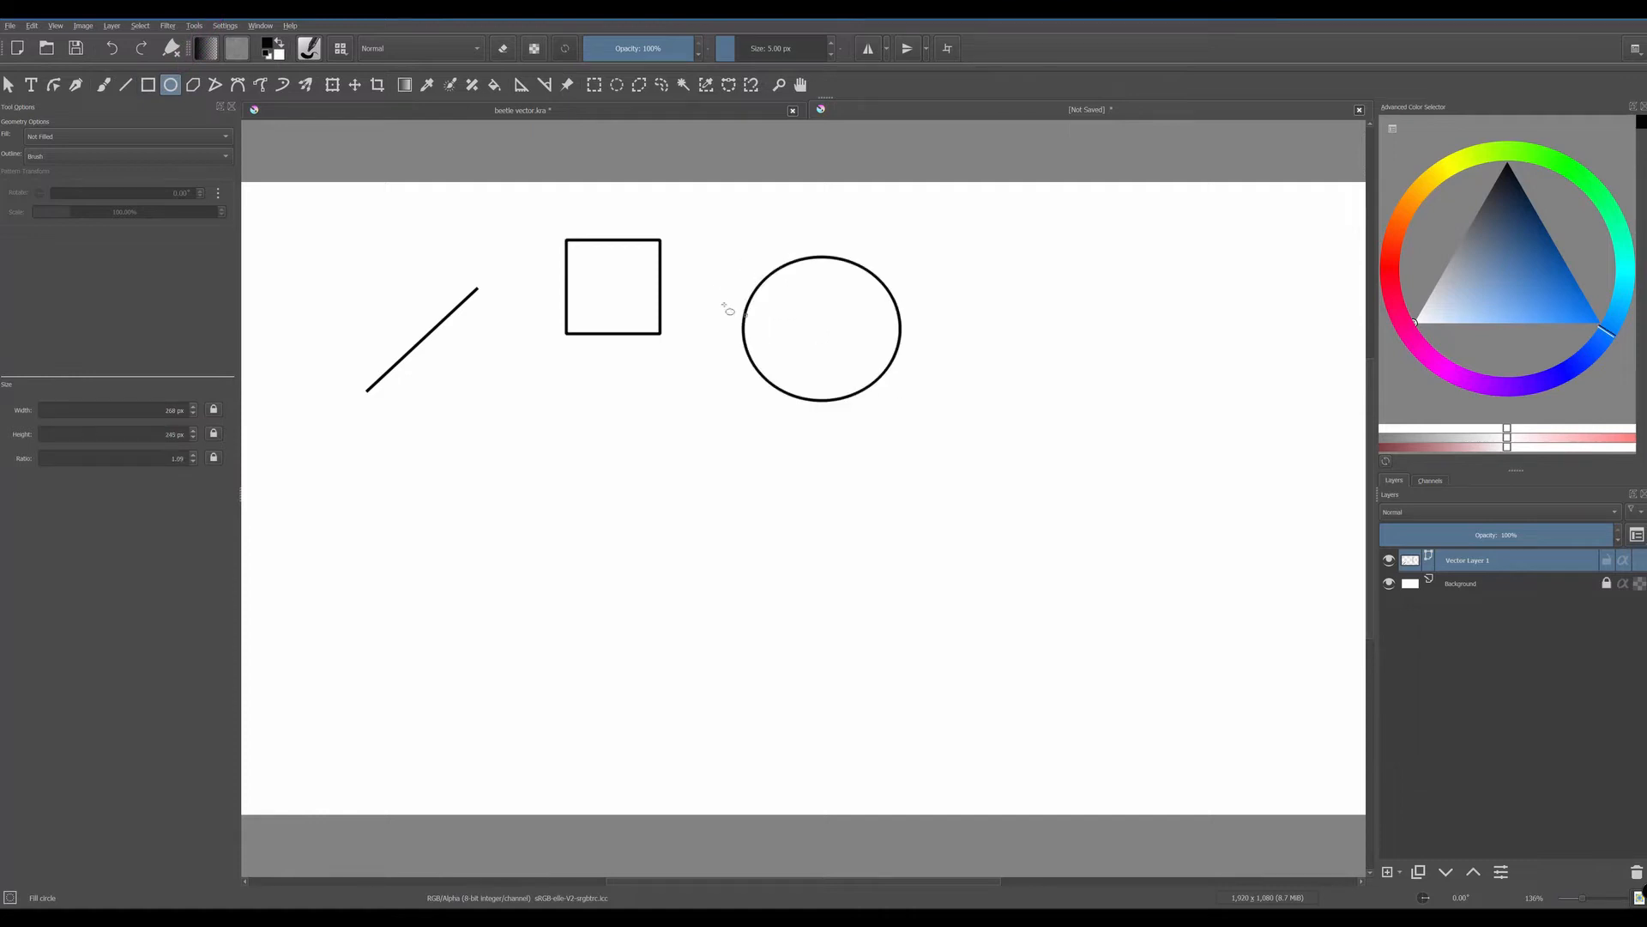
click(196, 87)
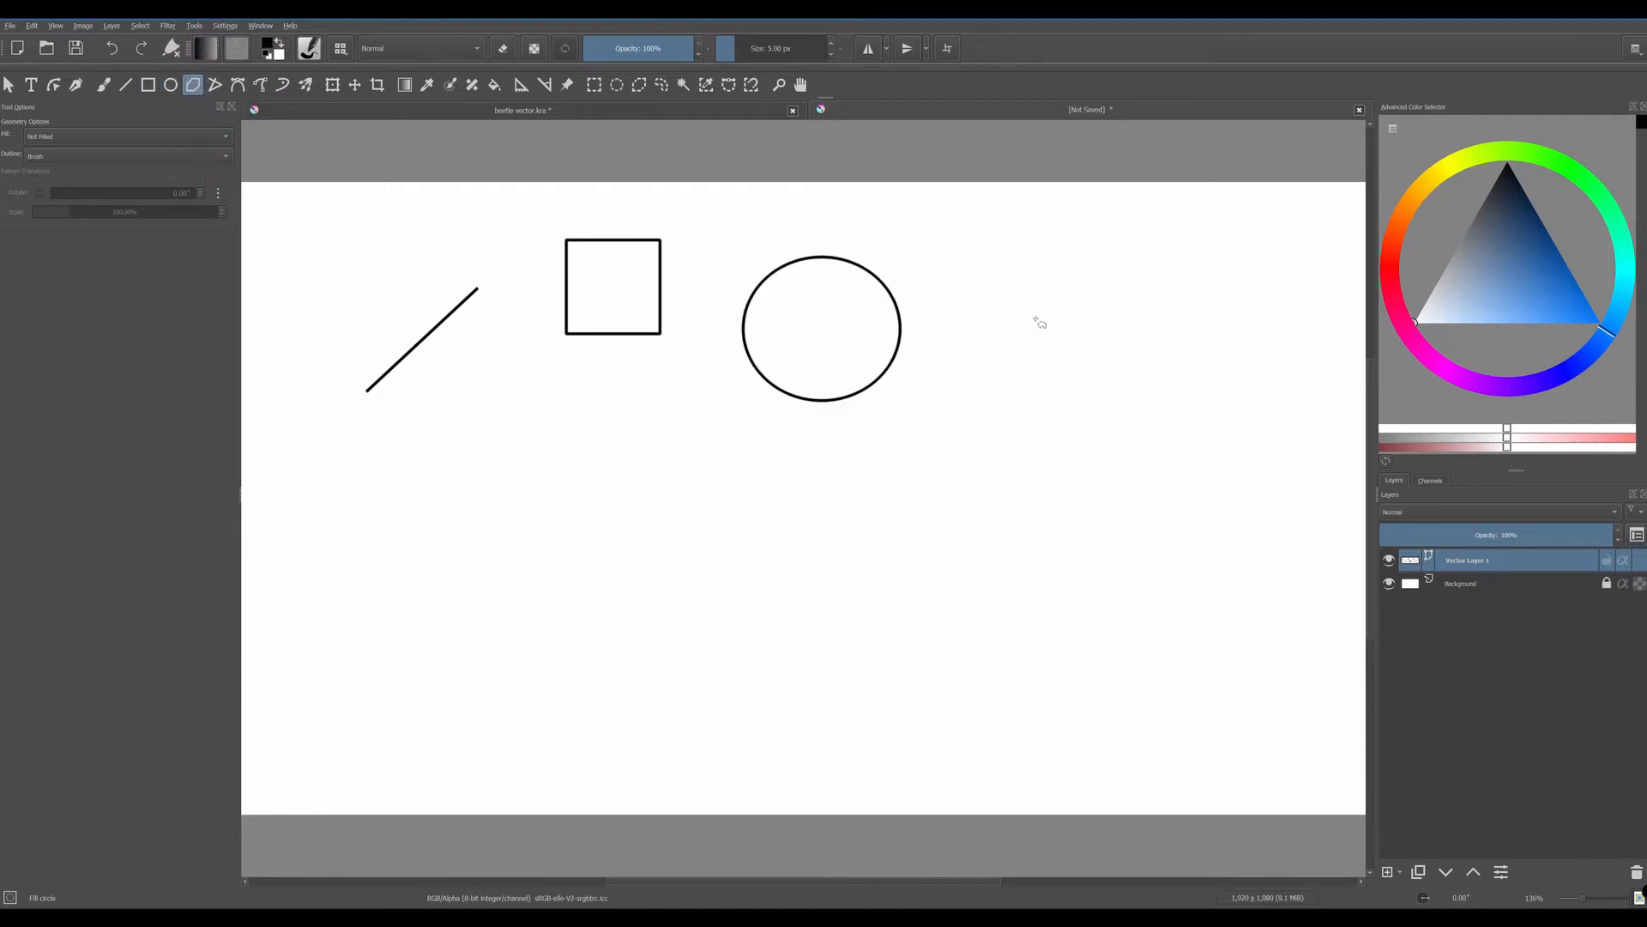
click(1107, 417)
click(982, 441)
click(1068, 363)
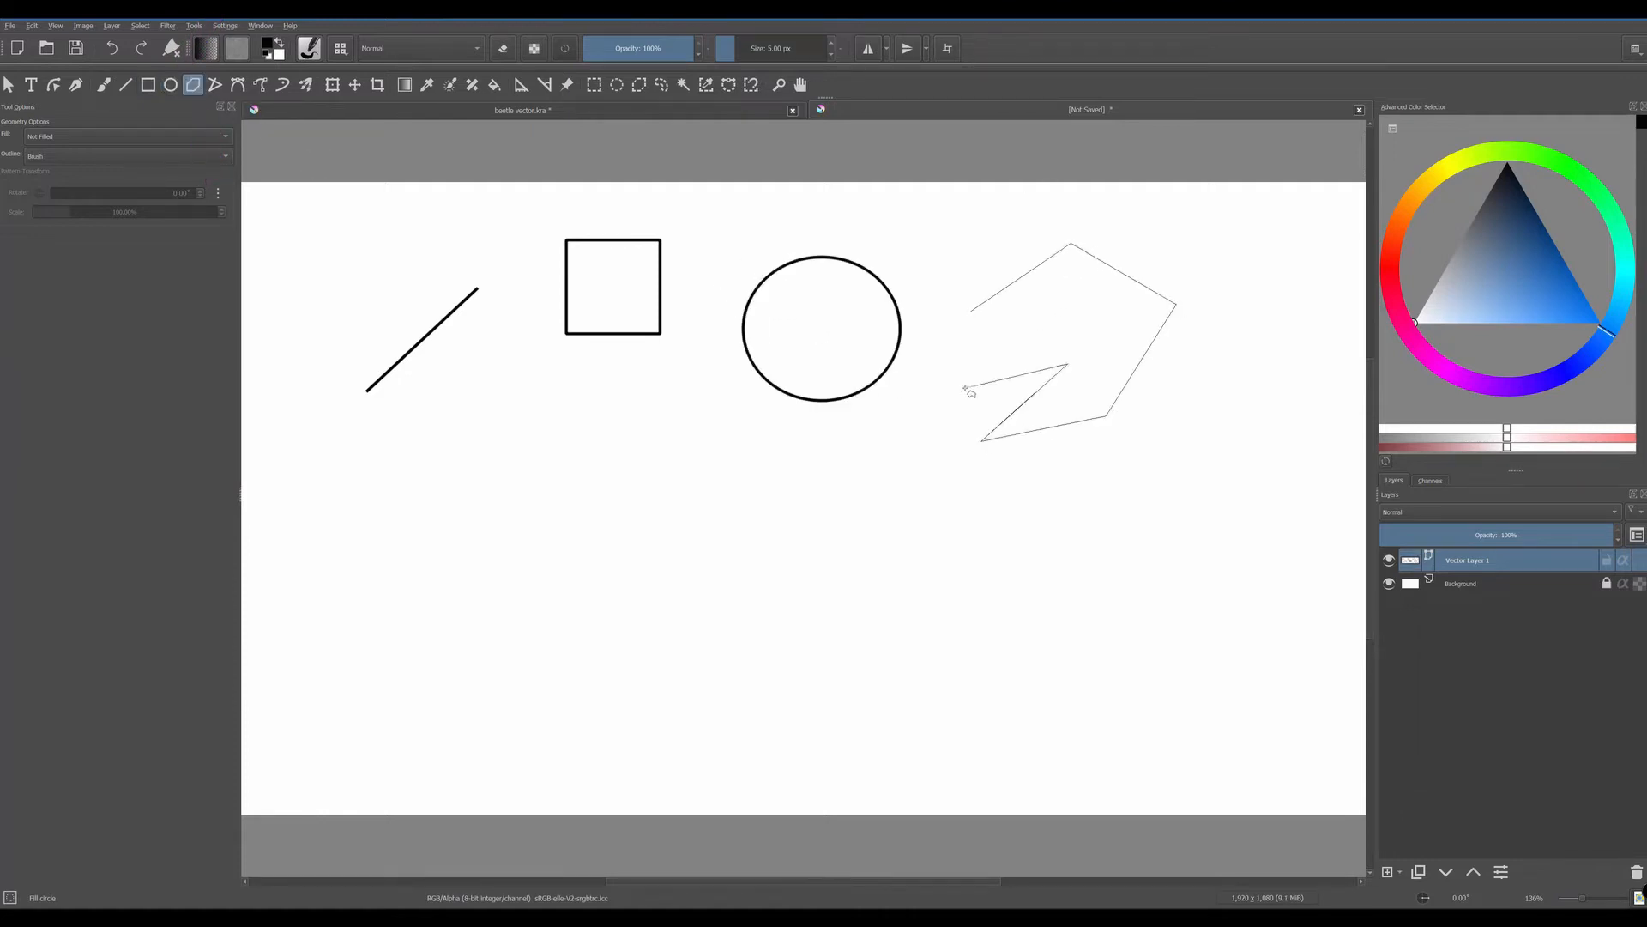
double_click(920, 327)
- Draw an open zigzag polyline below the square and ellipse
click(215, 84)
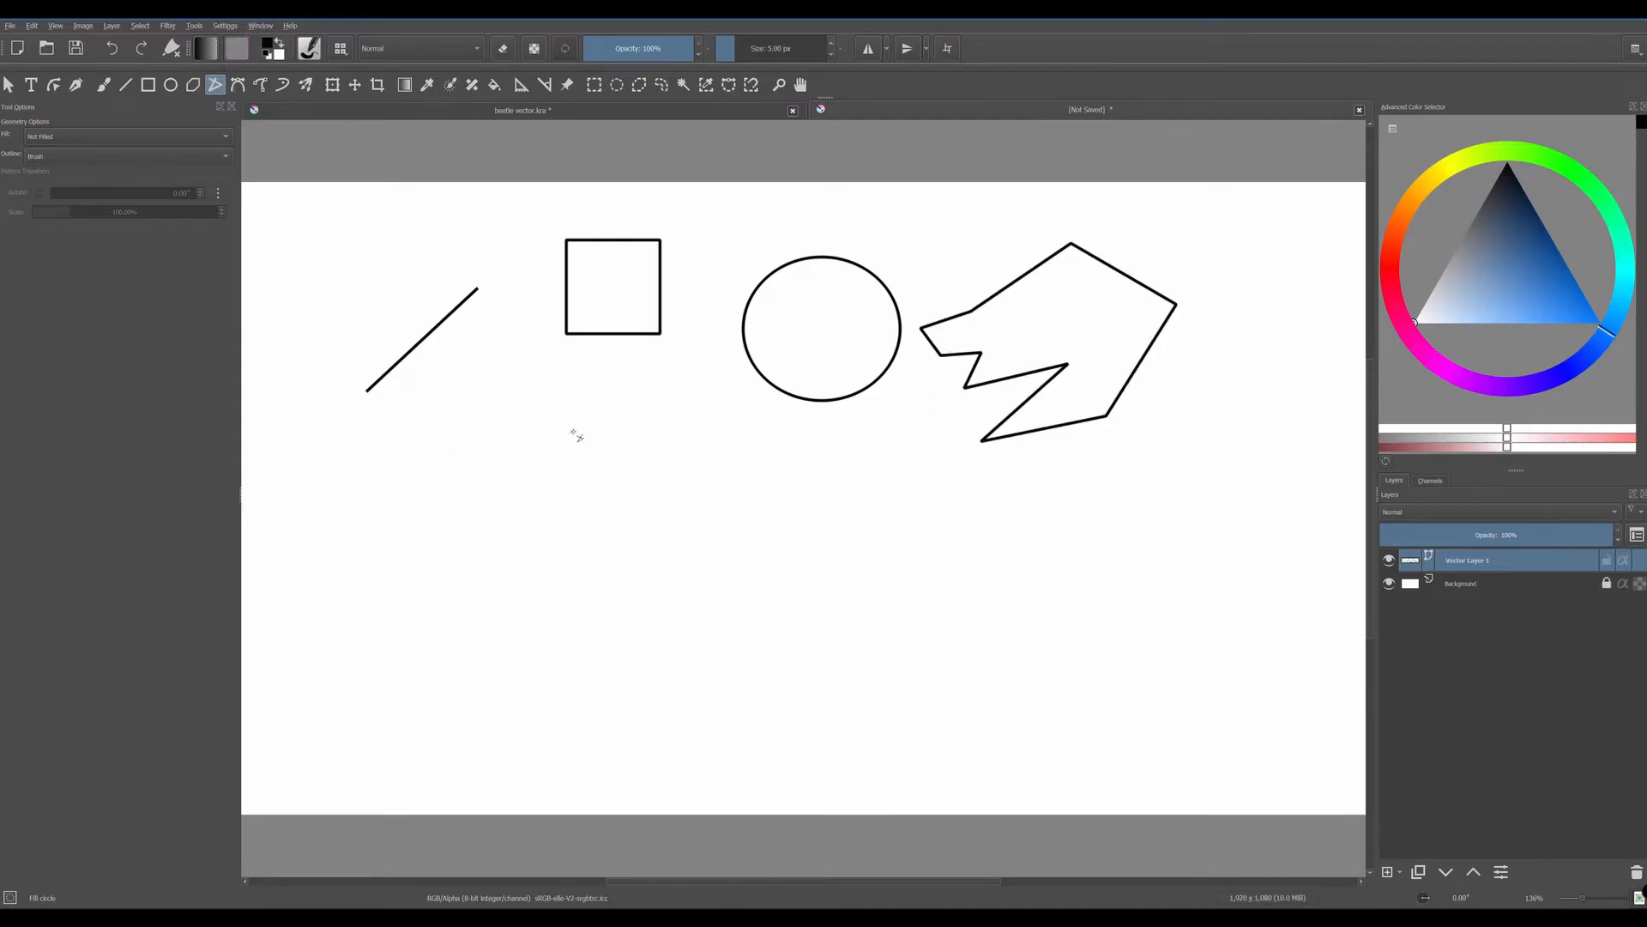
click(638, 546)
click(722, 465)
click(745, 604)
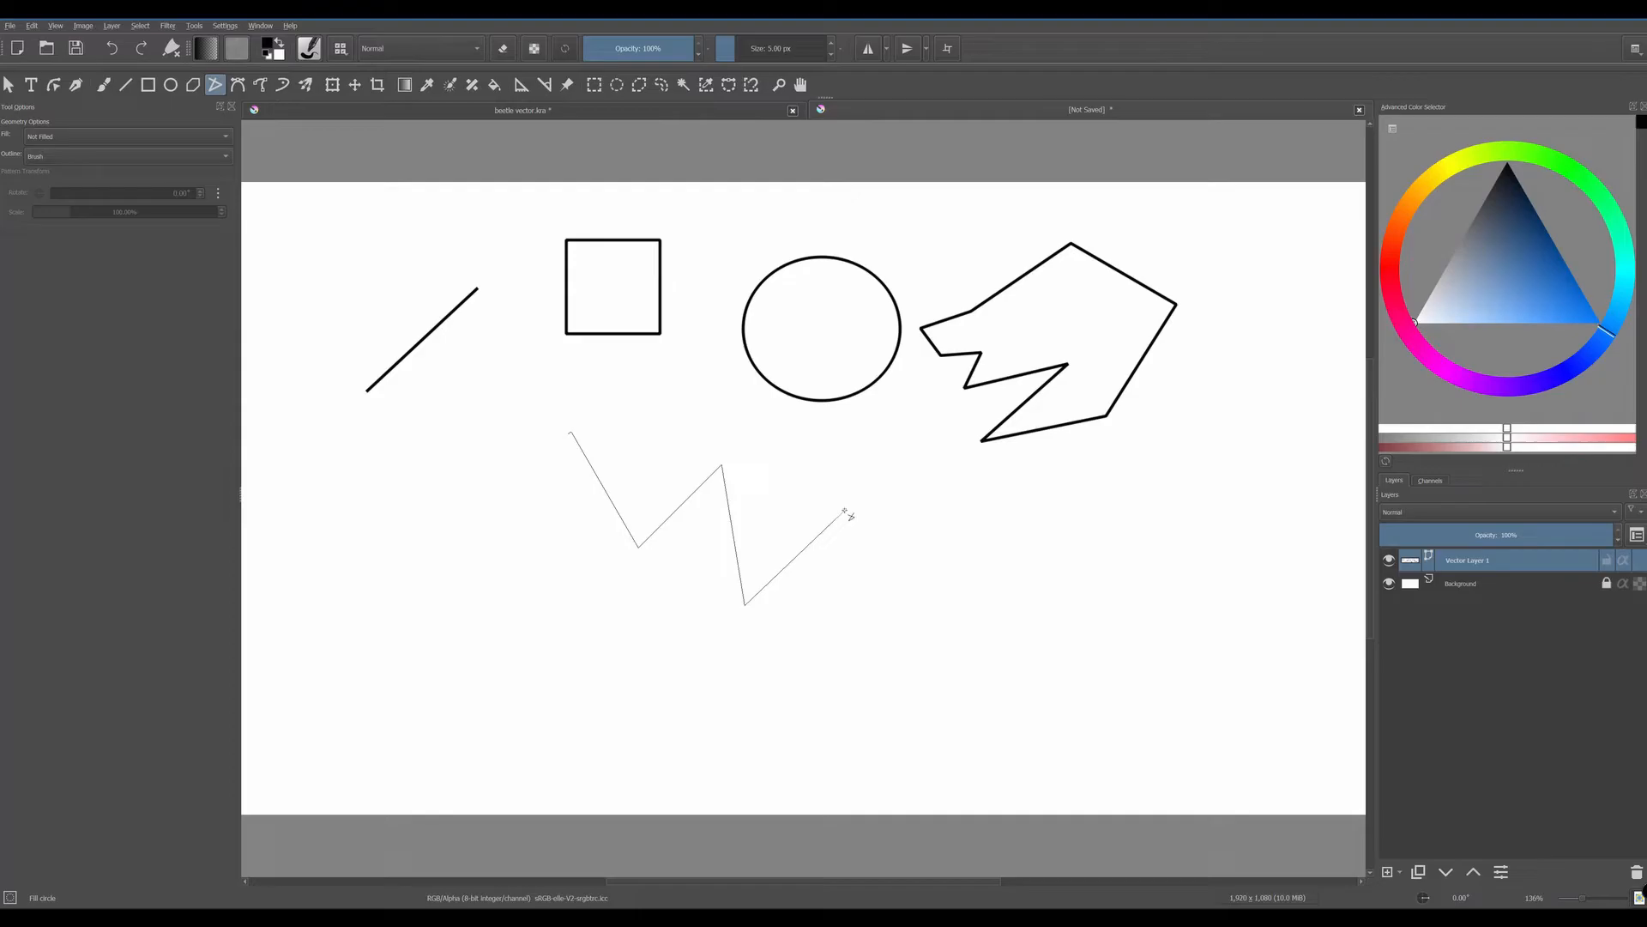
double_click(896, 532)
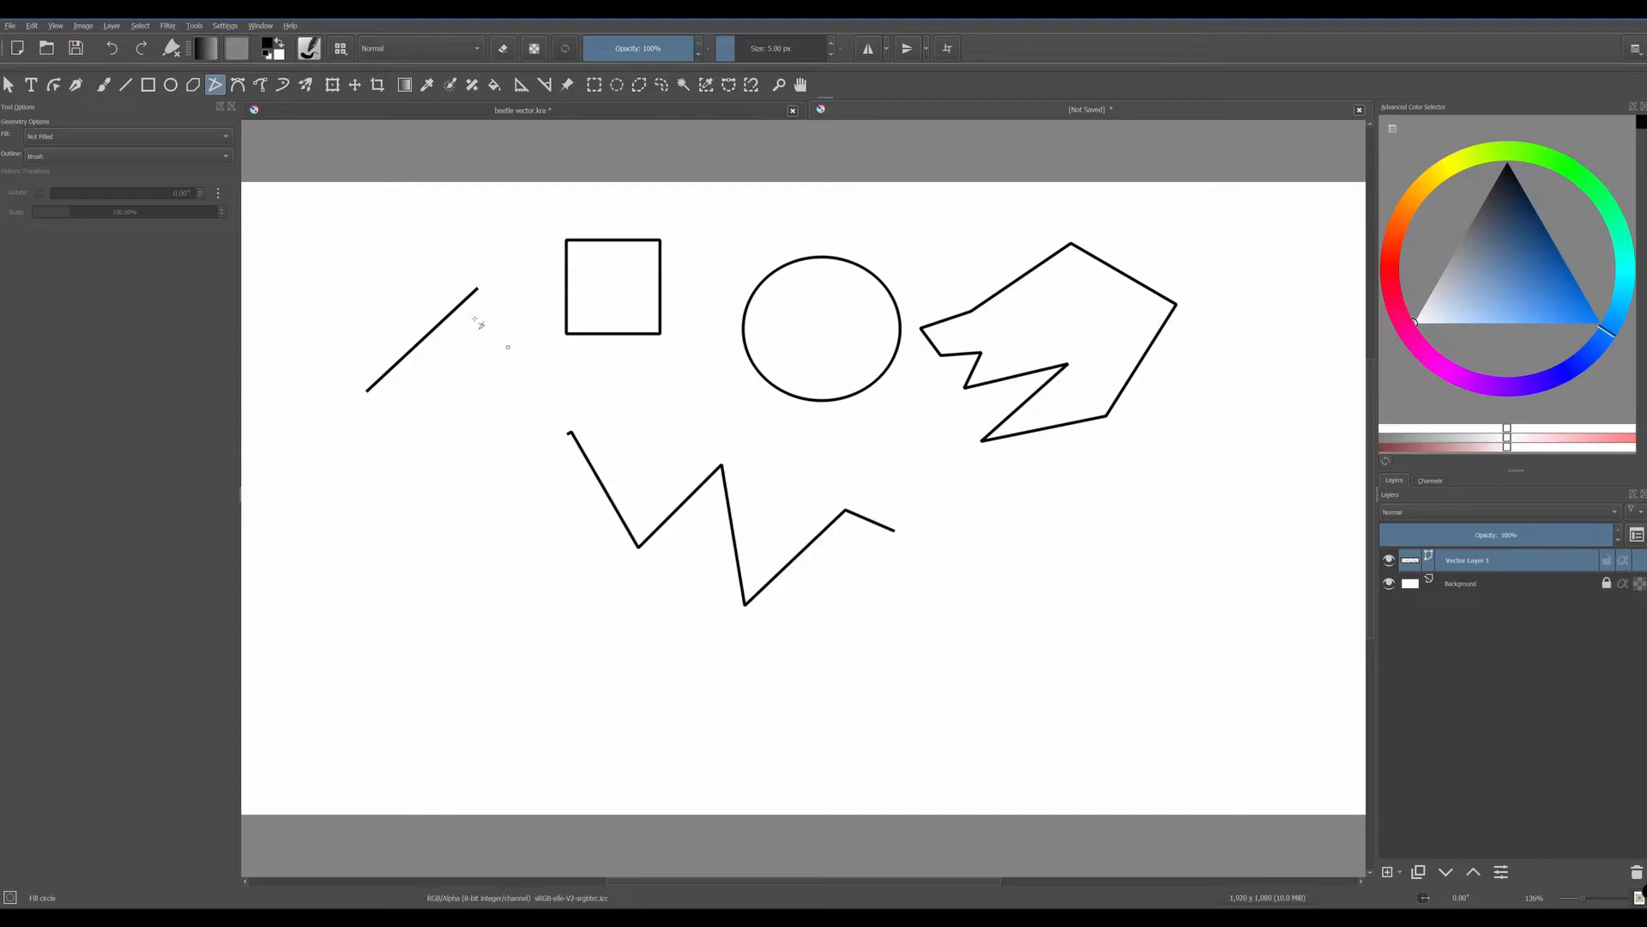
- Draw a wavy Bezier curve below the zigzag and a freehand path running up beside it
click(237, 85)
drag(350, 600, 463, 551)
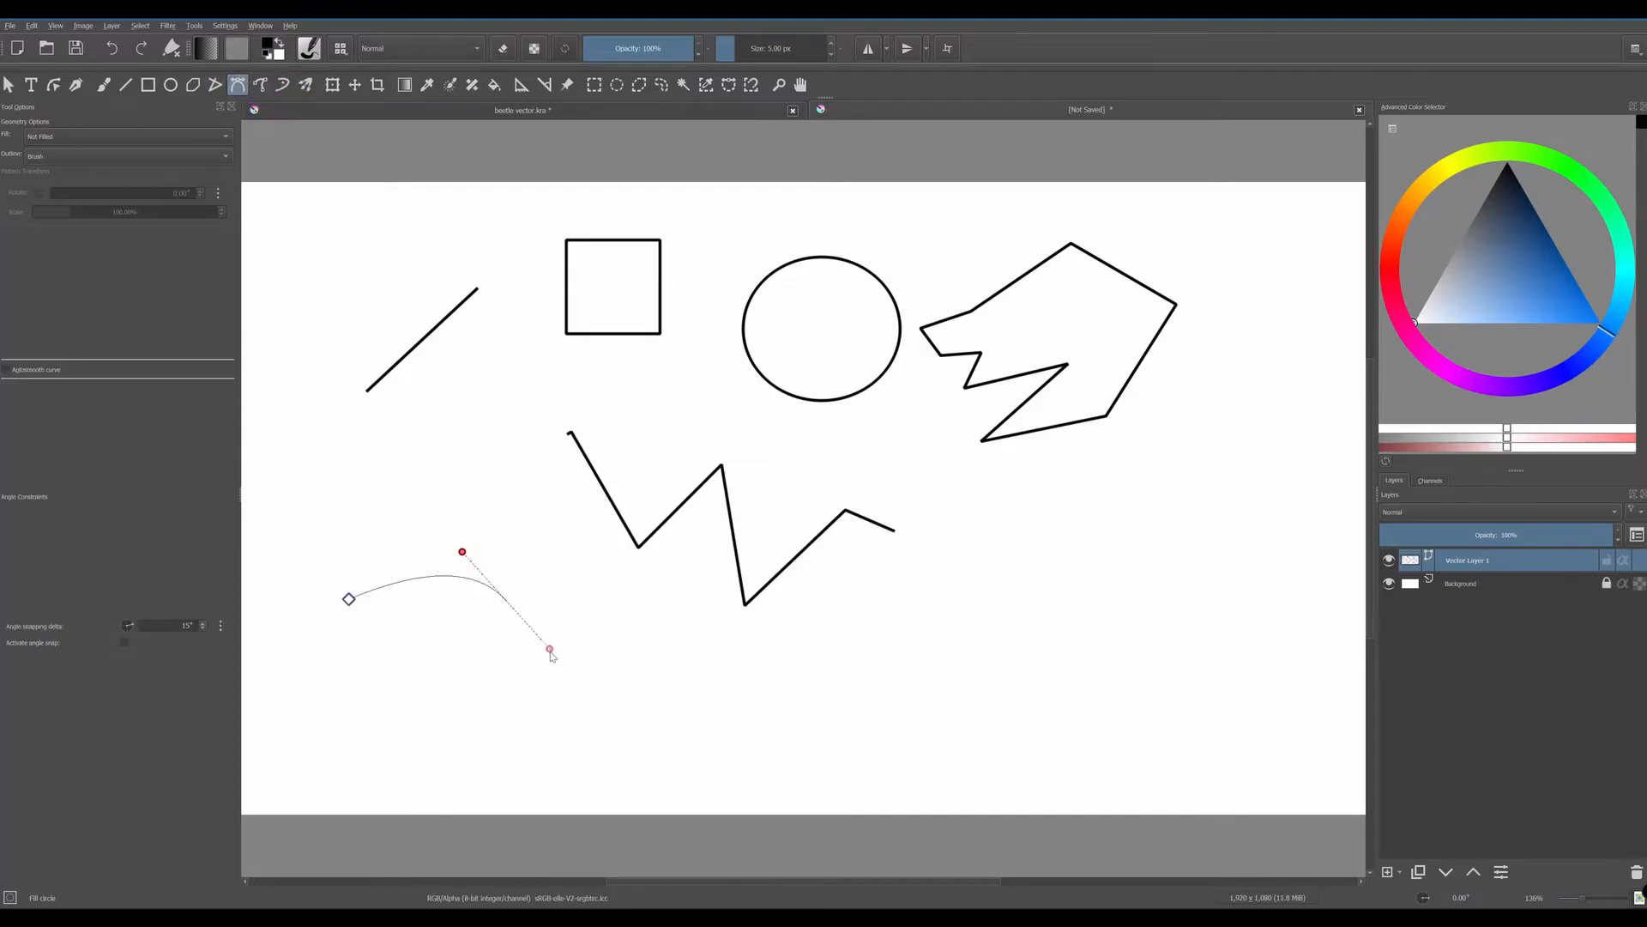
mouse_move(739, 645)
mouse_down()
mouse_move(832, 733)
mouse_move(900, 678)
mouse_up()
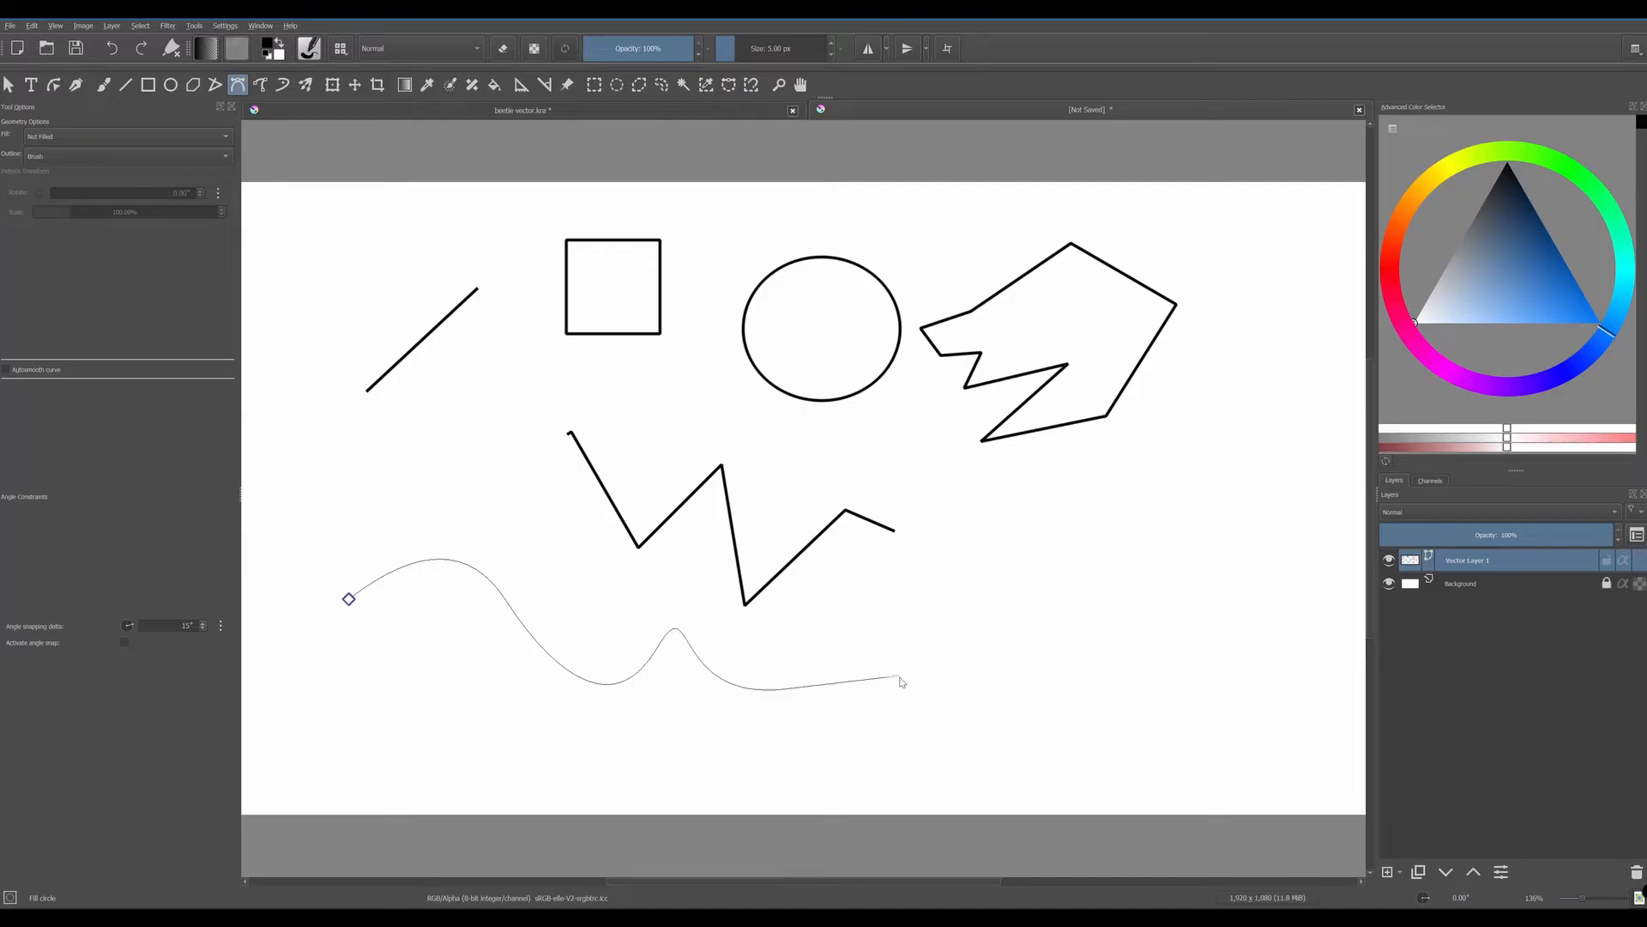
key(Return)
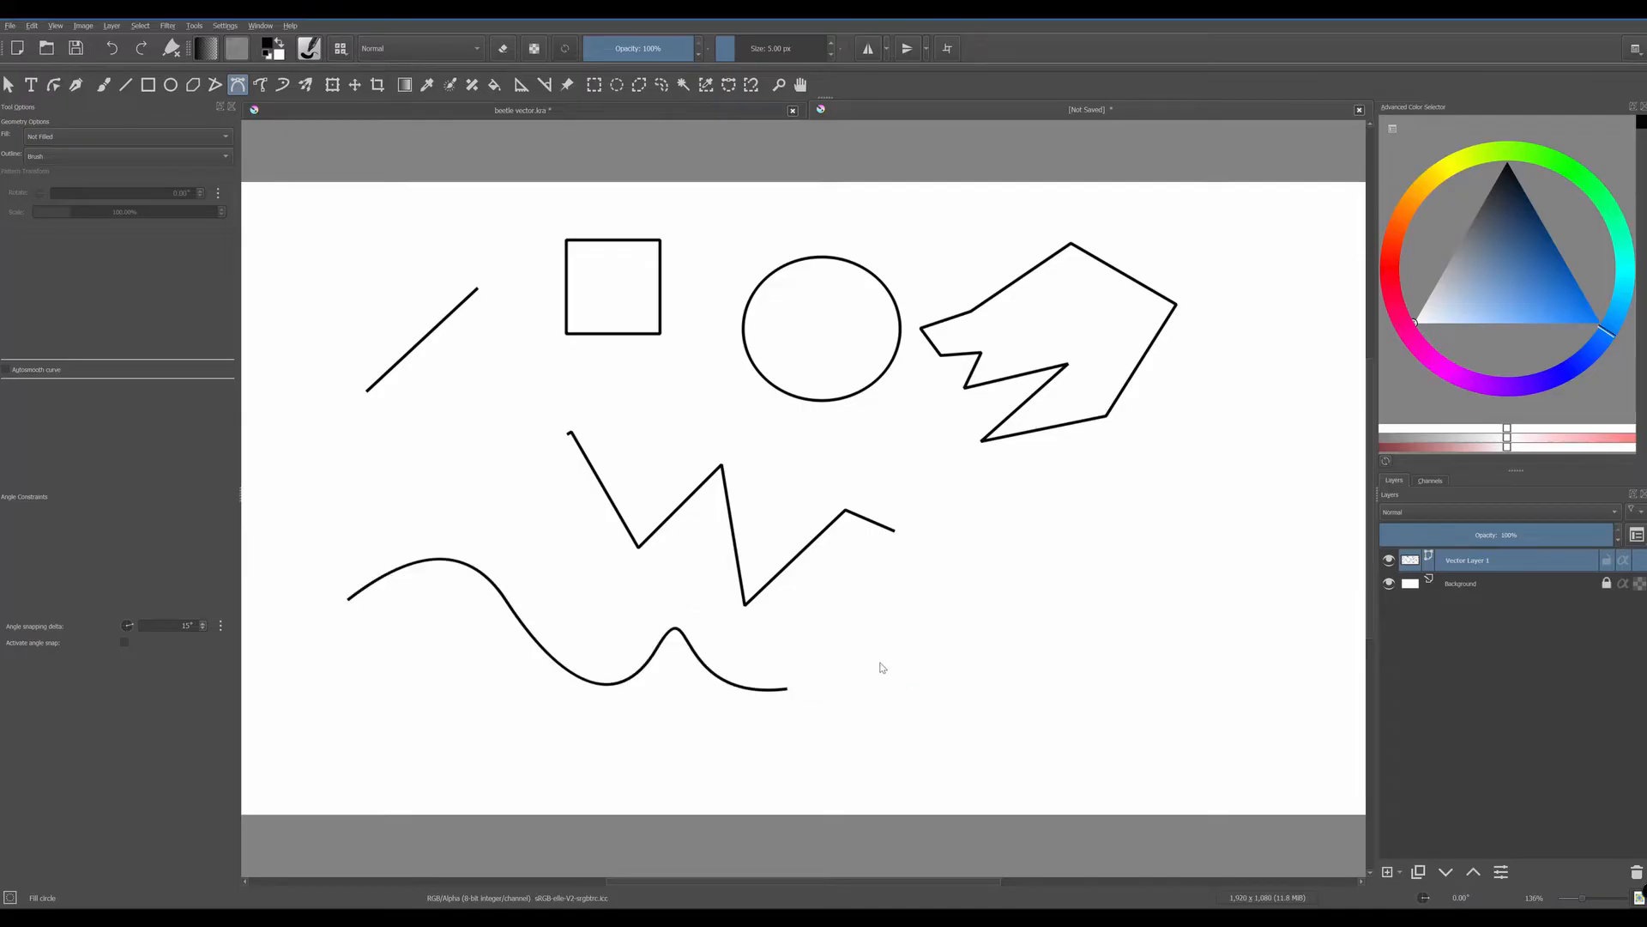
click(260, 85)
mouse_move(894, 639)
mouse_down()
mouse_move(1137, 518)
mouse_move(1259, 362)
mouse_up()
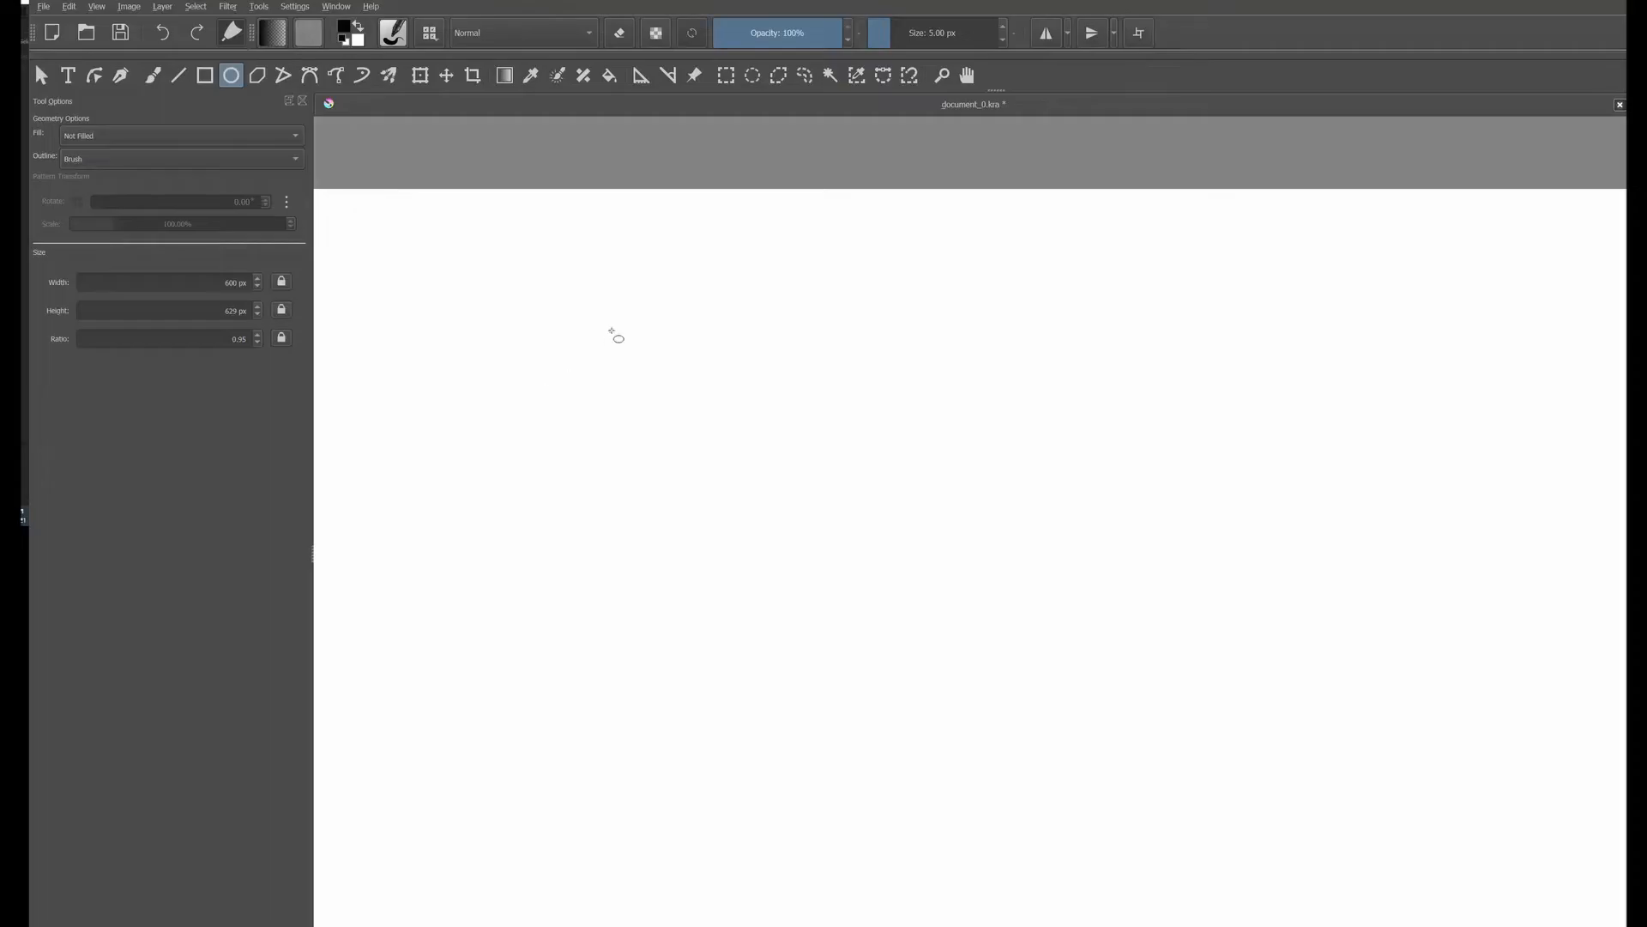
- Draw an ellipse about 594 by 613 px and move it up and to the right with the Select Shapes tool
drag(611, 331, 1018, 751)
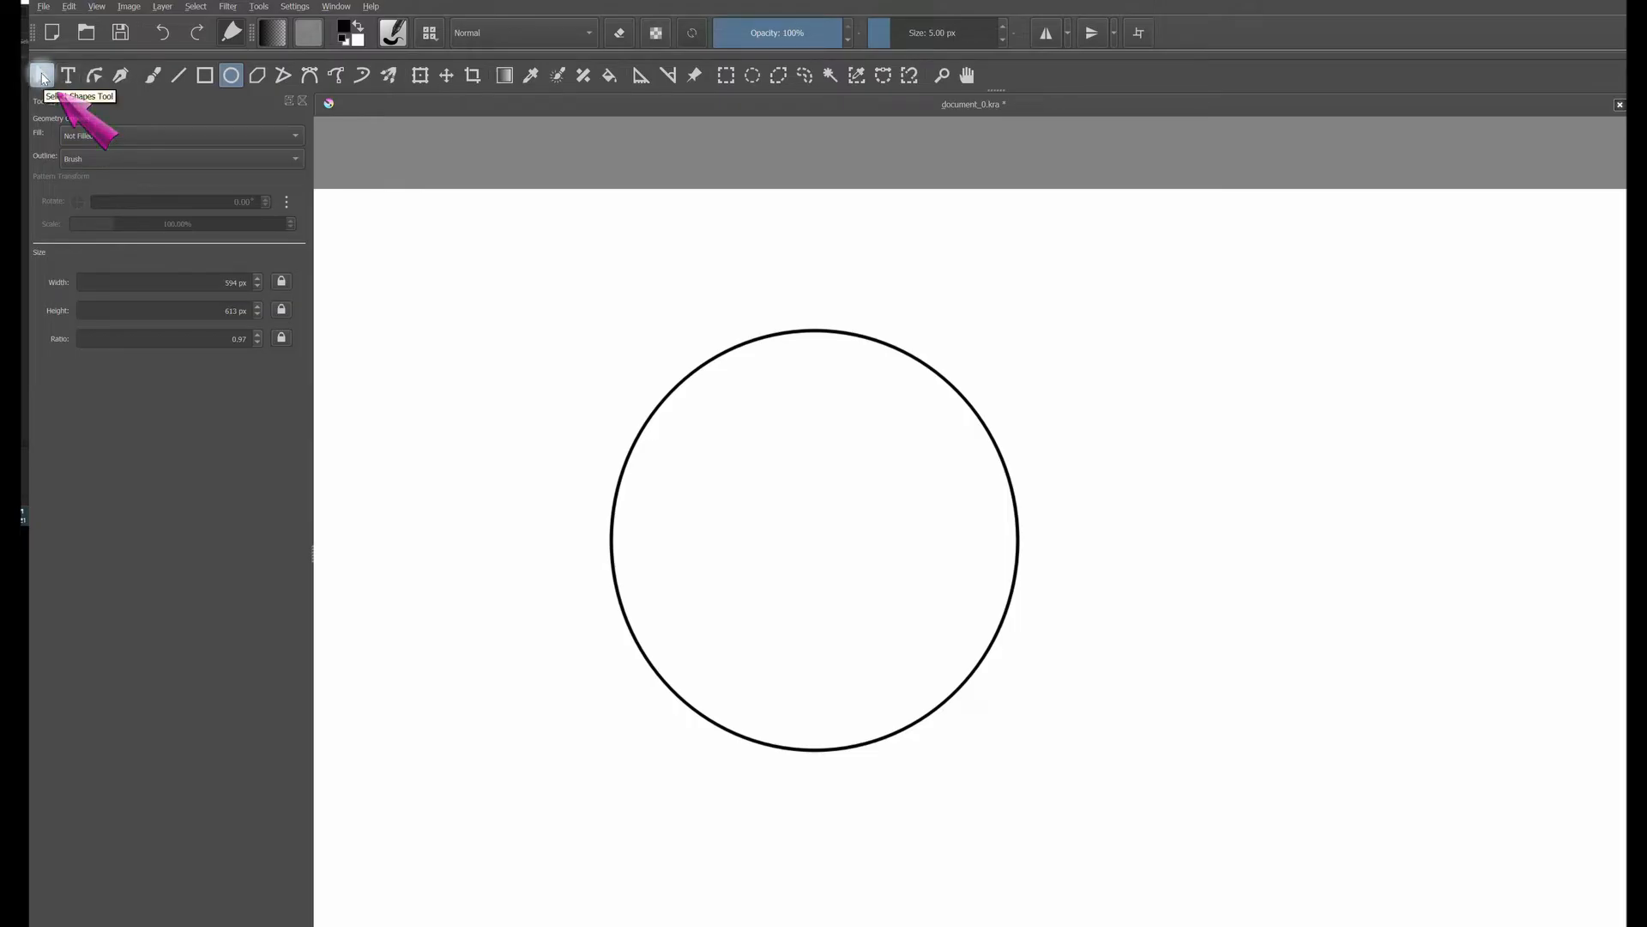
click(43, 77)
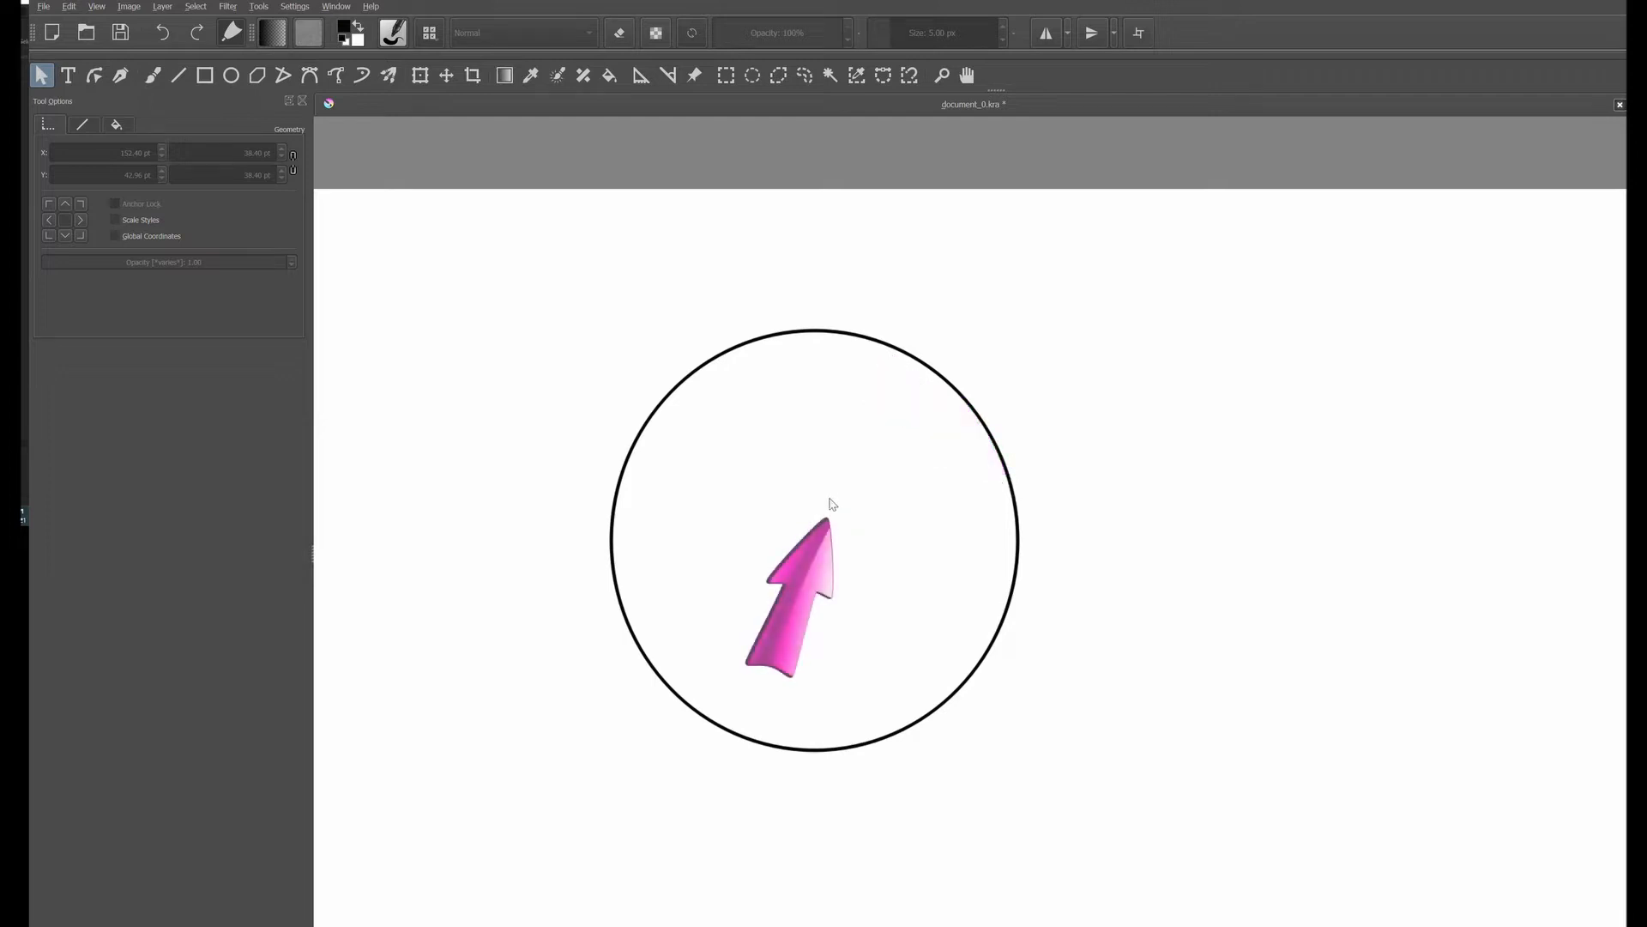
click(831, 503)
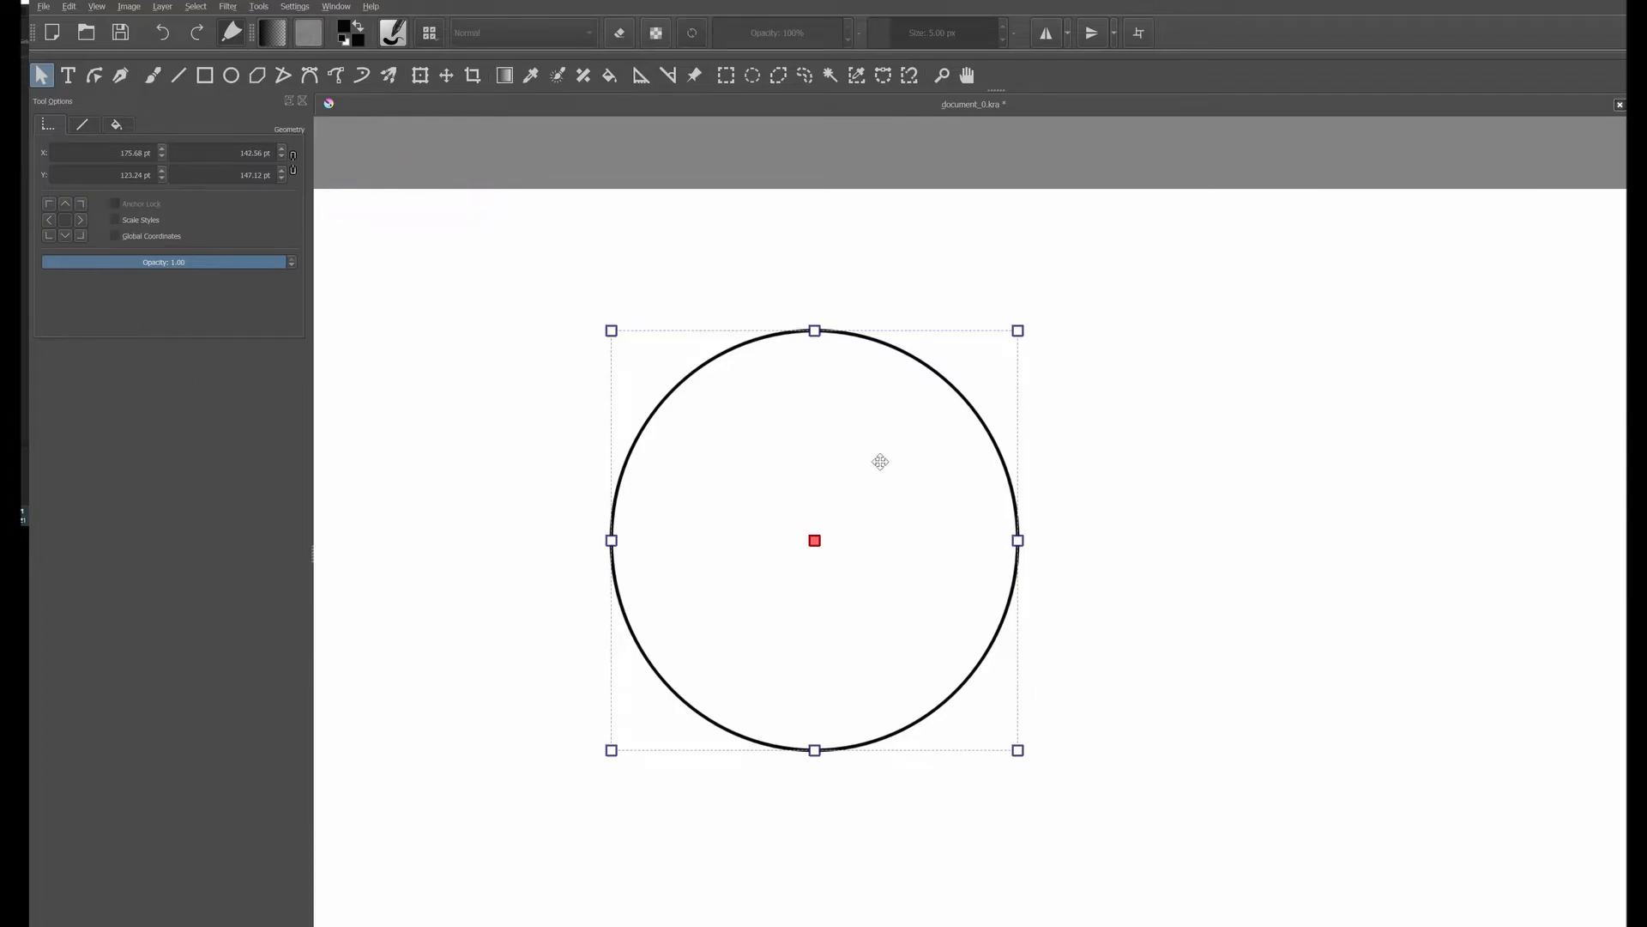
drag(872, 440, 985, 414)
- Scale the ellipse down from its upper-right corner to about 132 by 145 pt and rotate it slightly
mouse_move(1122, 312)
mouse_down()
mouse_move(970, 484)
mouse_move(826, 472)
mouse_move(760, 416)
mouse_move(763, 365)
mouse_move(856, 481)
mouse_move(986, 421)
mouse_move(1022, 314)
mouse_move(1092, 368)
mouse_move(1104, 311)
mouse_up()
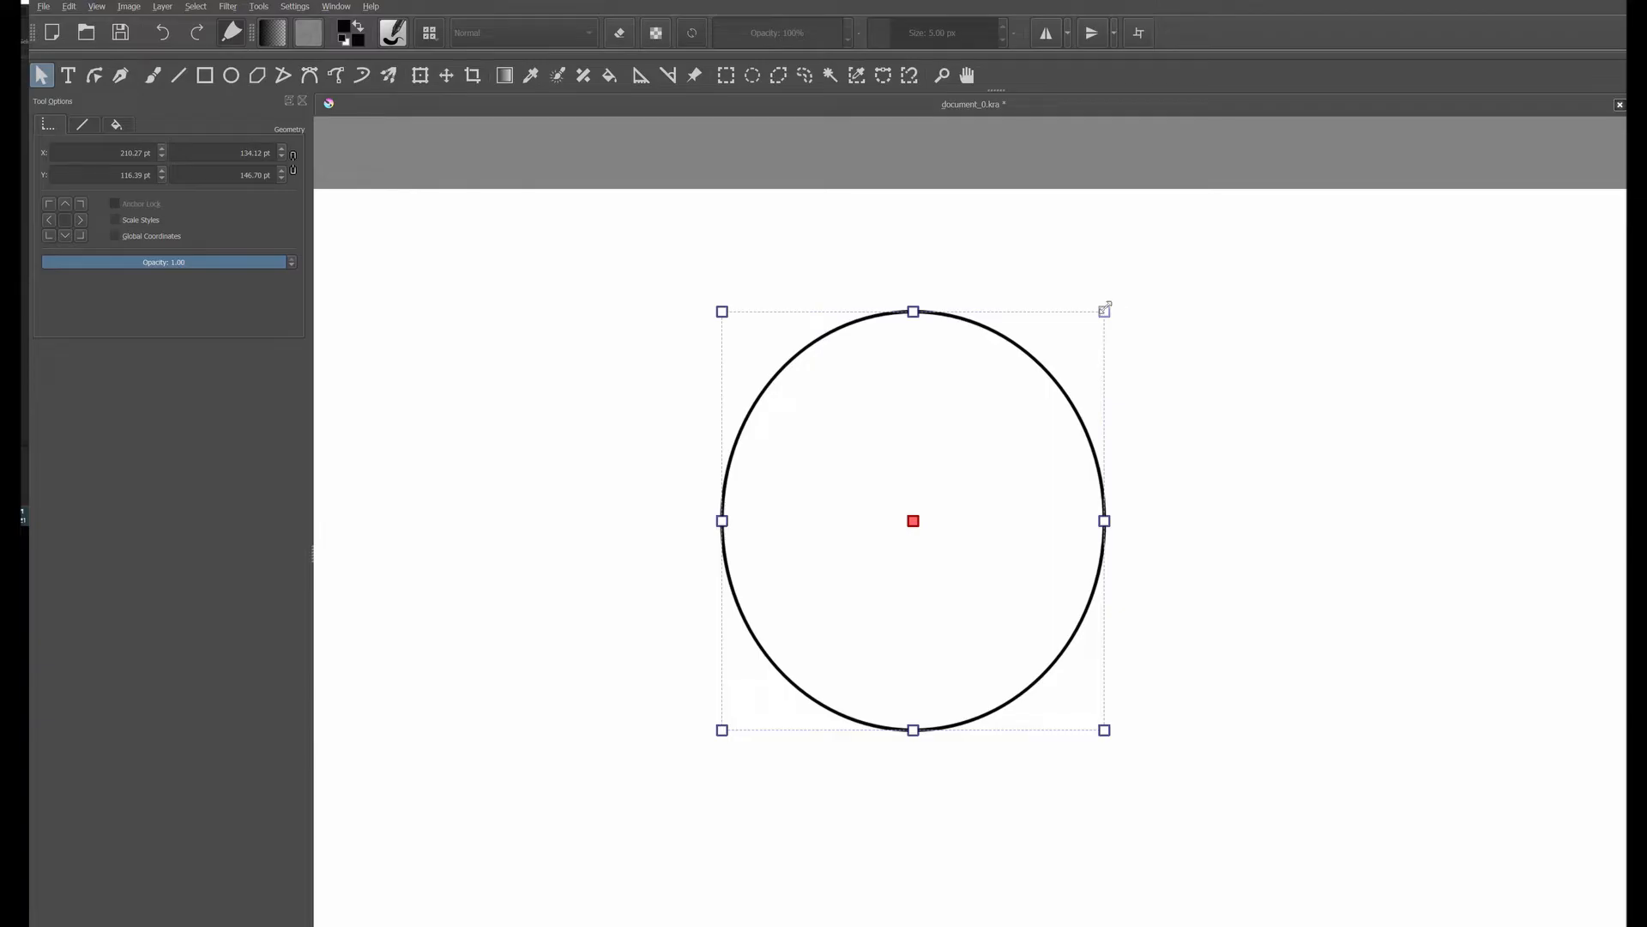
key(shift)
mouse_move(1105, 310)
mouse_down()
mouse_move(893, 544)
mouse_move(1078, 393)
mouse_move(1106, 311)
mouse_move(924, 476)
mouse_move(1099, 339)
mouse_up()
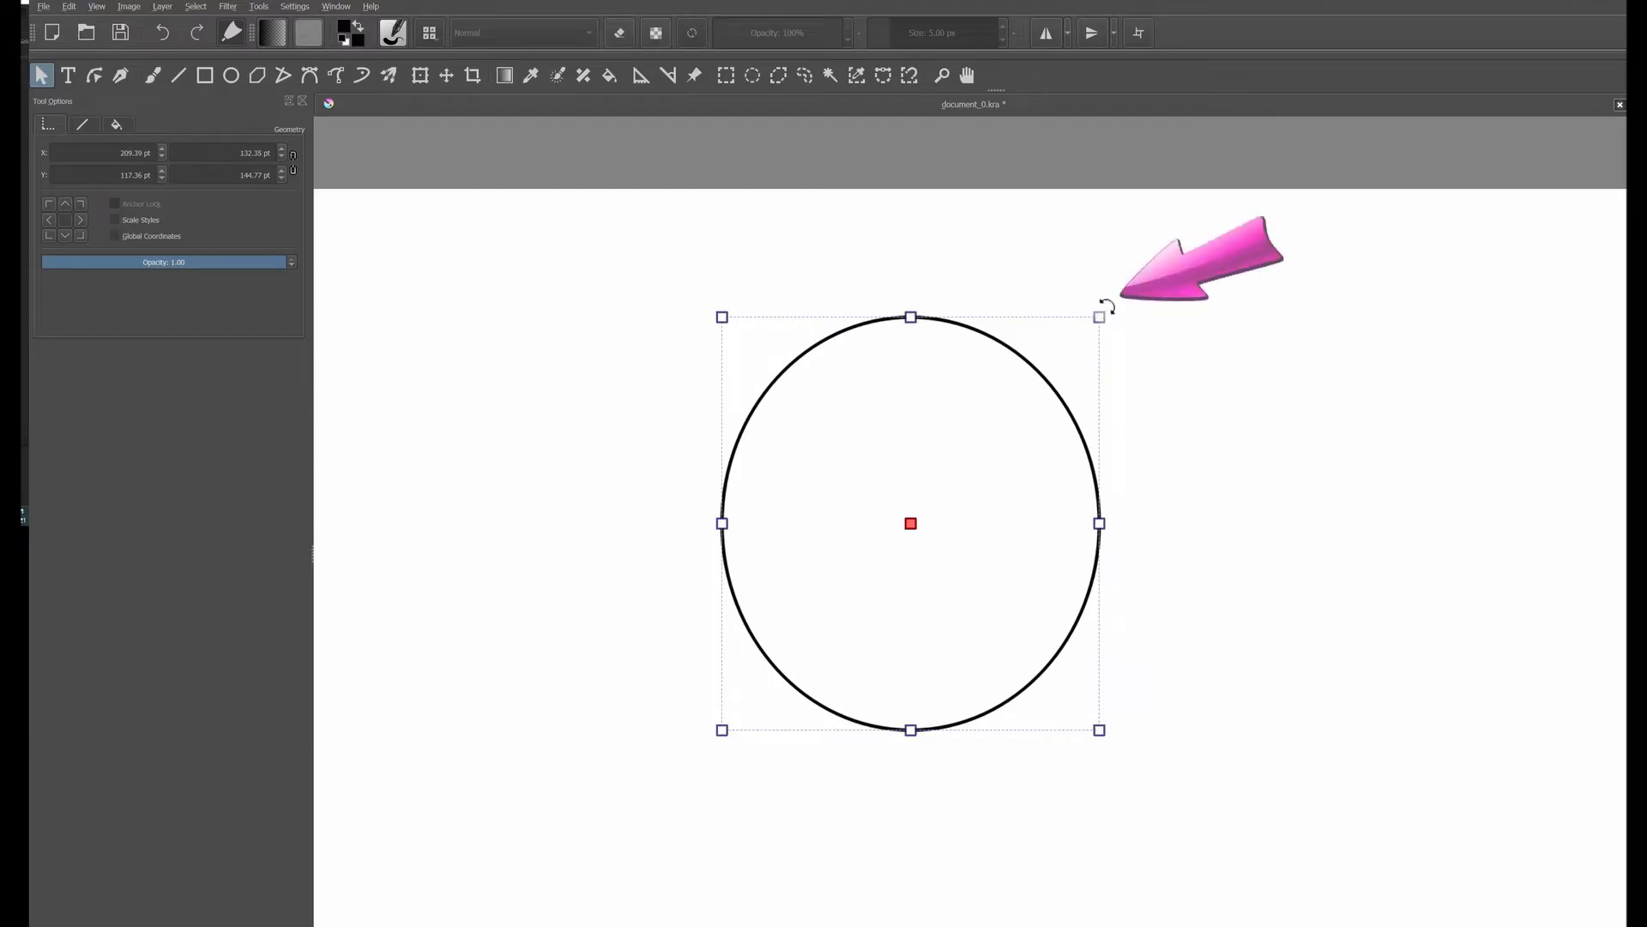
mouse_move(1107, 306)
mouse_down()
mouse_move(1055, 272)
mouse_move(919, 250)
mouse_move(835, 279)
mouse_move(795, 268)
mouse_move(945, 272)
mouse_move(1053, 378)
mouse_move(1151, 386)
mouse_move(1081, 298)
mouse_move(870, 283)
mouse_move(885, 242)
mouse_move(1030, 267)
mouse_move(1109, 324)
mouse_up()
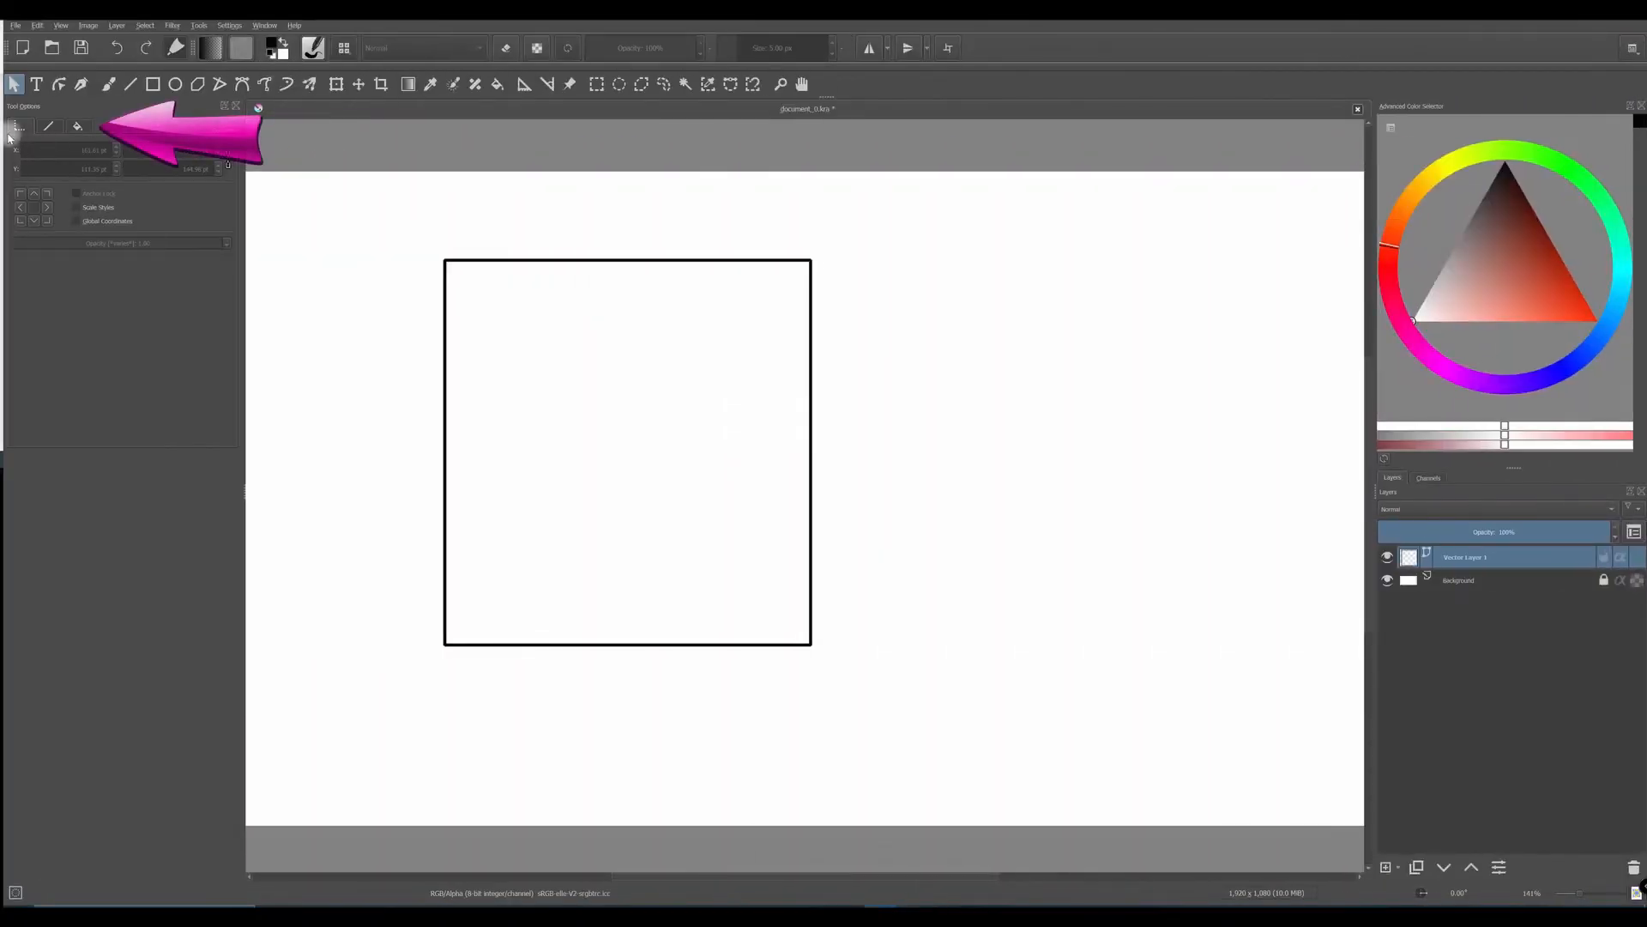
- Review the shape's stroke and fill options, and select the square to try its opacity, returning it to 1.00
click(47, 126)
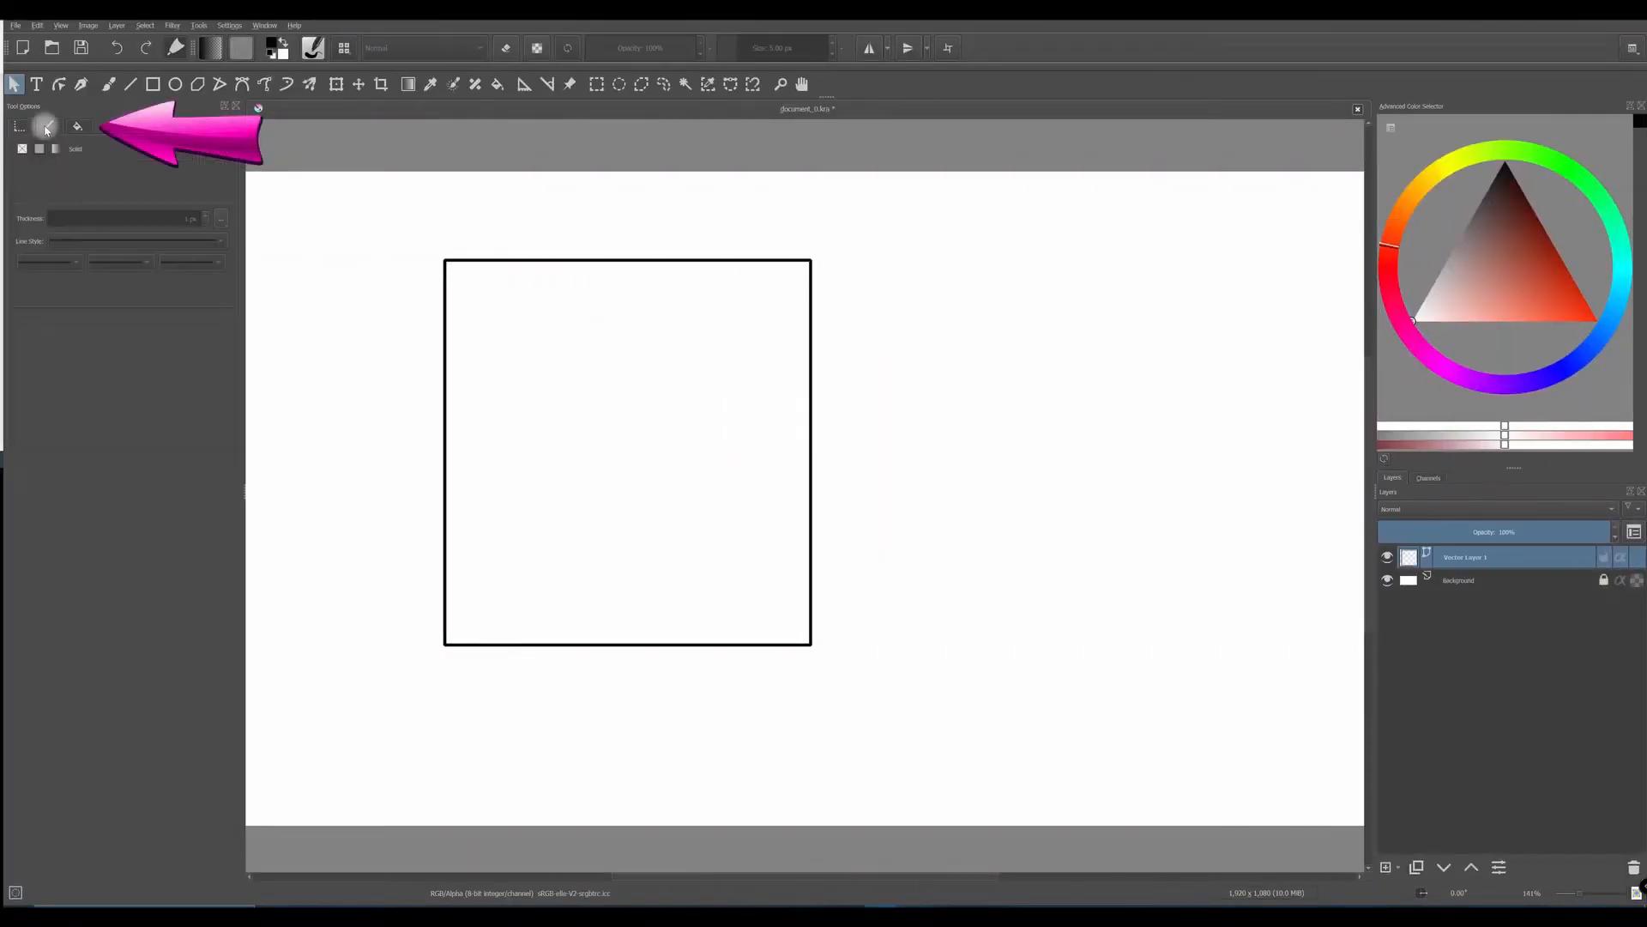
click(76, 127)
click(19, 127)
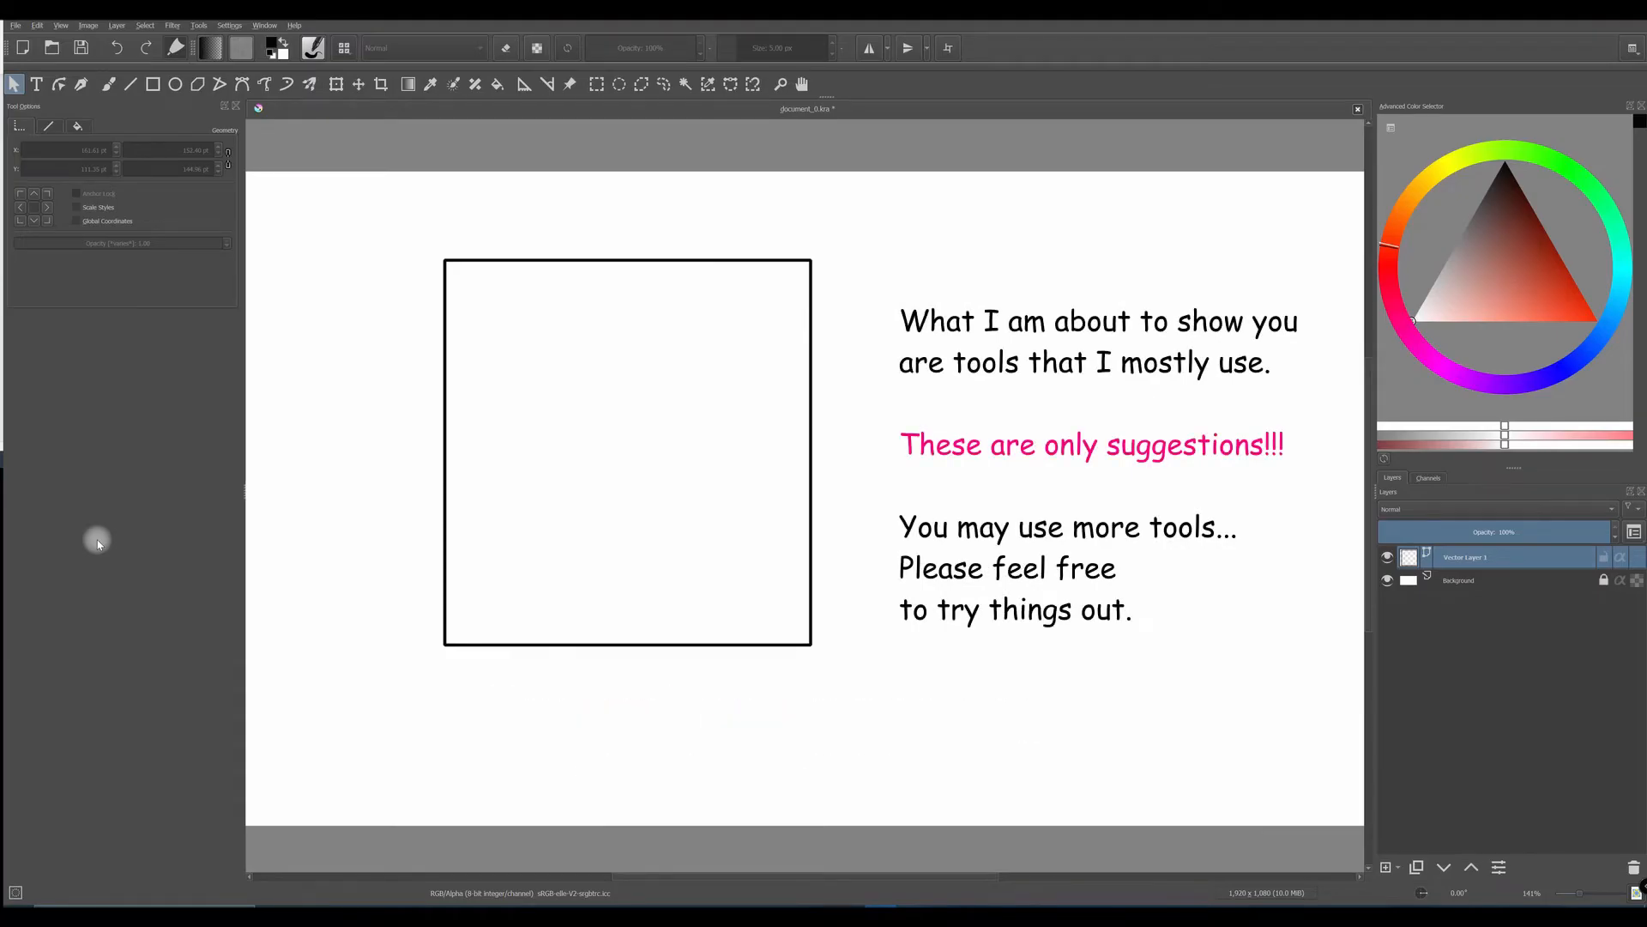
click(501, 267)
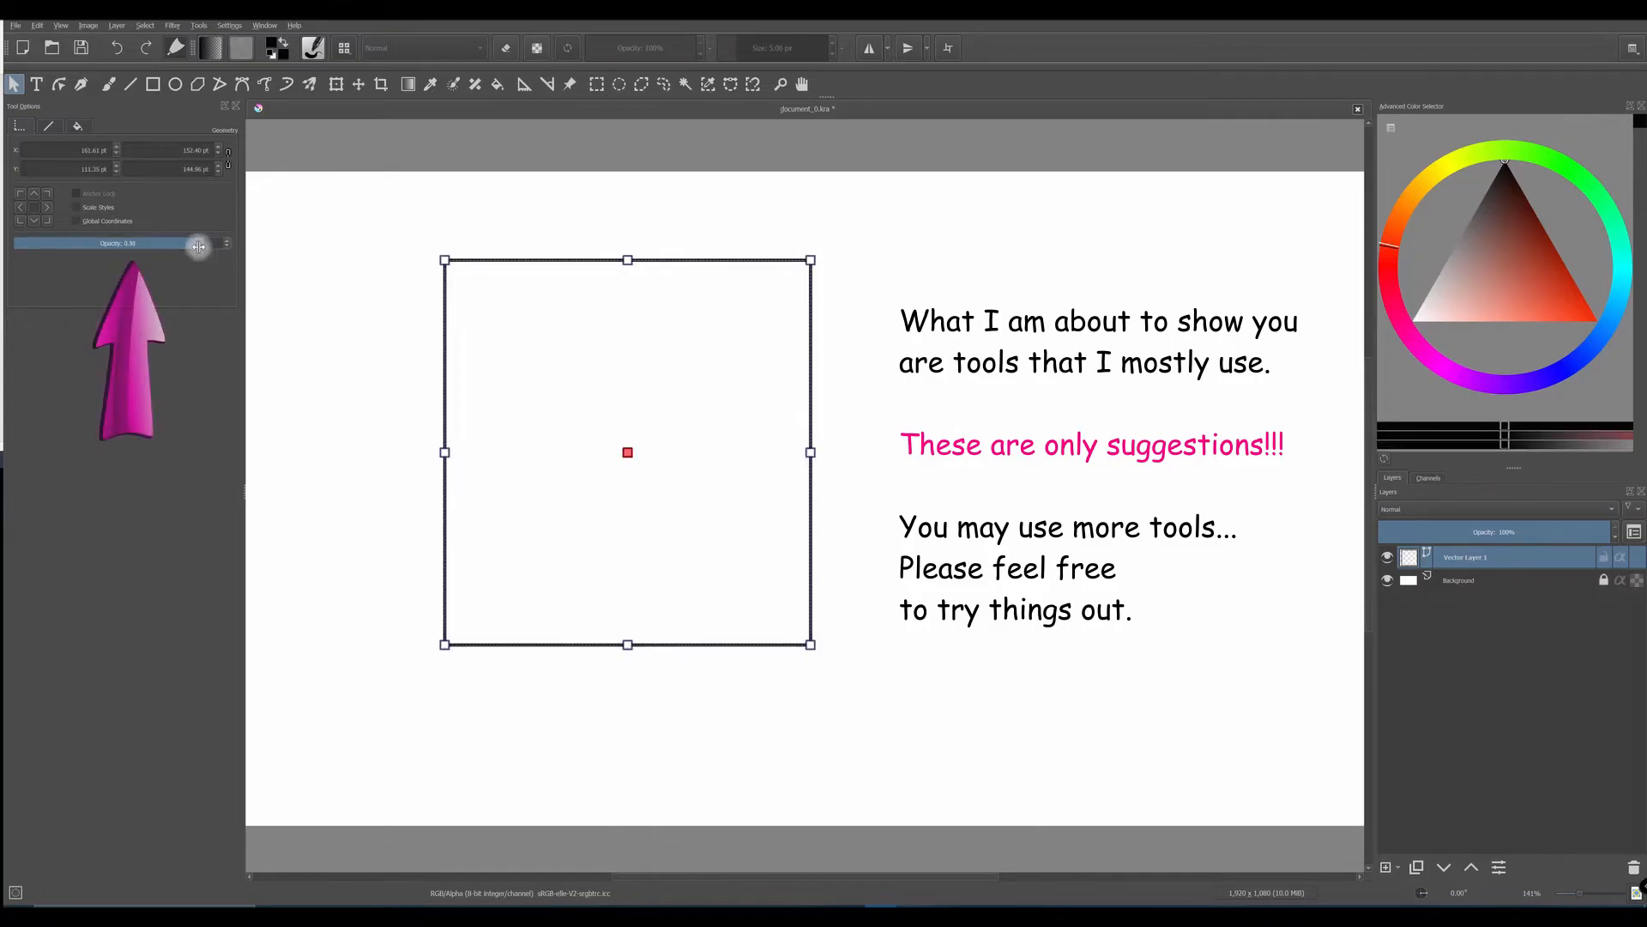
mouse_move(219, 244)
mouse_down()
mouse_move(31, 264)
mouse_move(220, 267)
mouse_up()
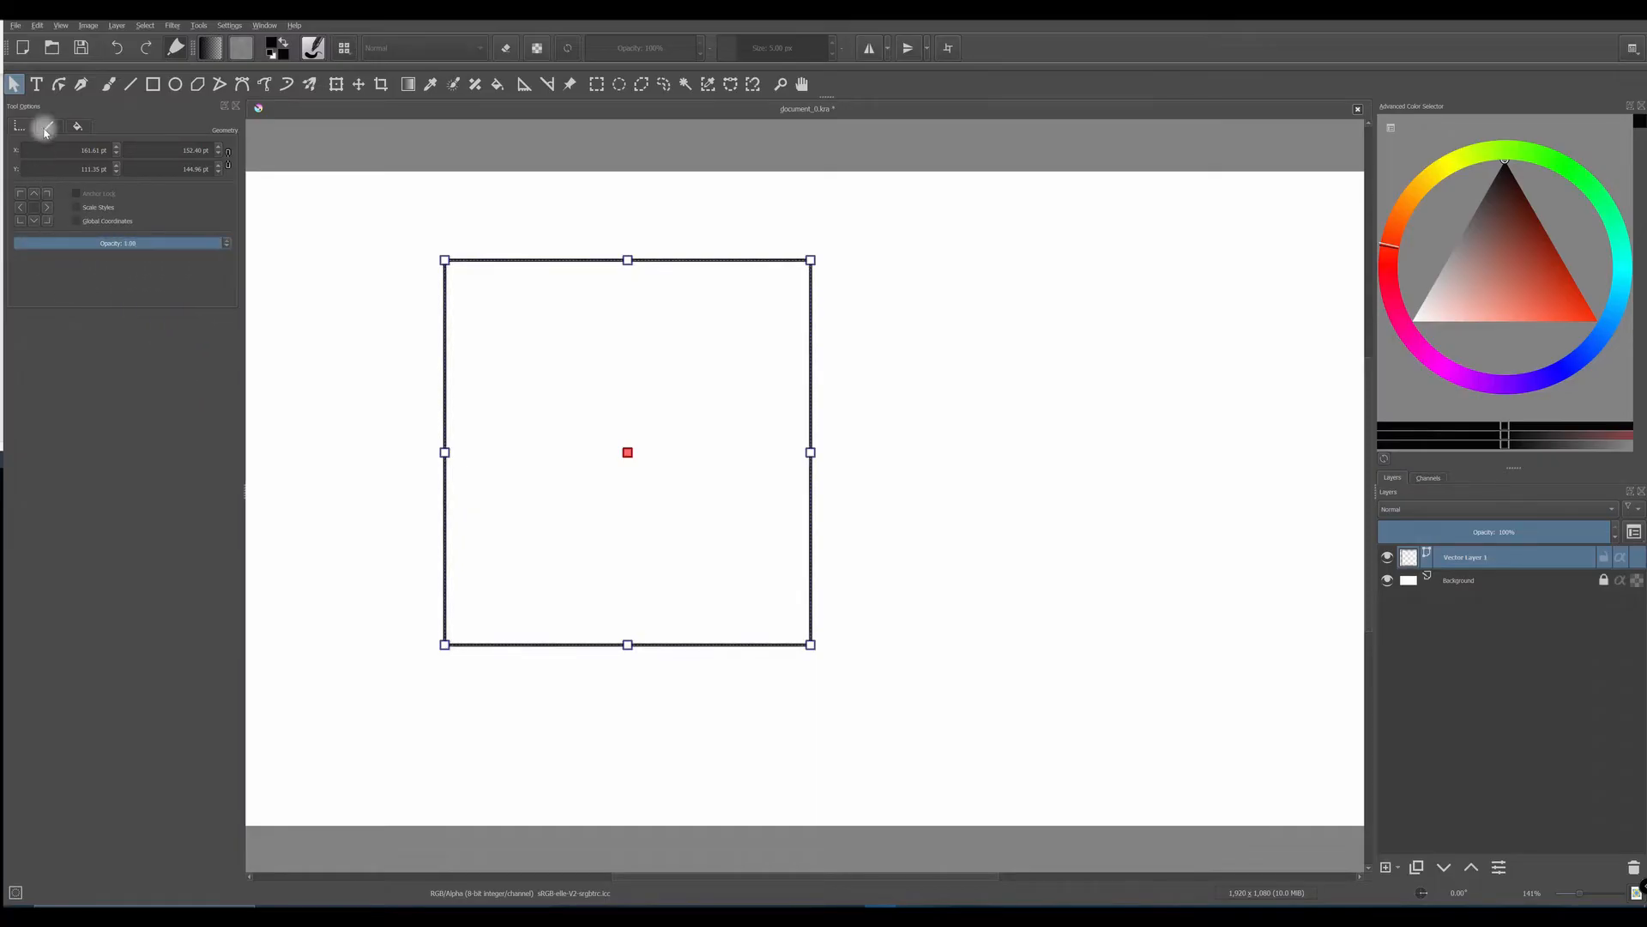
- Set the square's stroke color to Tomato red
click(48, 127)
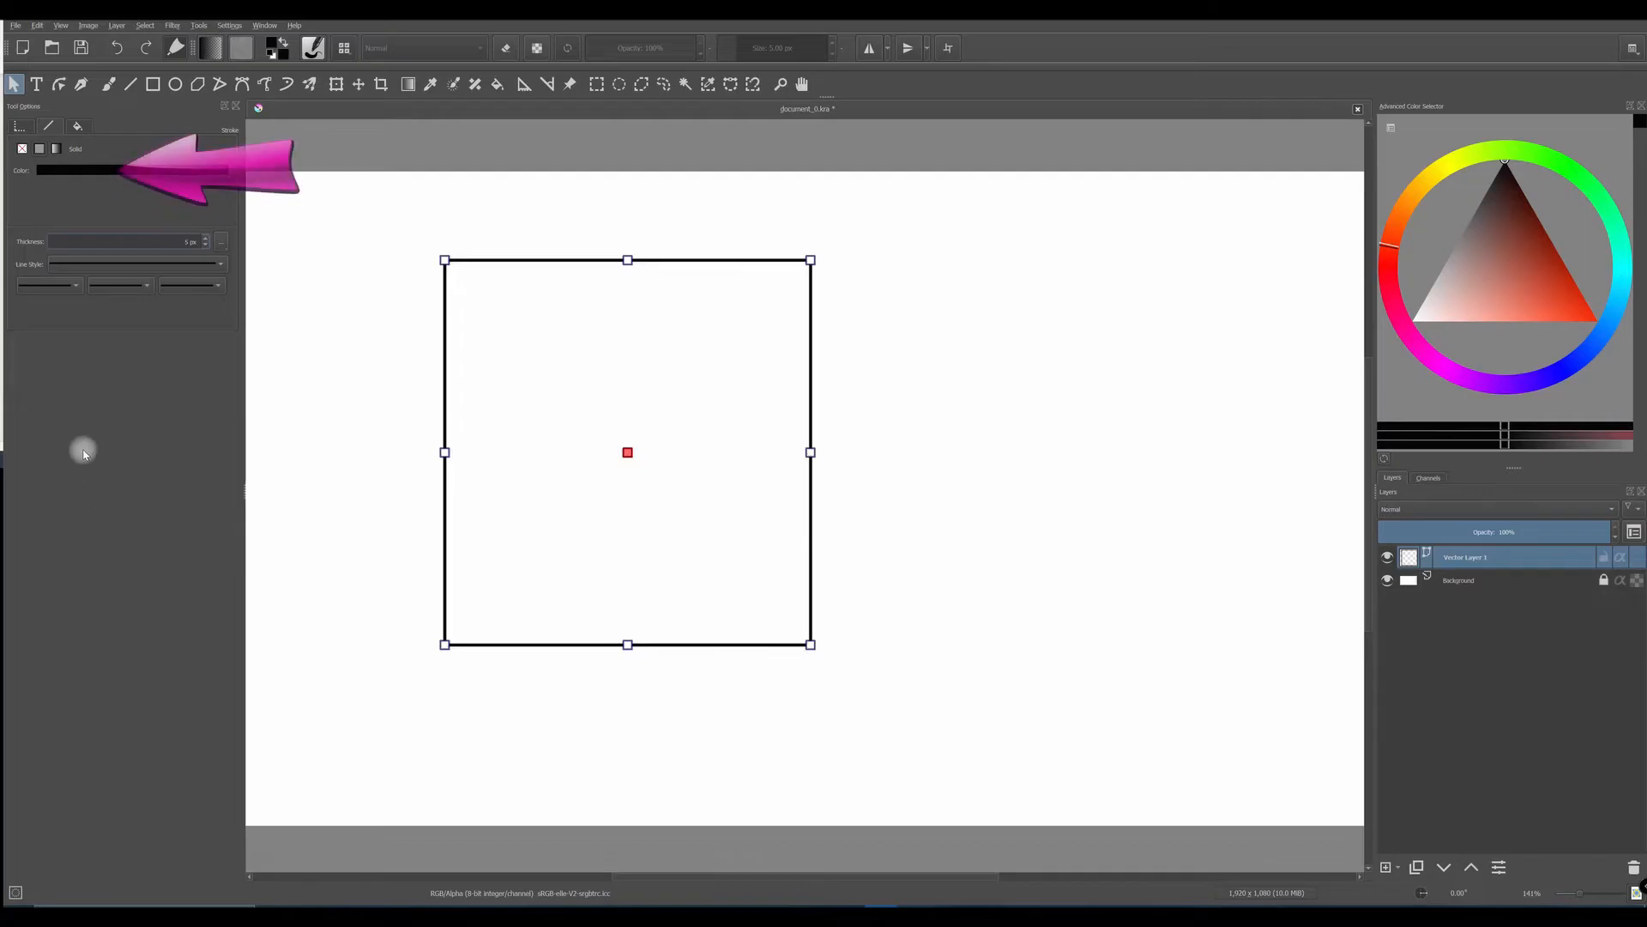
click(80, 174)
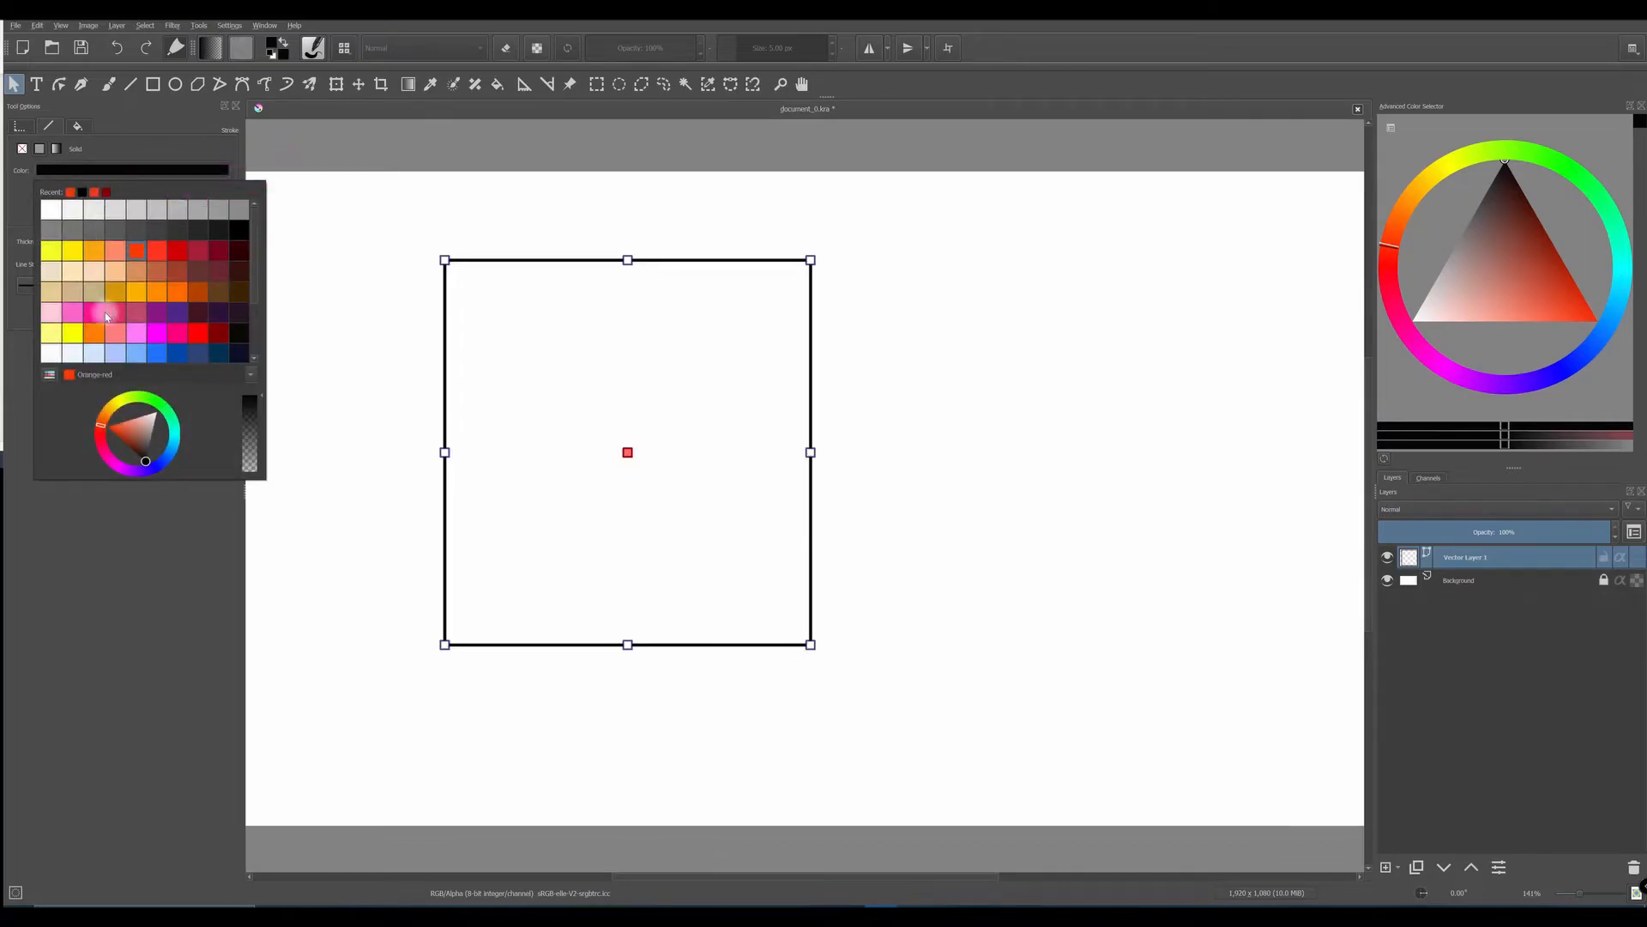
click(159, 250)
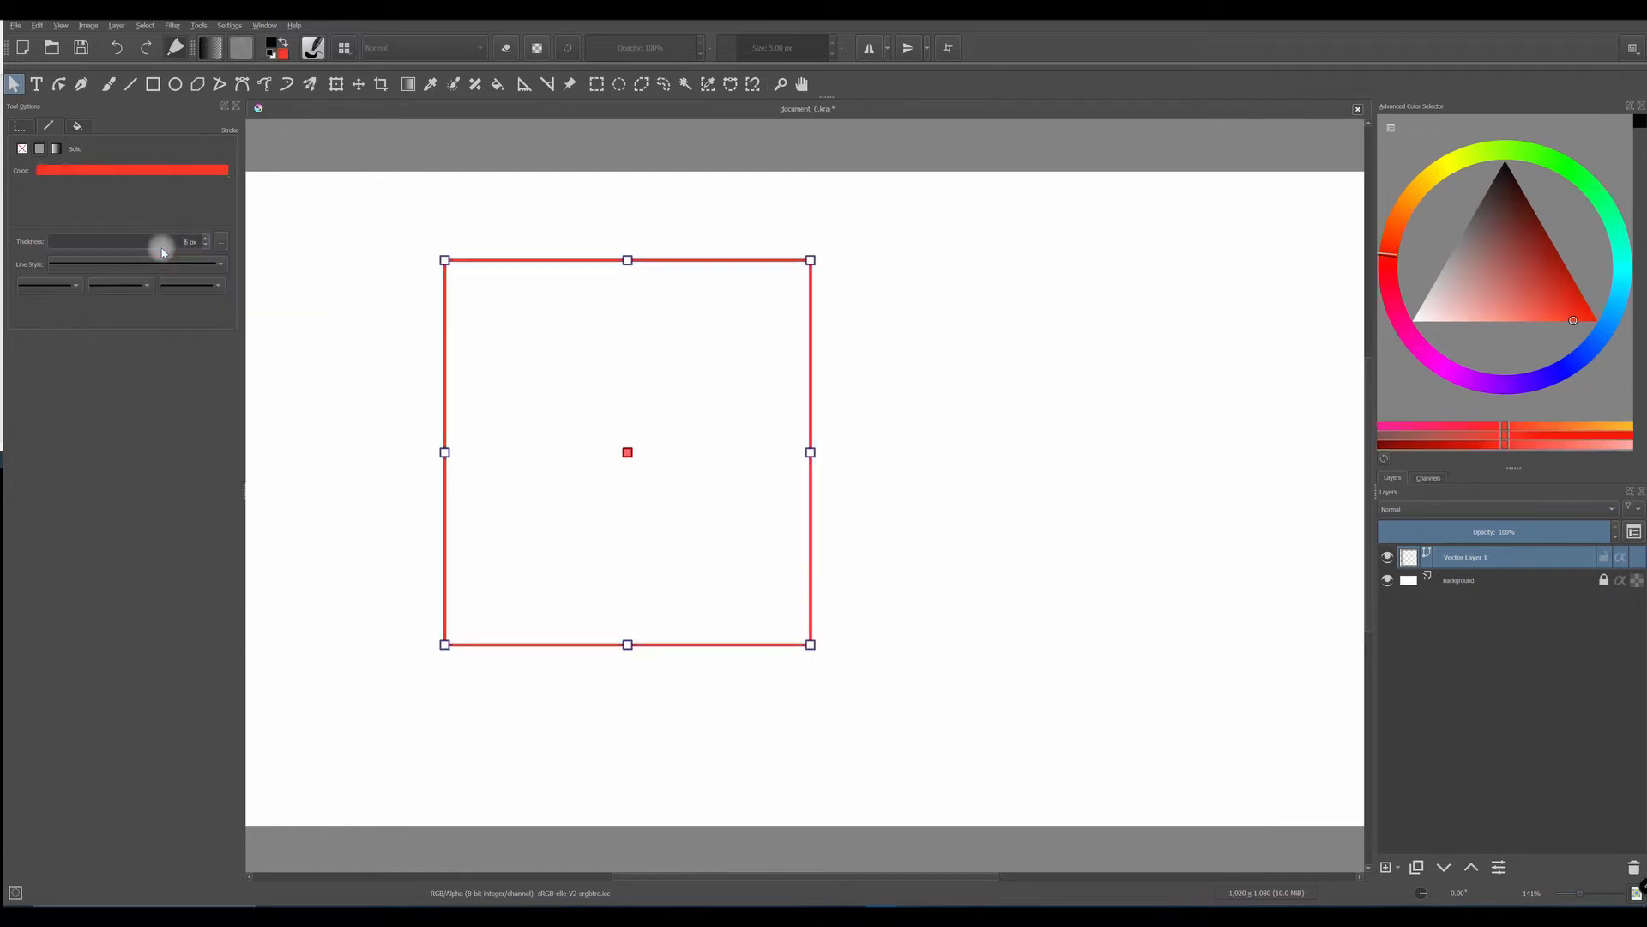
- Try a teal-blue stroke color on the square using the color wheel, and set the stroke to near-black
click(158, 169)
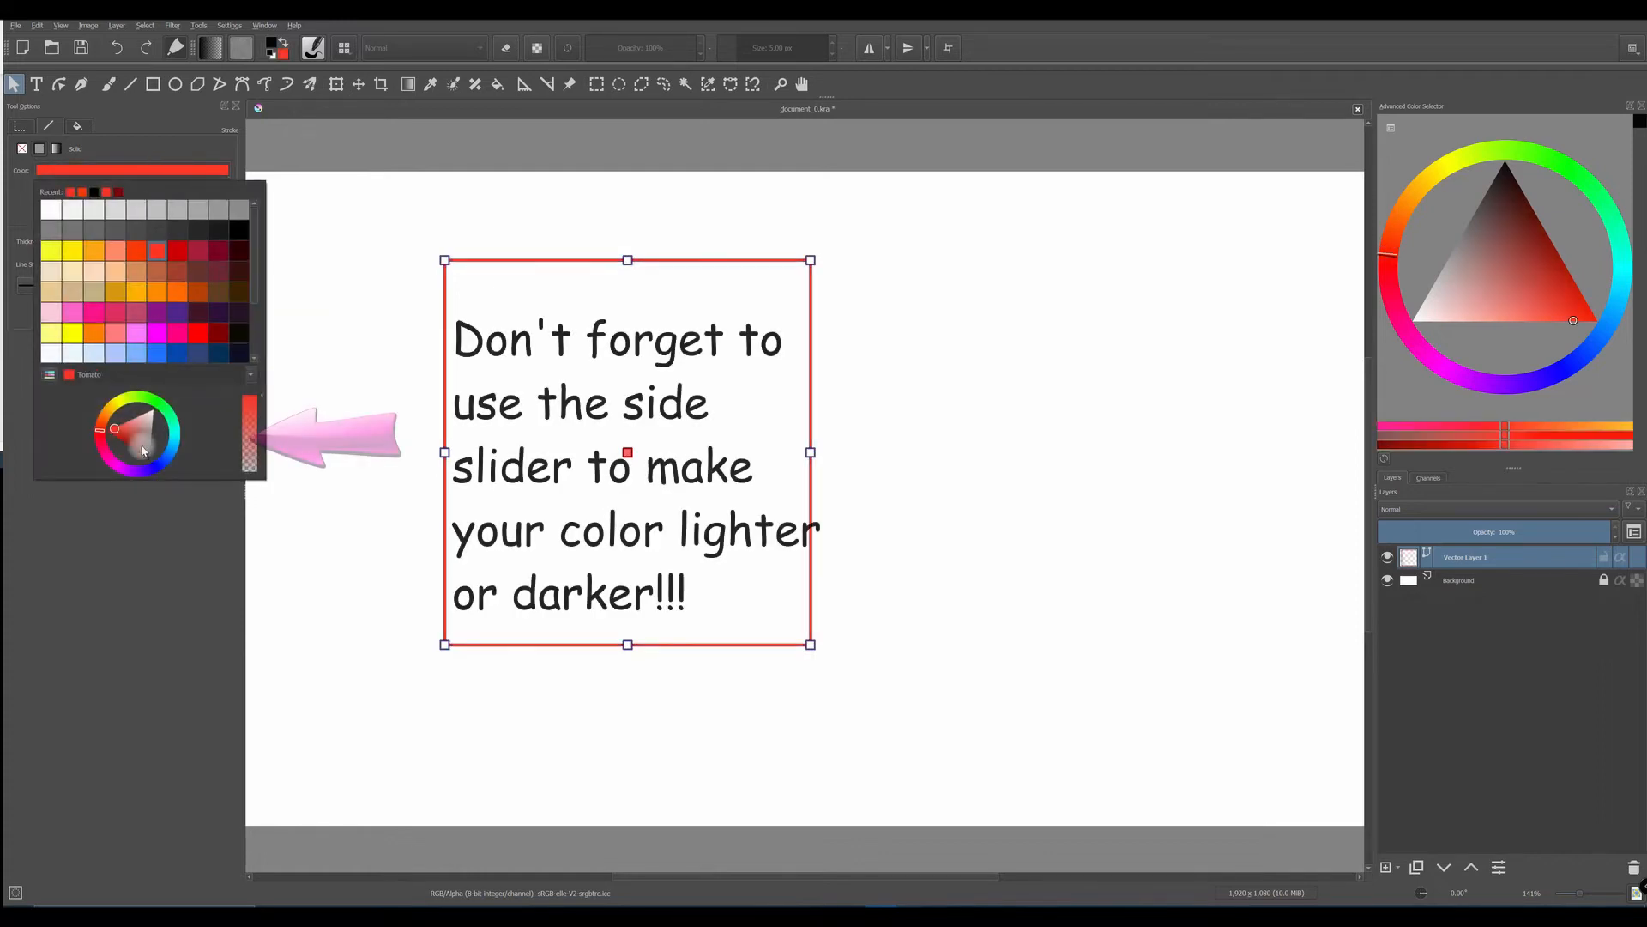
click(172, 442)
click(144, 437)
drag(143, 436, 142, 429)
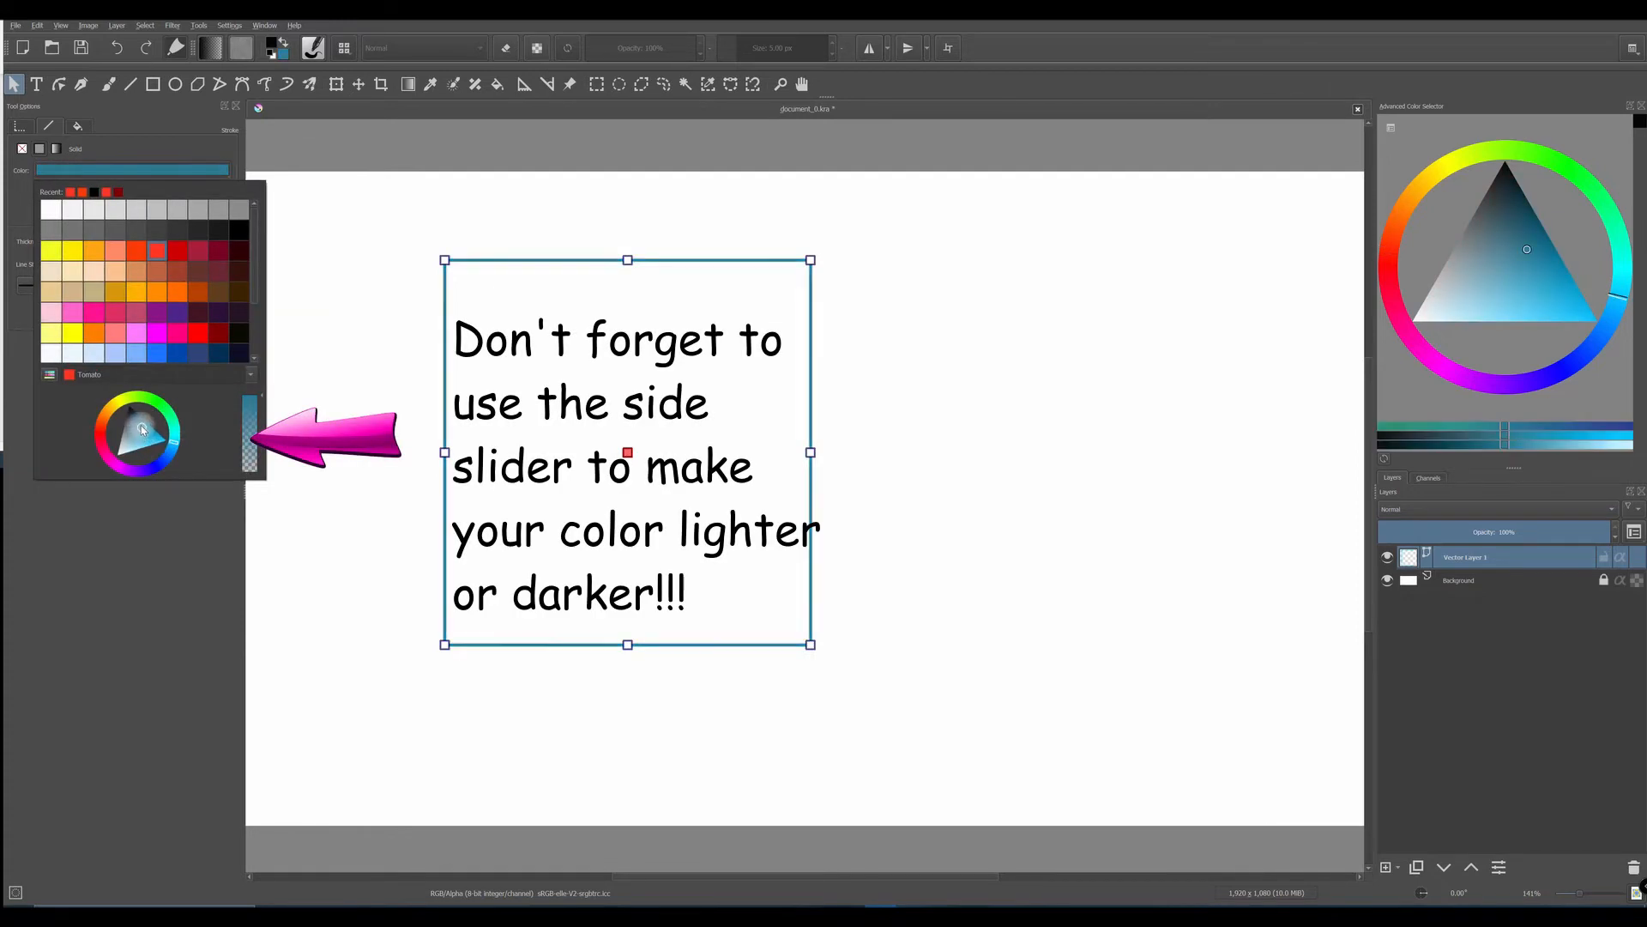
click(240, 334)
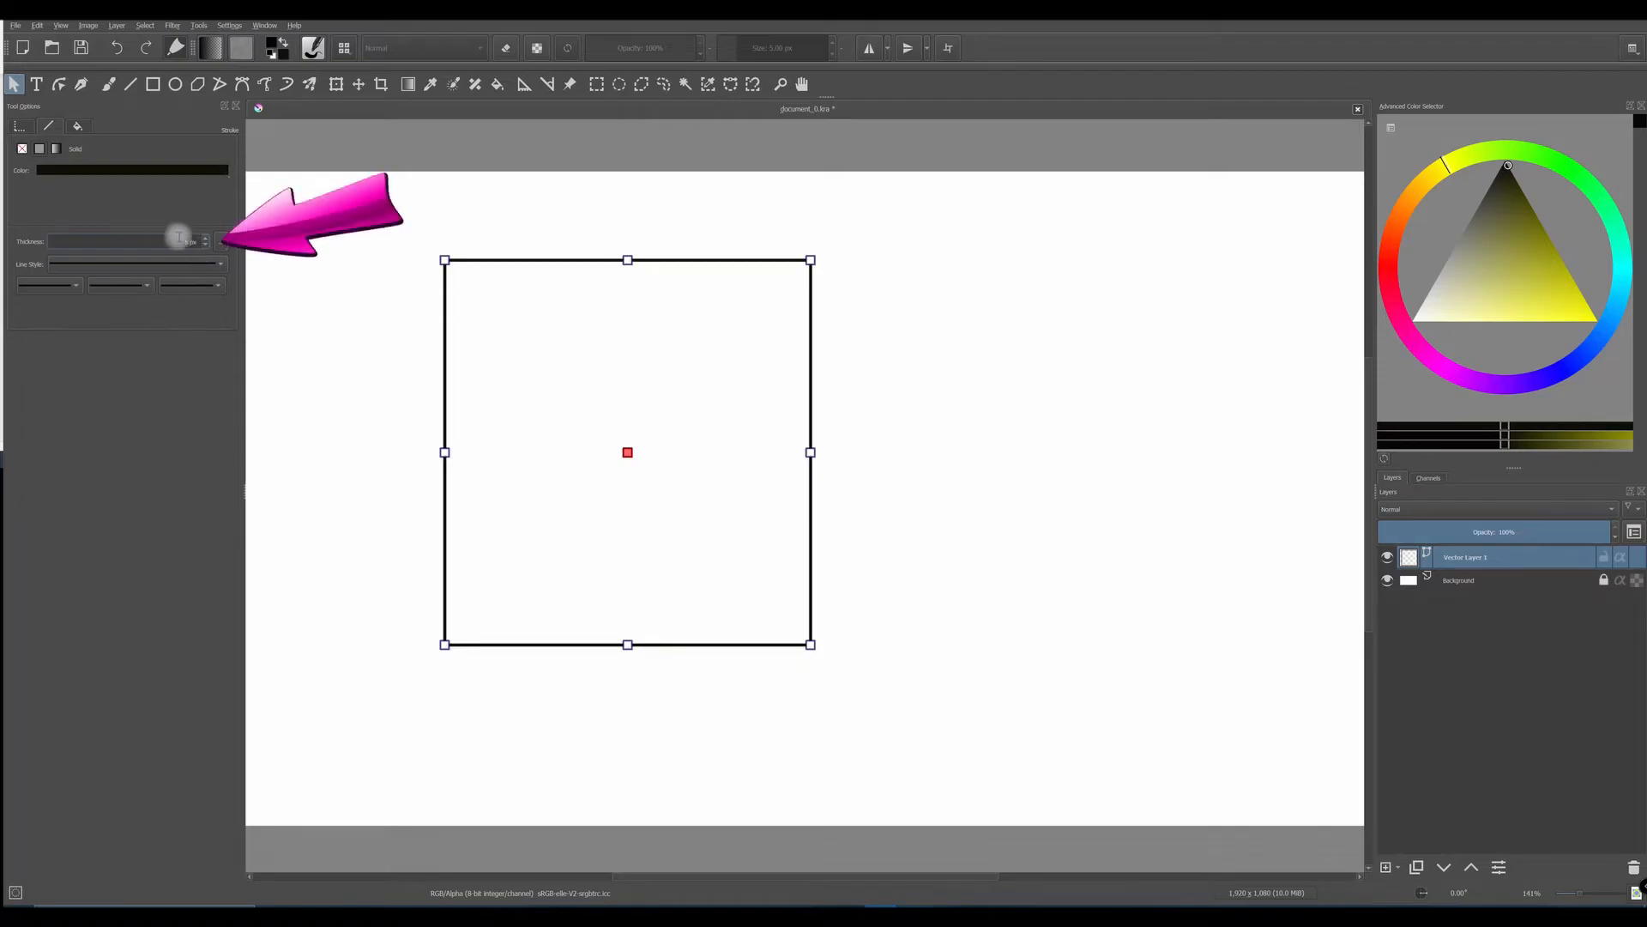
- Try a much thicker stroke on the square and reduce its thickness in small increments
drag(177, 241, 202, 241)
text(15)
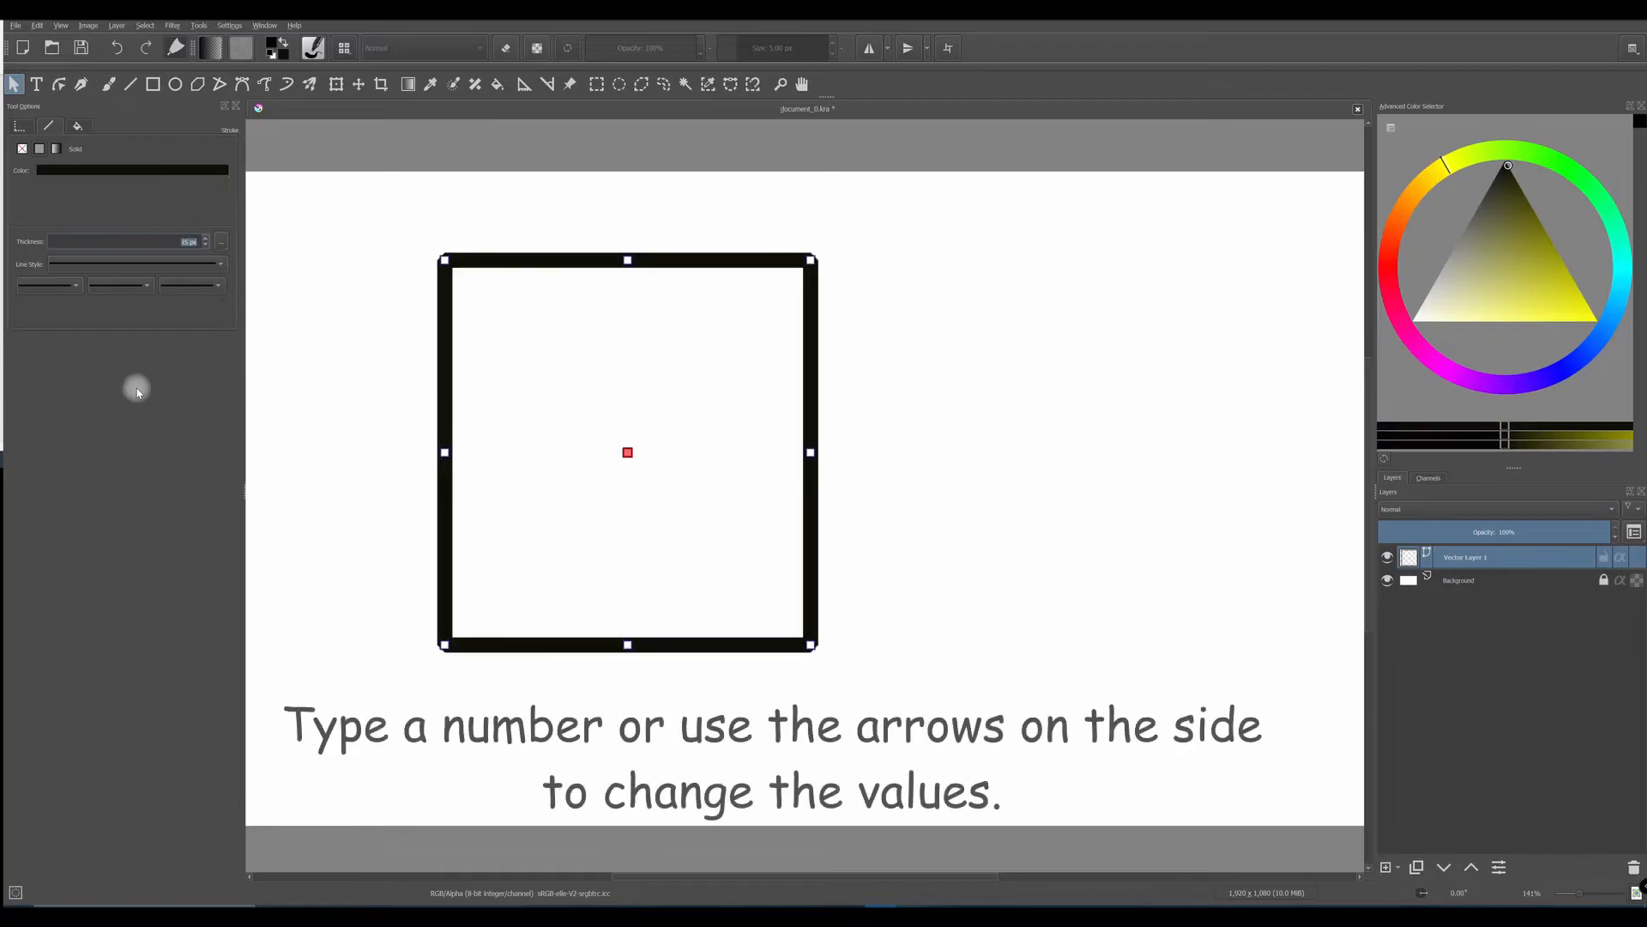
click(206, 247)
click(206, 247)
click(207, 247)
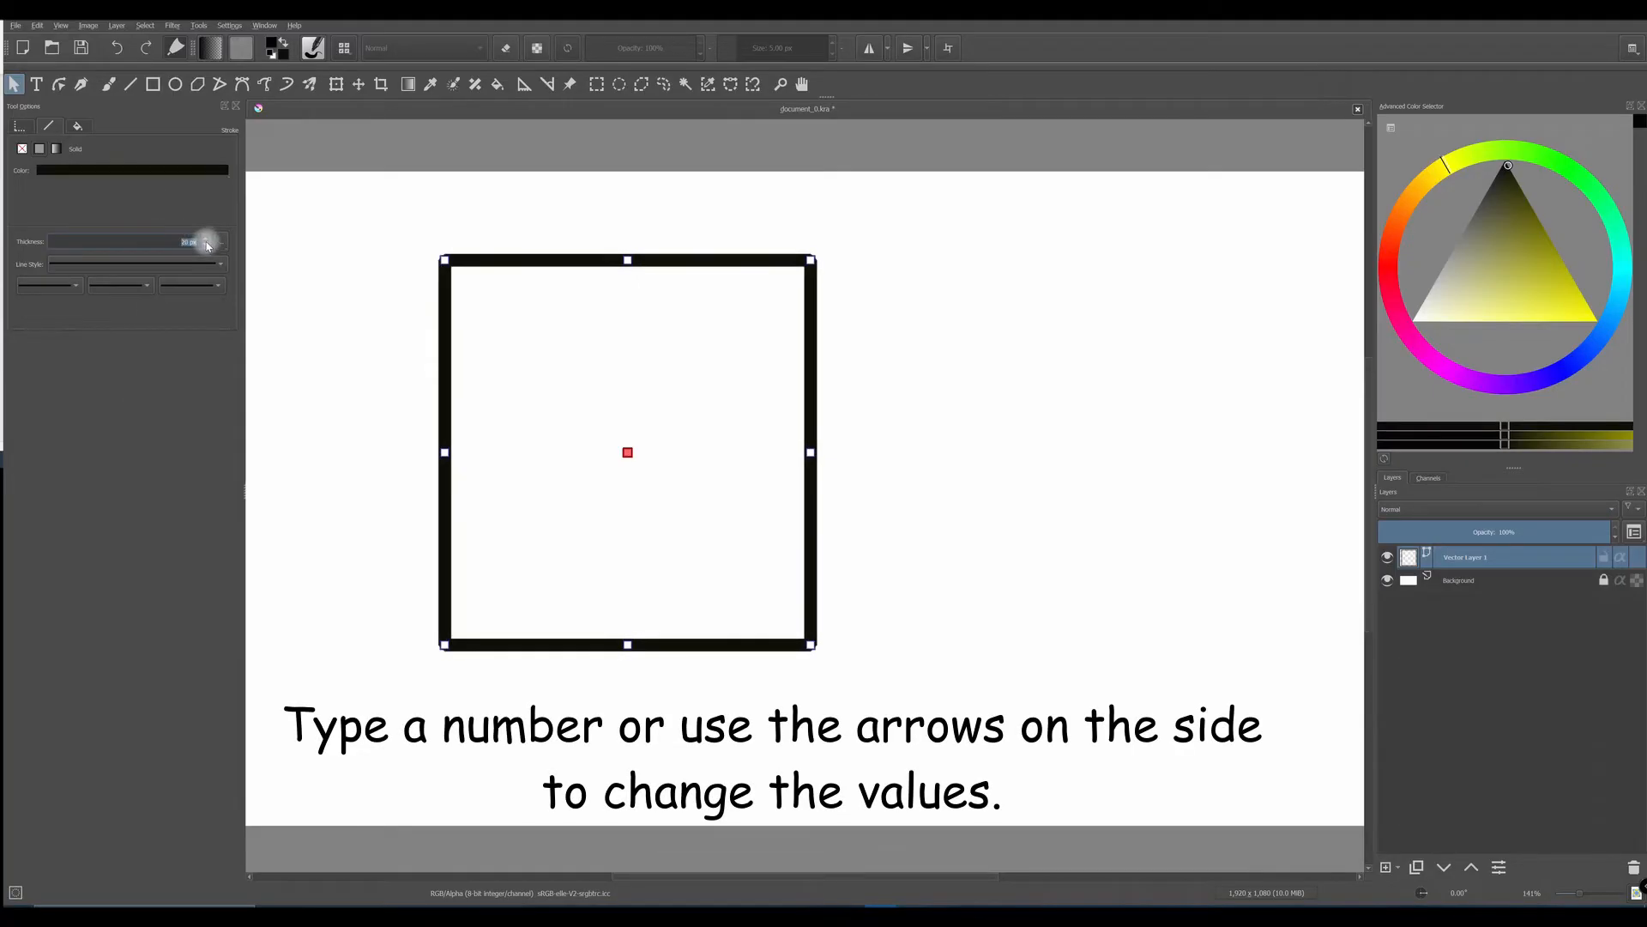
click(206, 245)
click(206, 241)
click(206, 246)
click(206, 246)
click(206, 247)
click(206, 246)
click(206, 246)
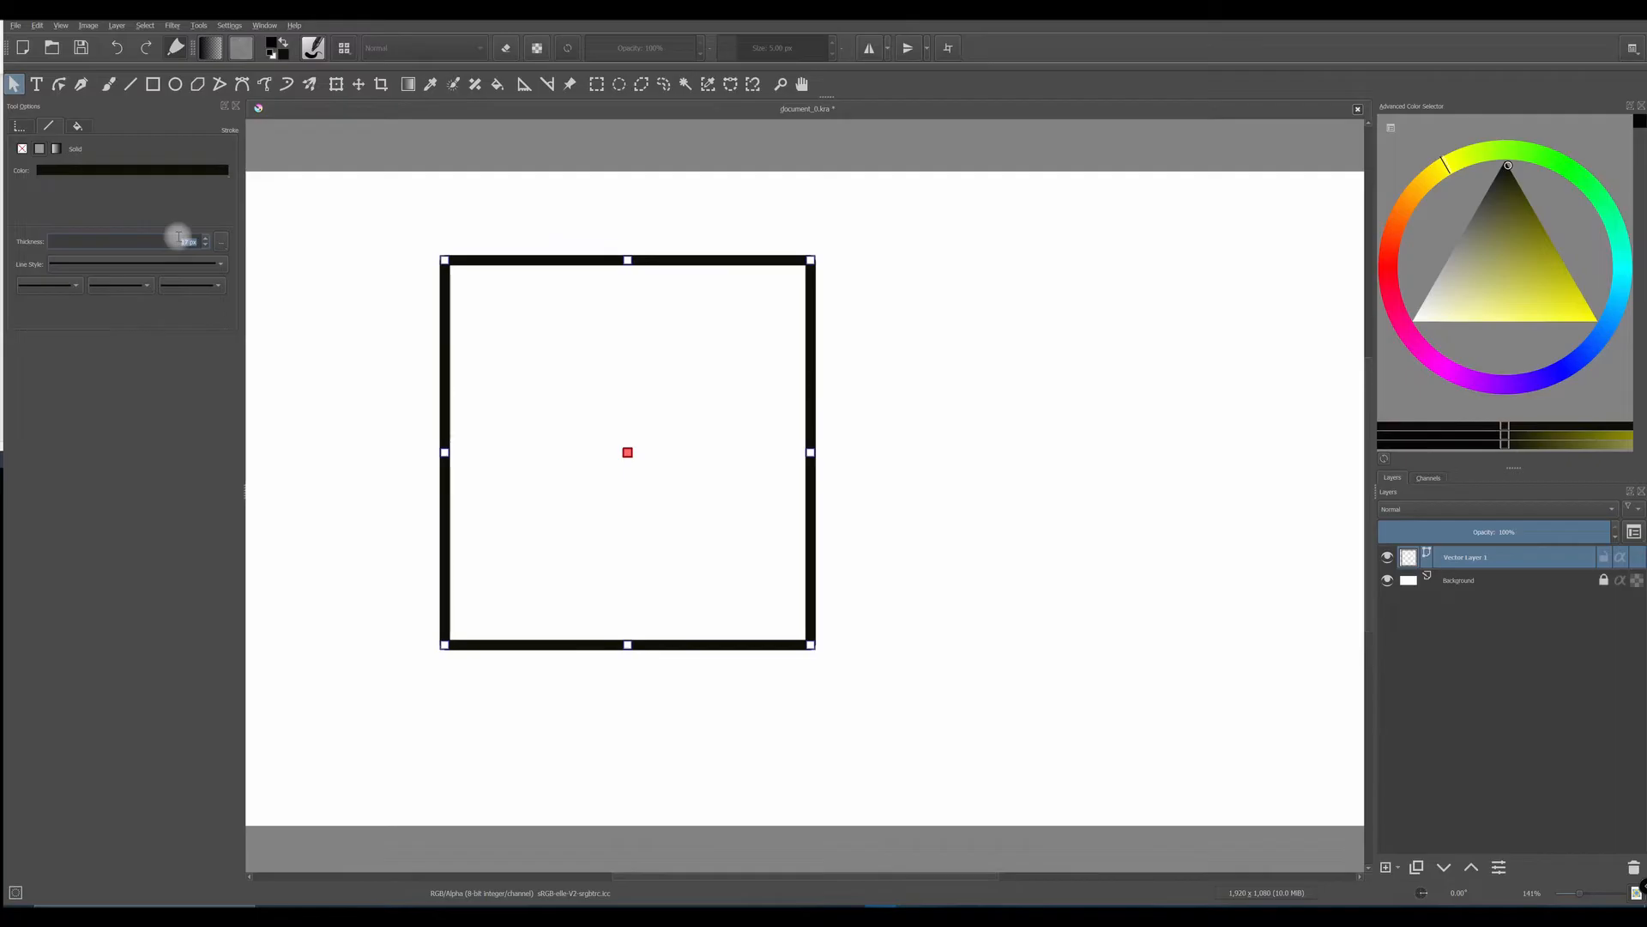
- Set the square's stroke thickness to 5 px and change its line style to dashed
key(Return)
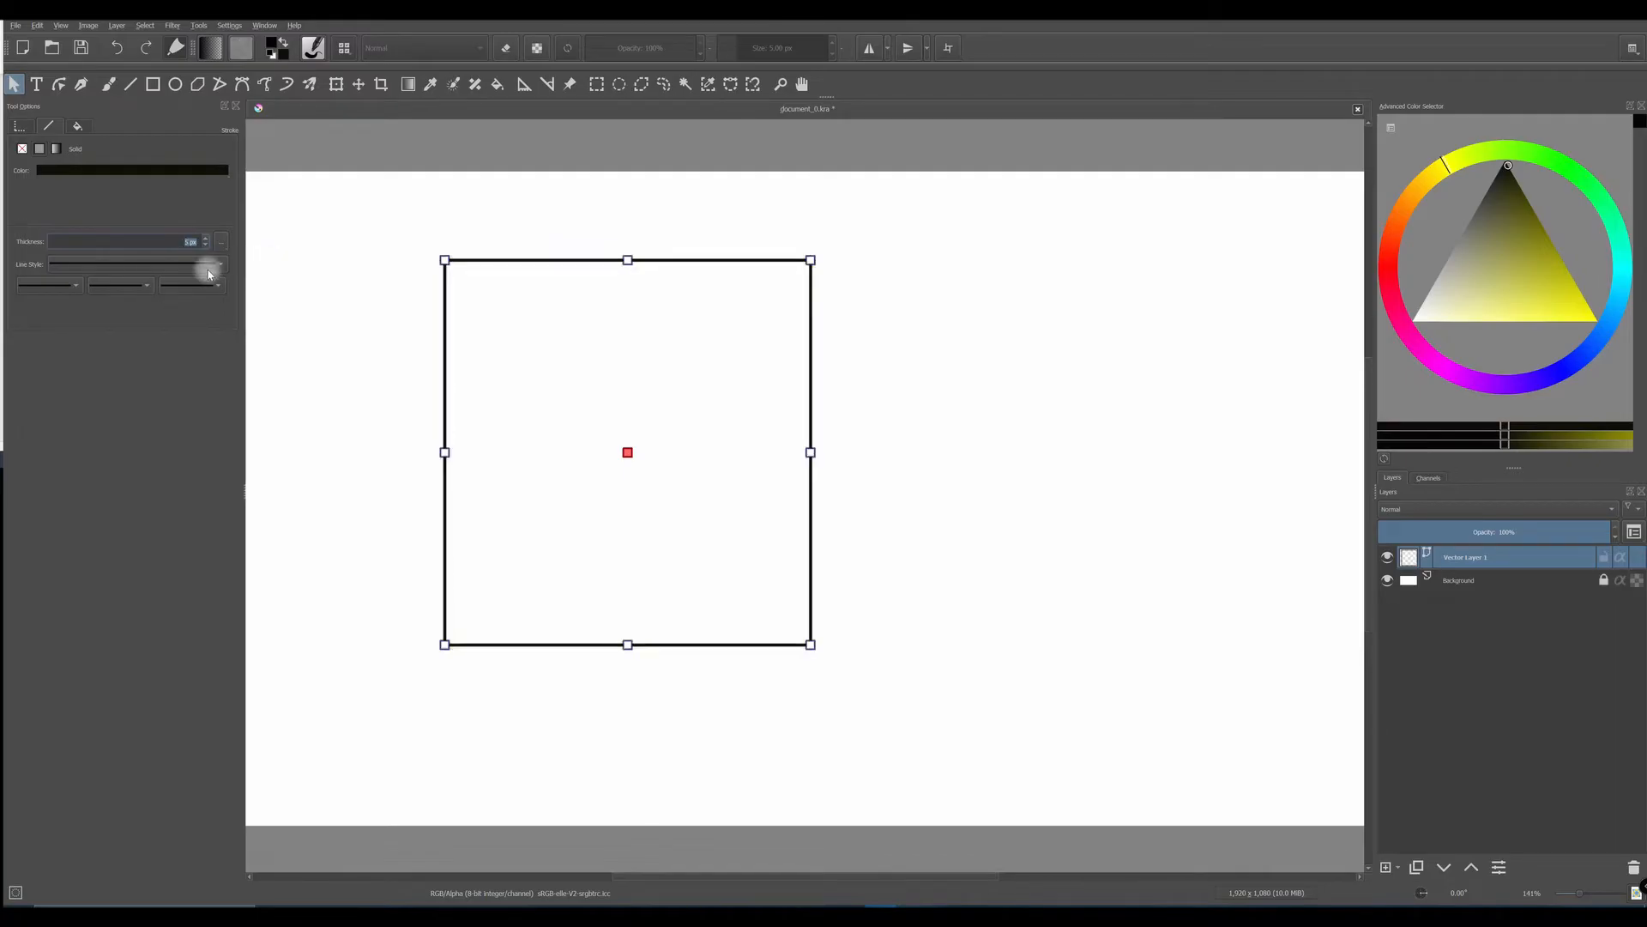
click(224, 267)
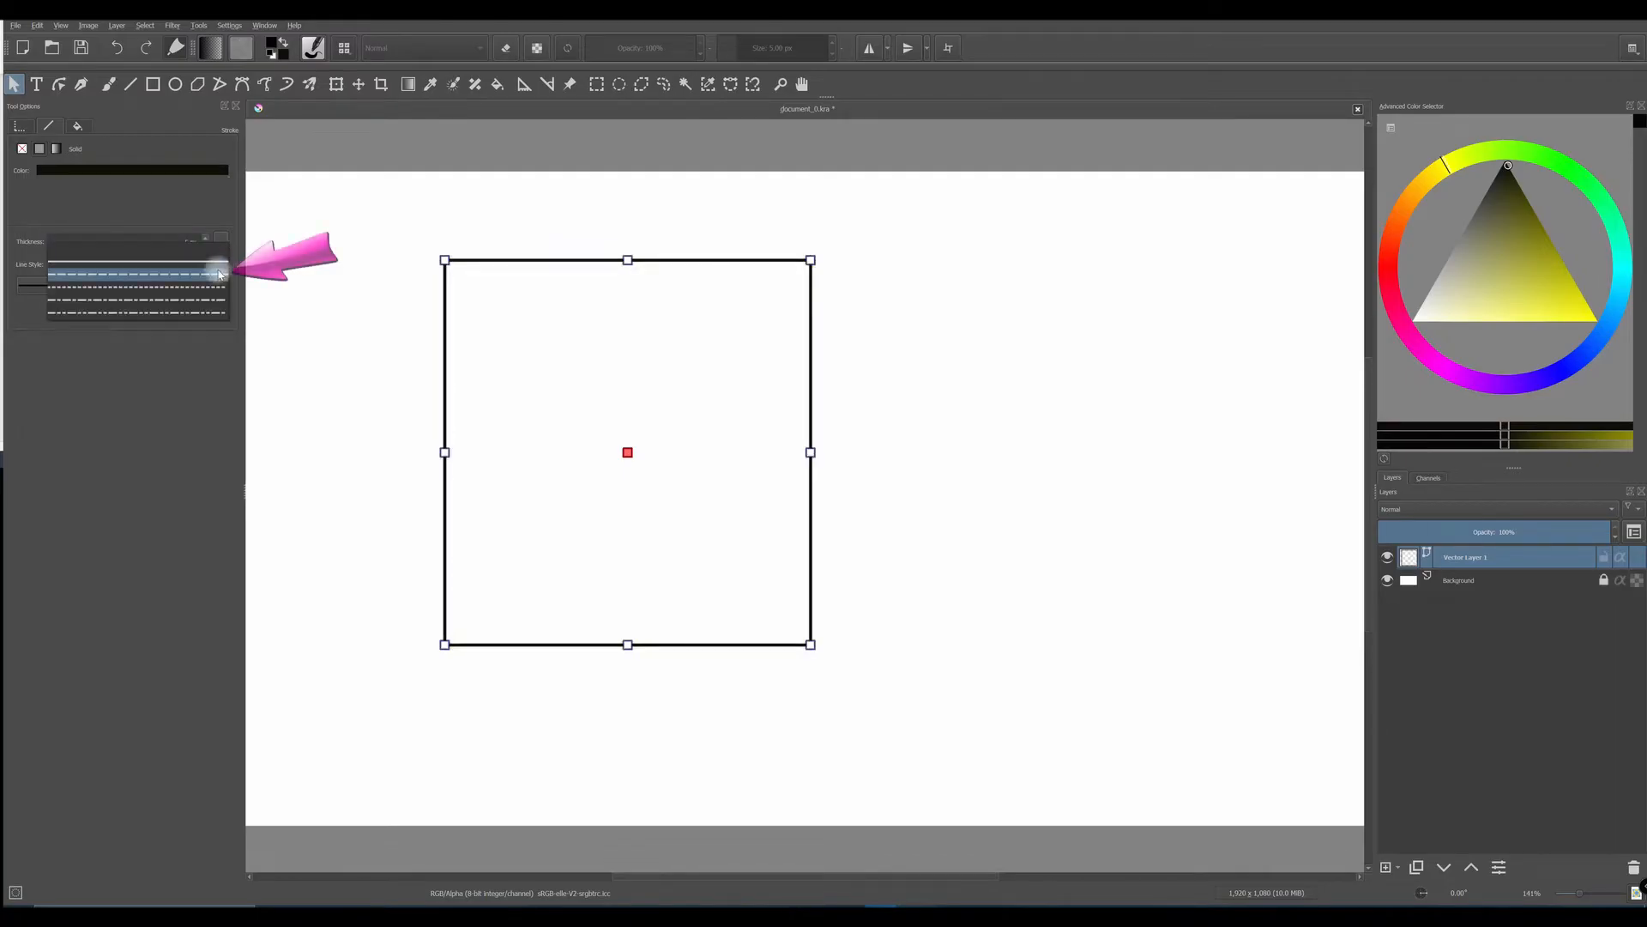
click(218, 273)
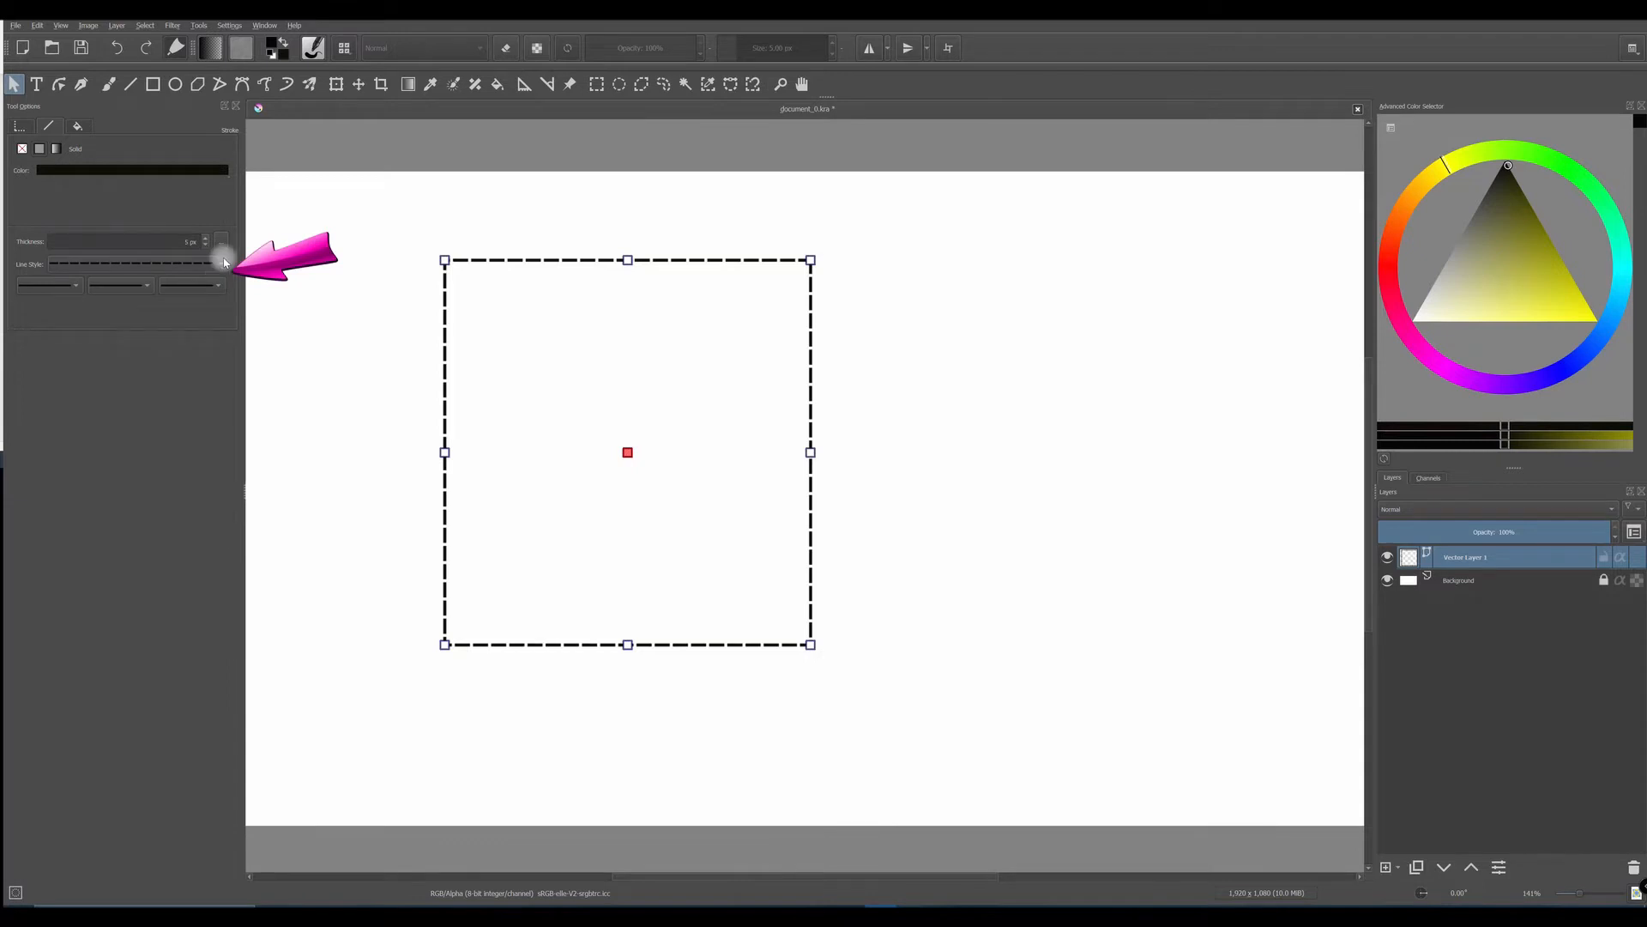
- Set the square's line style back to a solid line
click(221, 263)
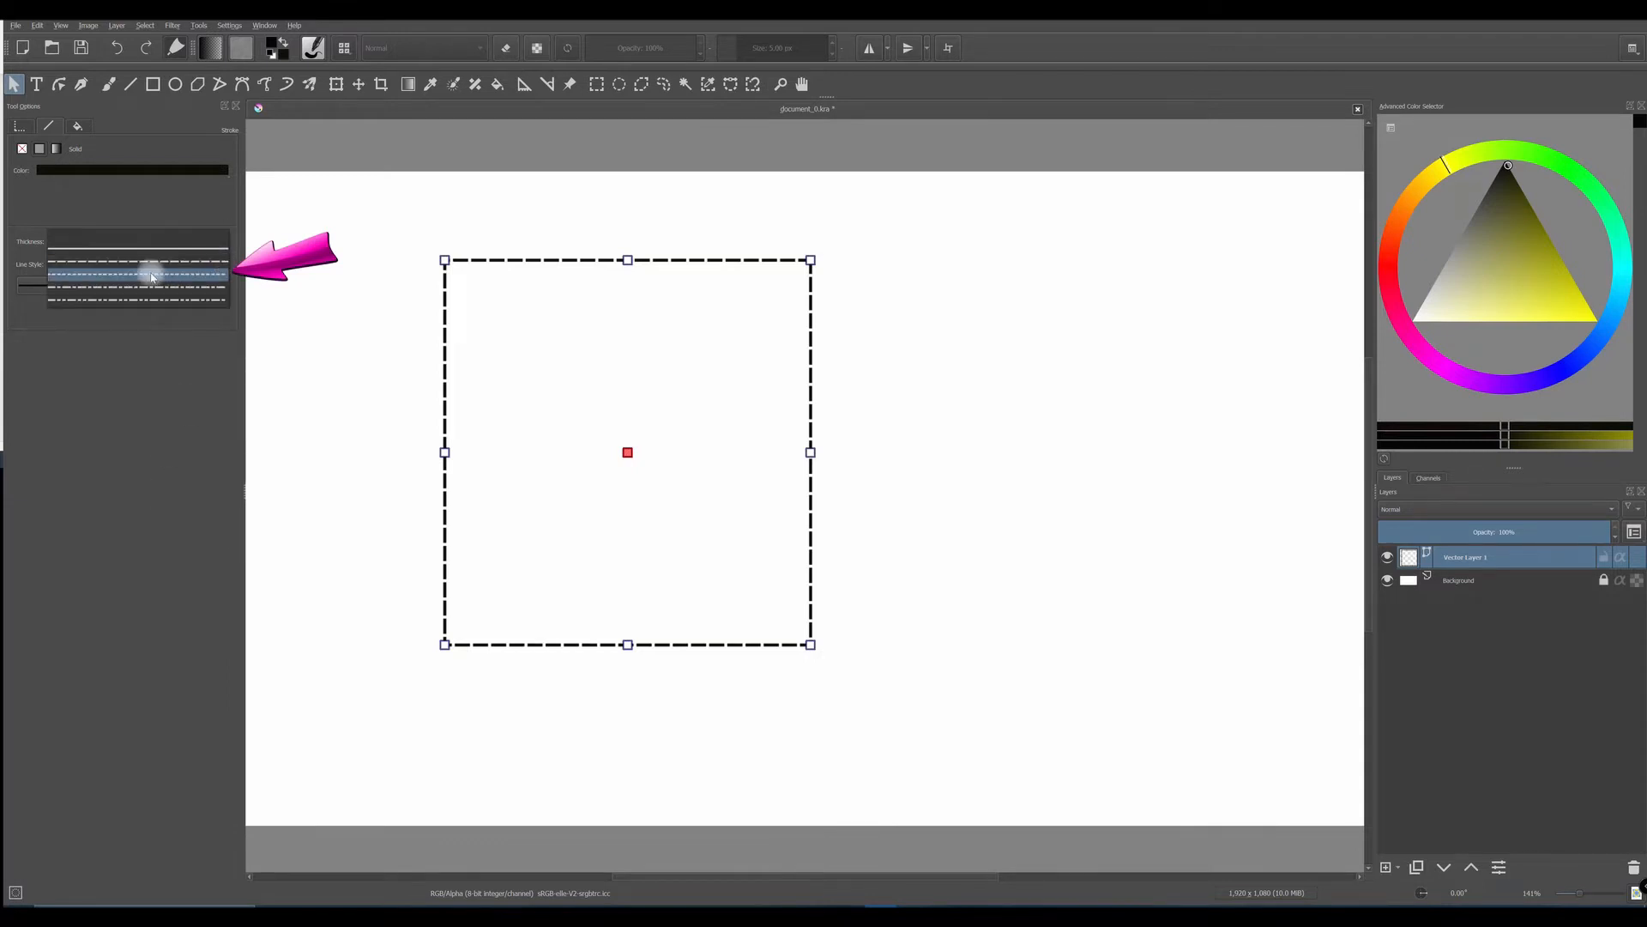
click(144, 407)
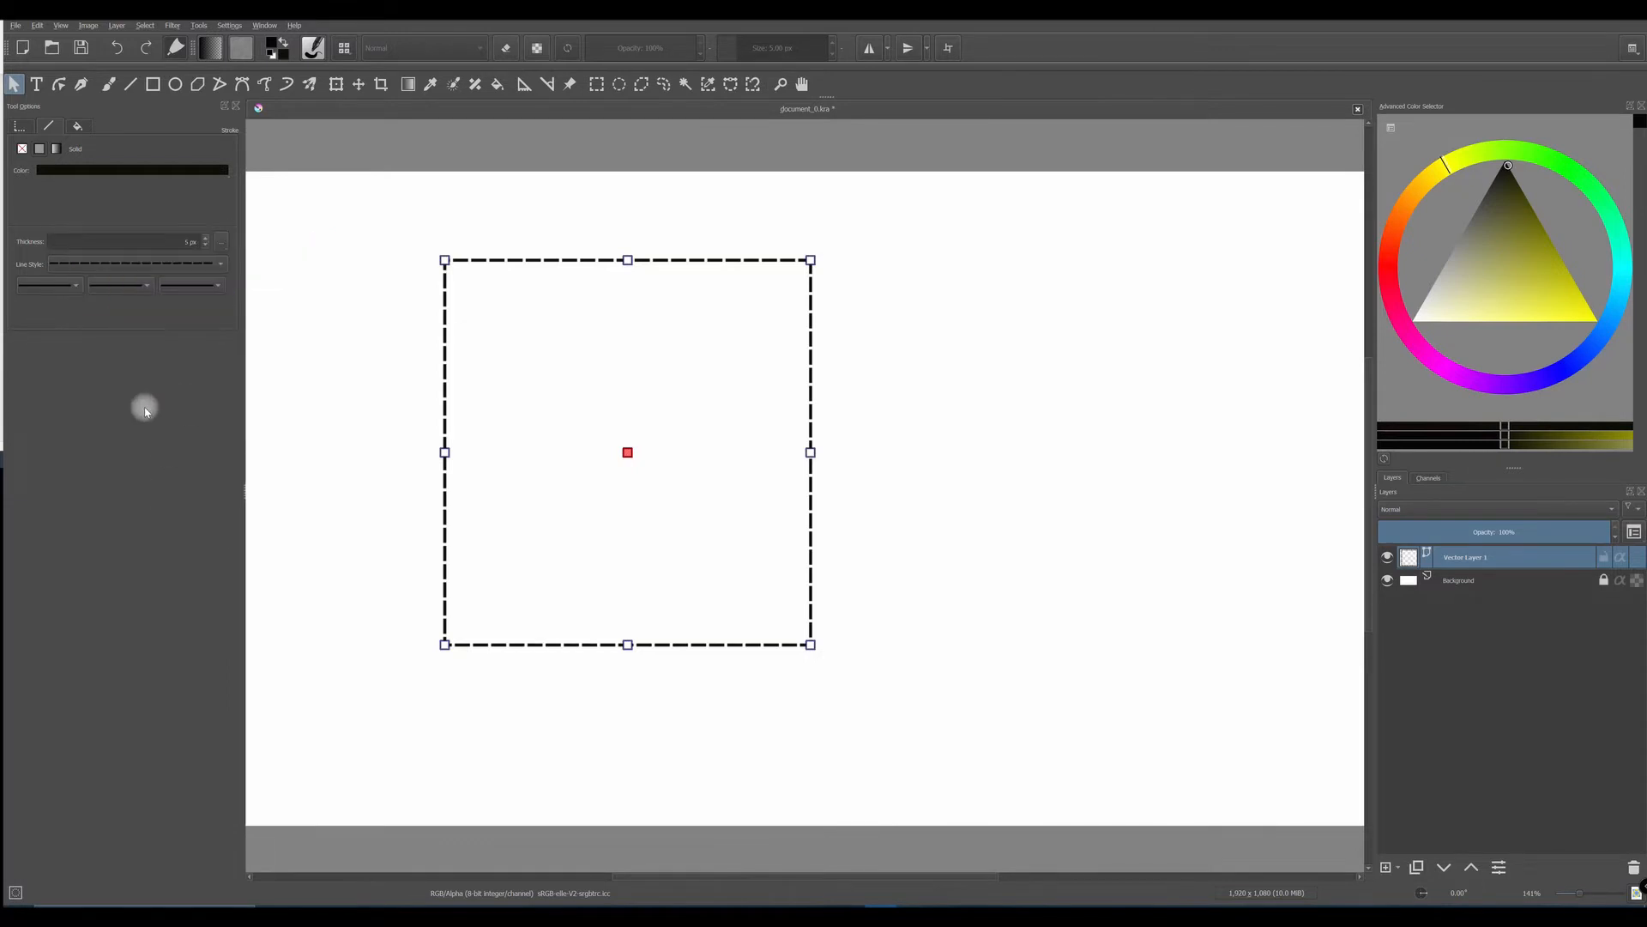
click(212, 263)
click(194, 251)
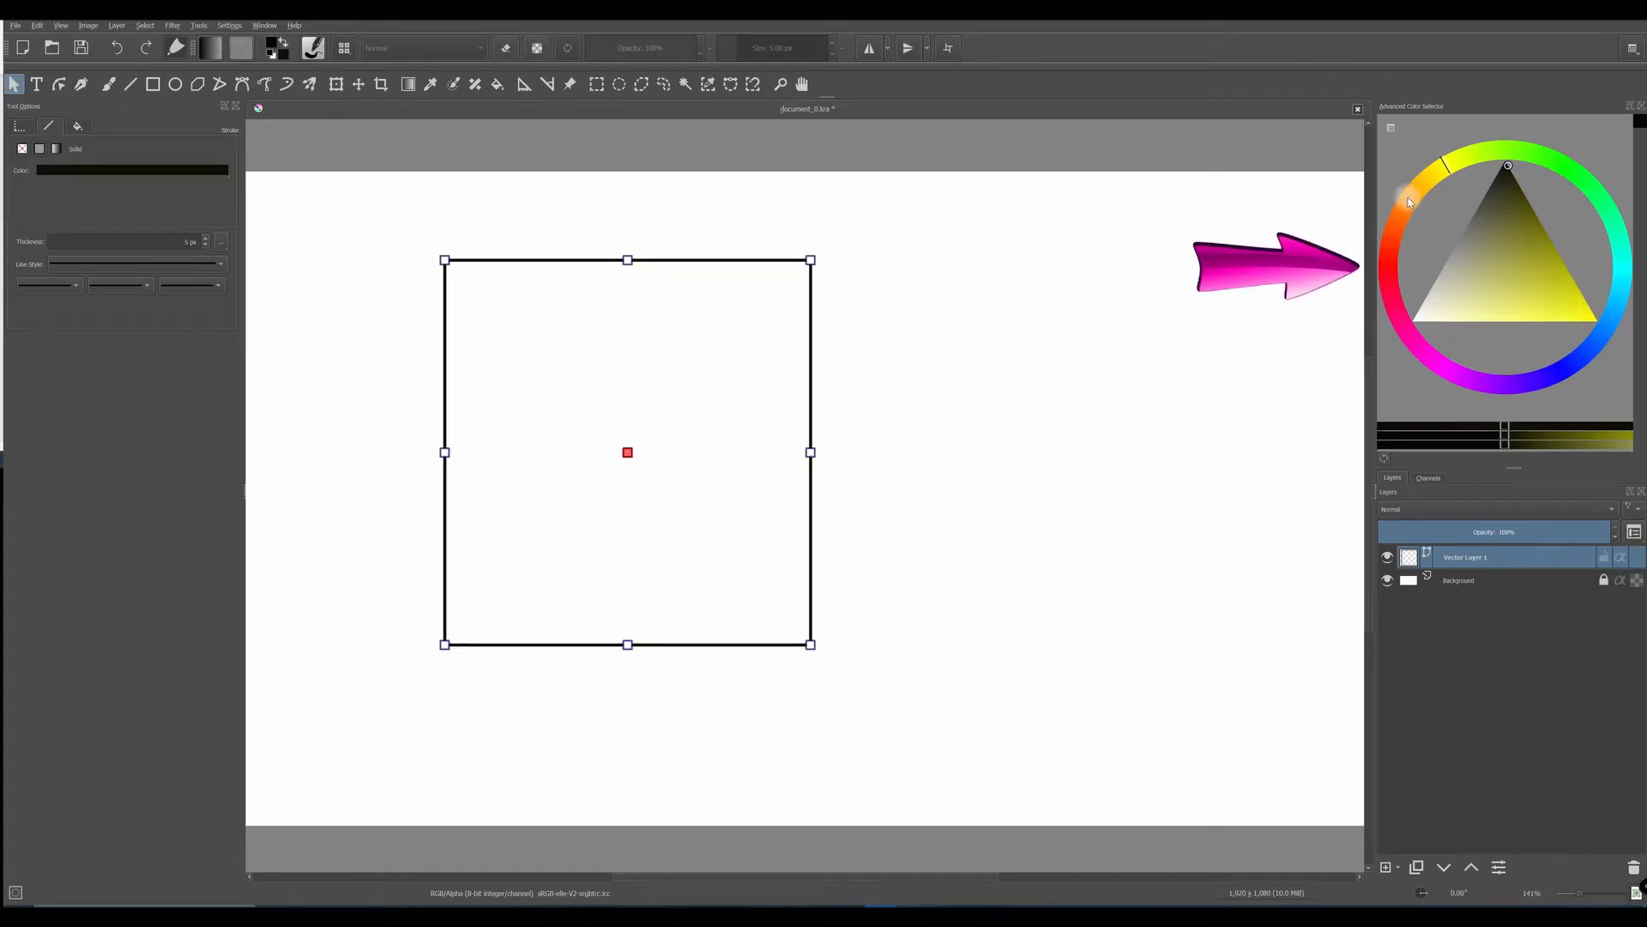
- Try orange, turquoise and magenta as the square's fill using the color wheel, and remove the fill
click(1409, 198)
click(1575, 307)
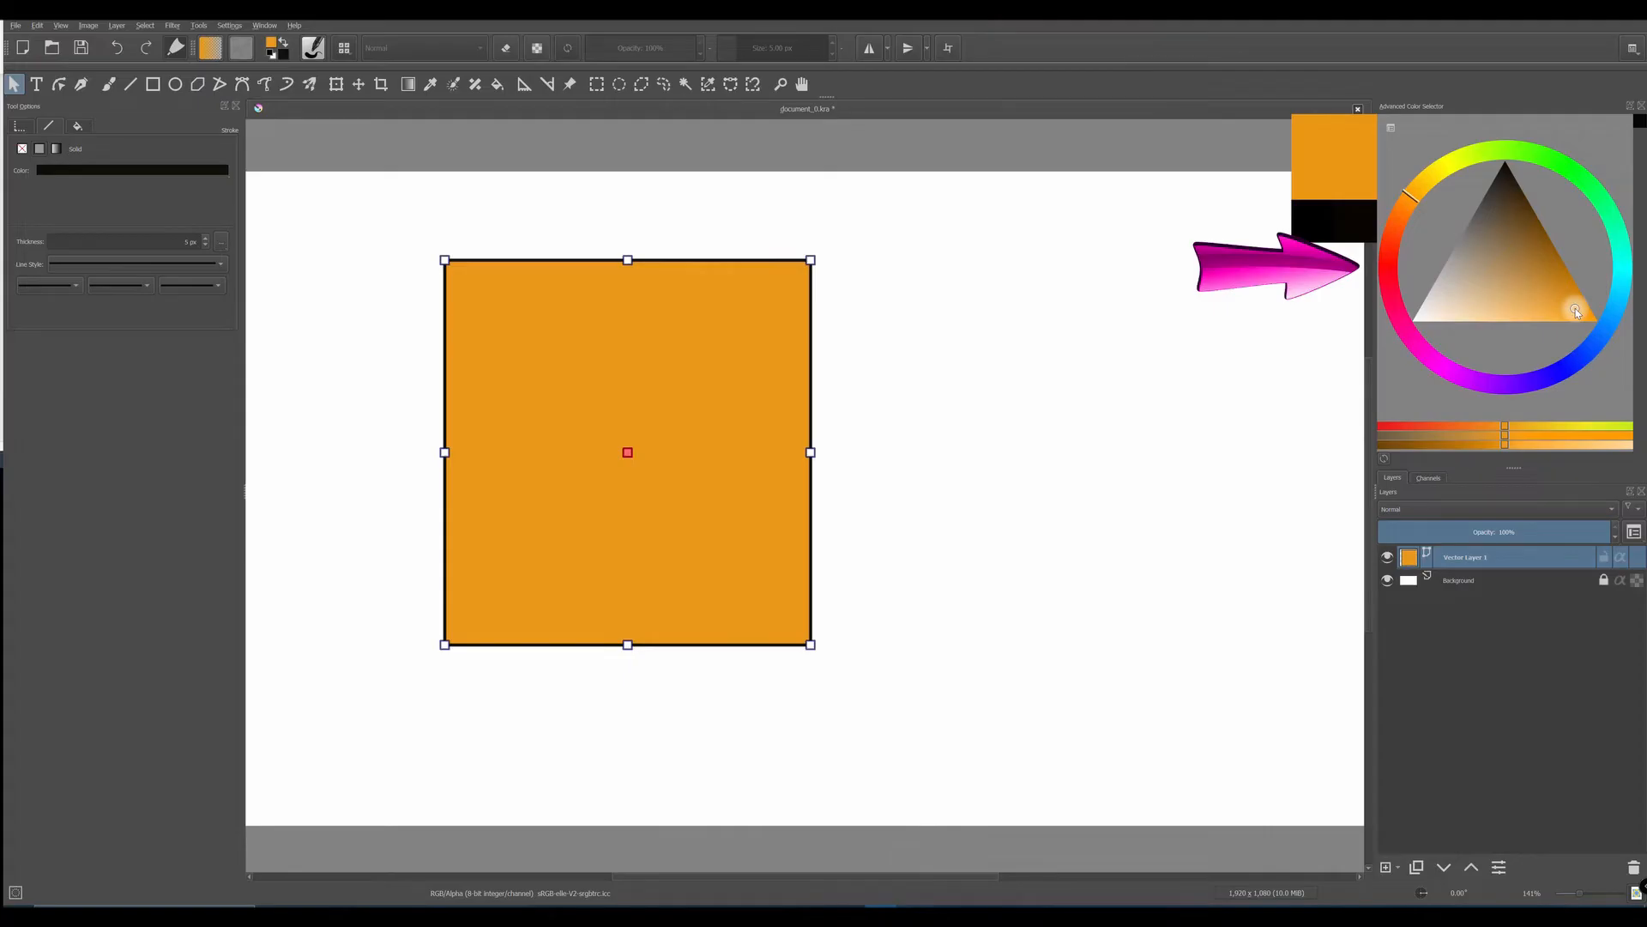
click(1621, 238)
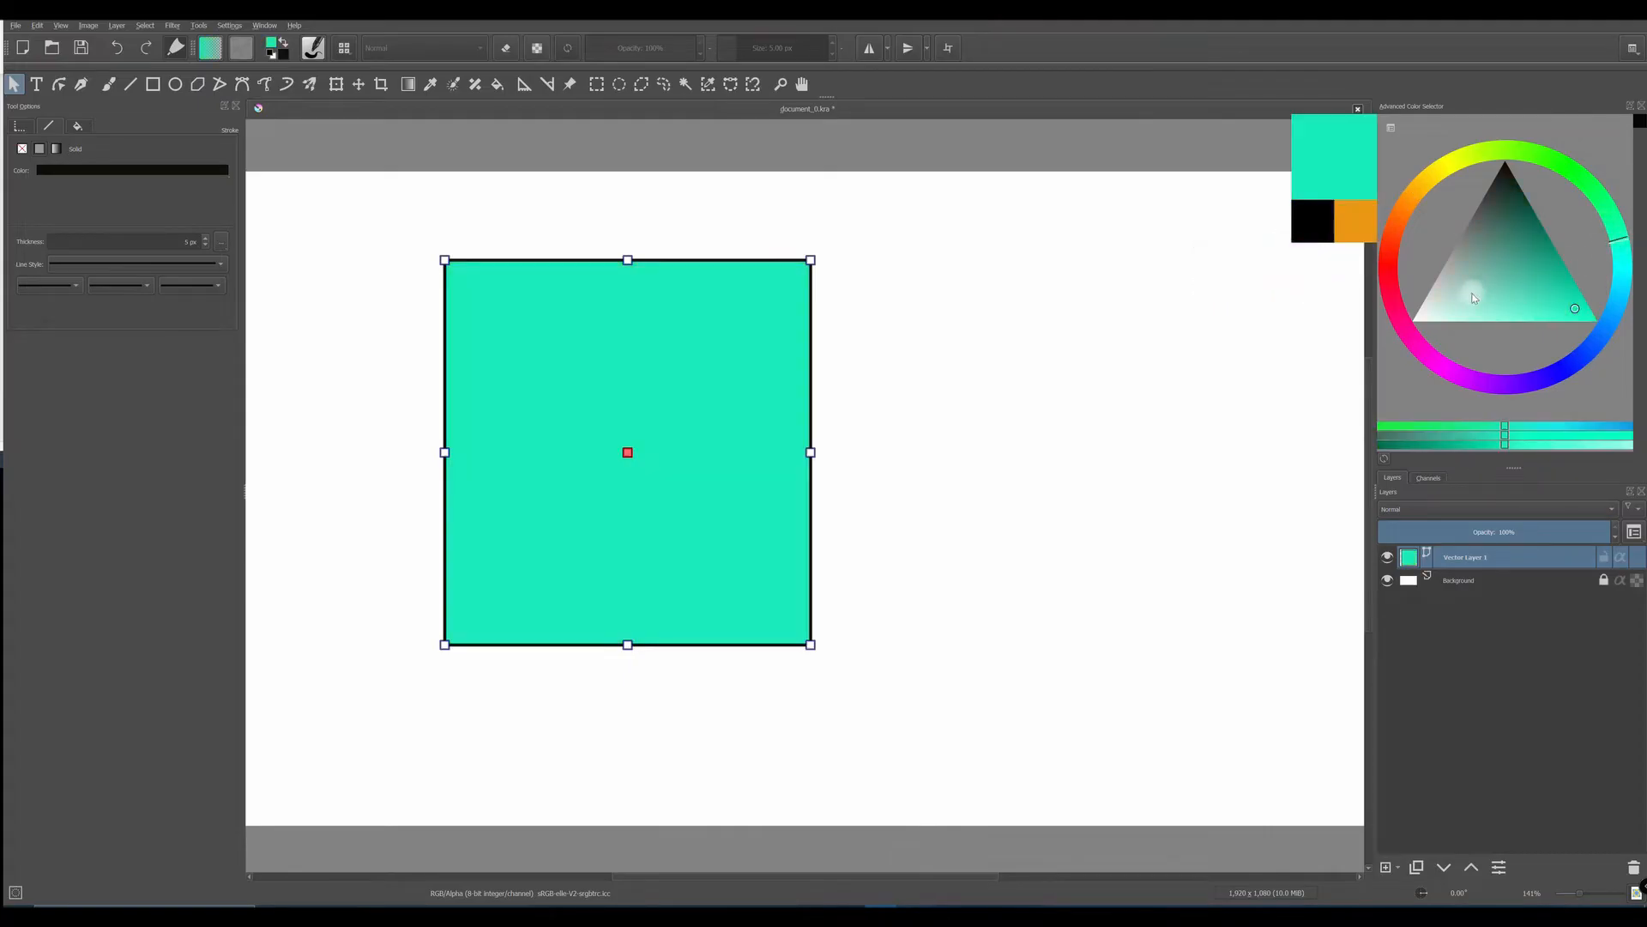
click(1442, 371)
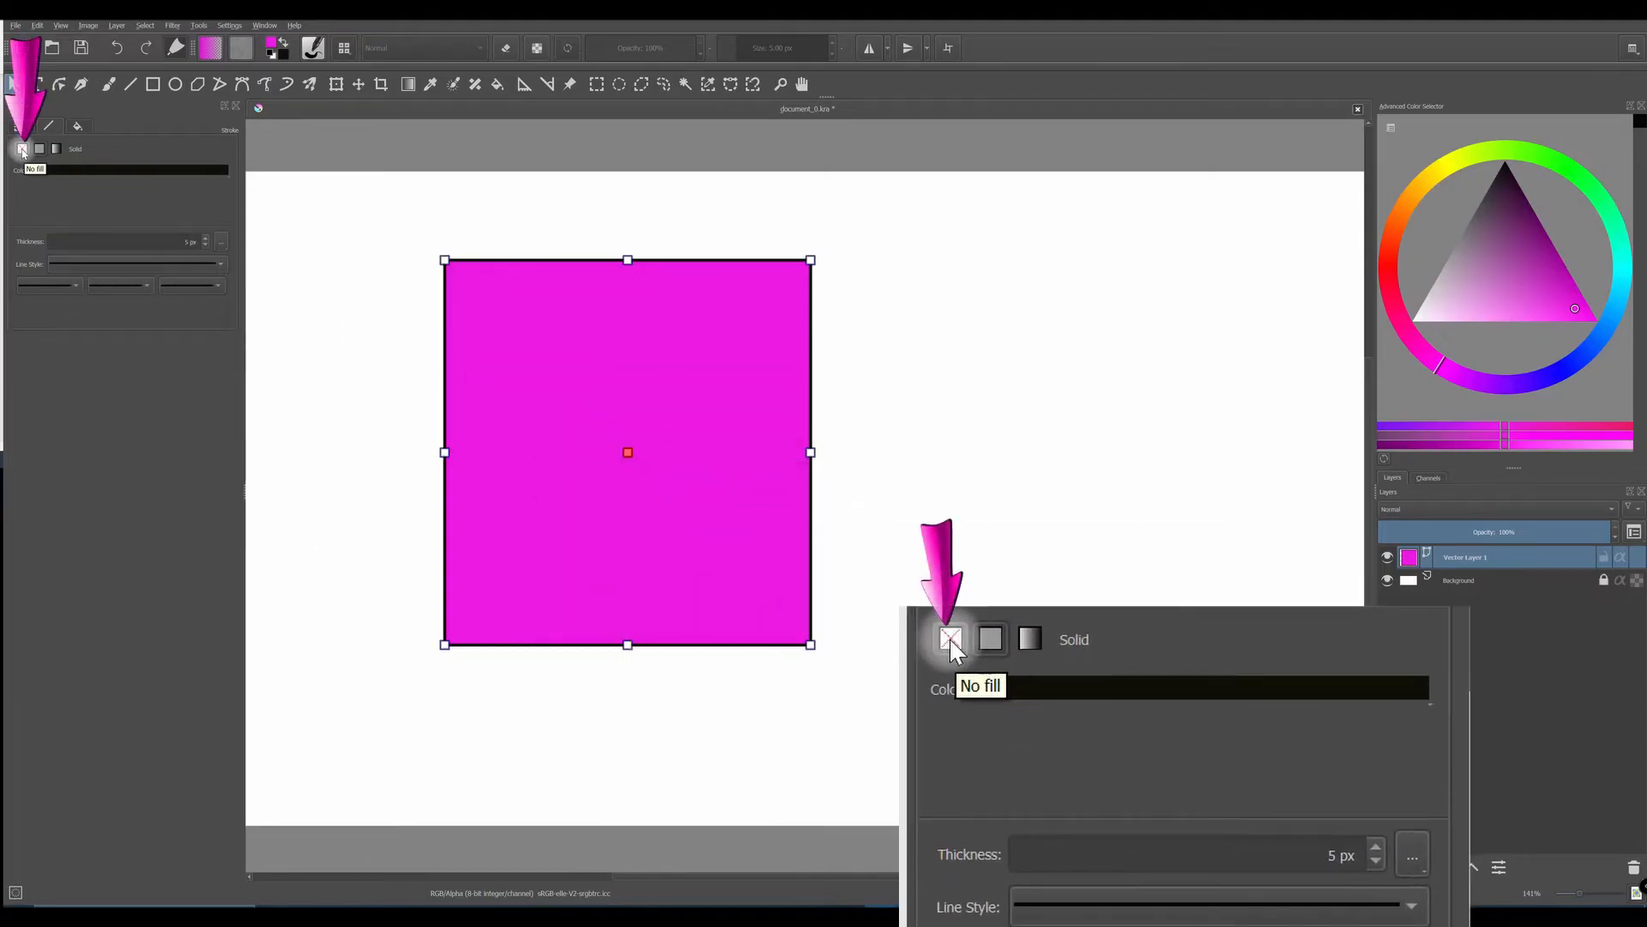
click(22, 149)
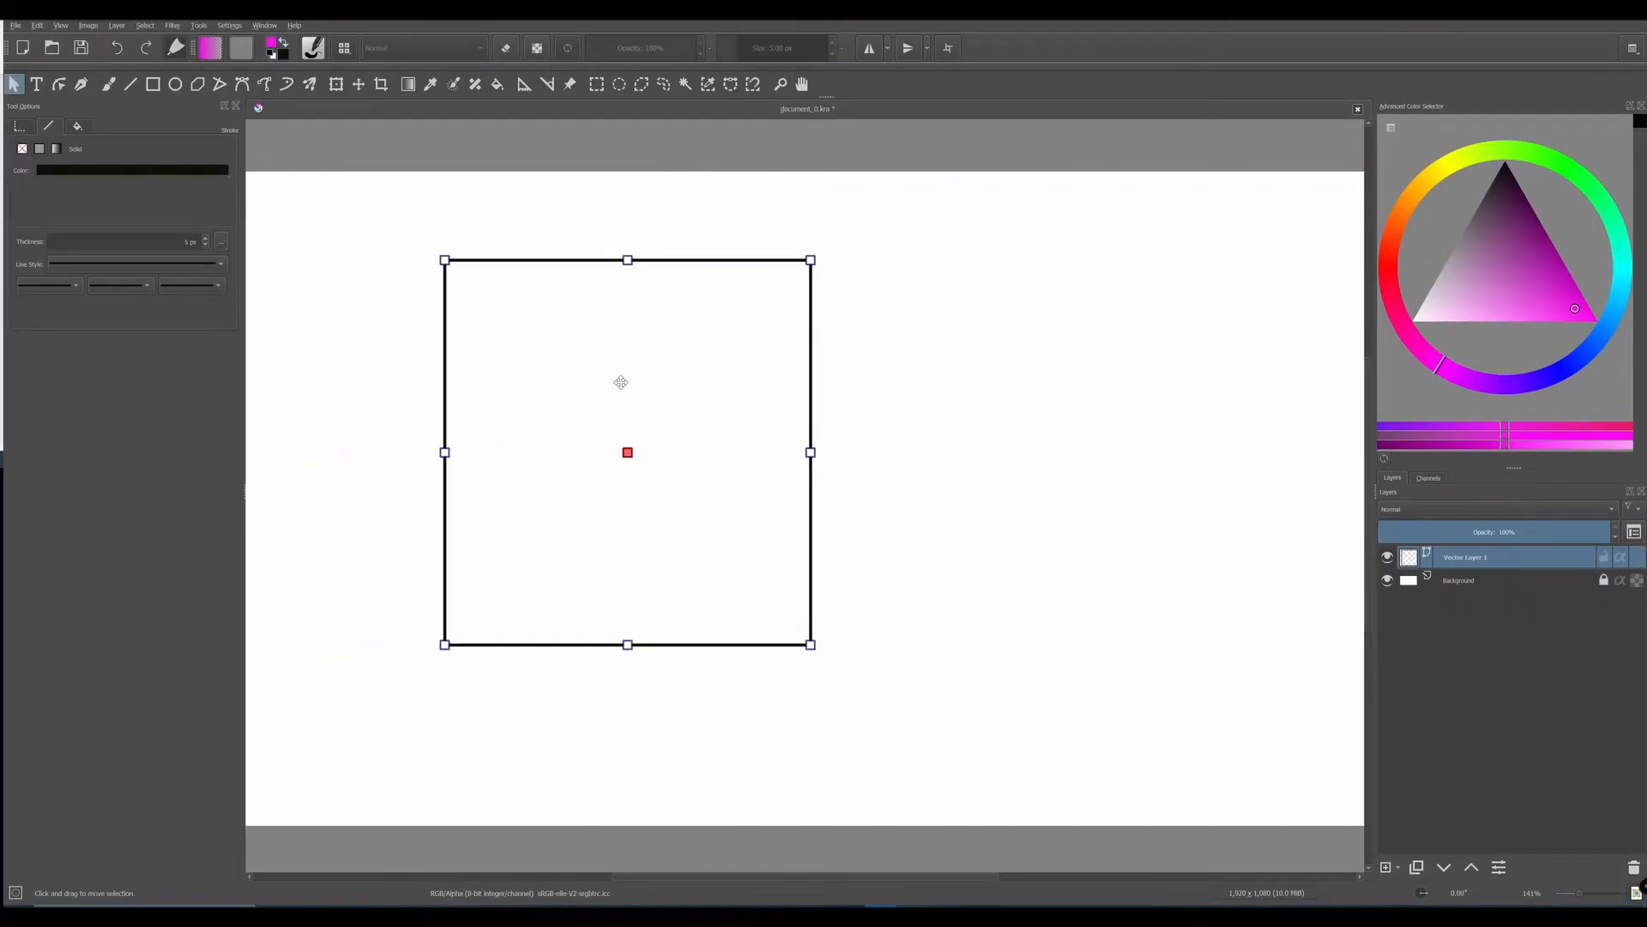
right_click(620, 382)
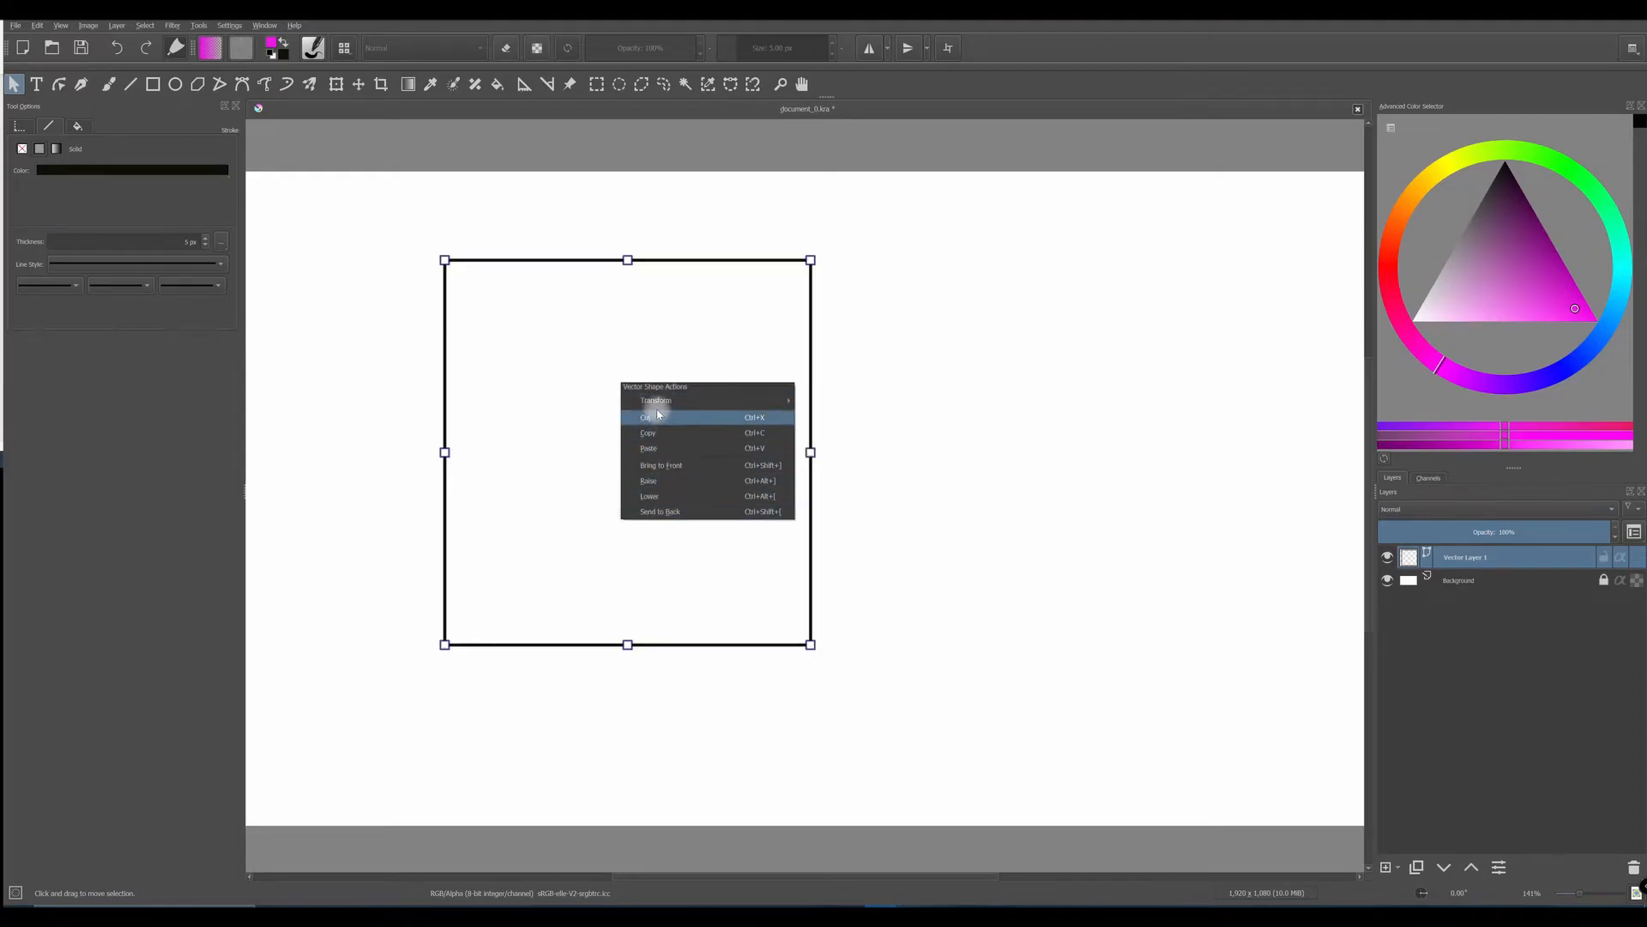
mouse_move(655, 401)
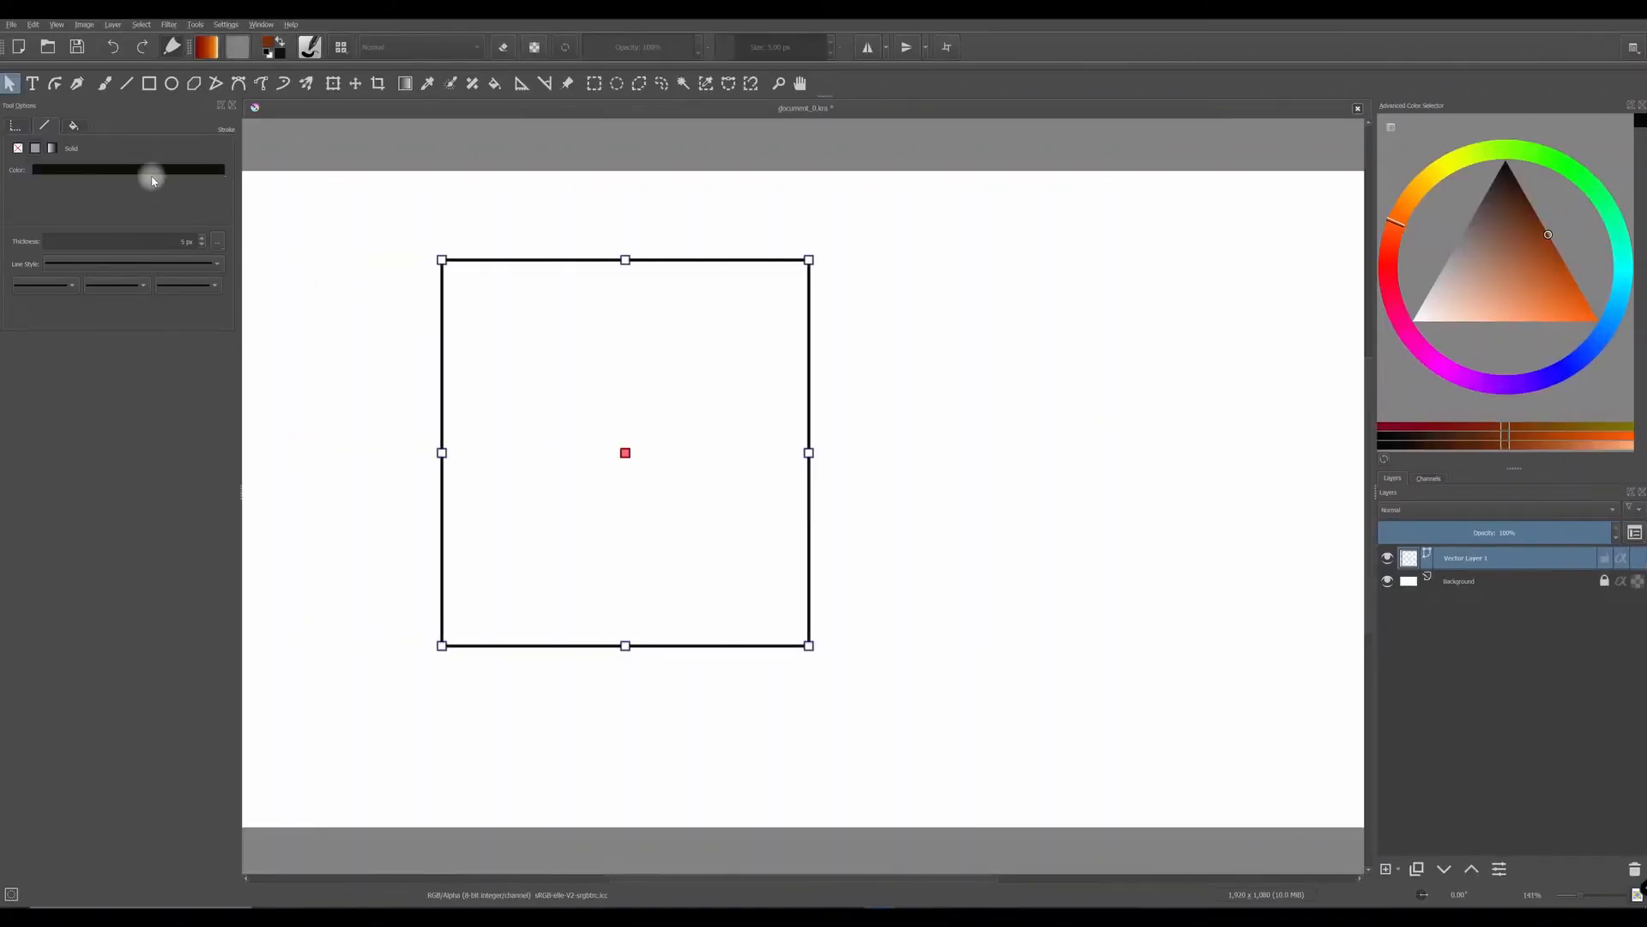
- Give the square a solid fill, try Orange red and bright green, and set the fill color to a tan swatch
click(72, 126)
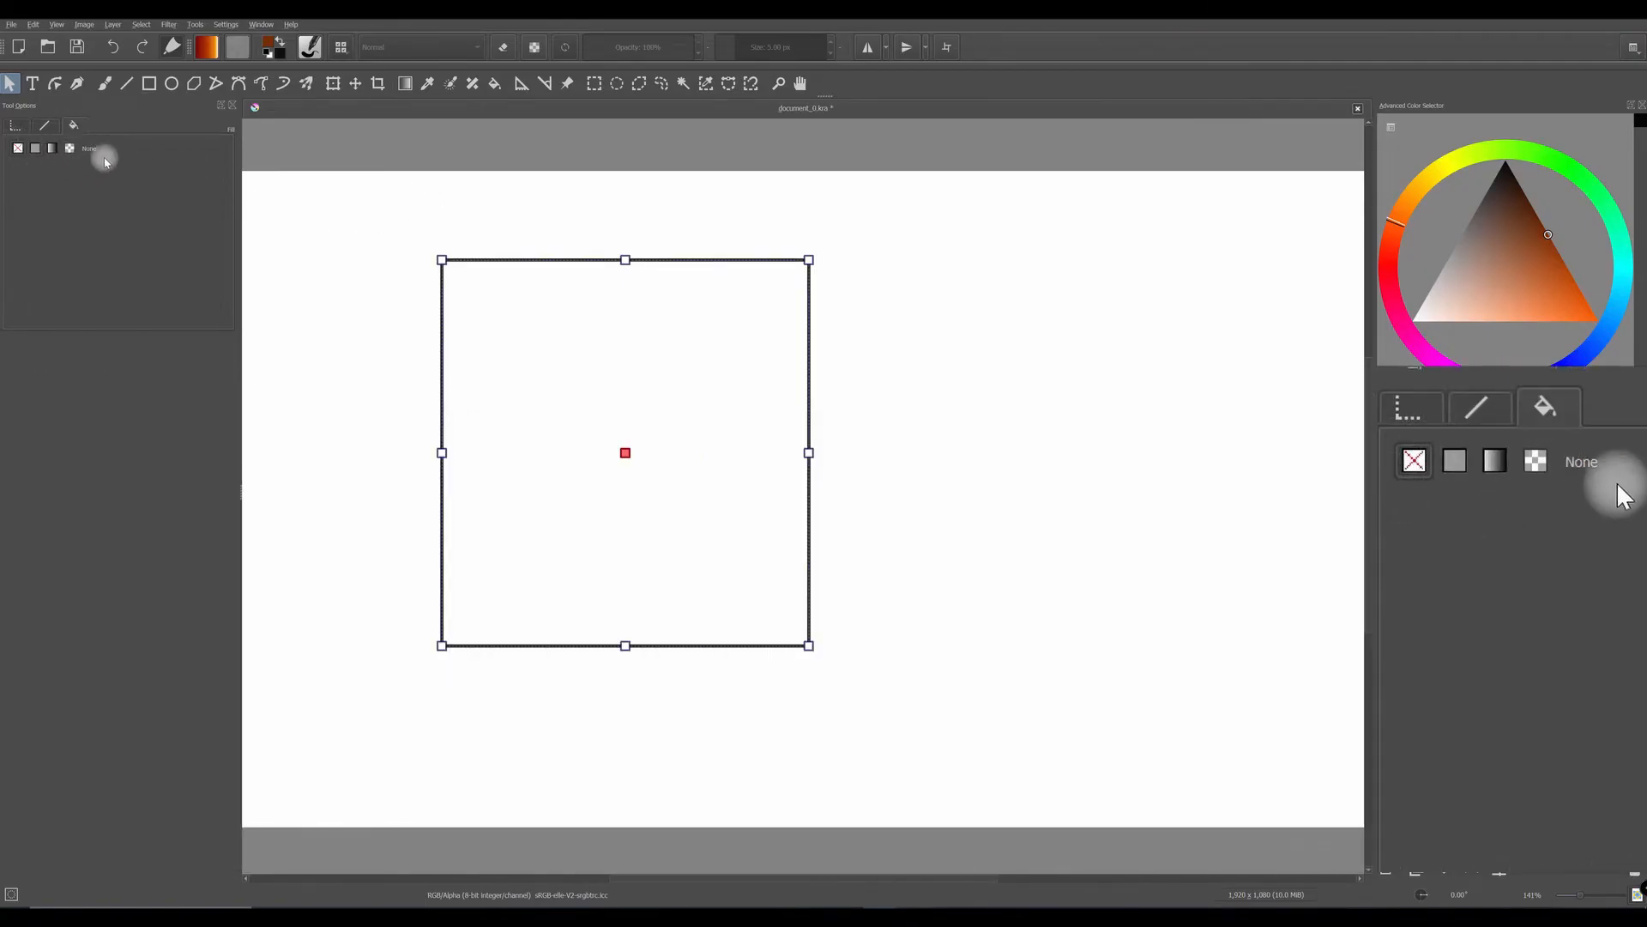
click(36, 148)
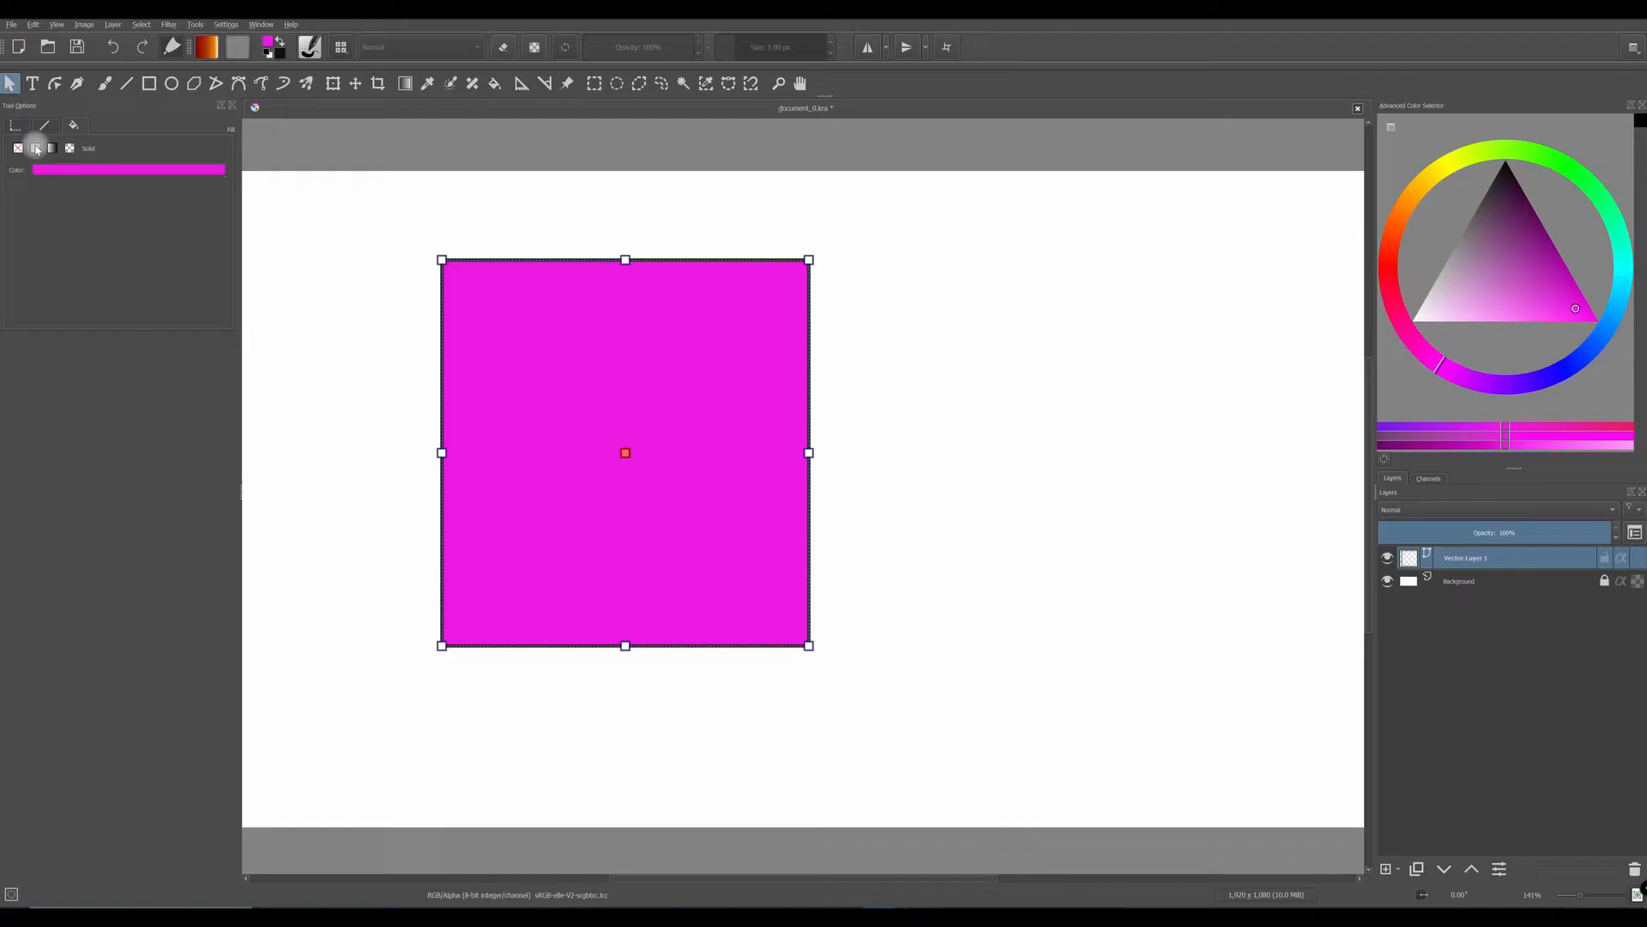
click(120, 169)
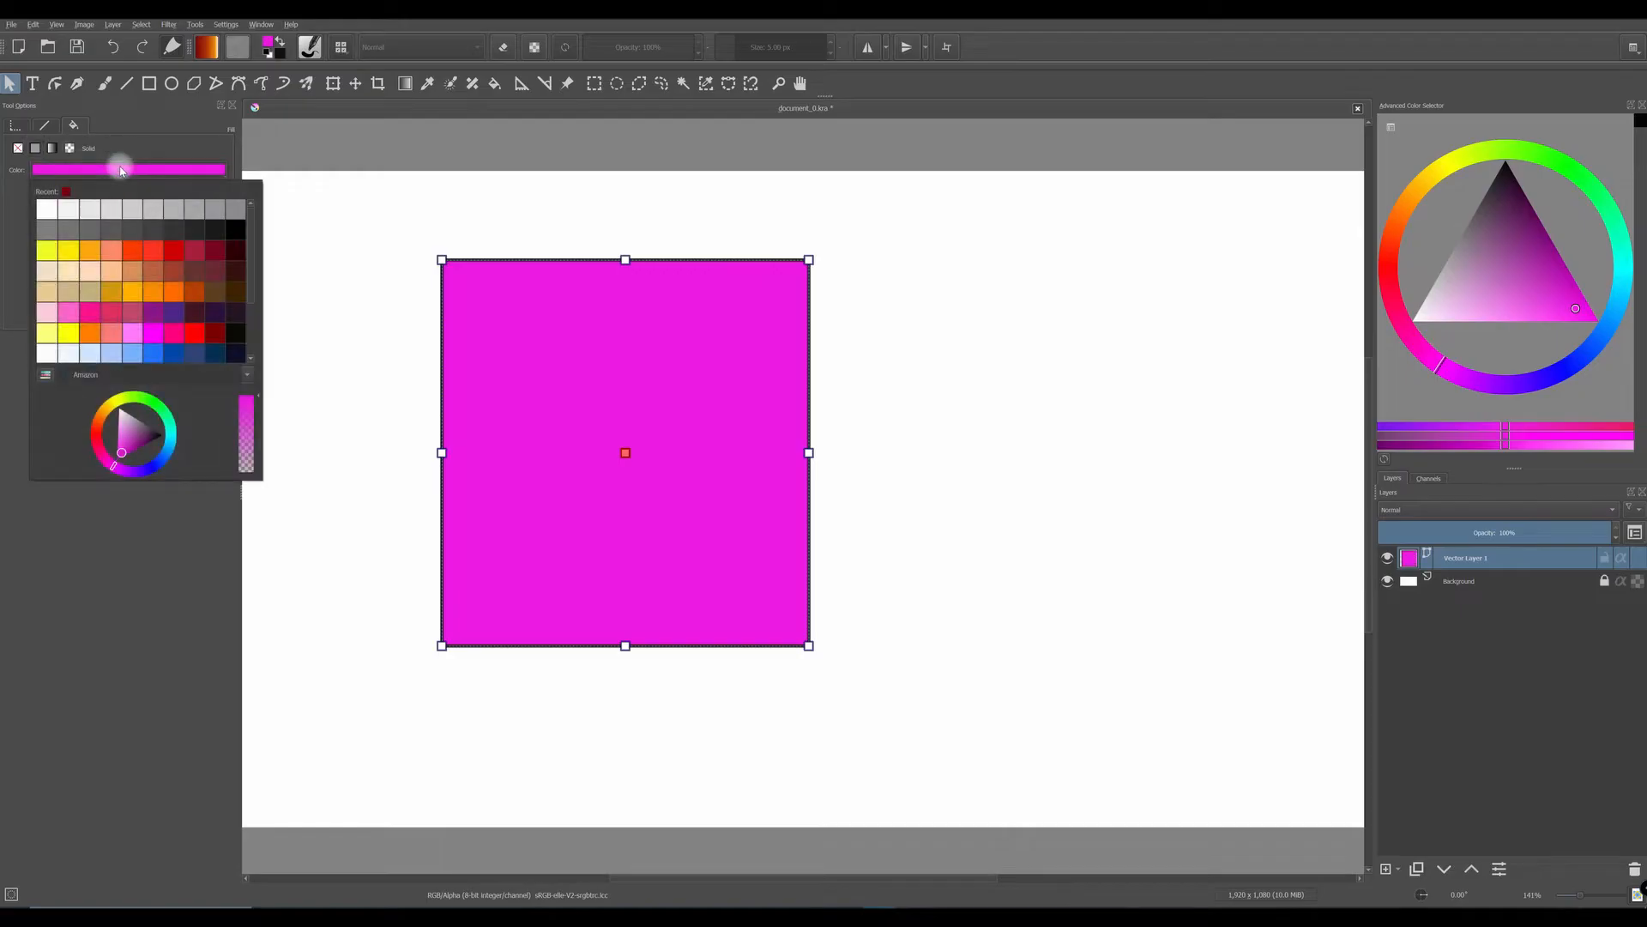
click(131, 250)
click(120, 169)
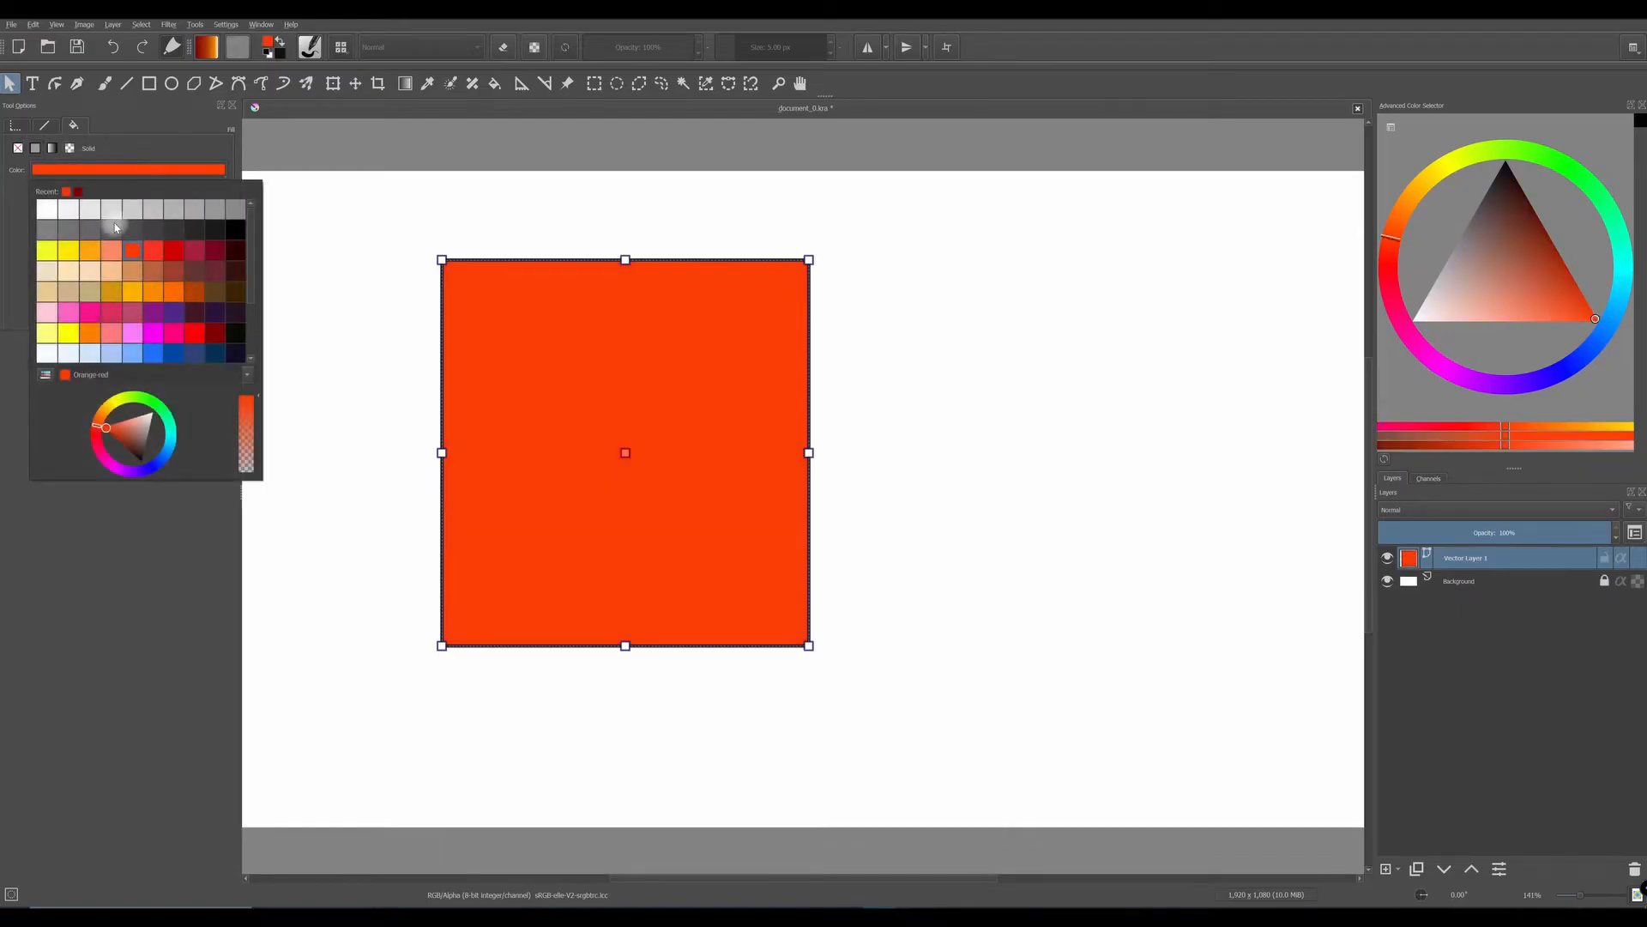
drag(169, 439, 157, 418)
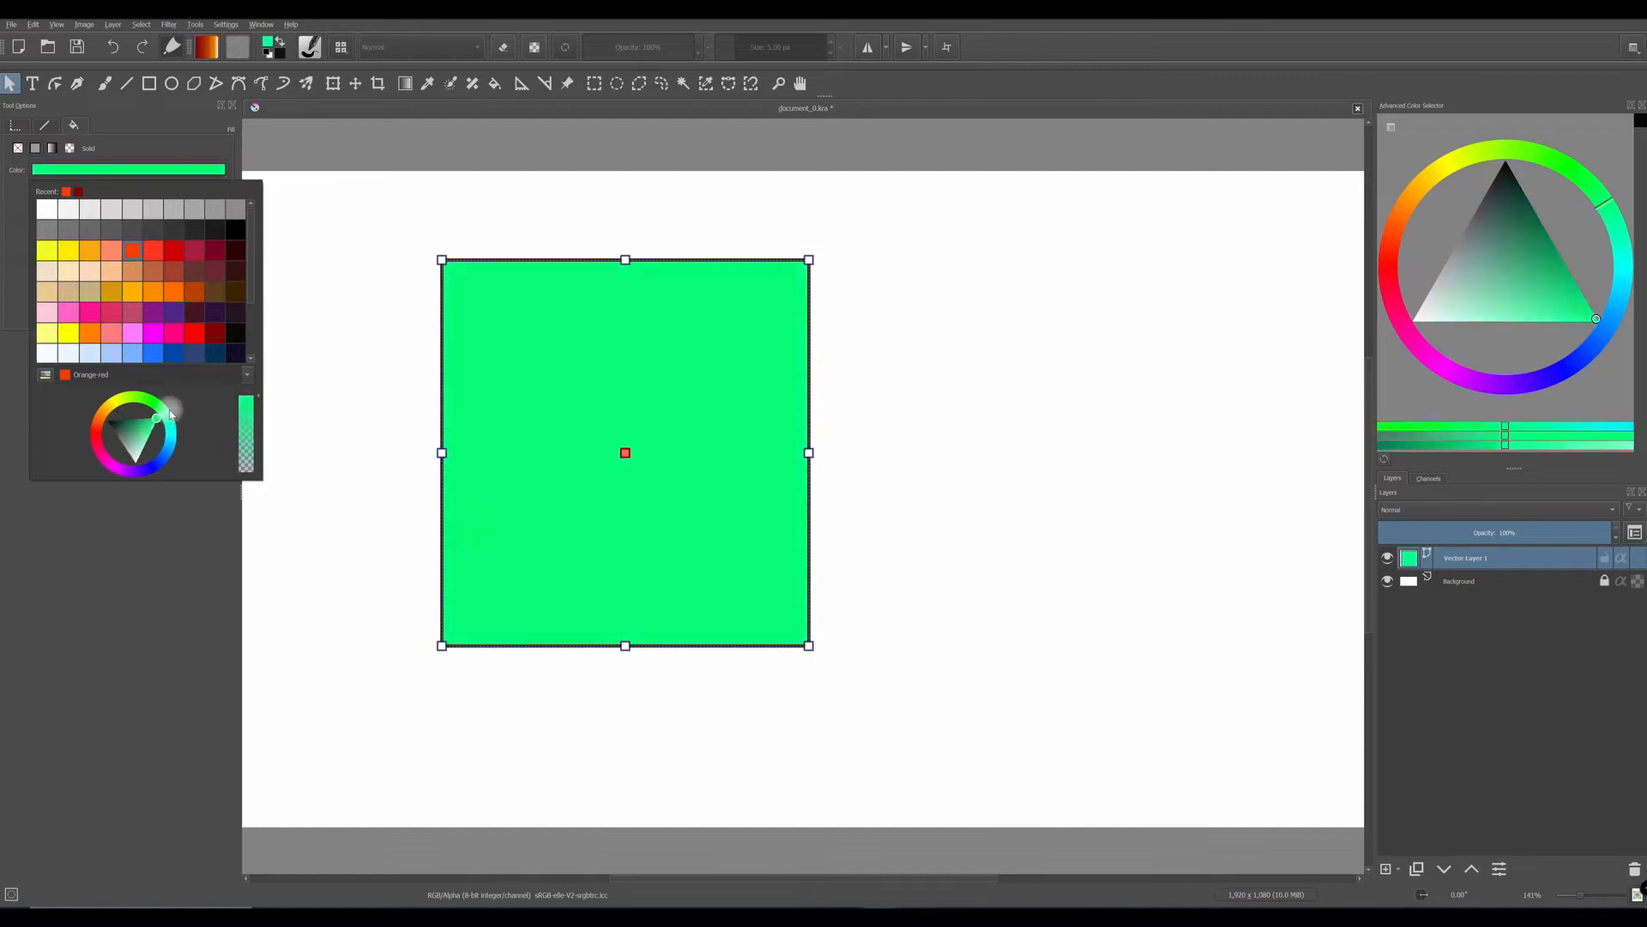
click(92, 293)
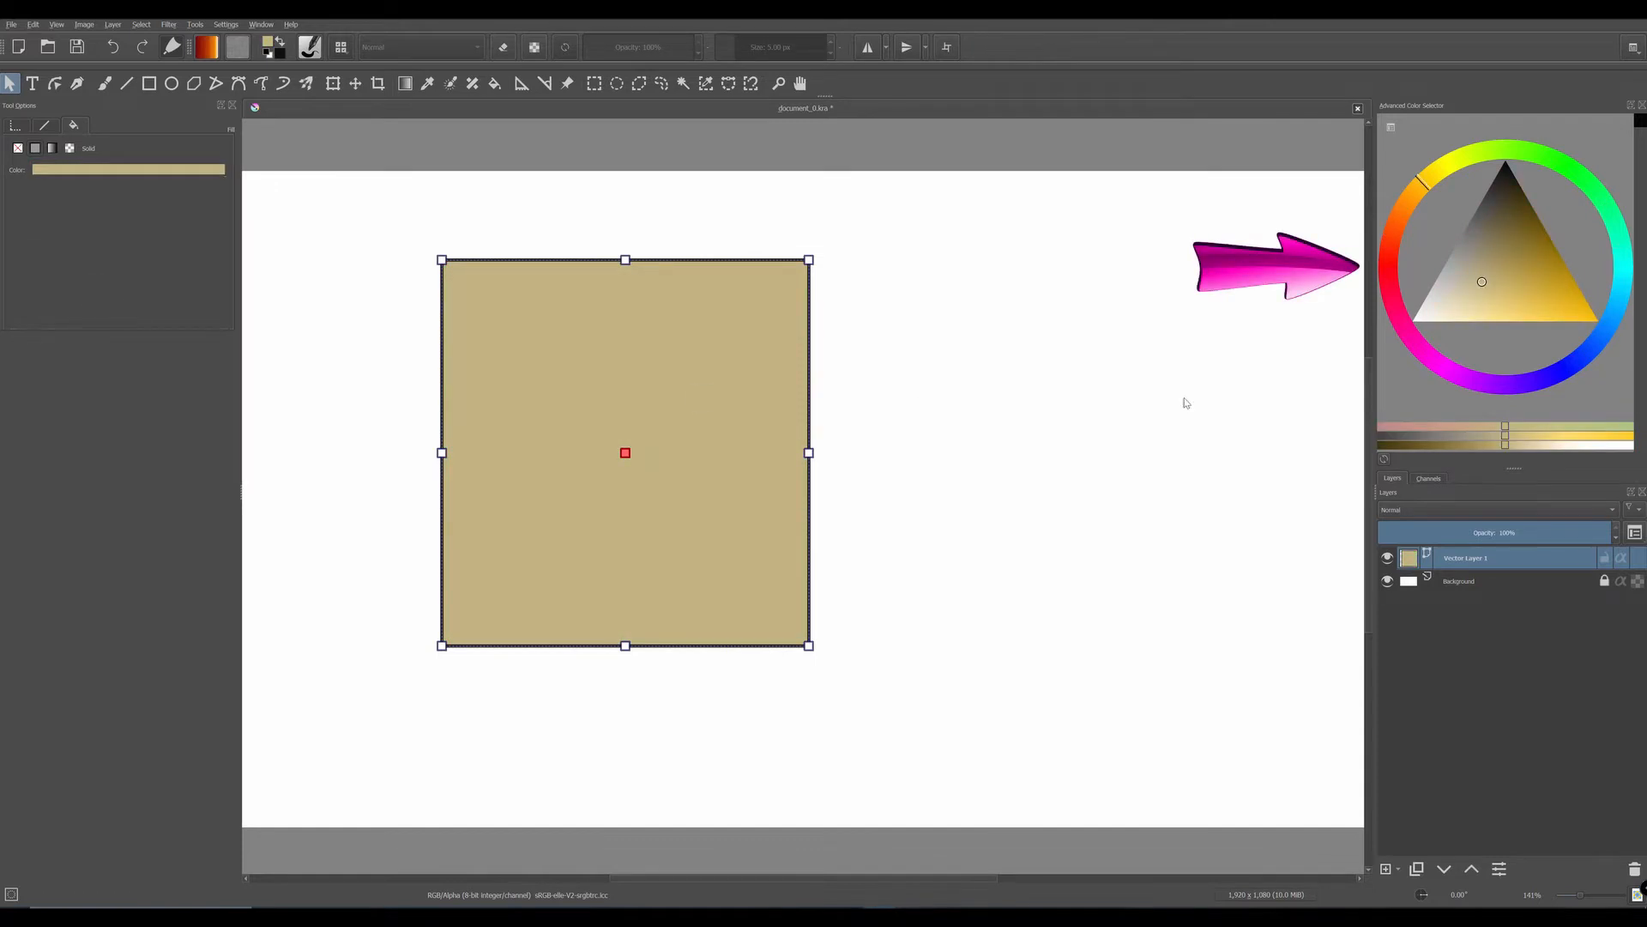
- Try muted blue and teal fills on the square using the color wheel, and set the fill to olive yellow
click(1601, 343)
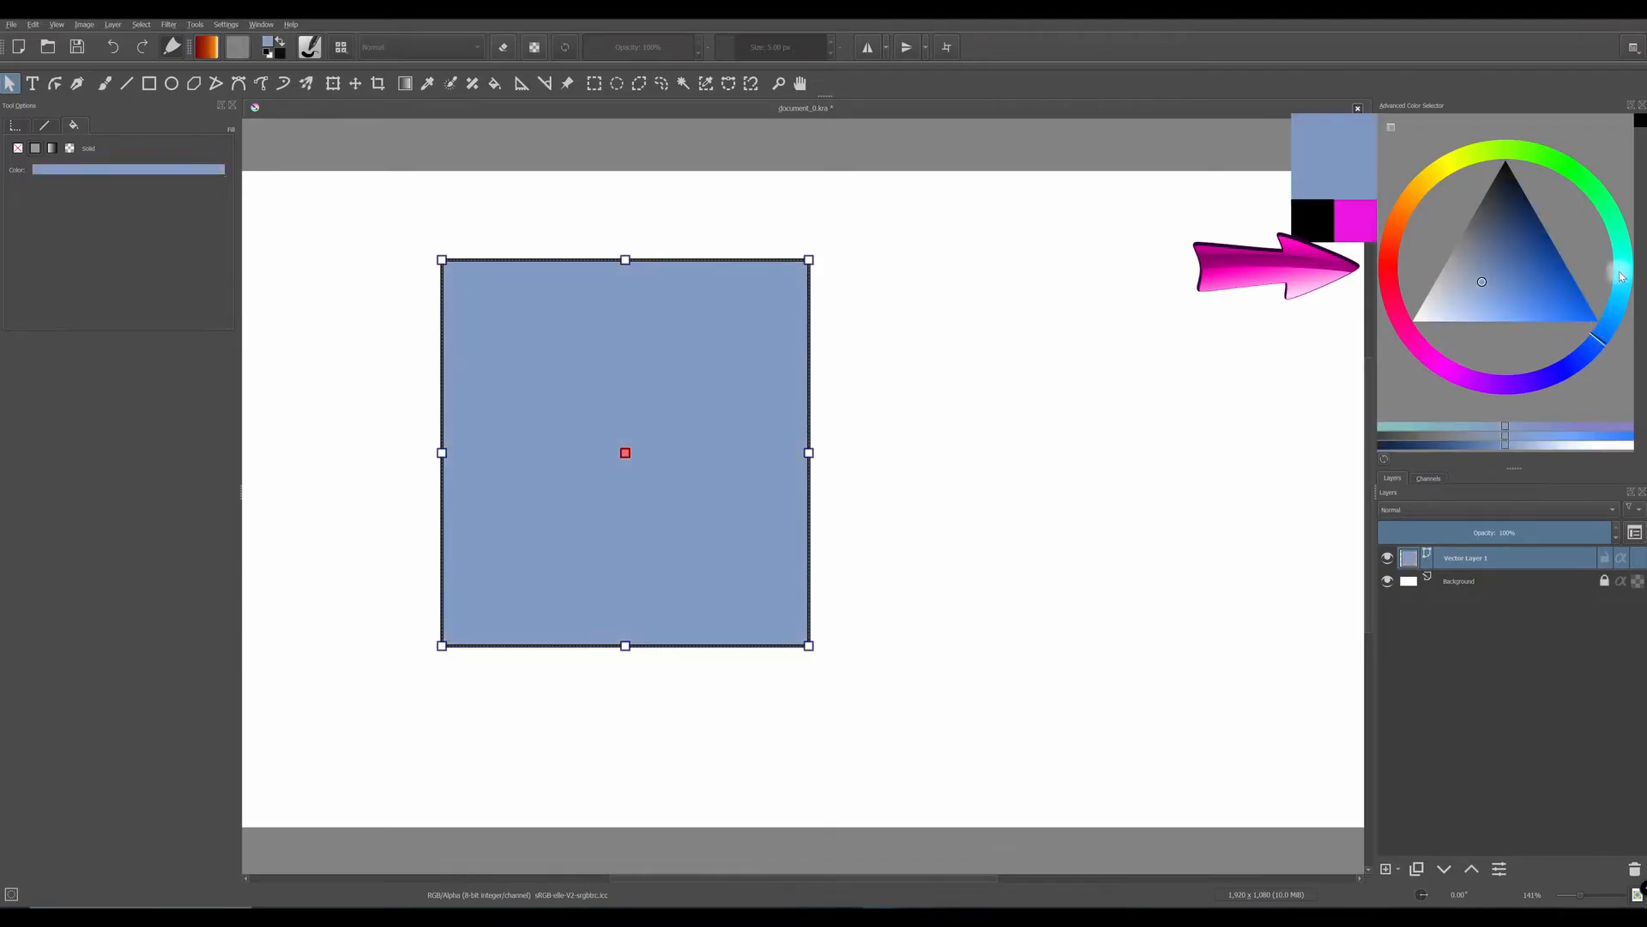
click(1619, 273)
click(1483, 244)
click(1438, 163)
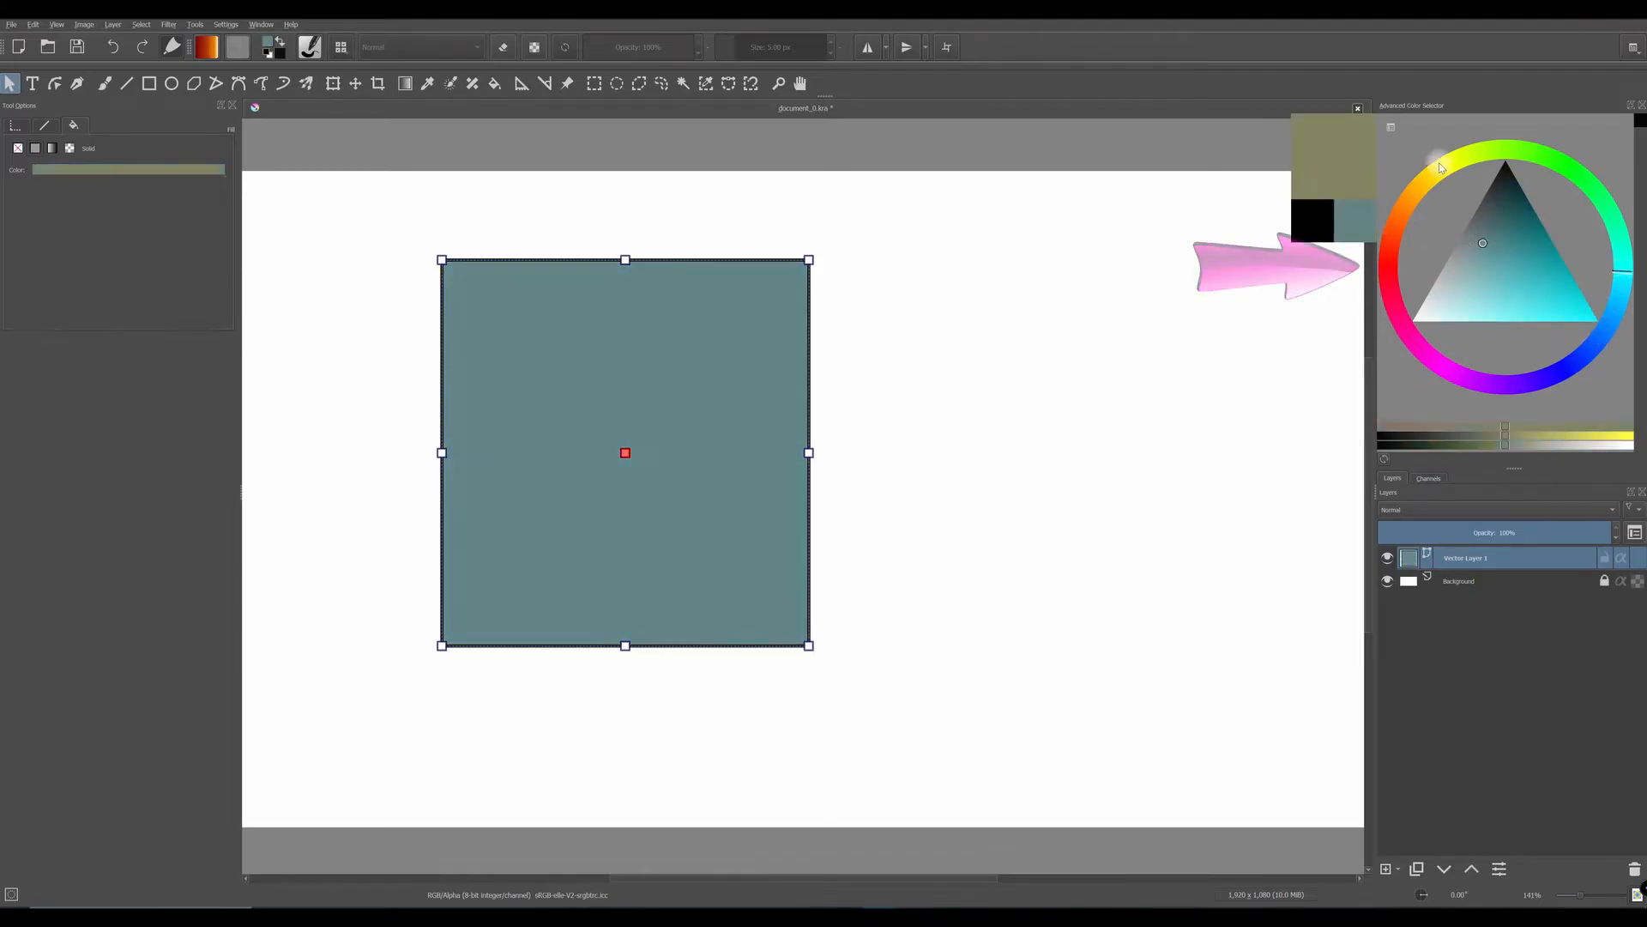
click(1532, 269)
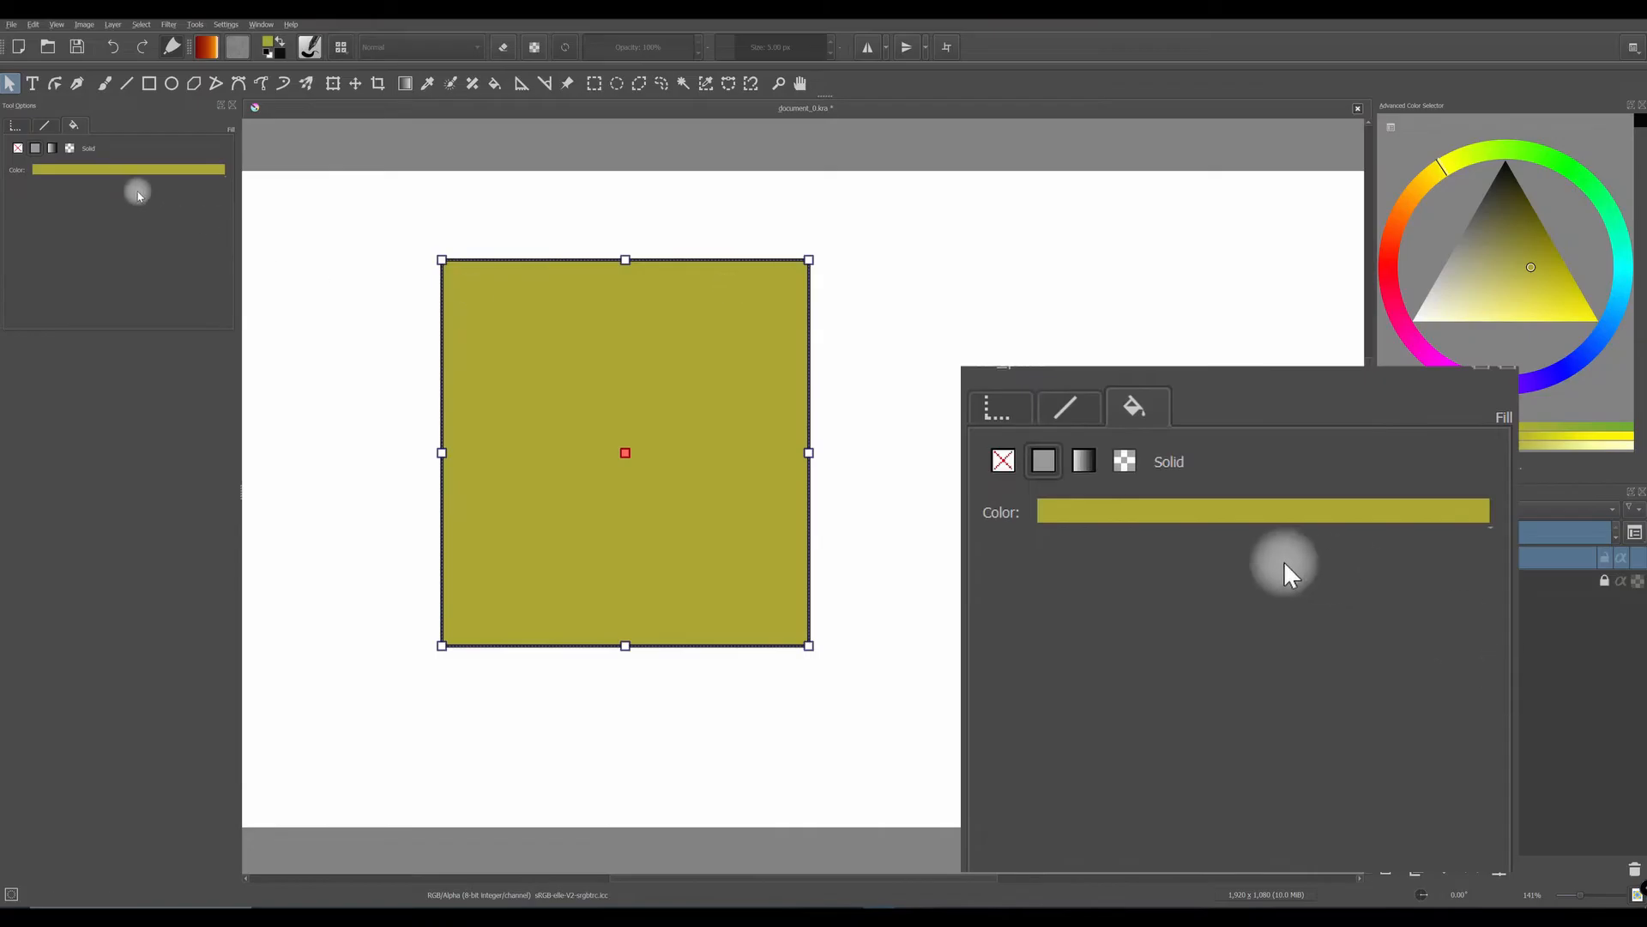
- Remove the square's fill and restore its solid olive fill
click(18, 149)
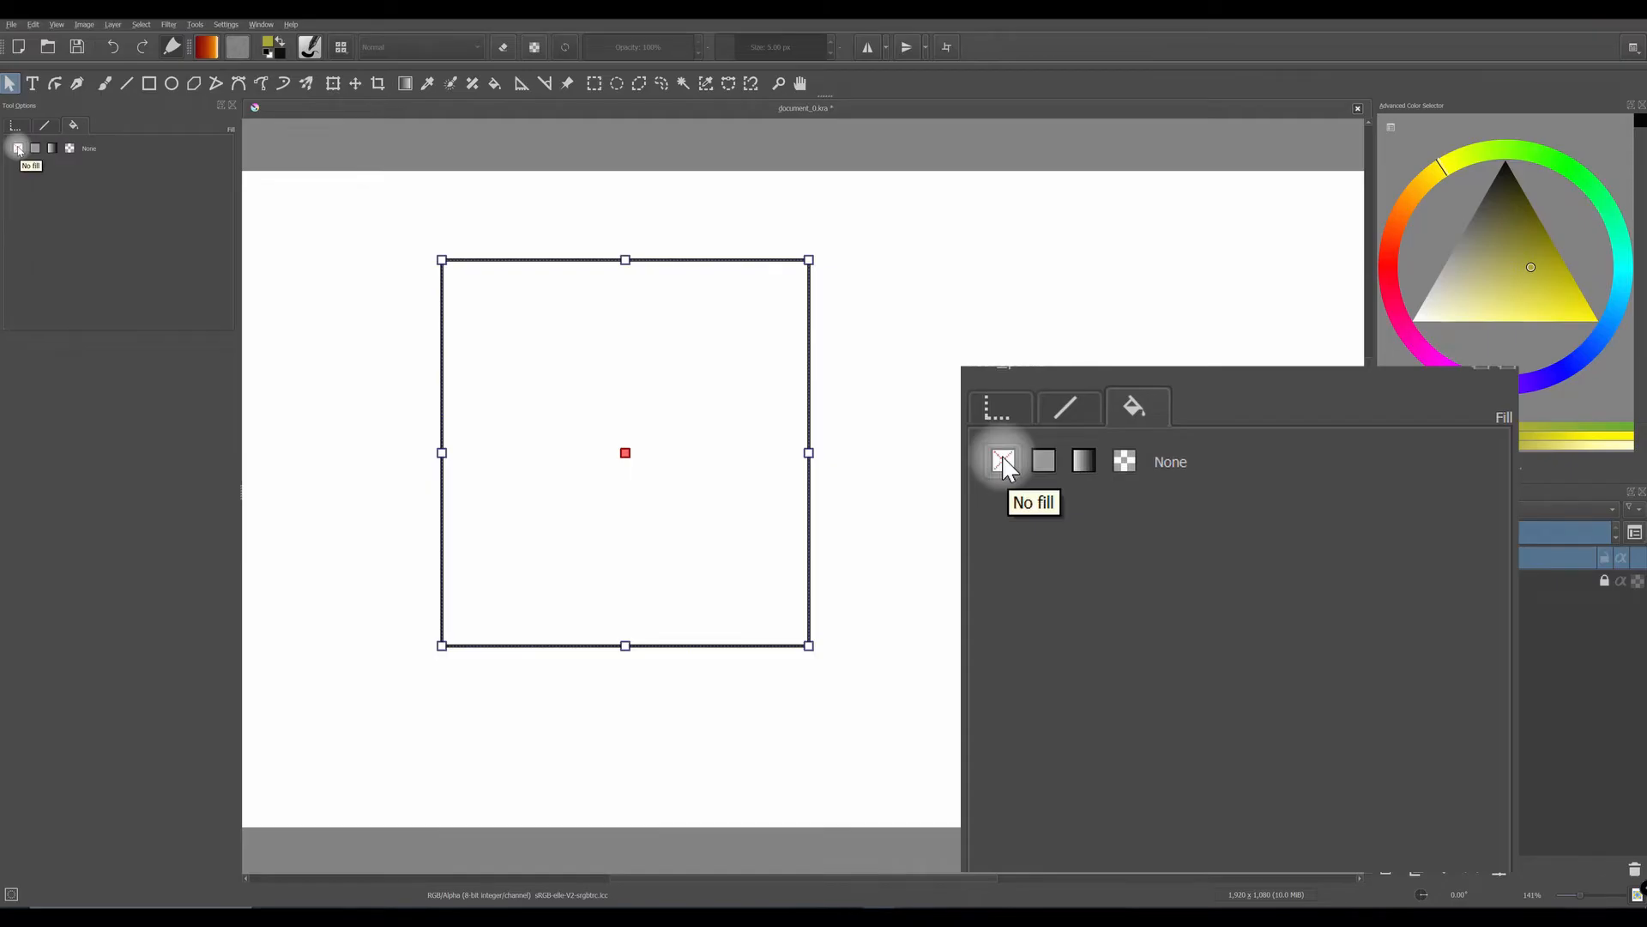
click(35, 148)
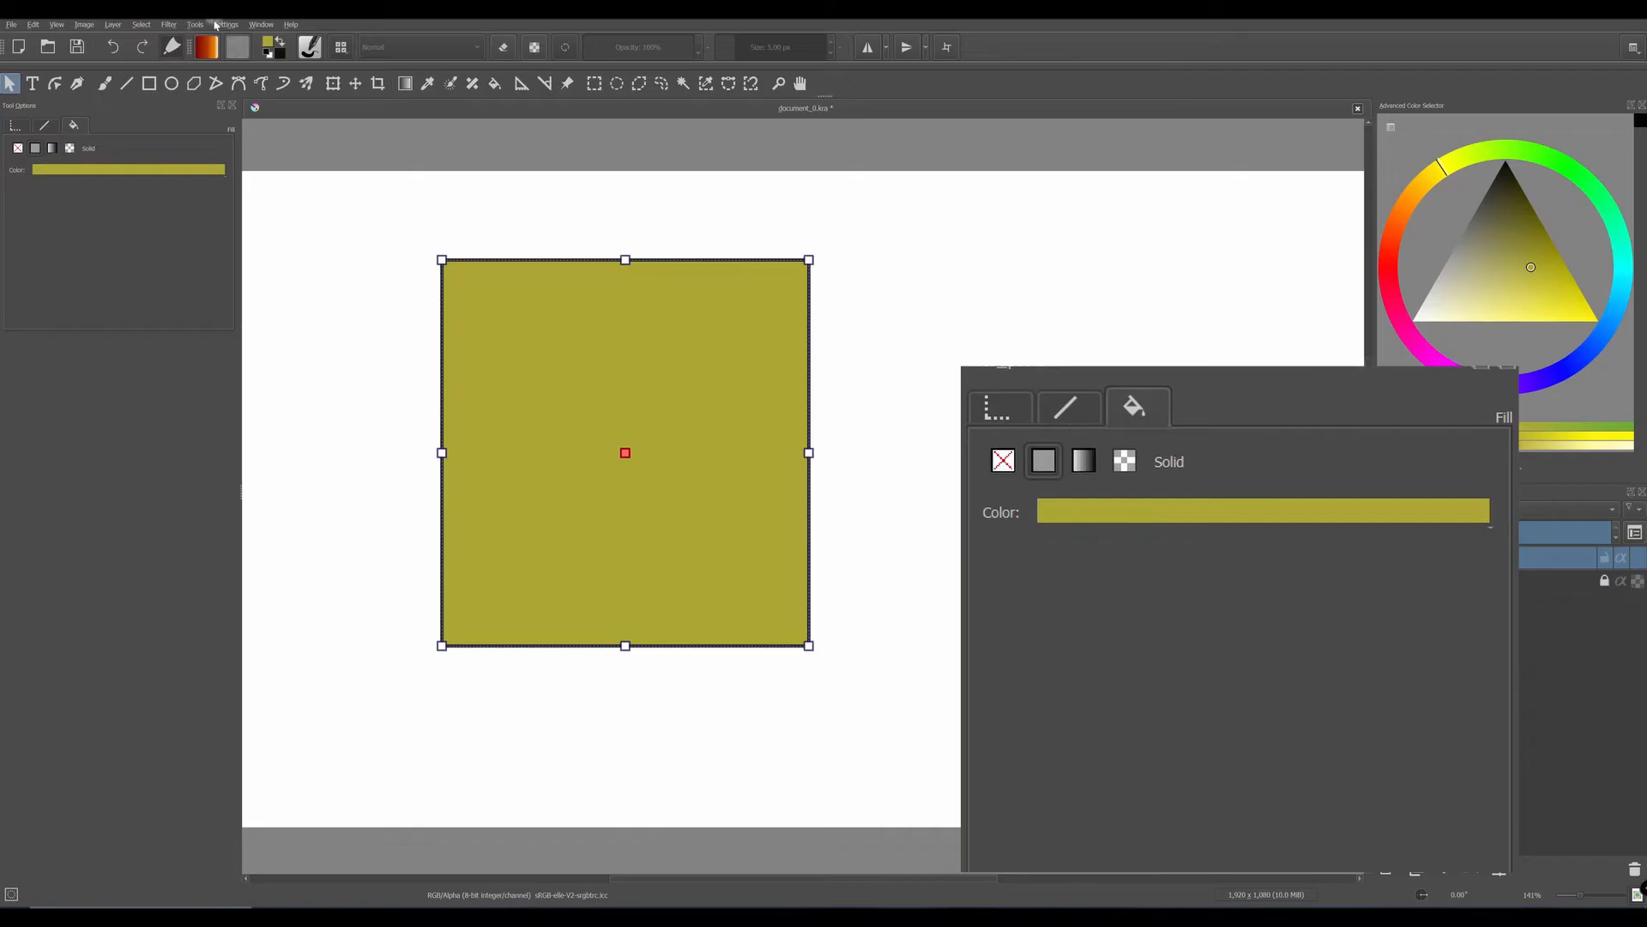
- Switch the square's fill to a gradient and apply the preset running from near-black through teal to orange
click(52, 149)
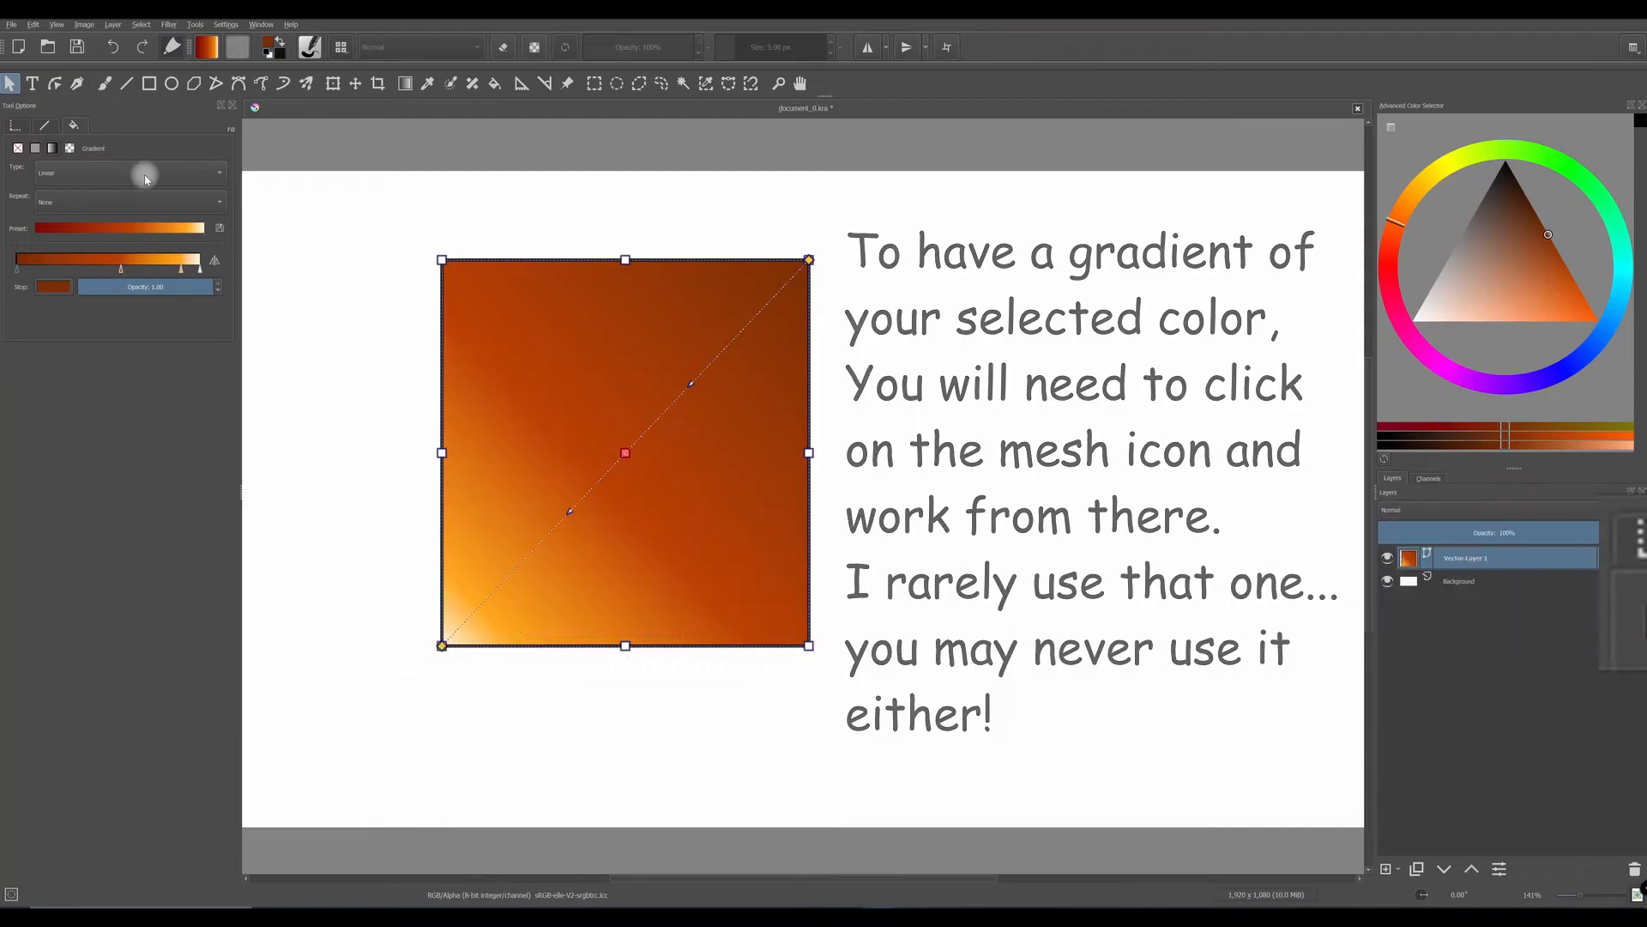
click(171, 227)
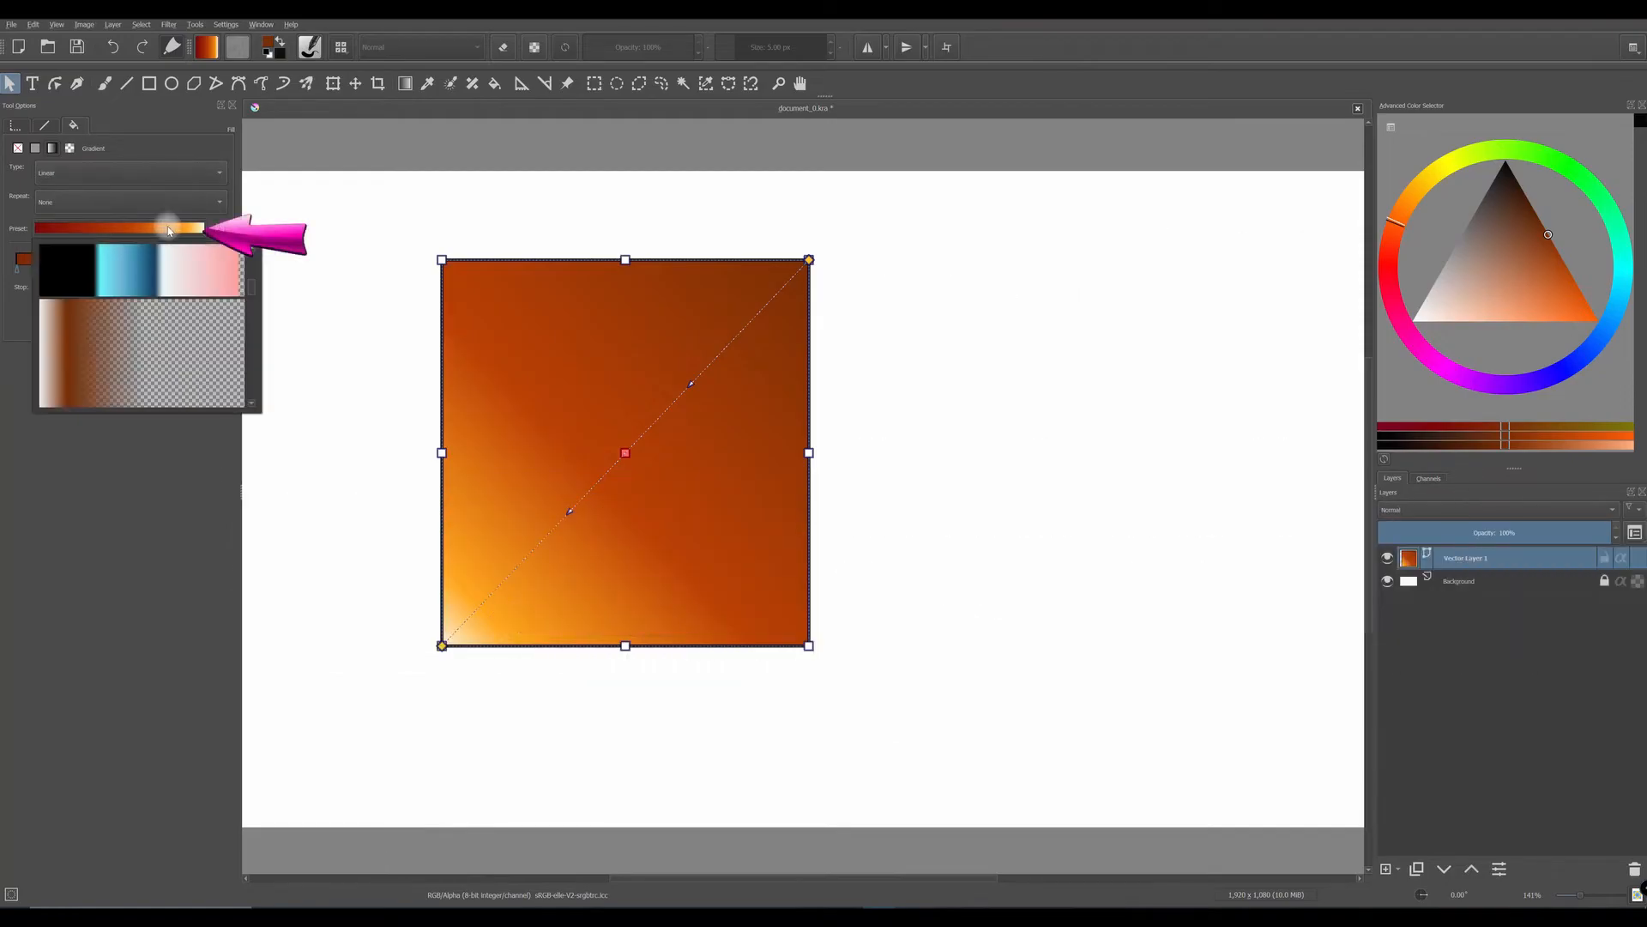
mouse_move(251, 284)
mouse_down()
mouse_move(250, 360)
mouse_move(251, 301)
mouse_up()
click(140, 305)
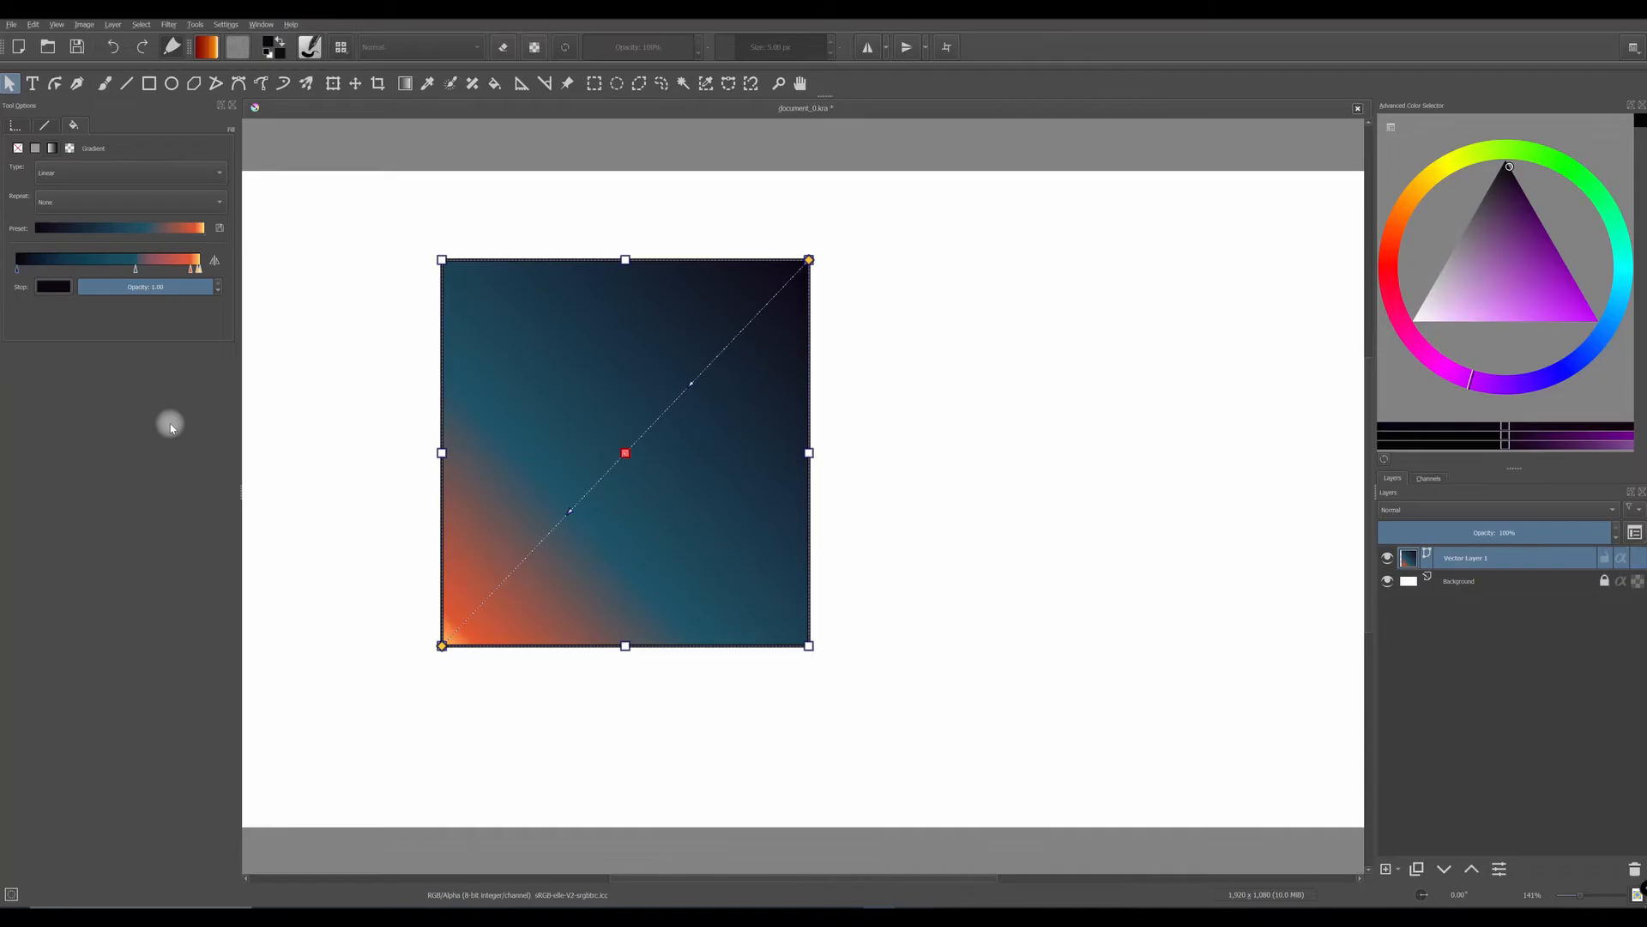
- Try flipping the square's gradient several times, and return it to its original direction
click(215, 261)
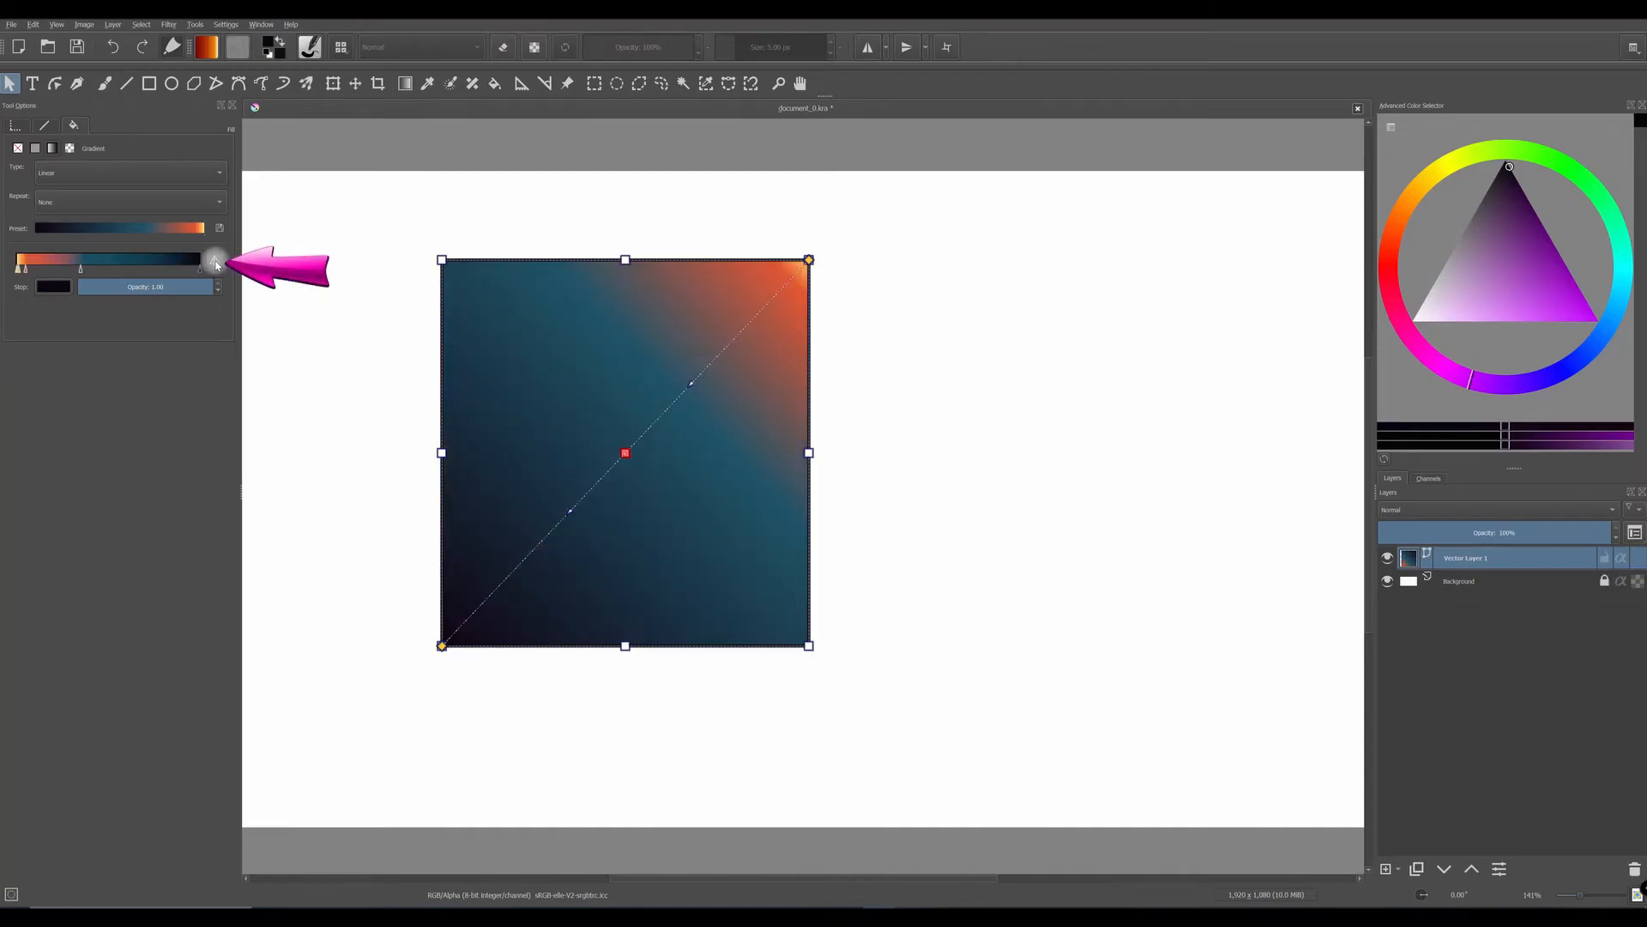
click(216, 261)
click(216, 262)
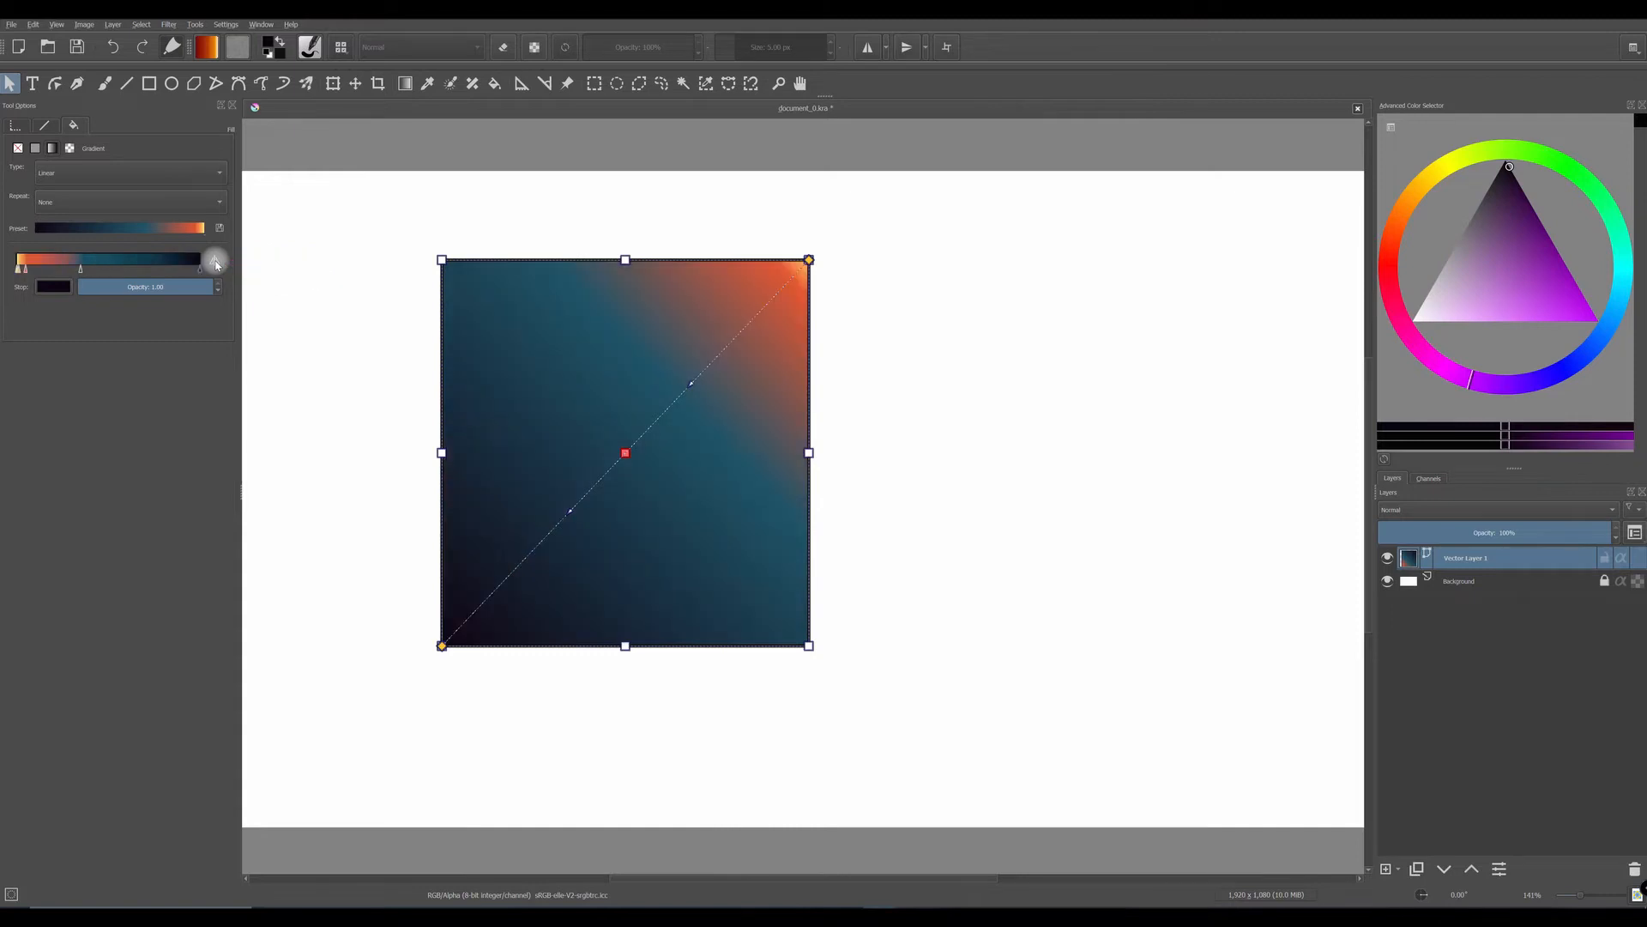
click(216, 262)
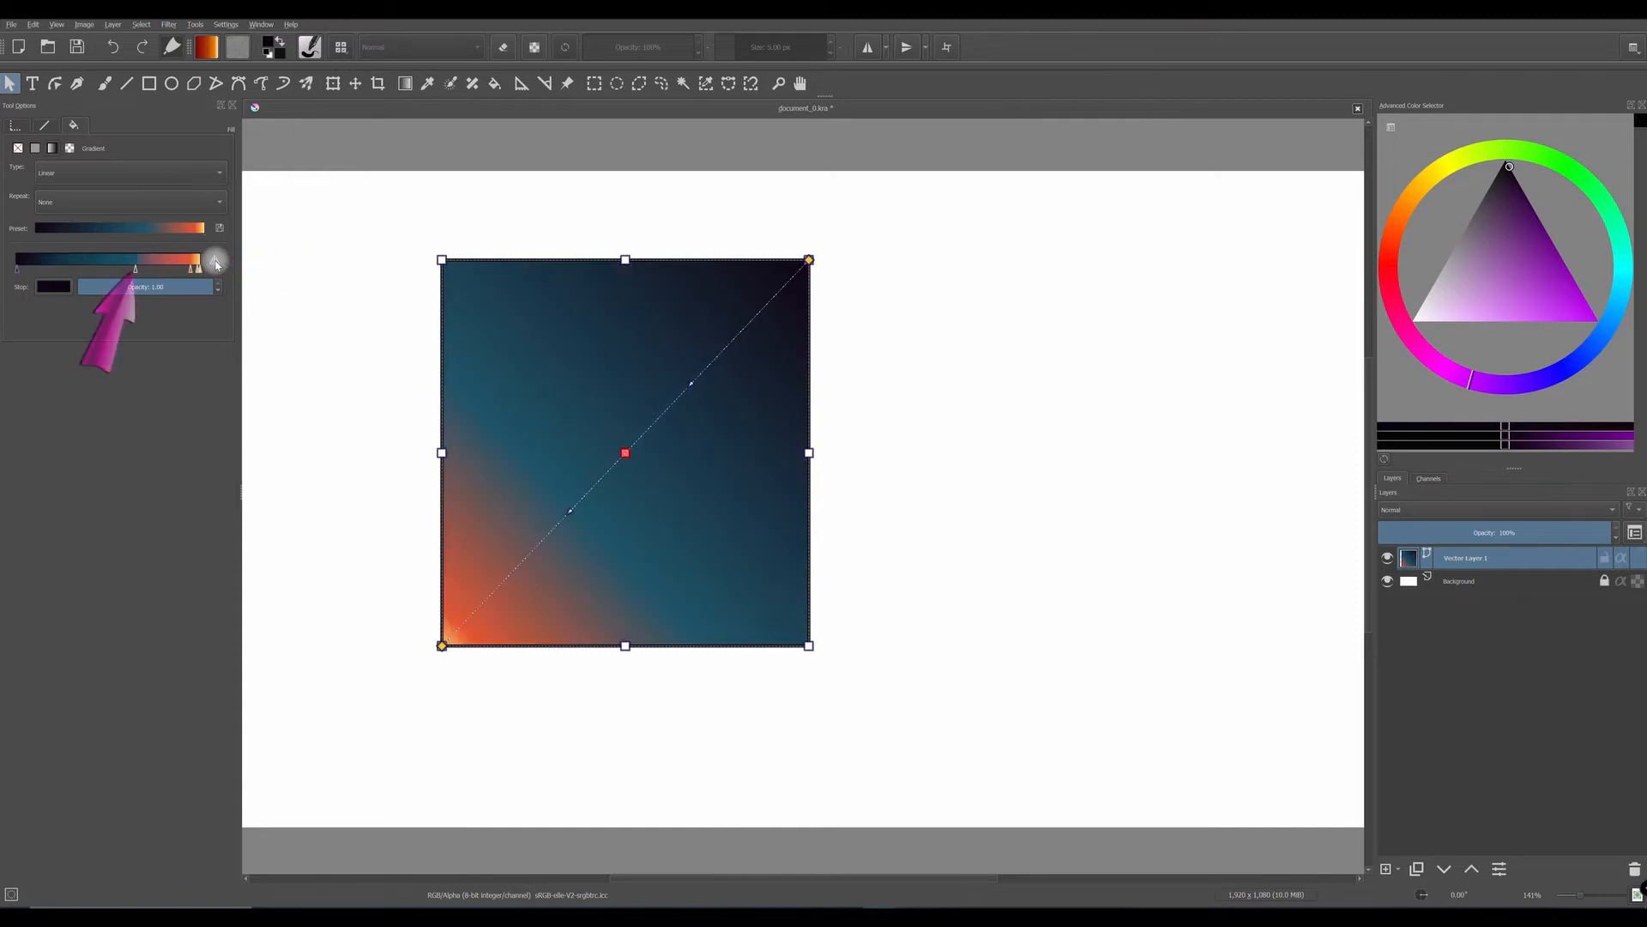
- Move the gradient's teal stop toward the dark end and change its color to bright green
click(137, 272)
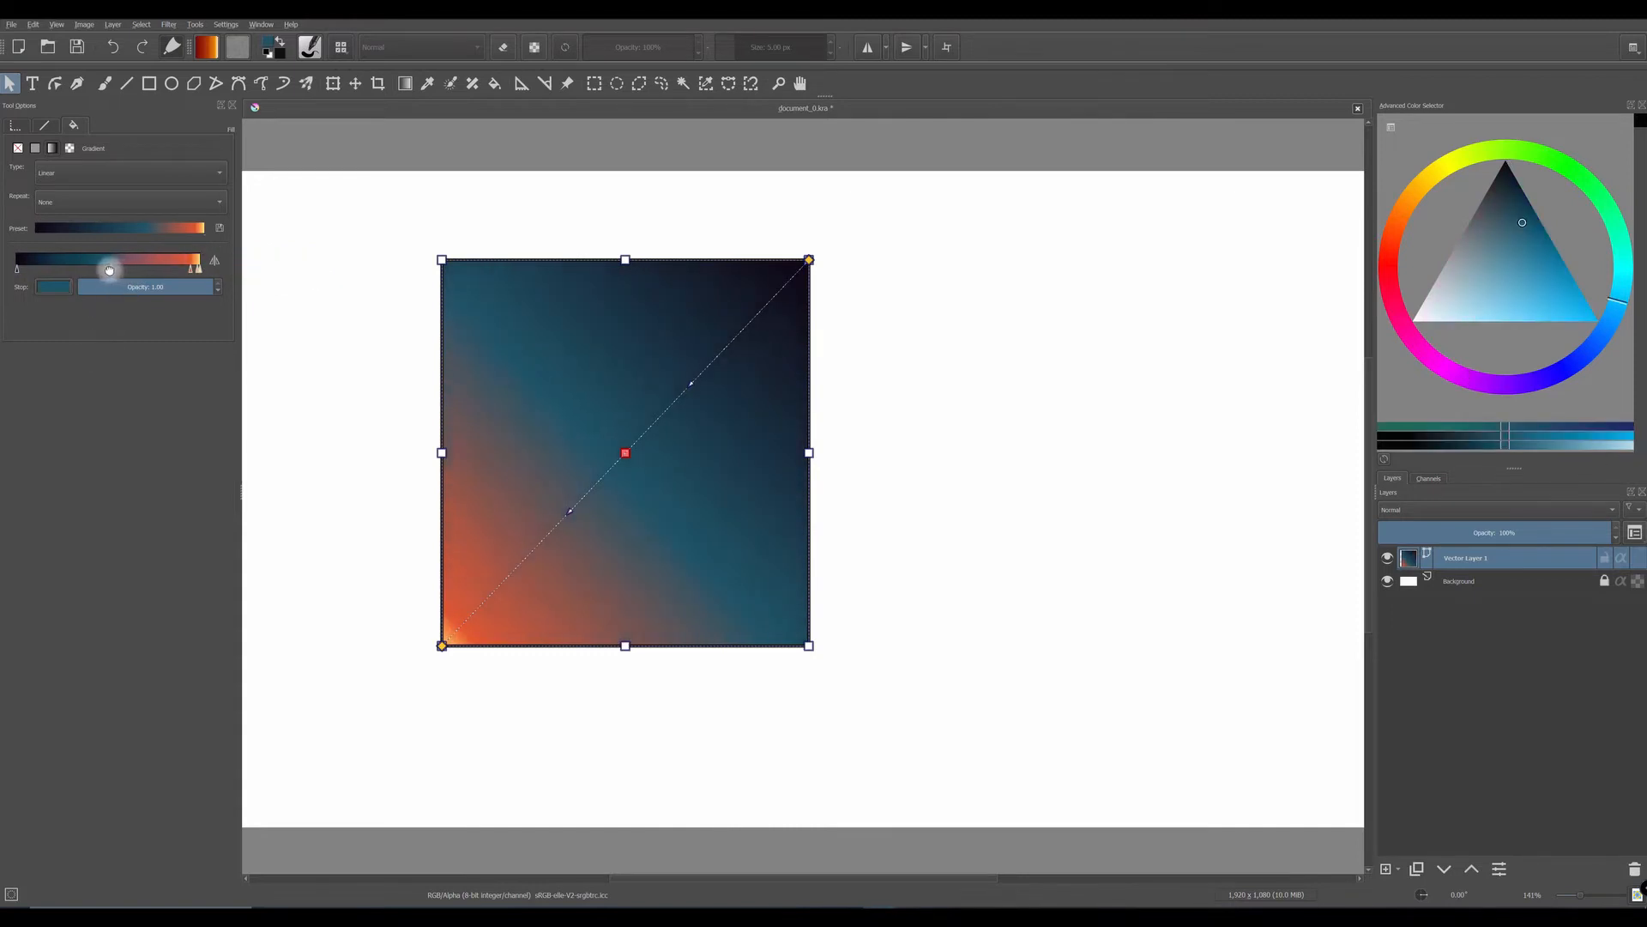
drag(109, 270, 70, 272)
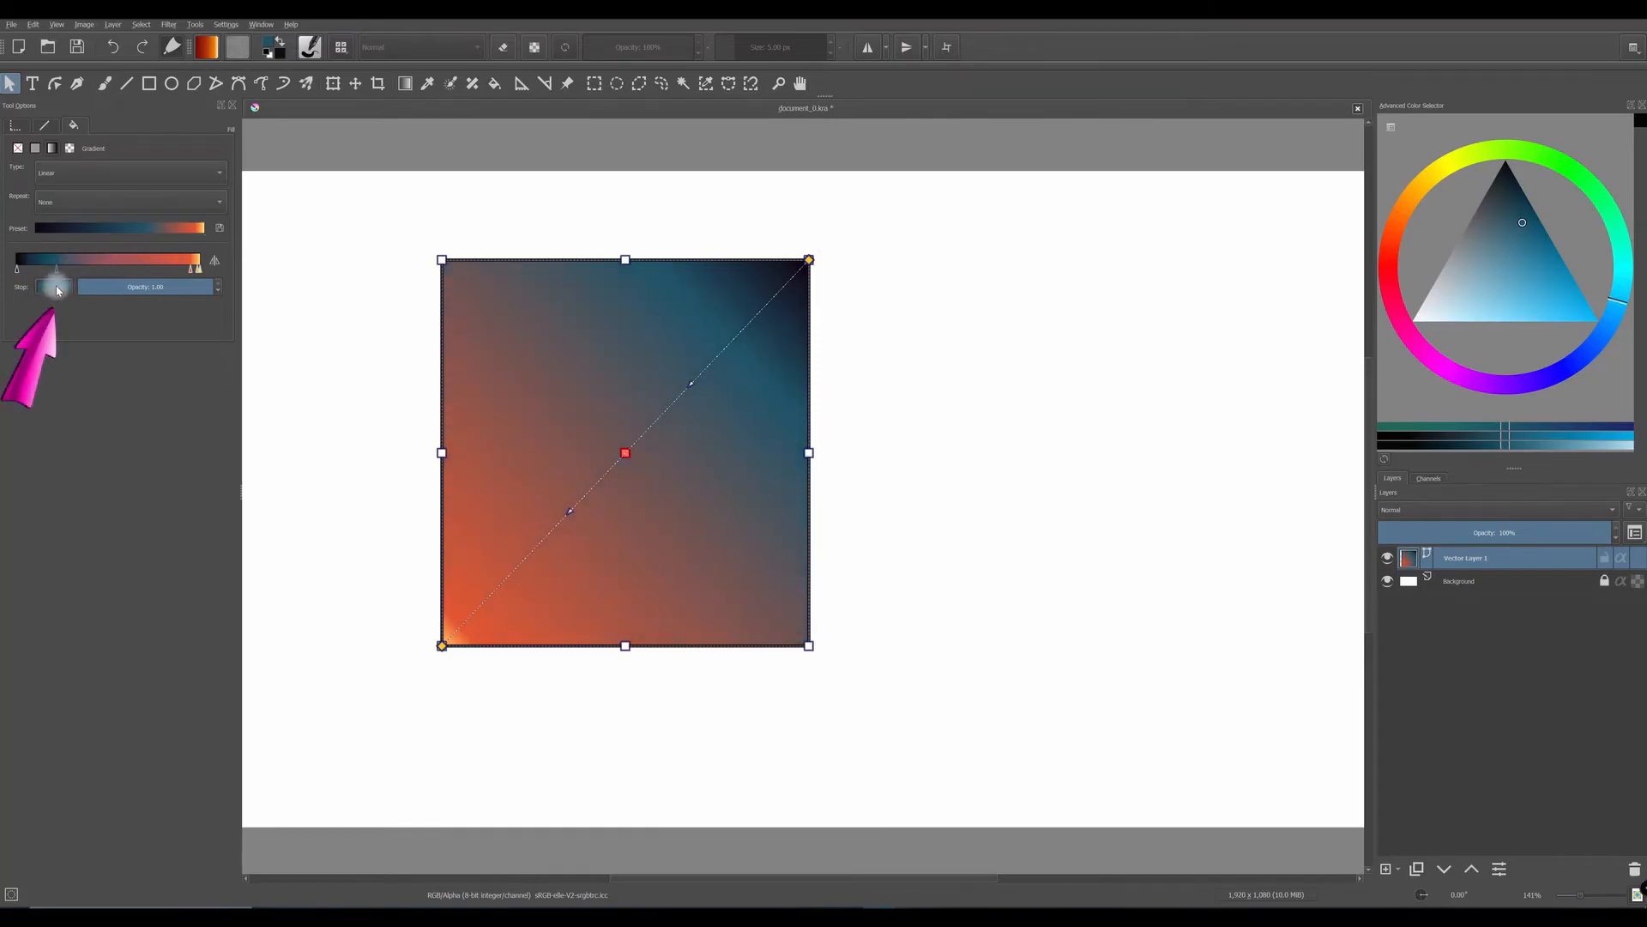
click(53, 286)
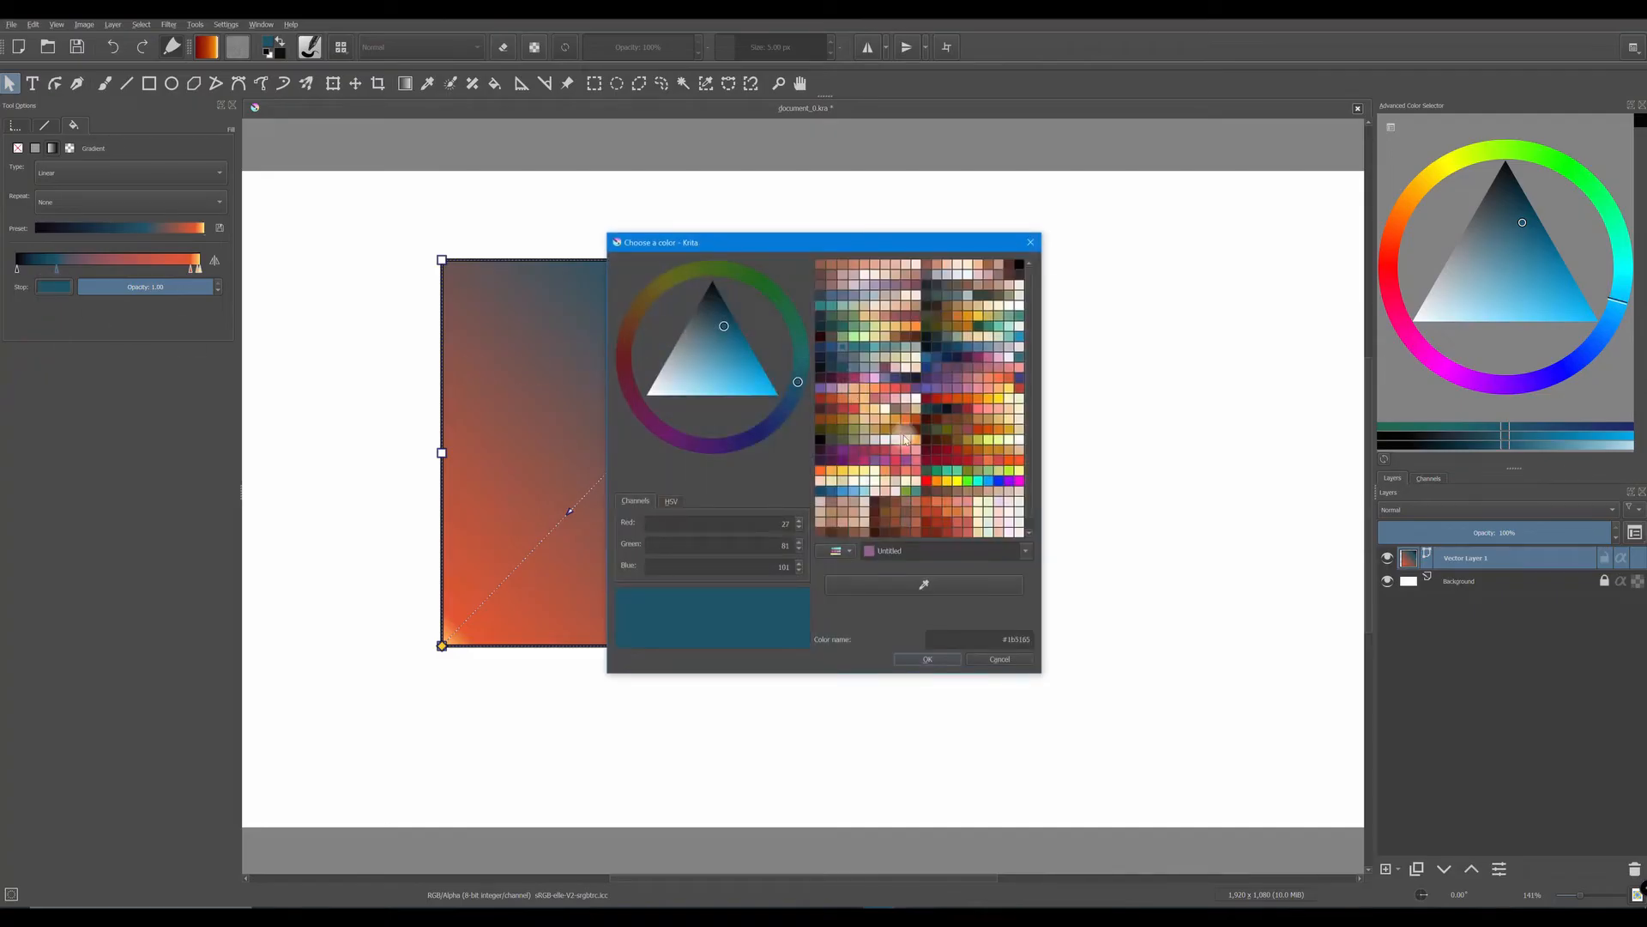
click(967, 484)
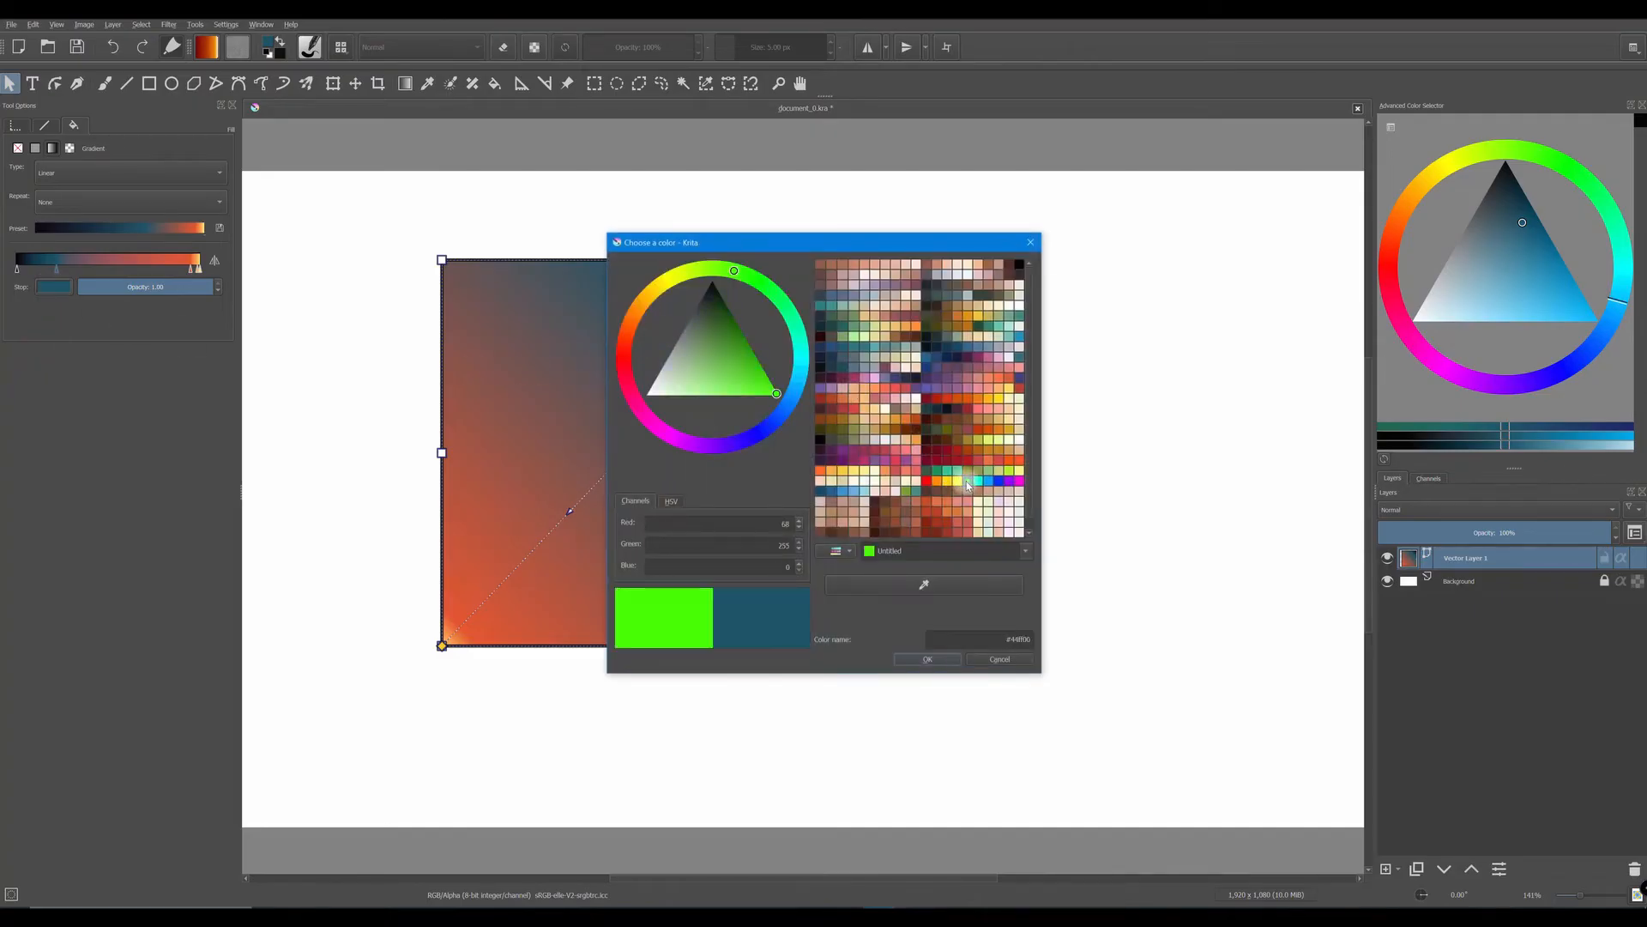
click(928, 659)
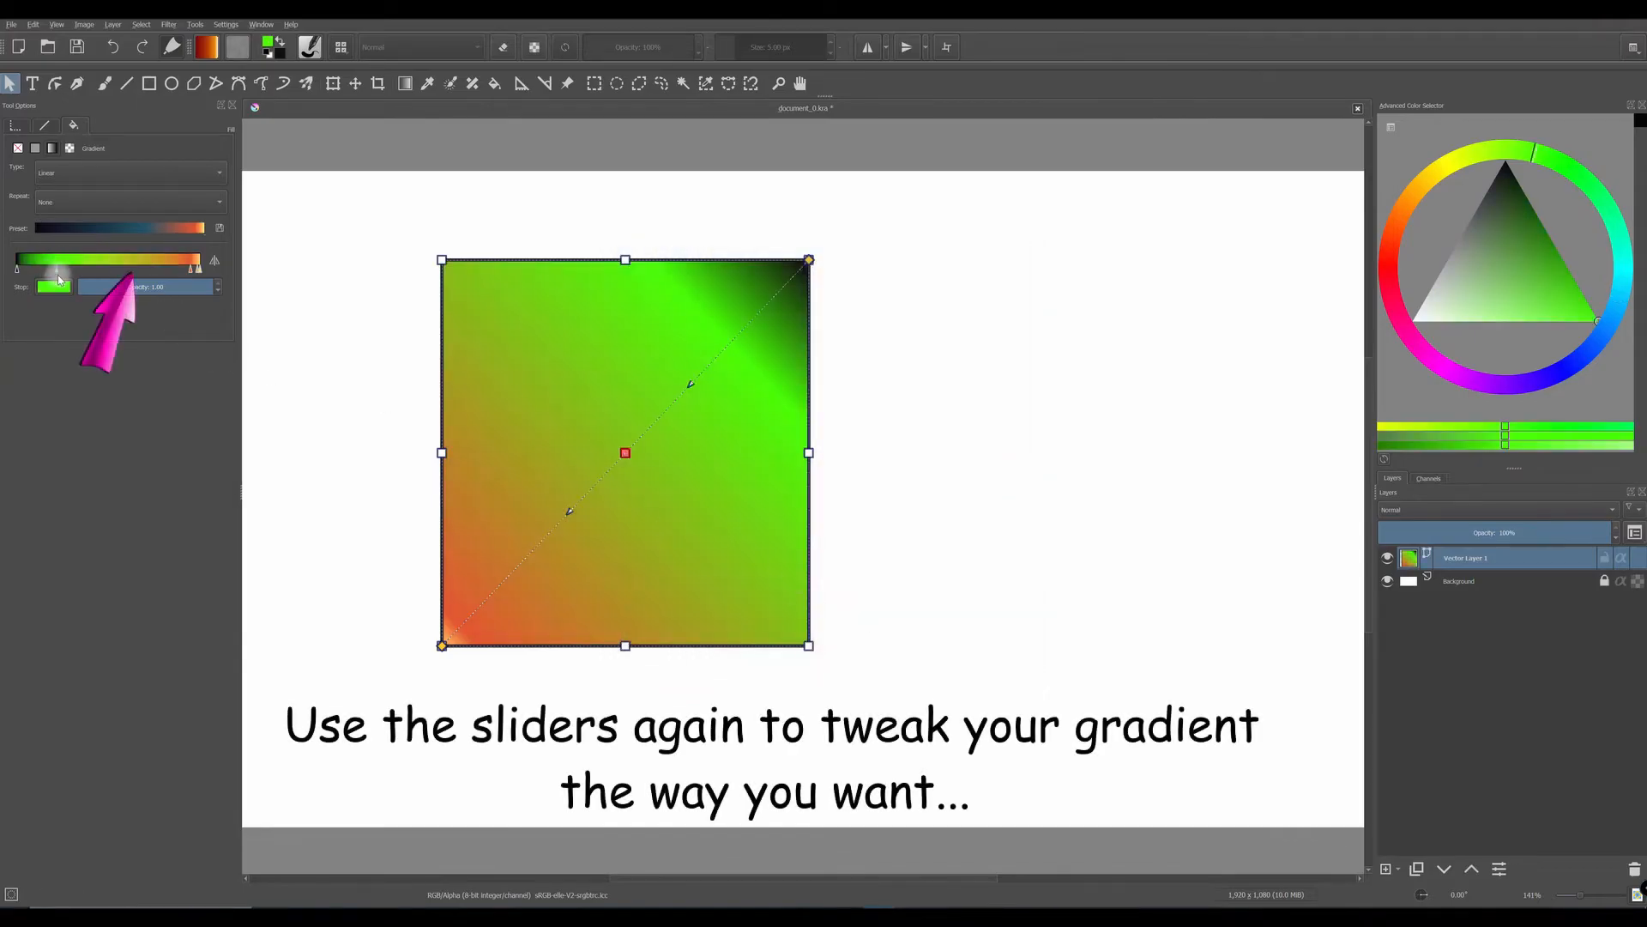
- Shift the green gradient stop closer to the dark end and adjust the orange stop near the other end
mouse_move(62, 272)
mouse_down()
mouse_move(81, 273)
mouse_move(39, 277)
mouse_up()
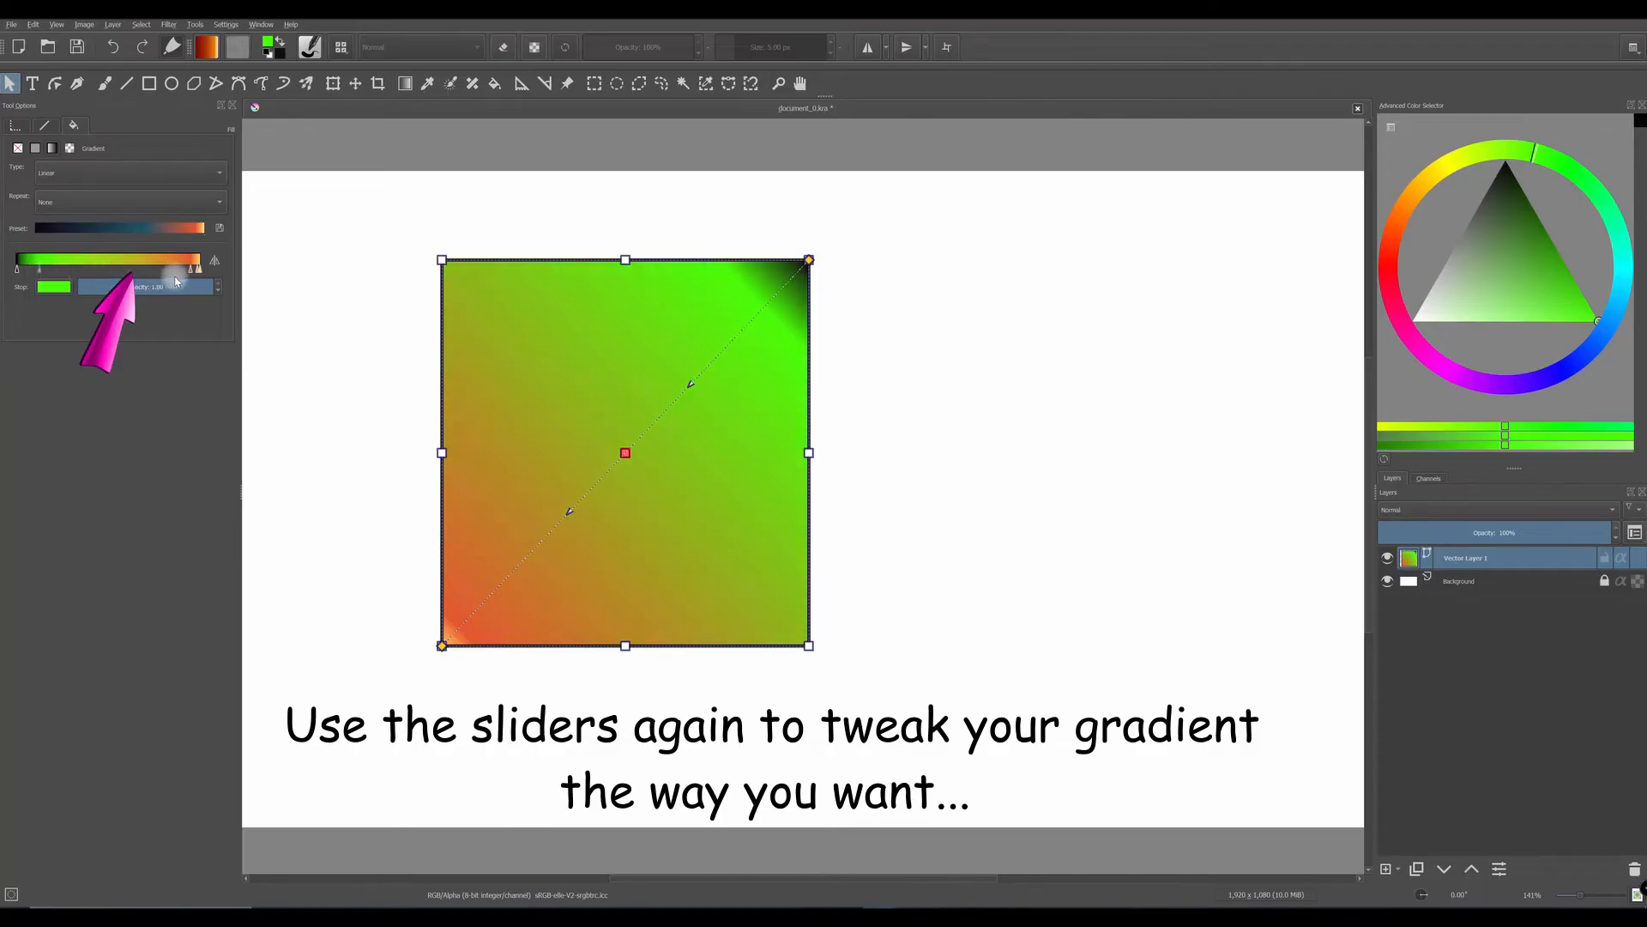
mouse_move(191, 268)
mouse_down()
mouse_move(101, 271)
mouse_move(180, 287)
mouse_move(113, 286)
mouse_move(196, 288)
mouse_up()
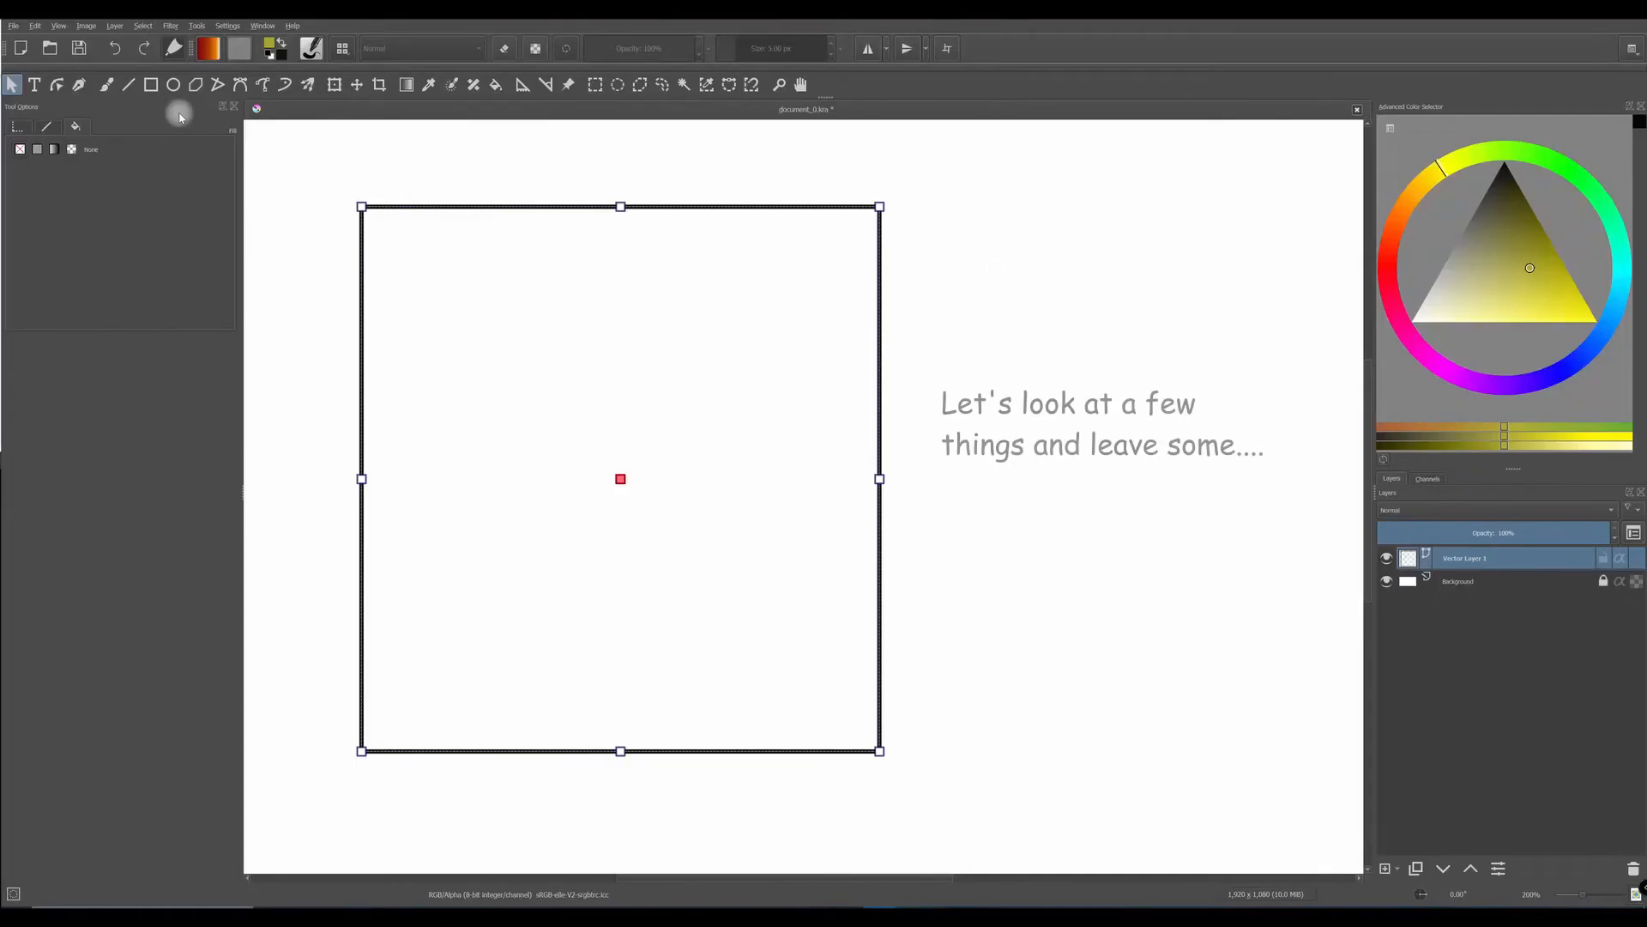
- Round the unfilled square's corners to a radius of about 85 px with the Edit Shapes tool
click(56, 85)
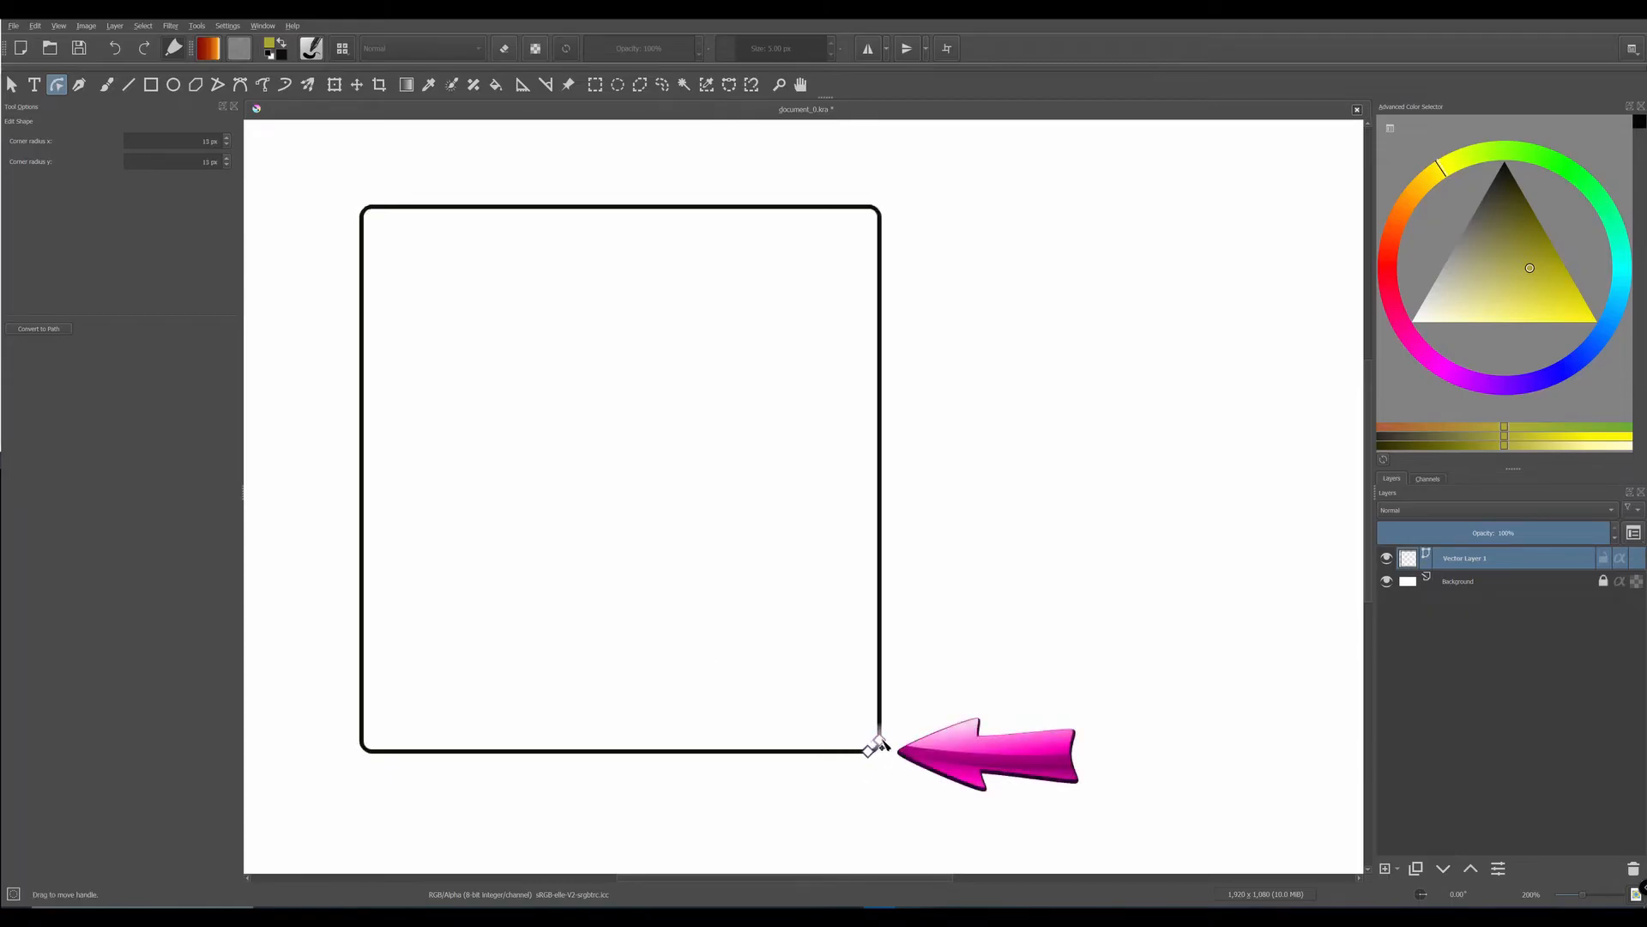
drag(881, 743, 885, 680)
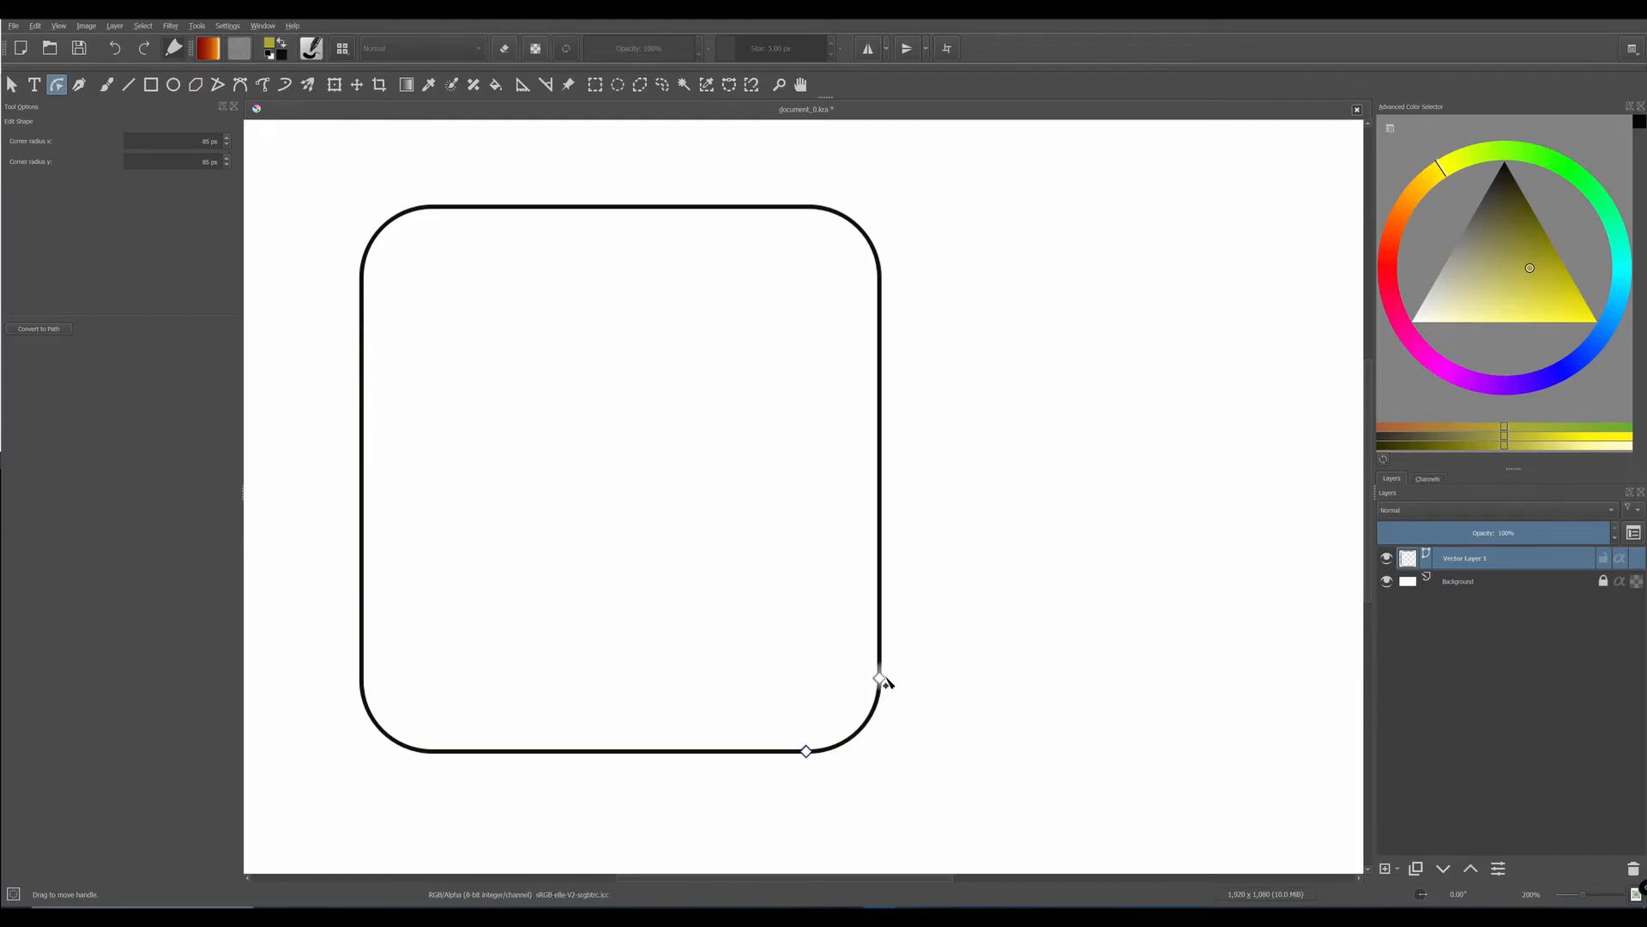
- Remove nearly all of the square's corner rounding and convert the square to a path
drag(884, 678, 877, 748)
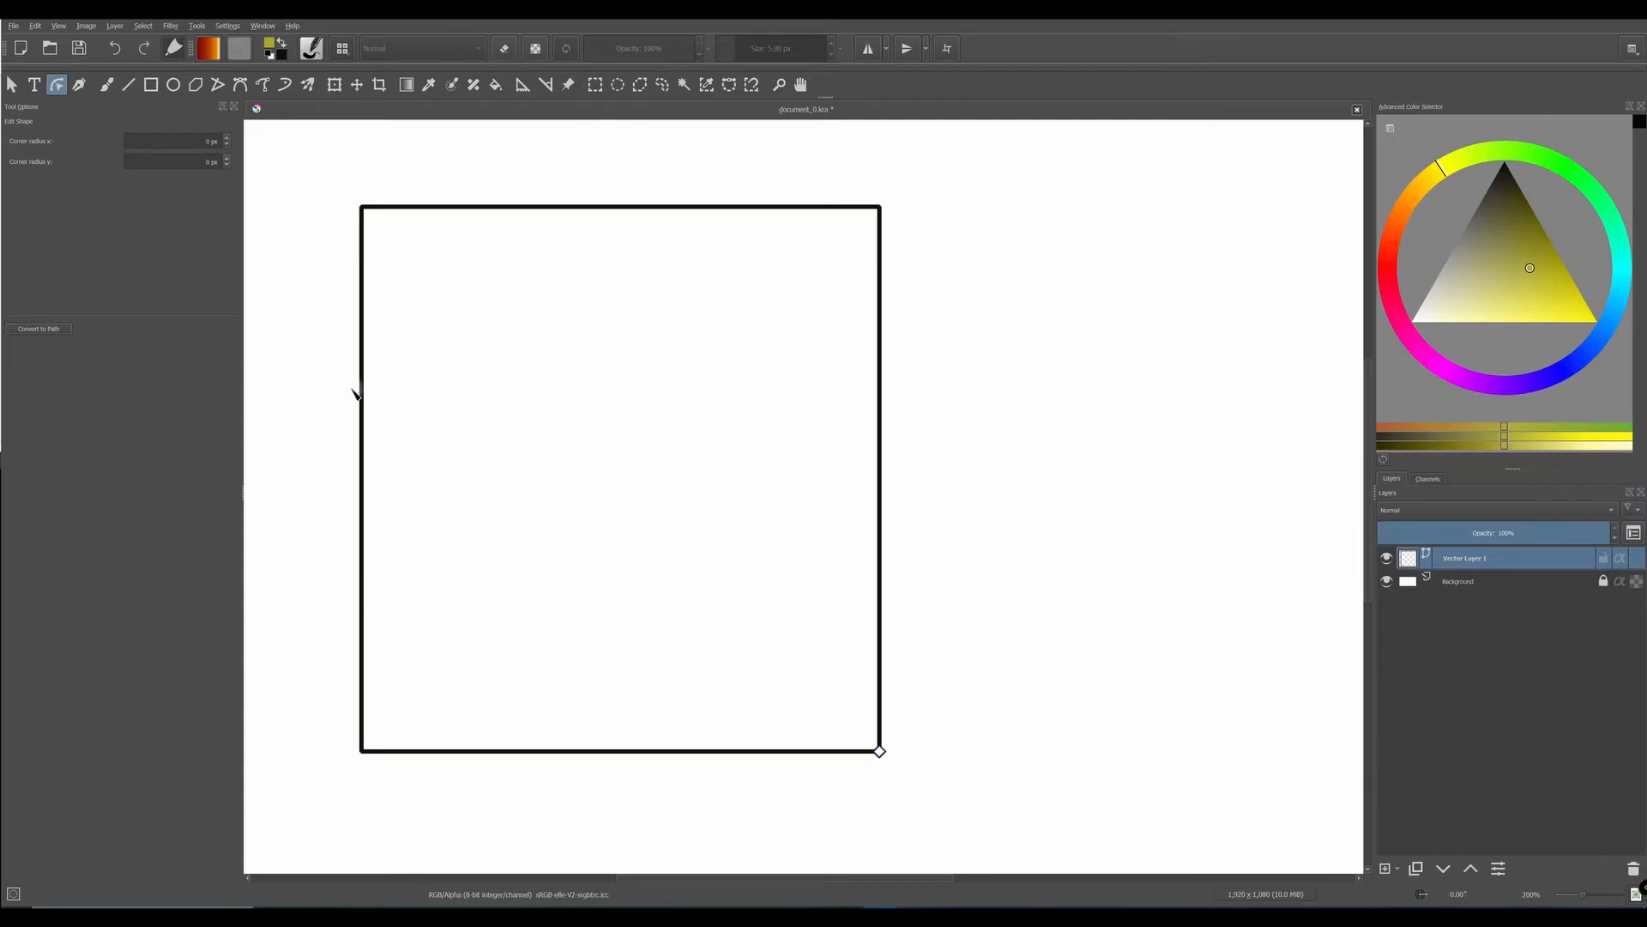
click(46, 328)
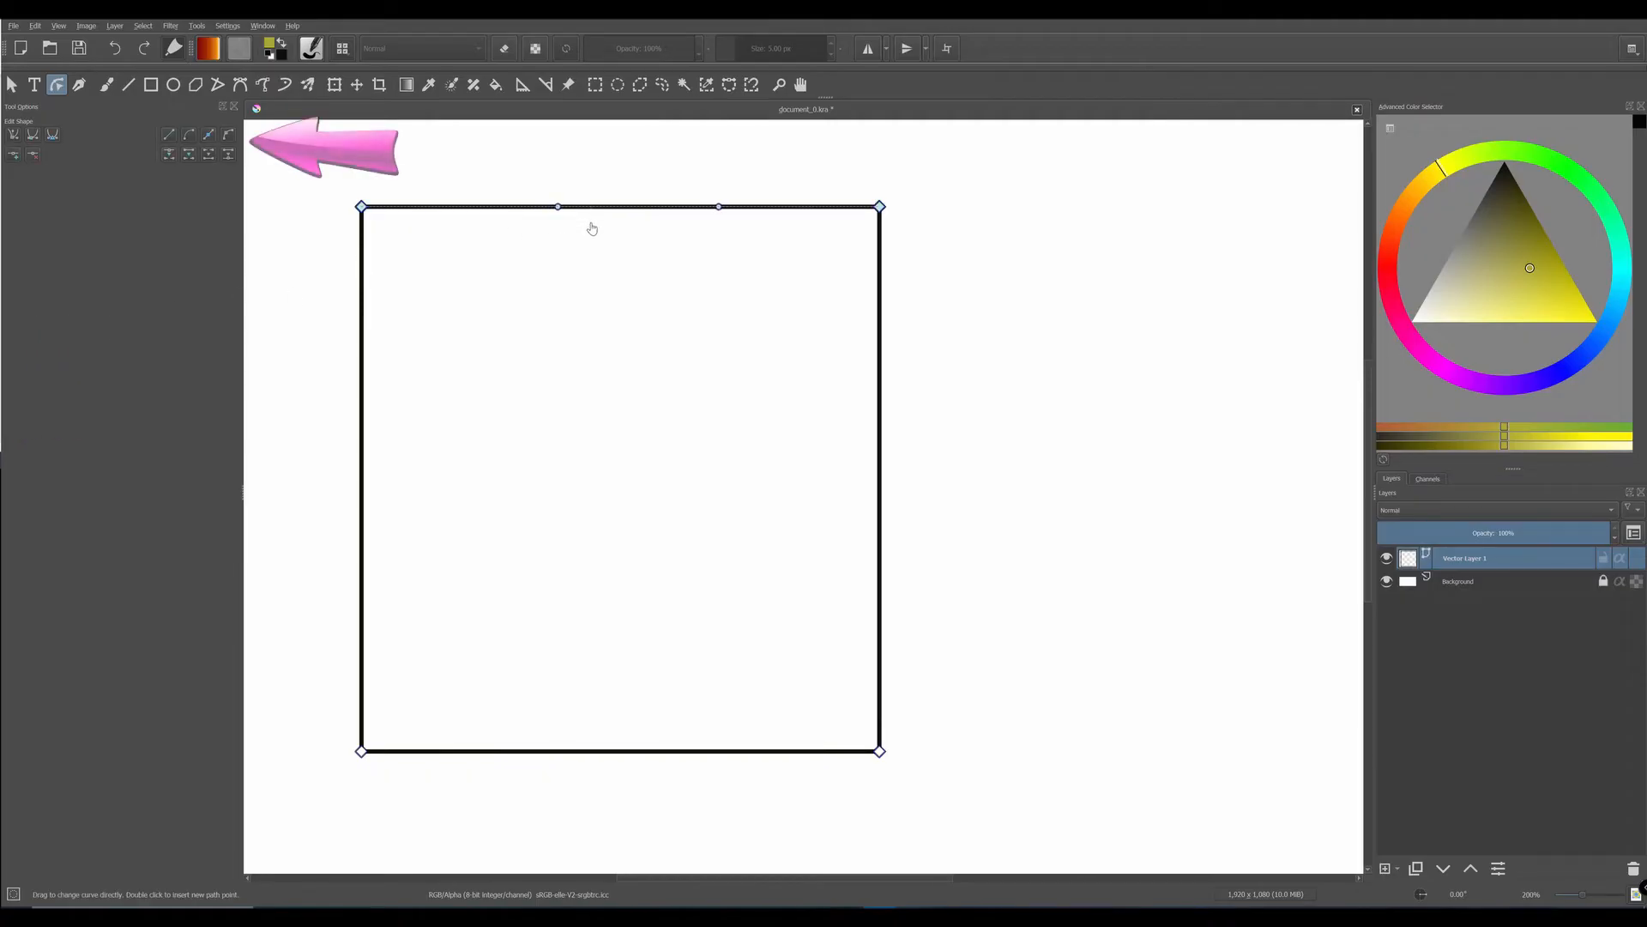
- Bend the path's top edge into a shallow wave by pulling its left curve handle down and its right one up
double_click(566, 208)
drag(567, 209, 560, 314)
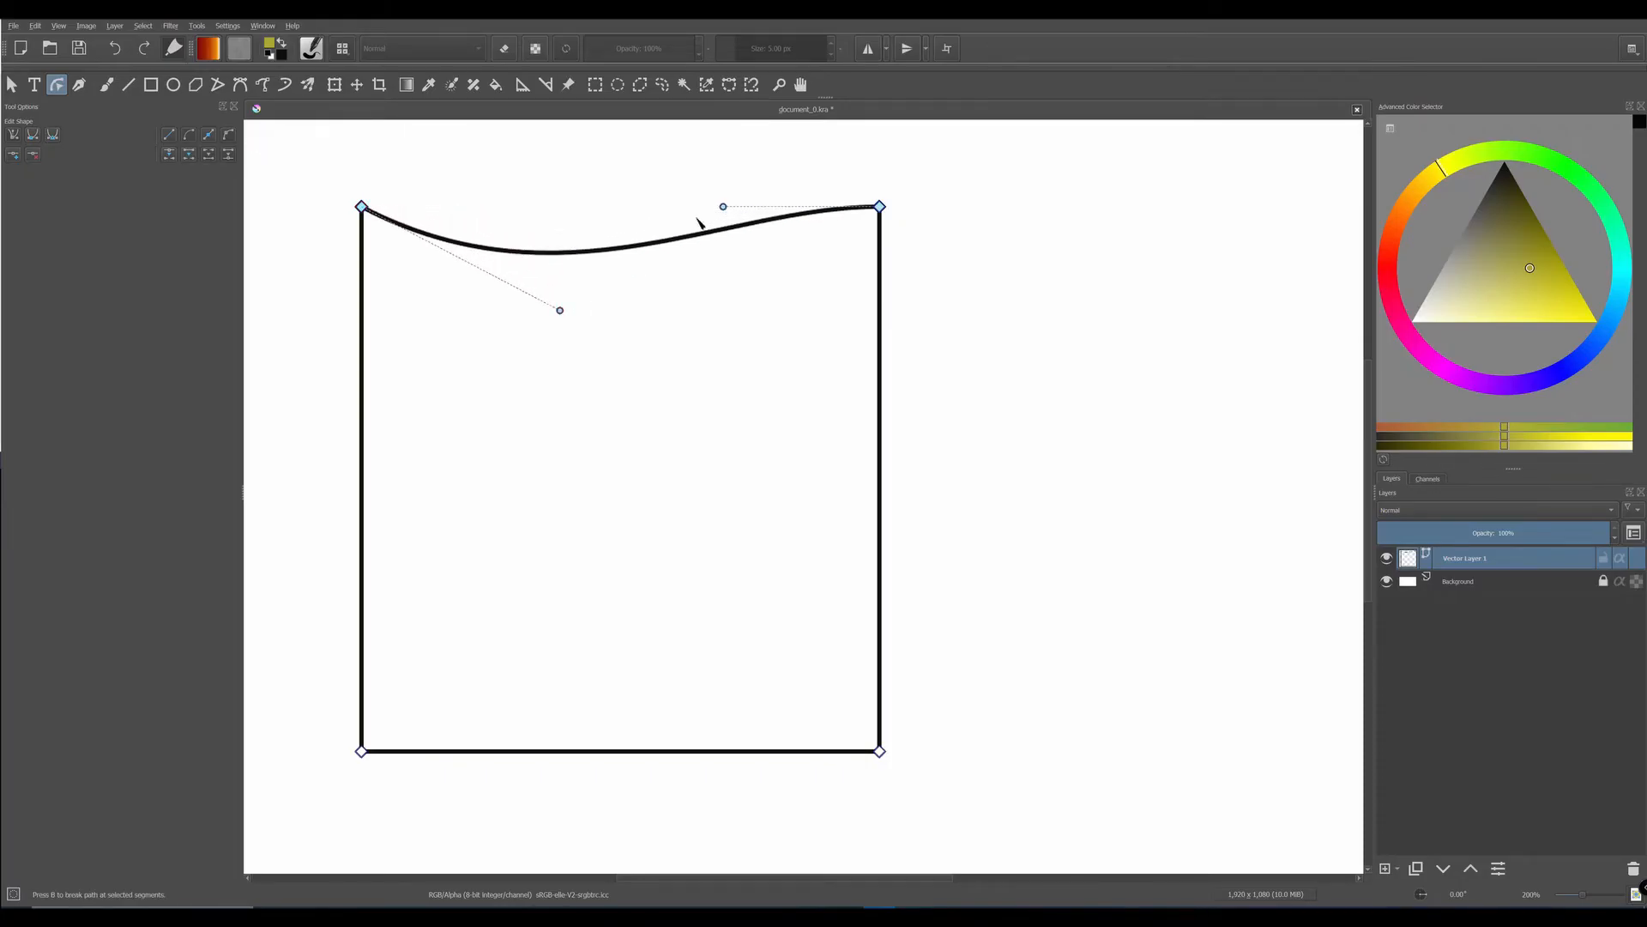
drag(725, 206, 755, 173)
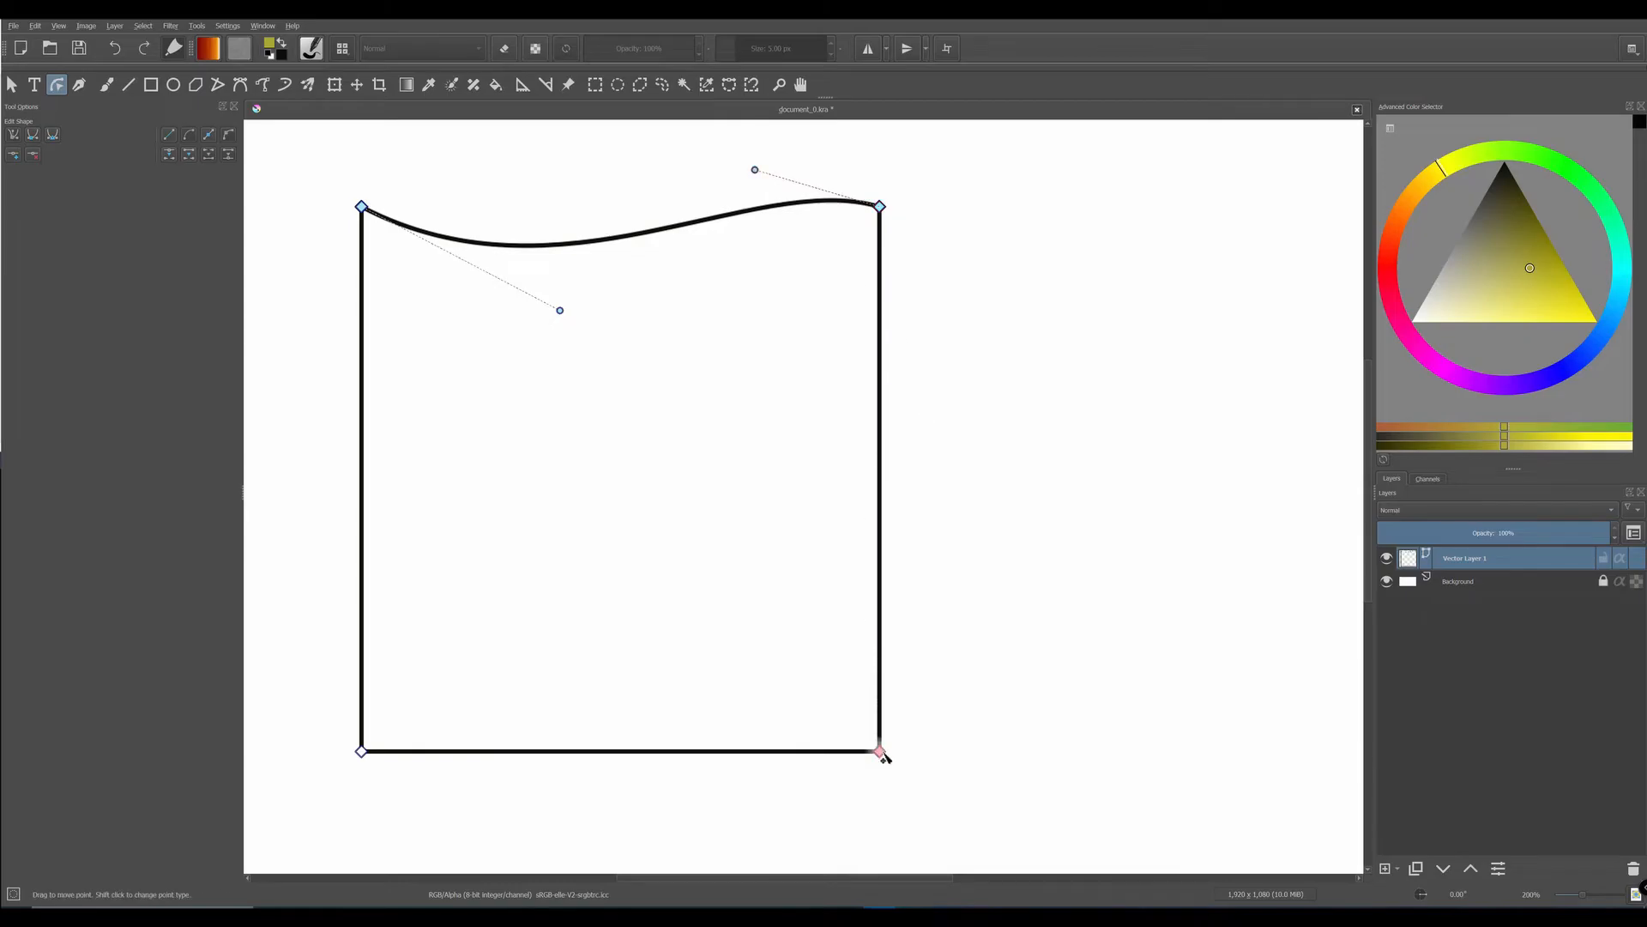
- Pull the path's two lower corner nodes inward to turn the square into a roughly triangular outline
drag(880, 751, 559, 515)
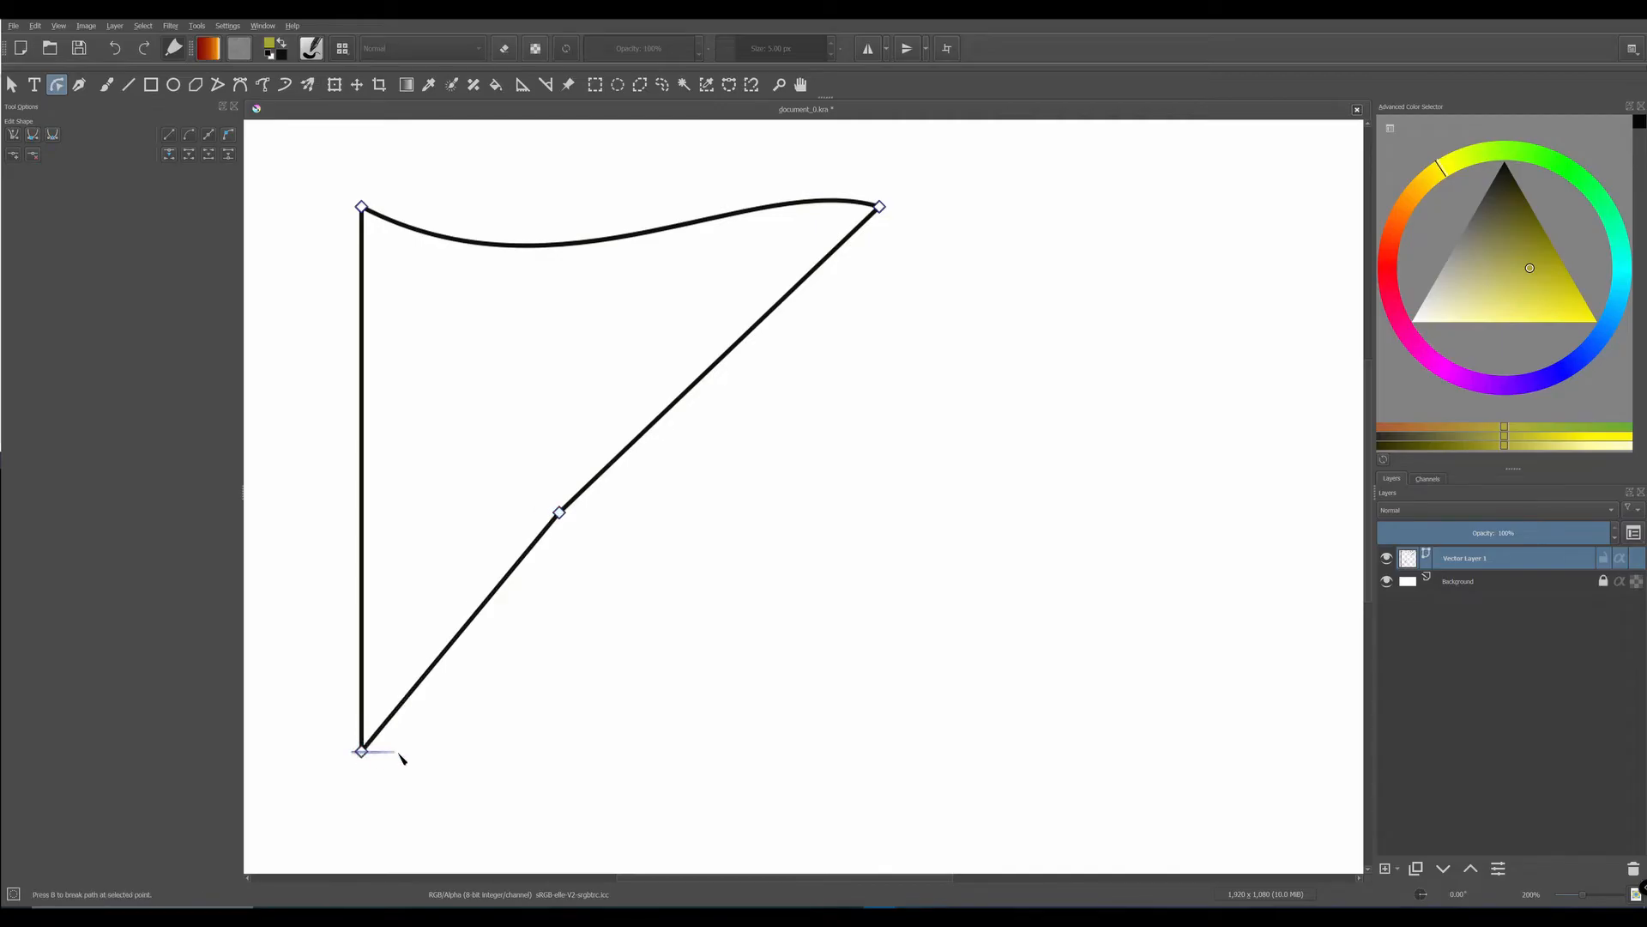
drag(363, 754, 474, 752)
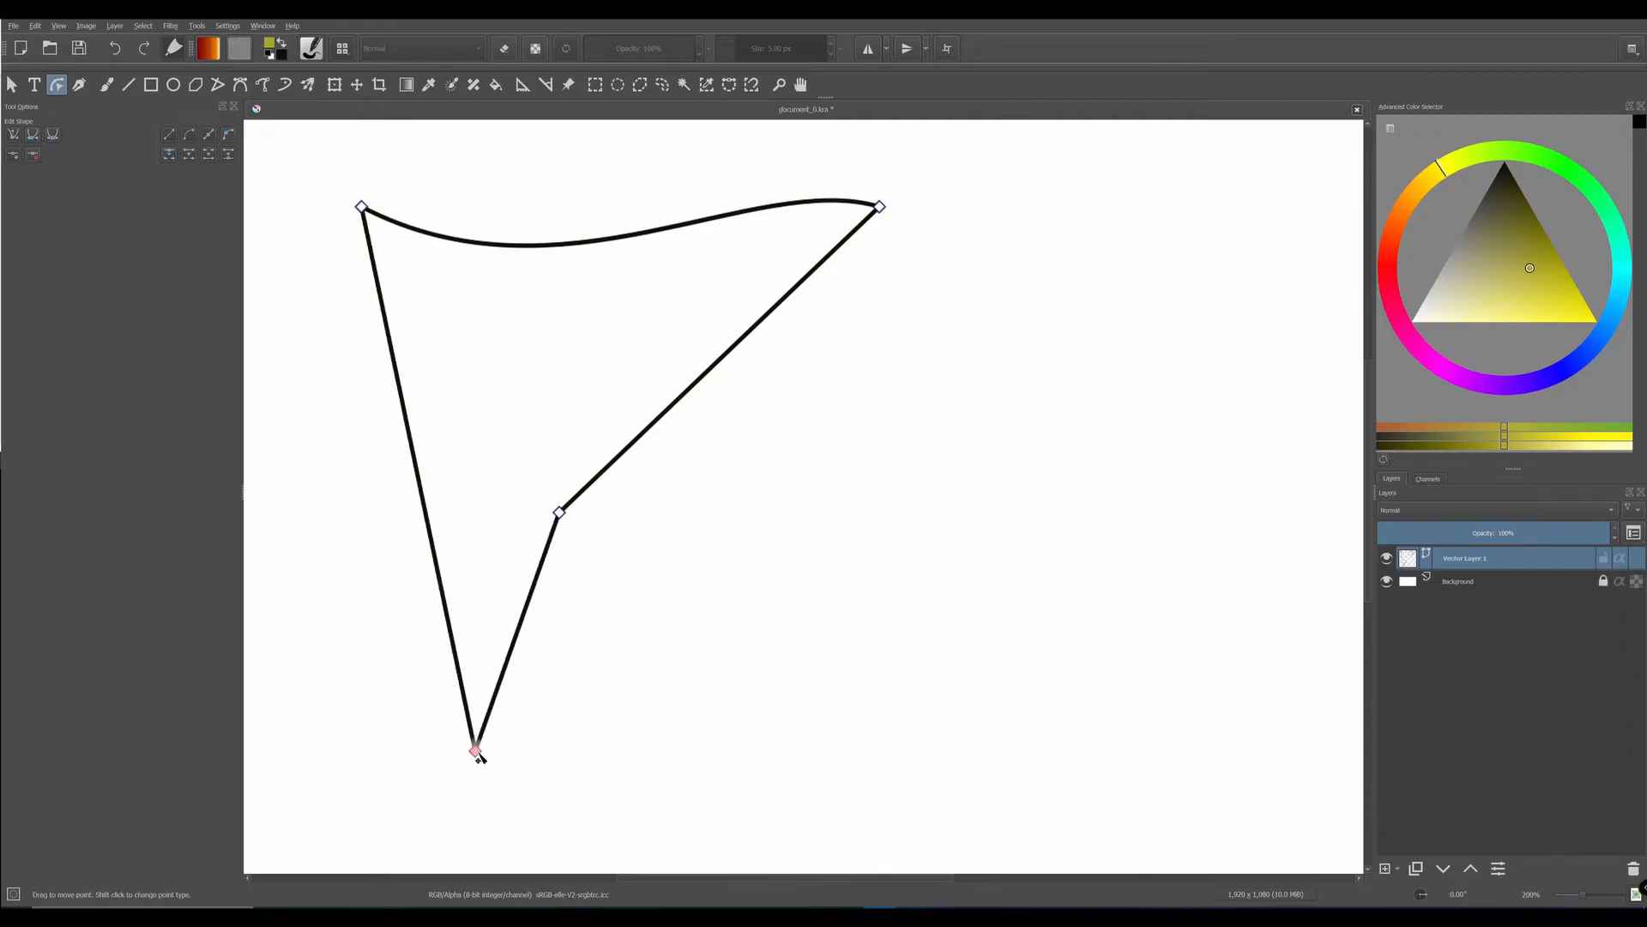
drag(562, 516, 616, 547)
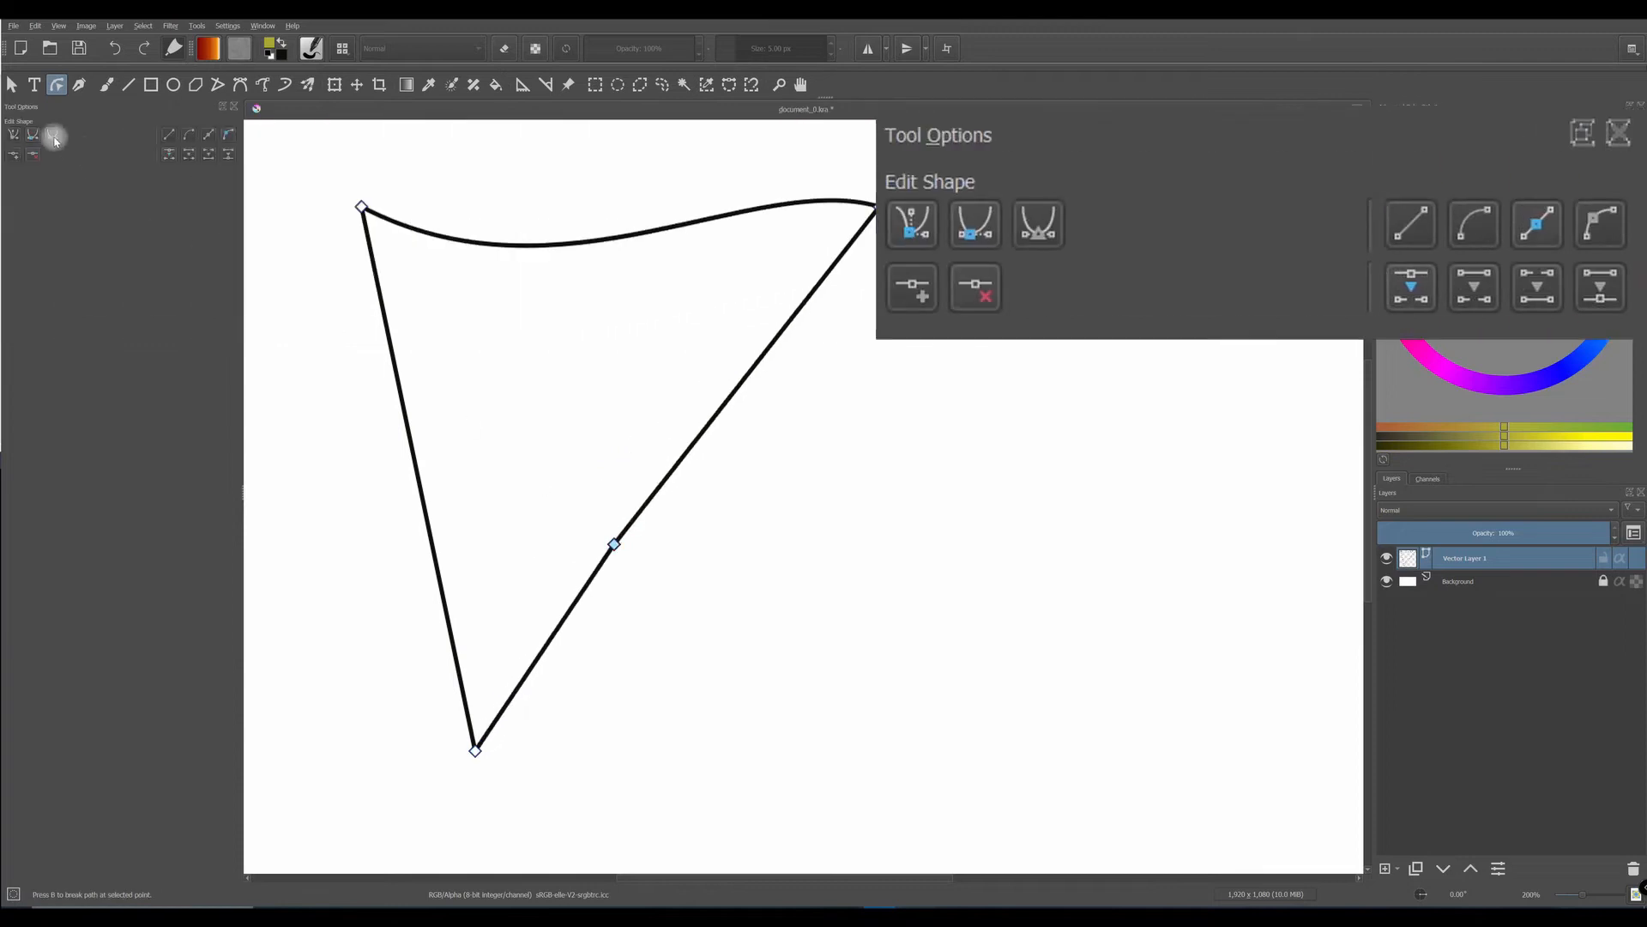
- Curve the outline through the middle node of its right side using the node's handles, and make that node a symmetric point
click(34, 135)
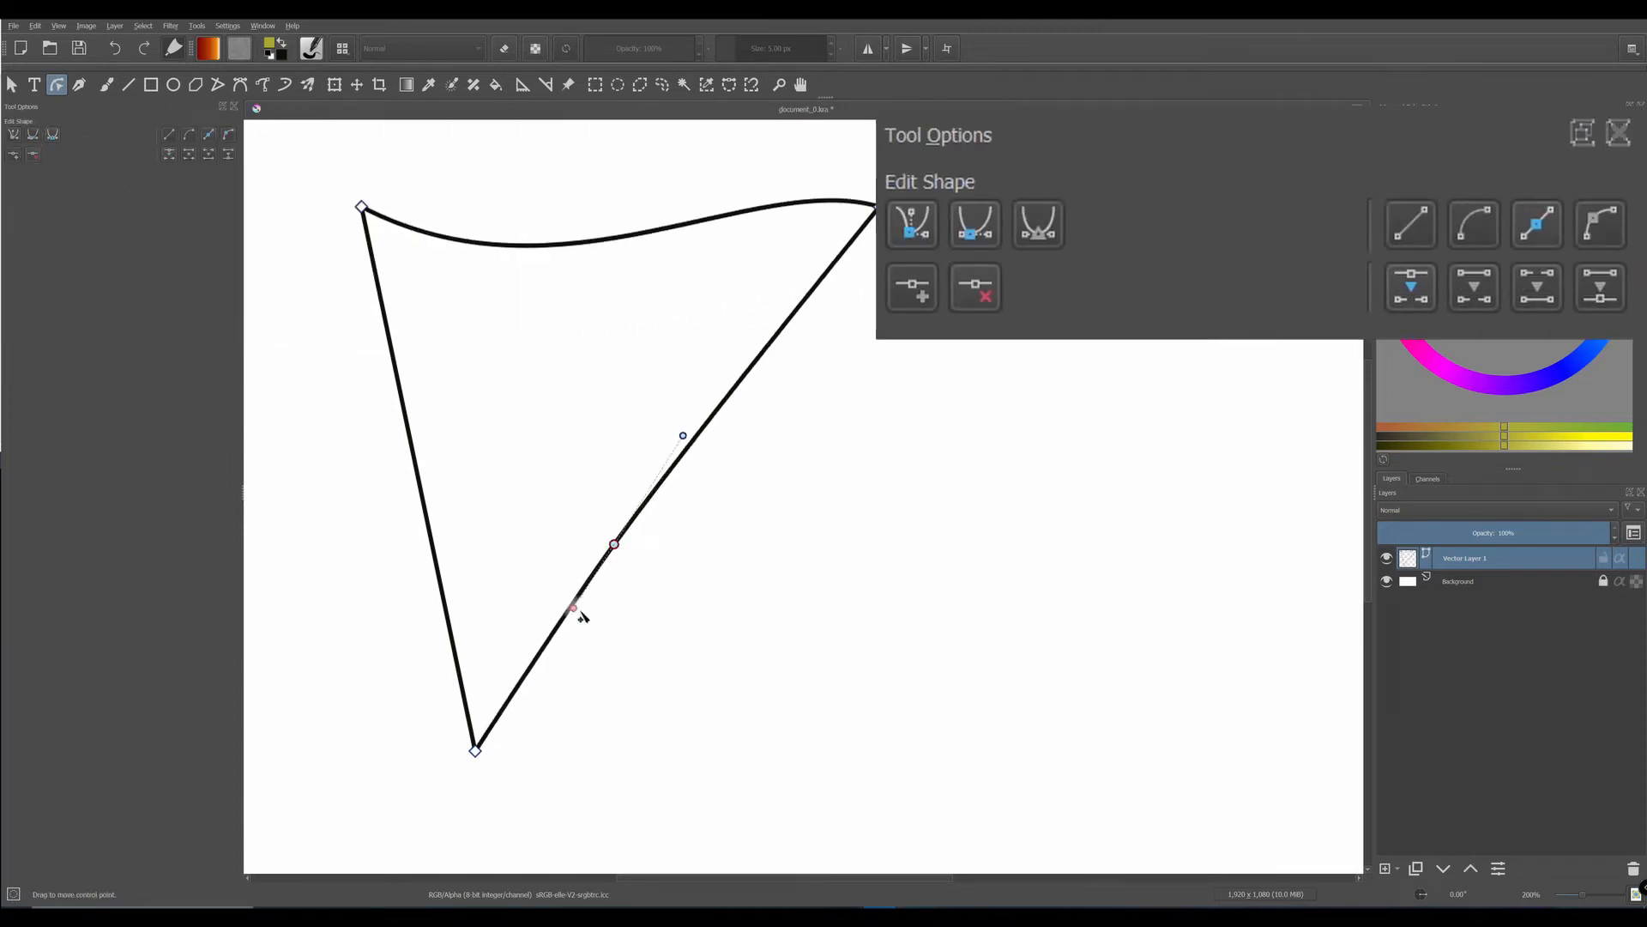
drag(580, 615, 644, 632)
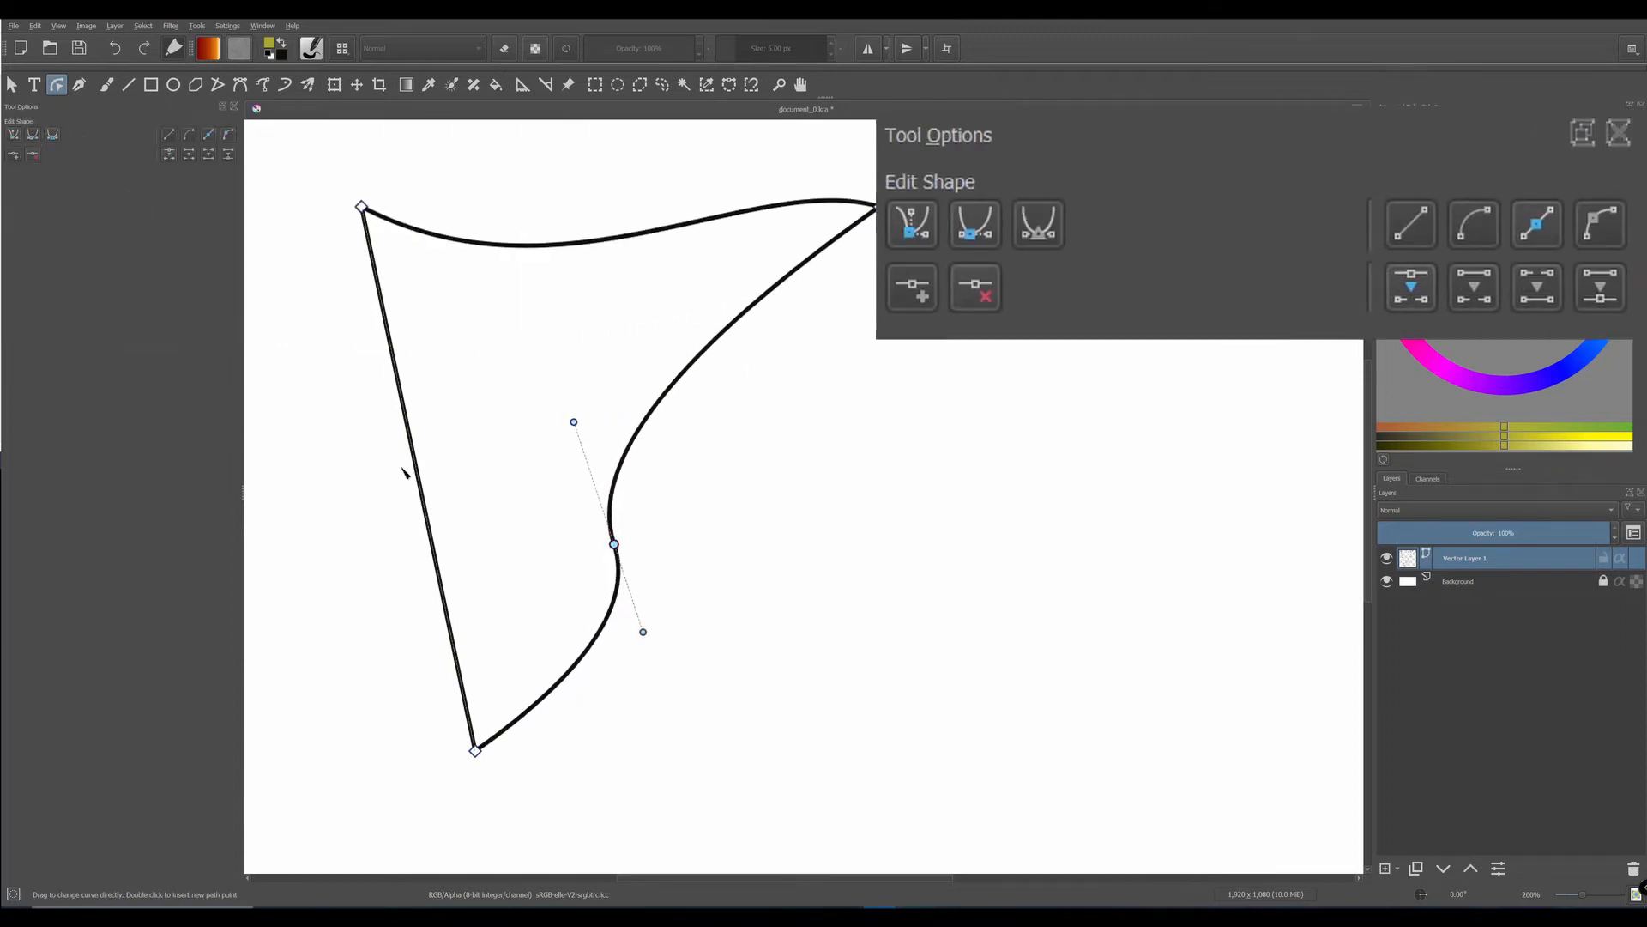
click(195, 135)
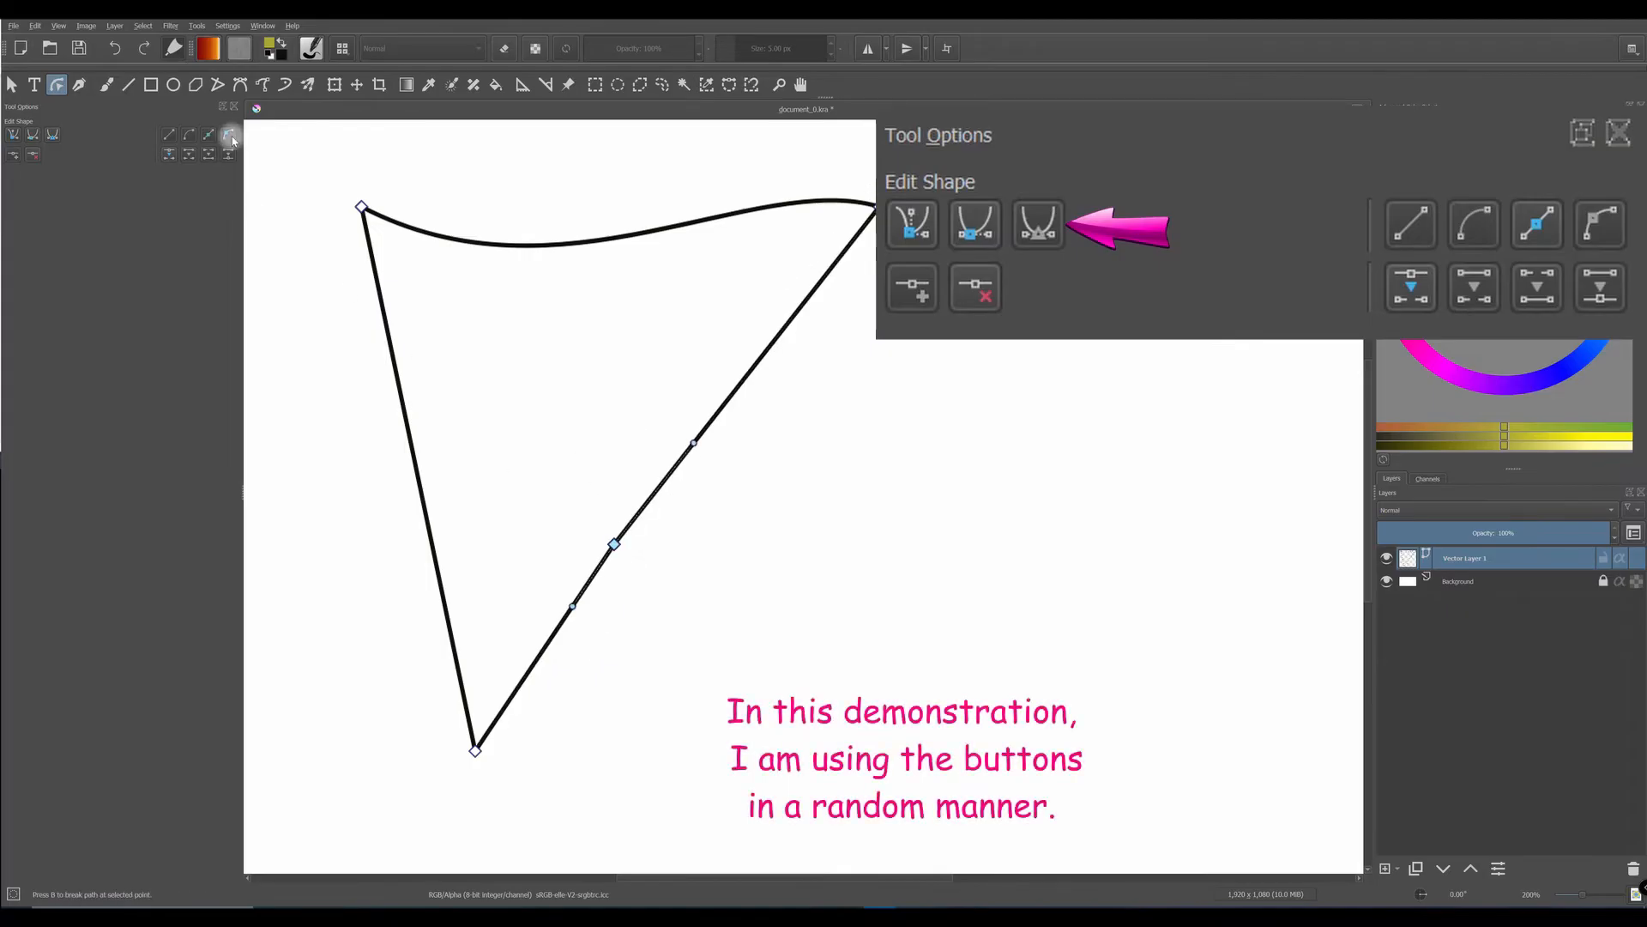
drag(697, 446, 579, 373)
drag(572, 606, 672, 630)
click(55, 134)
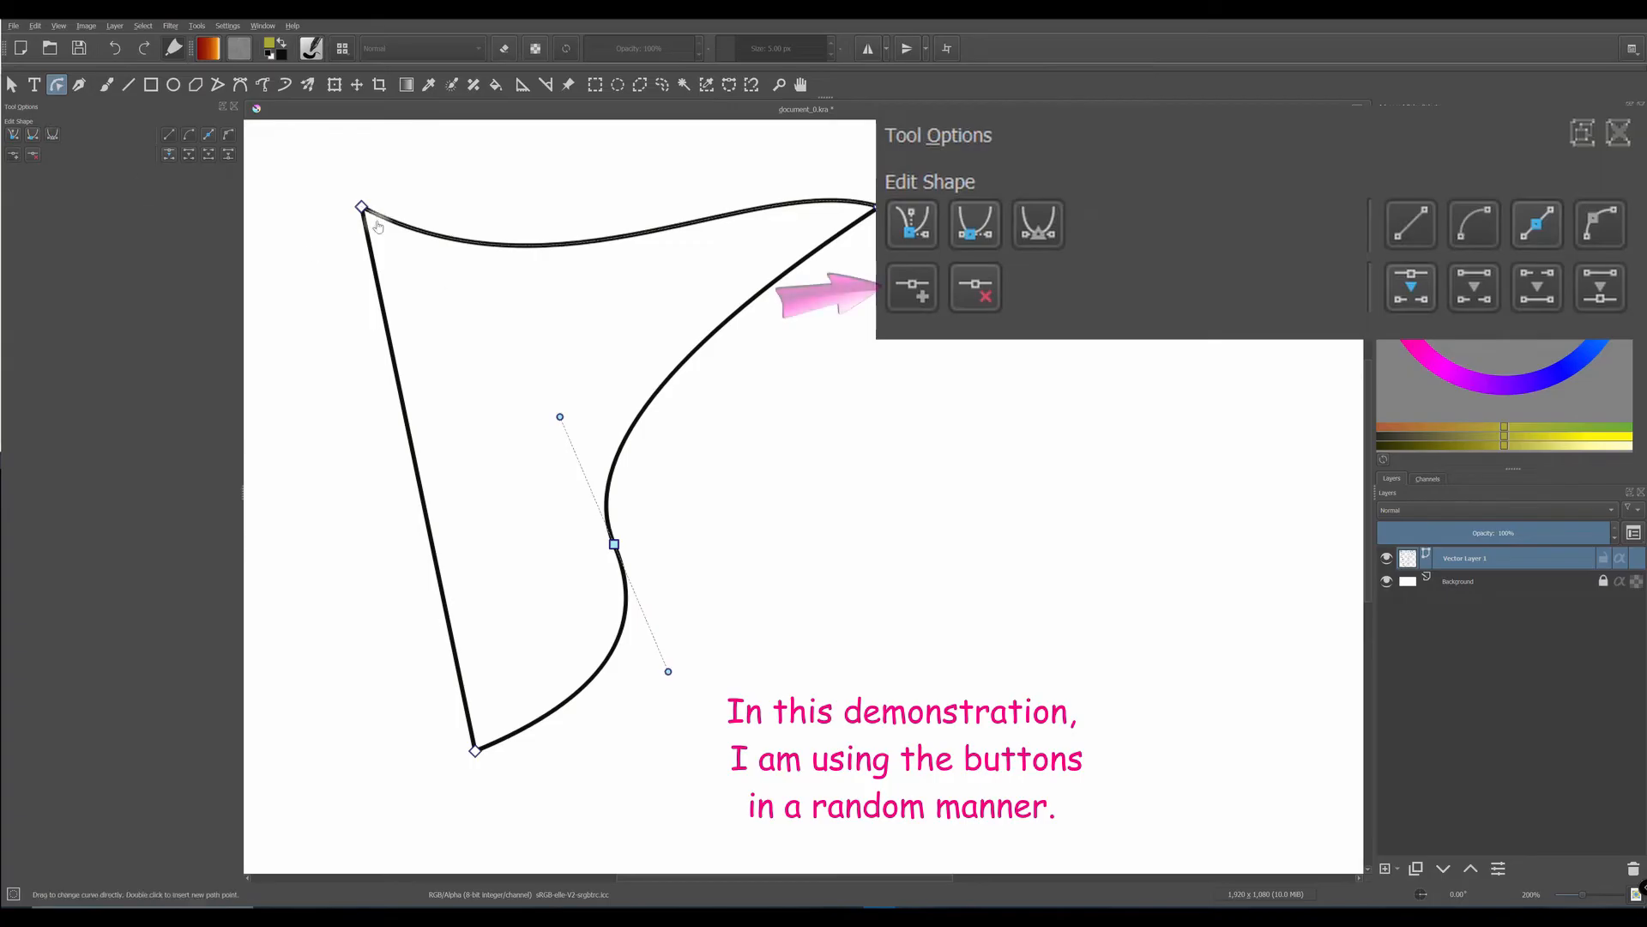
- Move the upper-left node slightly down, pull its handle, test the symmetric and corner types, and convert it to a line point
drag(361, 207, 335, 261)
drag(534, 368, 523, 158)
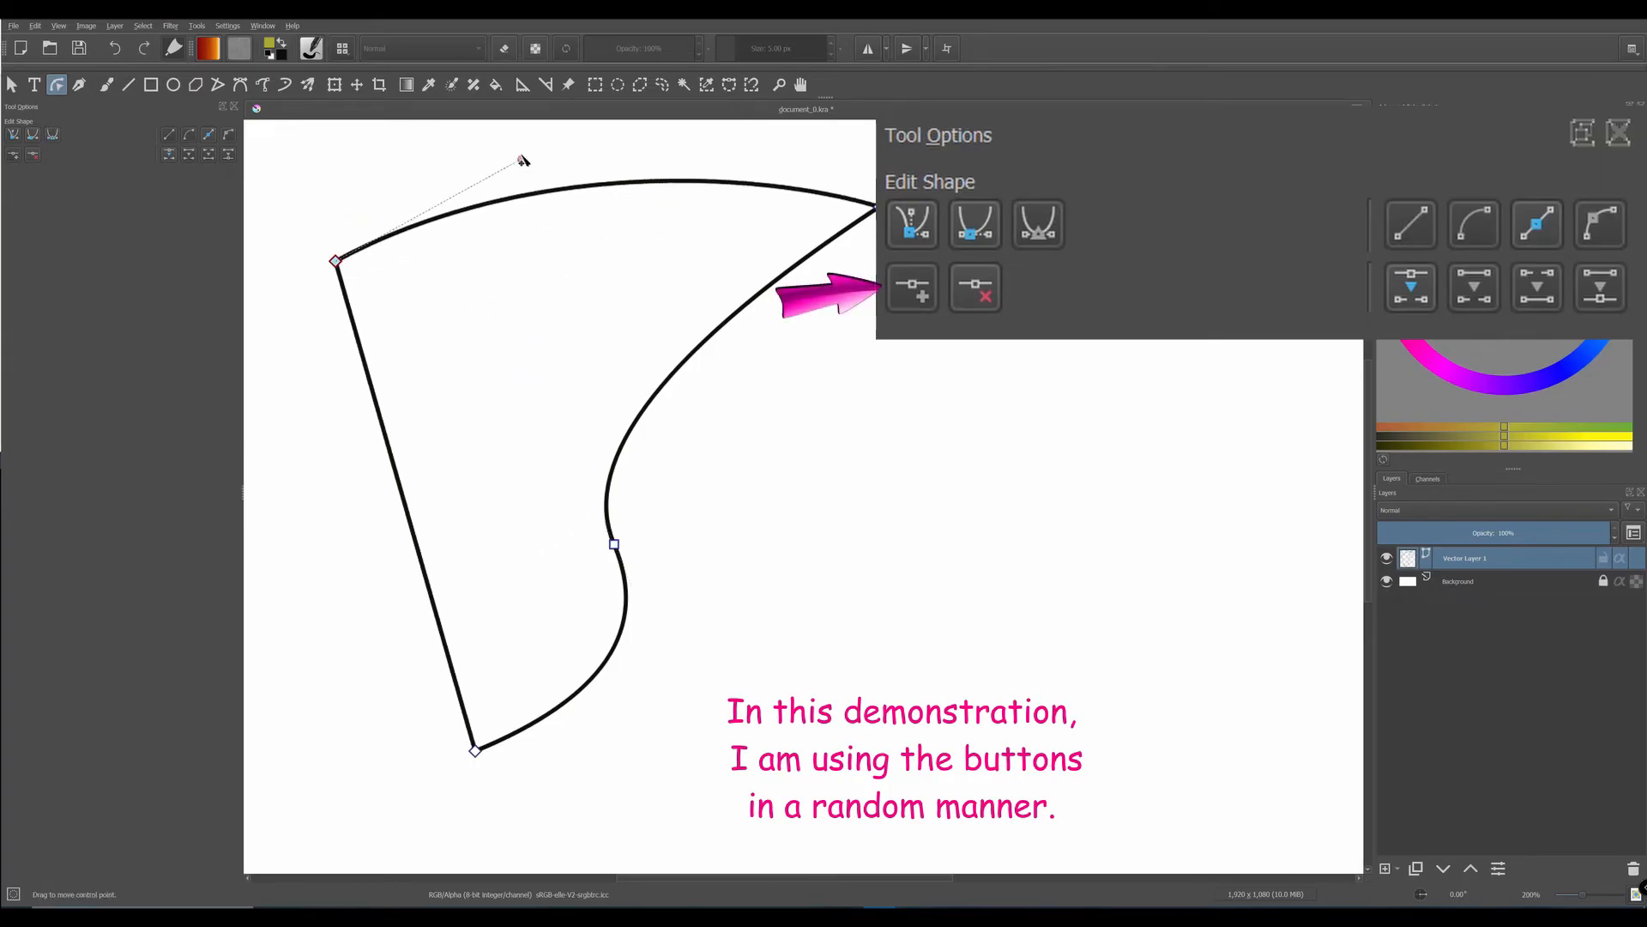
click(55, 135)
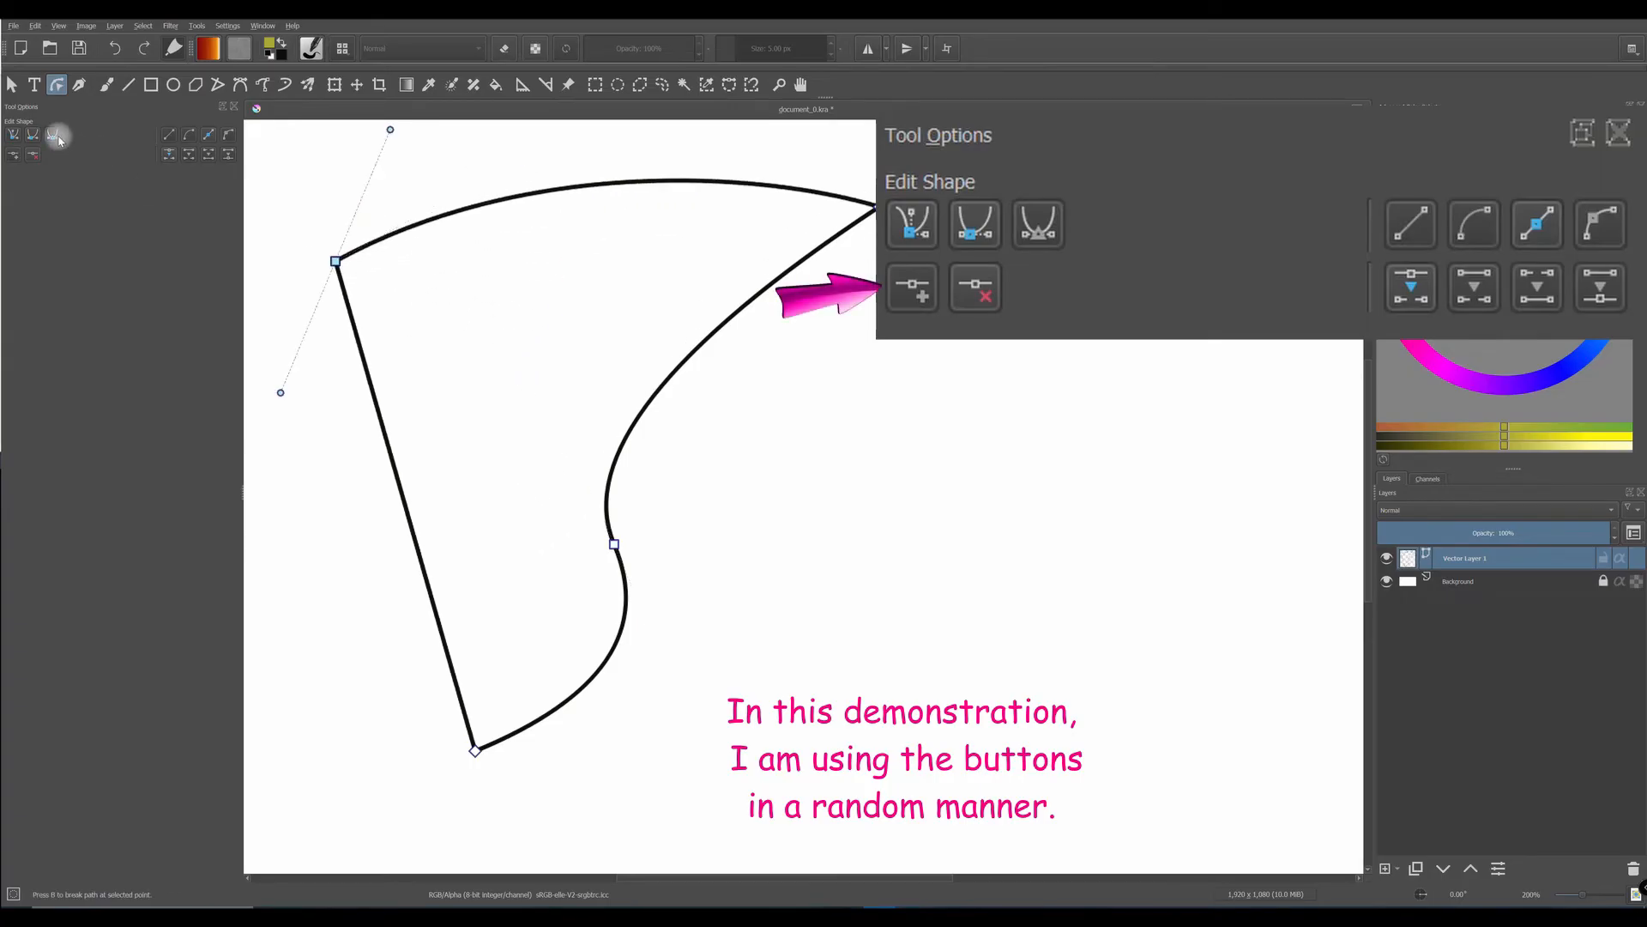
click(13, 134)
click(212, 135)
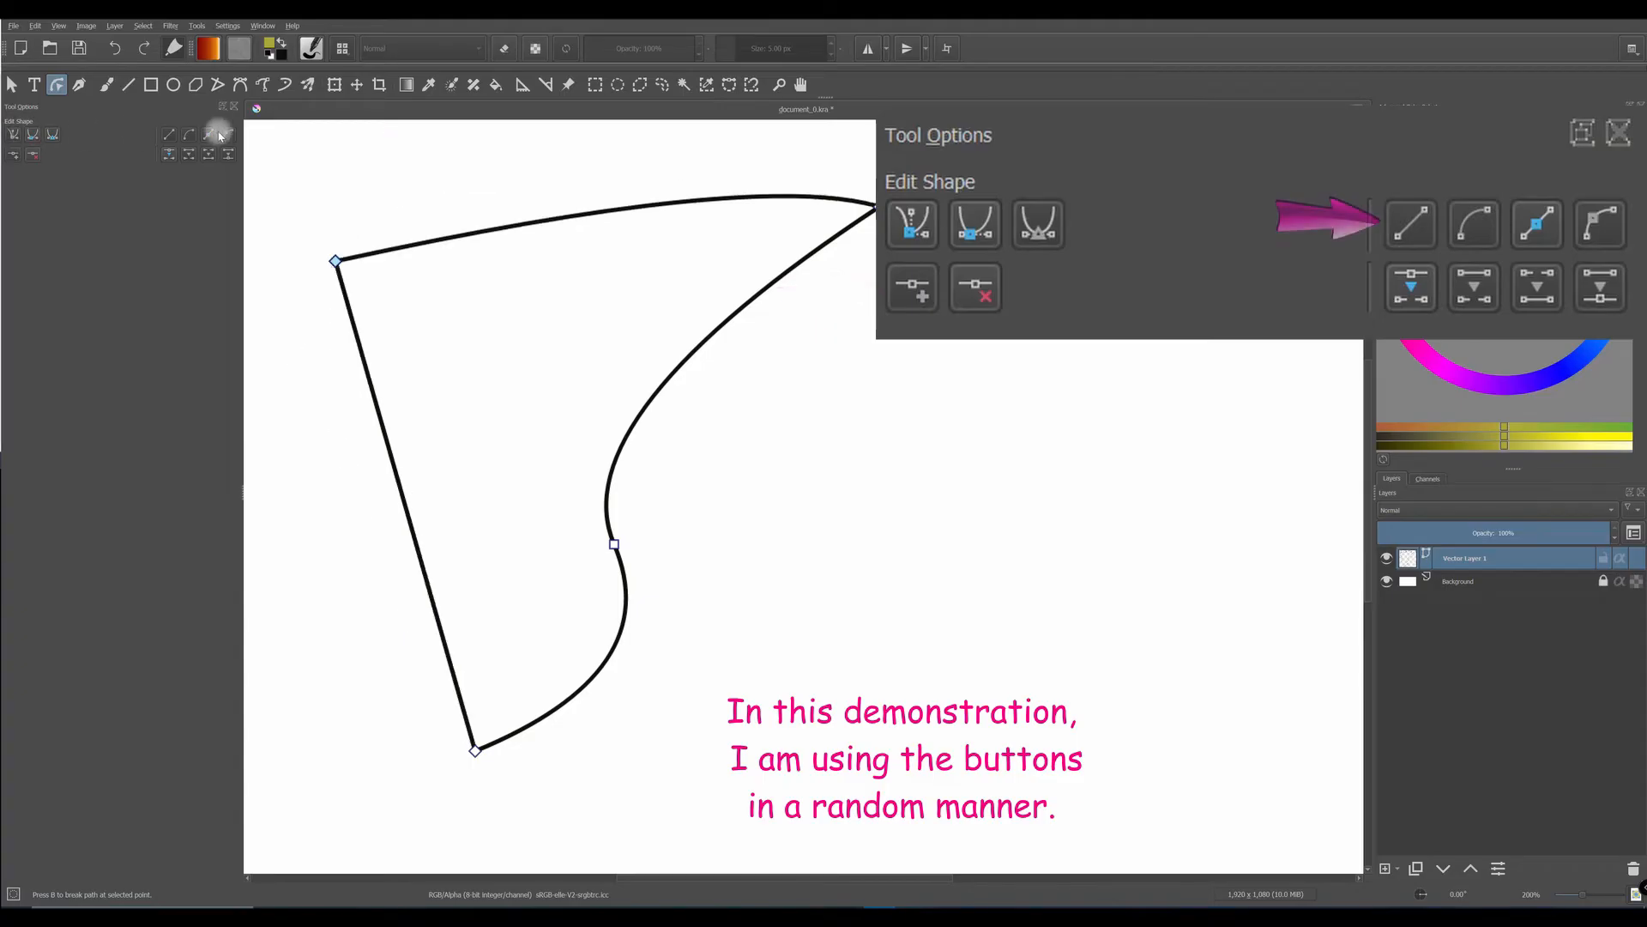
- Curve both segments at the upper-left node, make it a symmetric point, move it inward and adjust its upper handle
drag(622, 206, 614, 173)
drag(377, 409, 317, 427)
click(53, 135)
drag(336, 261, 452, 368)
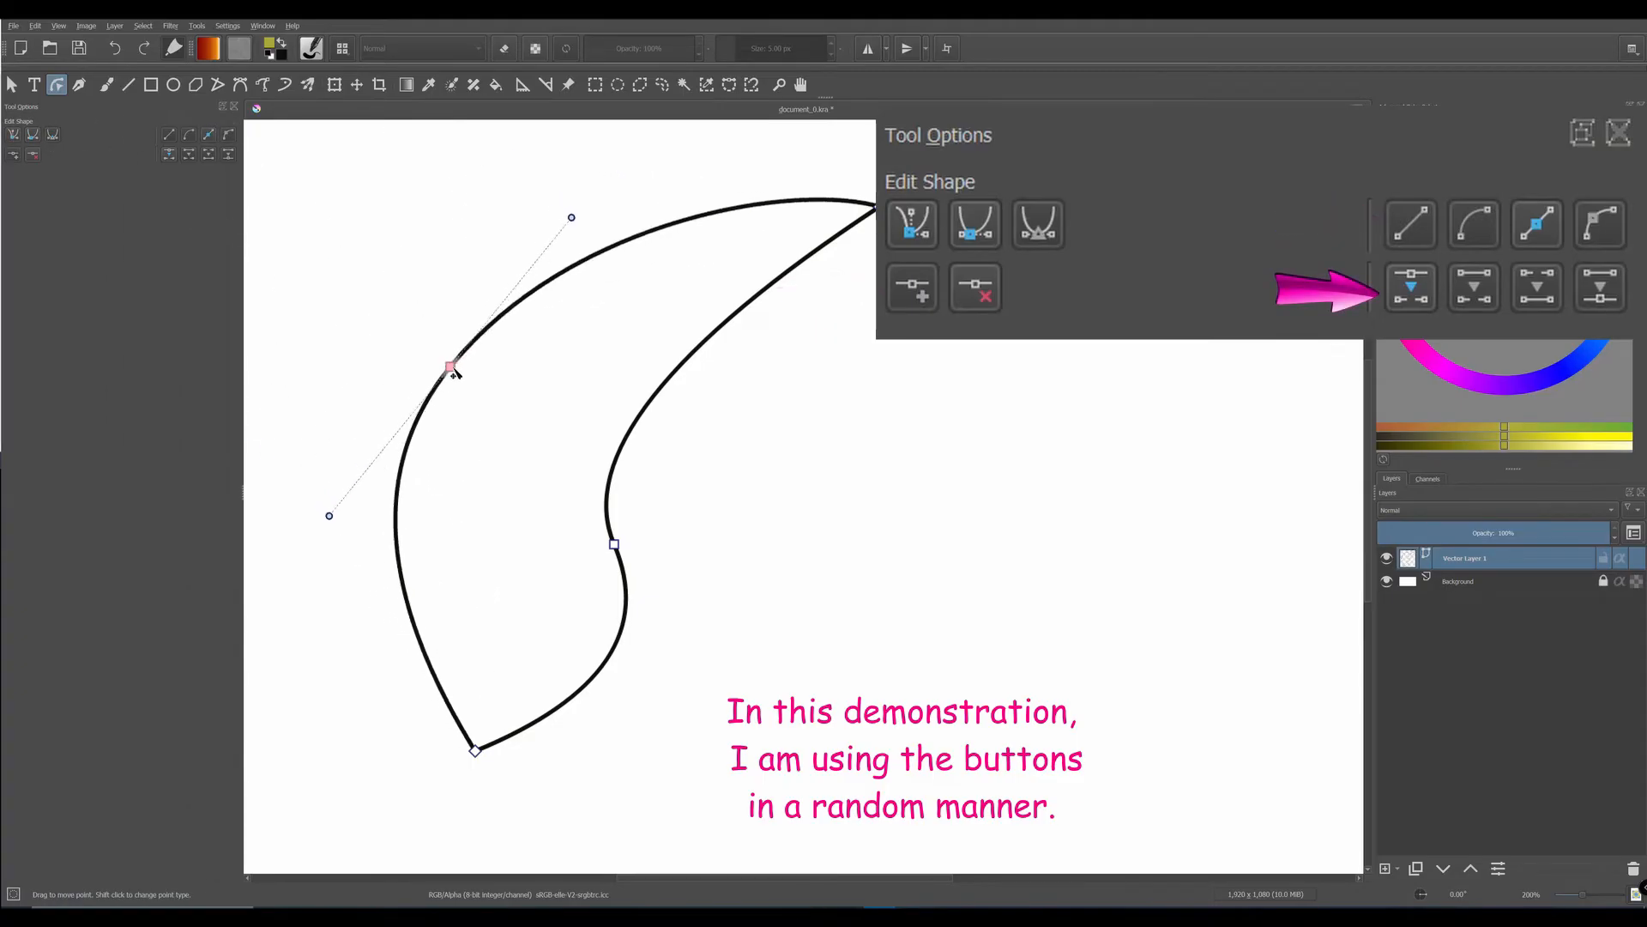
drag(569, 214, 330, 310)
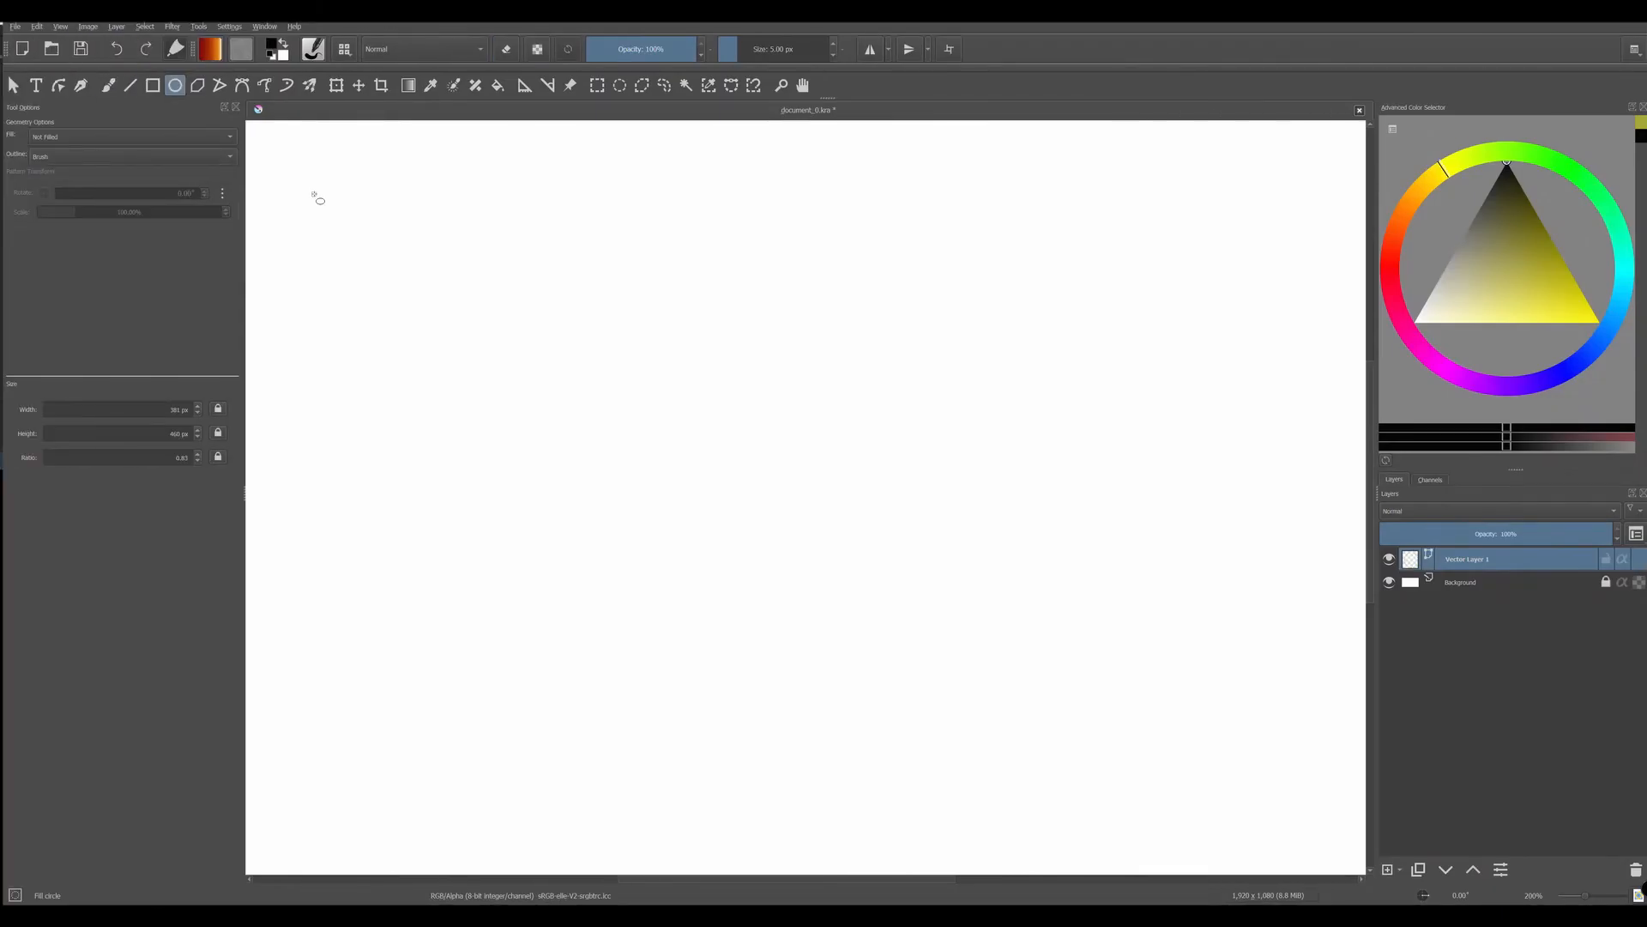
- Draw an unfilled upright ellipse with a width-to-height ratio of about 0.61 and select it with the Edit Shapes tool
drag(550, 215, 833, 677)
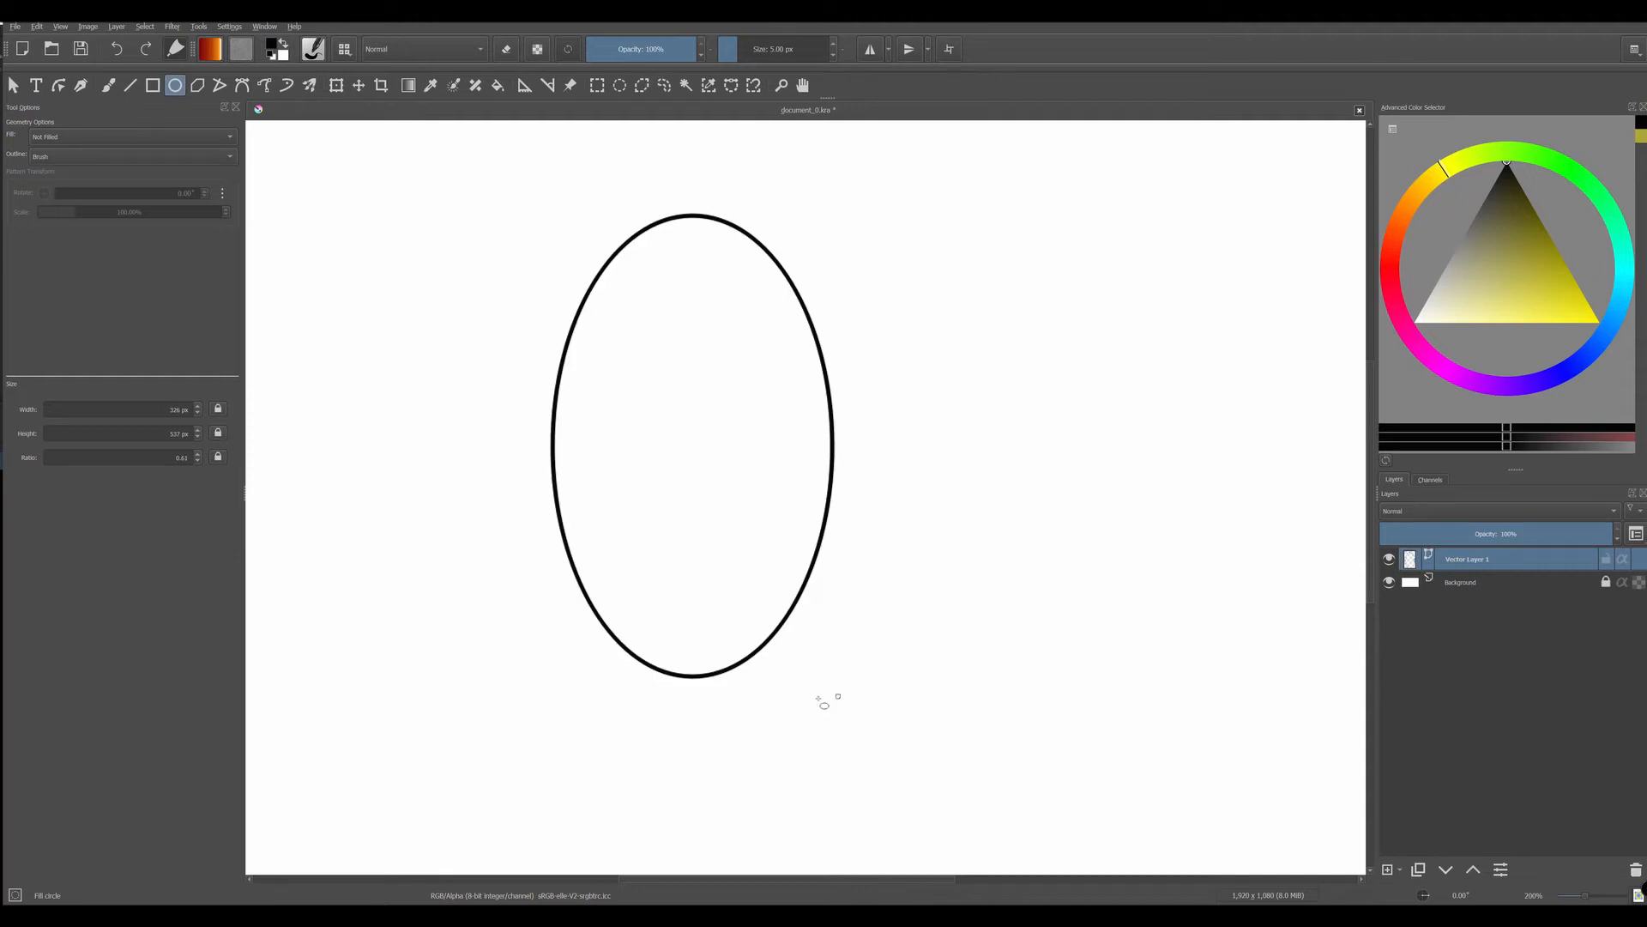
click(60, 87)
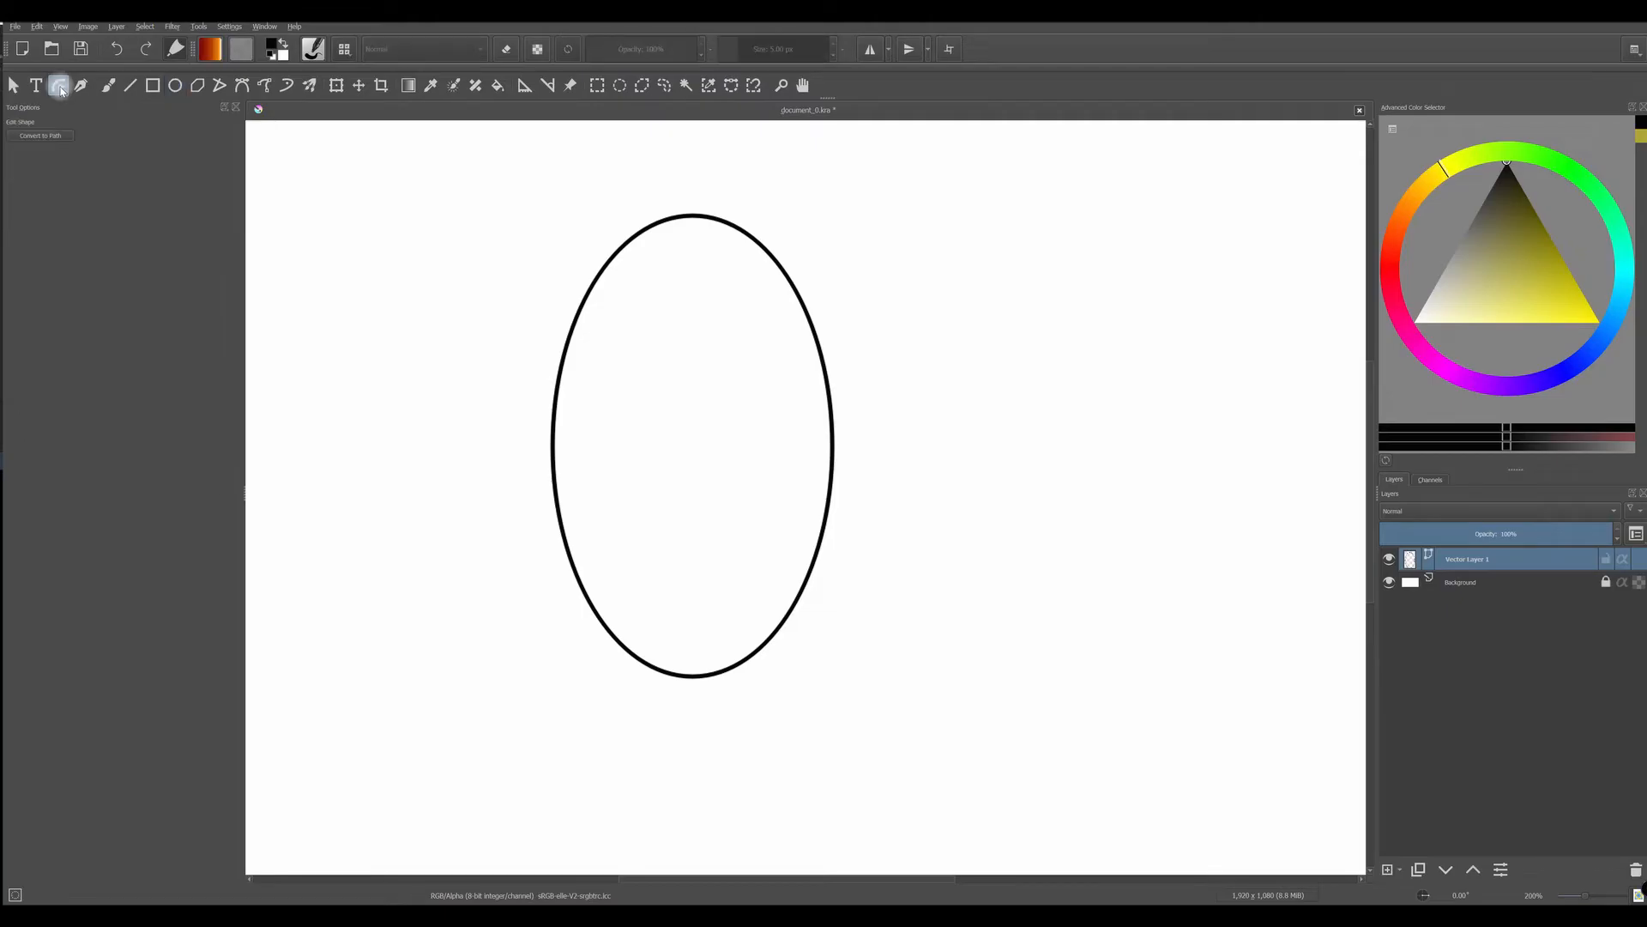
click(678, 348)
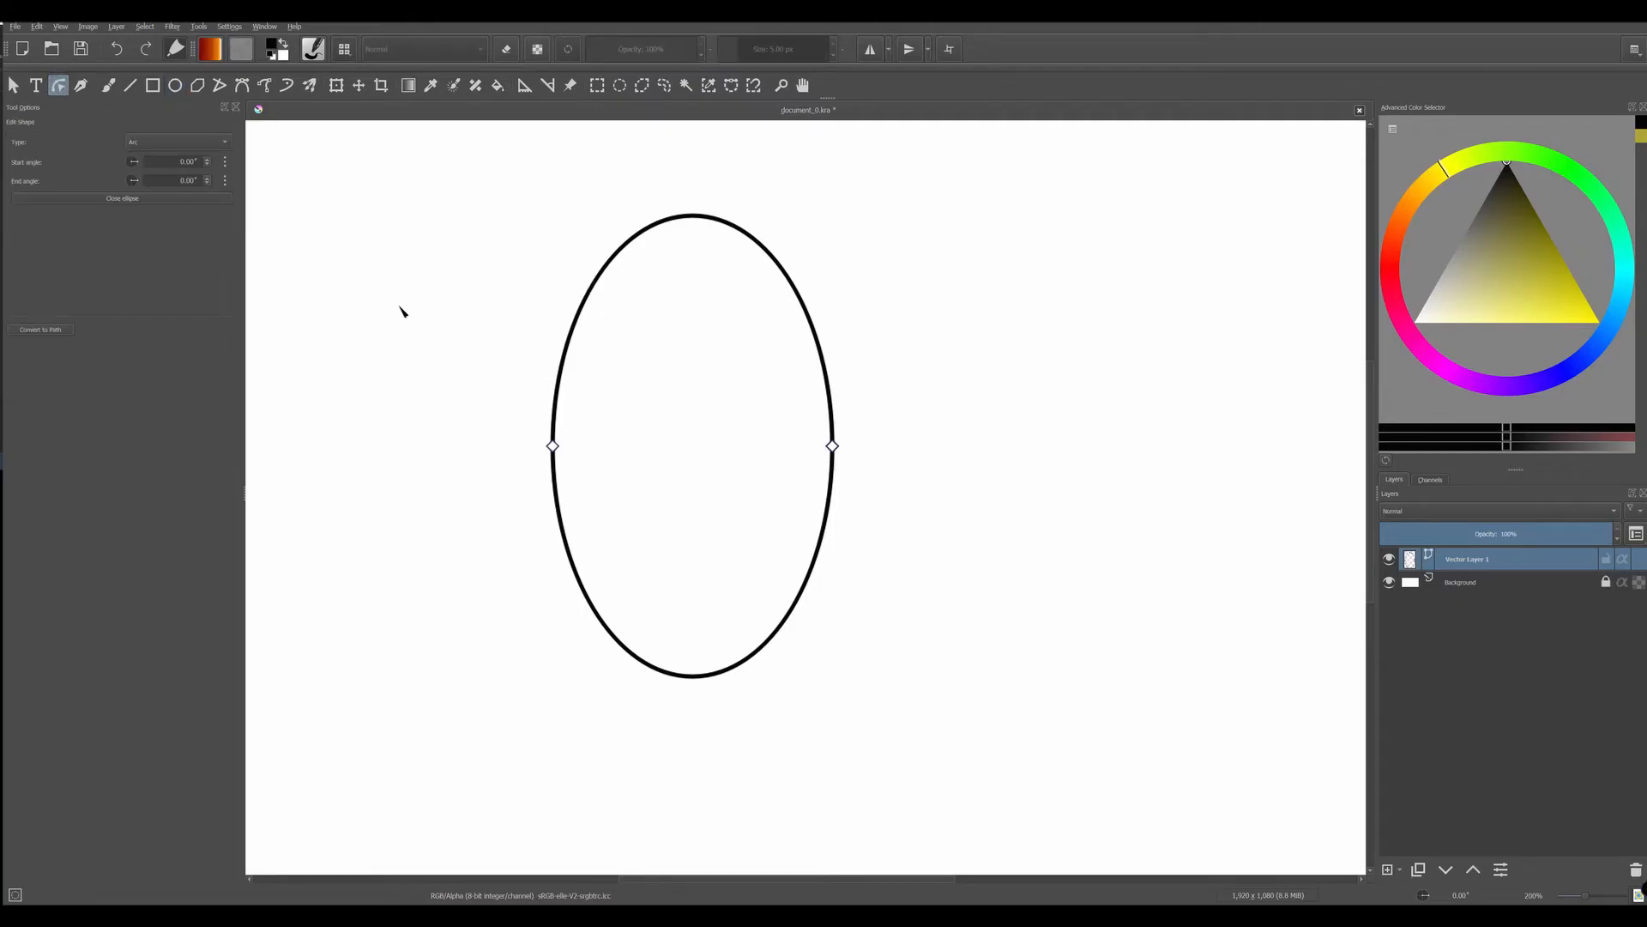
- Try the ellipse as an Arc opened to a start angle of about 34°, and close the ellipse again
click(227, 143)
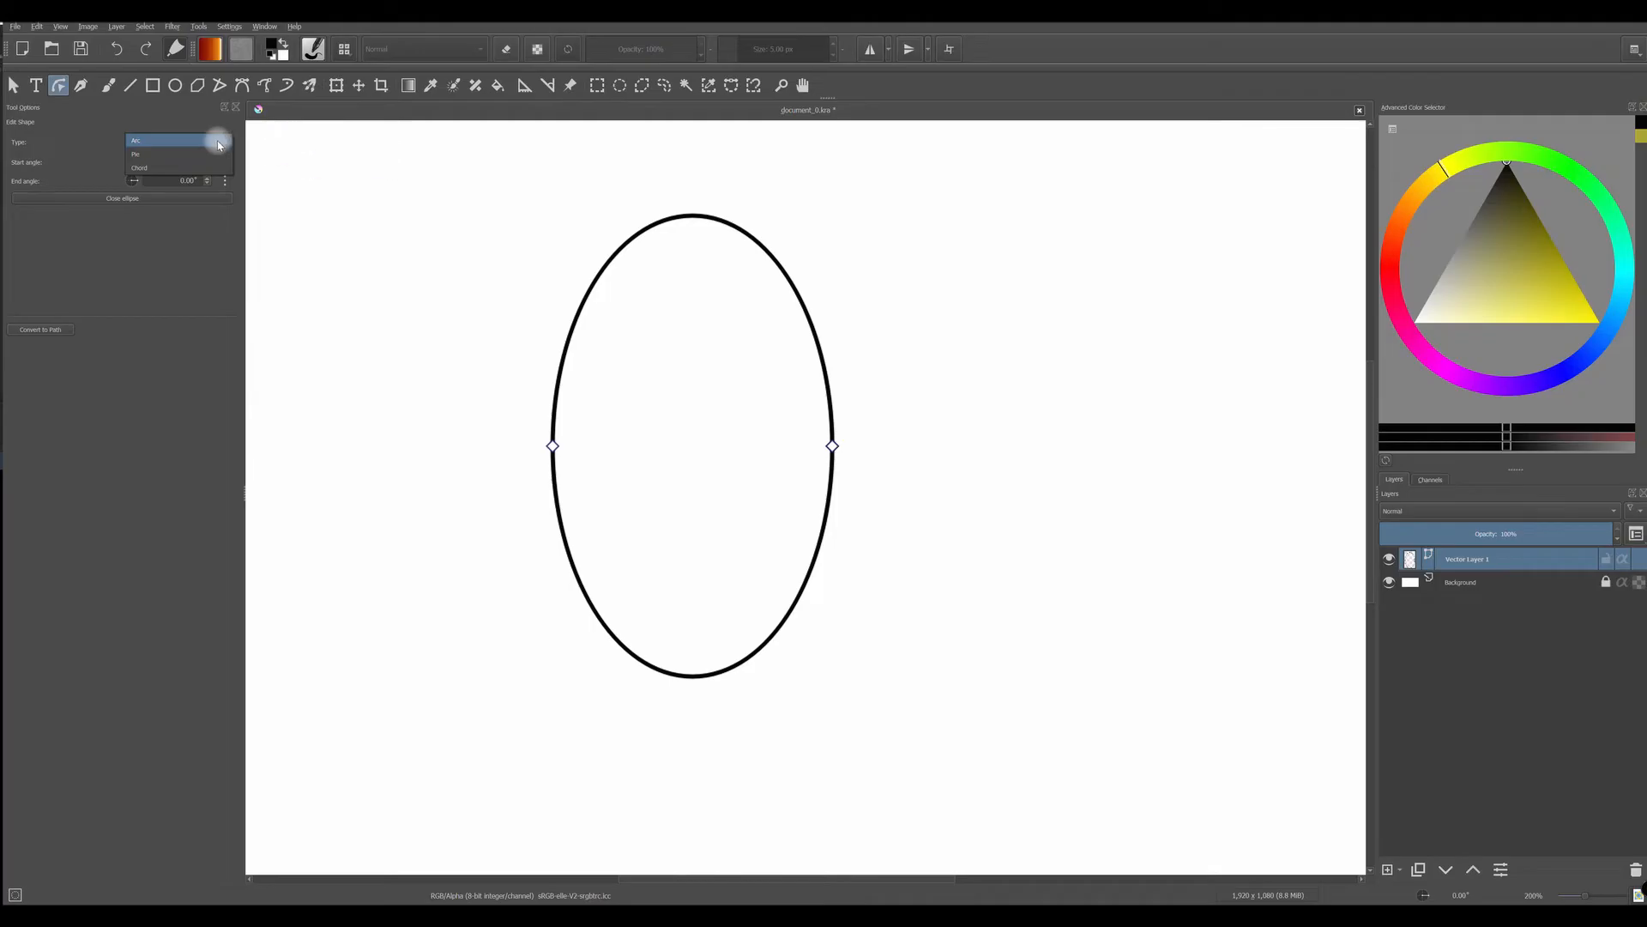
click(218, 142)
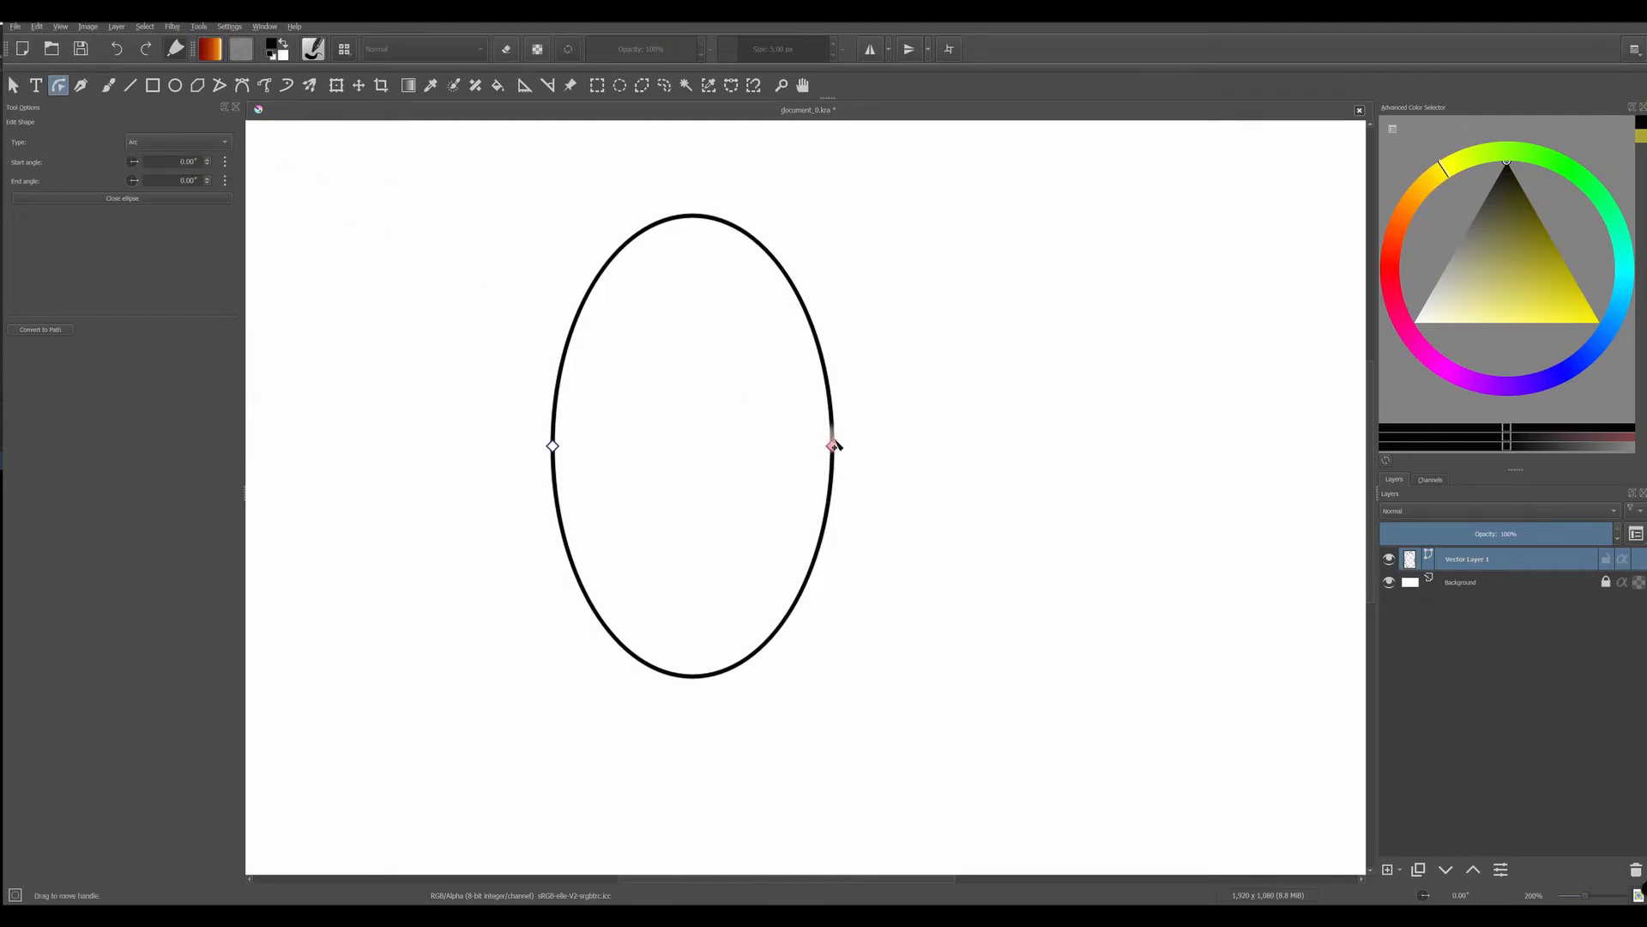
drag(834, 447, 805, 333)
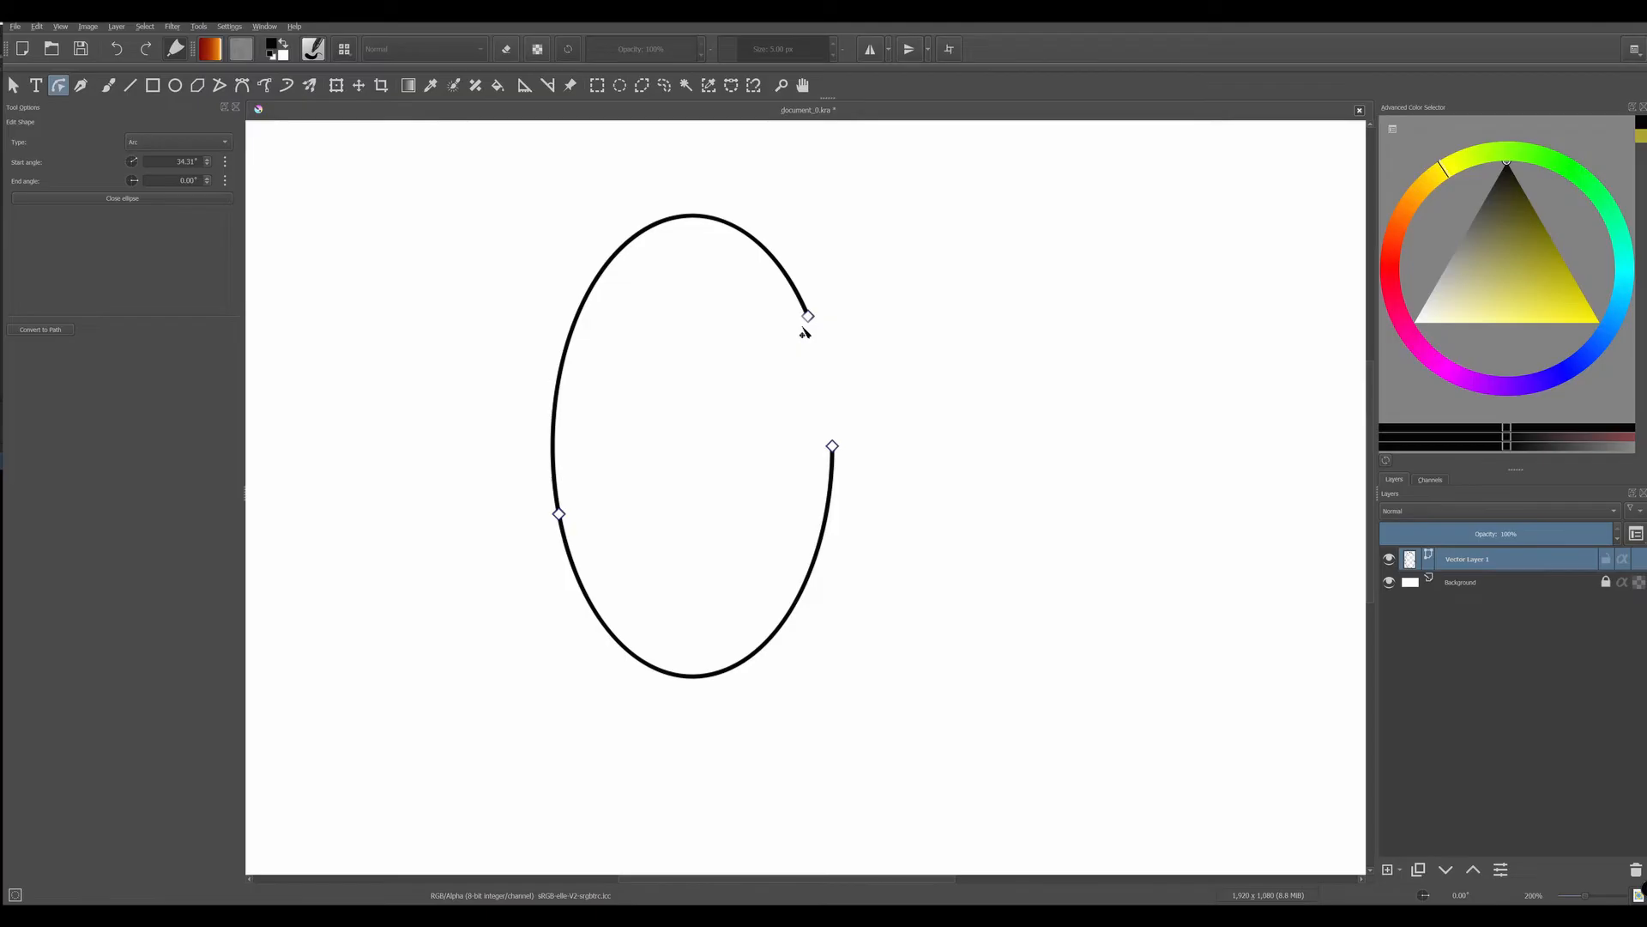
click(126, 199)
- Try the ellipse as a Pie with a start angle of about 32.5° and an end angle of about 1.5°, and close it again
click(226, 142)
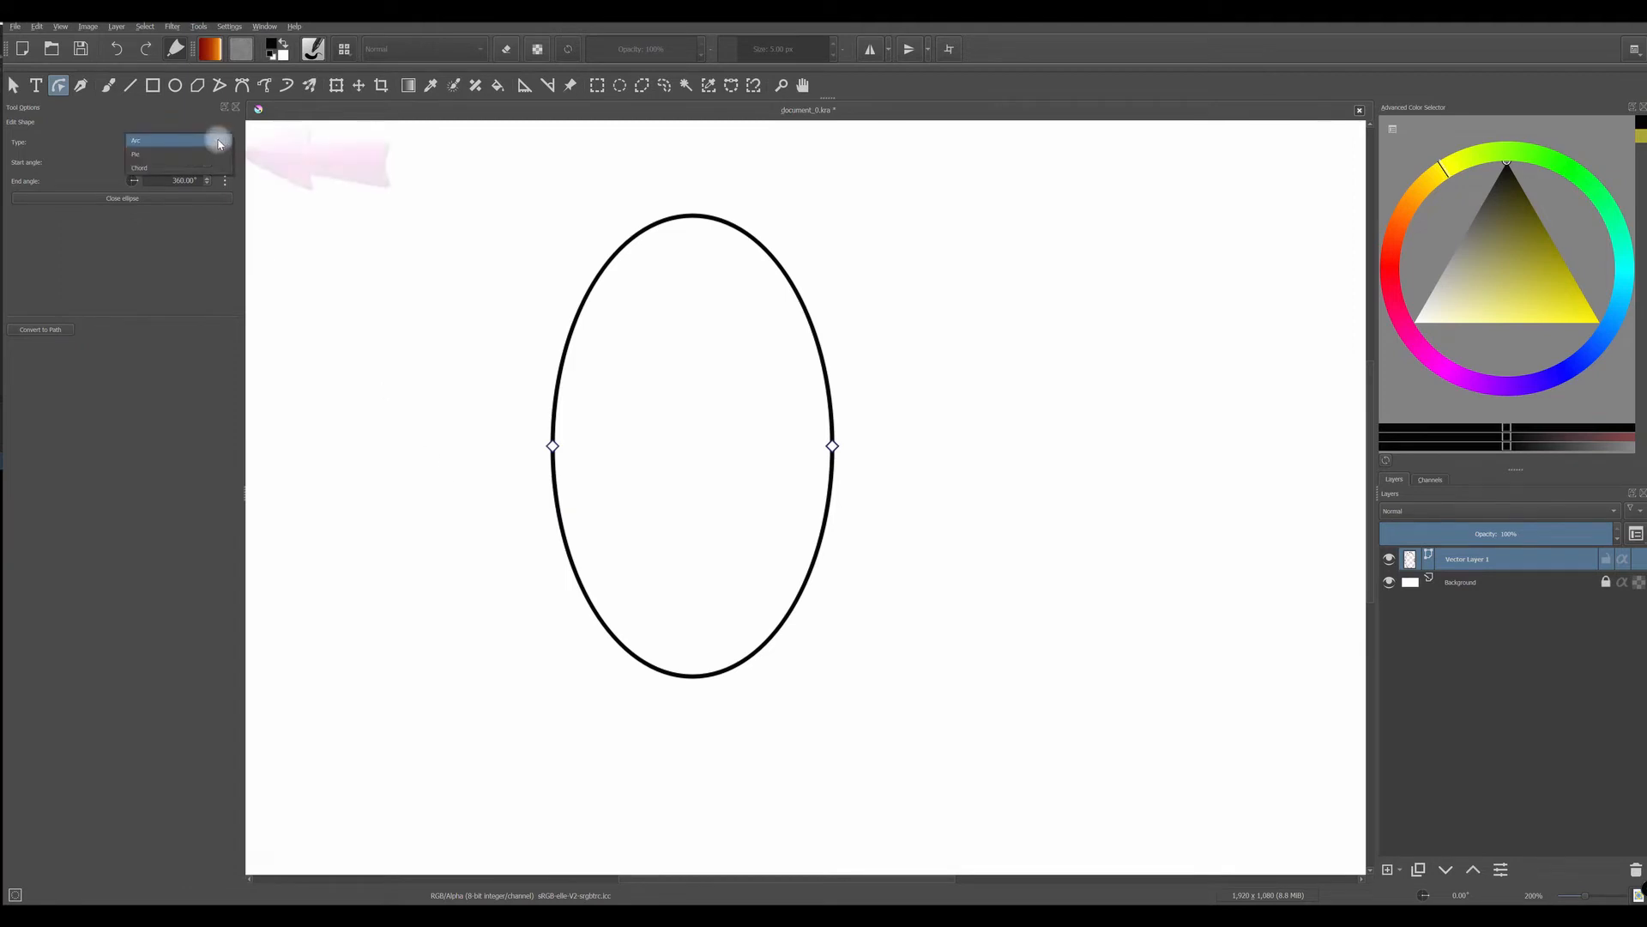
click(176, 160)
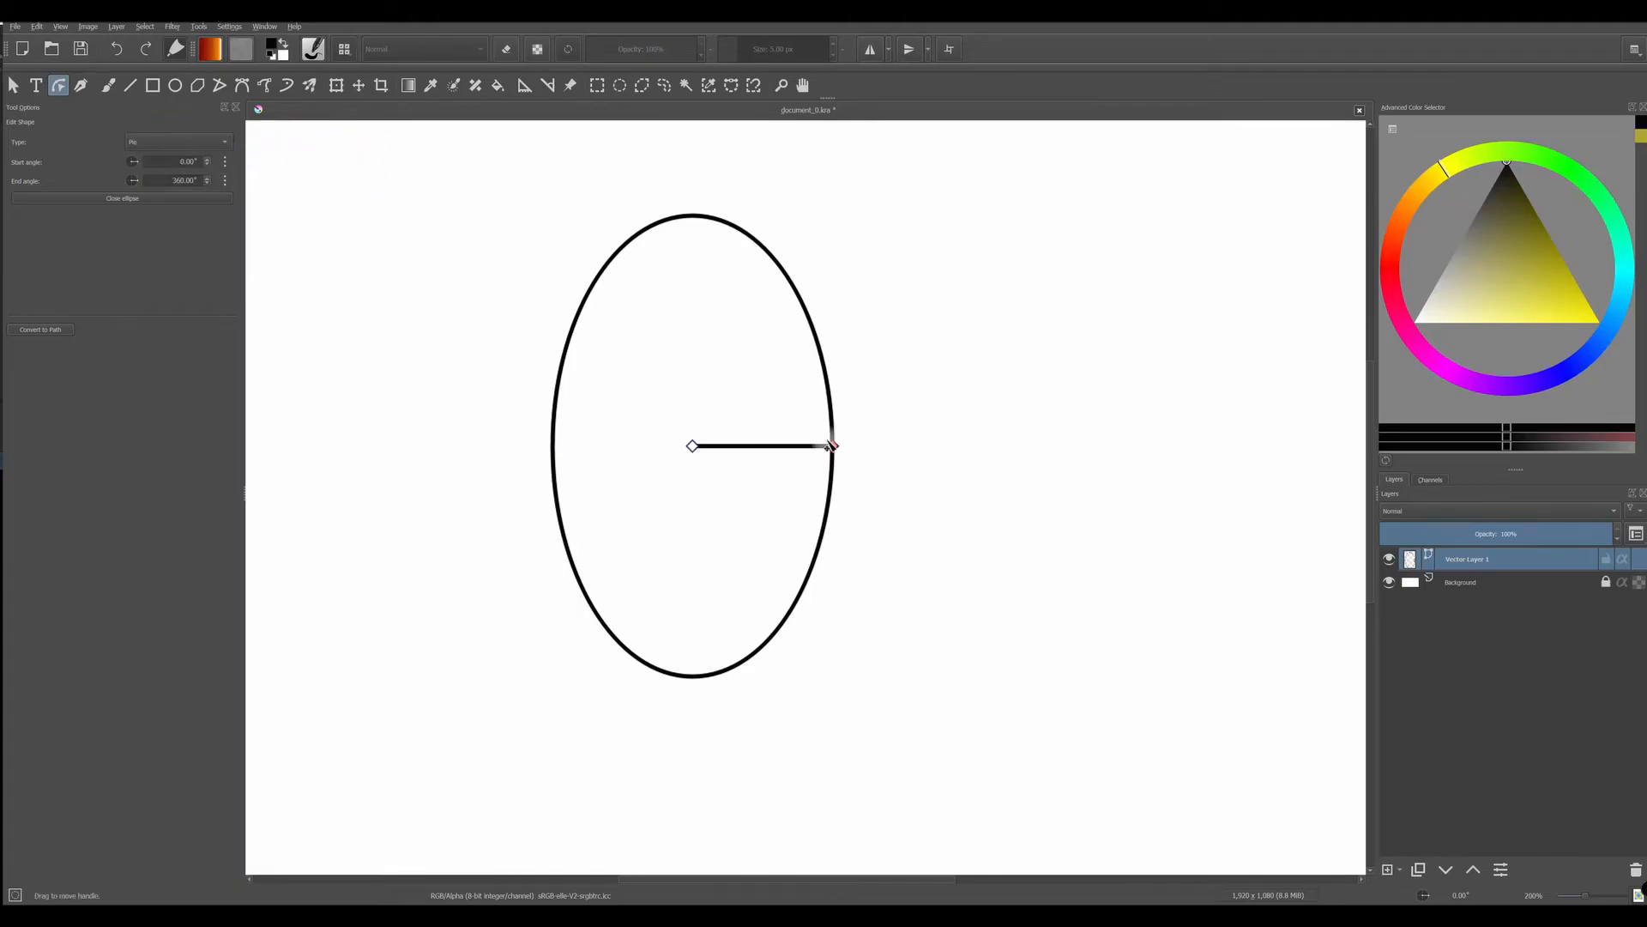
drag(834, 447, 820, 366)
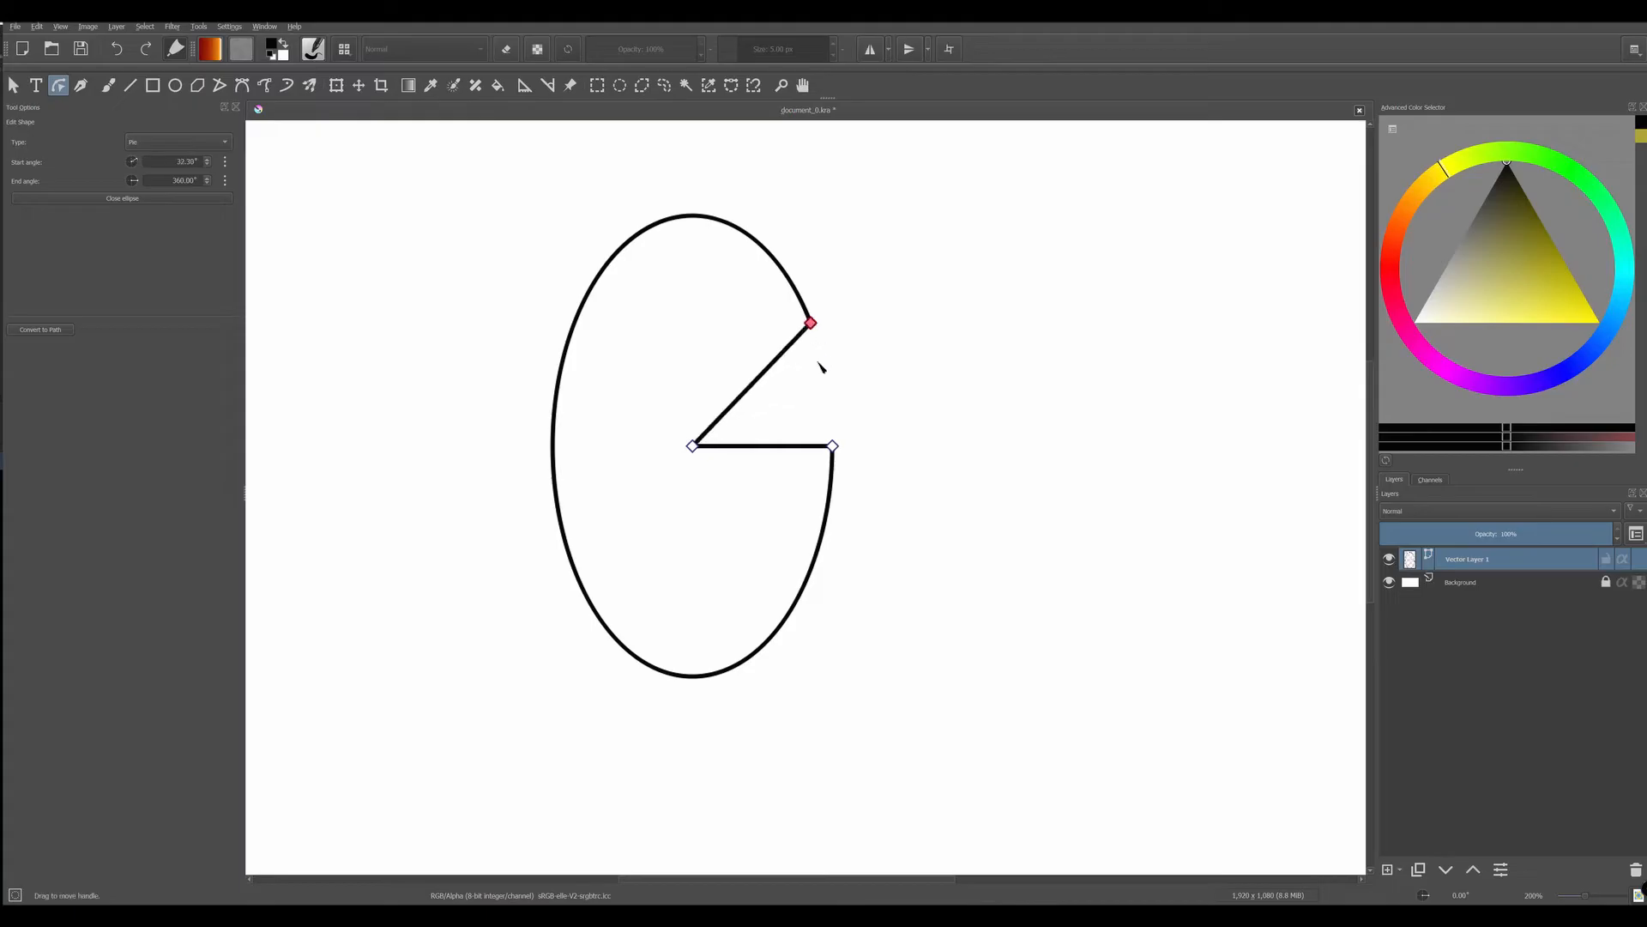
mouse_move(832, 448)
mouse_down()
mouse_move(790, 586)
mouse_move(583, 570)
mouse_move(556, 441)
mouse_move(570, 540)
mouse_move(769, 574)
mouse_move(827, 471)
mouse_move(809, 448)
mouse_up()
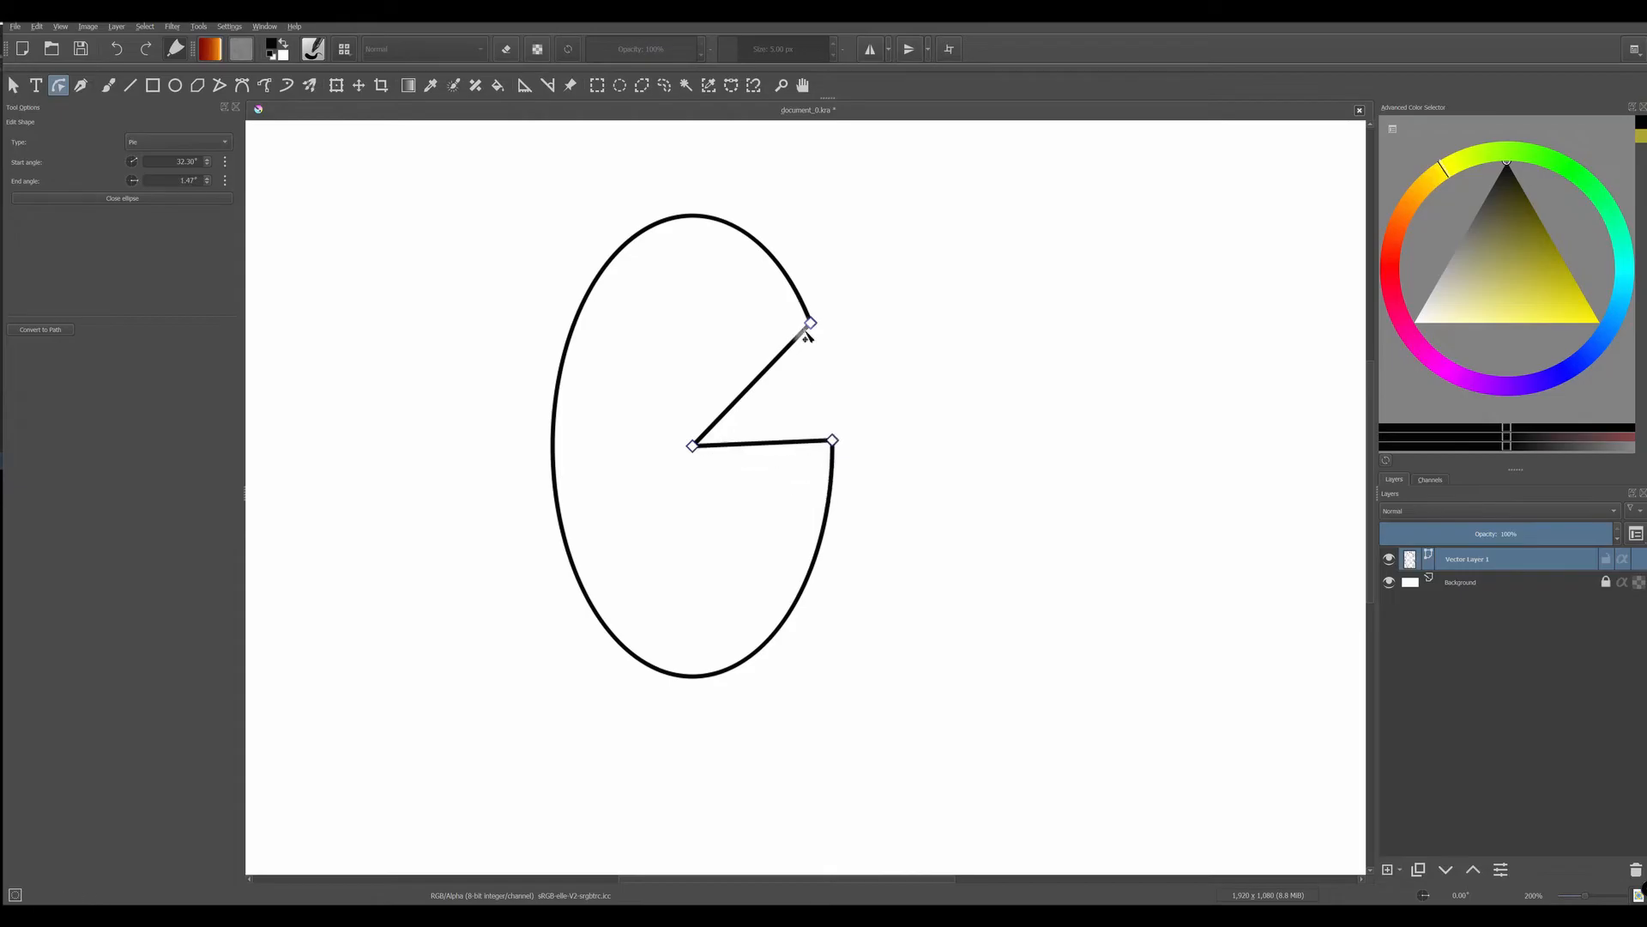
mouse_move(812, 326)
mouse_down()
mouse_move(776, 285)
mouse_move(691, 268)
mouse_move(621, 320)
mouse_move(596, 456)
mouse_move(578, 400)
mouse_move(648, 305)
mouse_move(758, 313)
mouse_move(794, 347)
mouse_up()
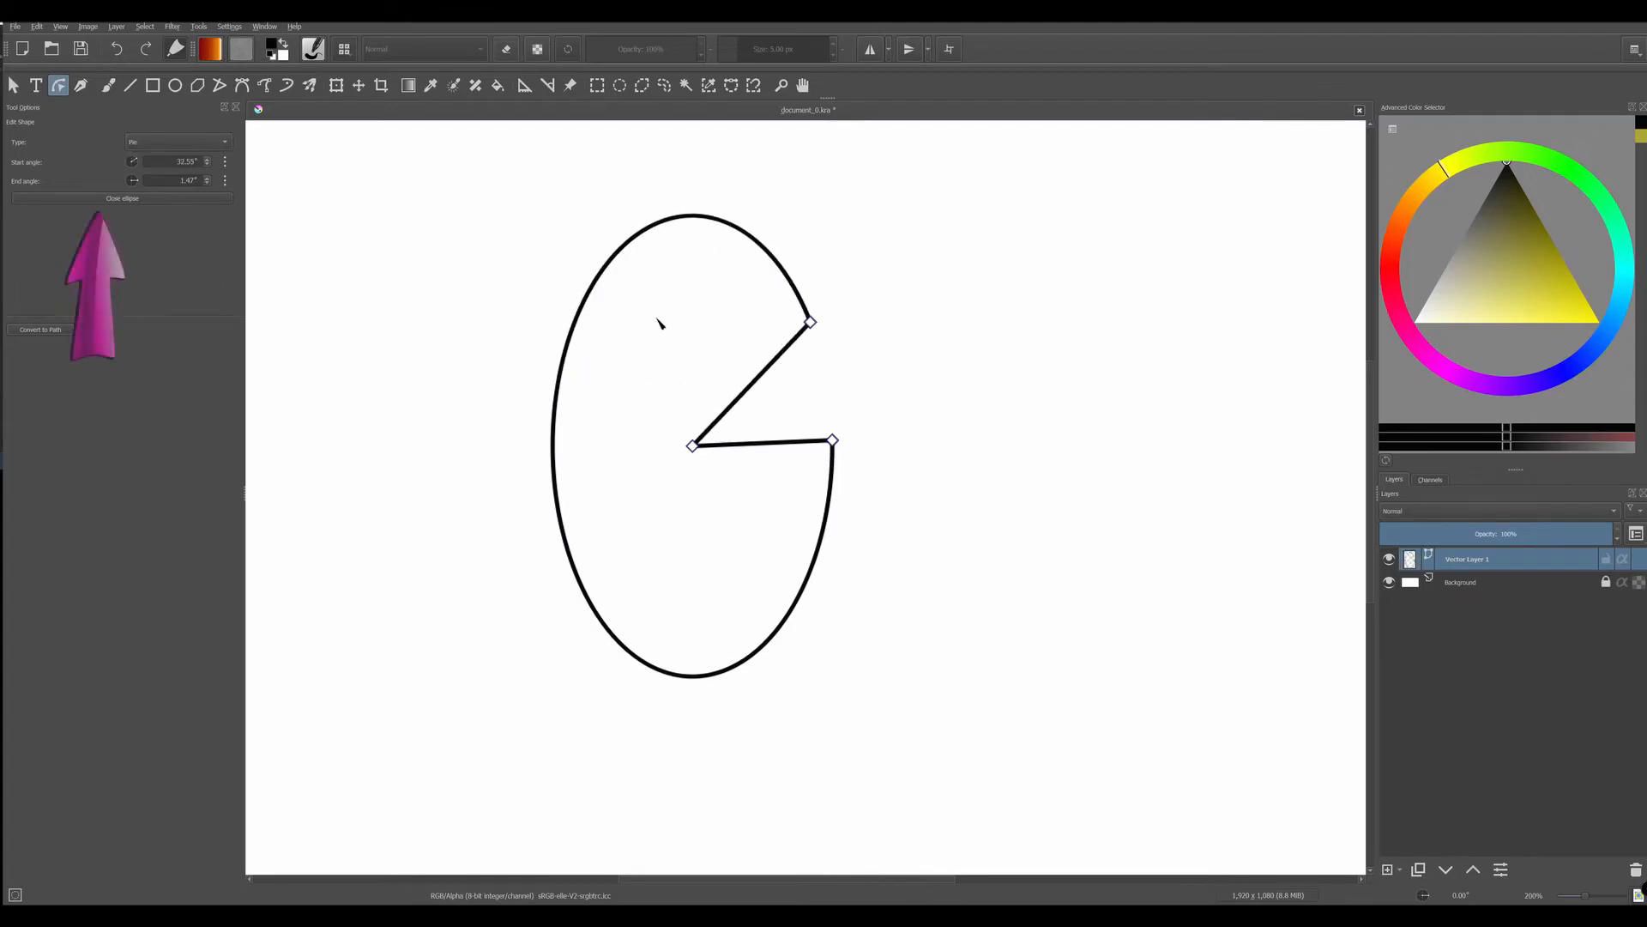
click(120, 199)
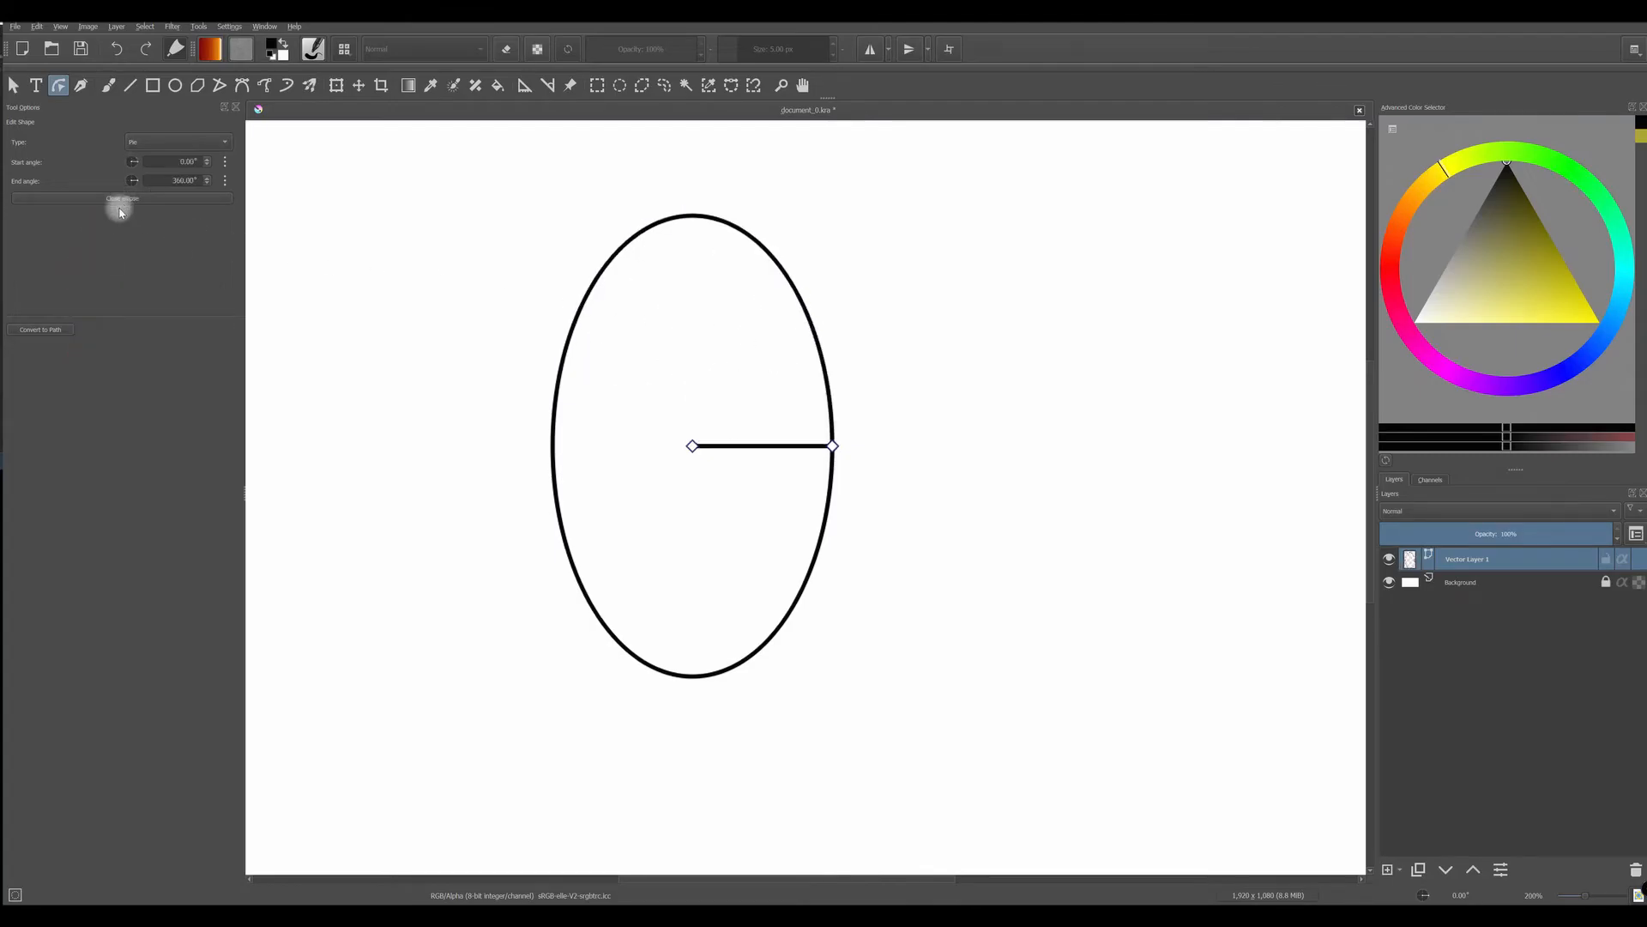
- Try the ellipse as a Chord with a start angle of about 19° and an end angle of about 328.5°, and close it again
click(224, 141)
click(139, 154)
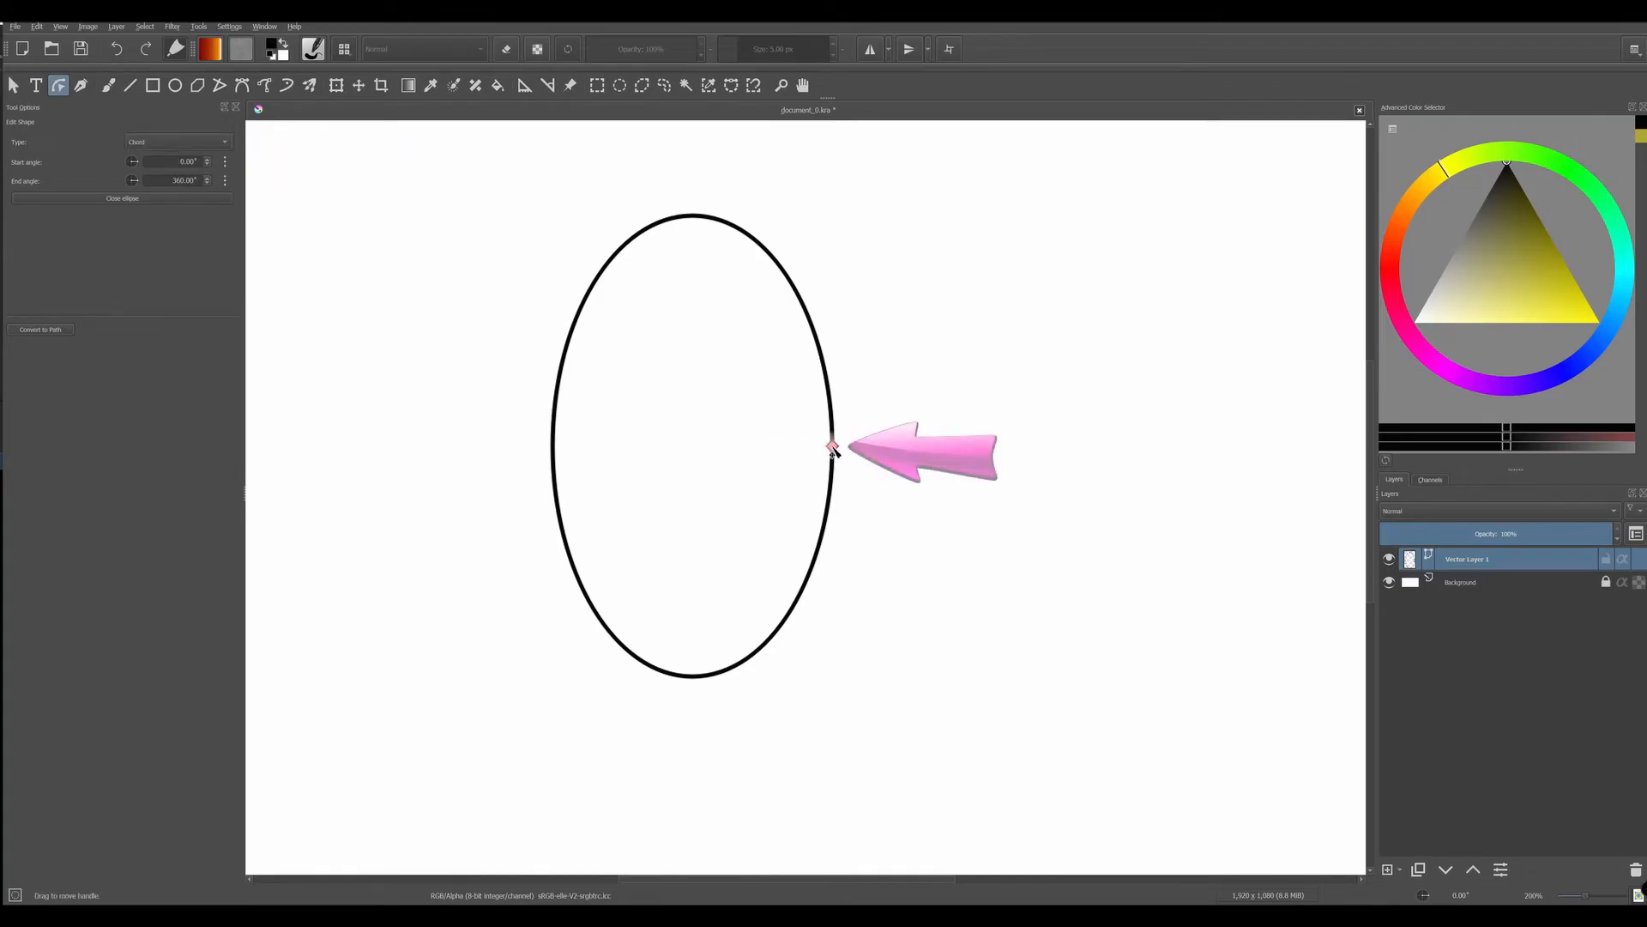
drag(833, 447, 833, 443)
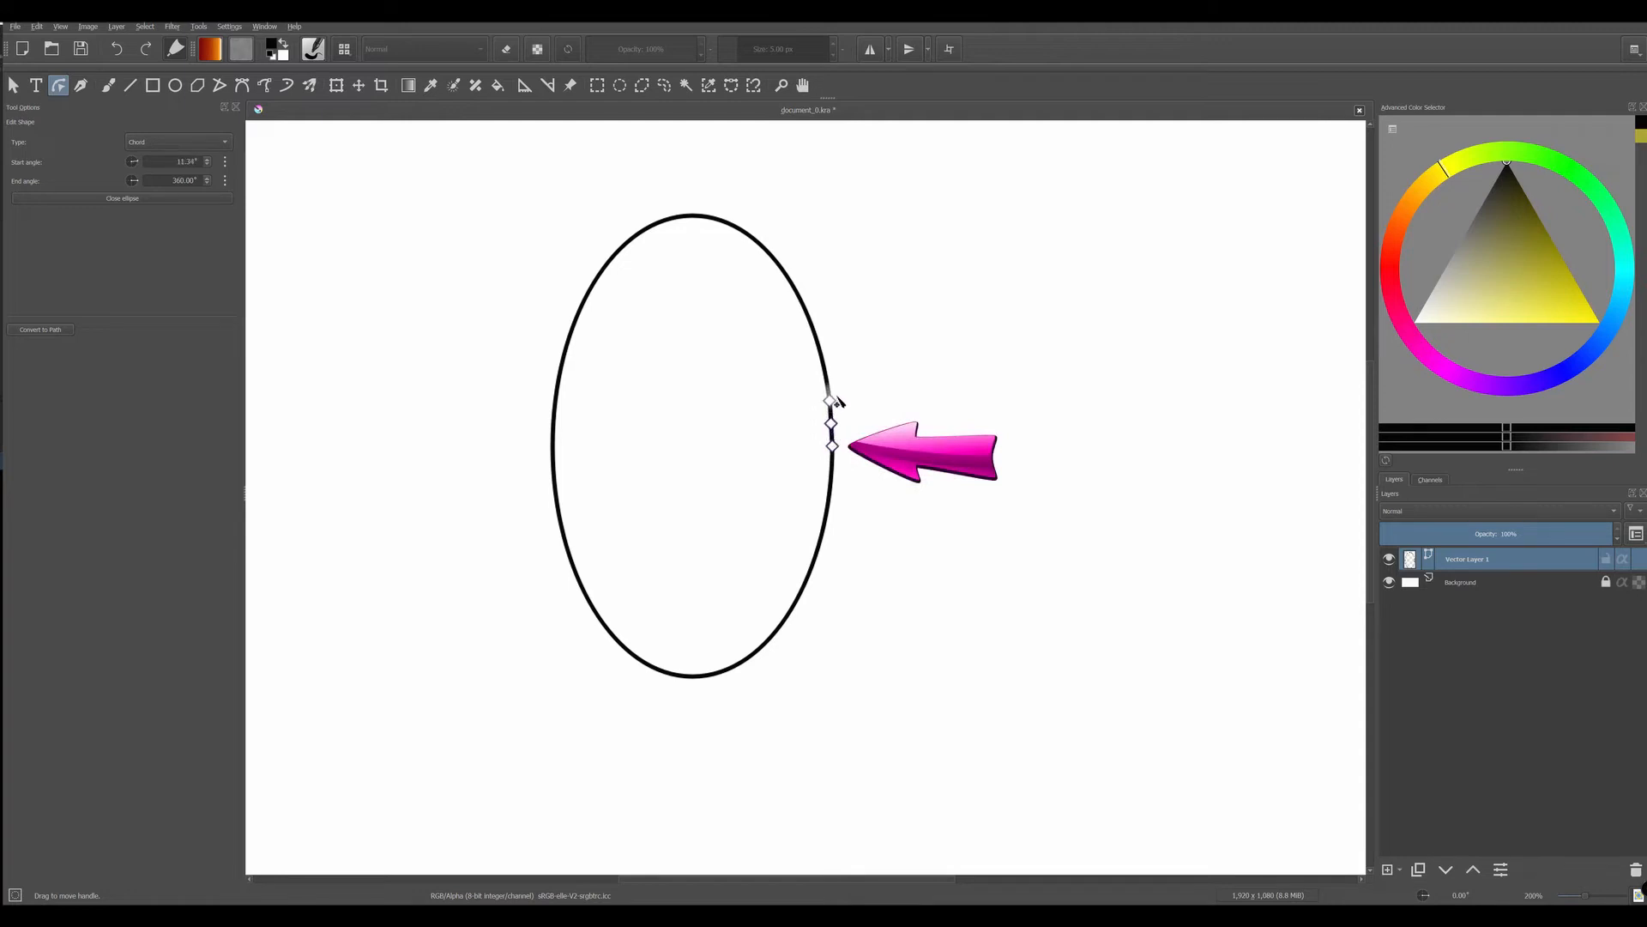
mouse_move(838, 376)
mouse_down()
mouse_move(813, 328)
mouse_move(765, 306)
mouse_move(662, 296)
mouse_move(593, 343)
mouse_move(577, 438)
mouse_move(570, 375)
mouse_move(644, 309)
mouse_move(746, 295)
mouse_move(791, 314)
mouse_move(821, 383)
mouse_up()
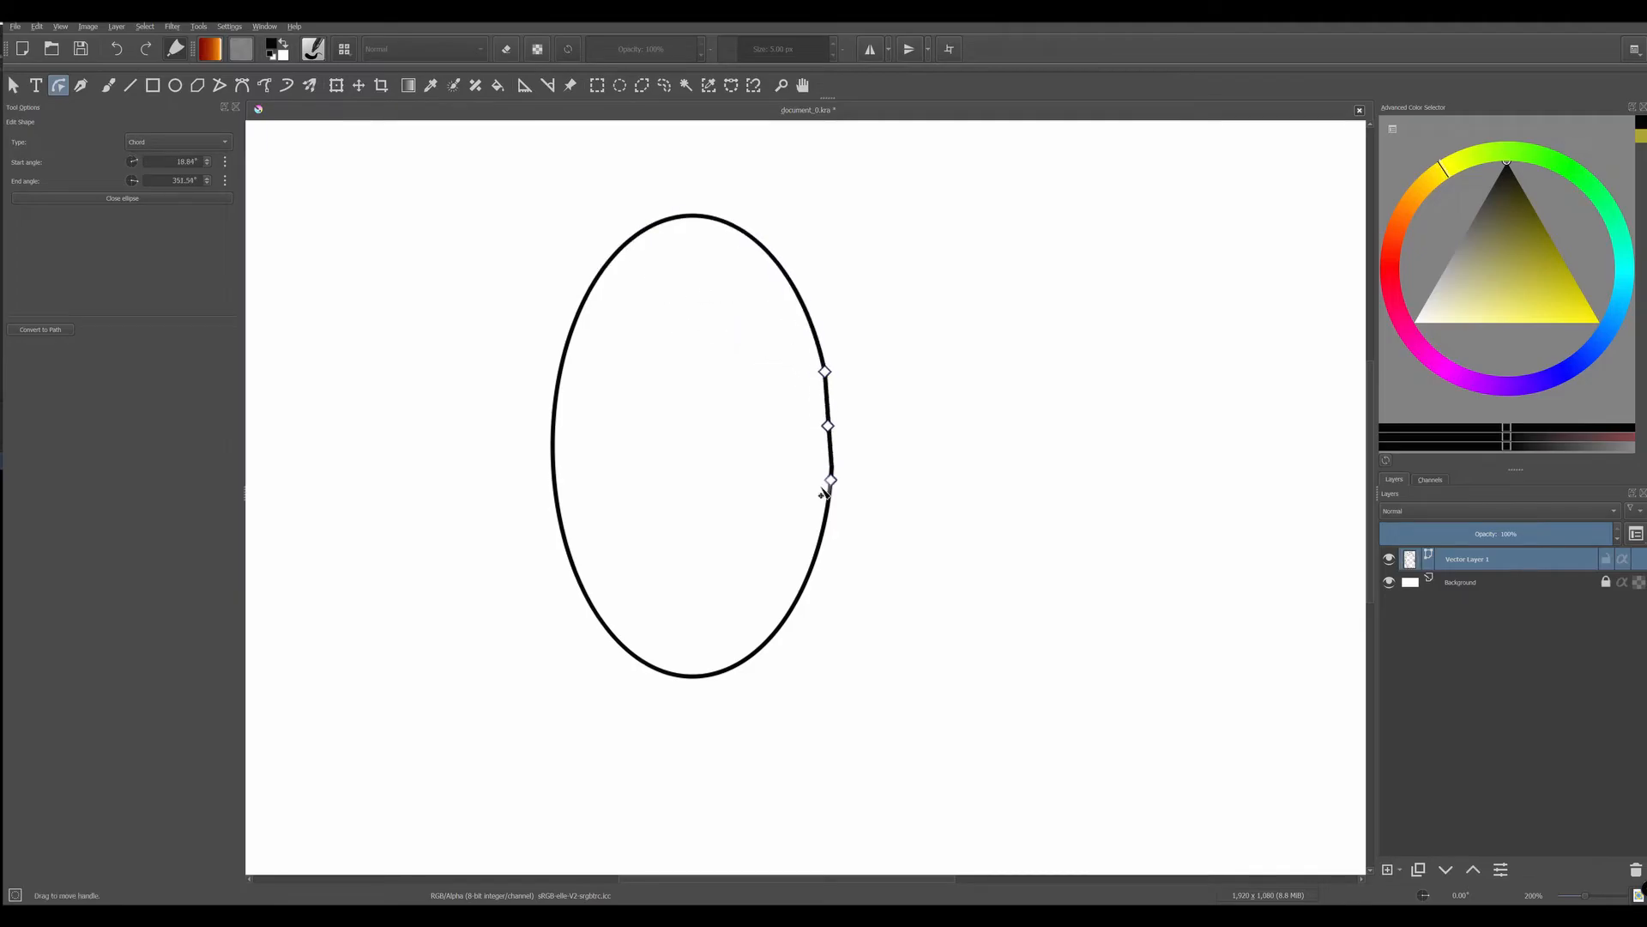
drag(824, 493, 746, 500)
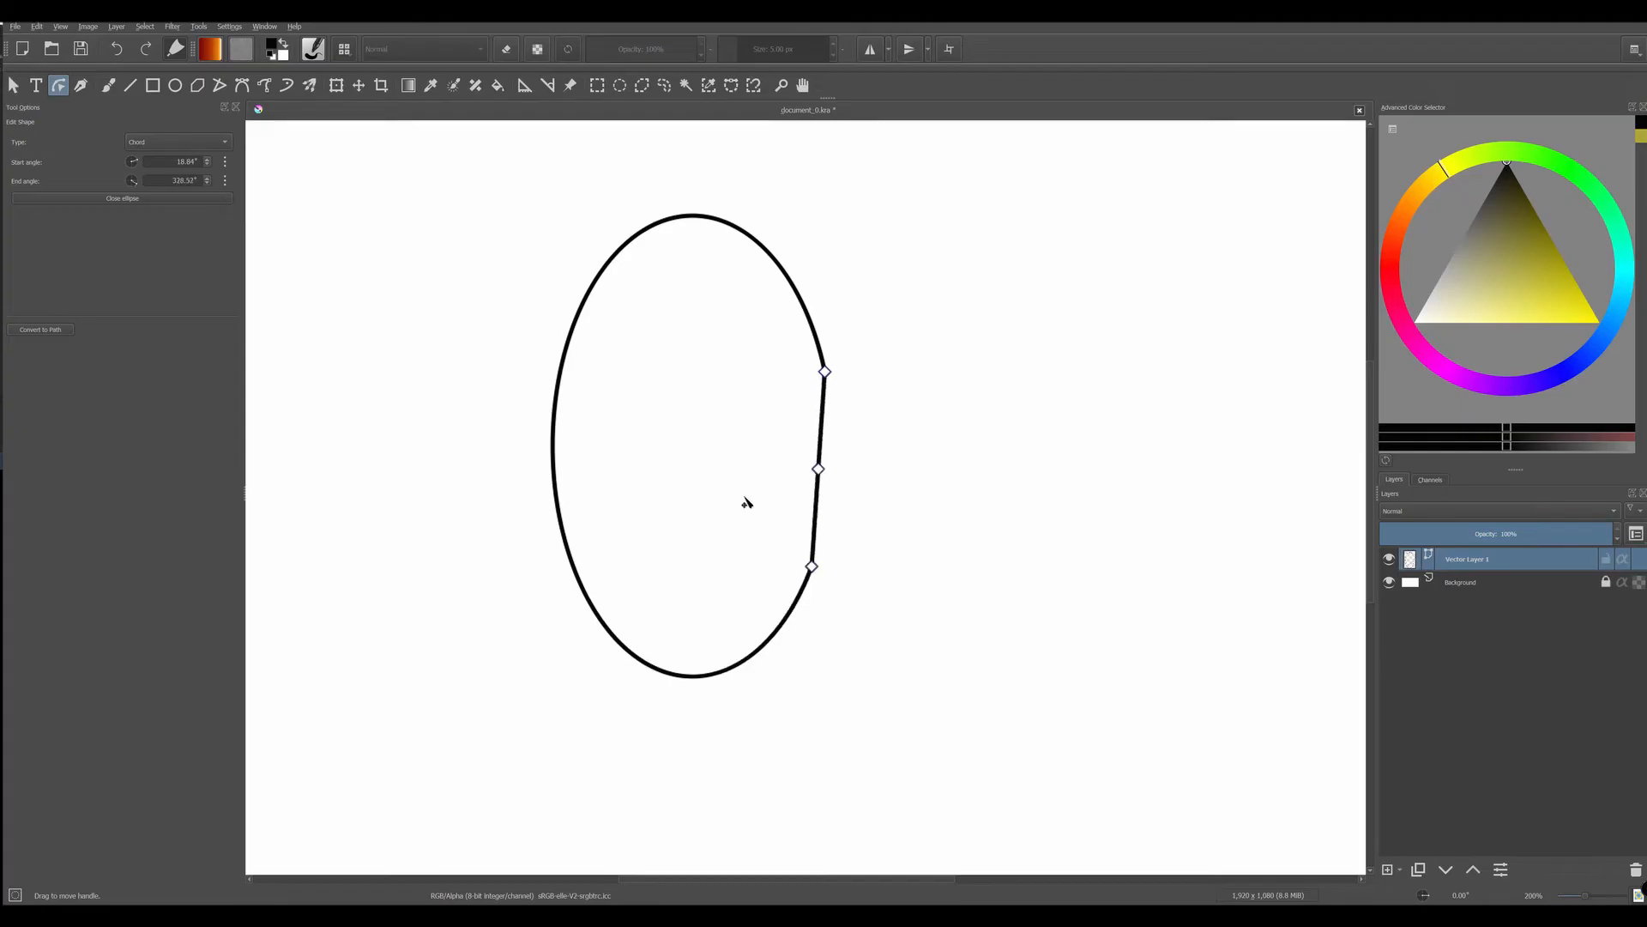
click(99, 198)
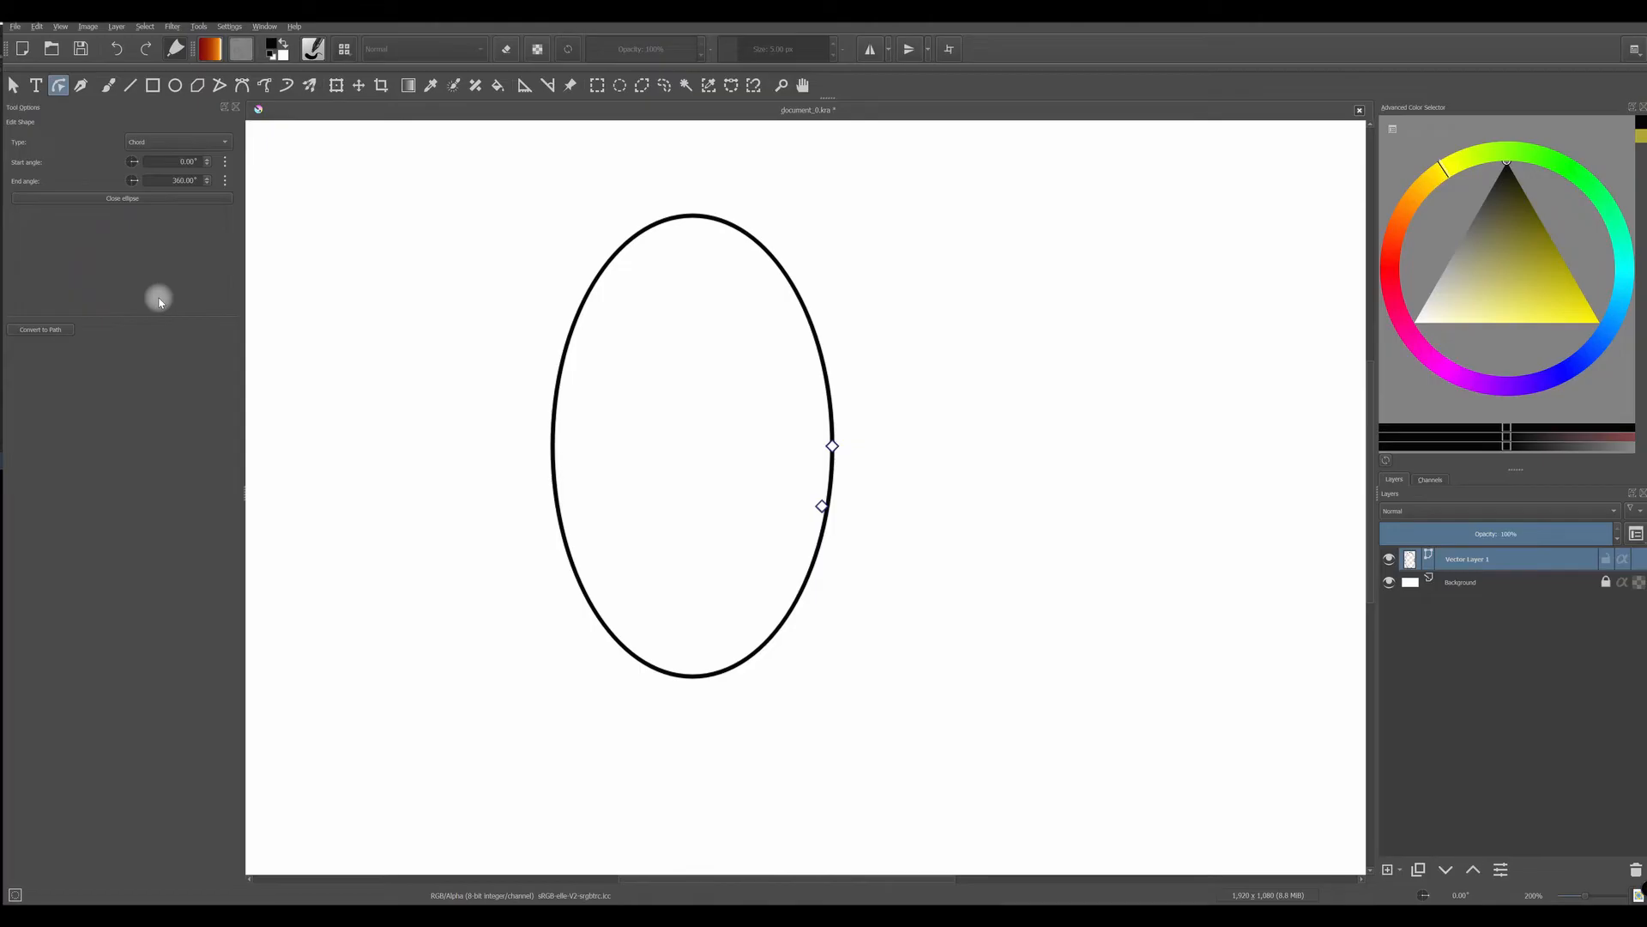
- Convert the ellipse to a path and reshape it into a heart with a notched top and a pointed bottom
click(34, 329)
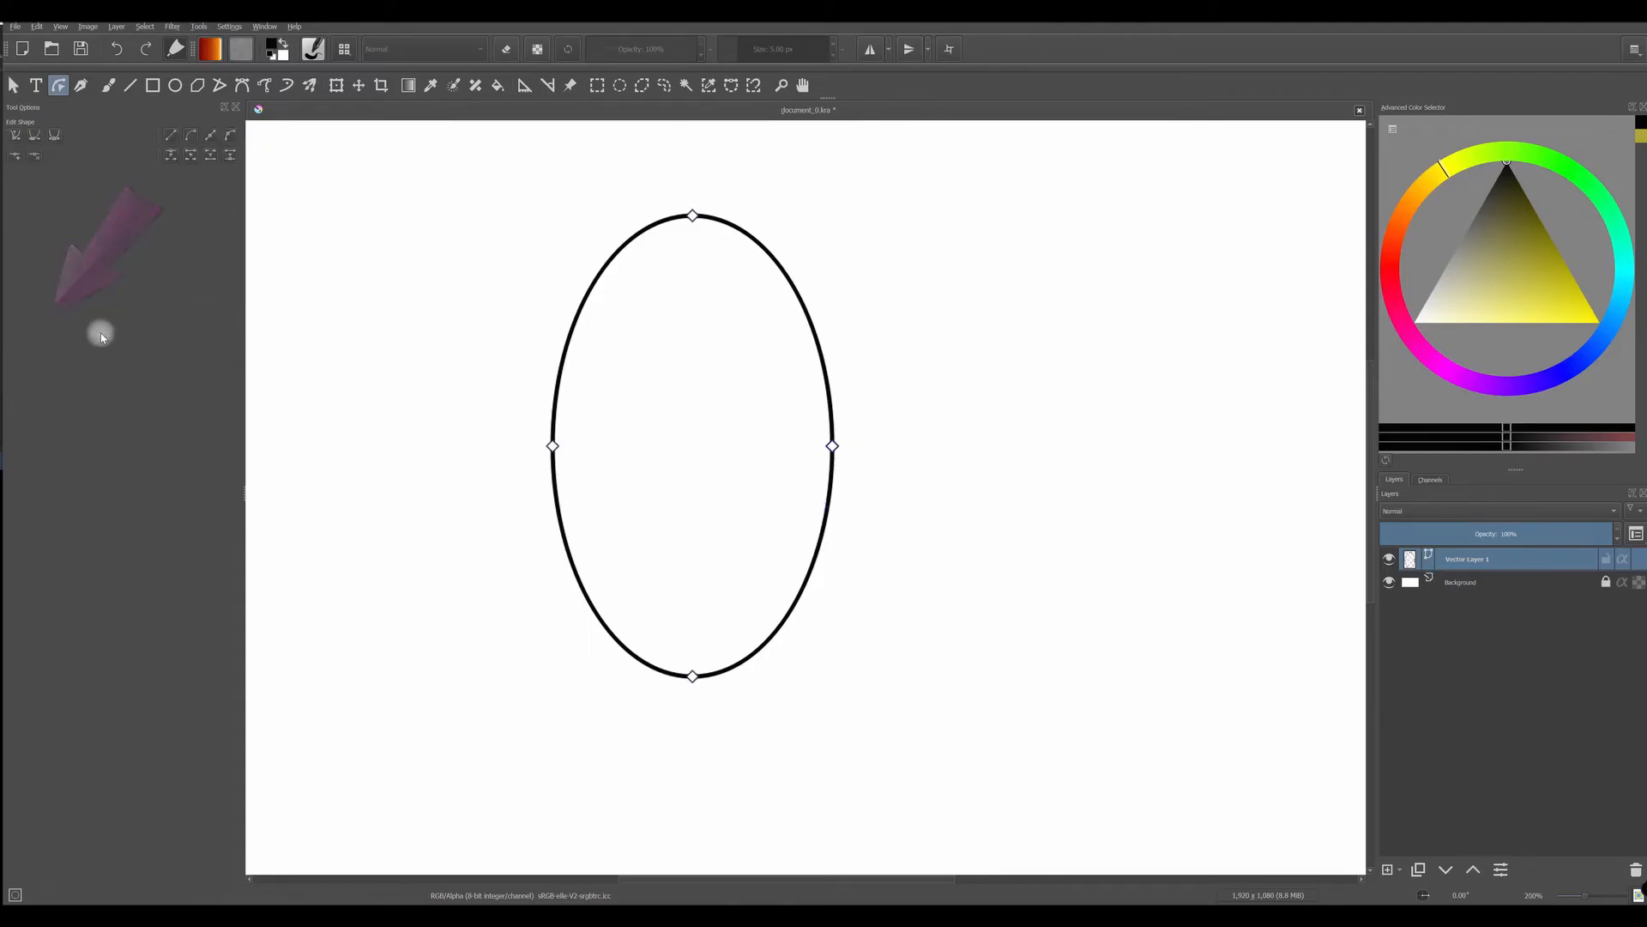
drag(692, 216, 739, 390)
drag(616, 481, 647, 371)
drag(692, 677, 631, 654)
drag(765, 745, 747, 669)
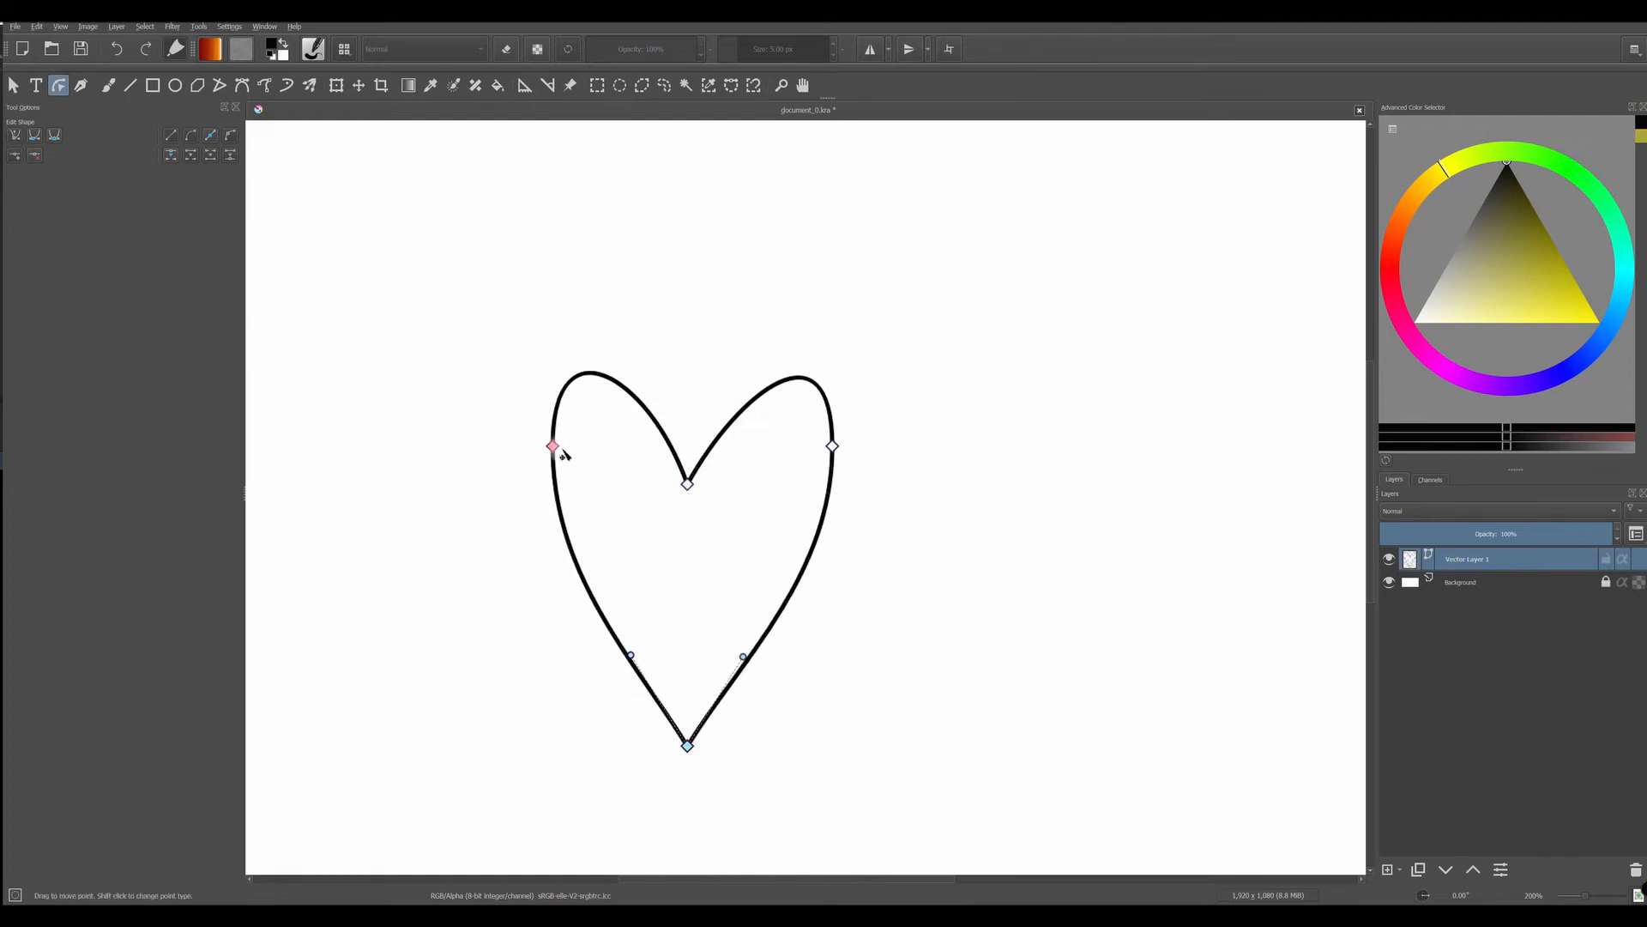
- Reshape the heart by widening its left lobe, rounding the right lobe with its curve handle, and raising the notch slightly
drag(552, 447, 512, 450)
click(832, 446)
click(210, 136)
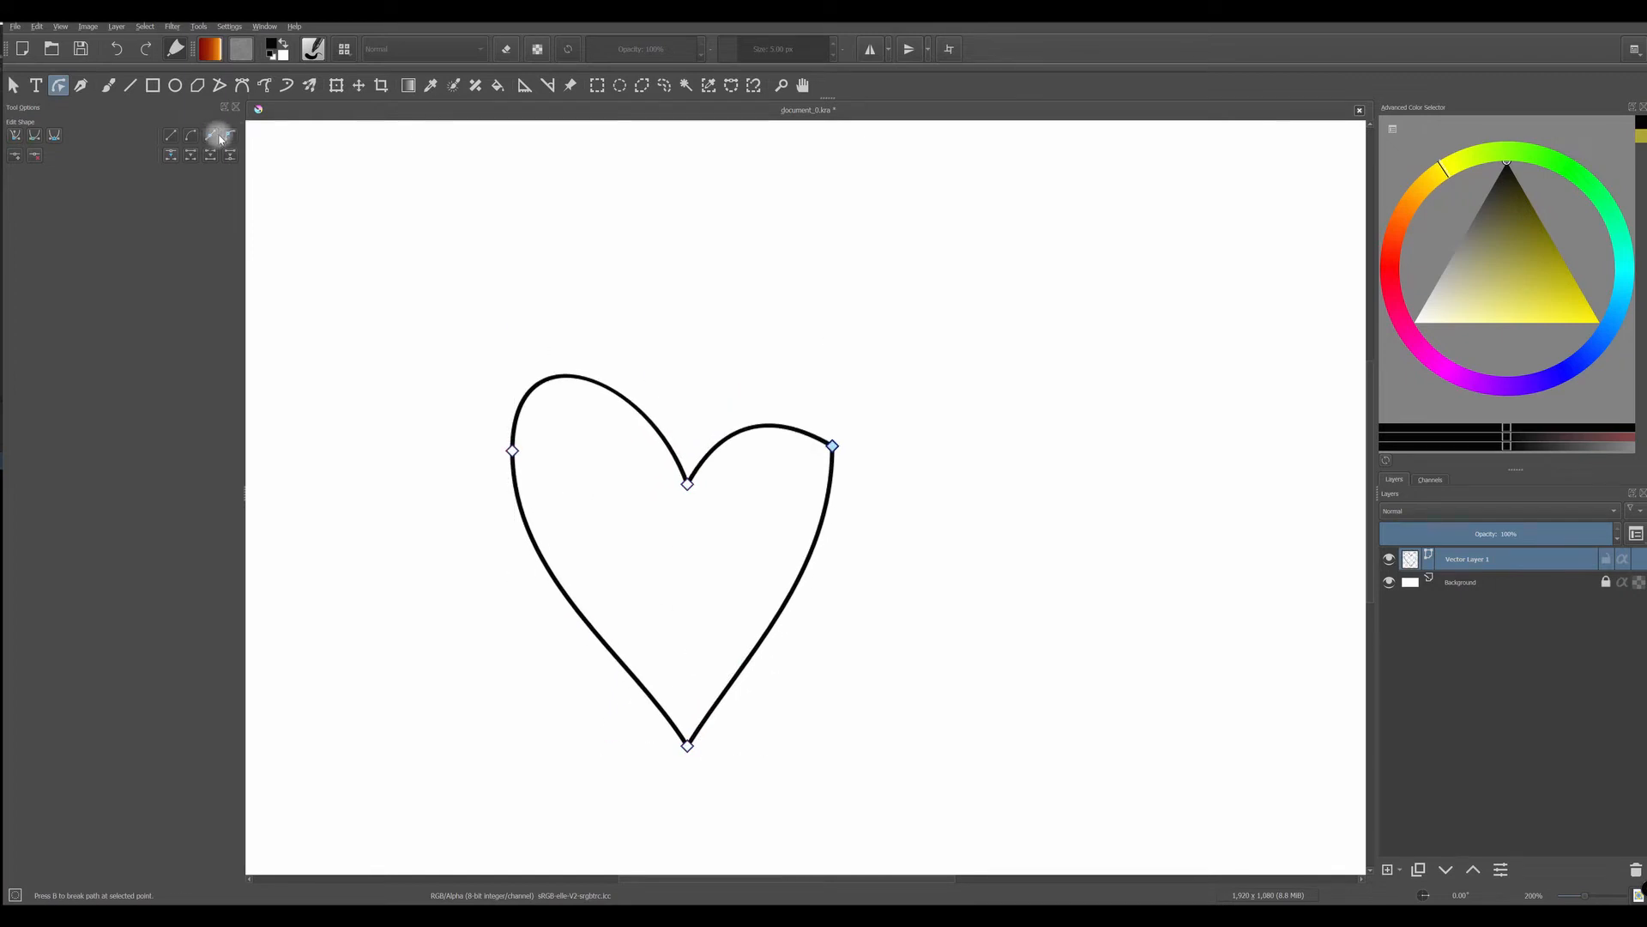
click(230, 136)
drag(772, 412, 813, 323)
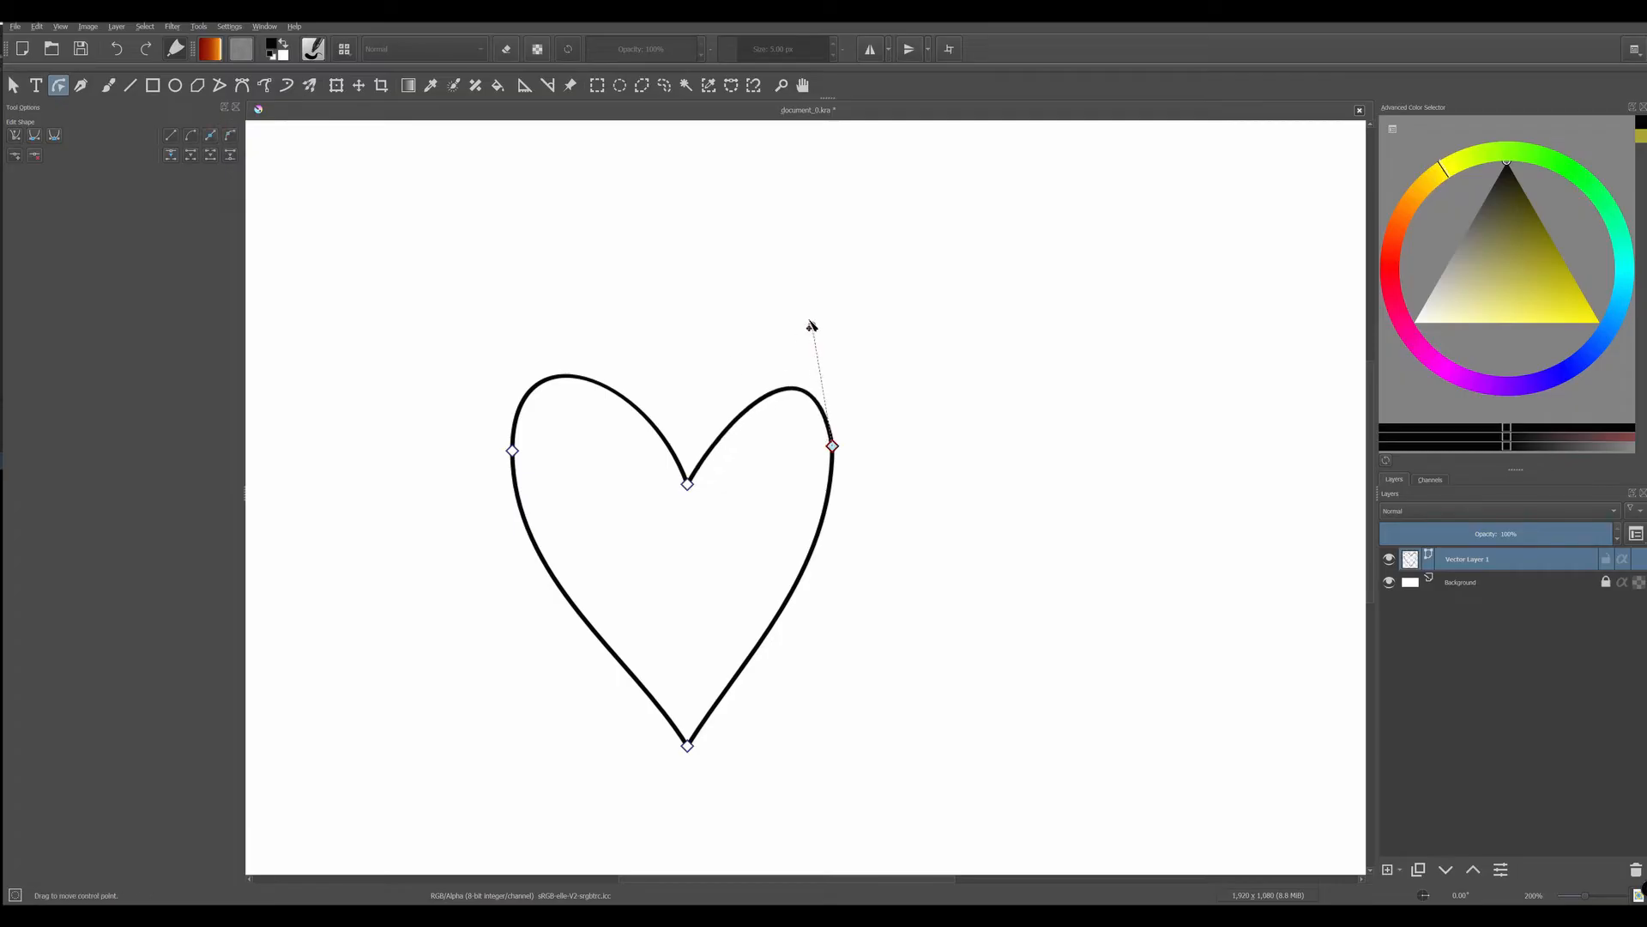
mouse_move(687, 483)
mouse_down()
mouse_move(686, 442)
mouse_move(680, 460)
mouse_up()
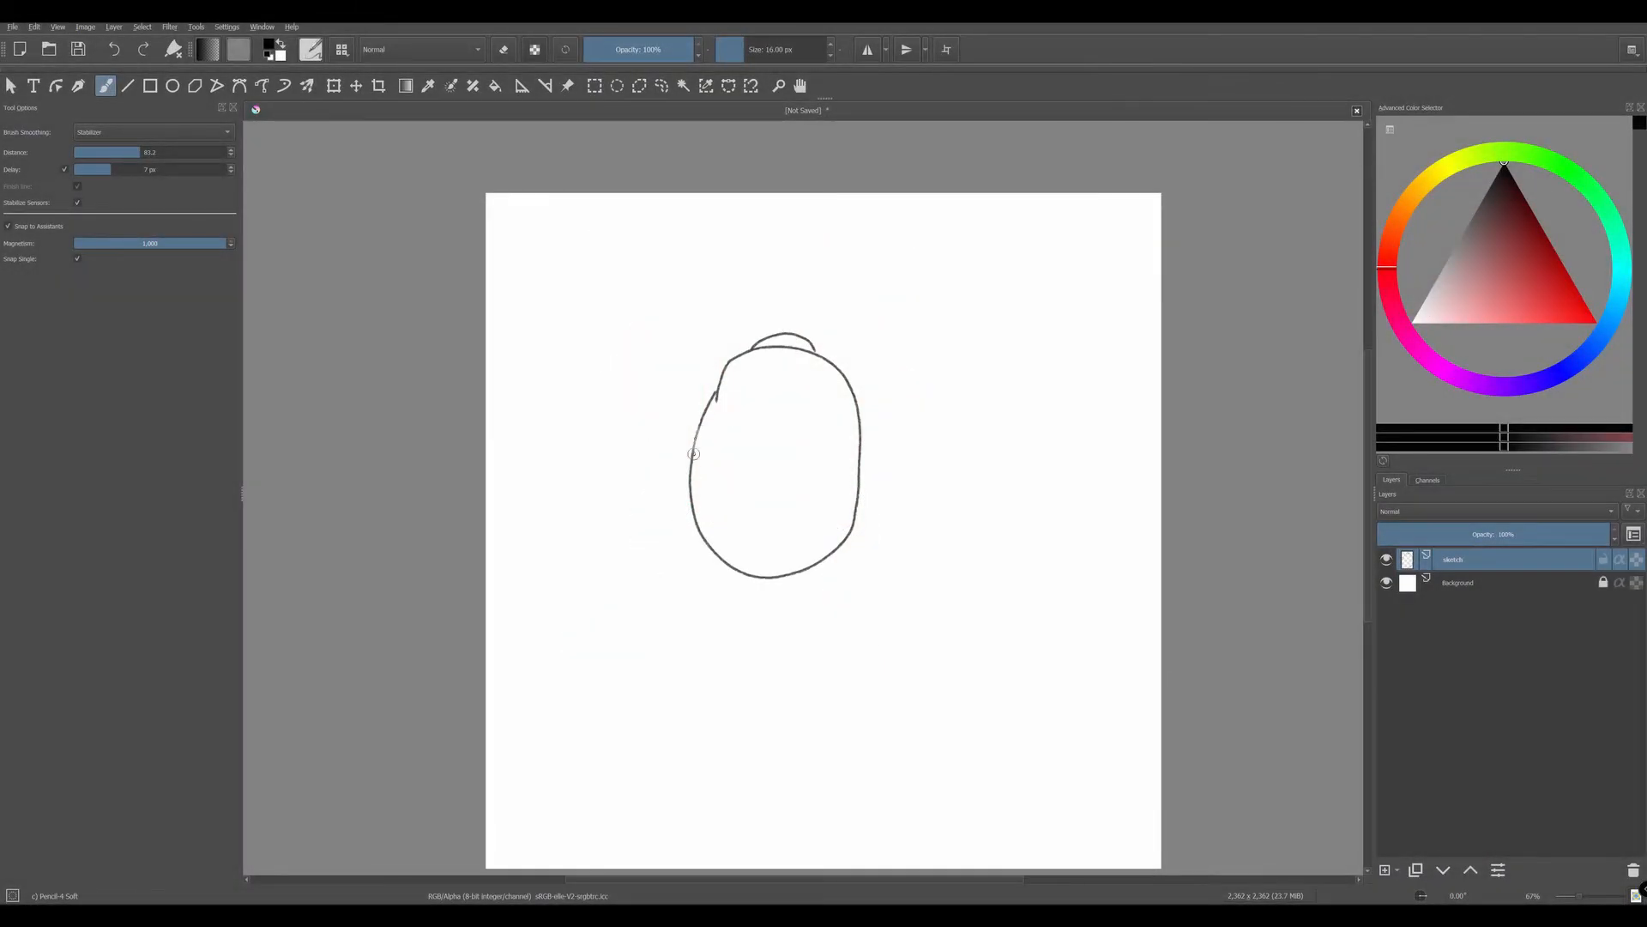
- Sketch the outline of the beetle's wing cases around both sides and the lower edge of the body
drag(684, 419, 696, 498)
mouse_move(681, 418)
mouse_down()
mouse_move(689, 521)
mouse_move(714, 547)
mouse_up()
drag(873, 433, 811, 581)
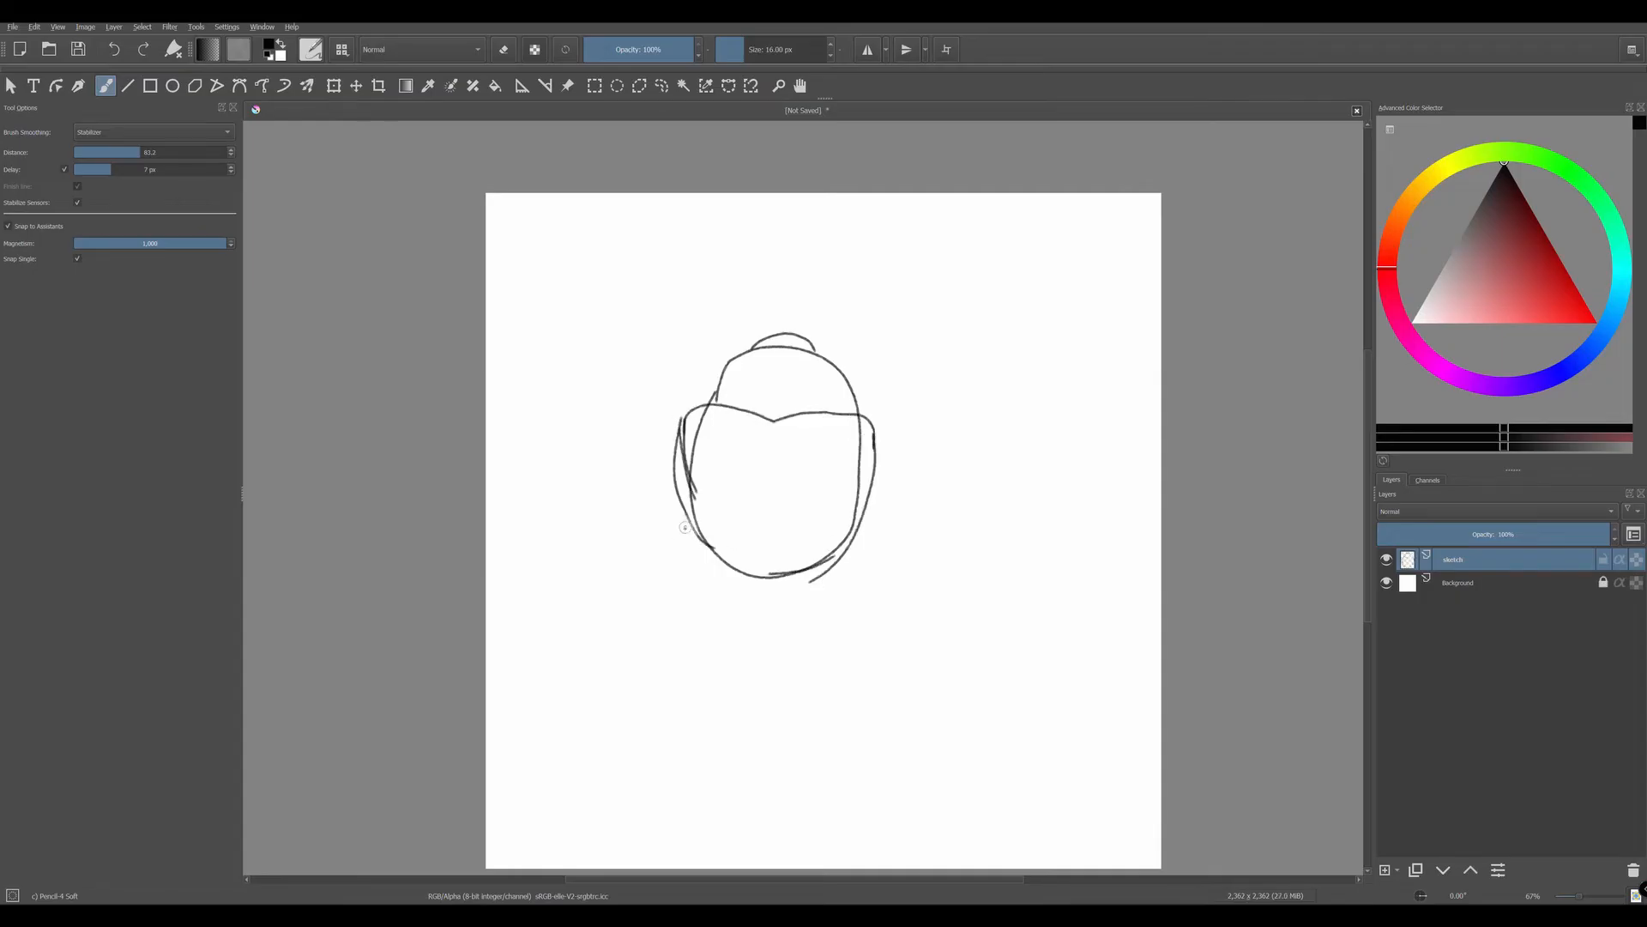
drag(687, 523, 838, 572)
drag(768, 573, 834, 556)
drag(766, 581, 850, 562)
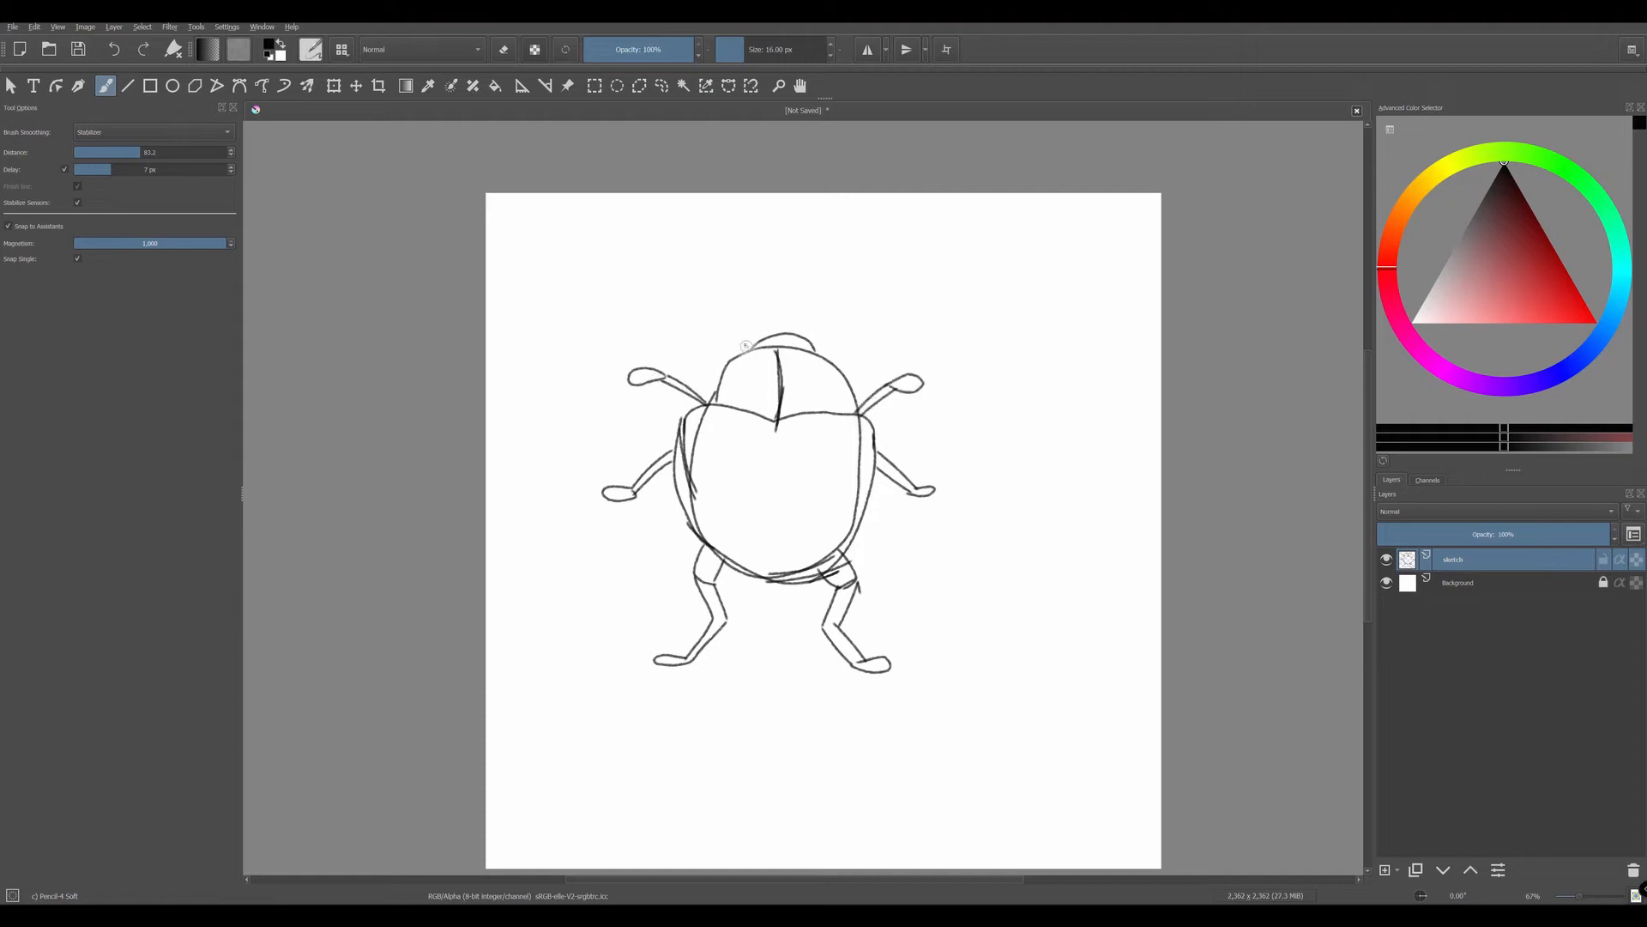
- Sketch the beetle's two antennae and a row of lengthwise stripes on its wing cases
drag(723, 313, 646, 259)
drag(825, 325, 890, 265)
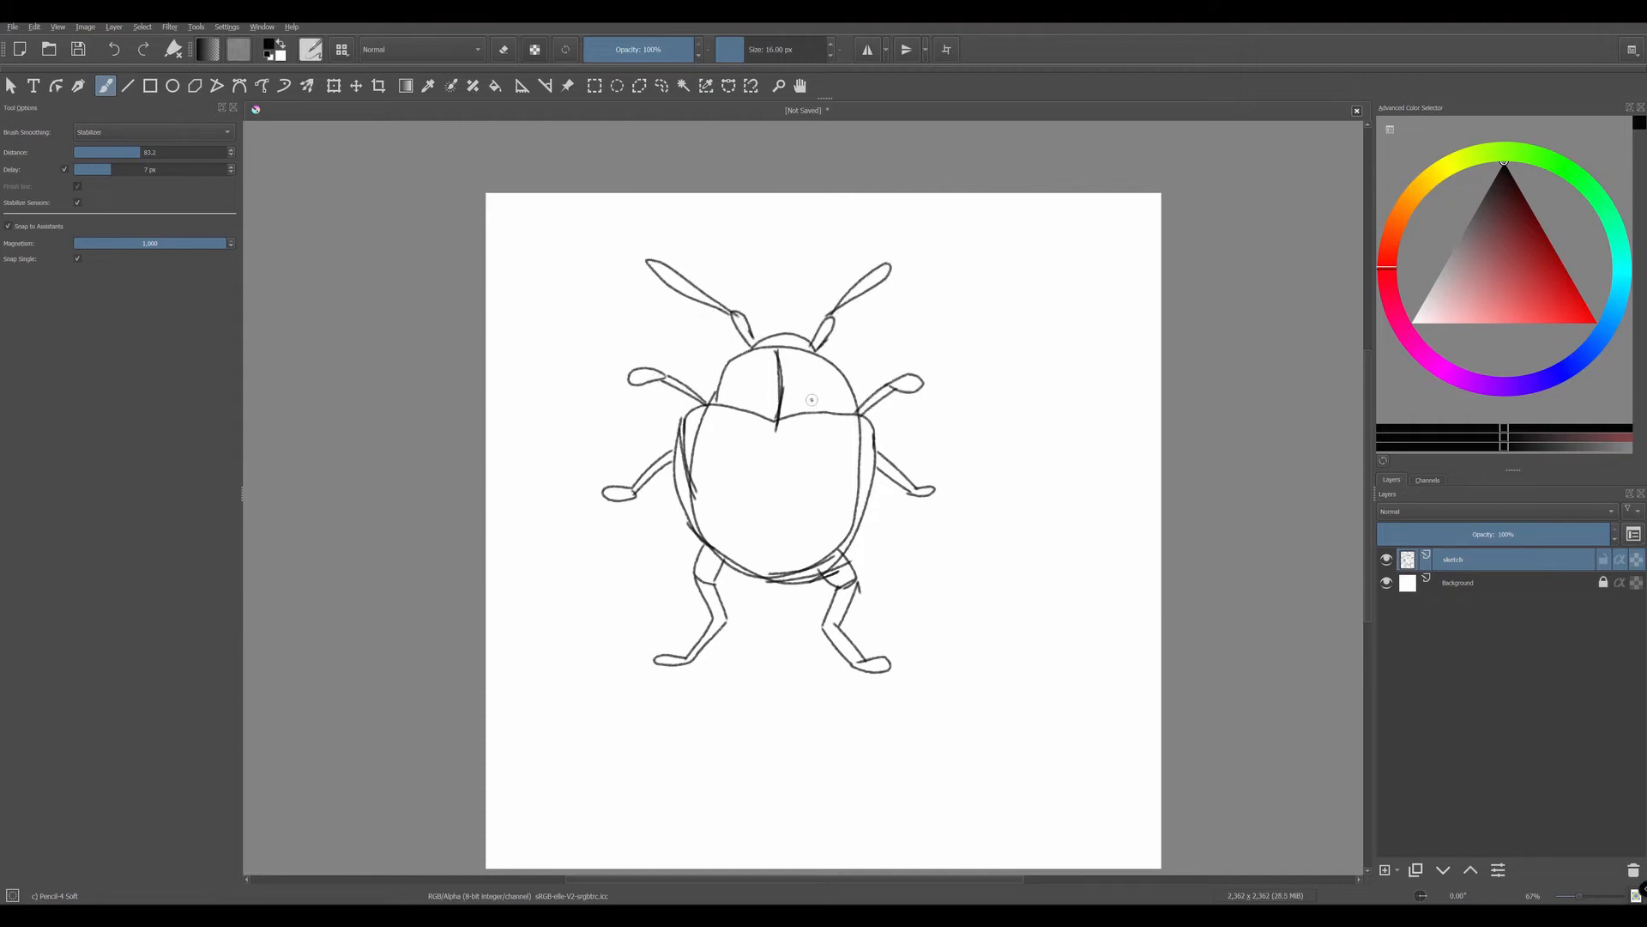
drag(712, 416, 699, 482)
drag(740, 406, 728, 513)
mouse_move(753, 427)
mouse_down()
mouse_move(743, 529)
mouse_move(772, 539)
mouse_up()
drag(817, 432, 800, 552)
drag(848, 426, 829, 541)
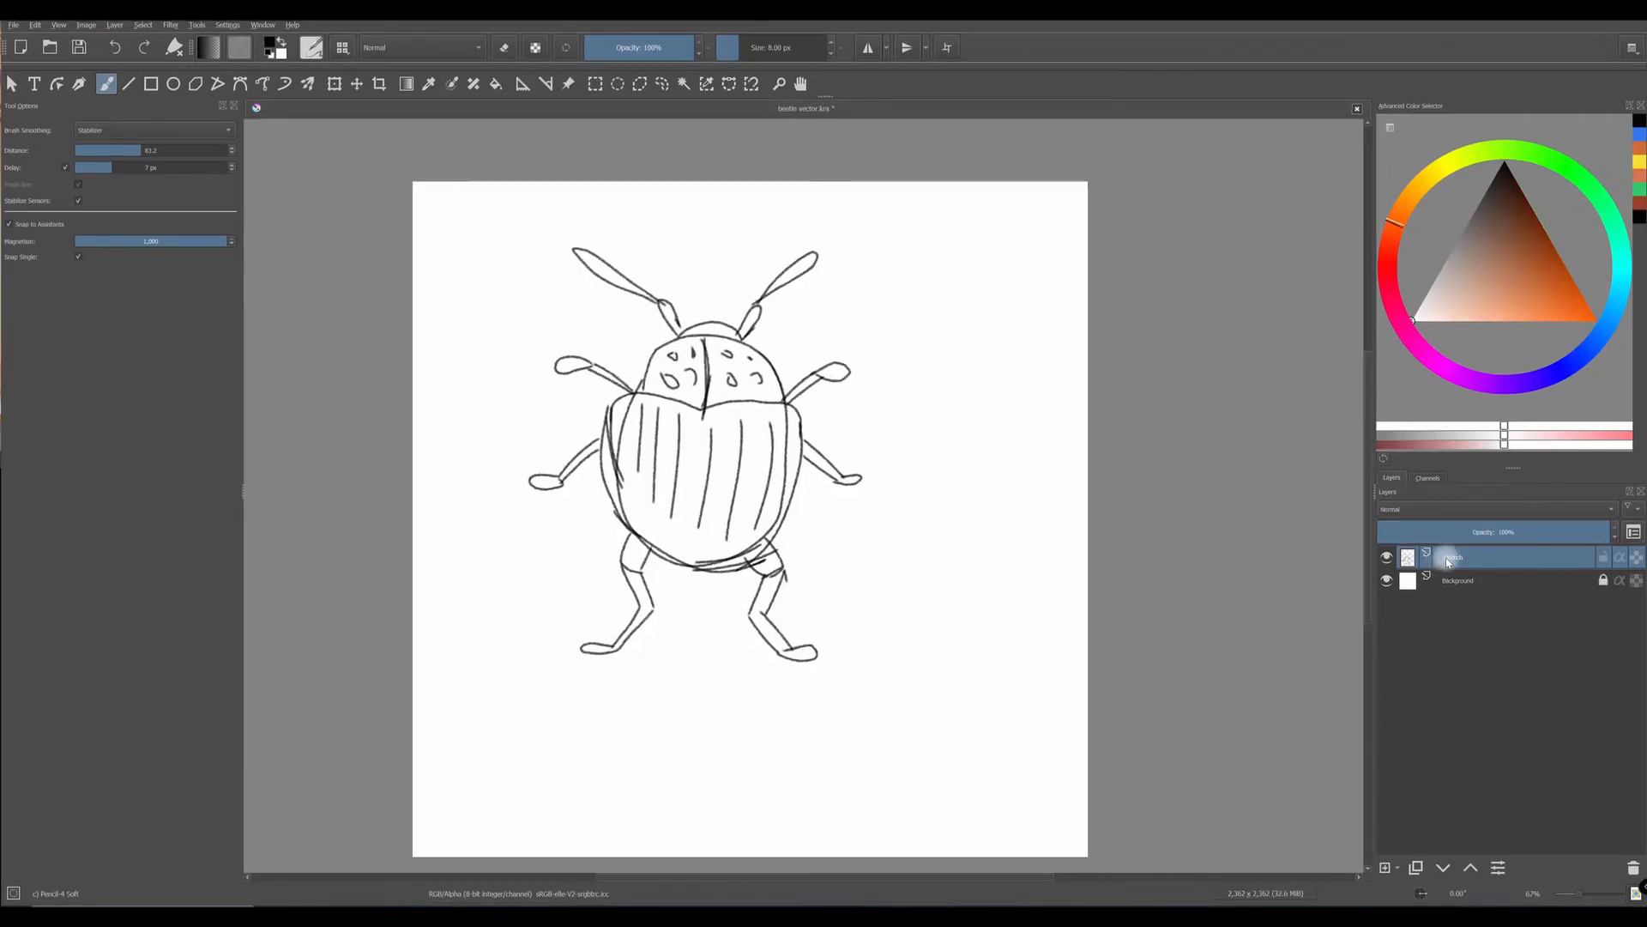
- Lower the sketch layer's opacity to 37% and add a vector layer above it
drag(1537, 534, 1443, 539)
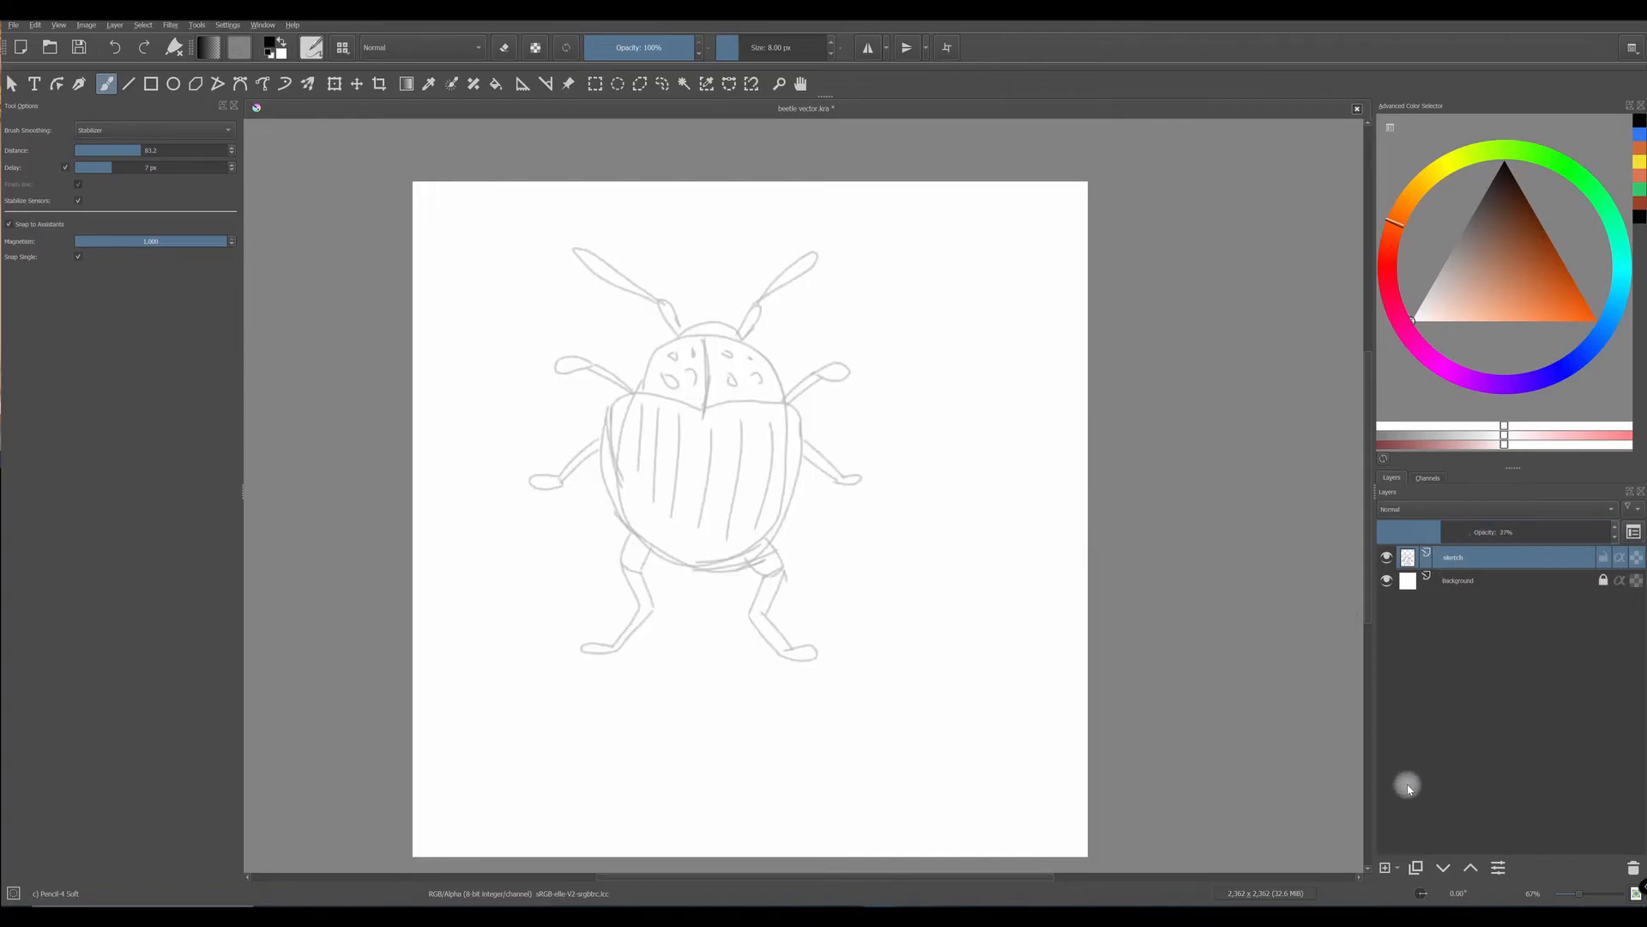
click(1398, 869)
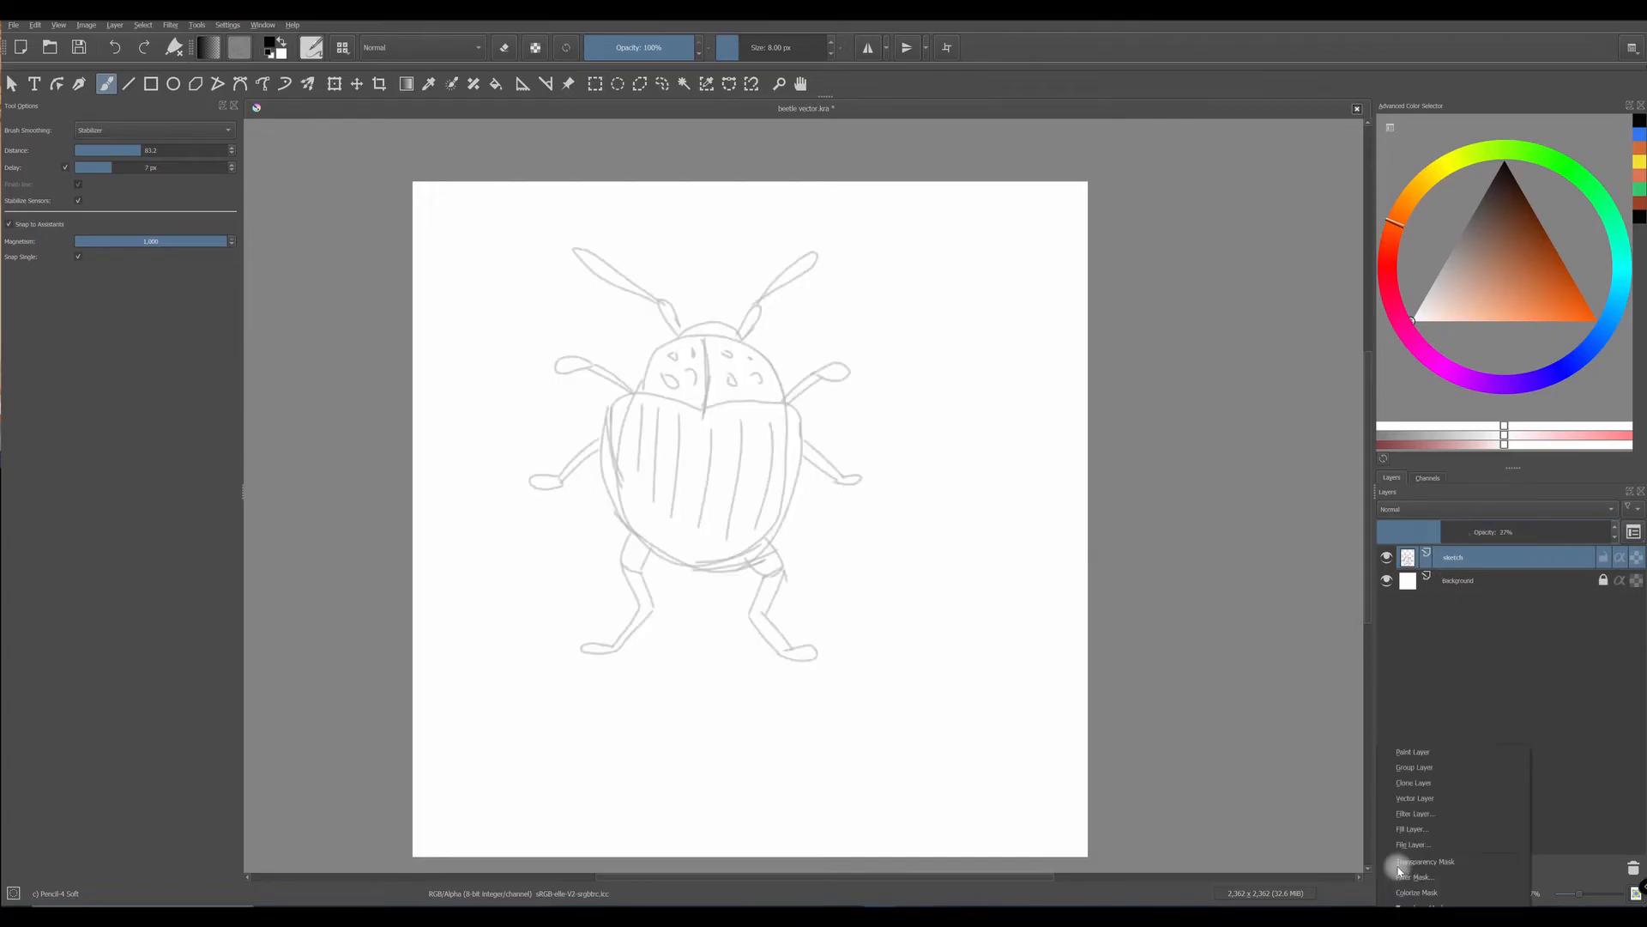
click(1403, 800)
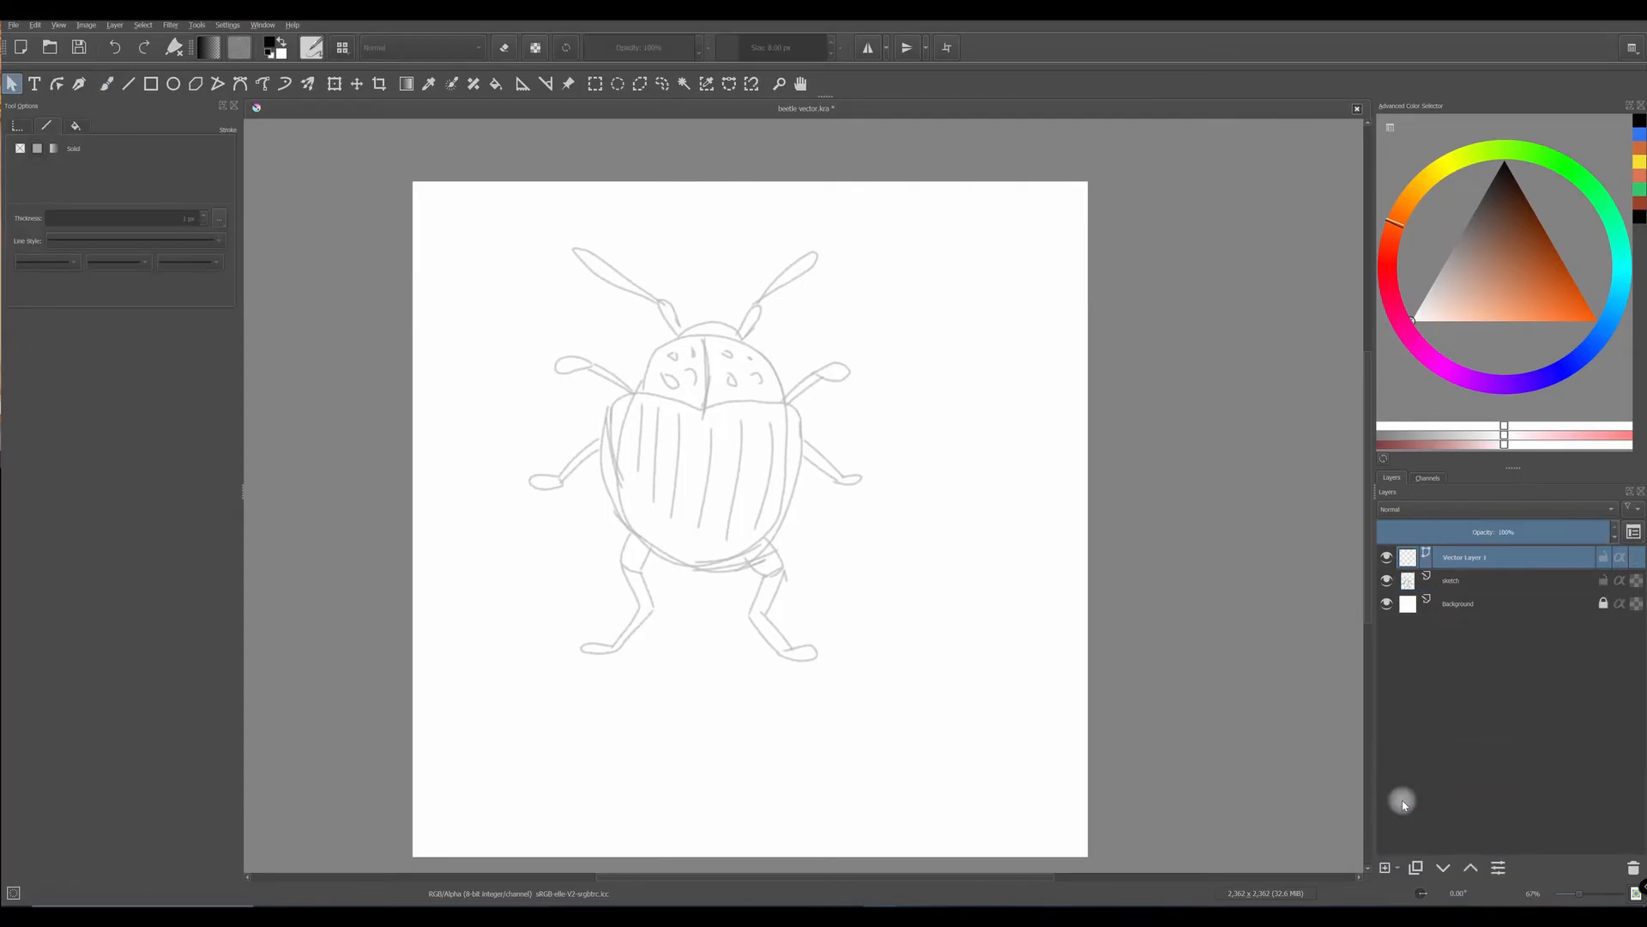
- Trace the upper segment of the beetle's right antenna as a closed, unfilled freehand path with an 8 px brush outline
scroll(721, 474, up, 3)
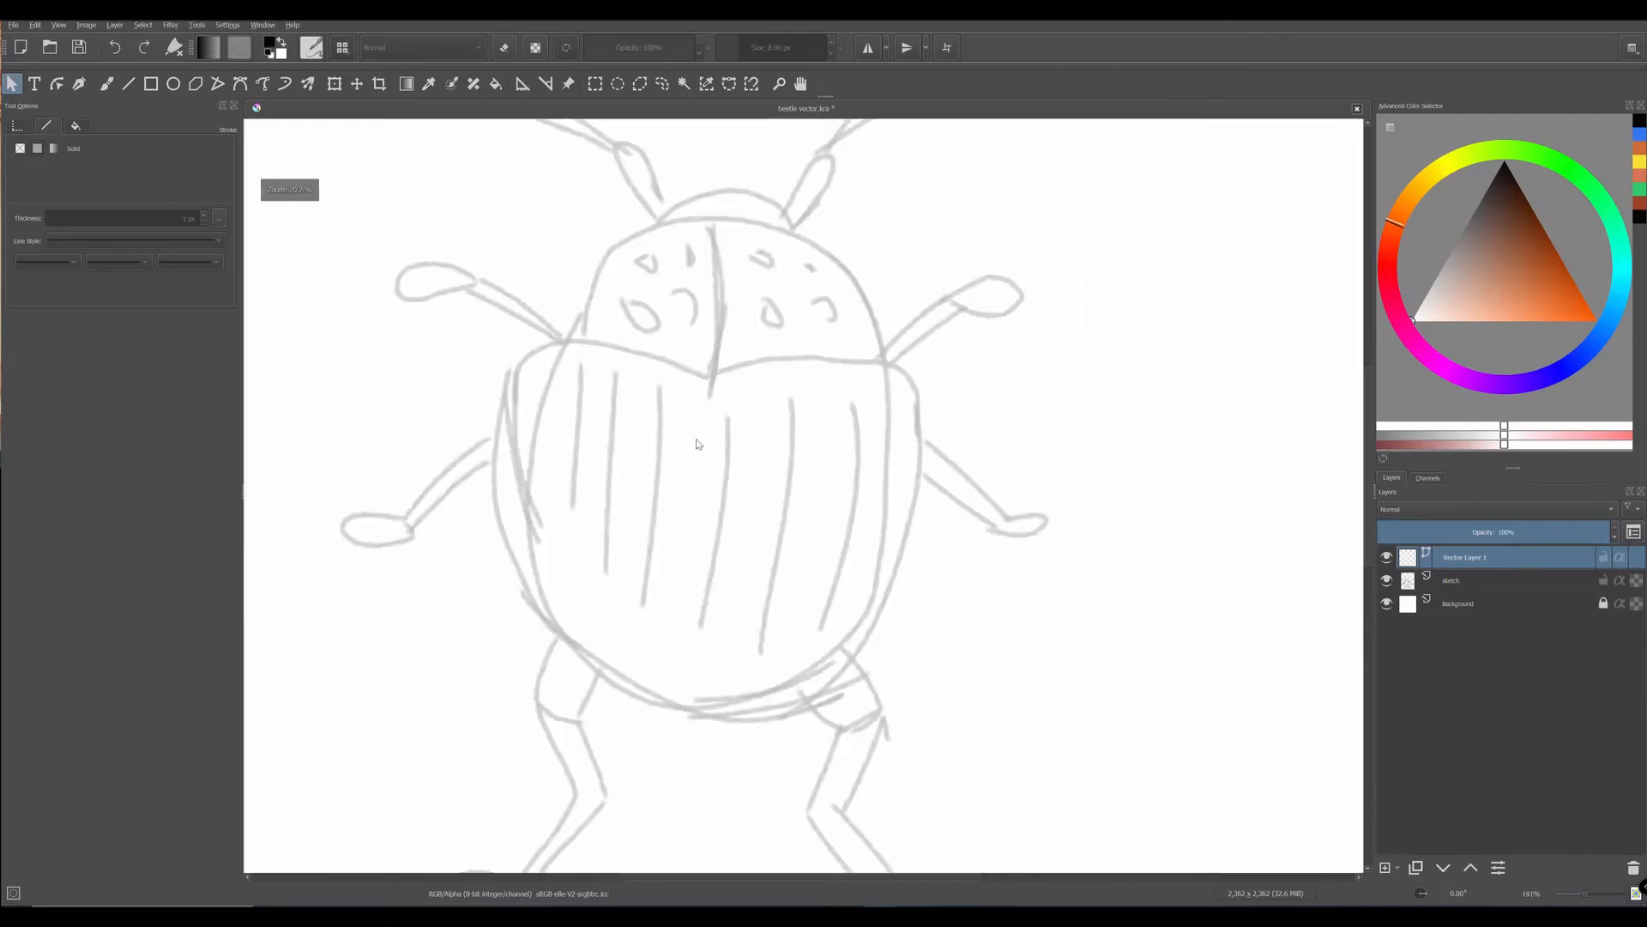
drag(706, 436, 591, 668)
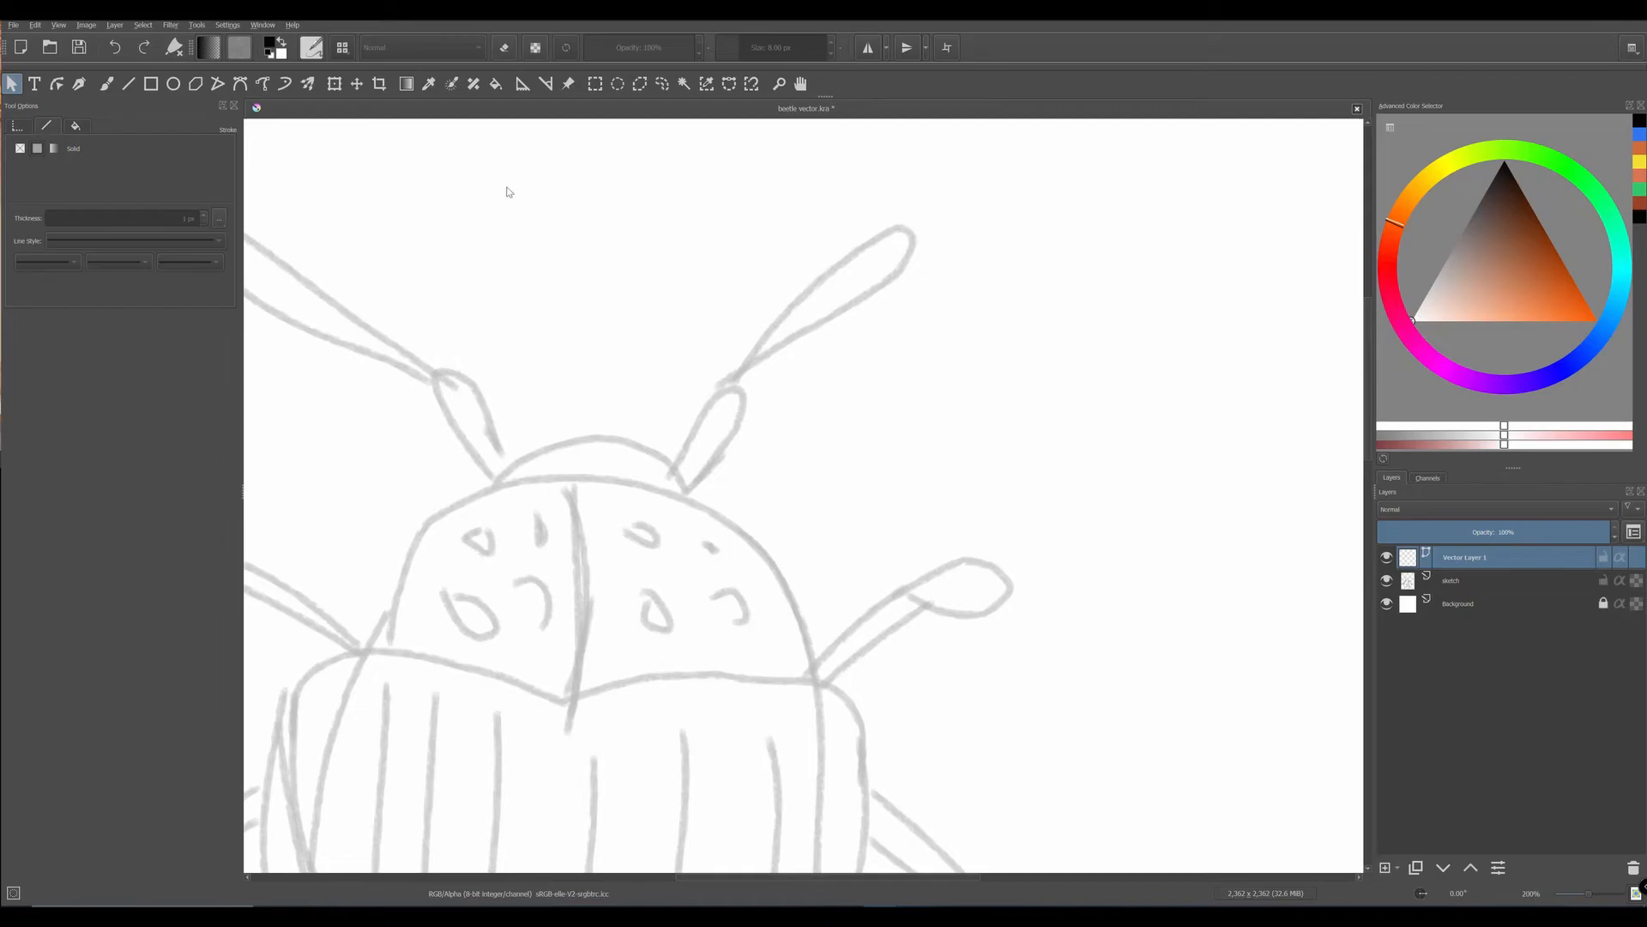
click(265, 86)
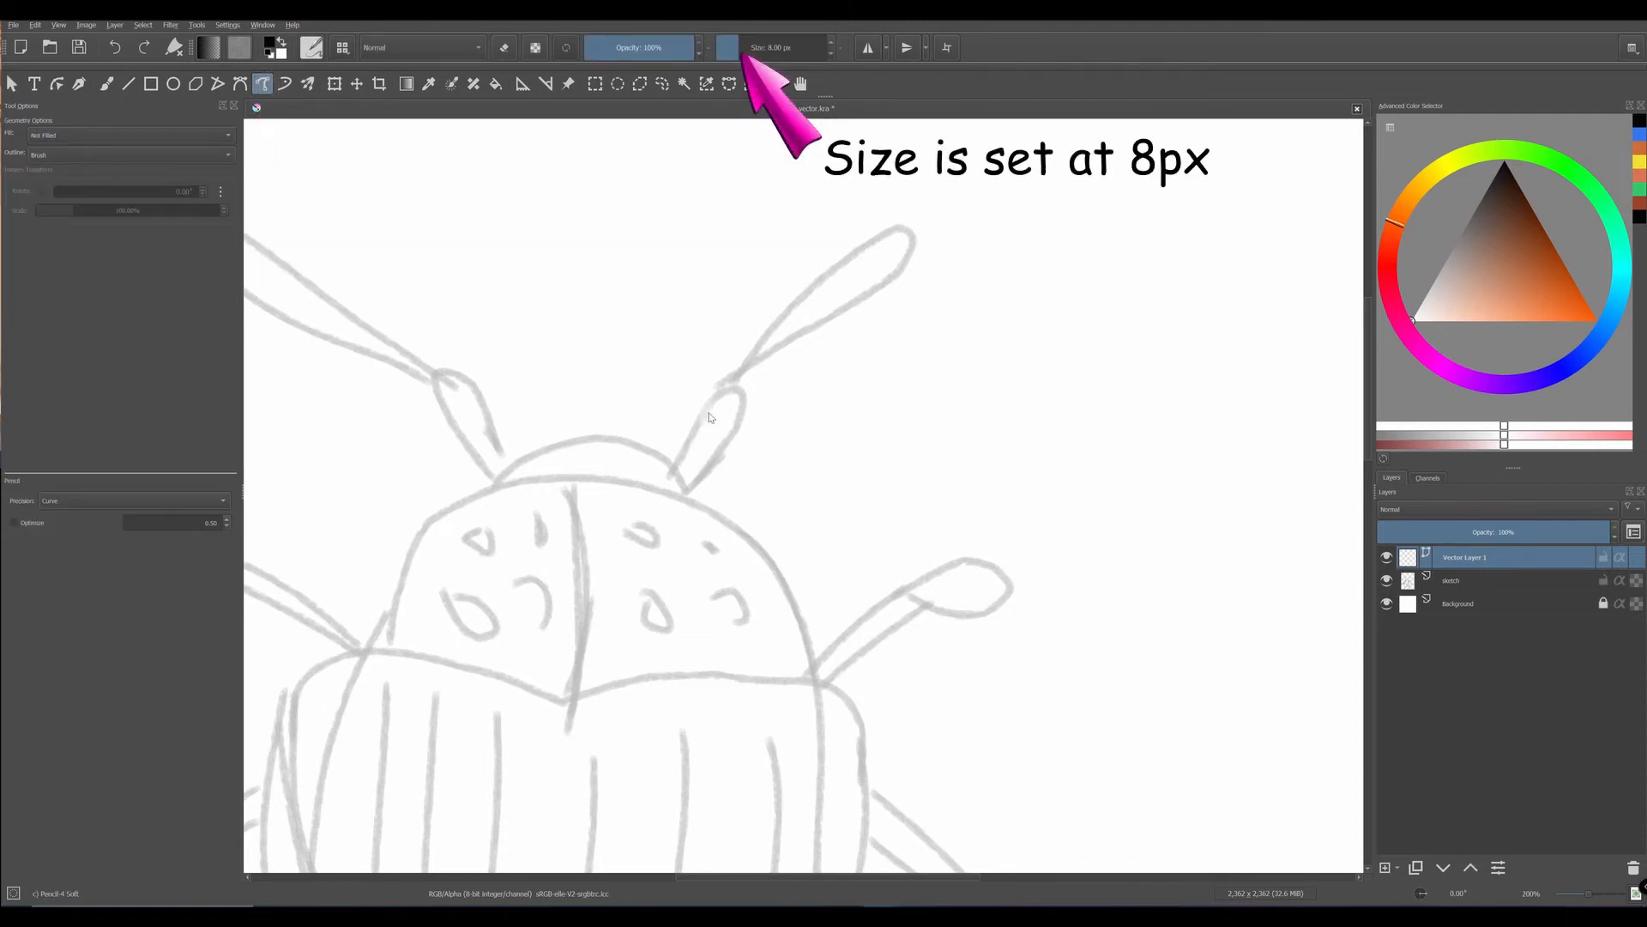
drag(734, 379, 744, 366)
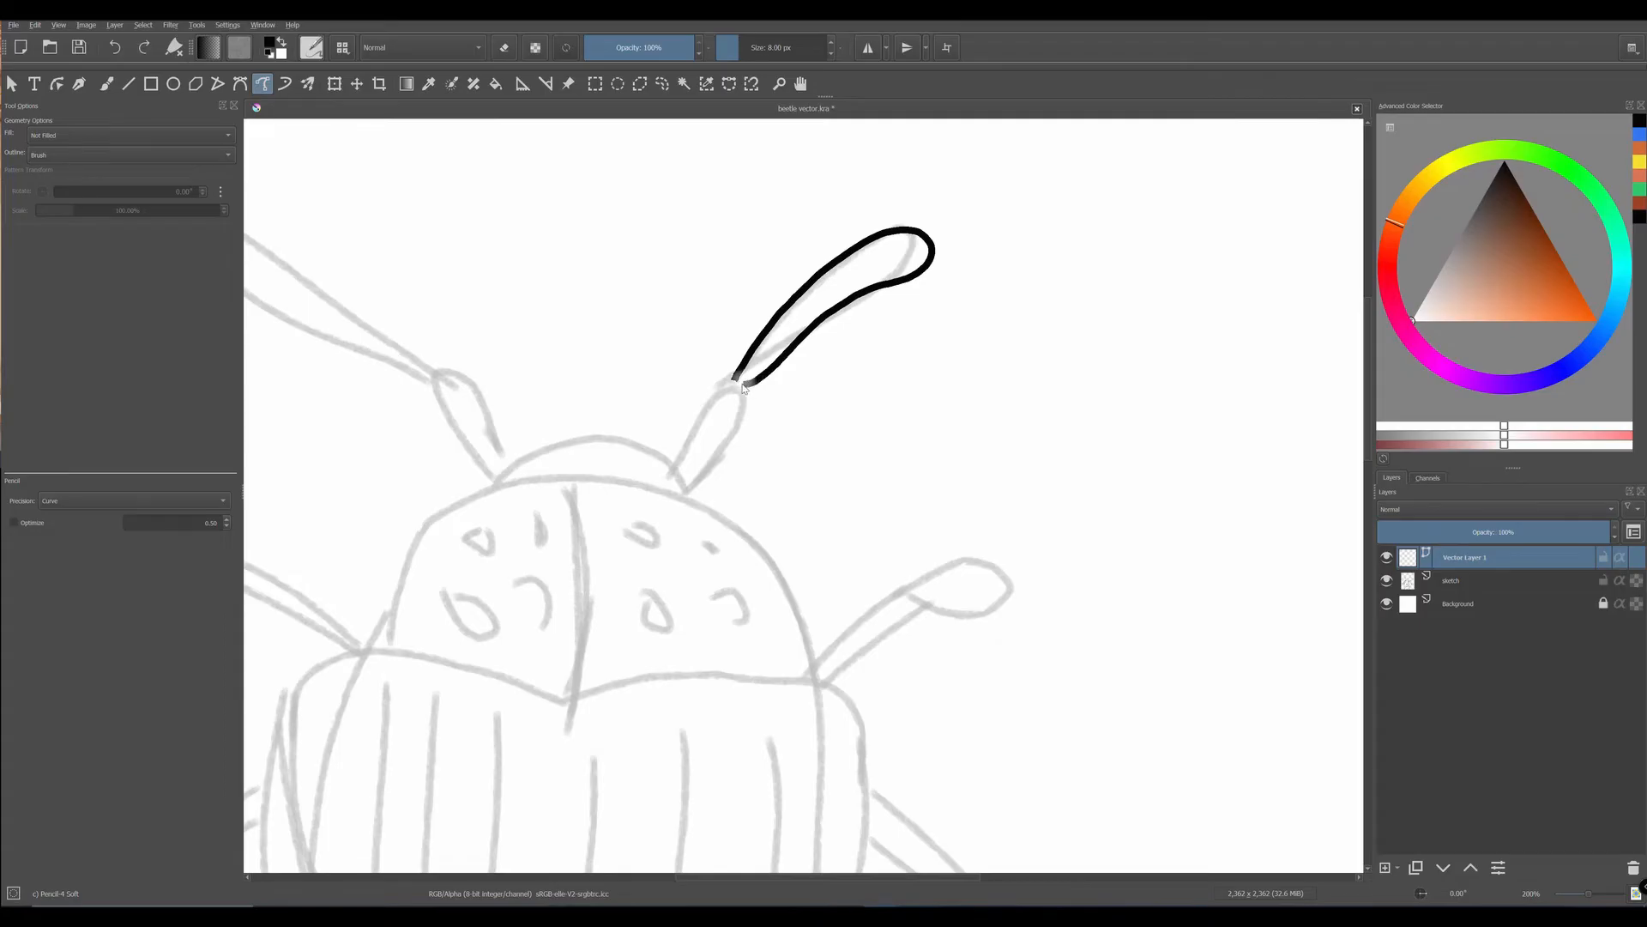
drag(739, 383, 734, 381)
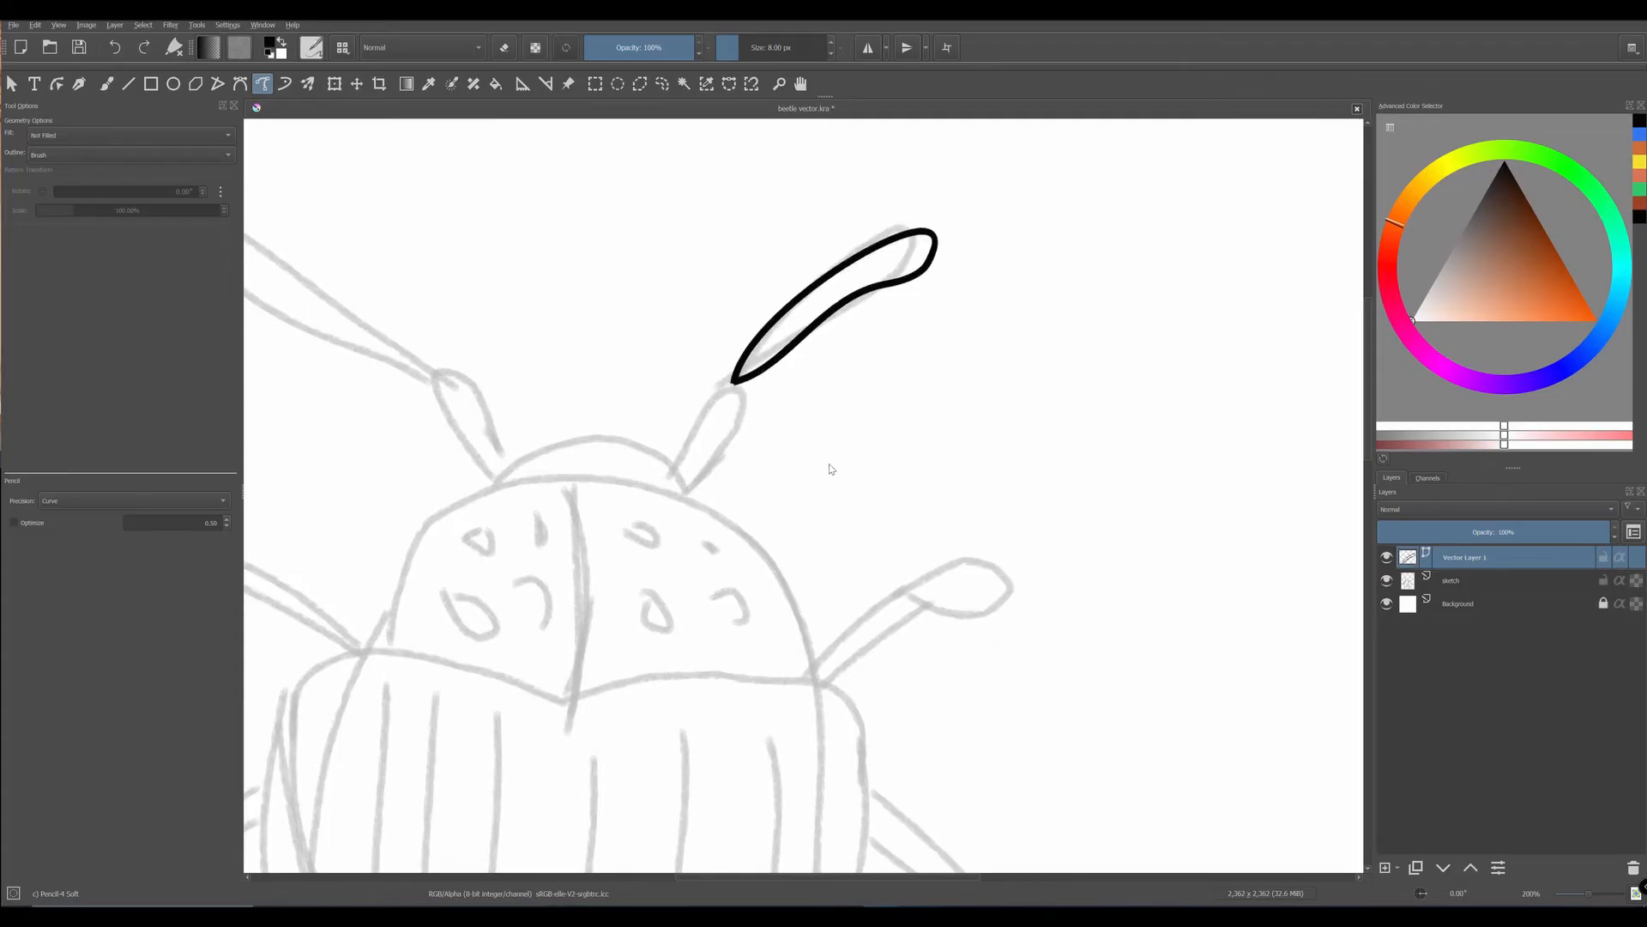
- Reshape the upper antenna segment with Edit Shapes, adjusting its nodes and curve handles to fit the sketch and moving its lower tip outward
click(58, 87)
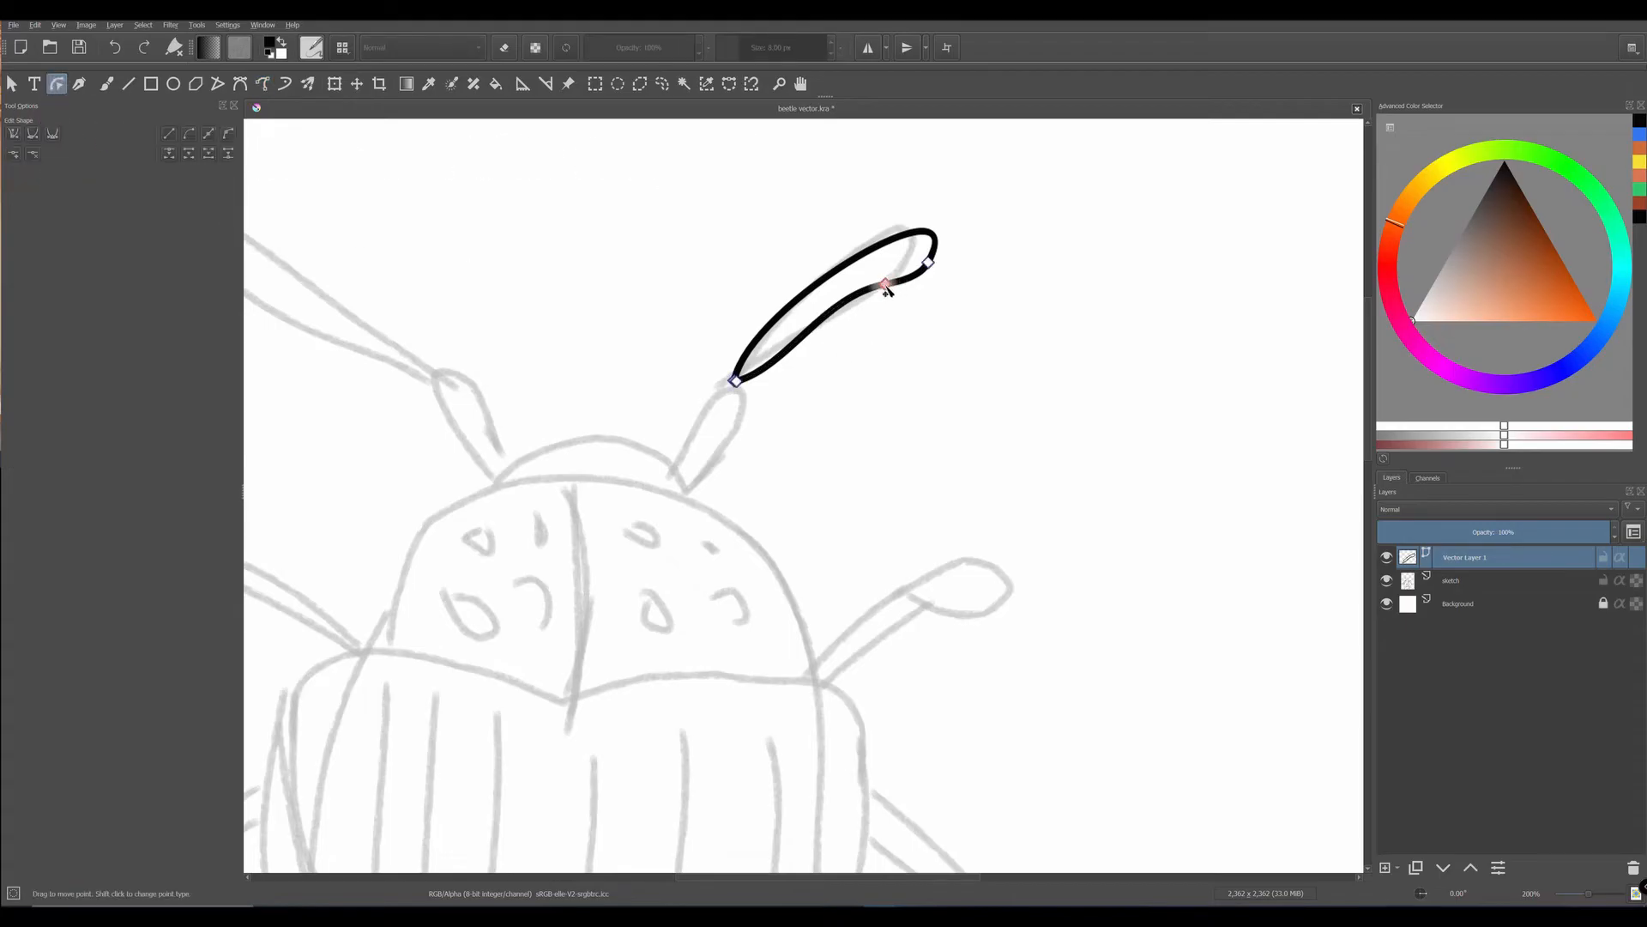
drag(885, 287, 862, 303)
drag(936, 261, 916, 258)
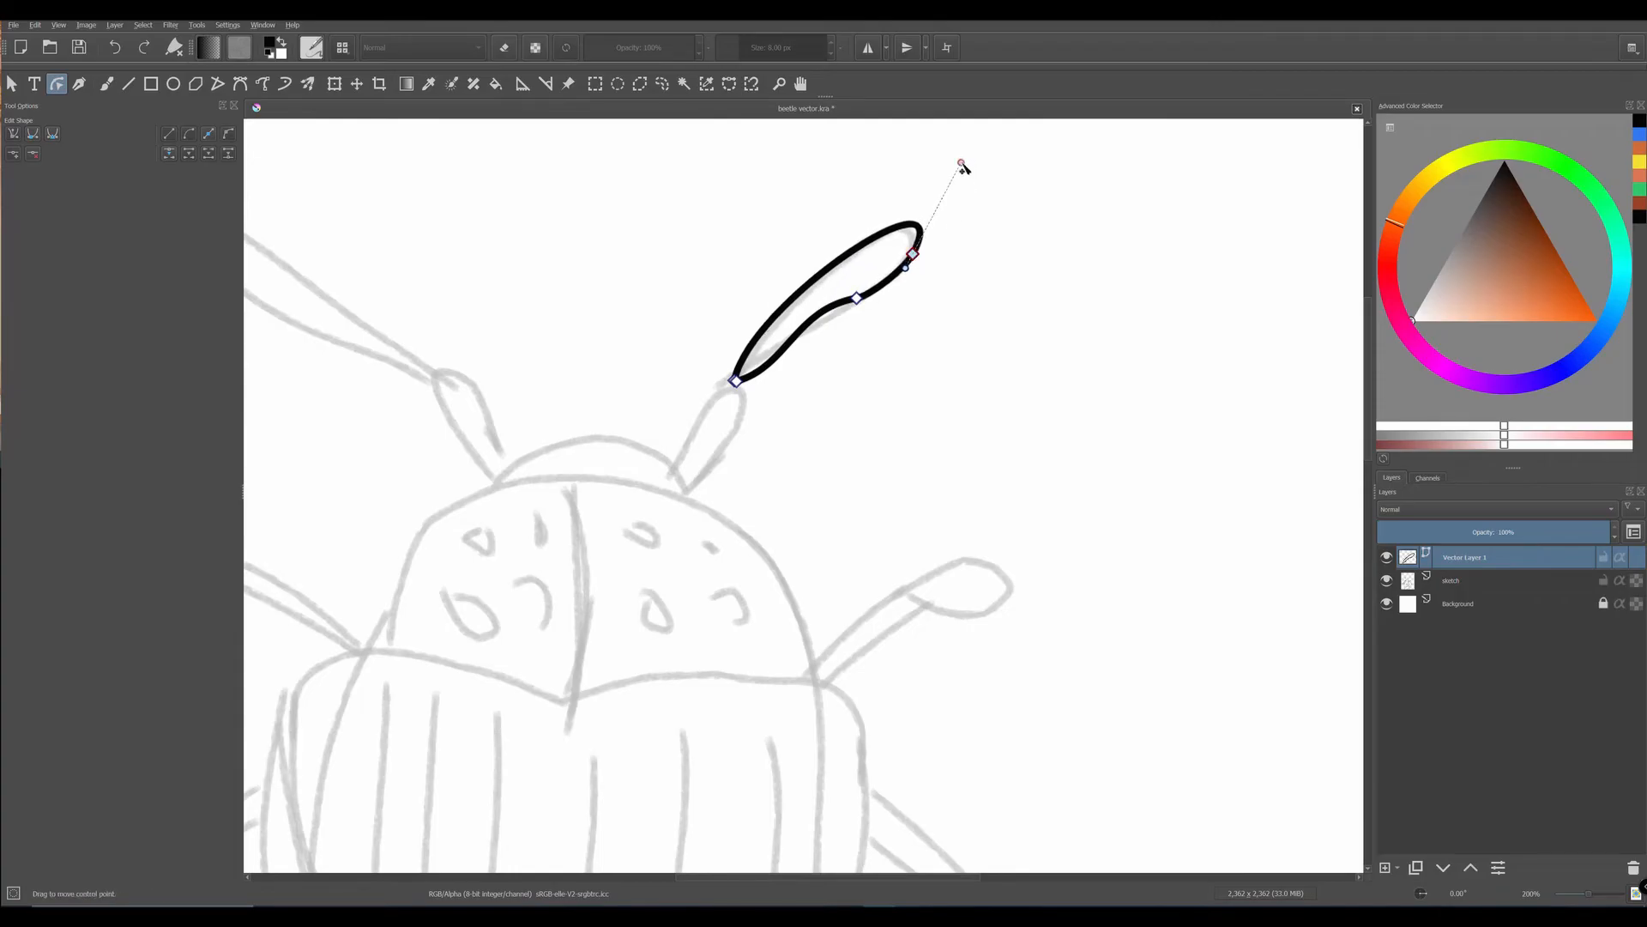
drag(962, 164, 941, 173)
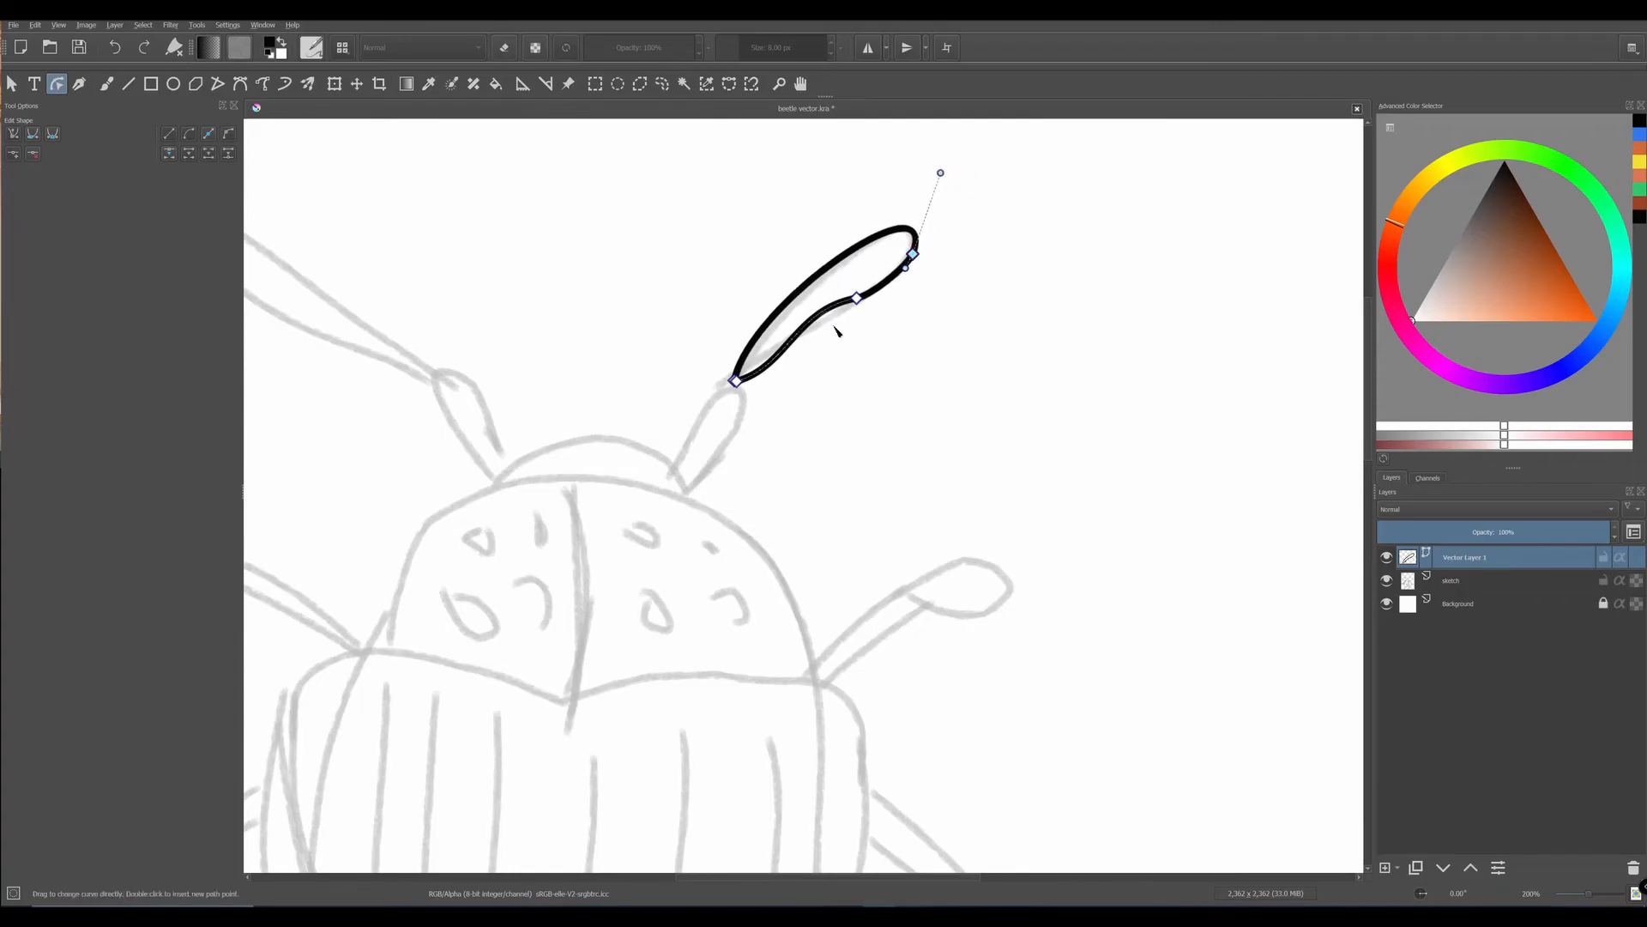
click(857, 299)
drag(798, 324, 799, 332)
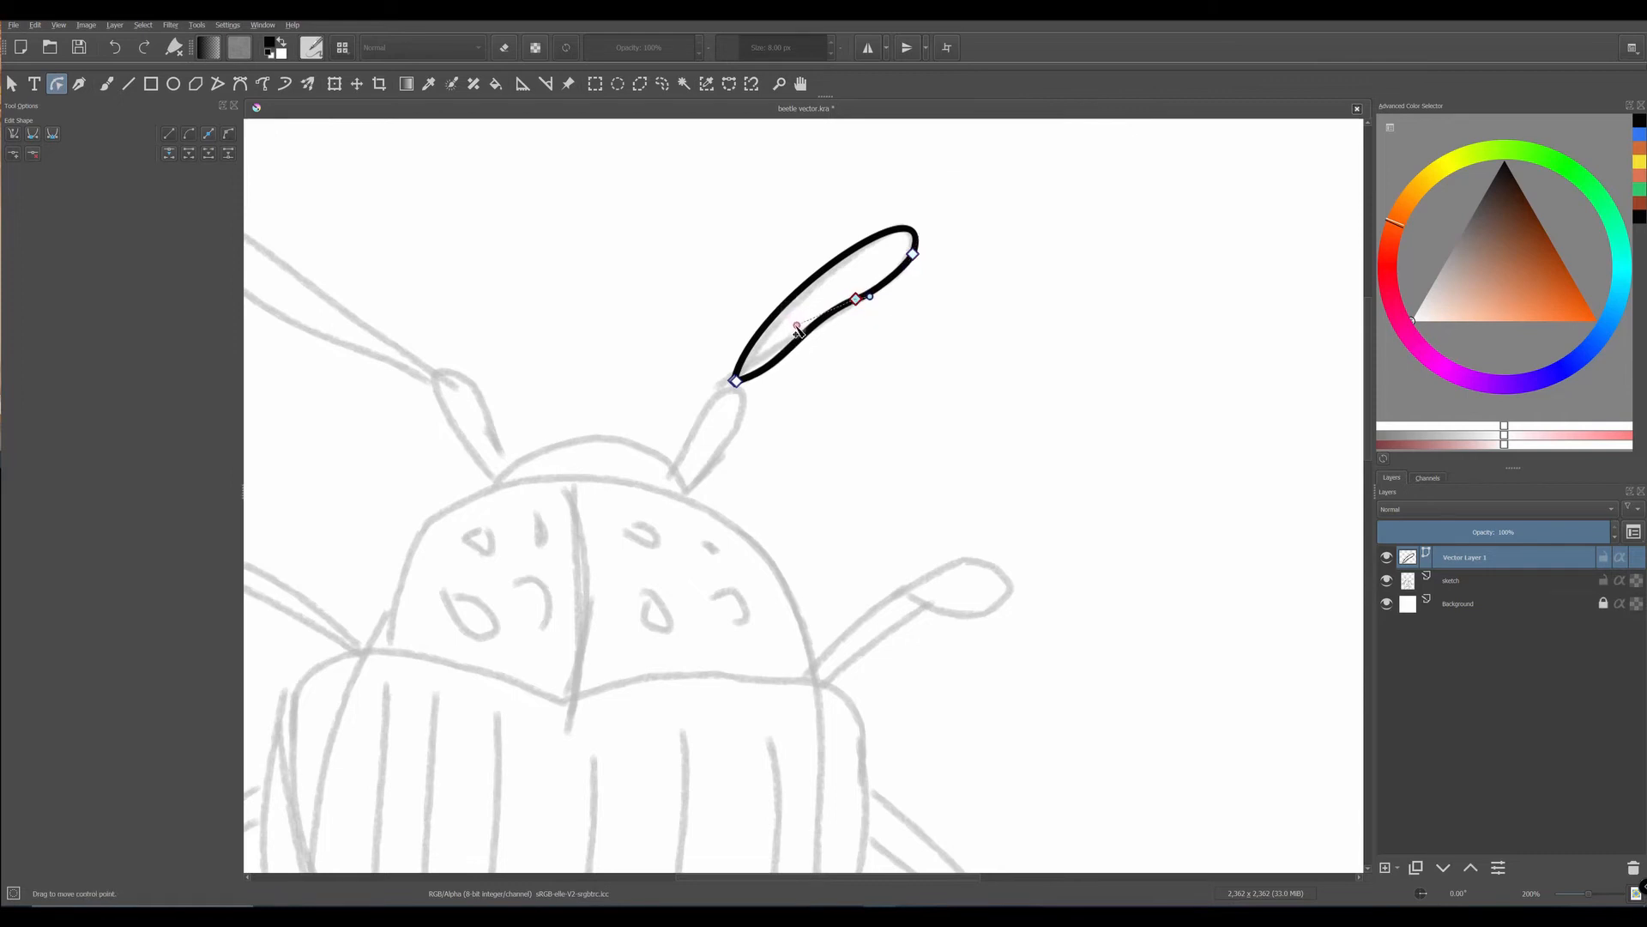
click(737, 383)
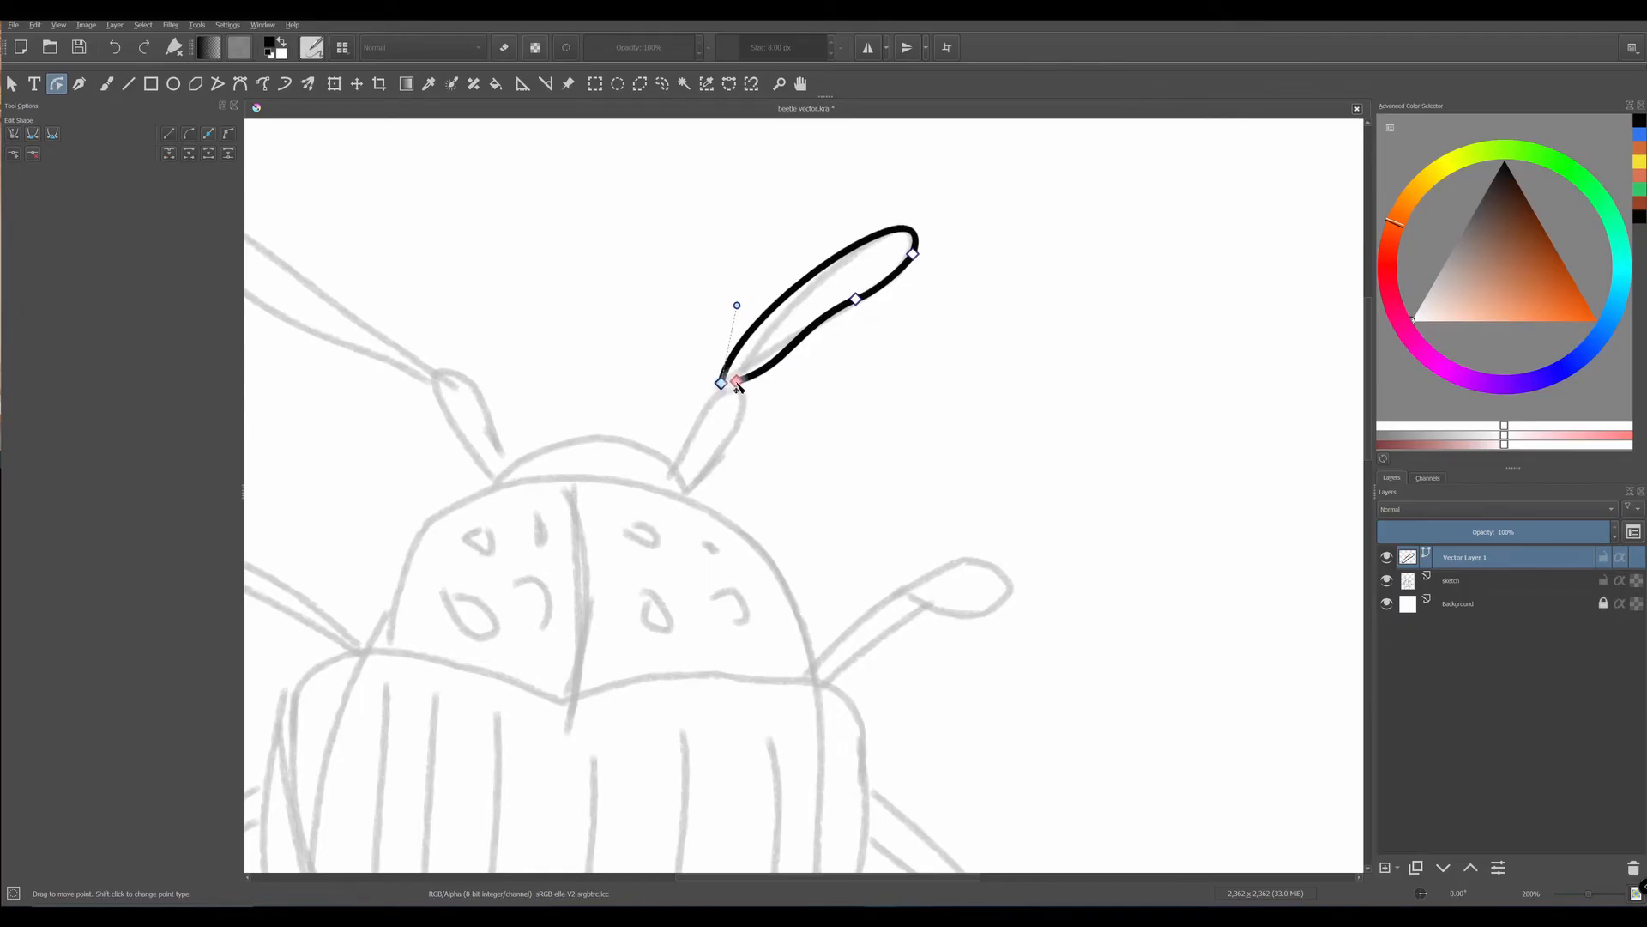
click(738, 385)
drag(736, 390, 776, 383)
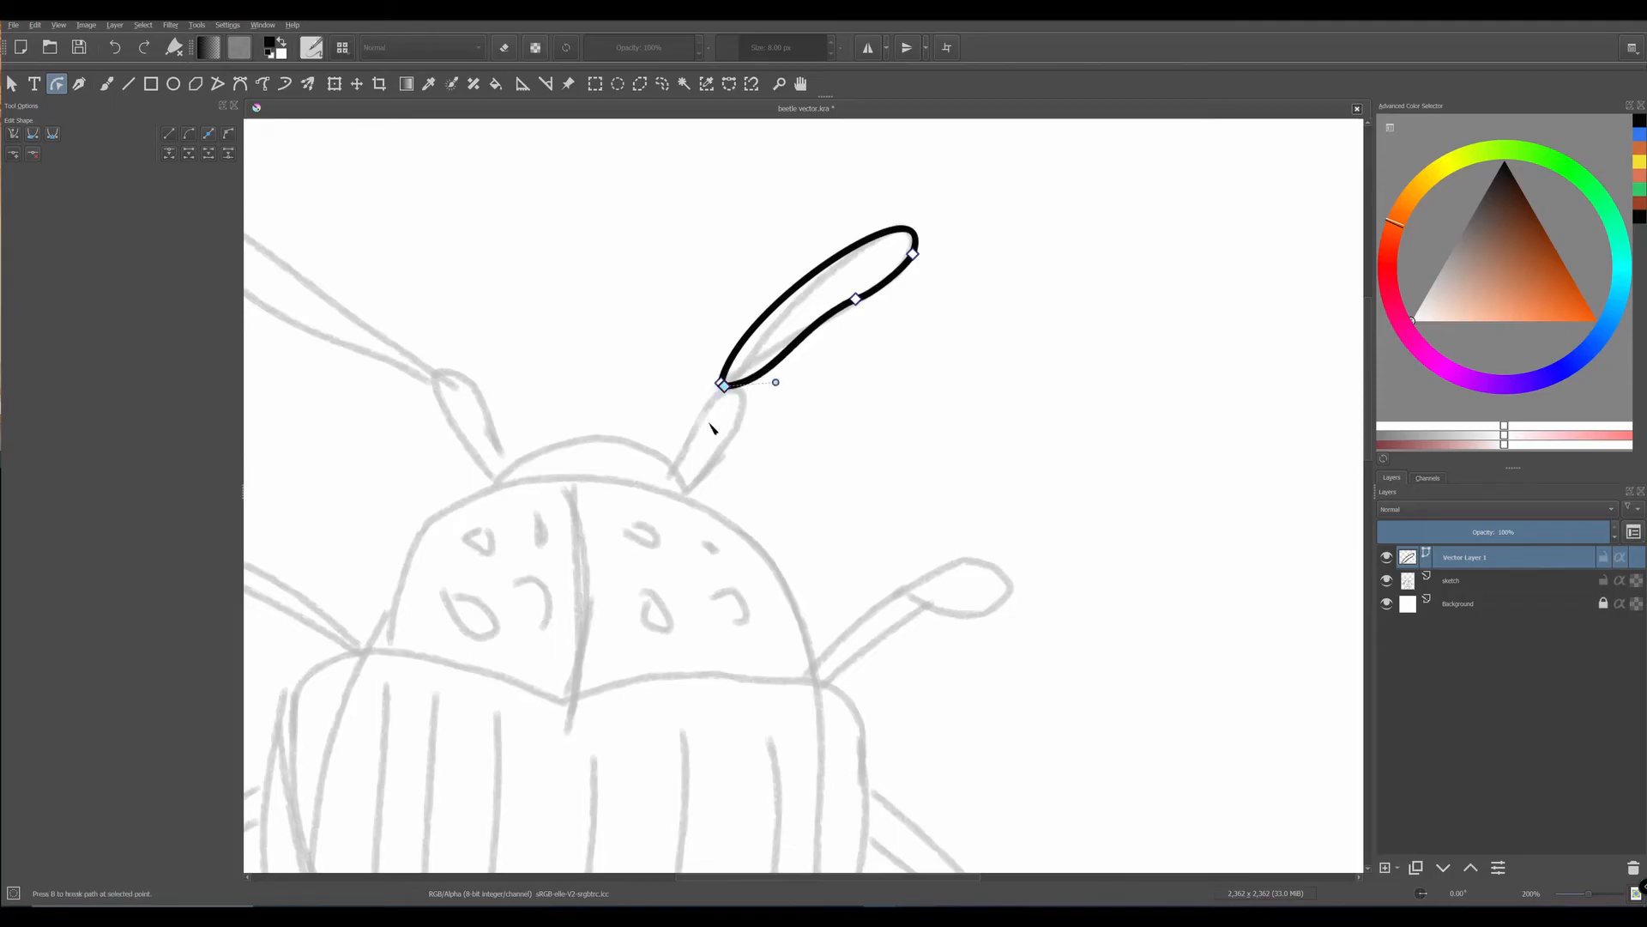
- Trace the lower segment of the right antenna as a closed freehand path and move it slightly left under the upper segment
click(263, 83)
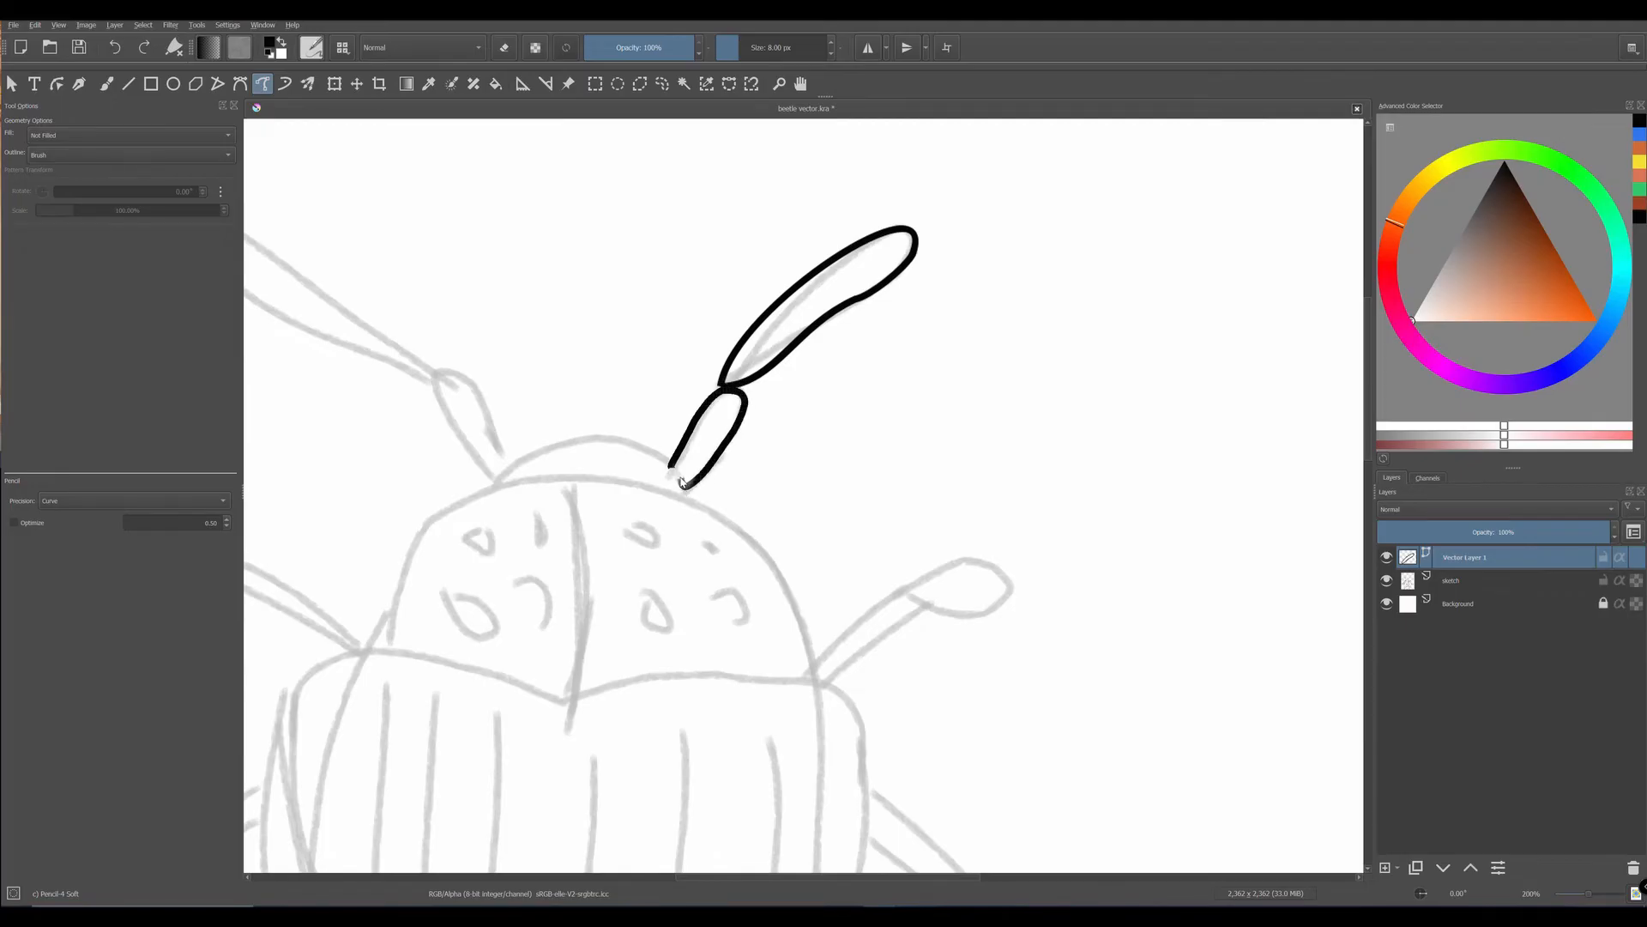
drag(674, 471, 669, 468)
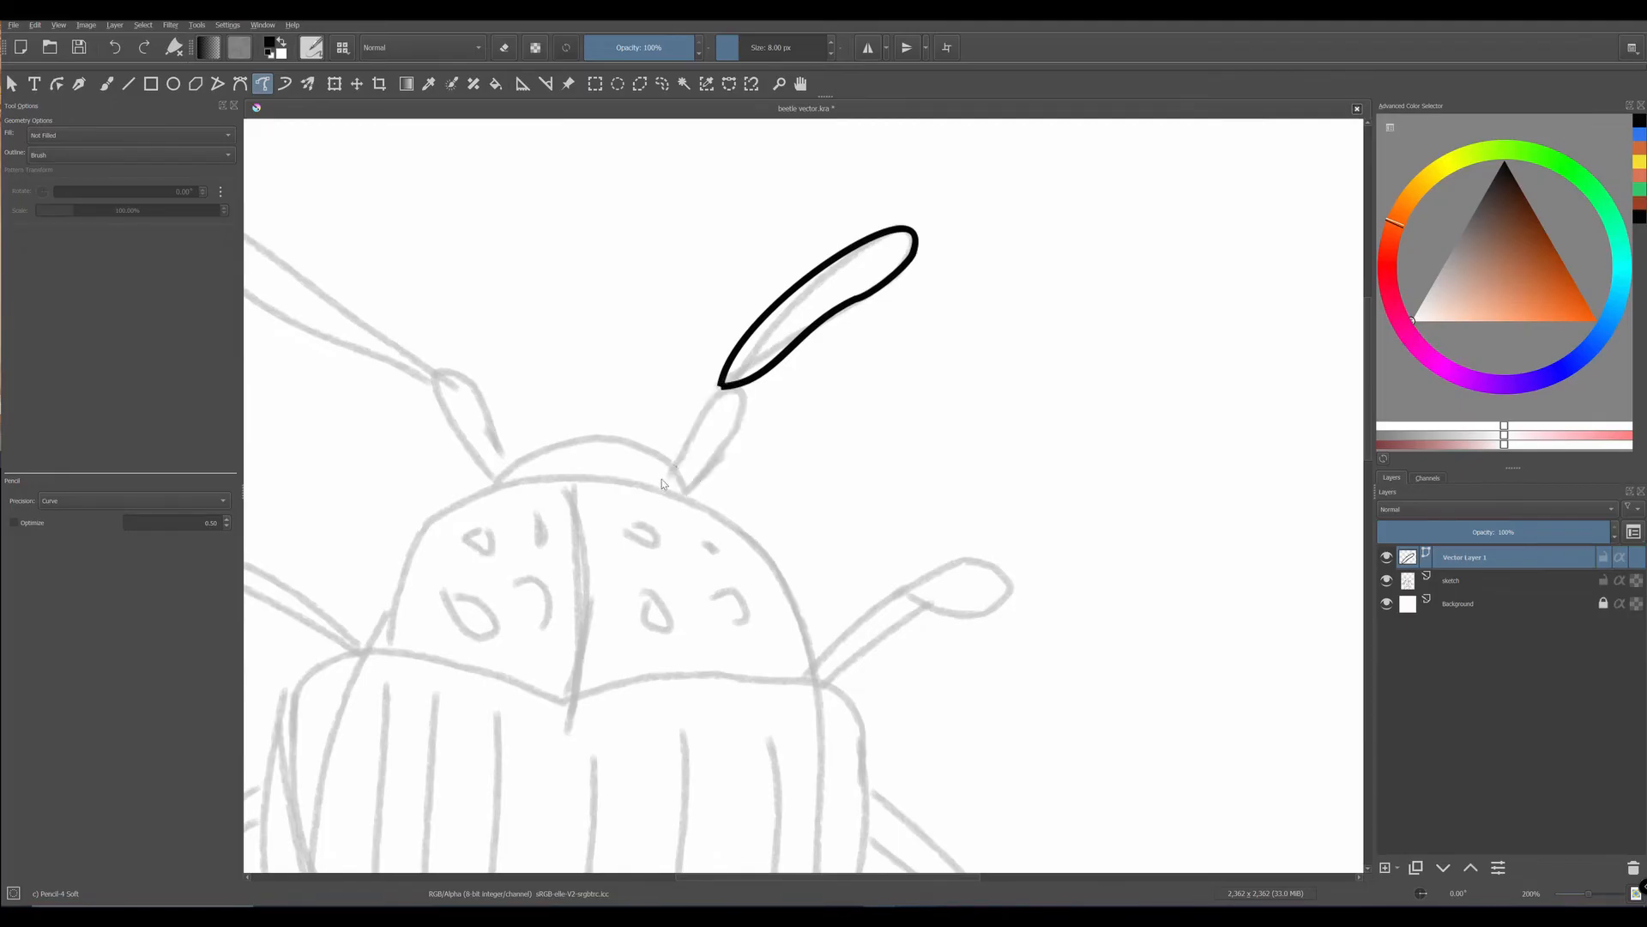
click(12, 83)
click(714, 426)
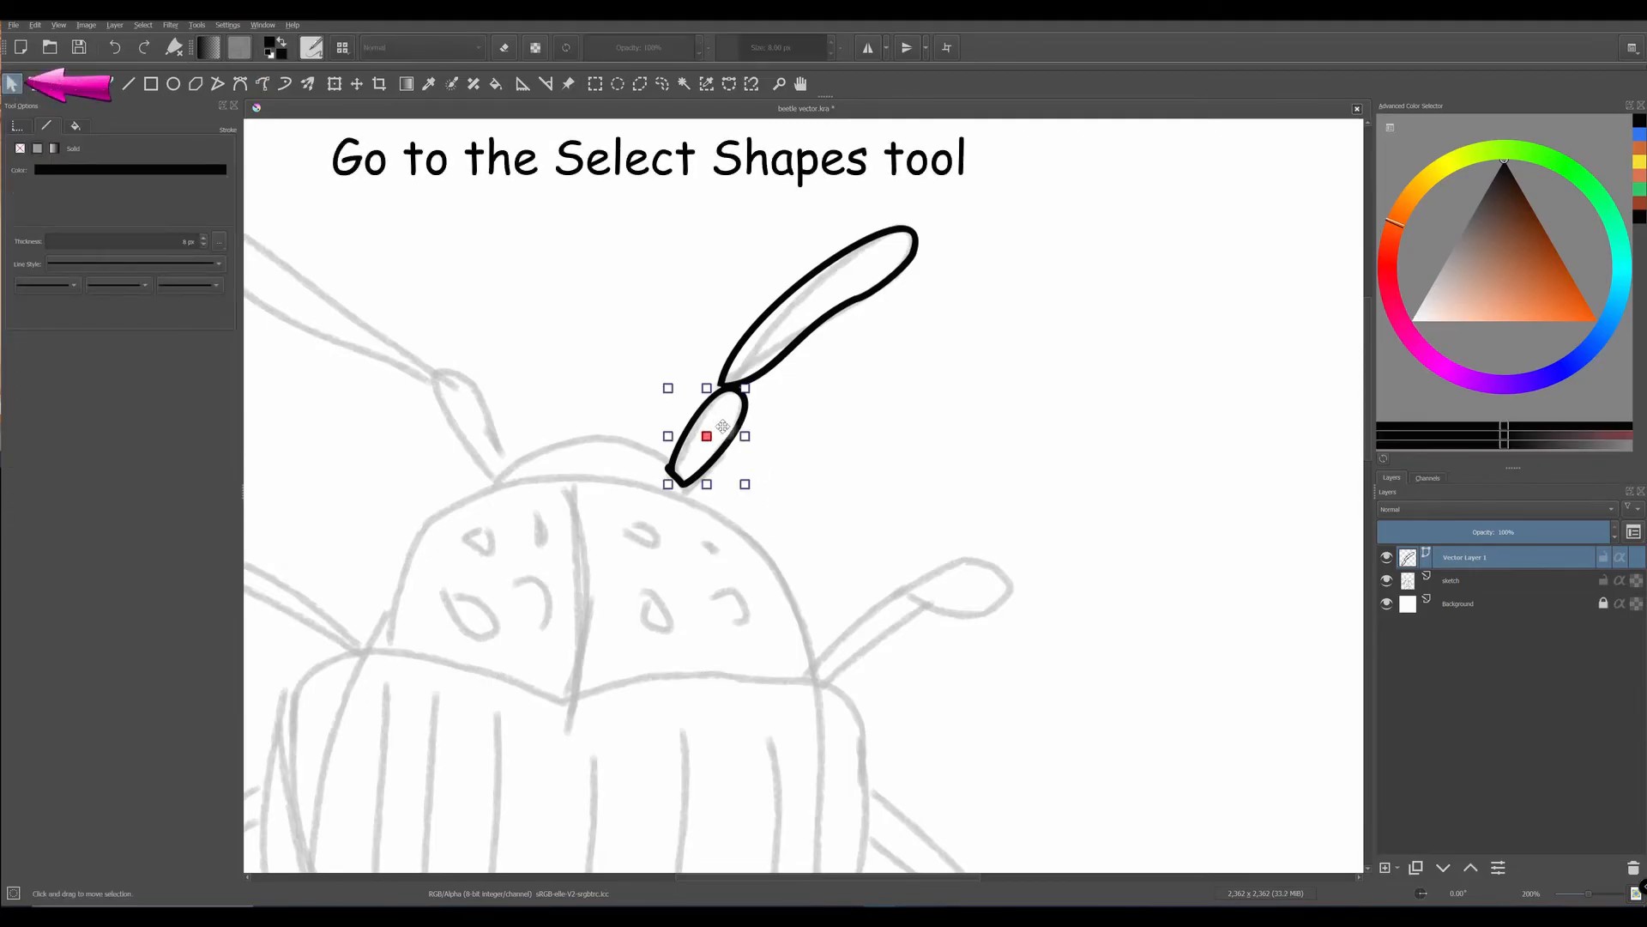
drag(728, 429, 710, 425)
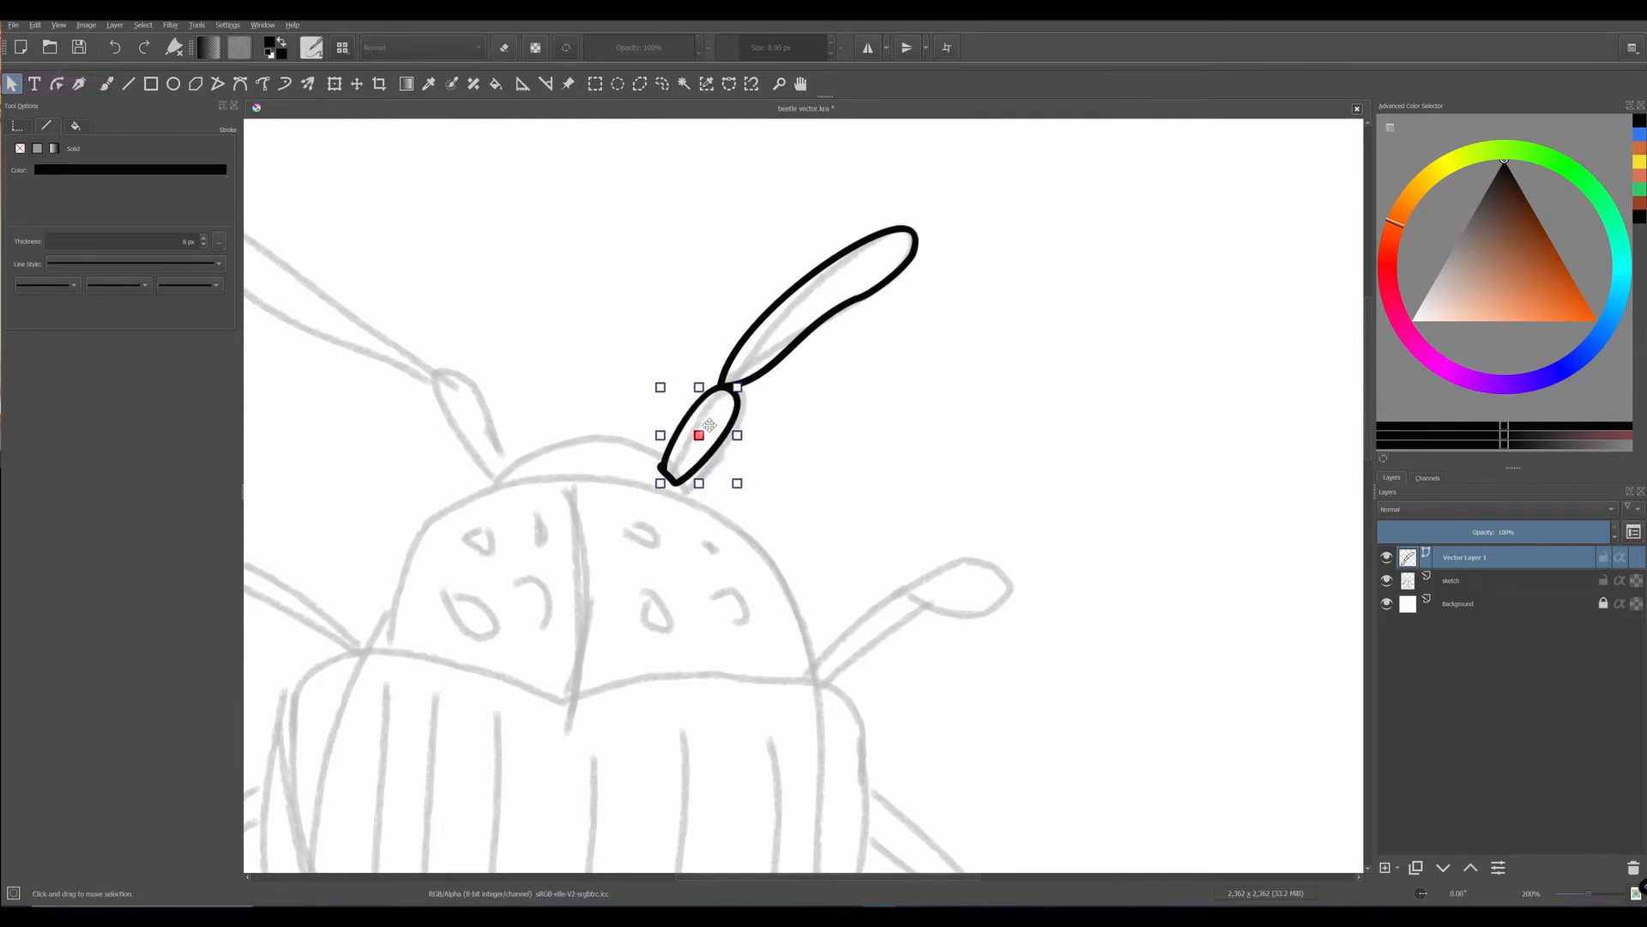
- Reshape the lower antenna segment with Edit Shapes, moving its upper node outward and adjusting the nodes and curve at its base
scroll(710, 426, up, 3)
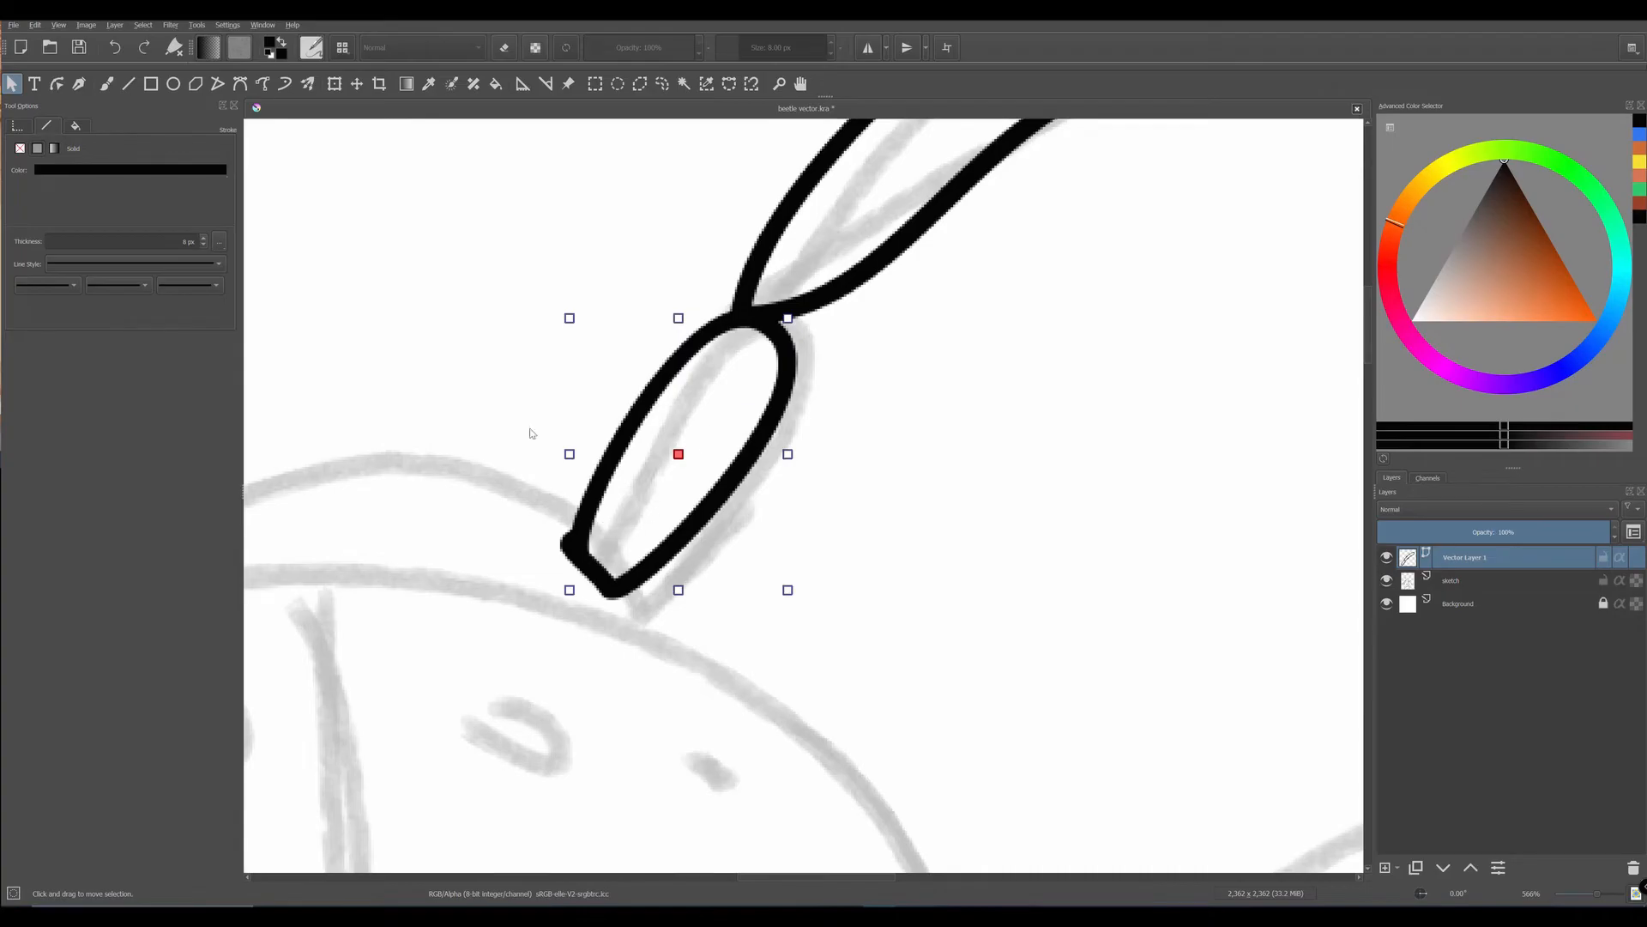
click(57, 83)
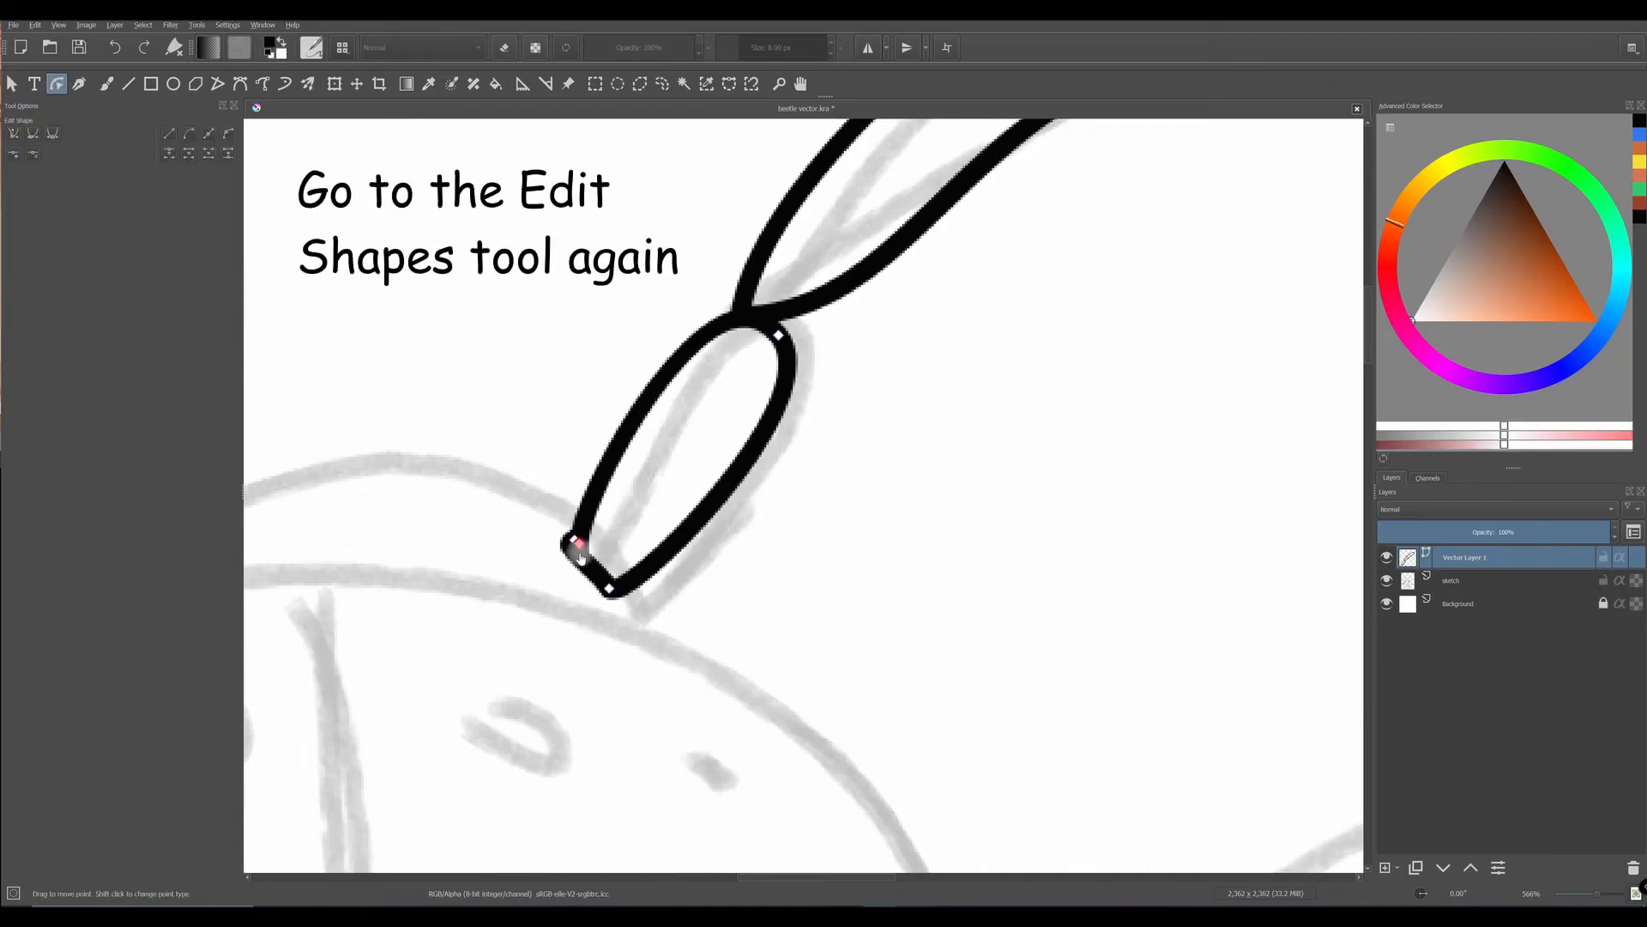
click(576, 542)
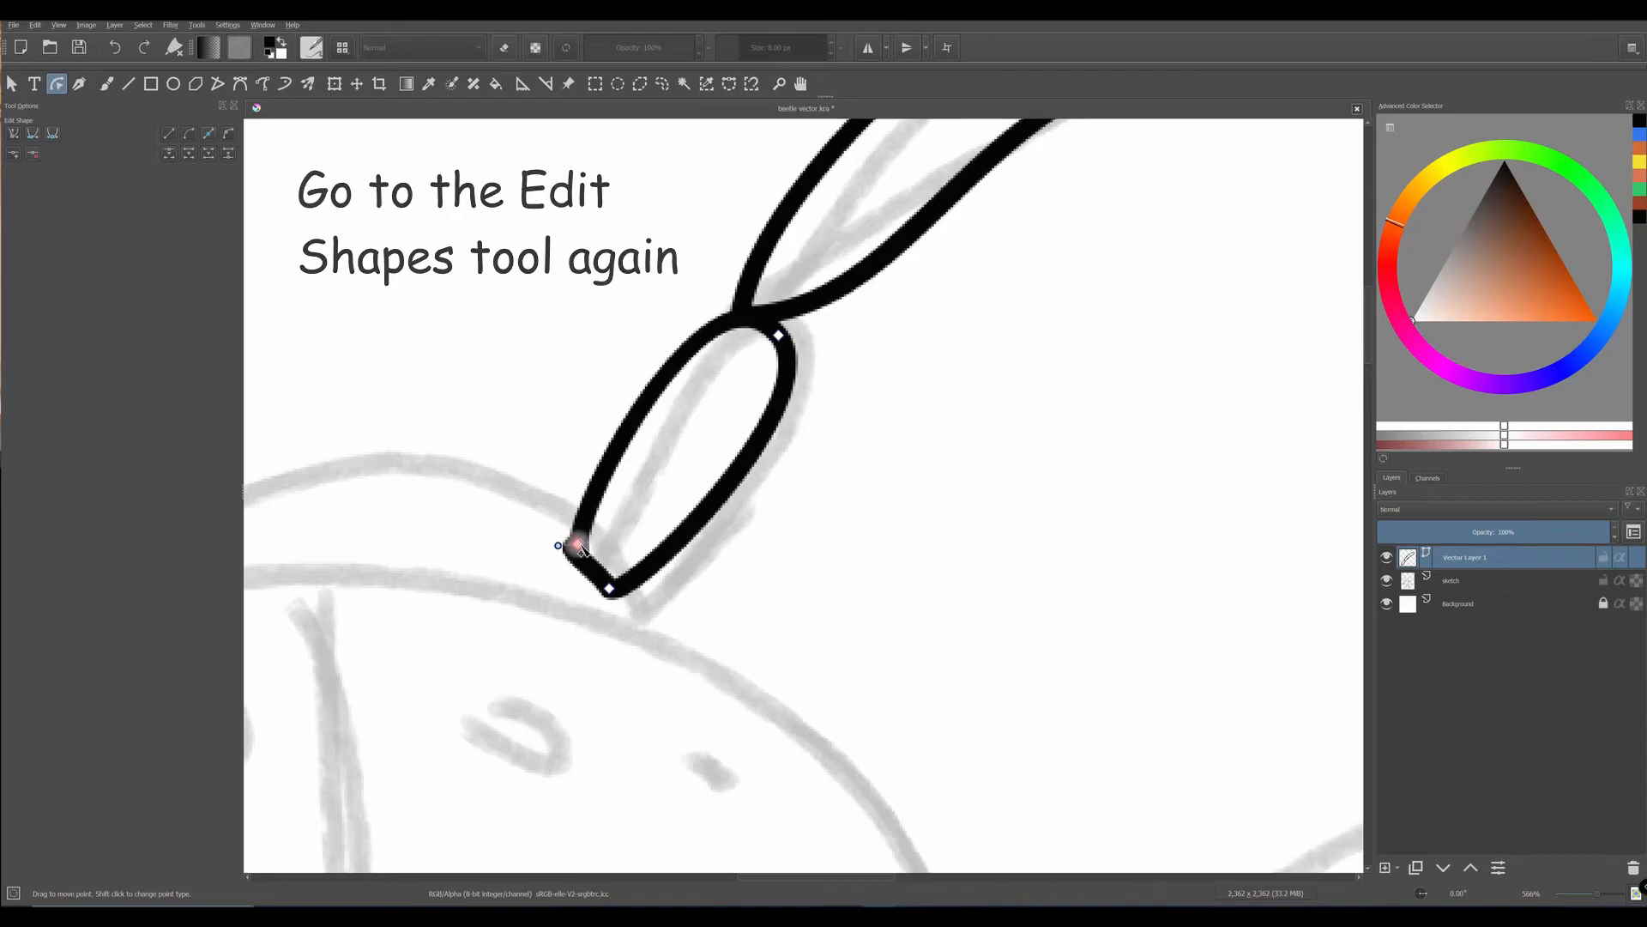
click(779, 337)
drag(782, 341, 800, 334)
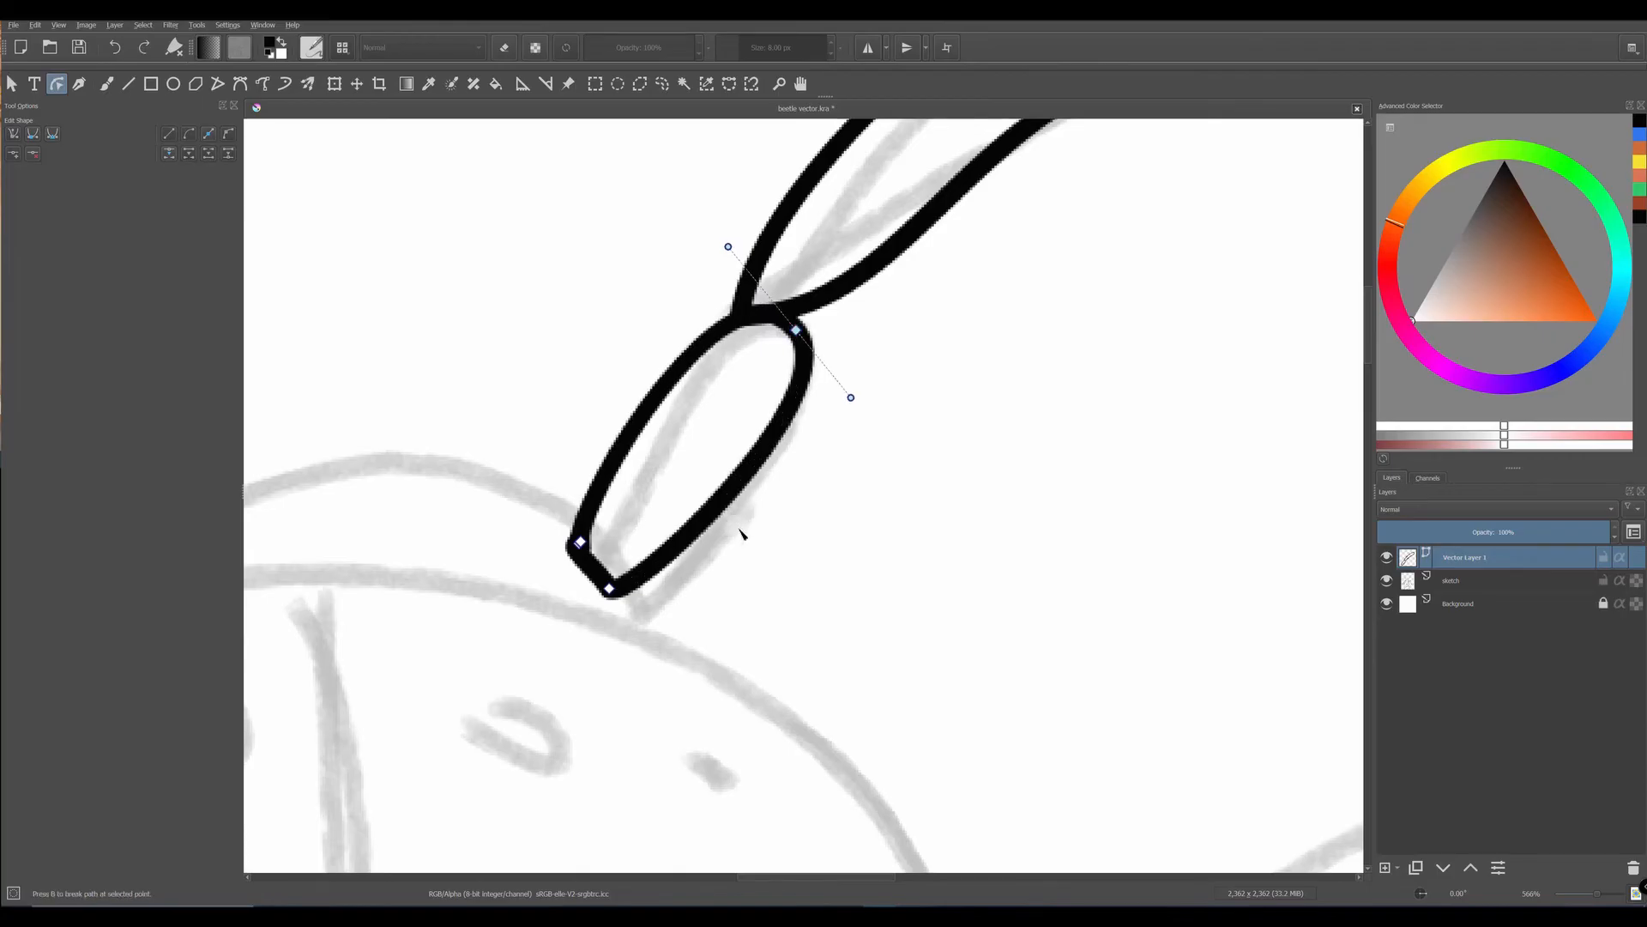
click(608, 589)
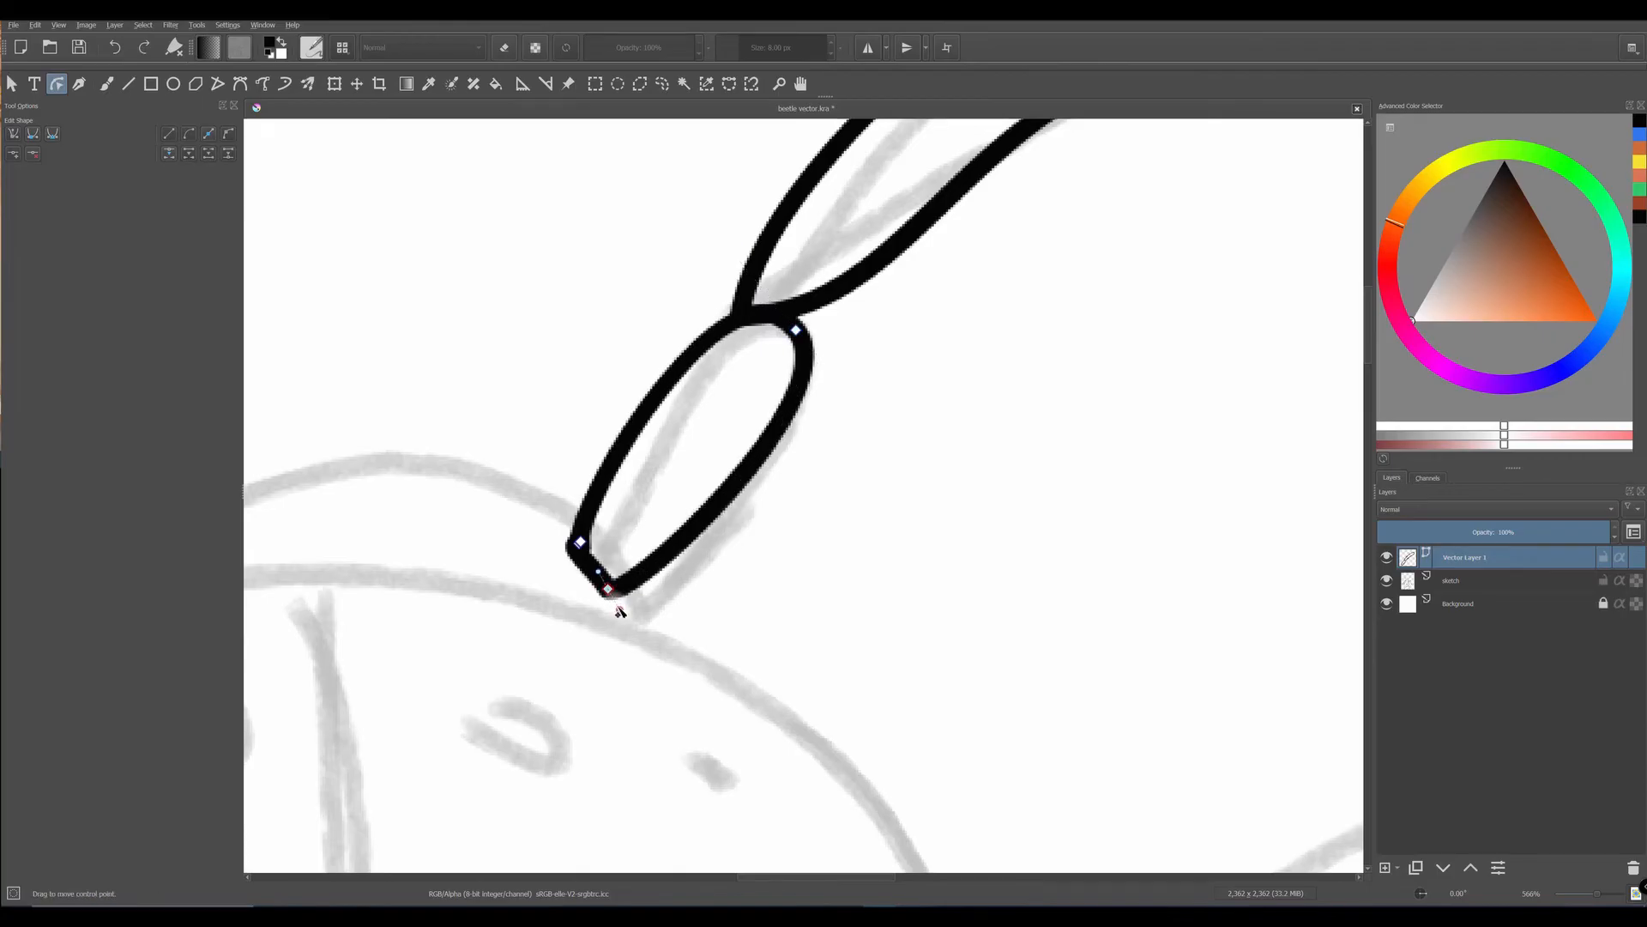
mouse_move(620, 611)
mouse_down()
mouse_move(626, 578)
mouse_move(644, 582)
mouse_up()
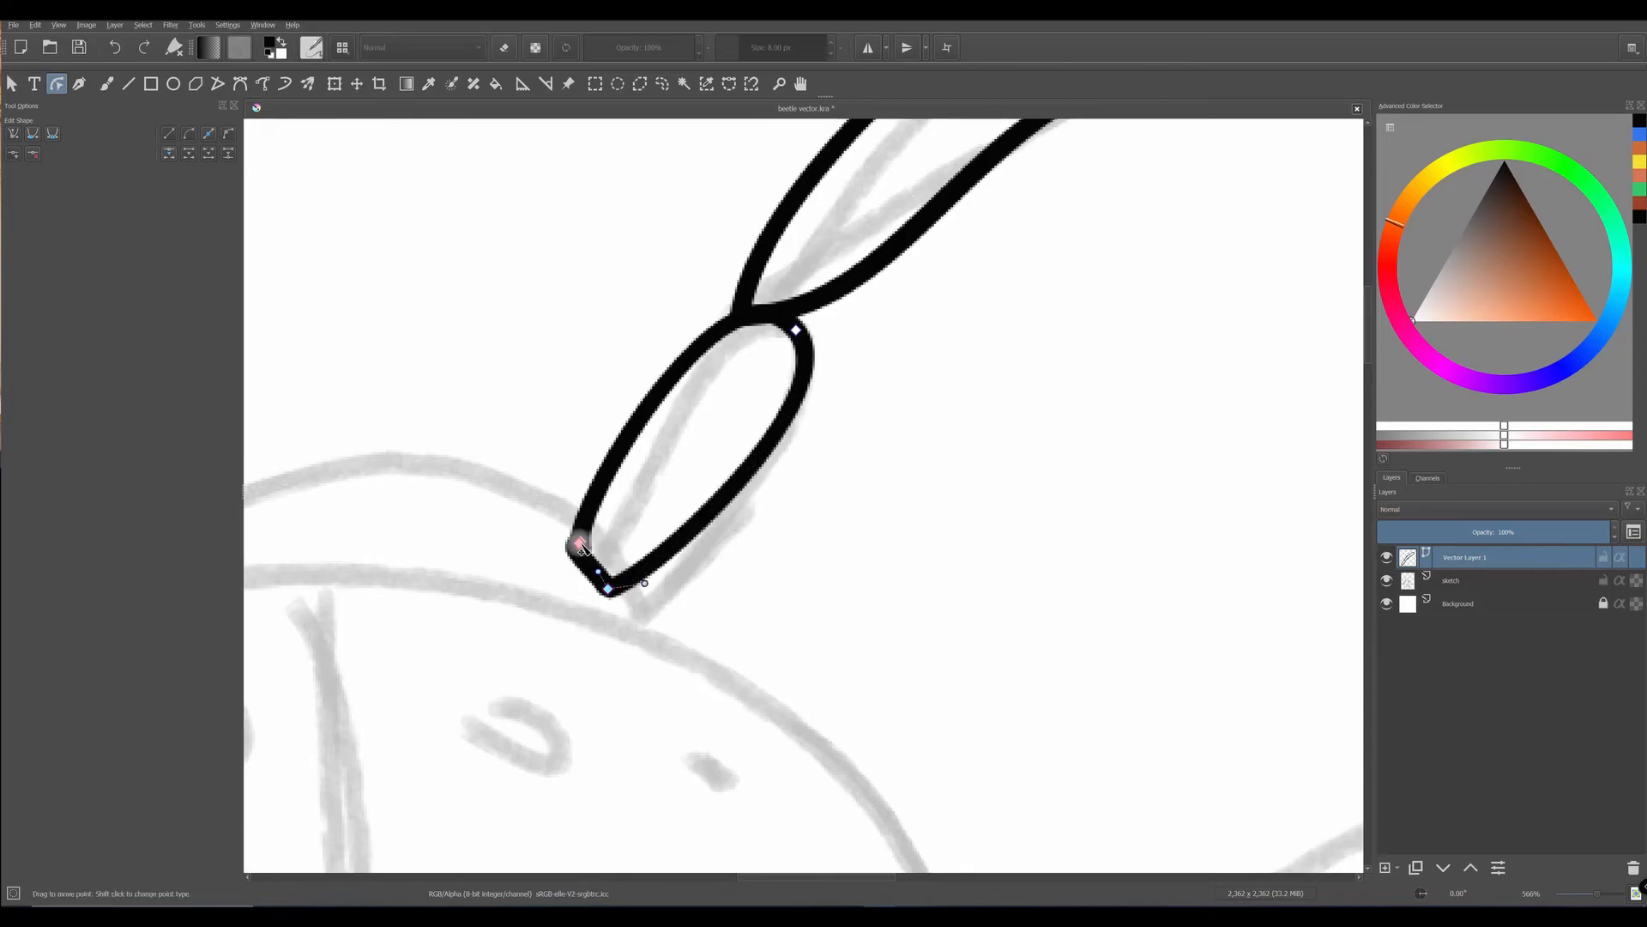
- Rotate the lower antenna segment slightly counter-clockwise and move it onto the sketch line with Select Shapes
click(13, 85)
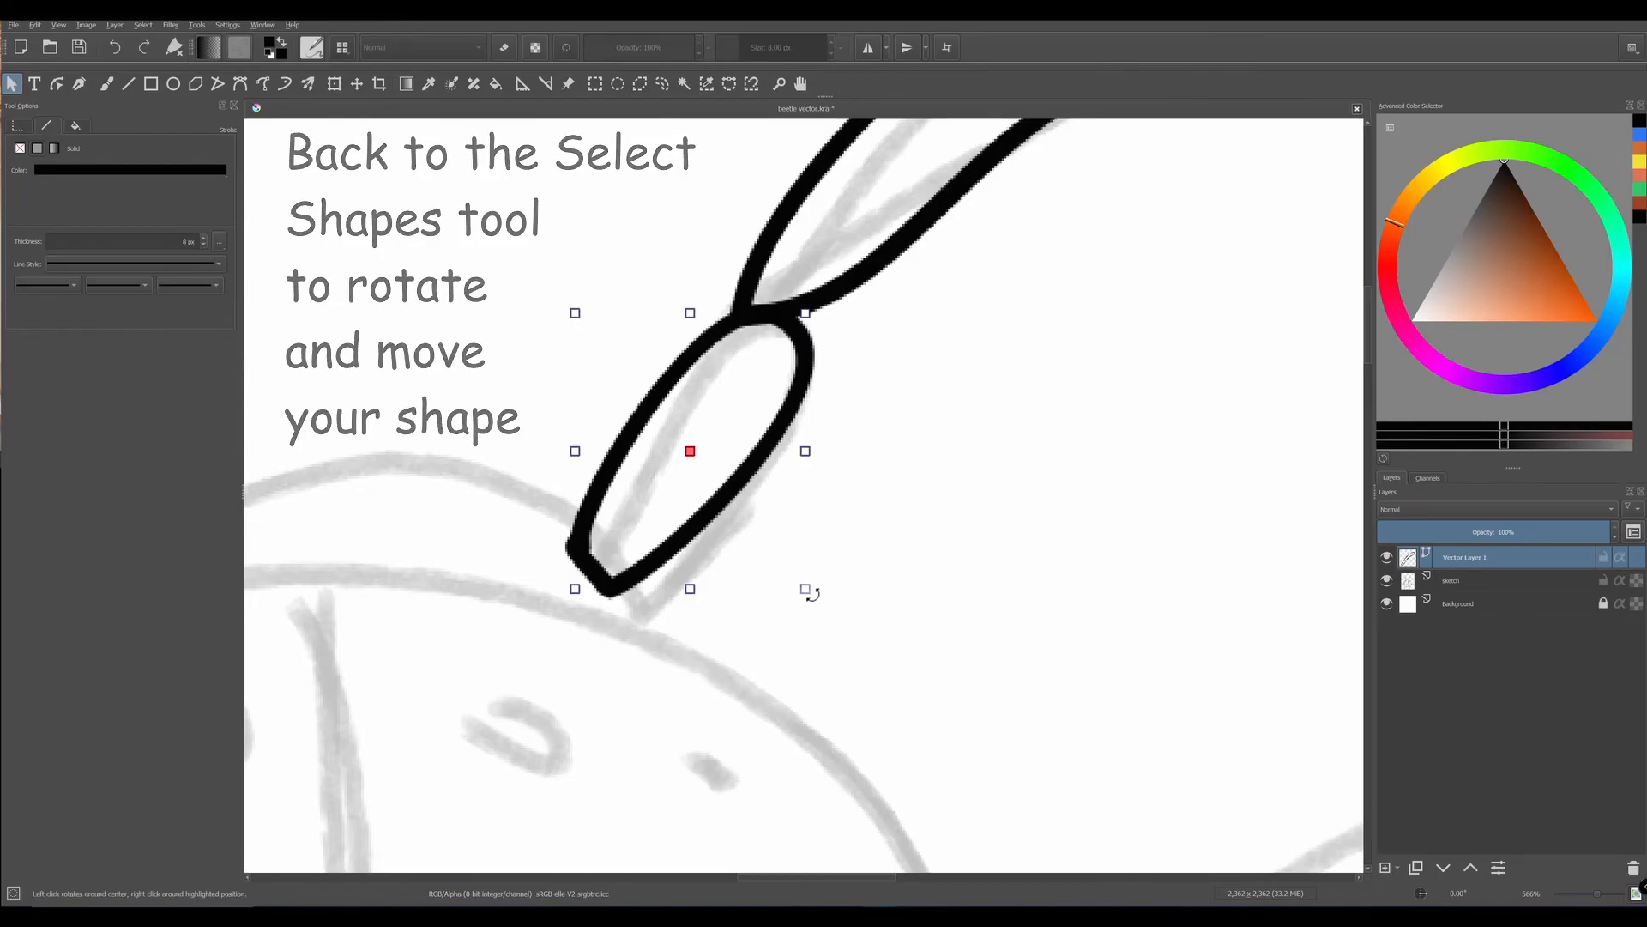
drag(809, 592, 836, 582)
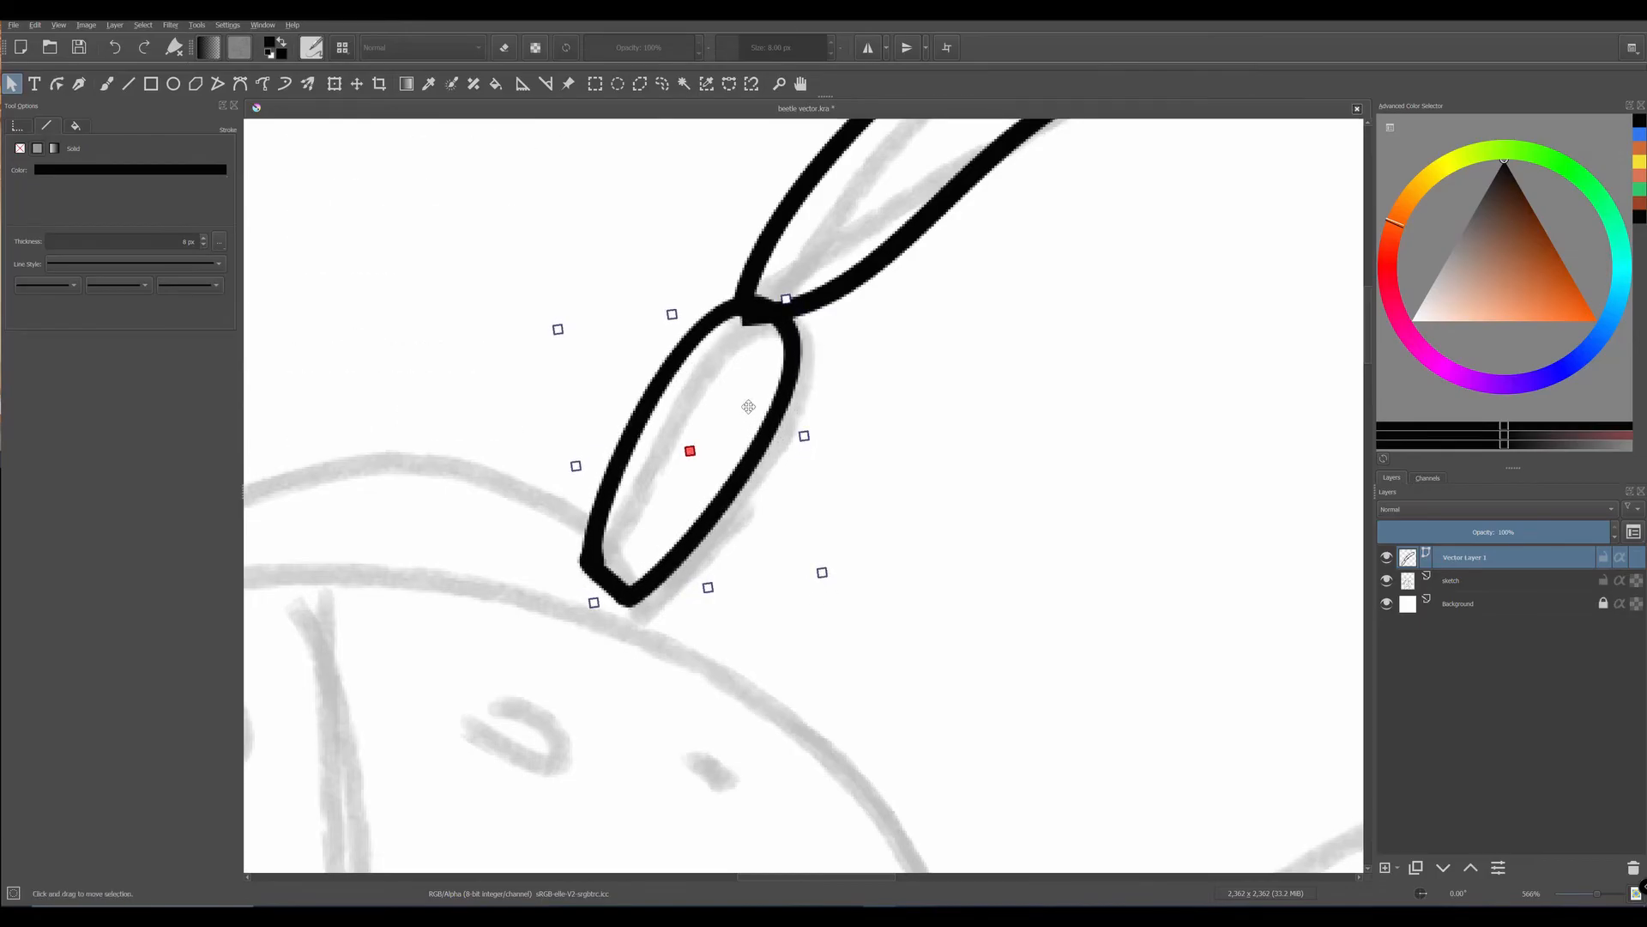
drag(749, 385, 768, 394)
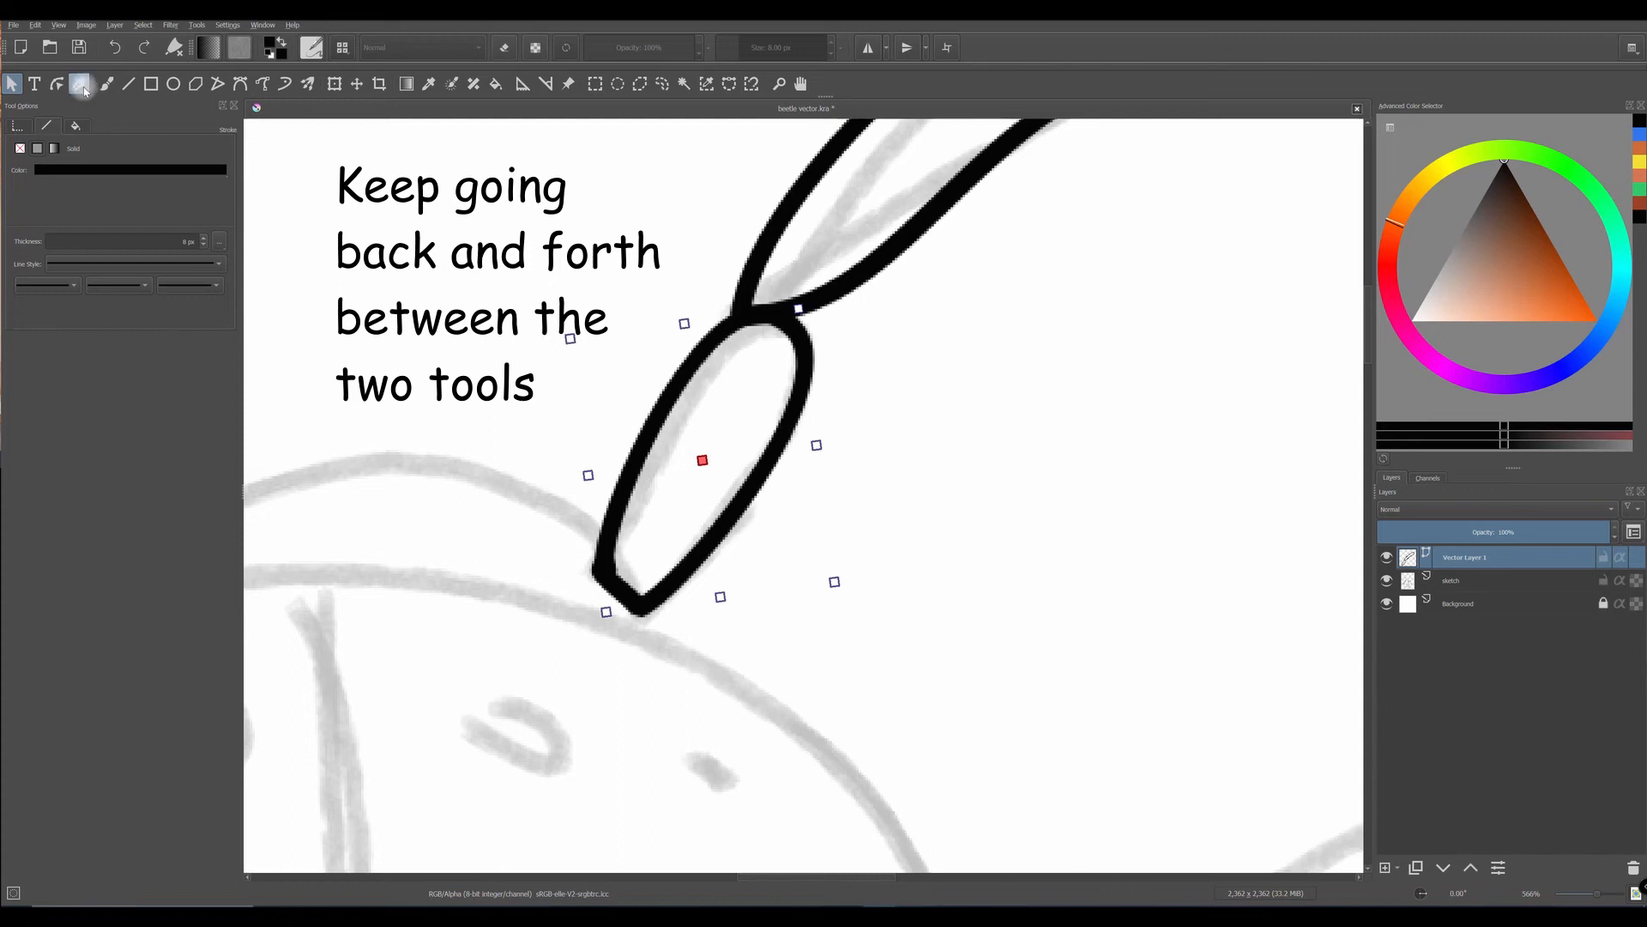
click(57, 83)
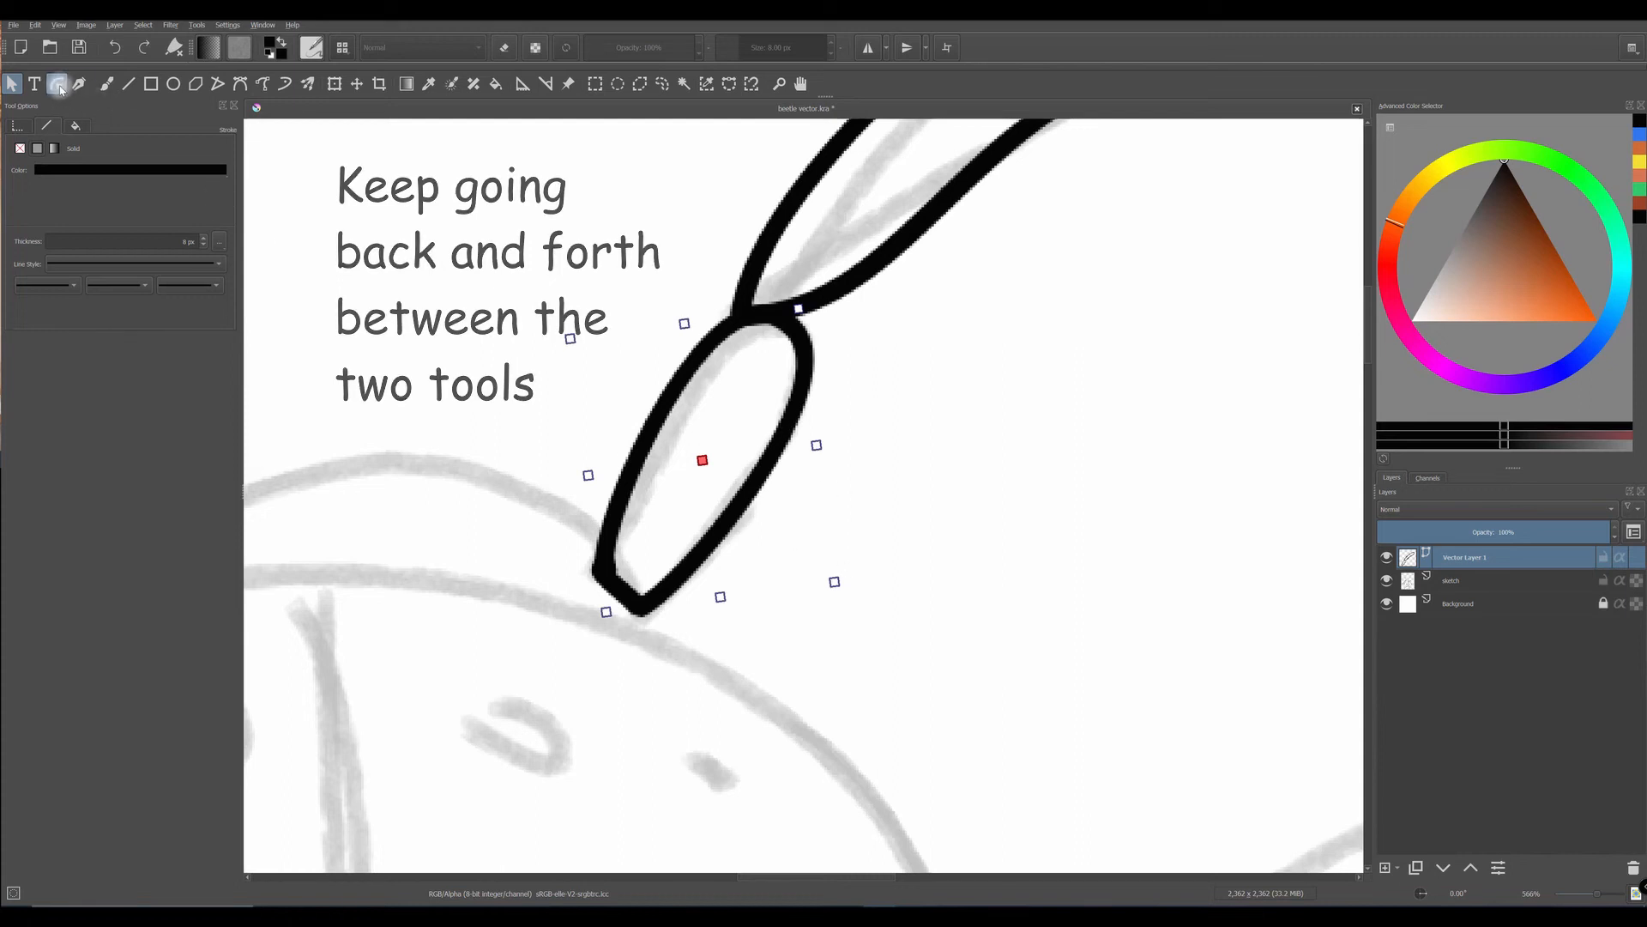
- Refine the lower antenna segment with Edit Shapes, adjusting both side curves and moving its top node slightly inward to fit the sketch
click(743, 507)
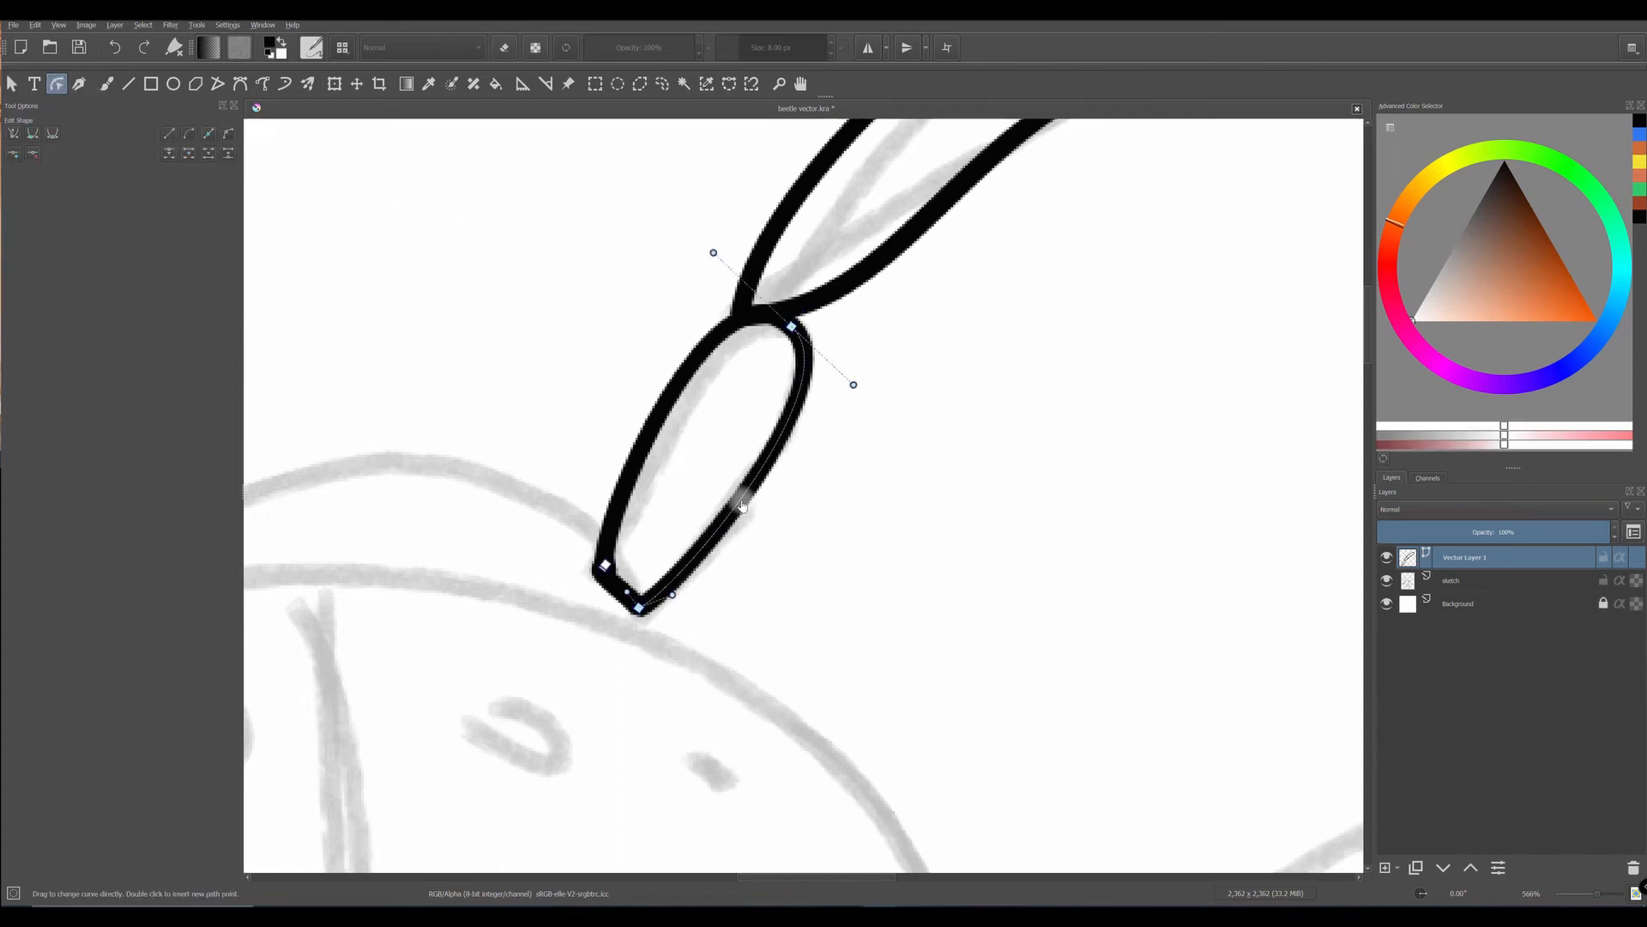
click(659, 447)
drag(657, 448, 655, 446)
click(743, 305)
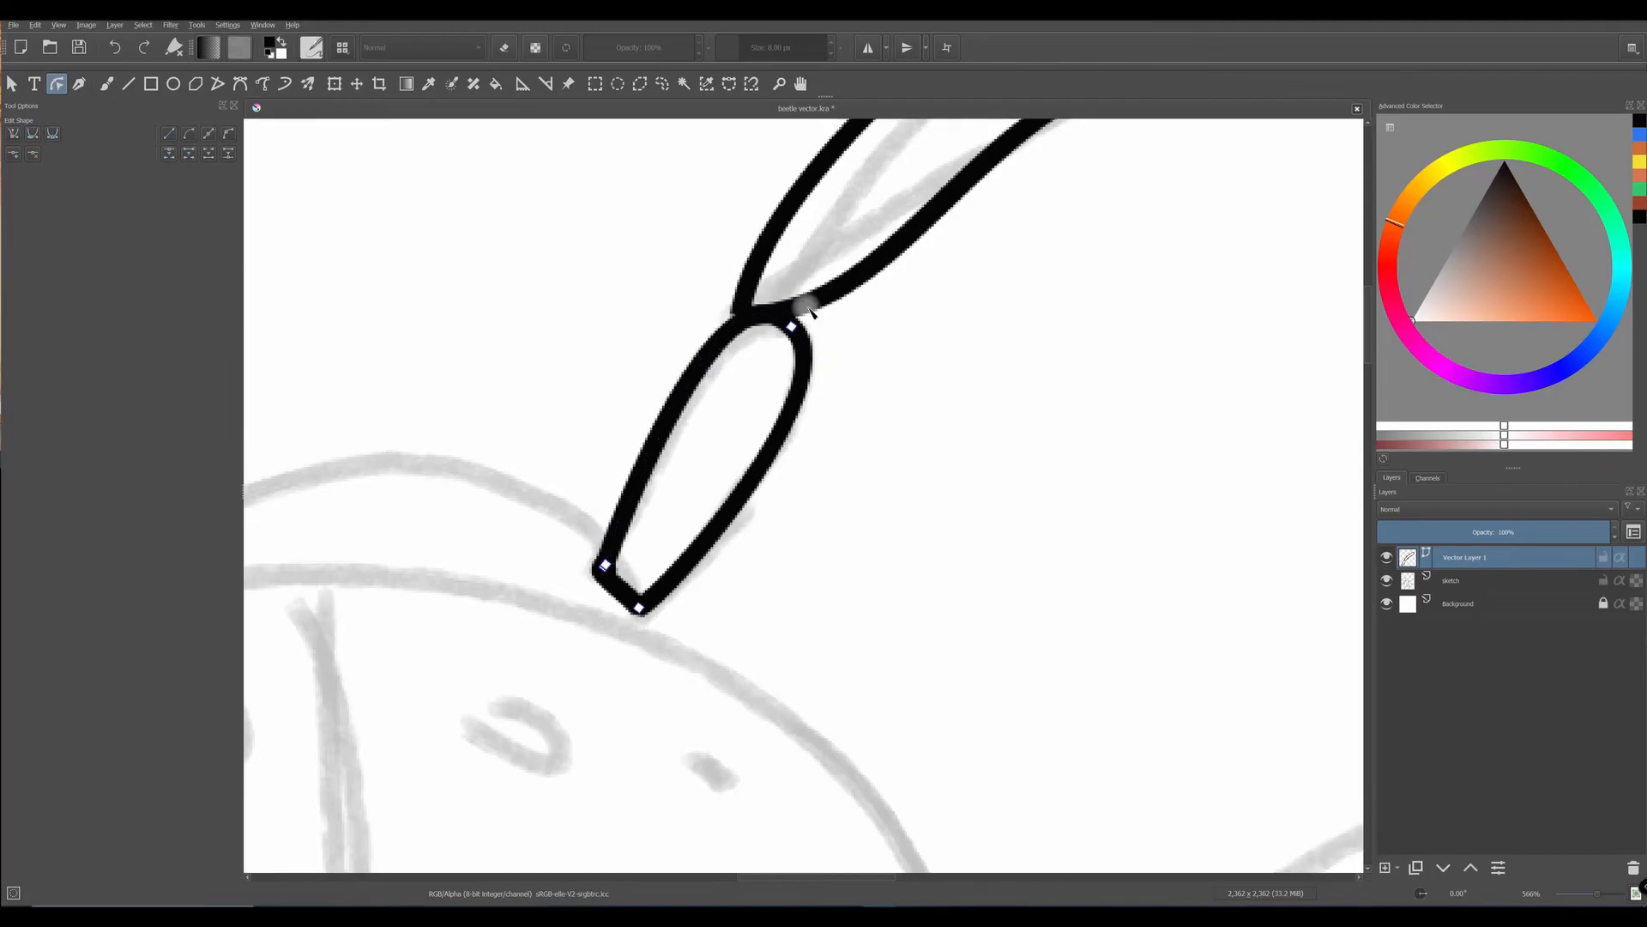
click(790, 326)
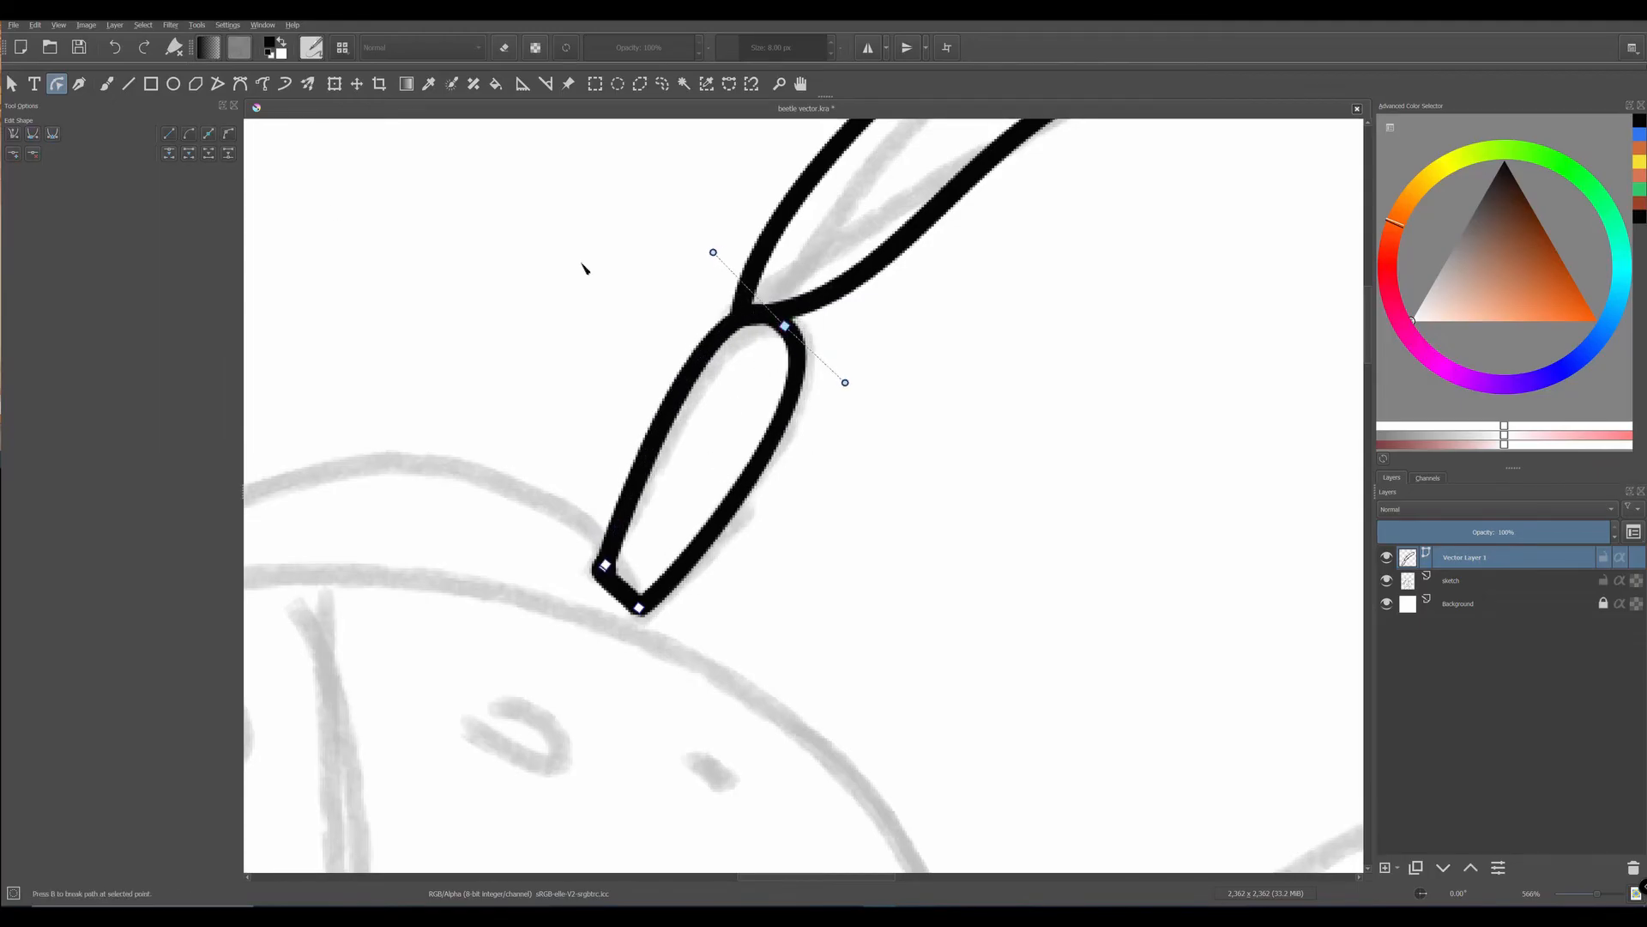
- Rename the vector layer holding the traced antenna as ANTENNA RIGHT
scroll(592, 274, down, 3)
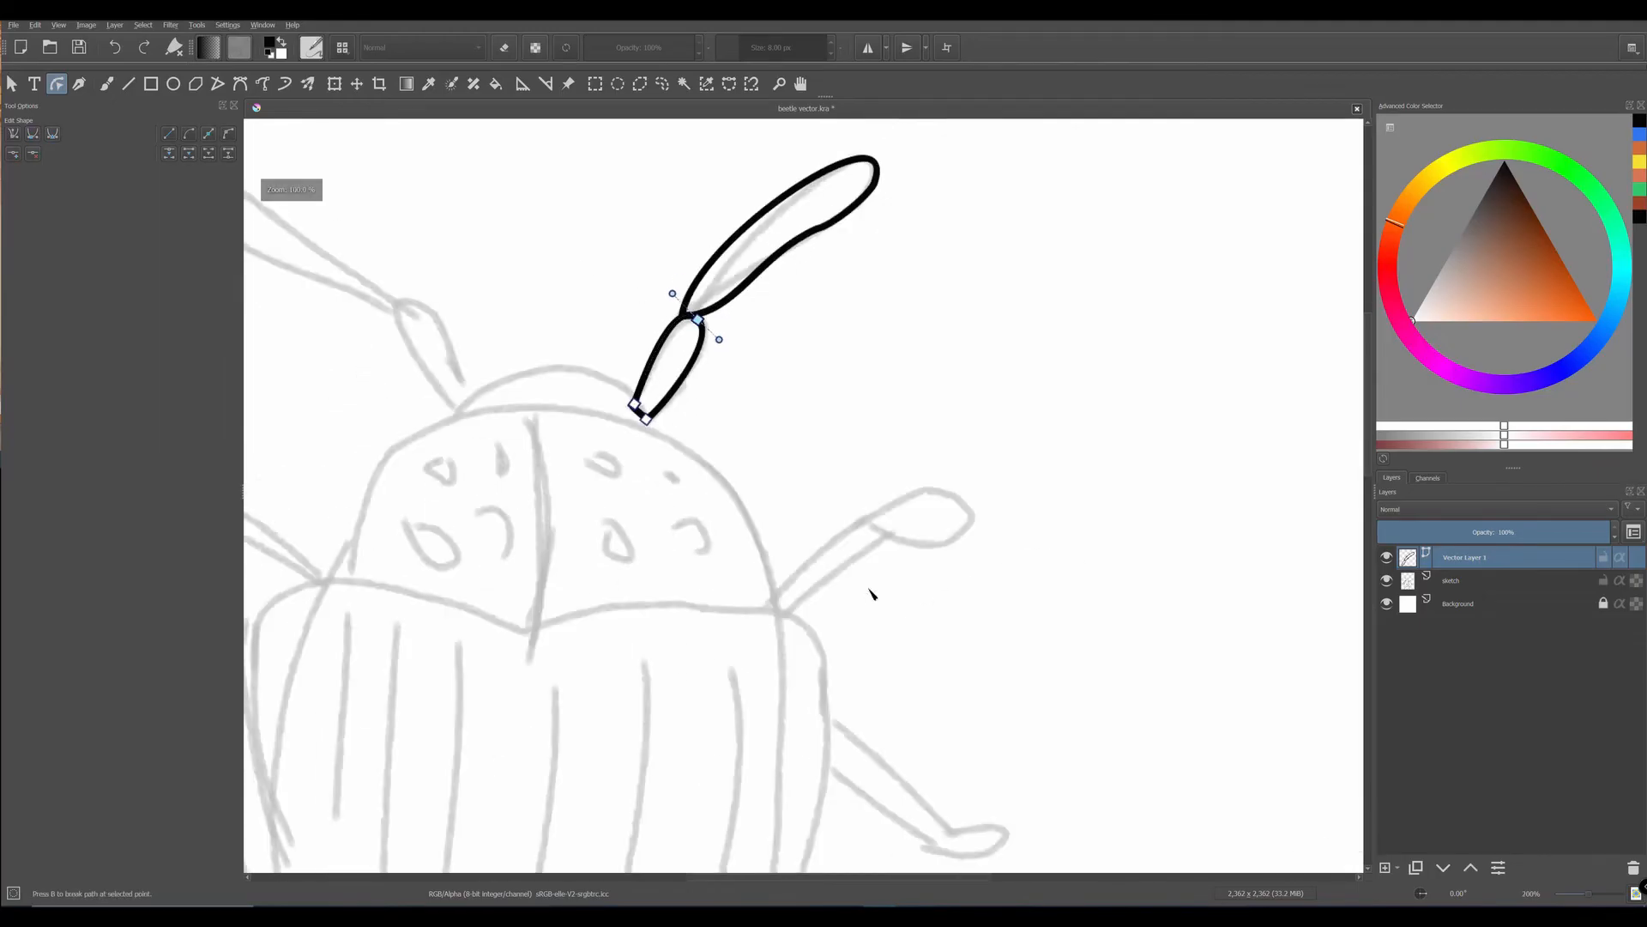
double_click(1455, 558)
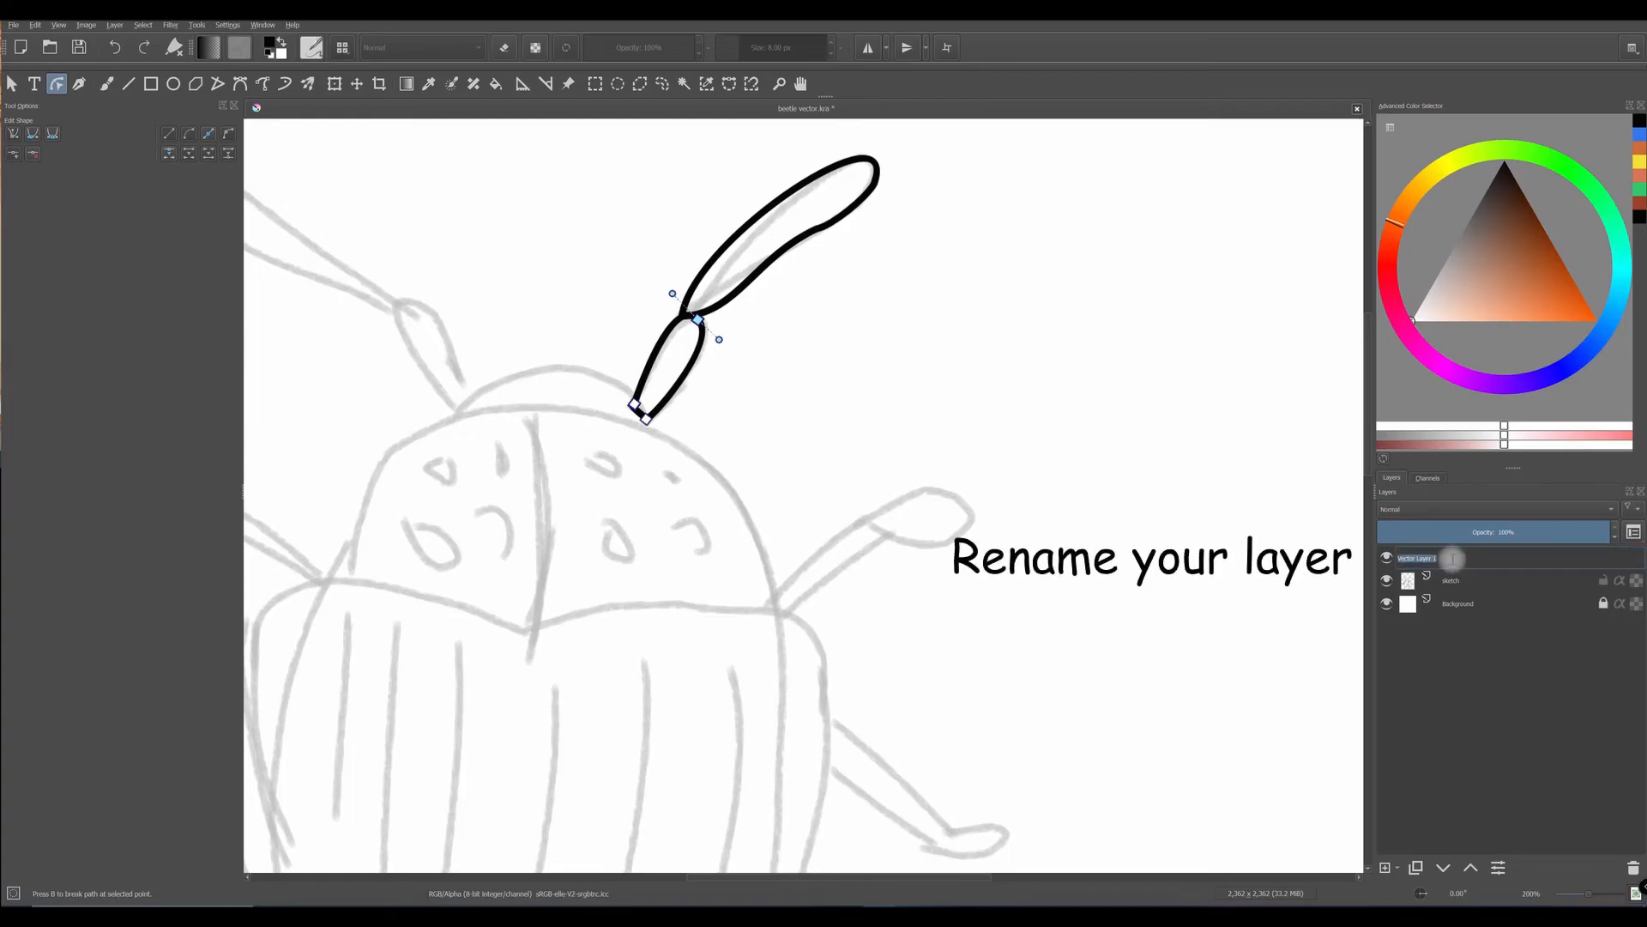
text(ANTENNA RIGHT)
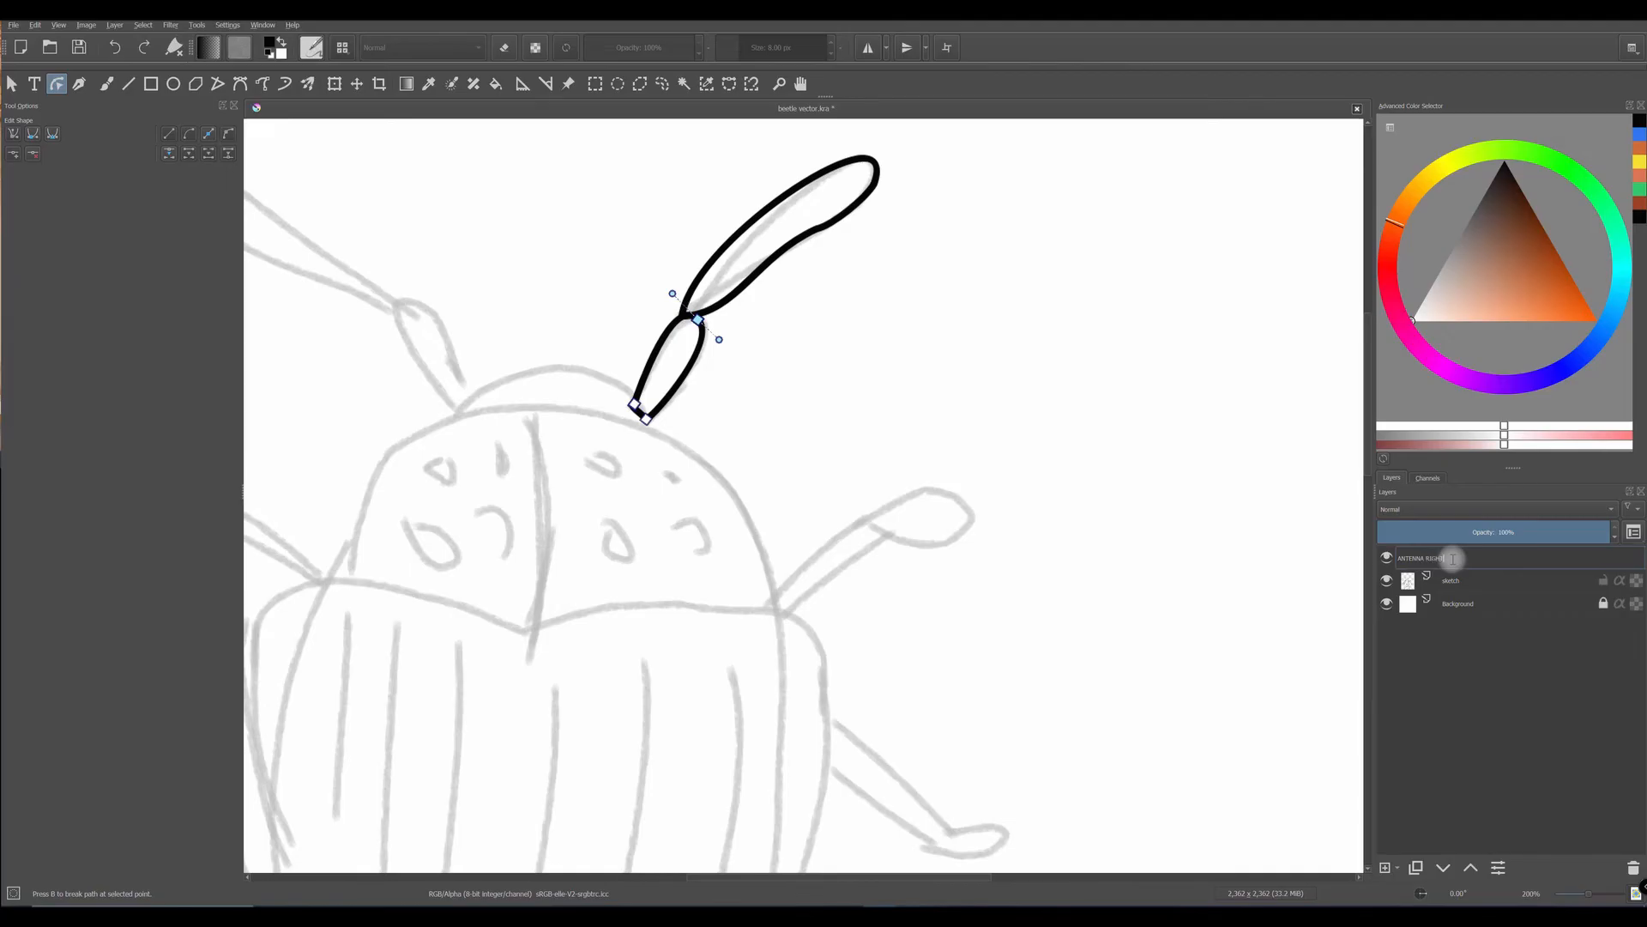
key(Return)
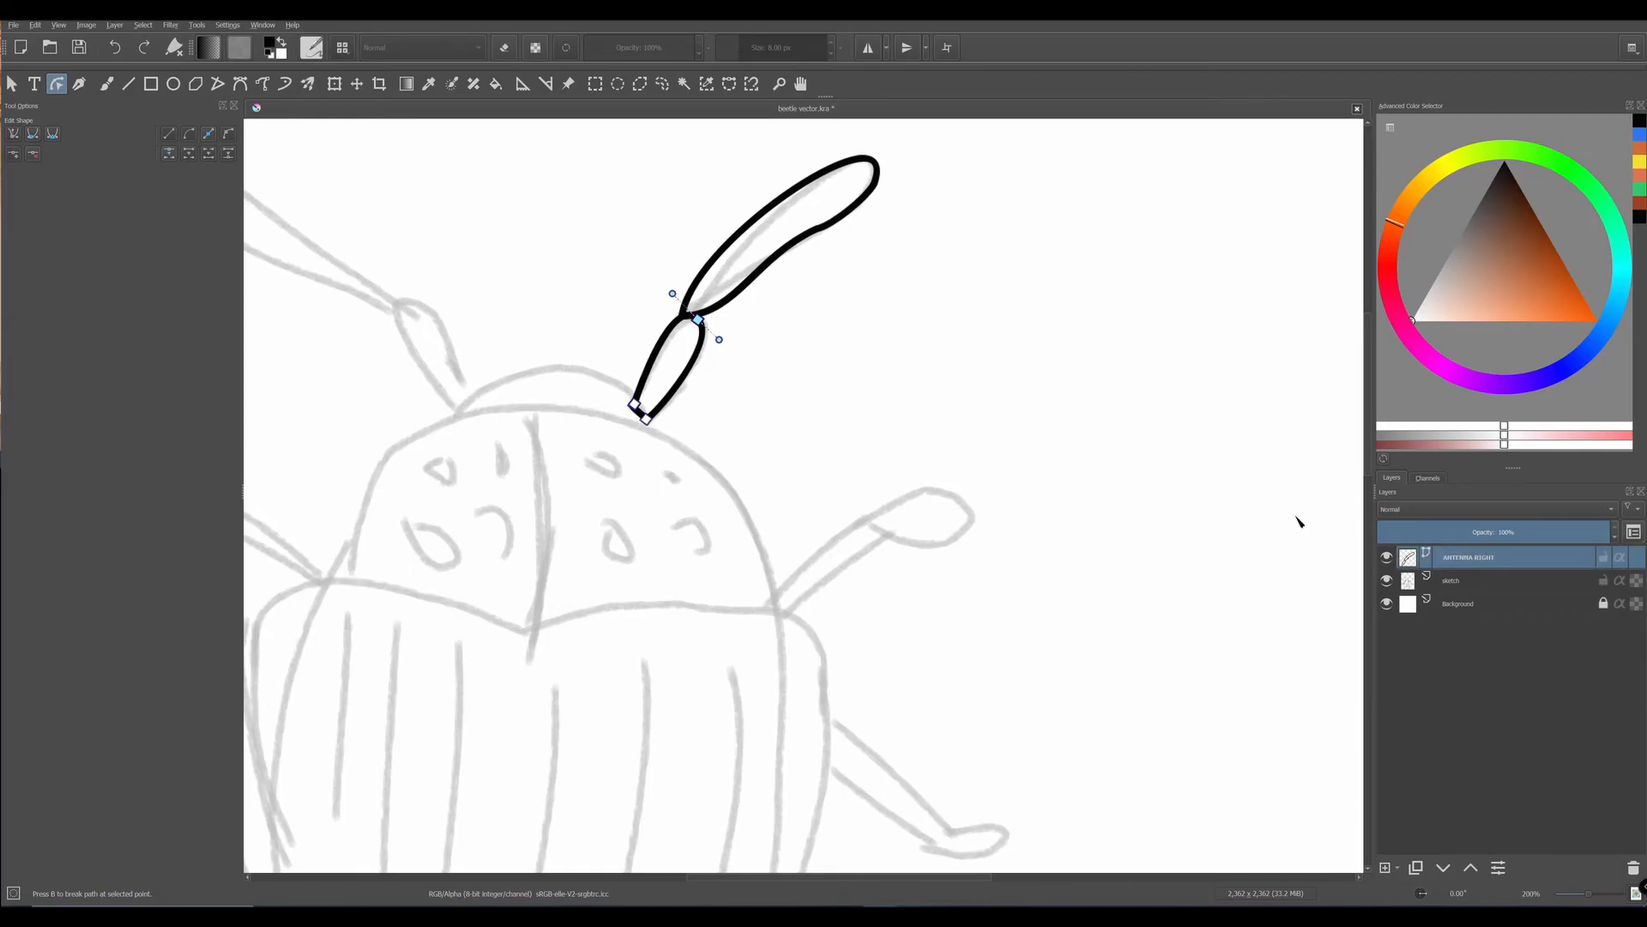
- Duplicate the ANTENNA RIGHT layer and rename the copy as ANTENNA LEFT
key(ctrl+j)
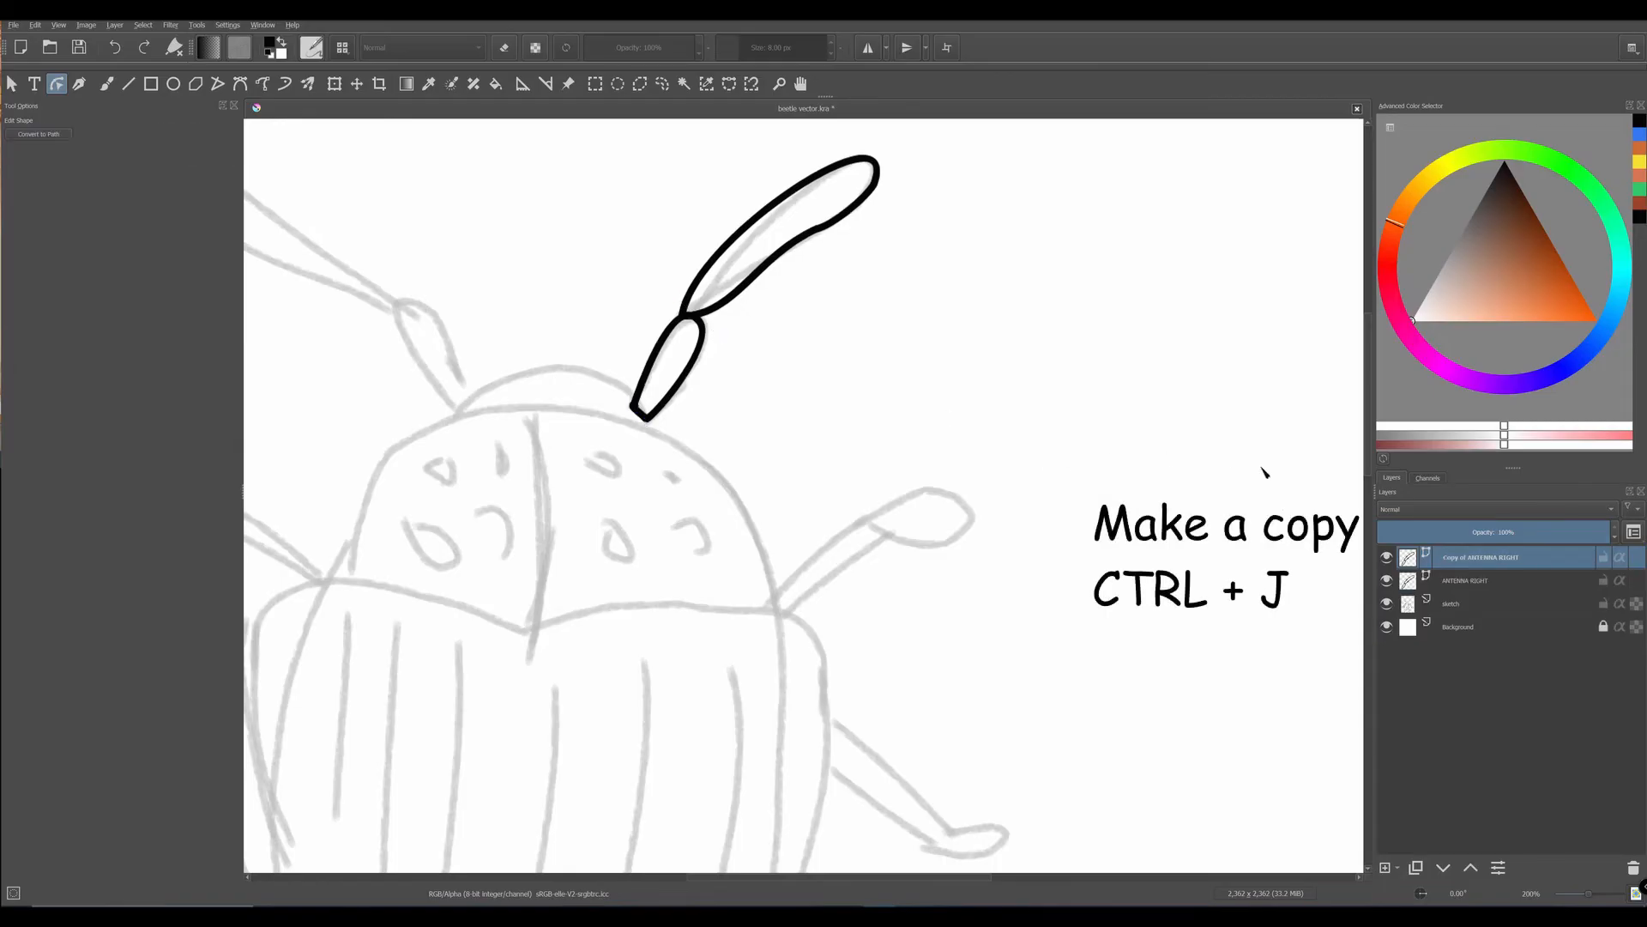
double_click(1452, 558)
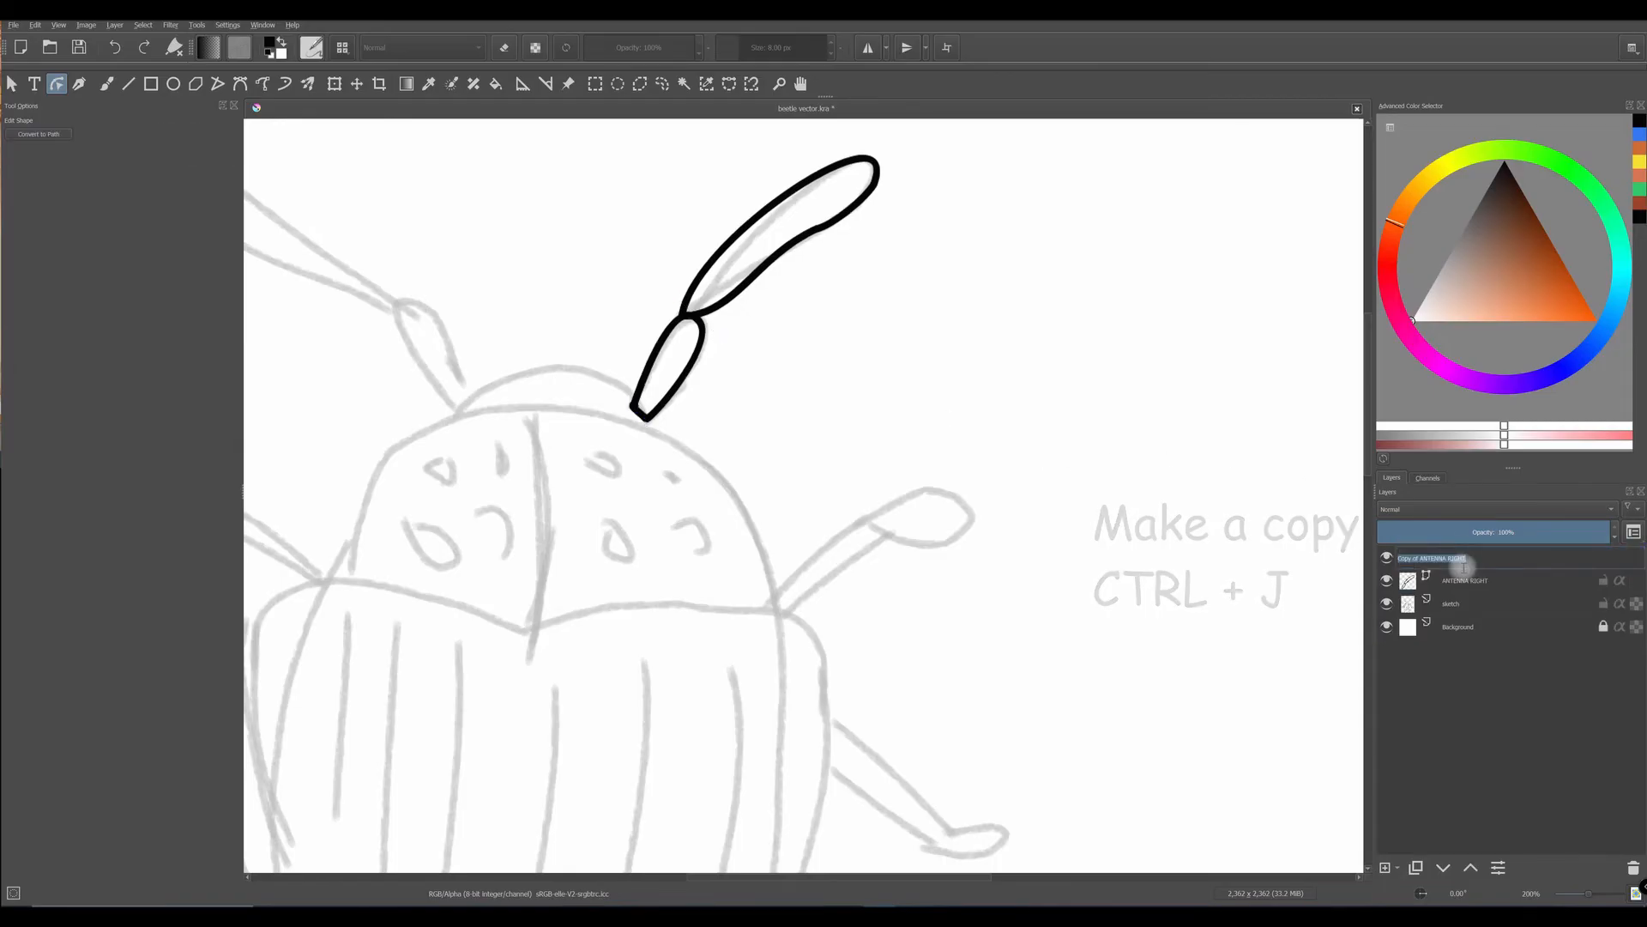
text(ANTENN)
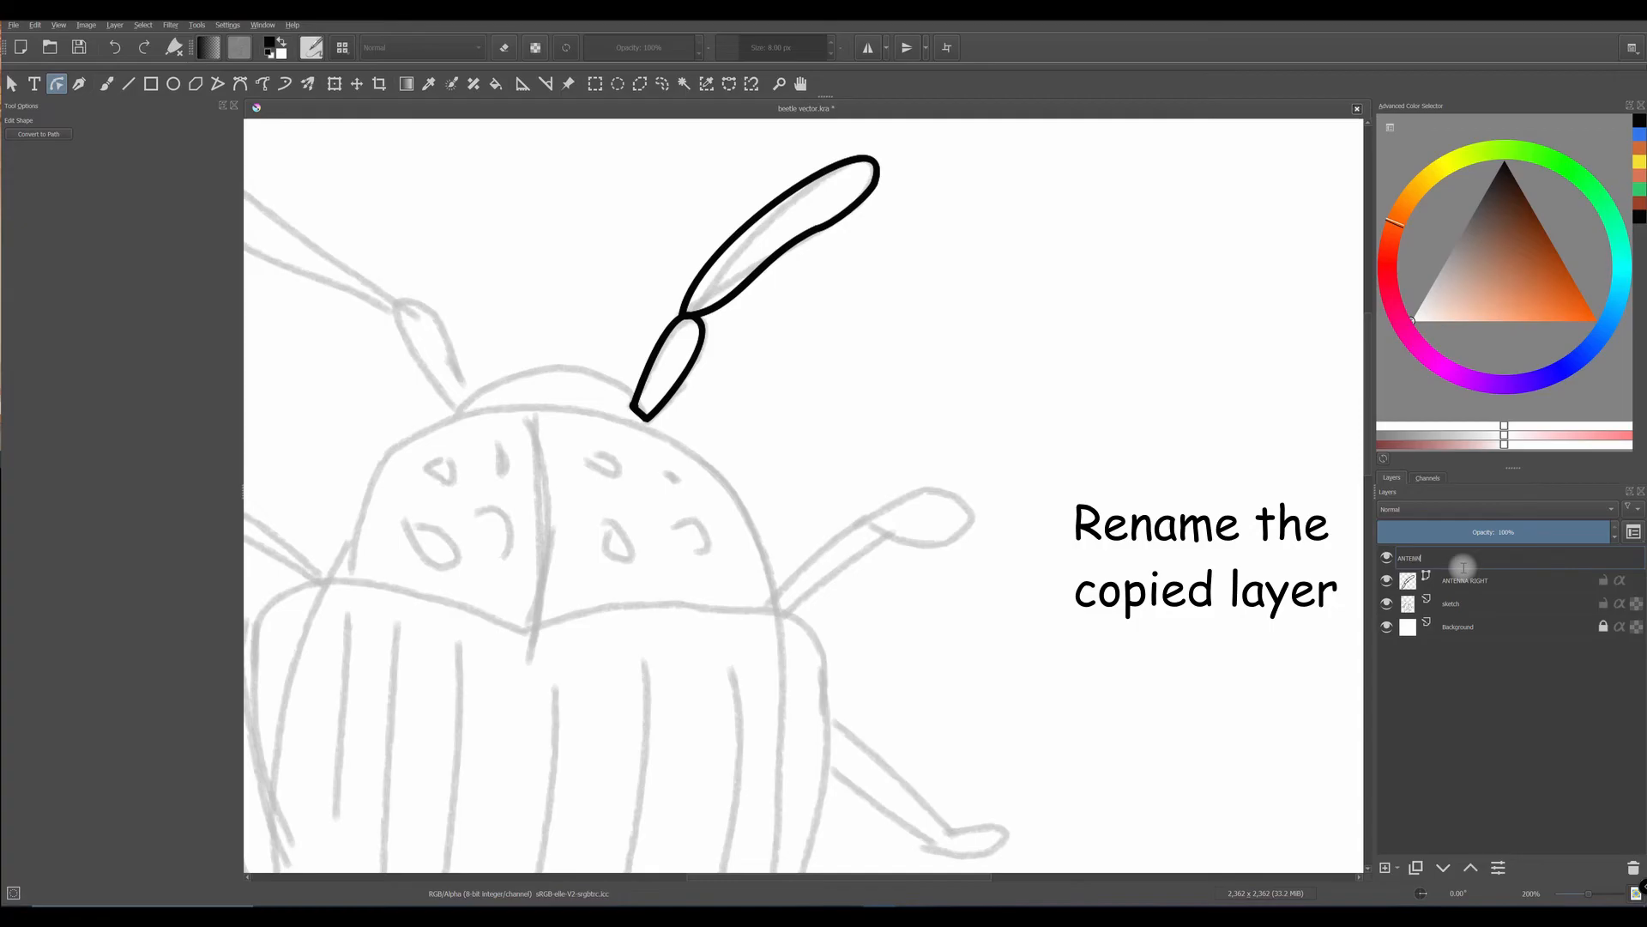
text(A LEFT)
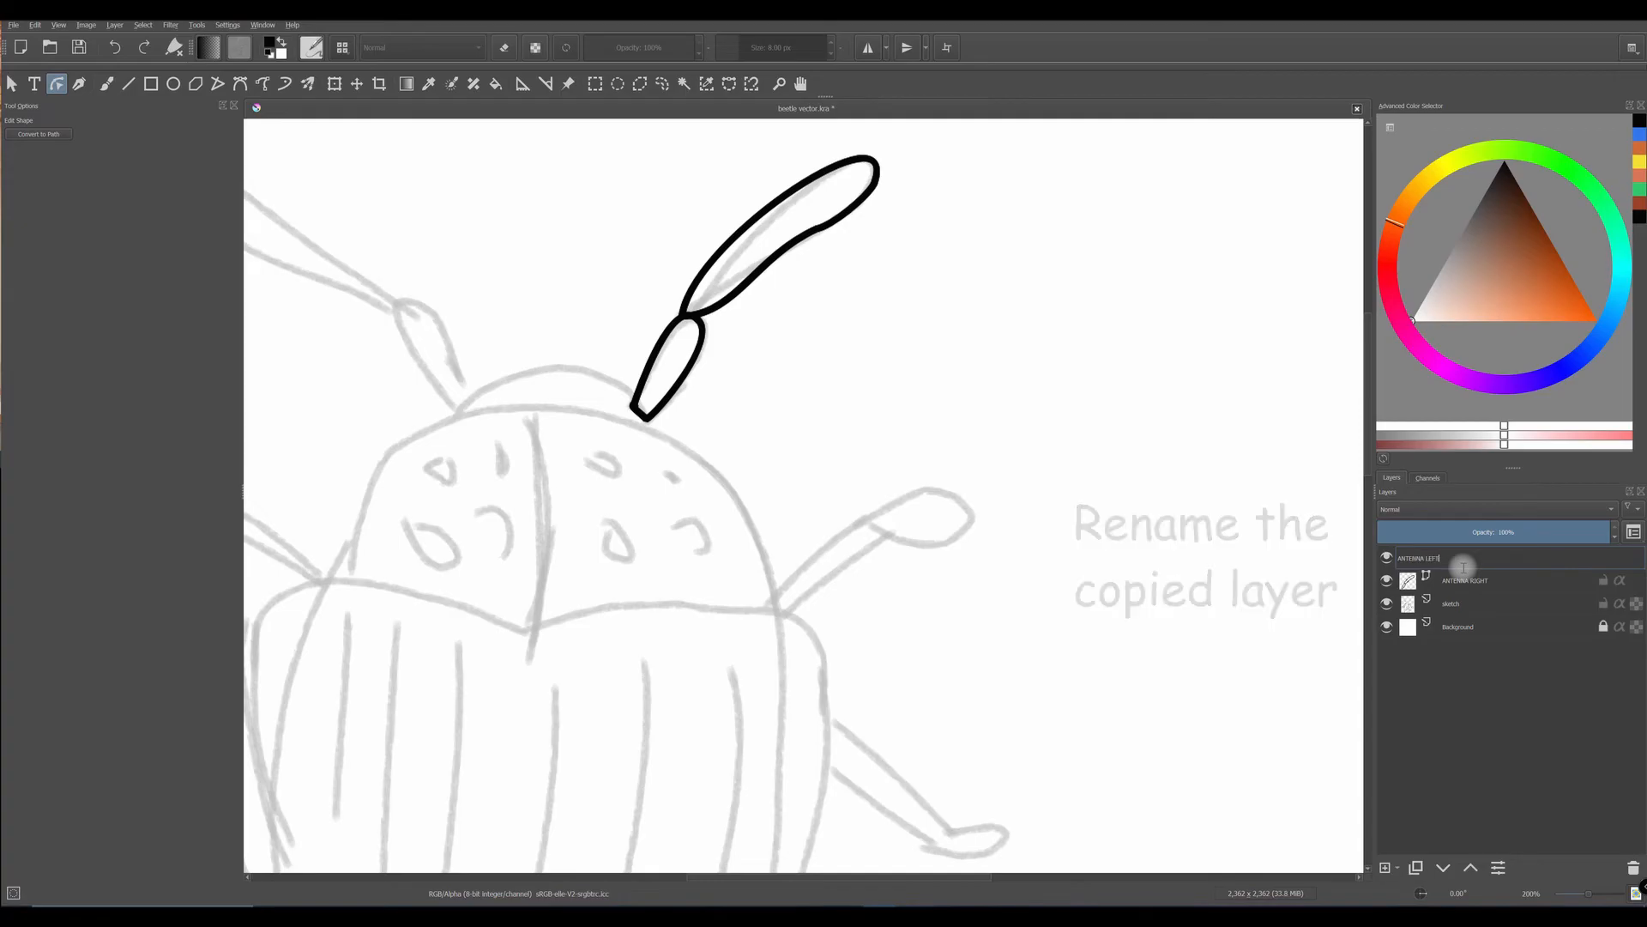
key(Return)
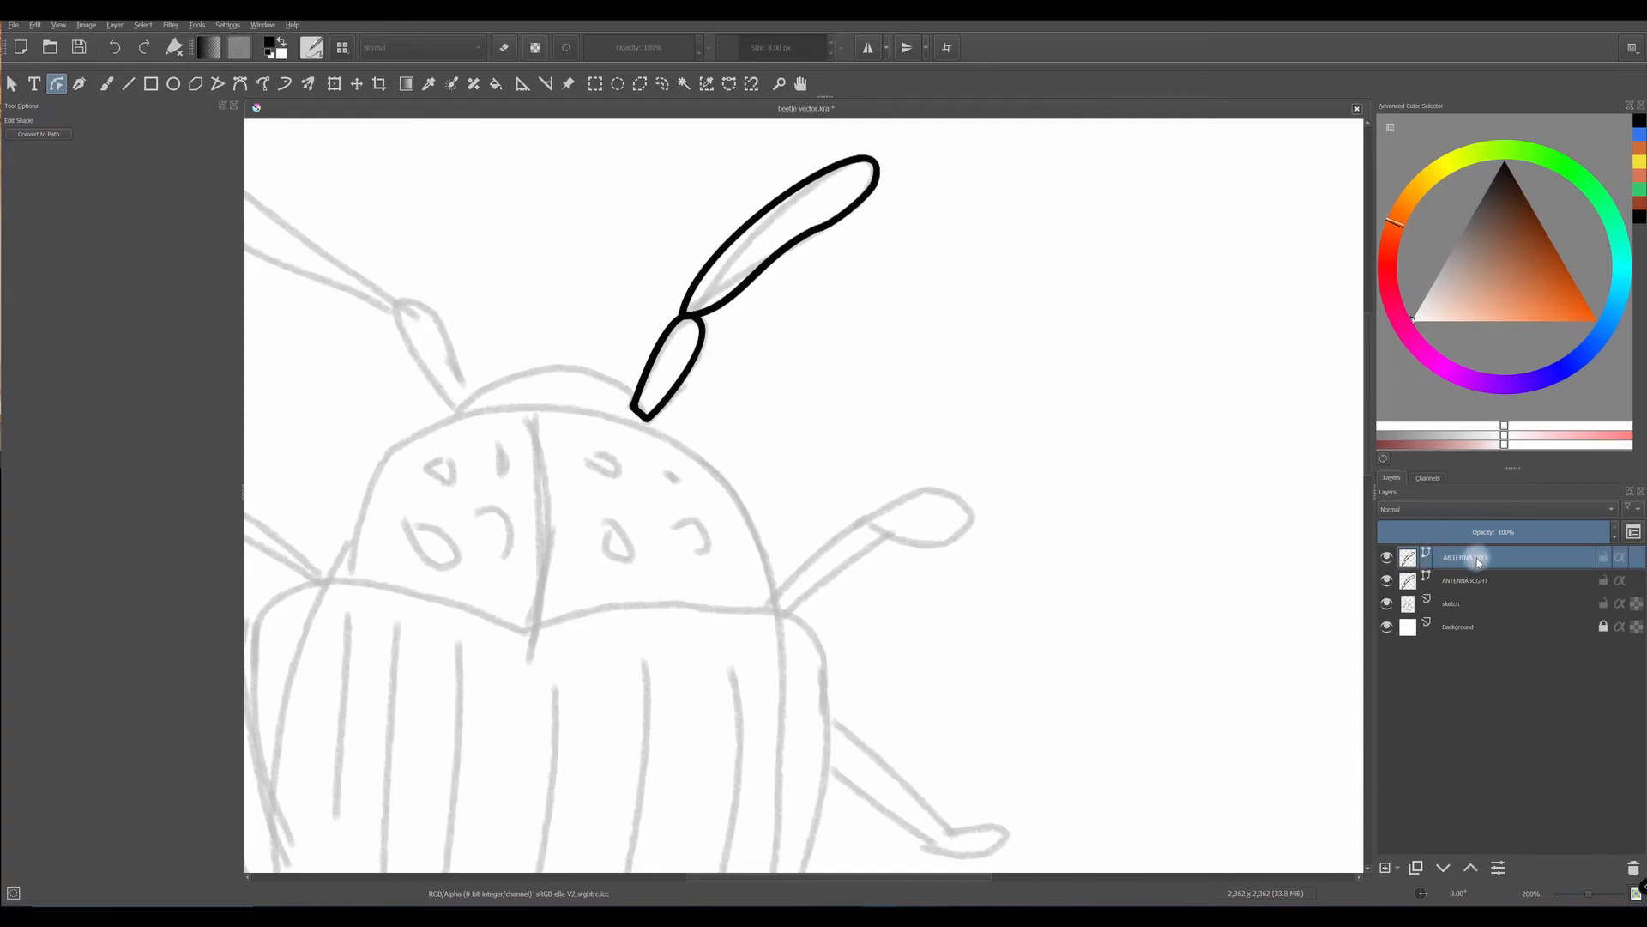
- Move the ANTENNA LEFT layer toward the sketched left antenna and flip it horizontally with the Transform tool
click(356, 84)
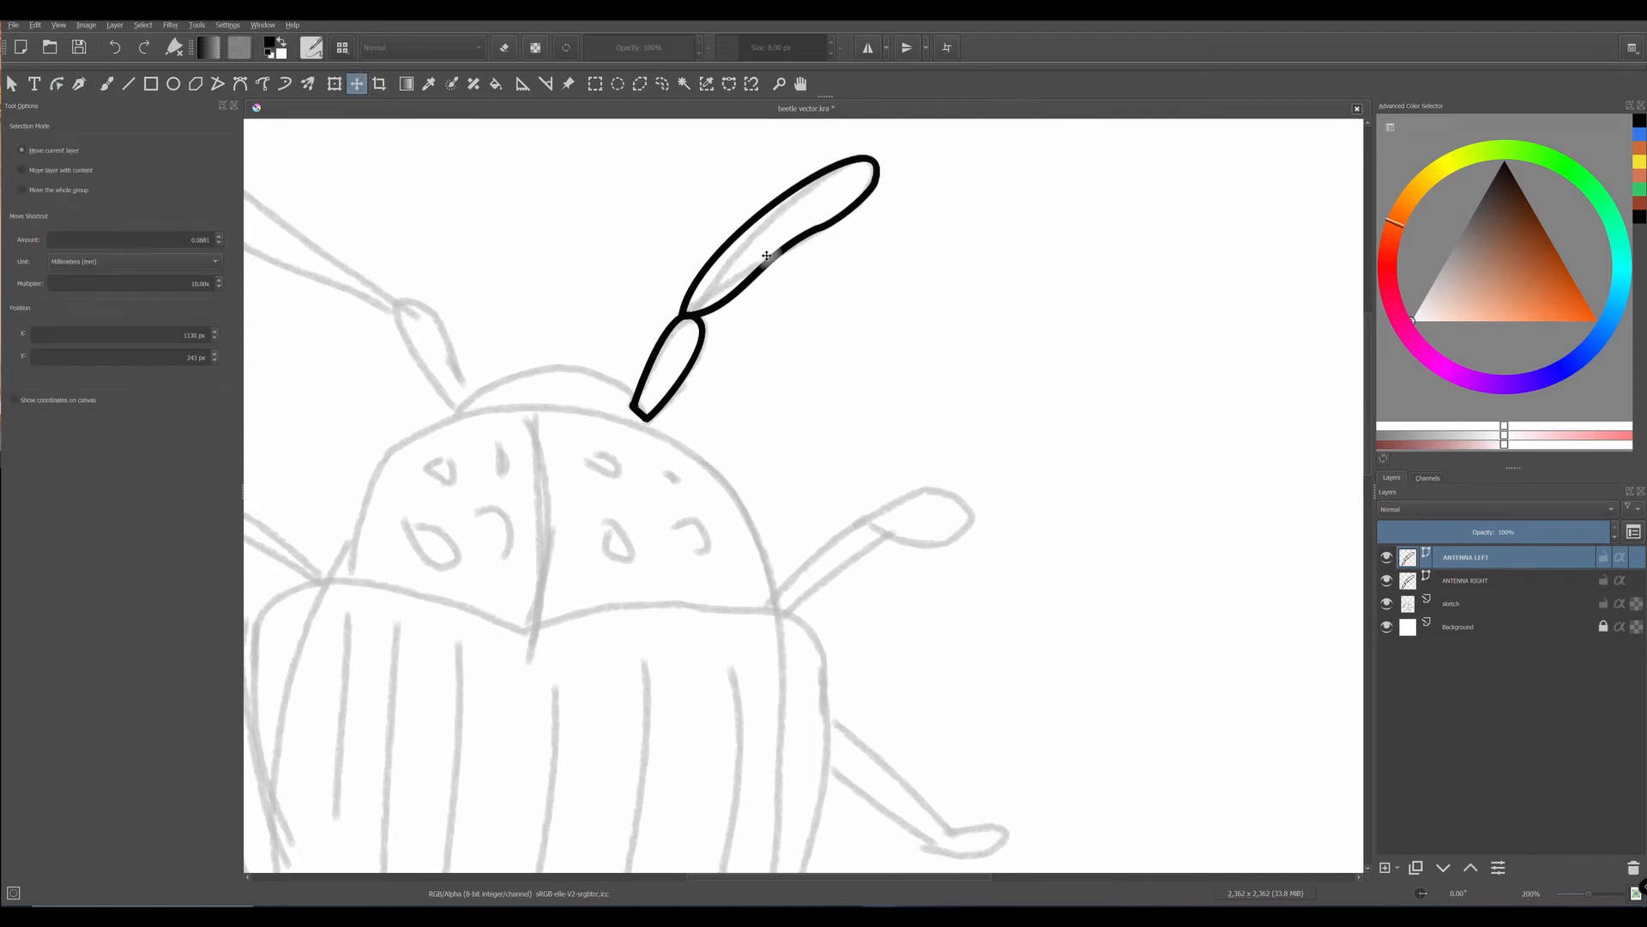
drag(748, 249, 555, 235)
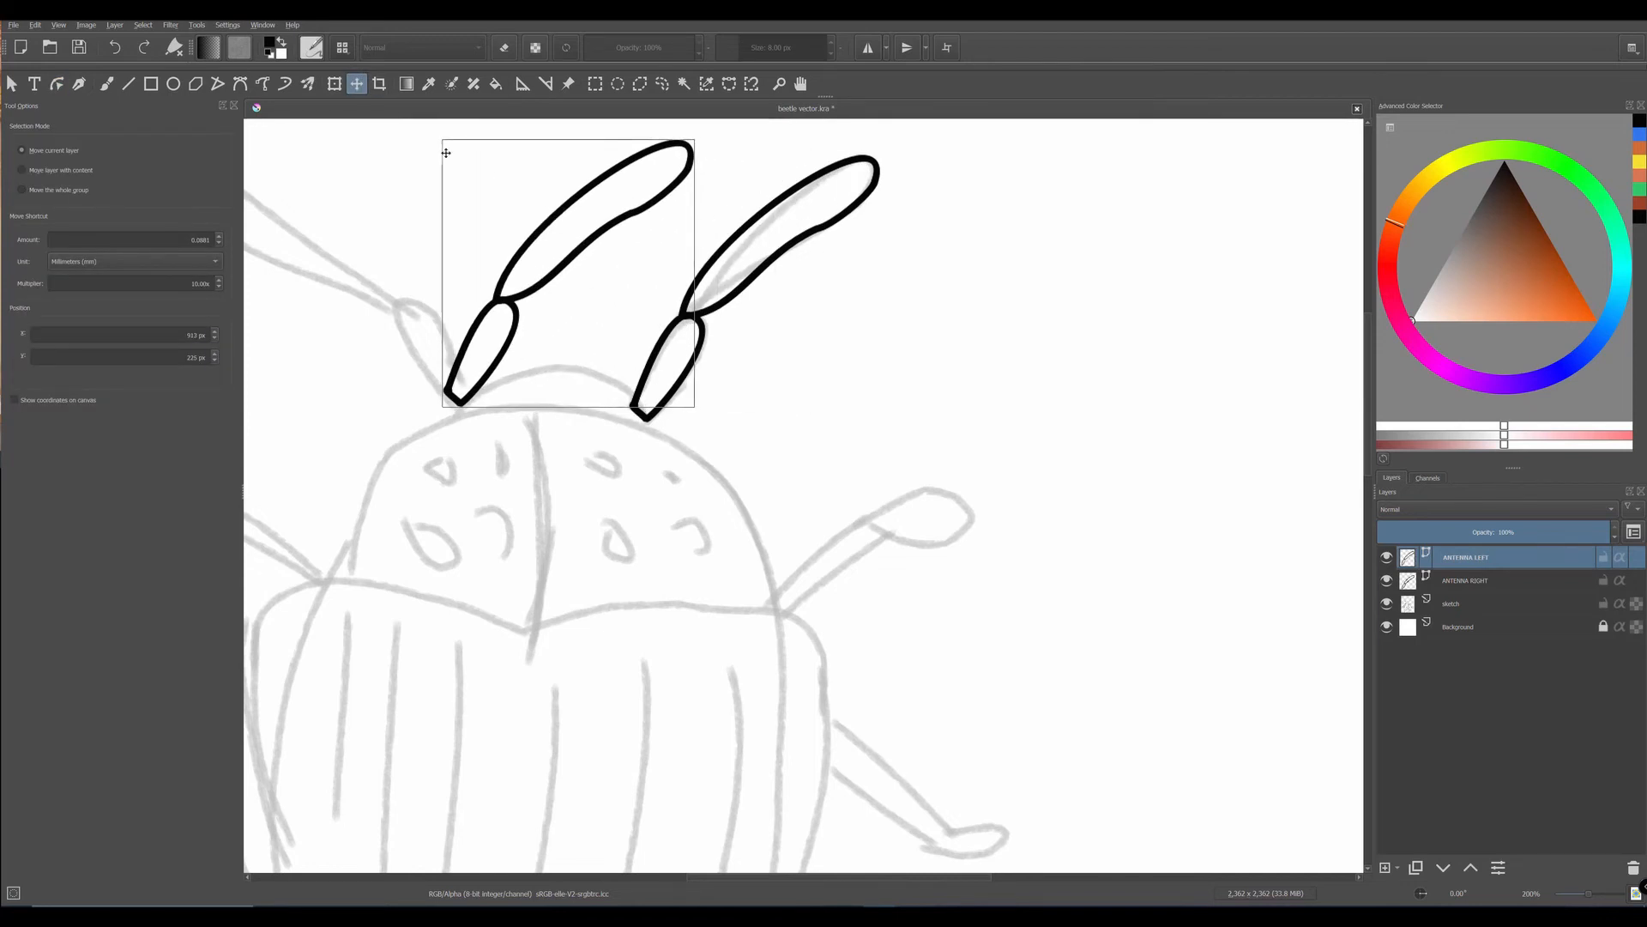
click(335, 84)
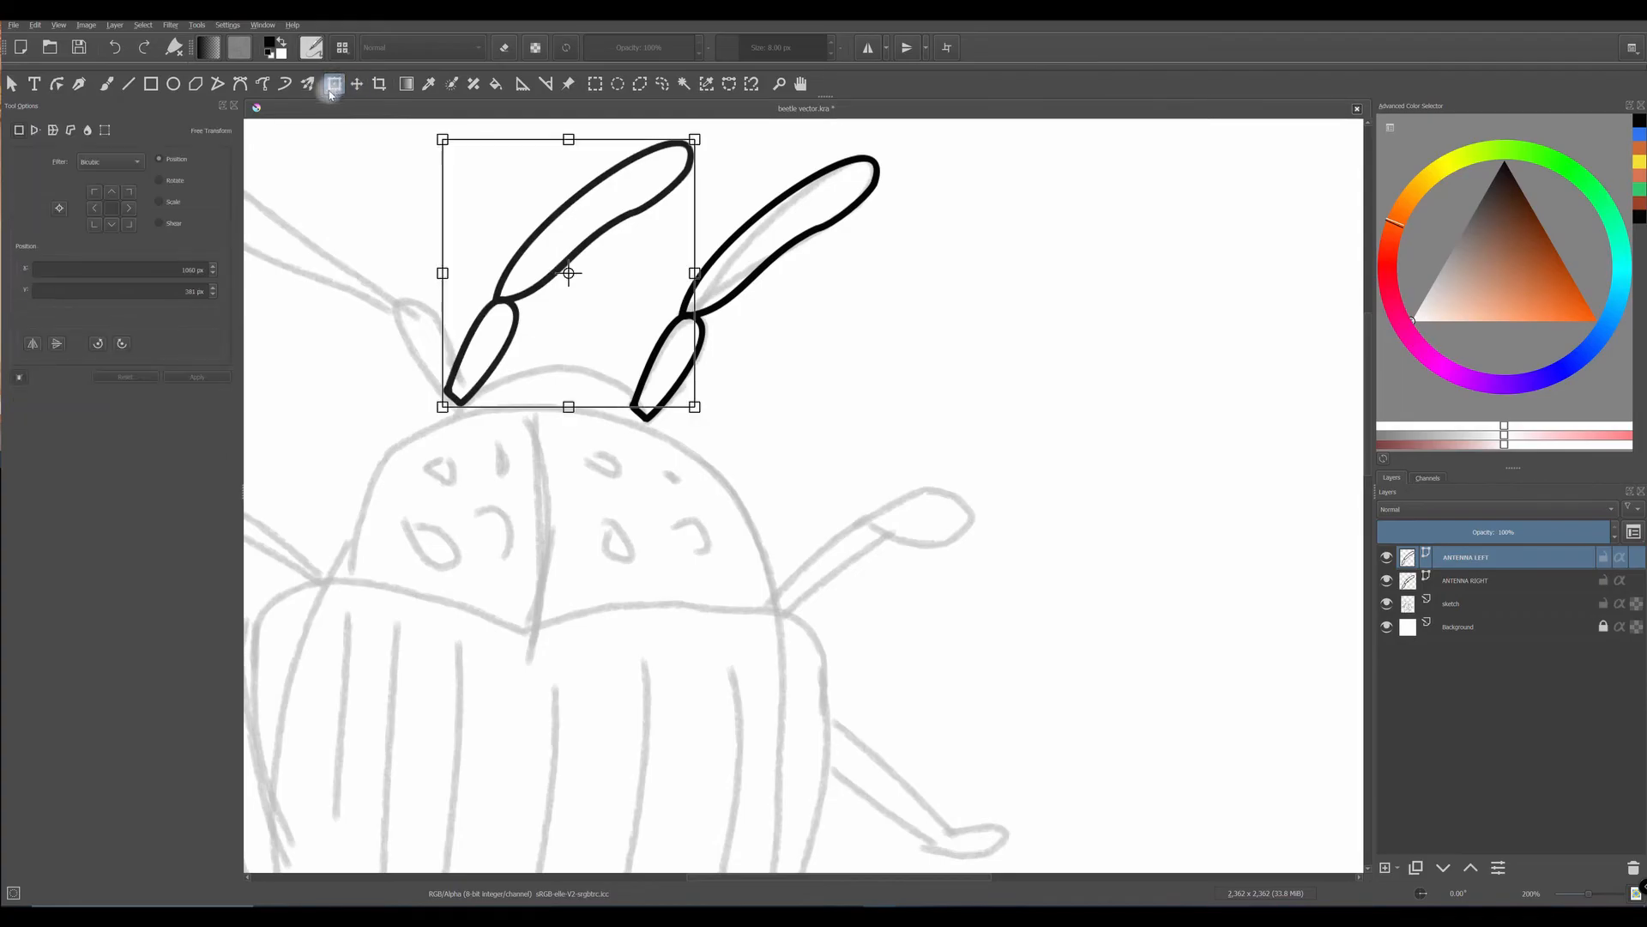
click(32, 343)
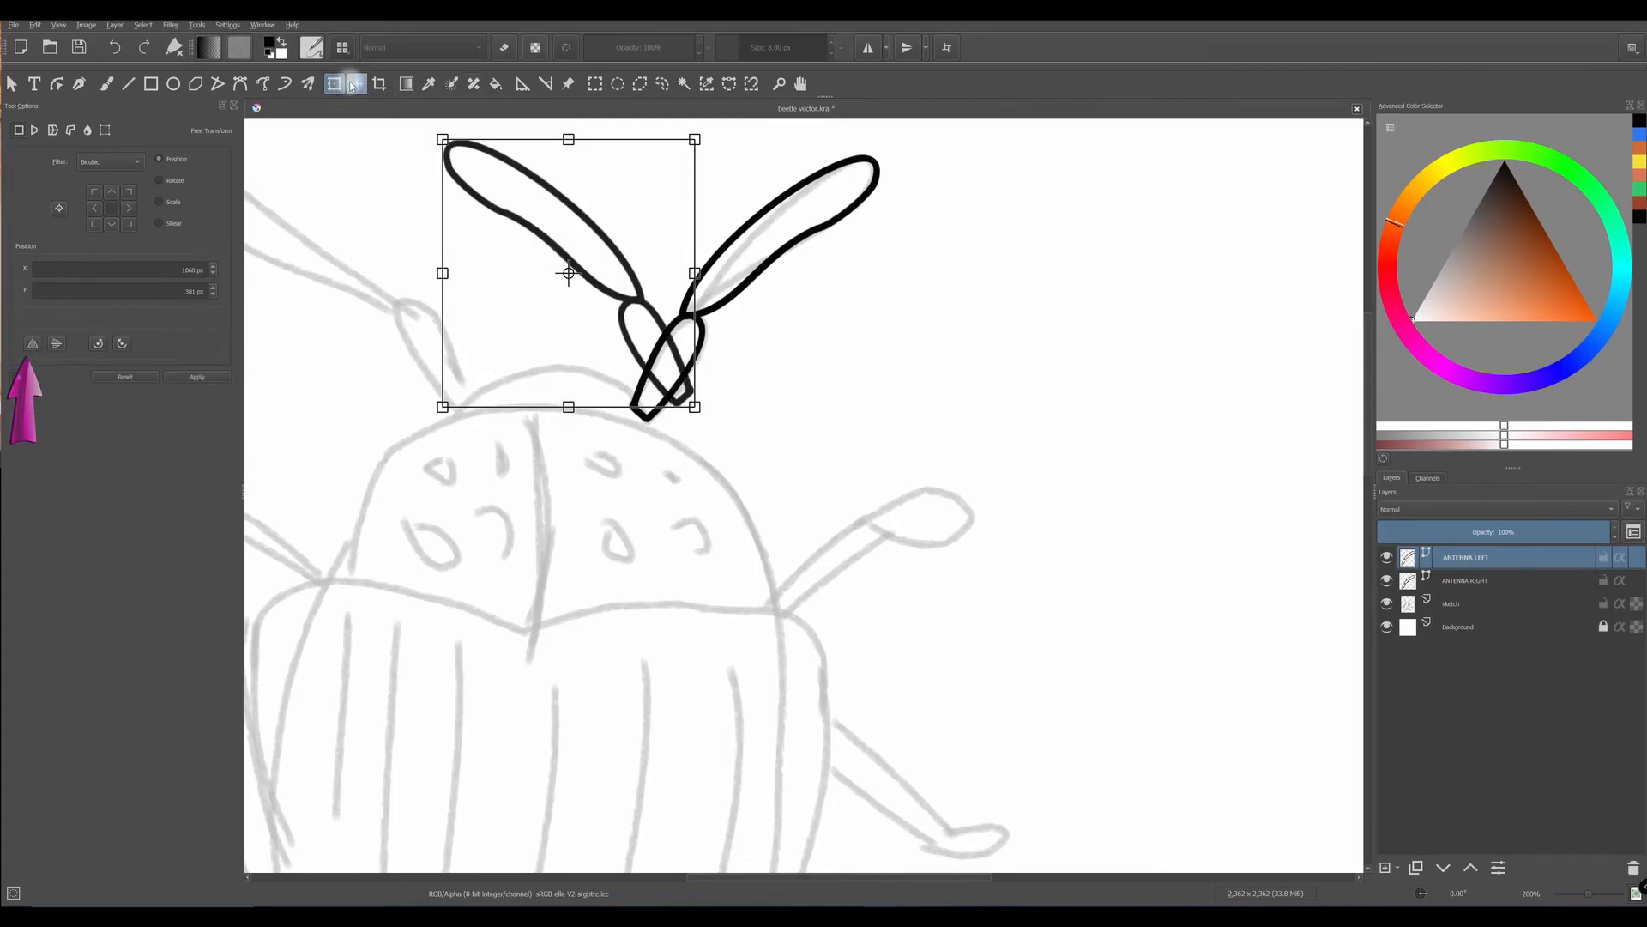
- Position the flipped antenna over the left antenna sketch, rotating it slightly counter-clockwise so its base meets the head, and apply the transform
drag(611, 235, 419, 235)
scroll(557, 269, down, 1)
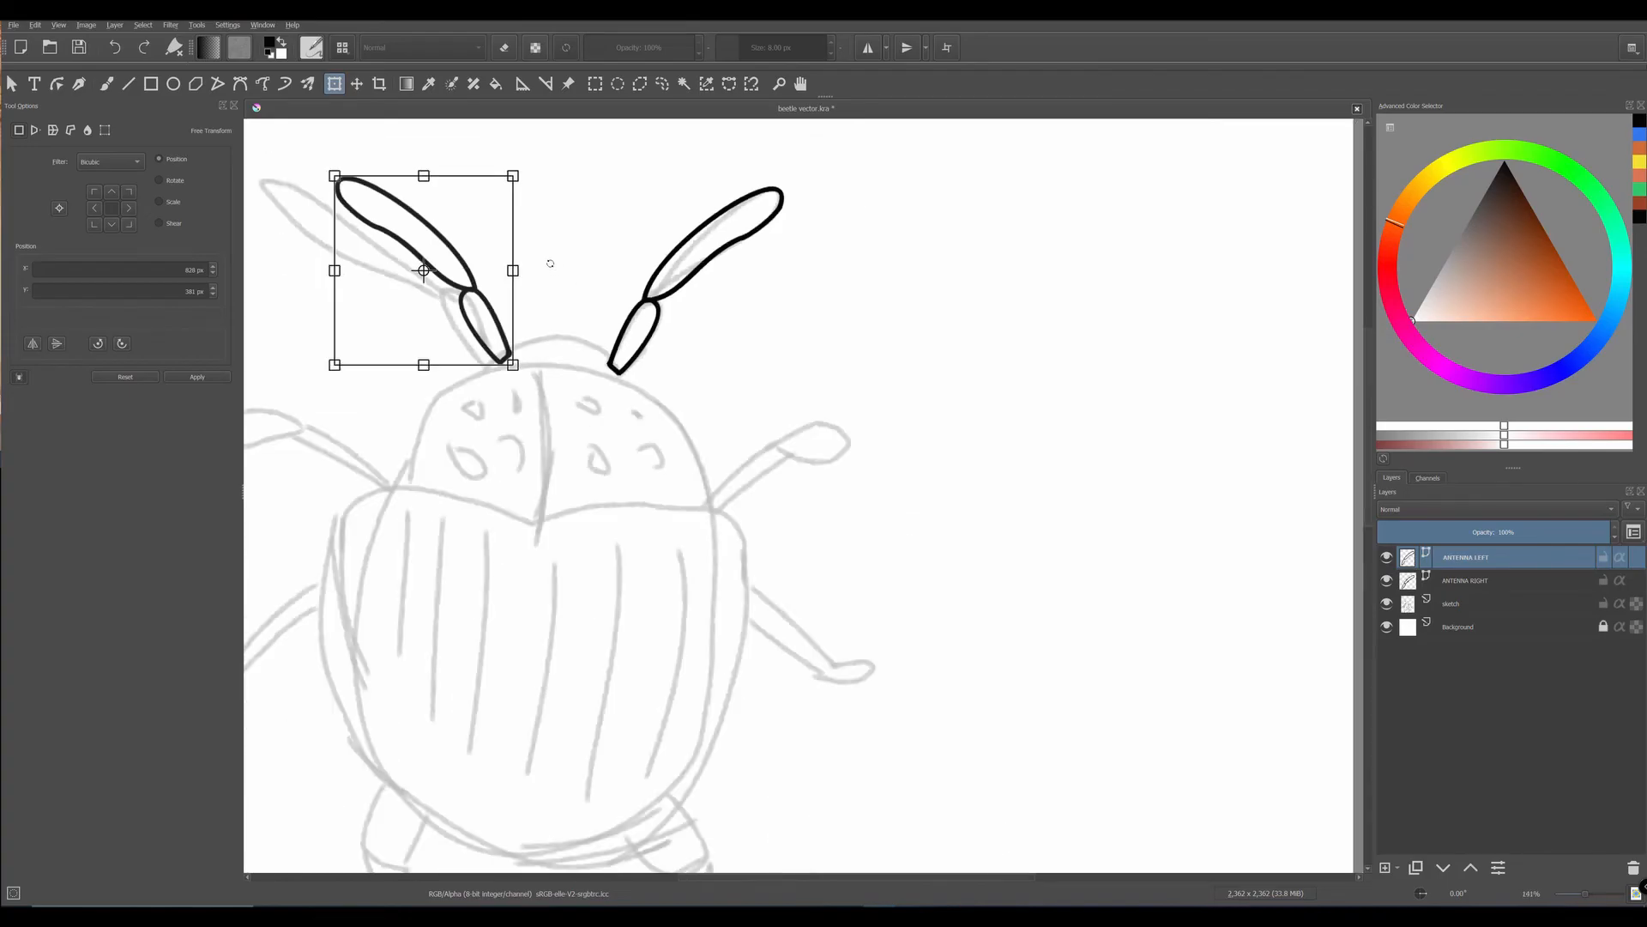
drag(449, 234, 419, 242)
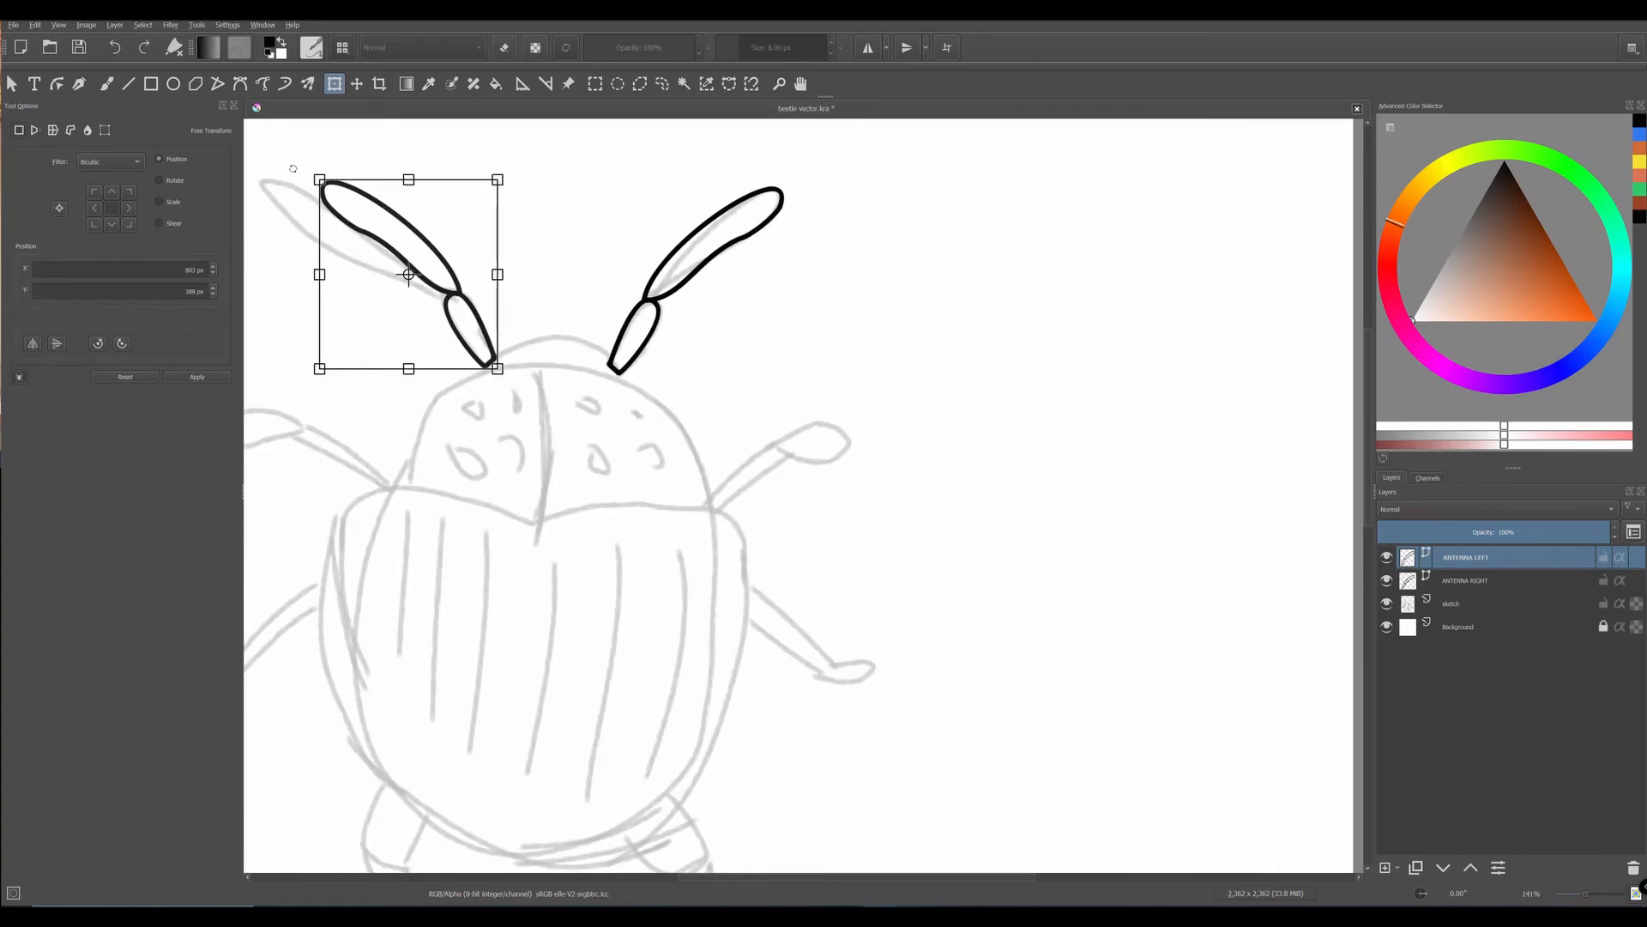
drag(300, 168, 295, 174)
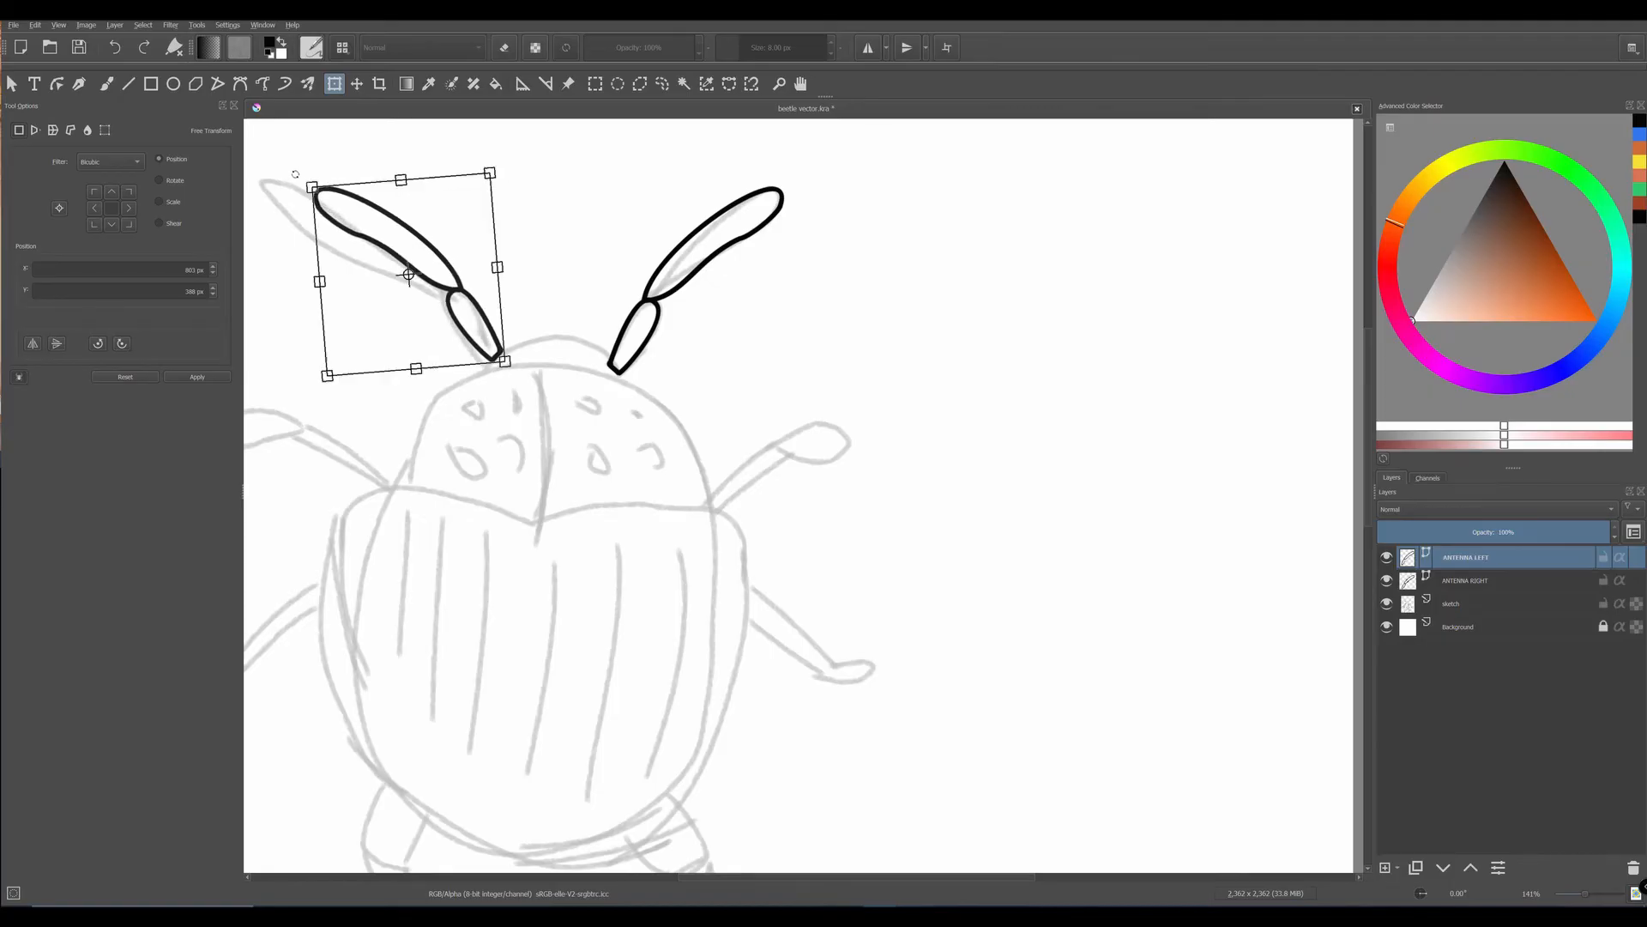
drag(473, 330, 467, 334)
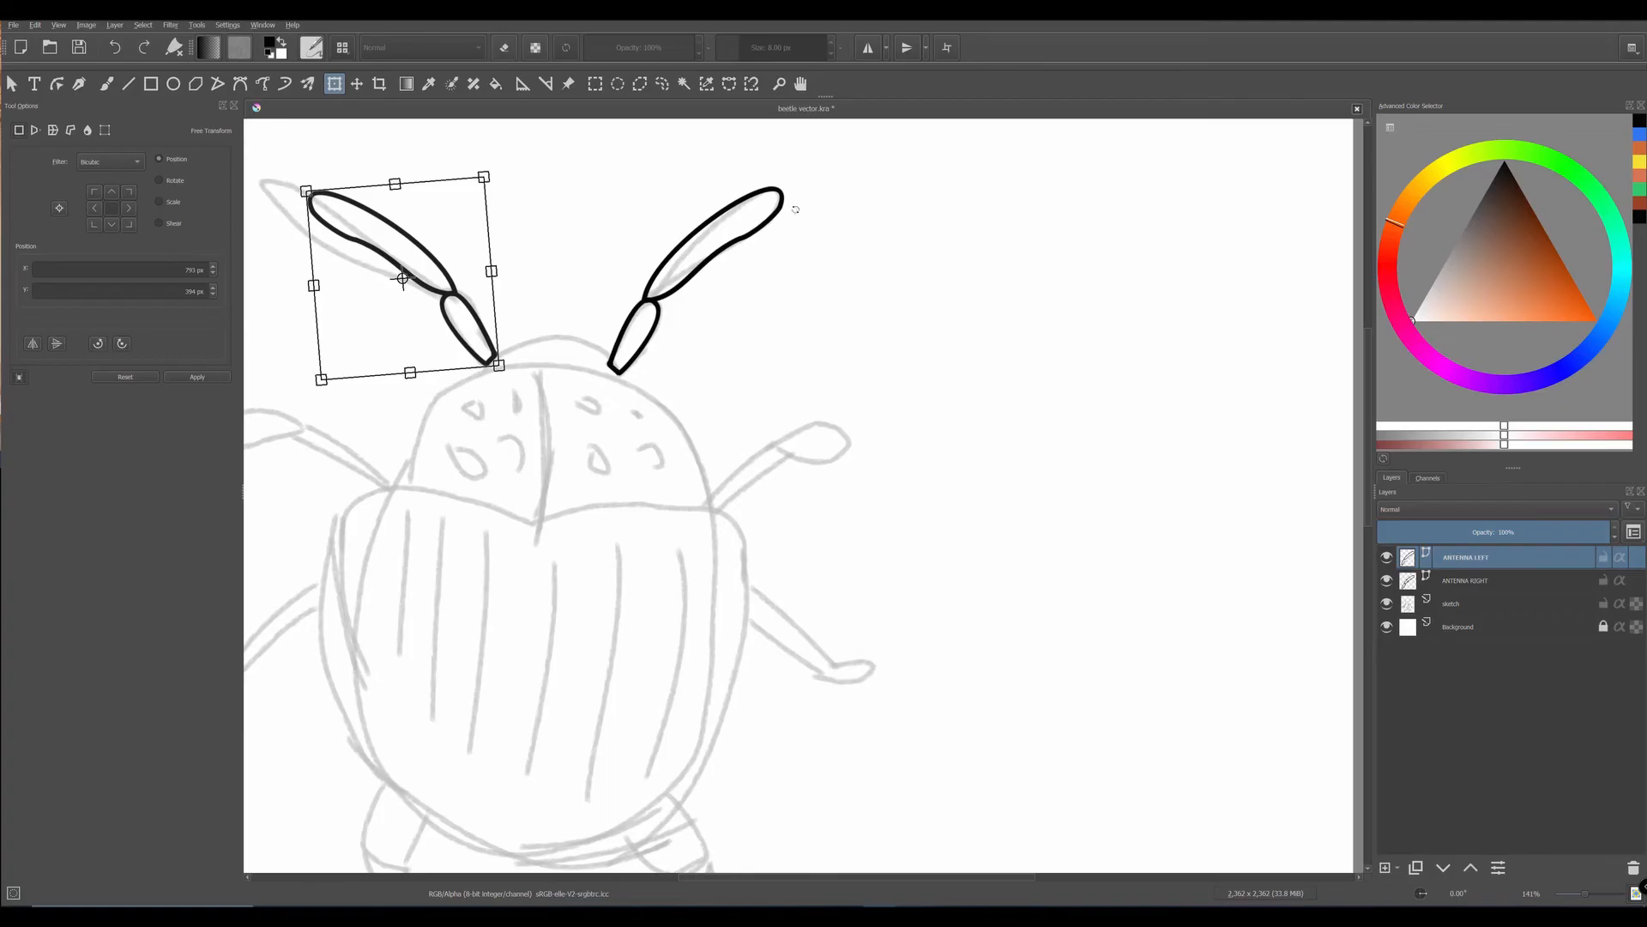
click(357, 85)
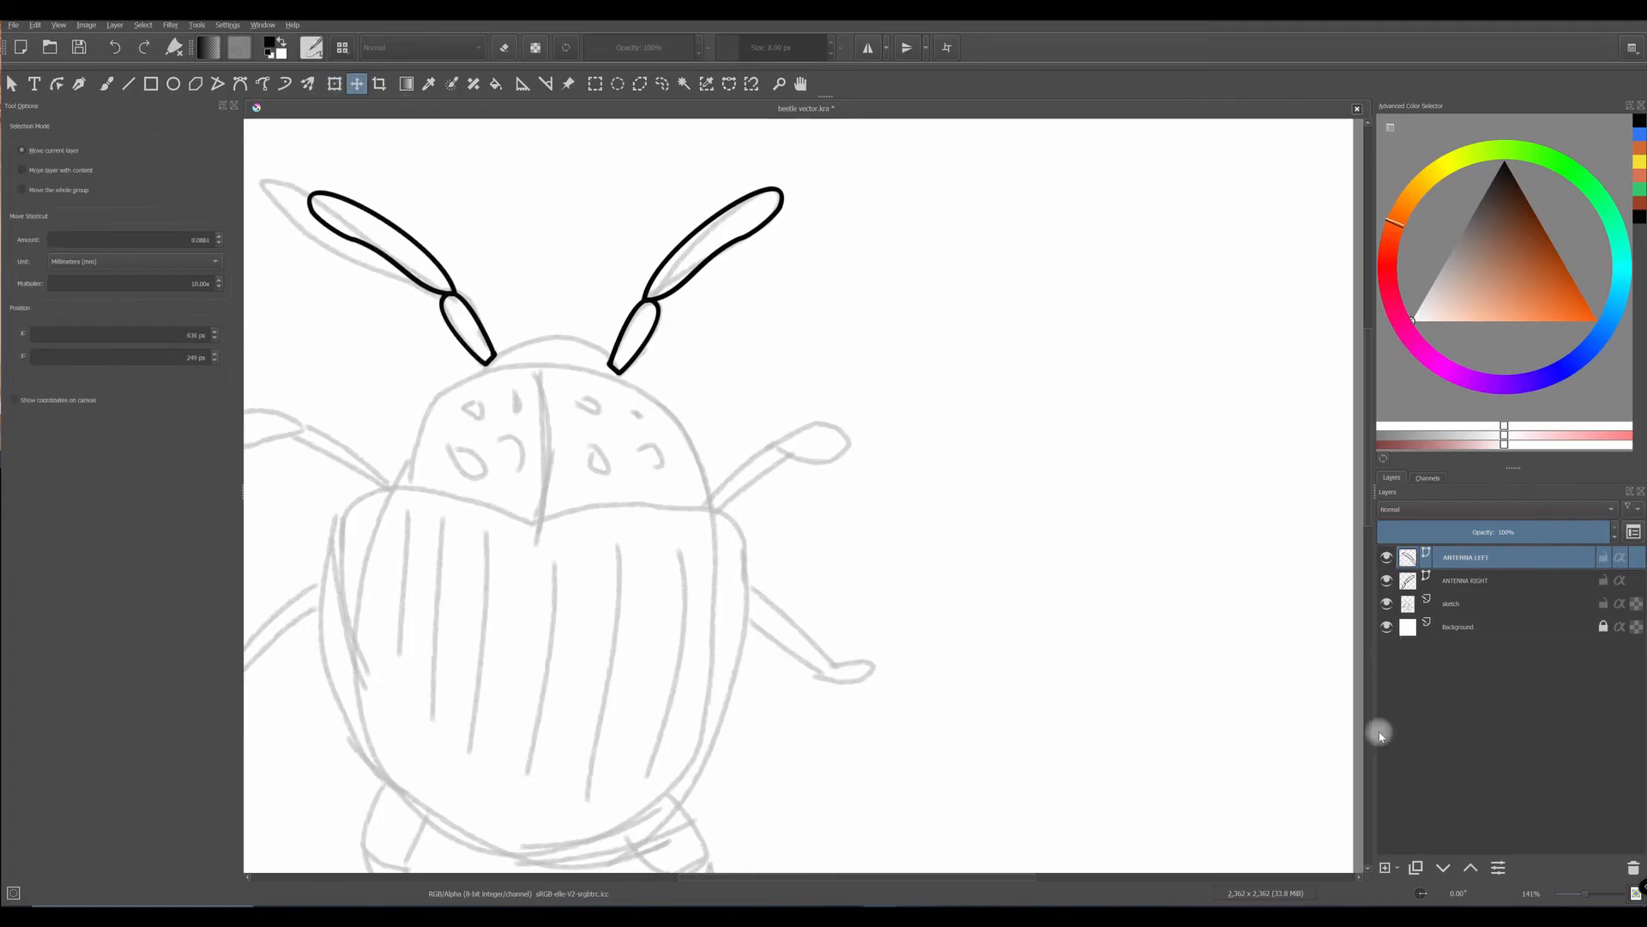
- Add a new vector layer above the antenna layers and name it UPPER LEG RIGHT
click(1397, 867)
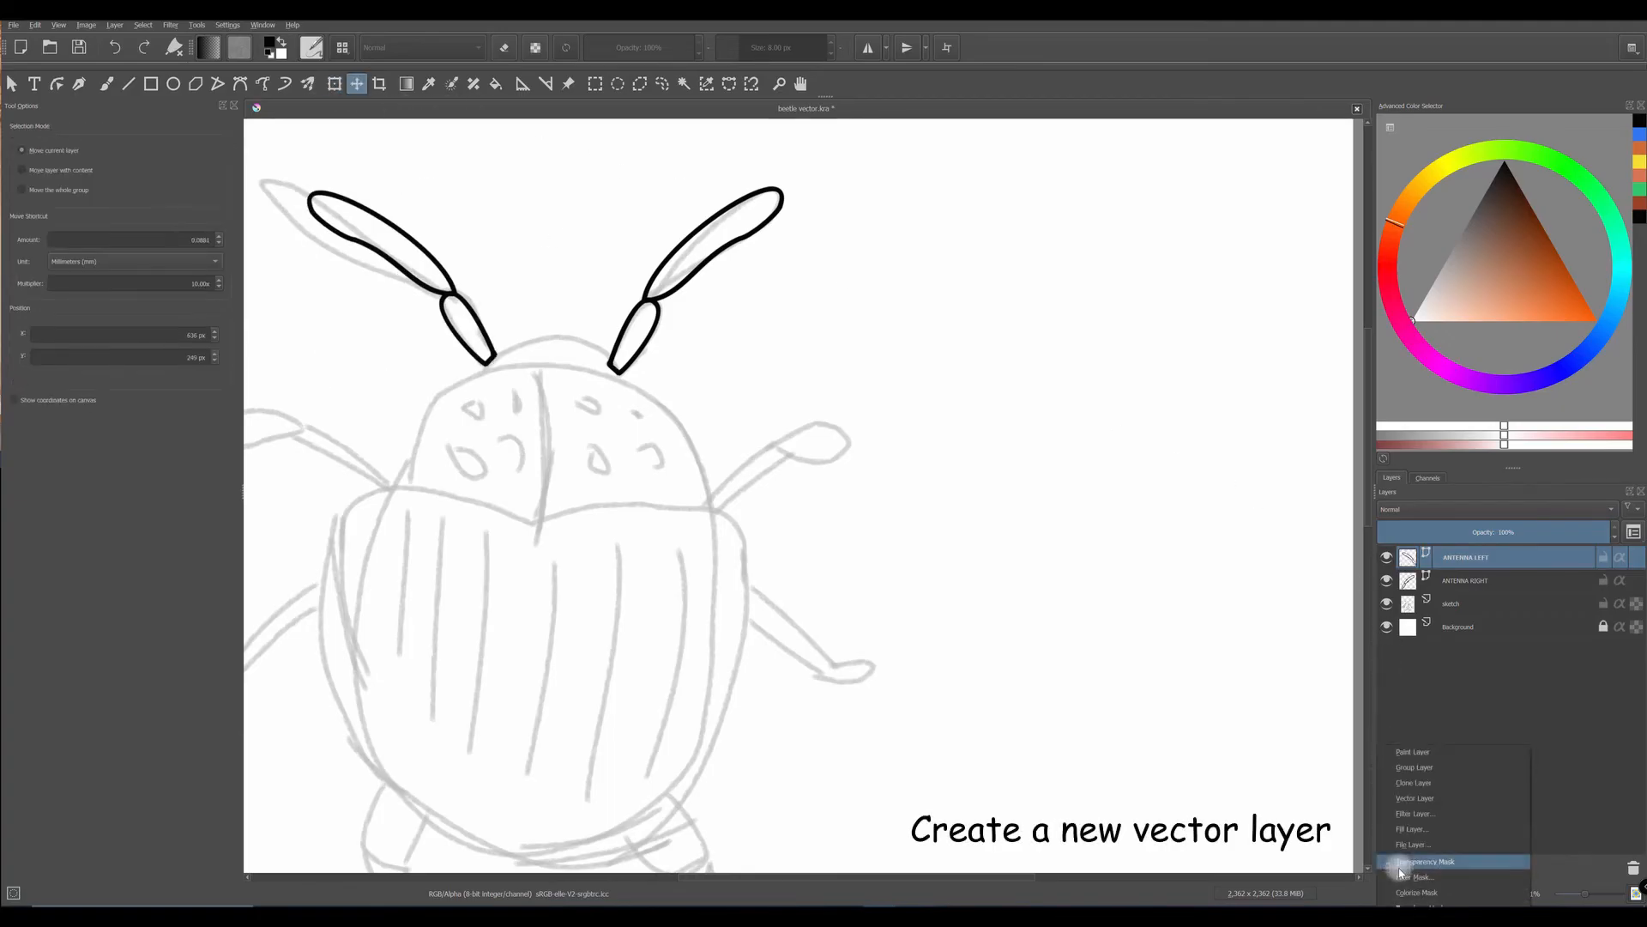
click(1416, 799)
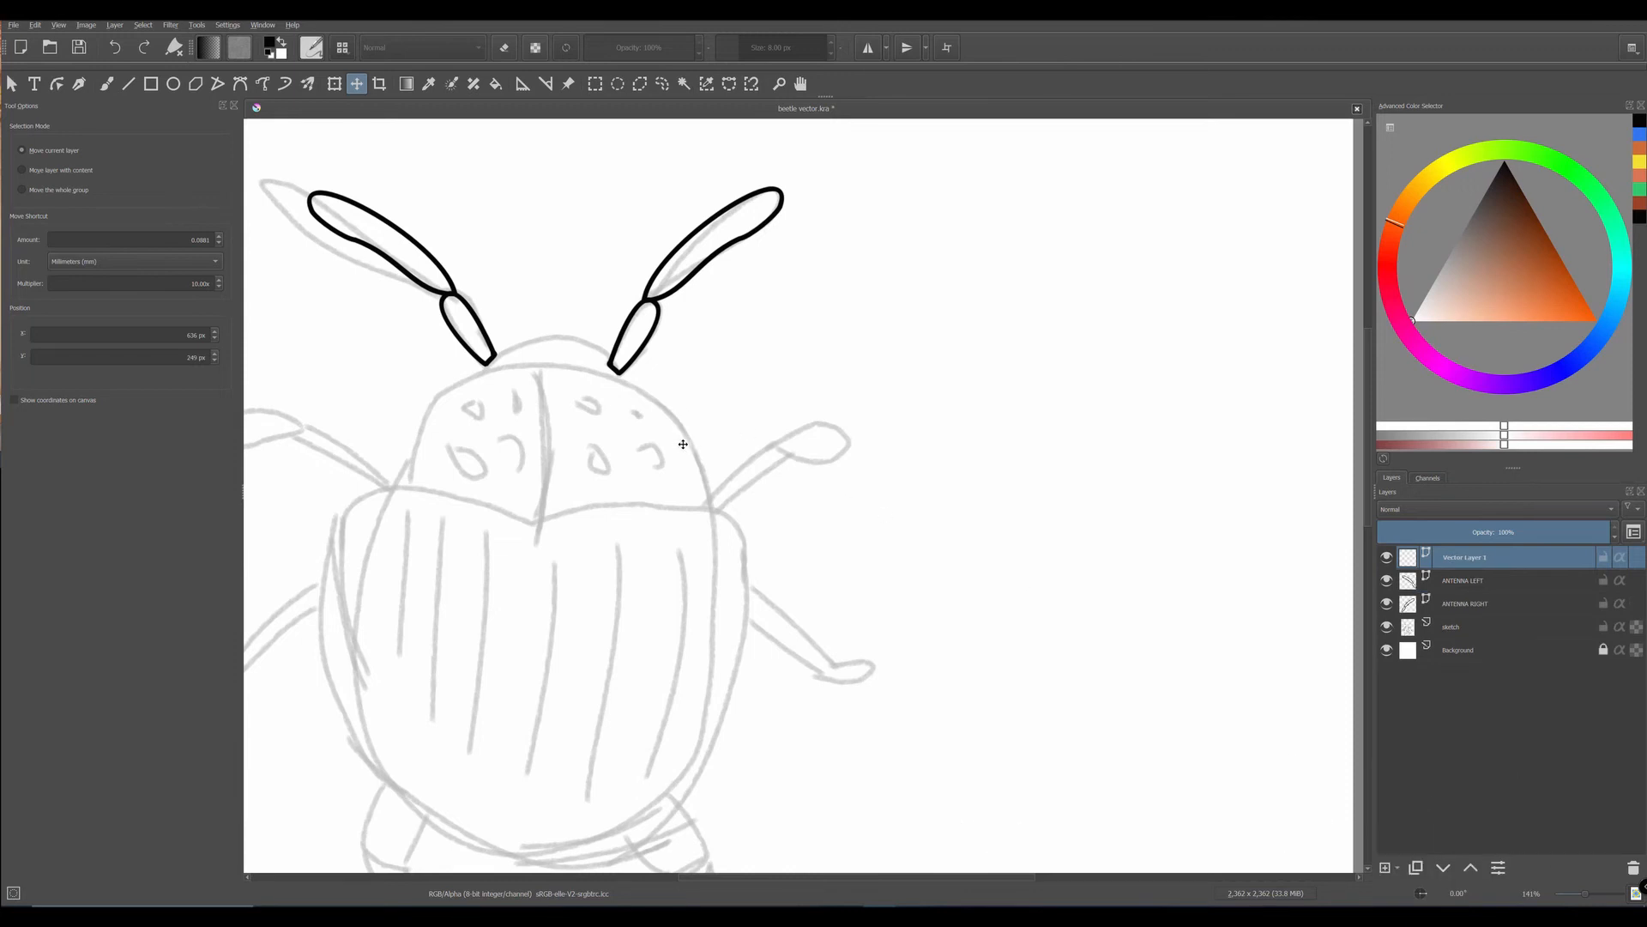
scroll(706, 493, up, 5)
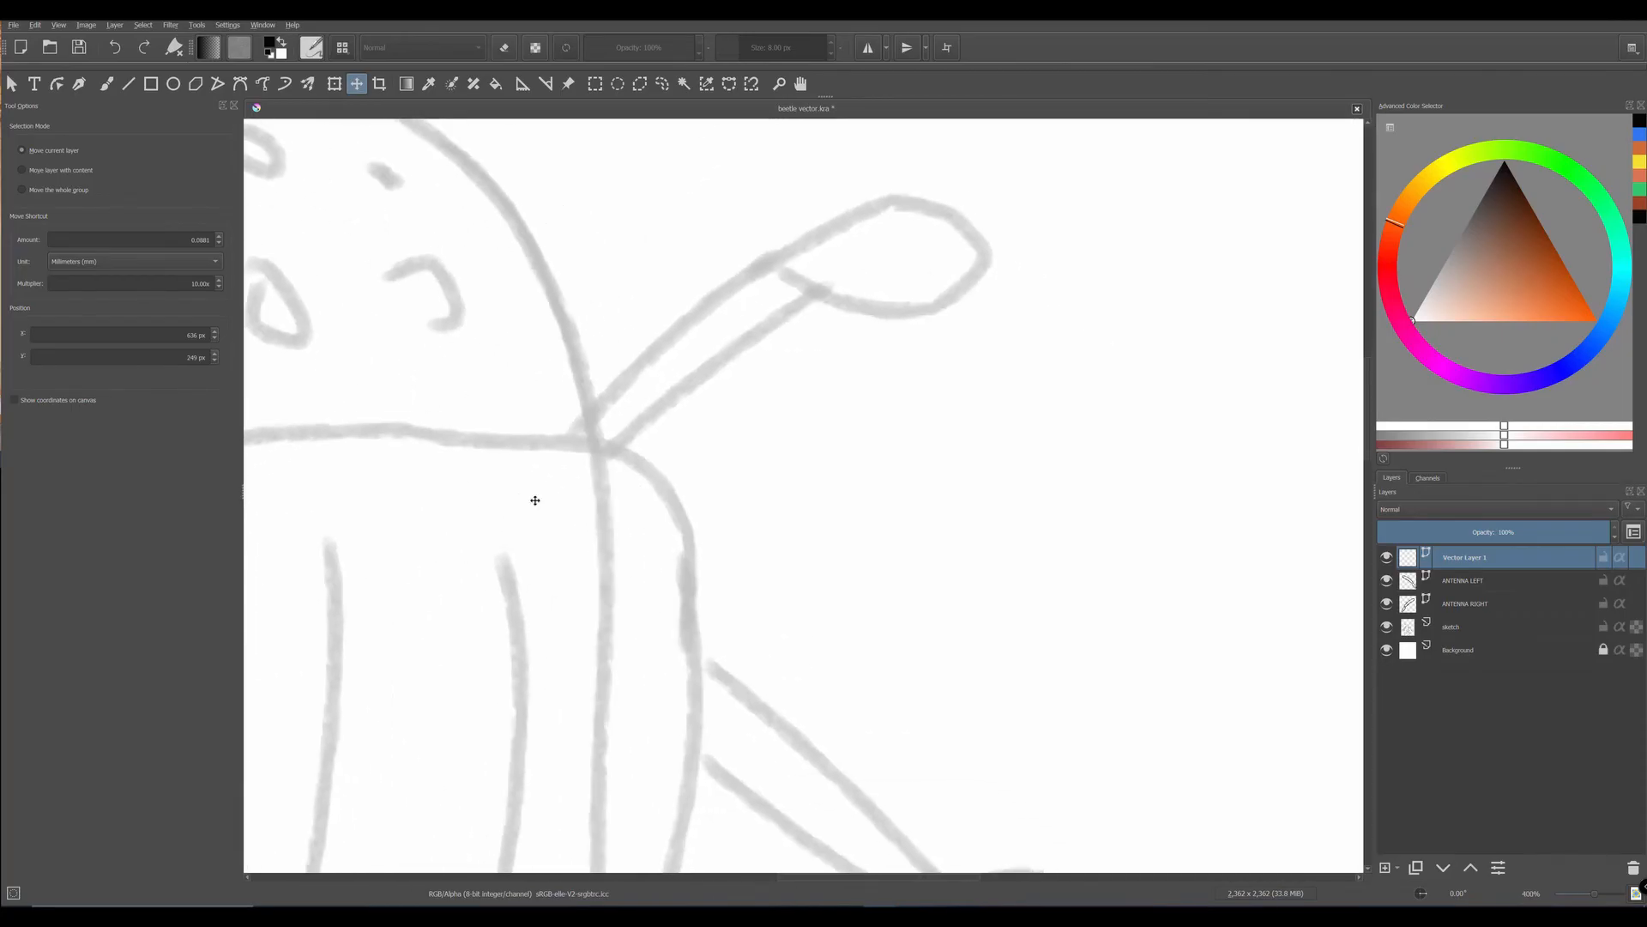
double_click(1454, 556)
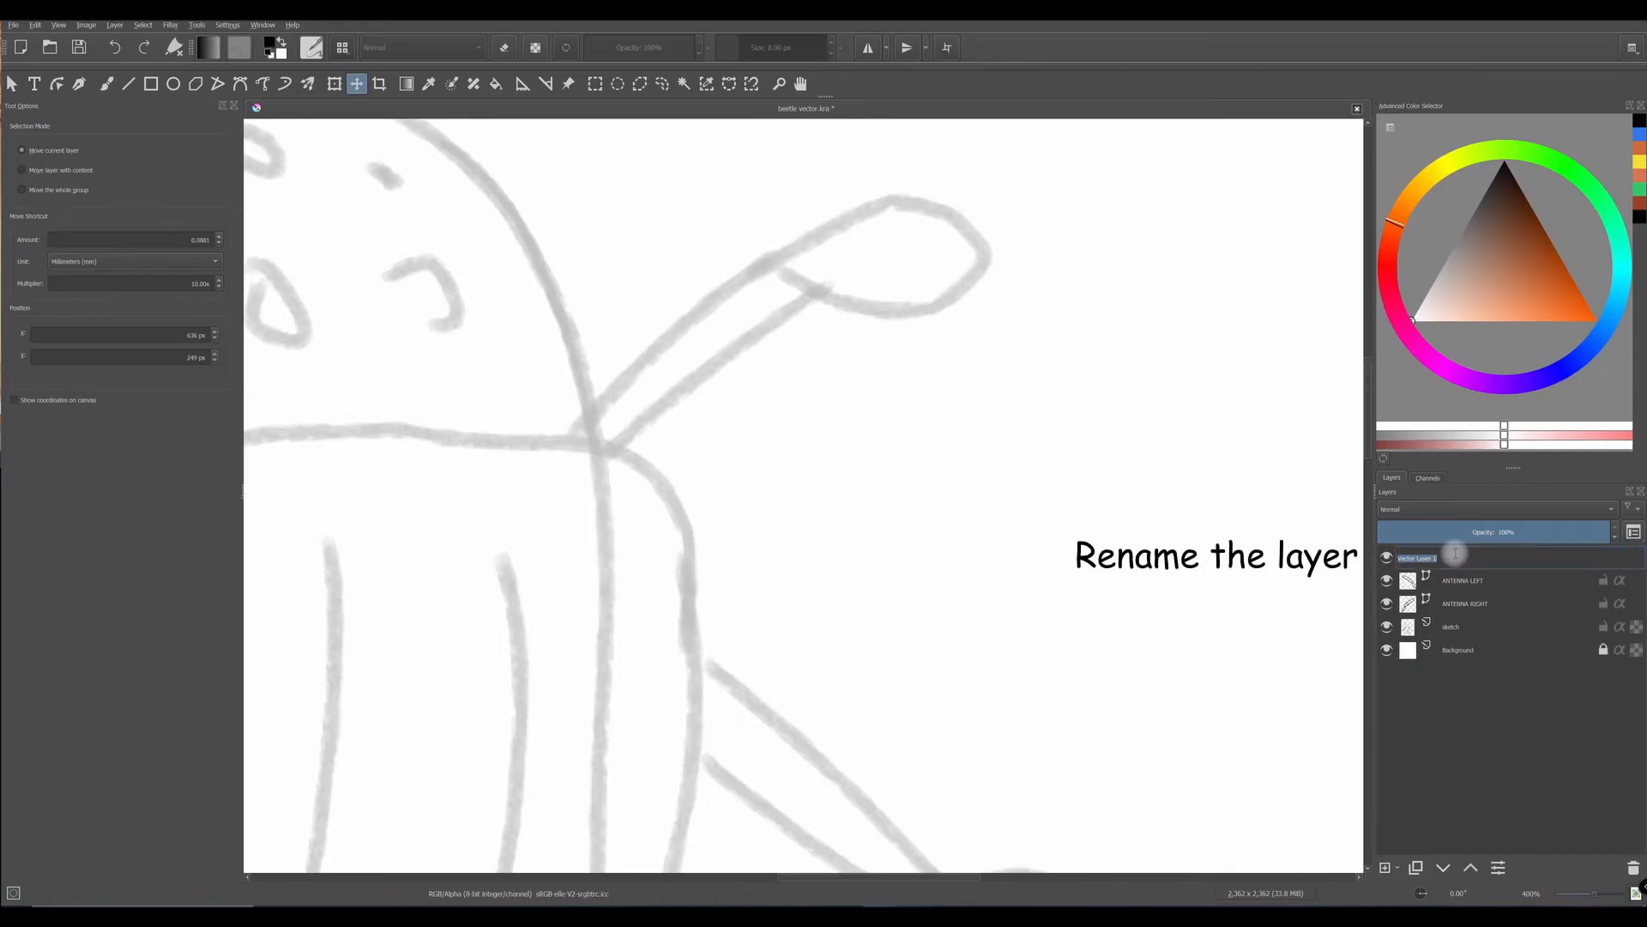
text(UPPER LEG RIGHT)
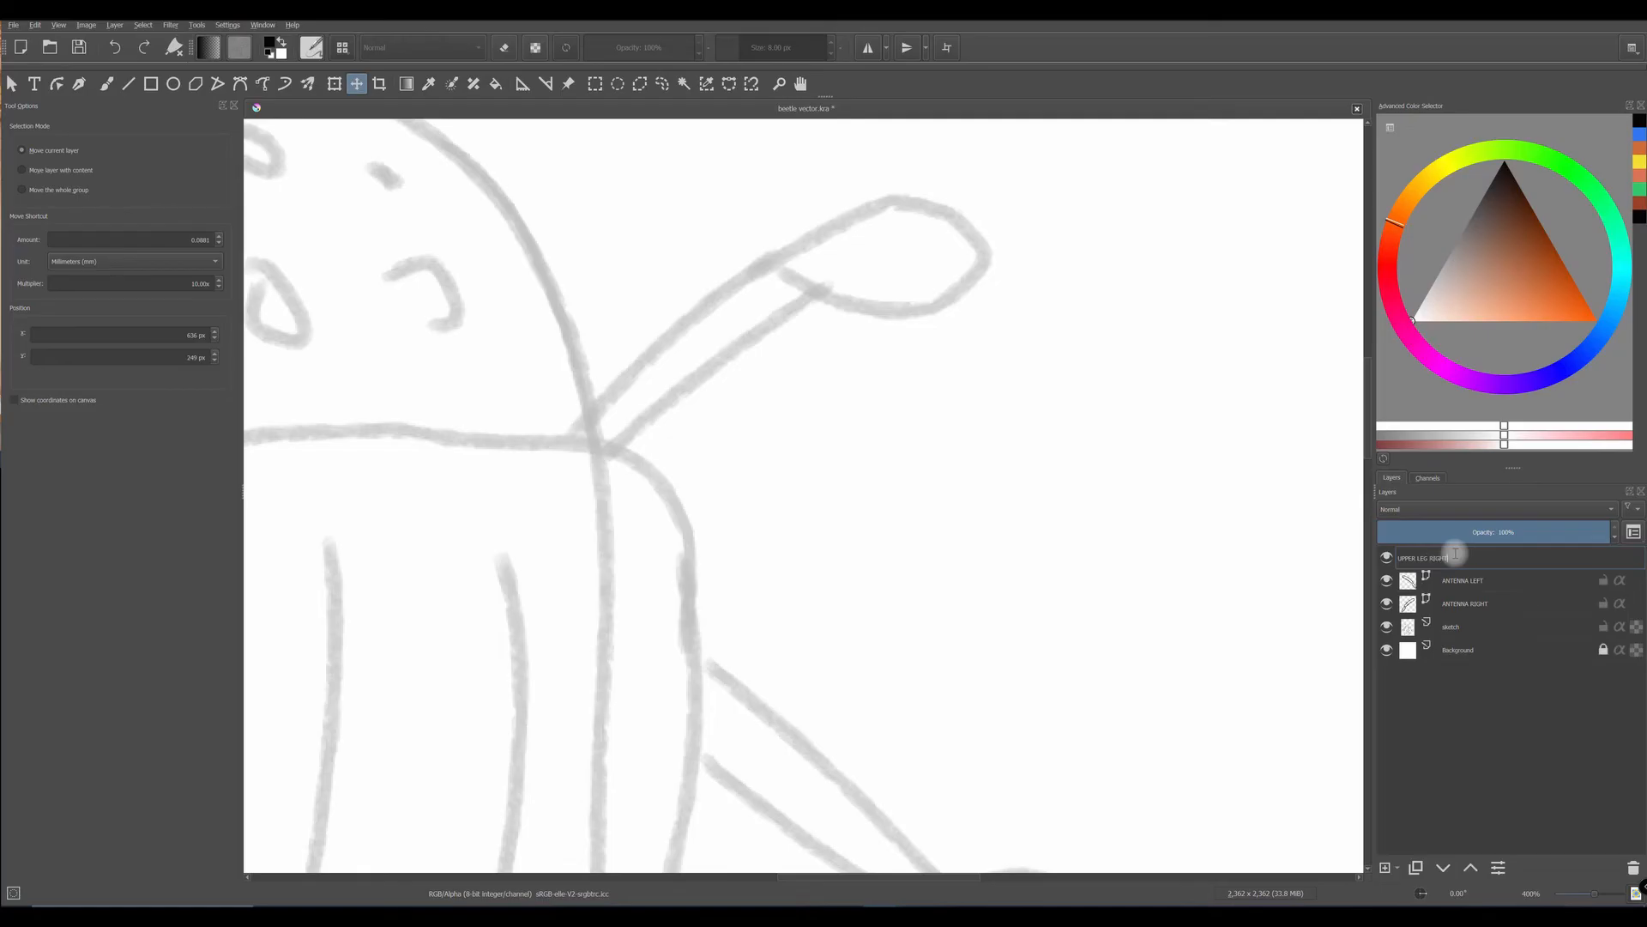
key(Return)
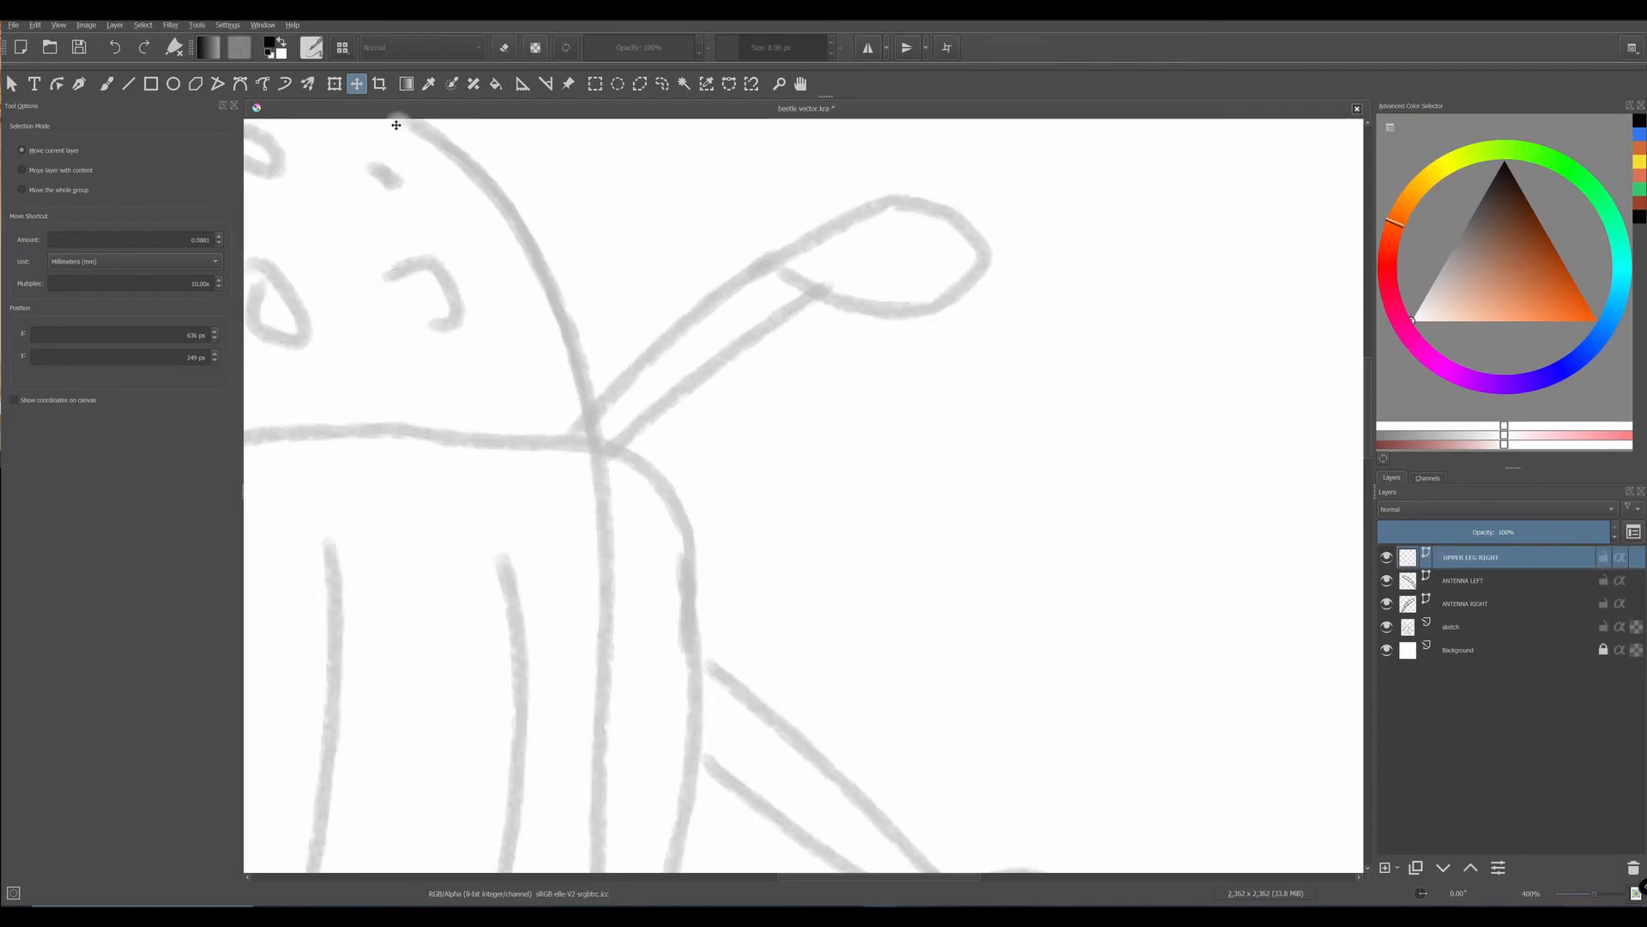
- Trace the outer and inner segments of the upper right leg as two closed freehand paths
click(264, 84)
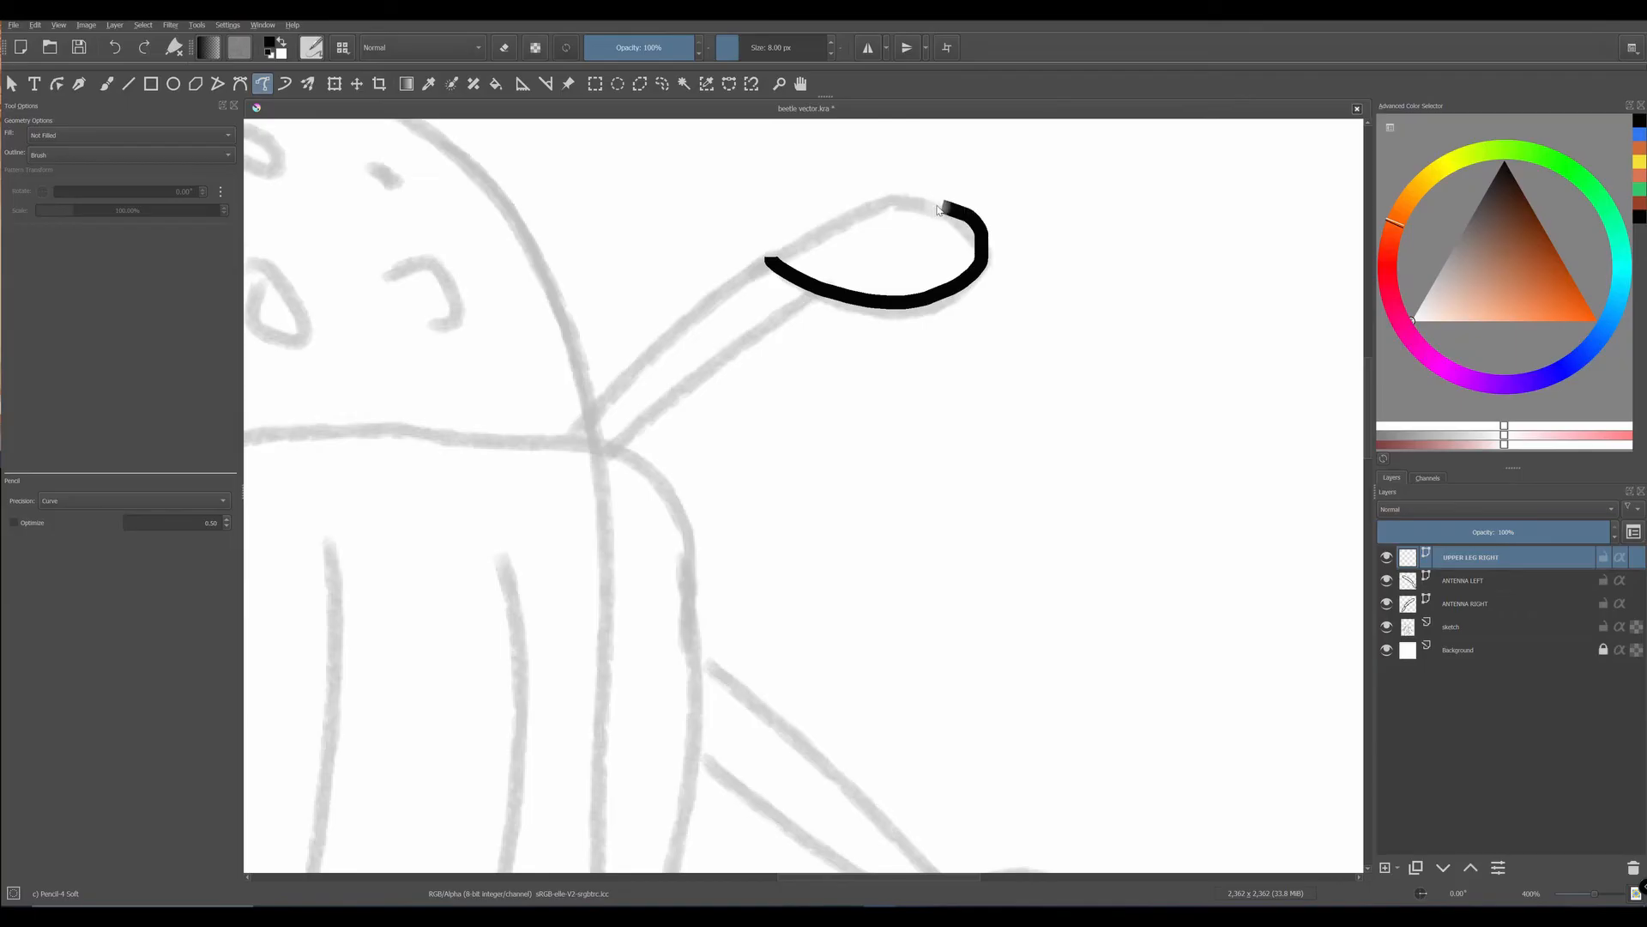
mouse_move(937, 209)
mouse_down()
mouse_move(828, 225)
mouse_move(766, 259)
mouse_up()
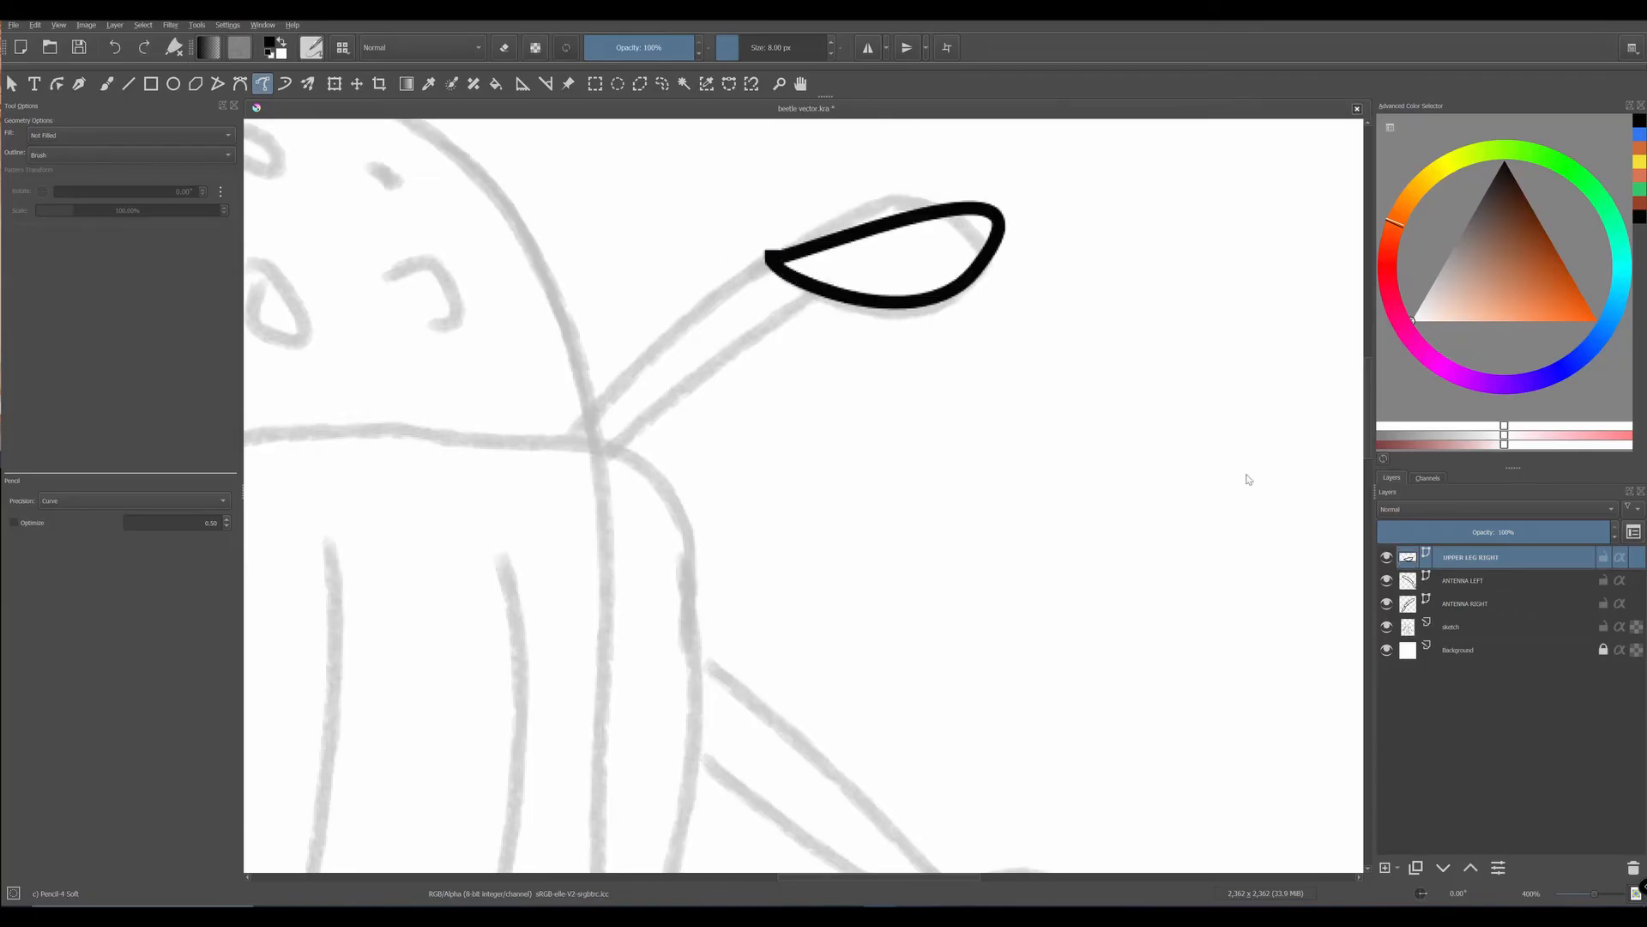
mouse_move(807, 293)
mouse_down()
mouse_move(608, 431)
mouse_move(586, 395)
mouse_move(620, 356)
mouse_move(782, 266)
mouse_up()
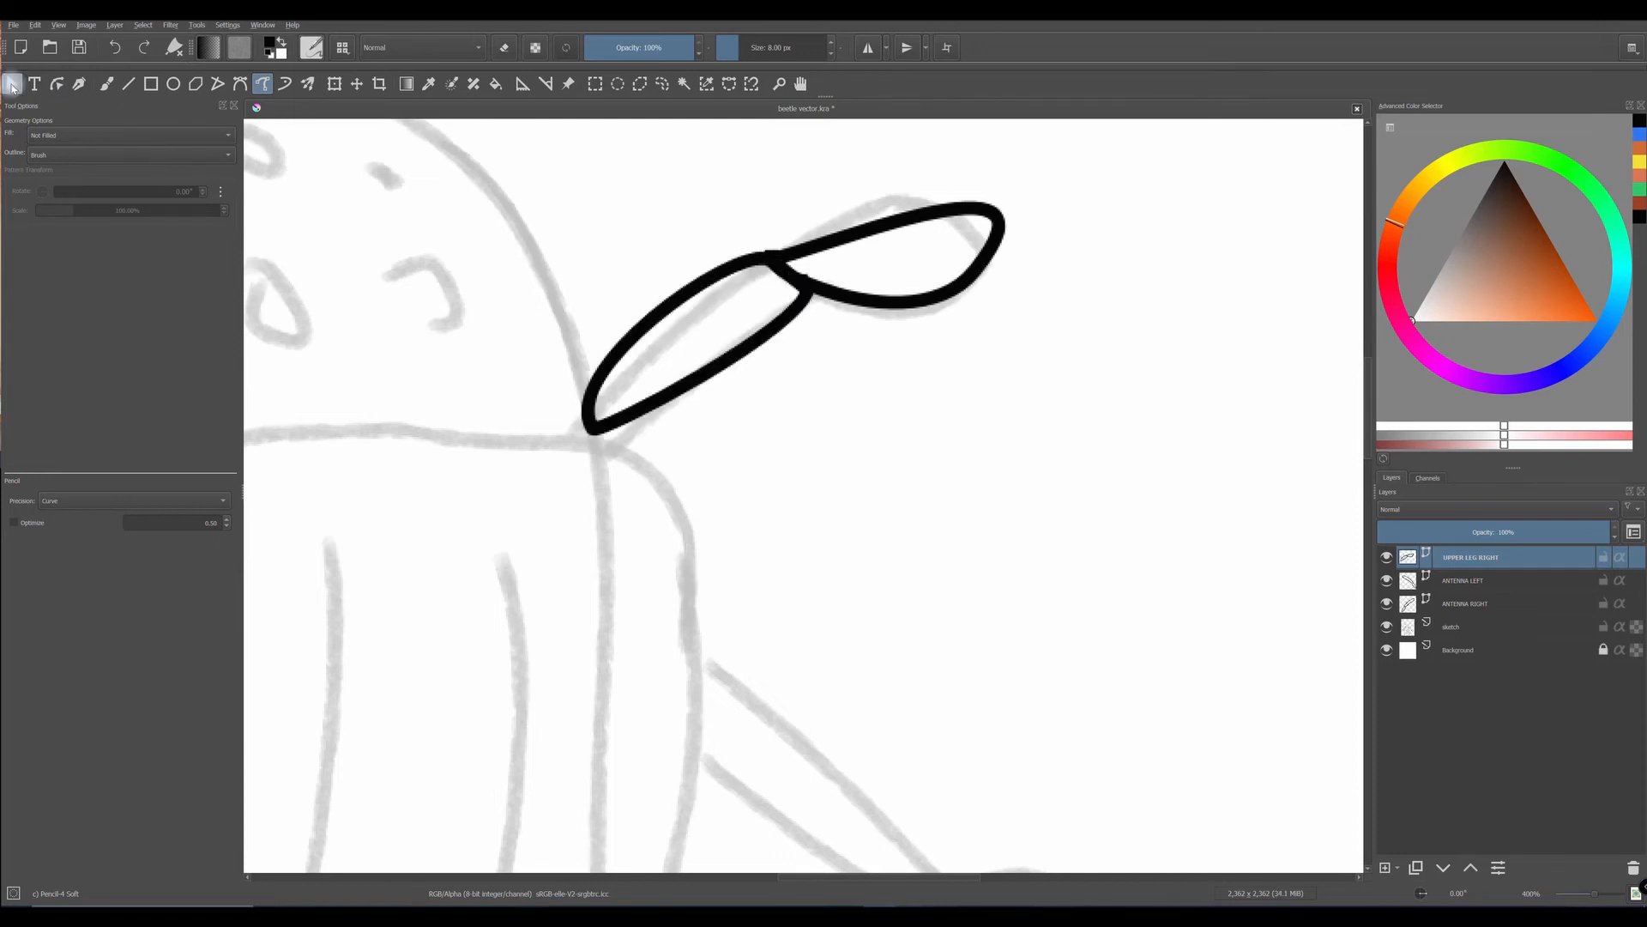
- Separate the two leg segments with Select Shapes, shifting the outer one up and to the right and the inner one slightly below its traced position
click(12, 83)
click(901, 218)
drag(901, 219, 965, 186)
click(749, 270)
drag(749, 270, 756, 326)
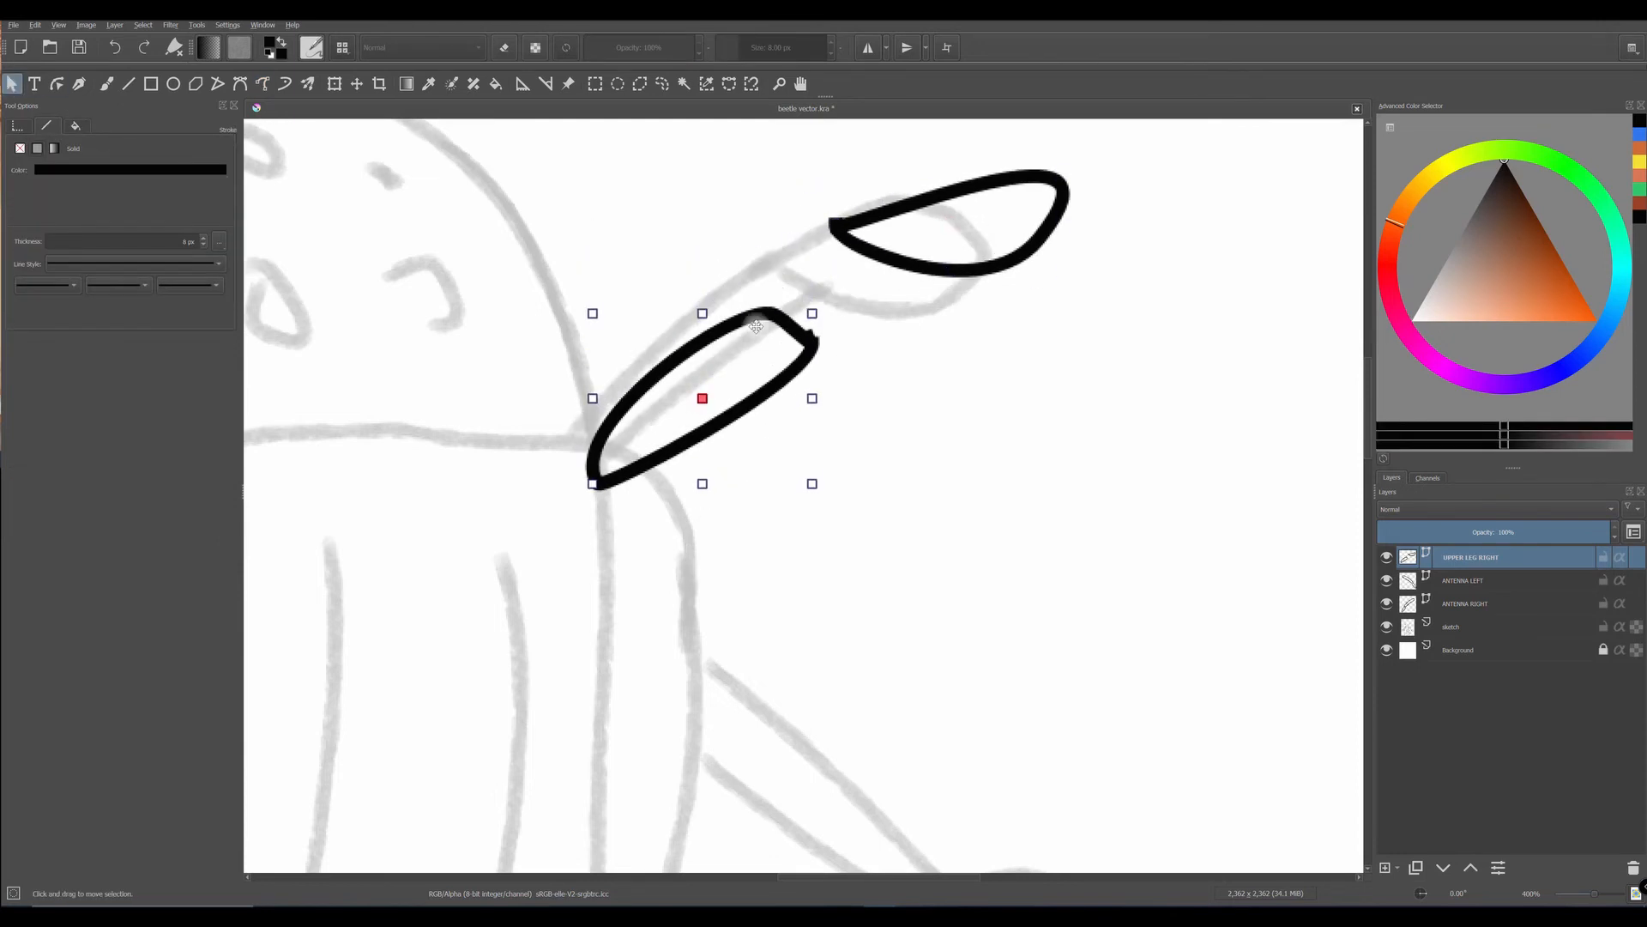
double_click(756, 326)
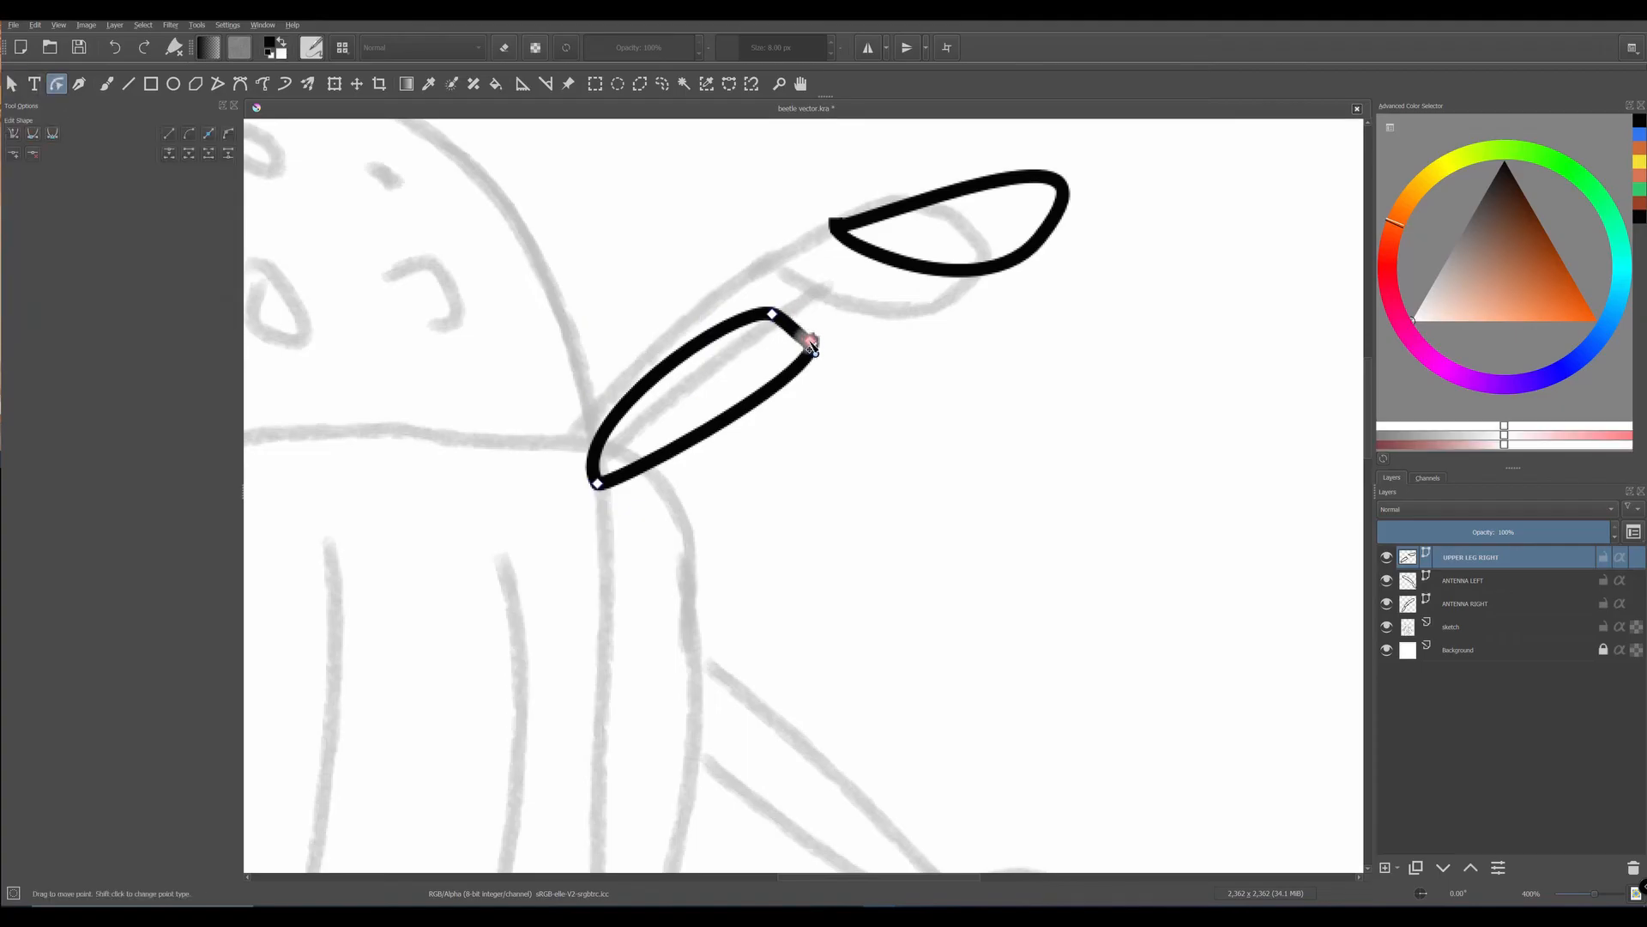
key(Escape)
mouse_move(759, 360)
mouse_down()
mouse_move(760, 318)
mouse_move(731, 370)
mouse_up()
- Move the inner leg segment up onto its sketch, then adjust its outer-end and base nodes with Edit Shapes to follow the sketched leg
double_click(728, 369)
click(811, 301)
drag(797, 315, 826, 322)
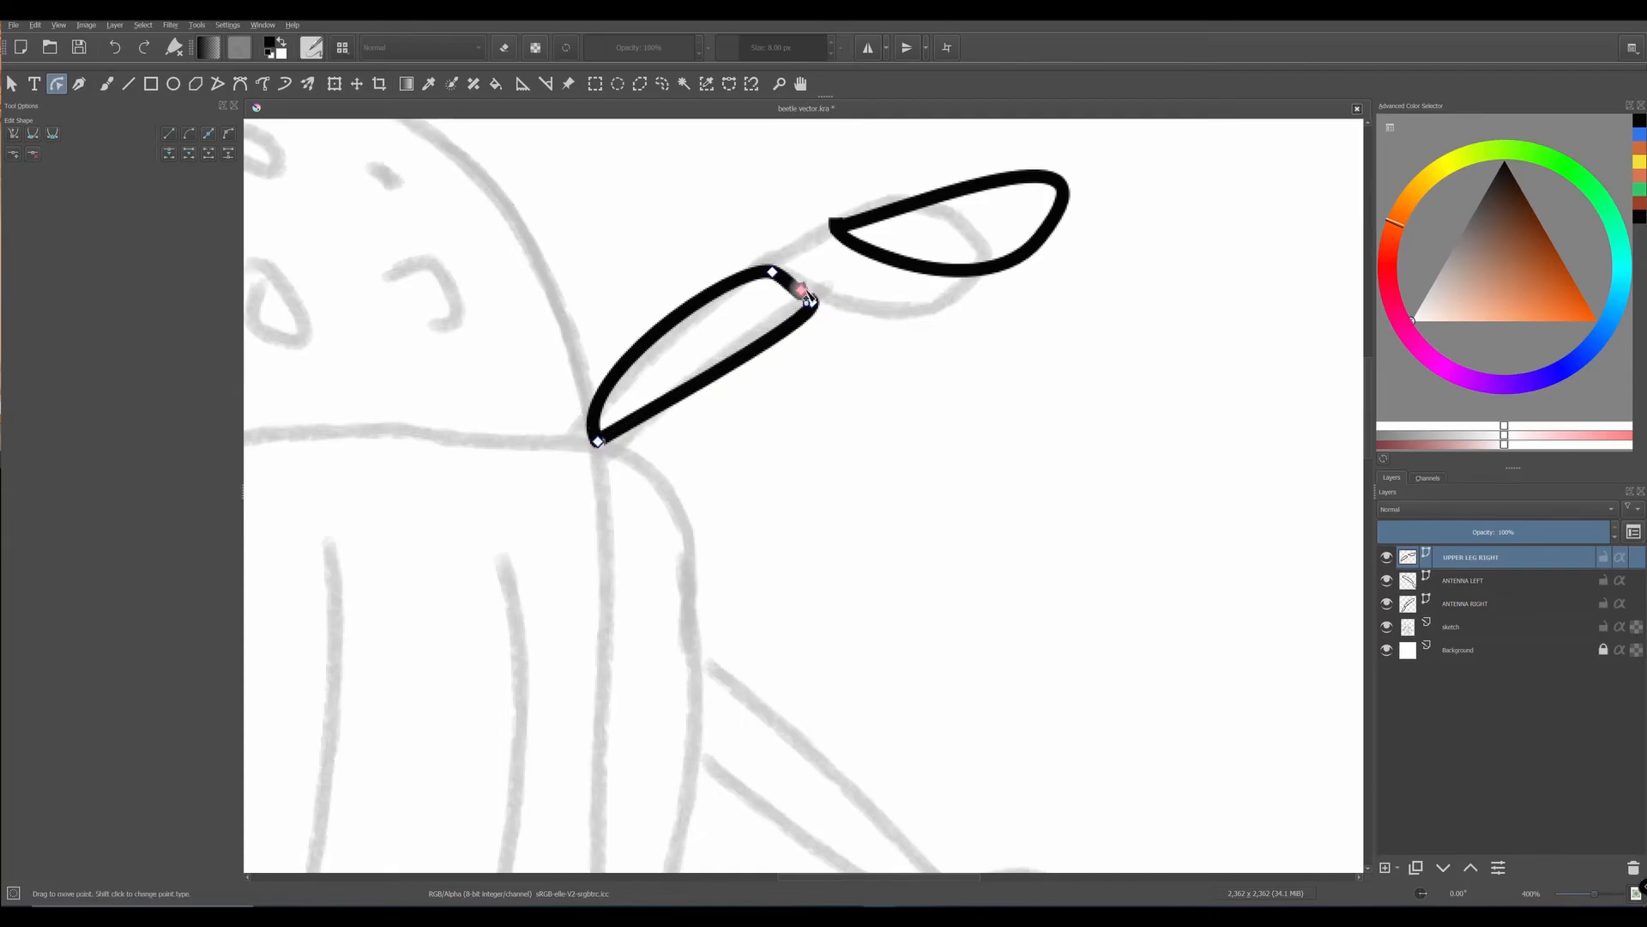
click(802, 290)
click(32, 134)
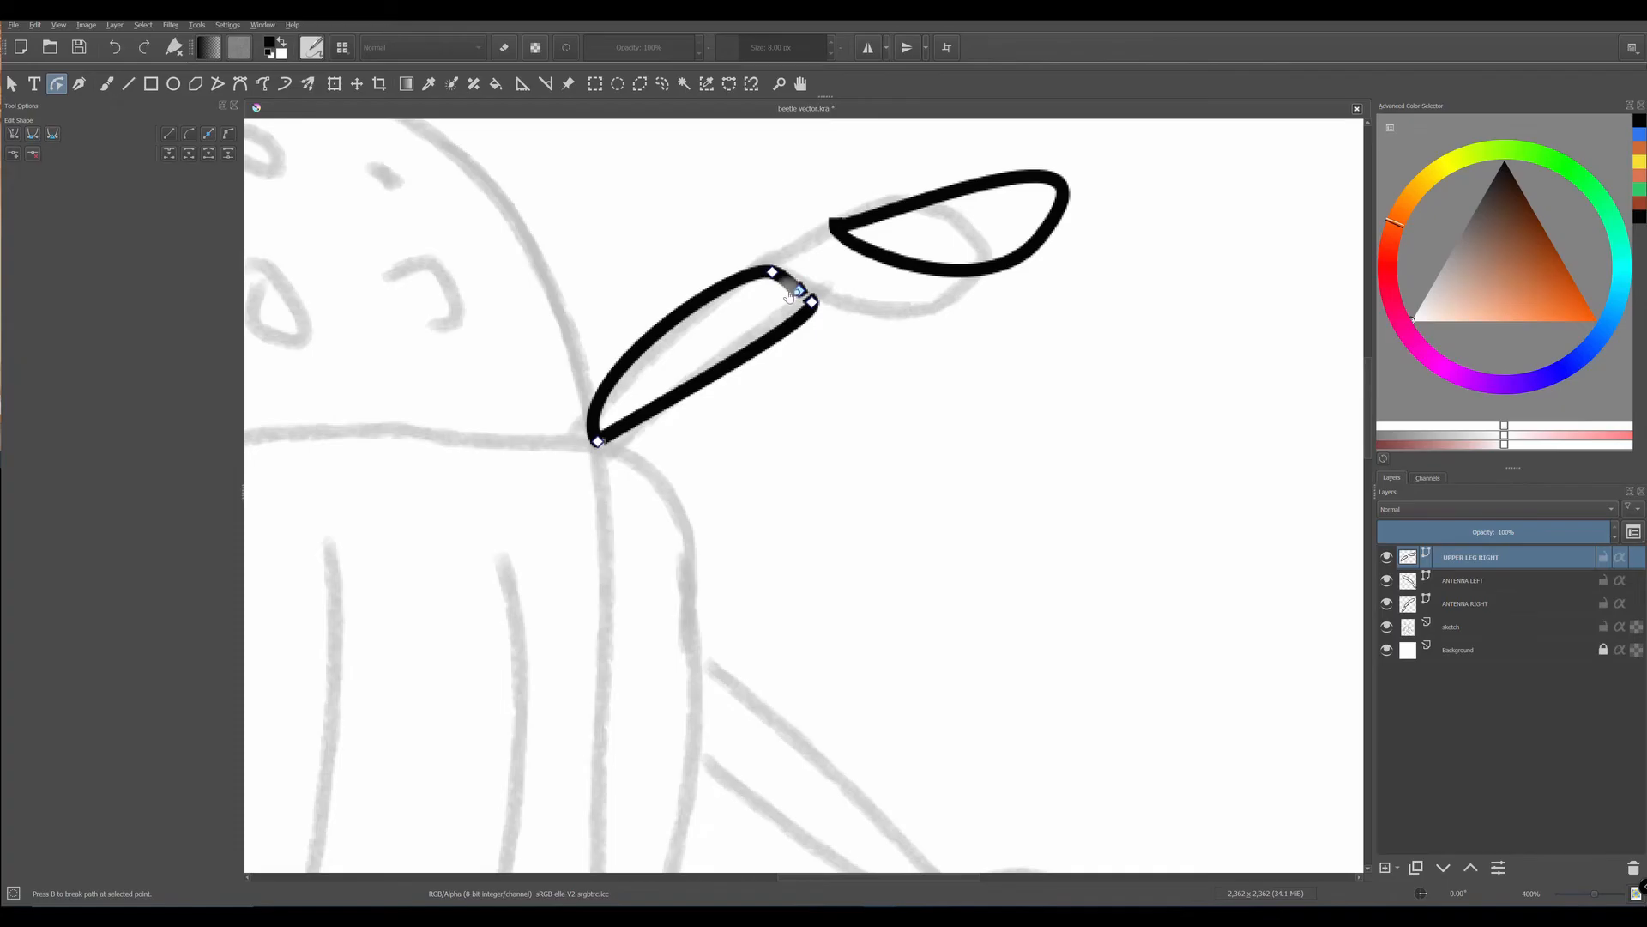
click(598, 441)
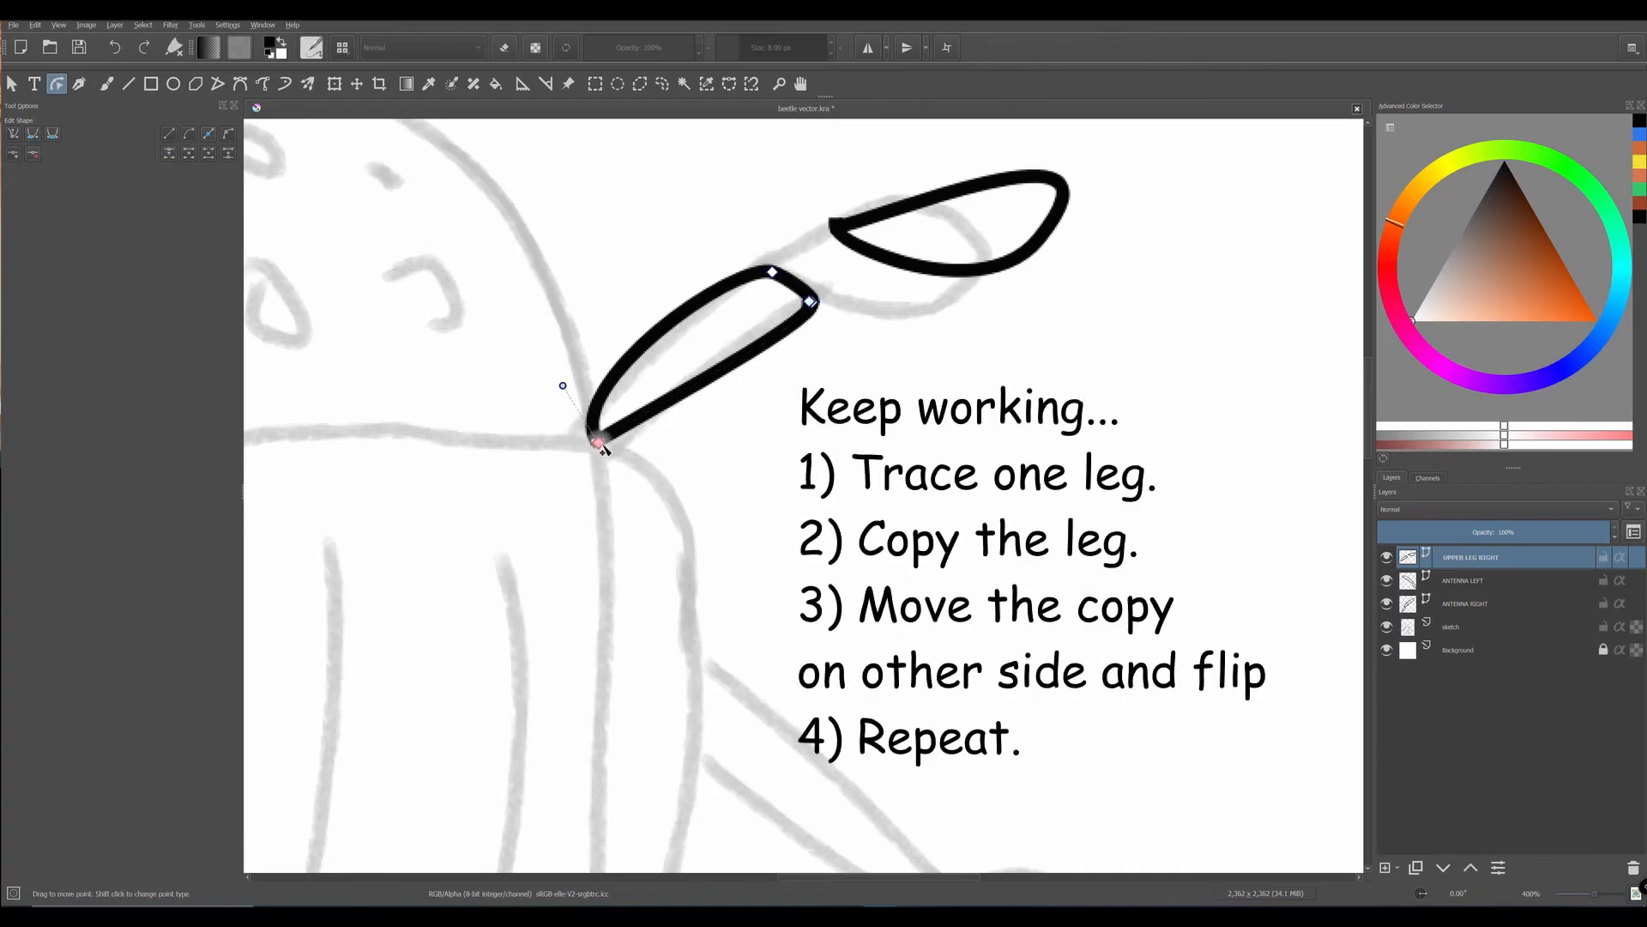
drag(598, 443, 605, 444)
drag(625, 364, 633, 369)
- Move the outer leg segment down against the inner one and shorten and round its far end by adjusting its nodes and handles
click(987, 266)
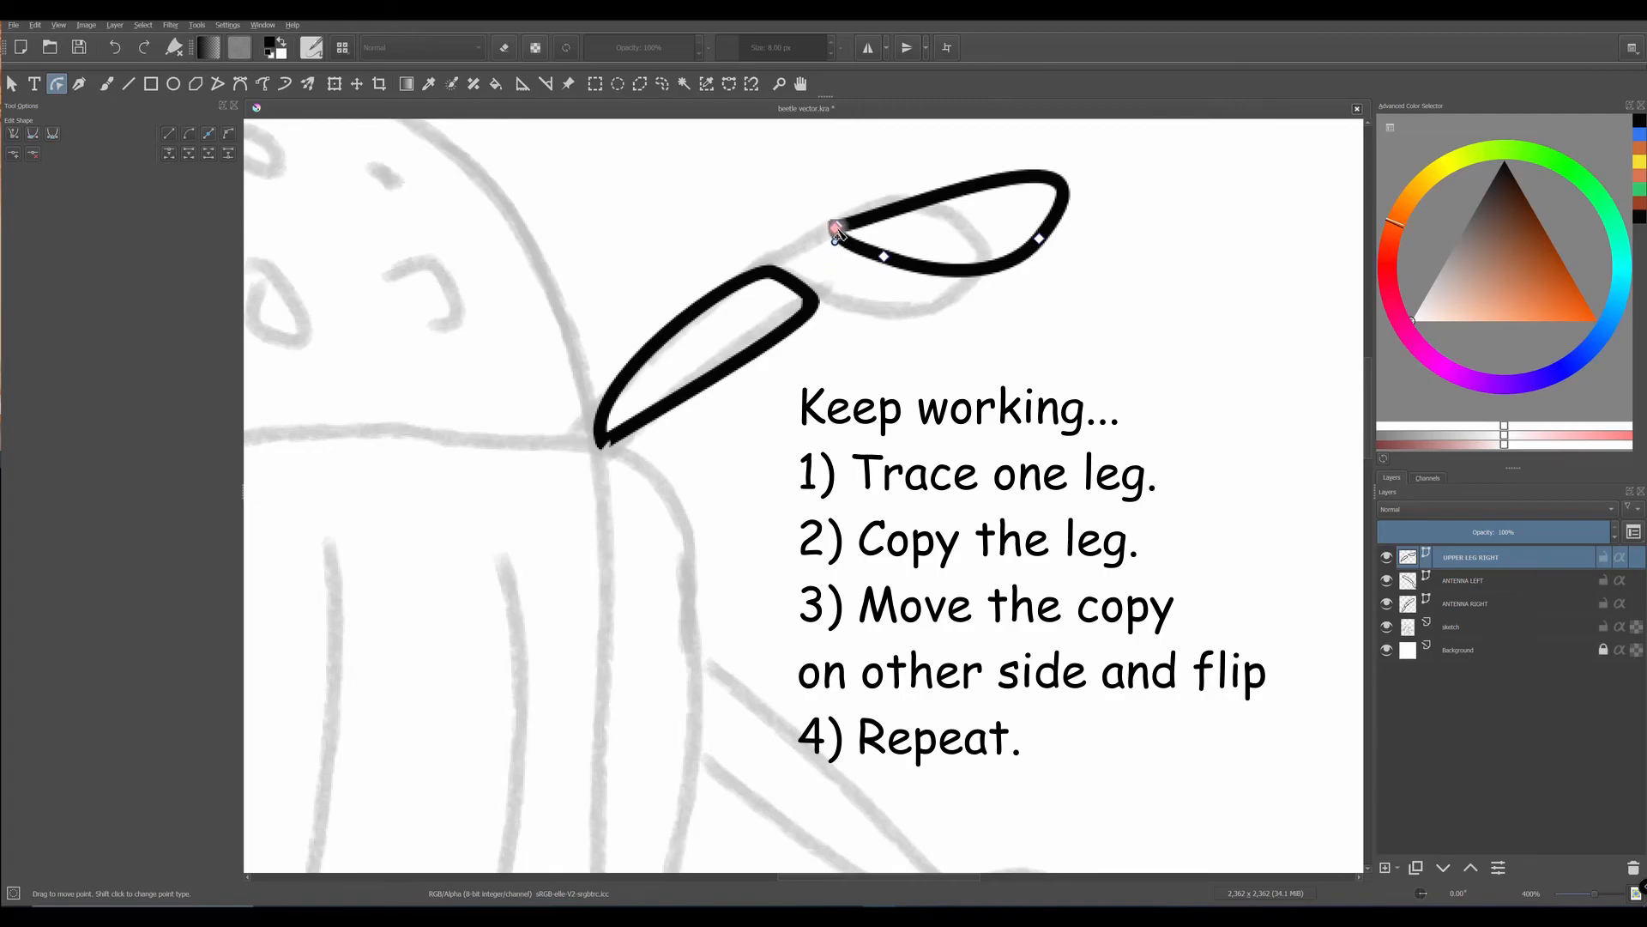
drag(837, 230, 831, 209)
click(12, 84)
drag(983, 231, 929, 272)
click(56, 83)
click(937, 306)
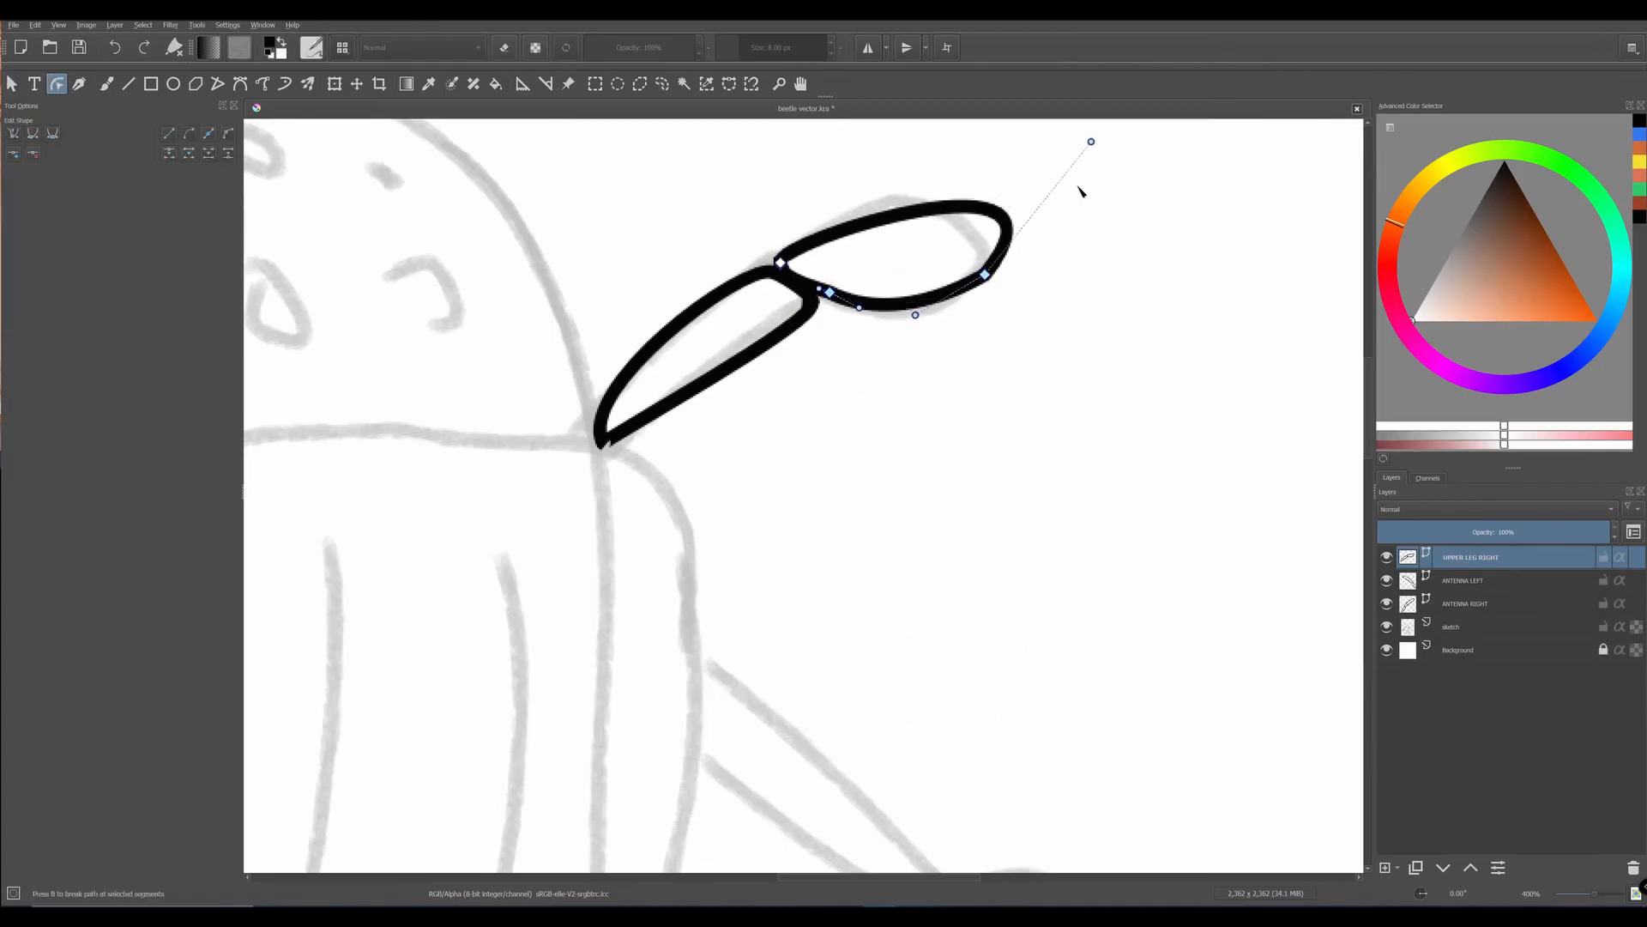
drag(1091, 142, 991, 151)
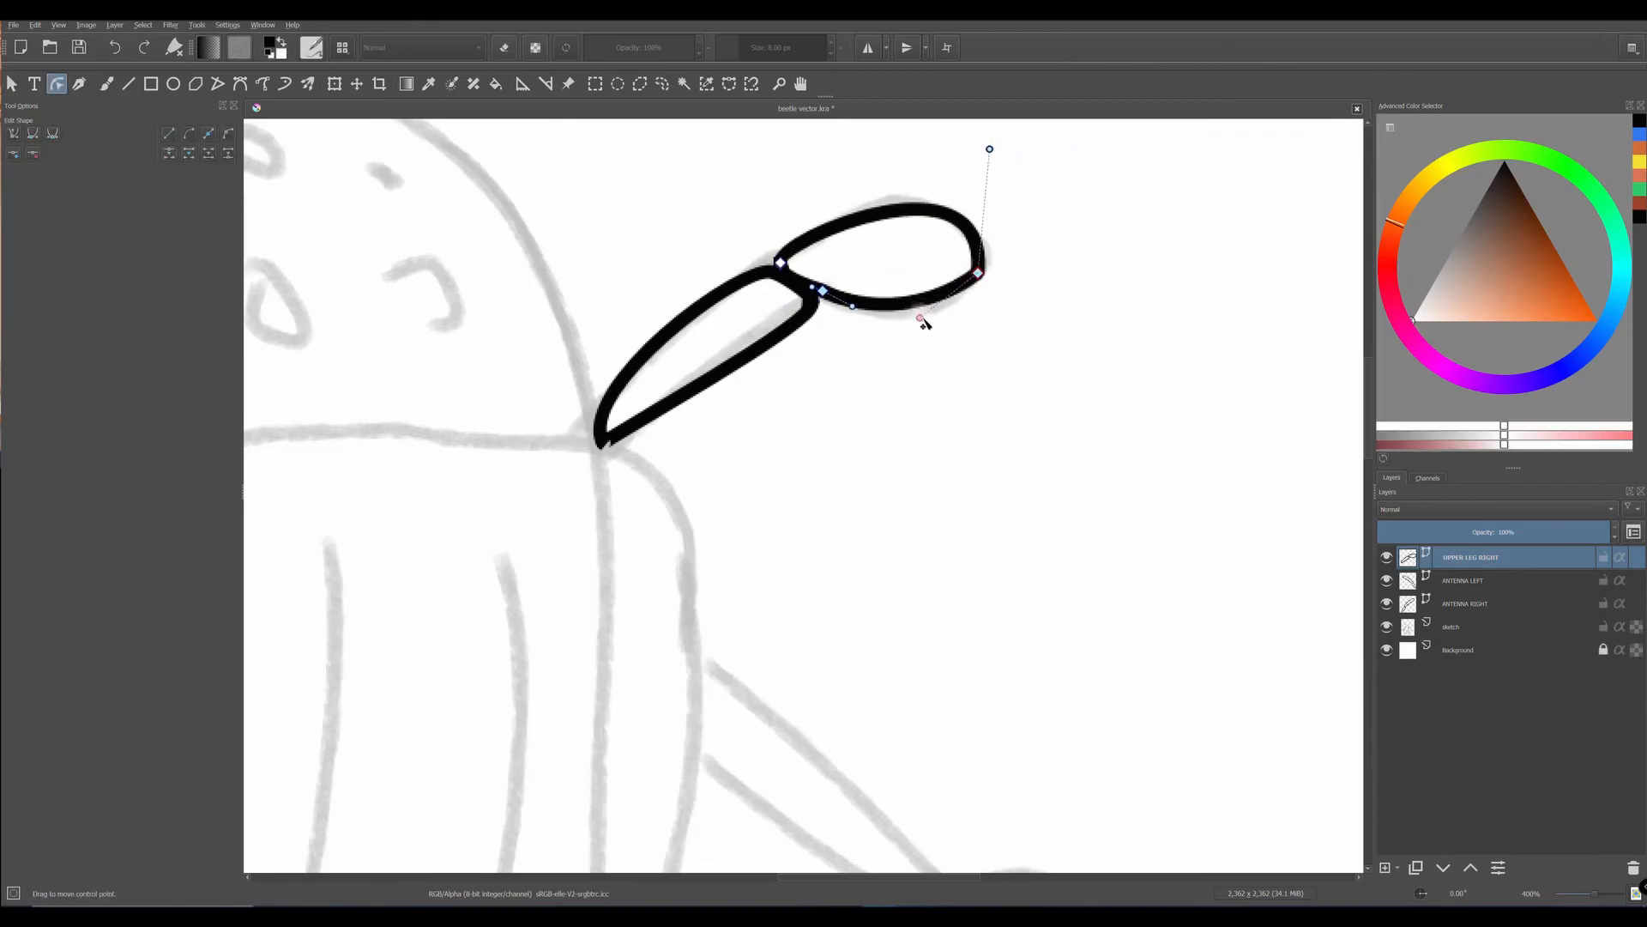
drag(897, 210, 891, 205)
- Reselect the inner leg segment and edit its base node where the leg joins the body
click(12, 85)
click(650, 360)
click(57, 83)
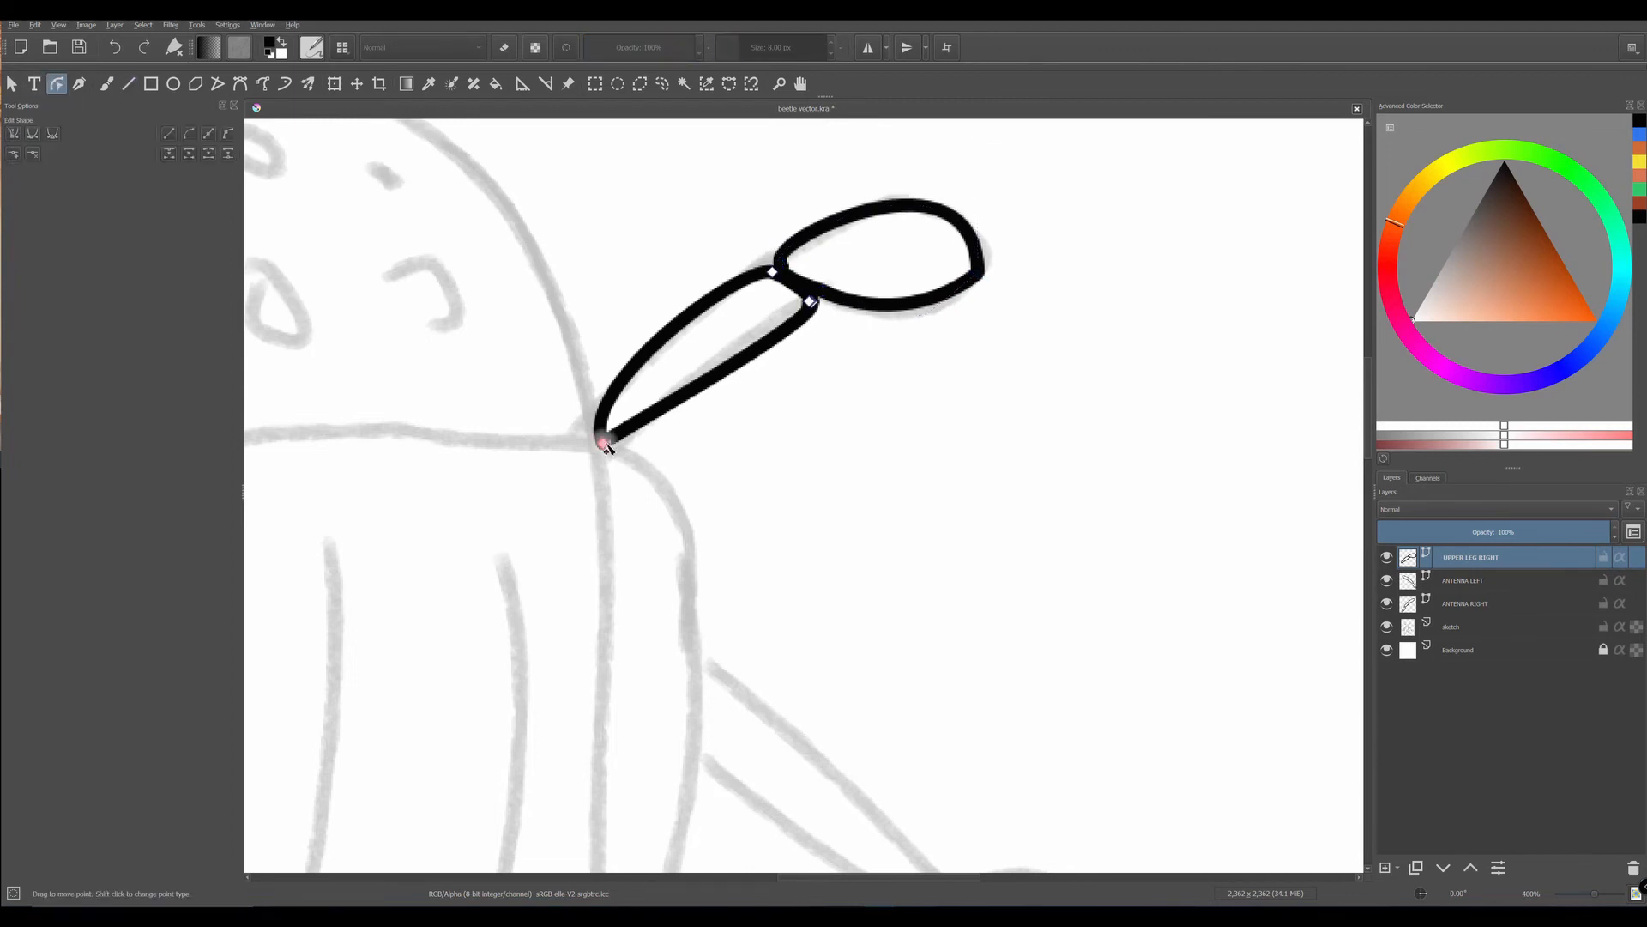
key(v)
- Add a new vector layer above the LEGS group, hide that group, and name the new layer HEAD
click(1456, 558)
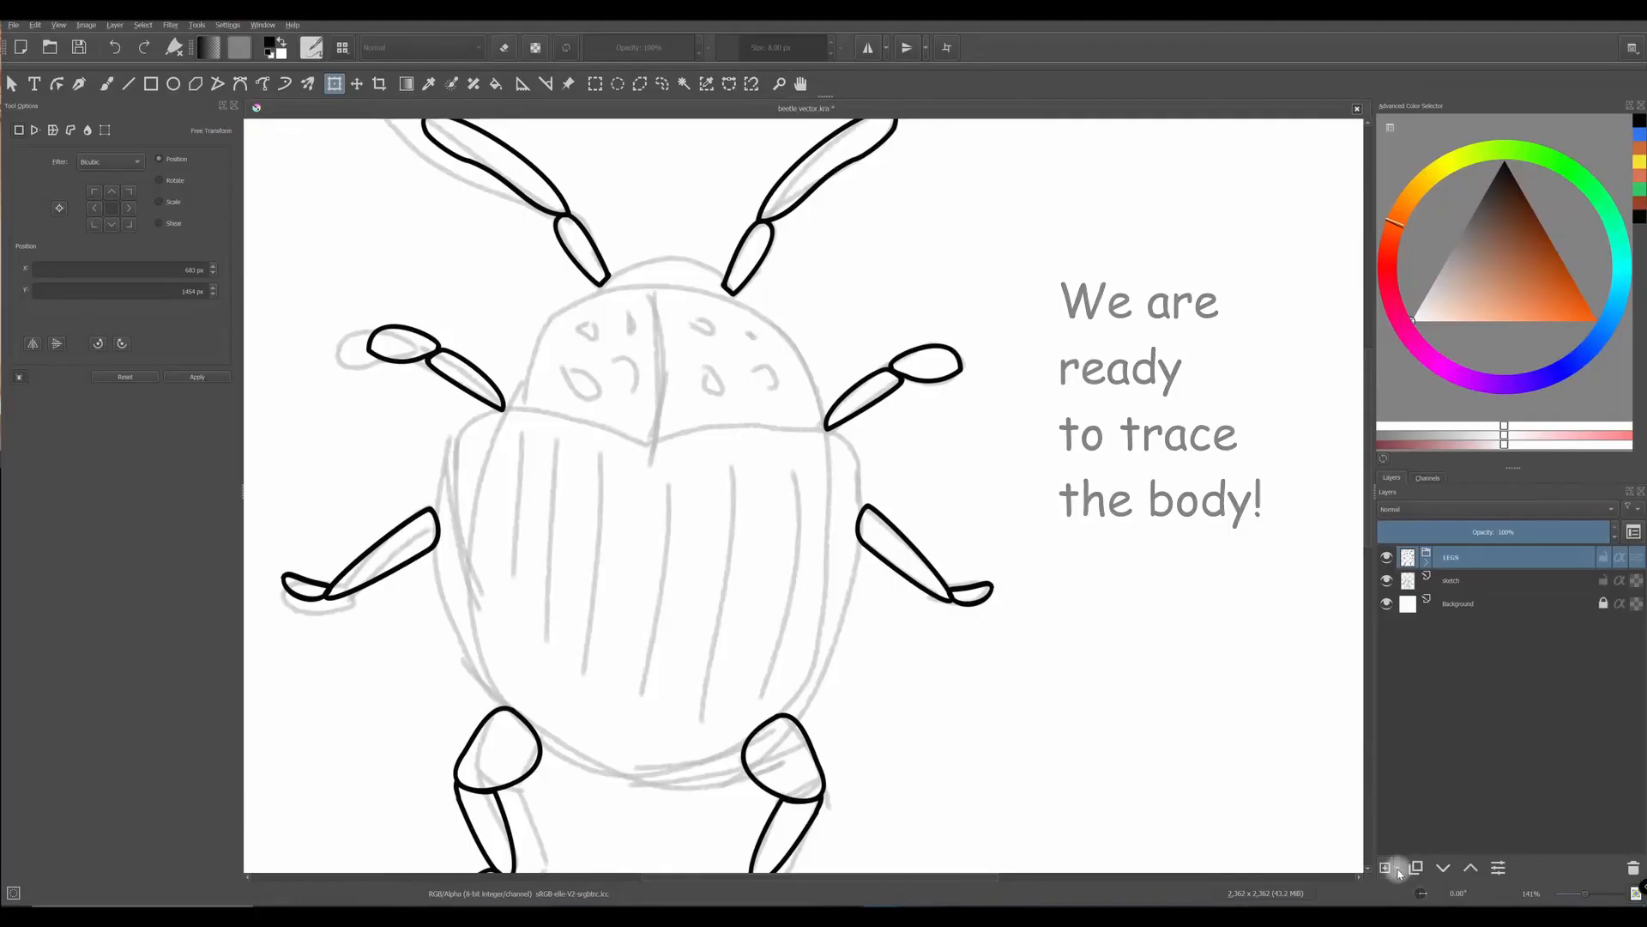
click(1392, 892)
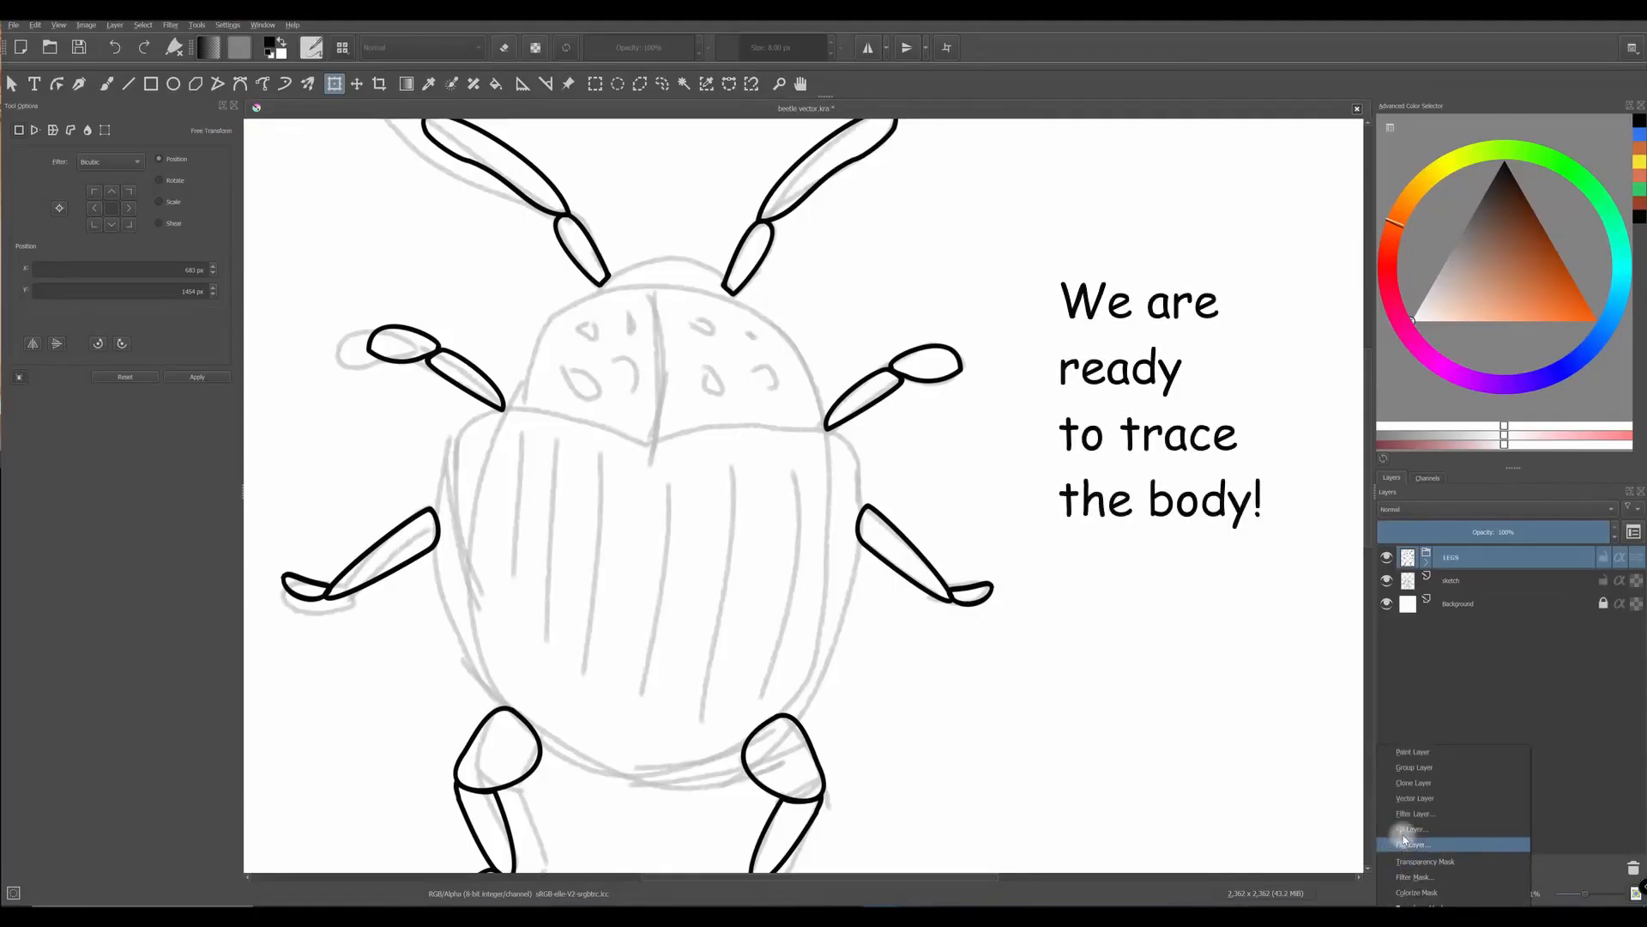
click(1424, 800)
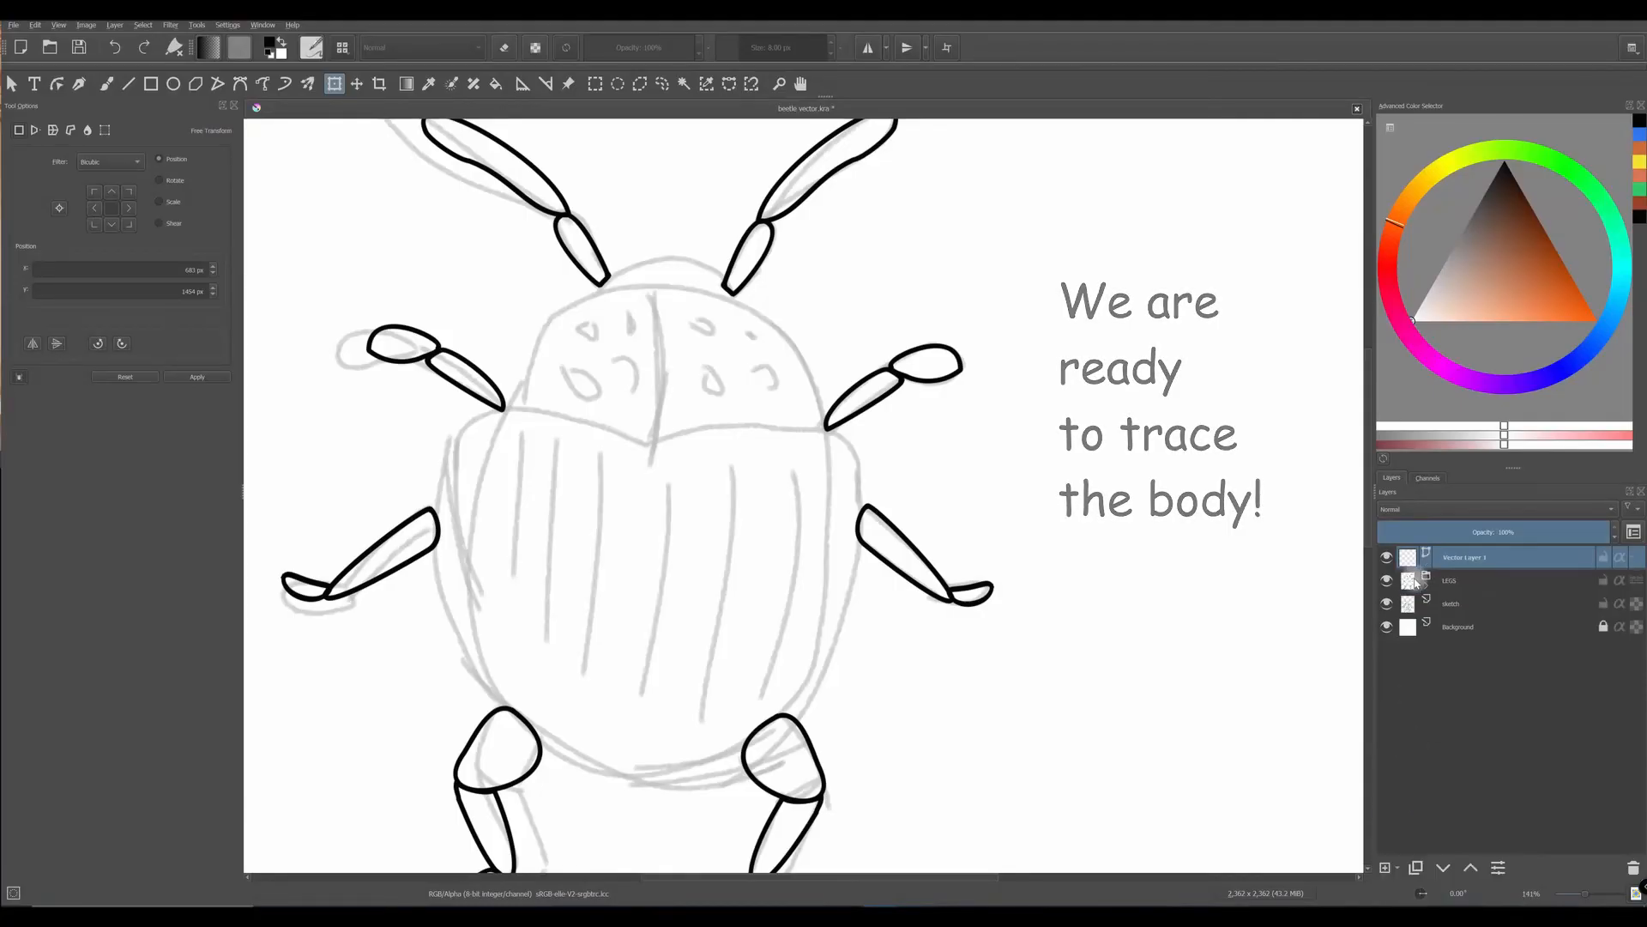
click(1386, 580)
click(1450, 559)
double_click(1452, 559)
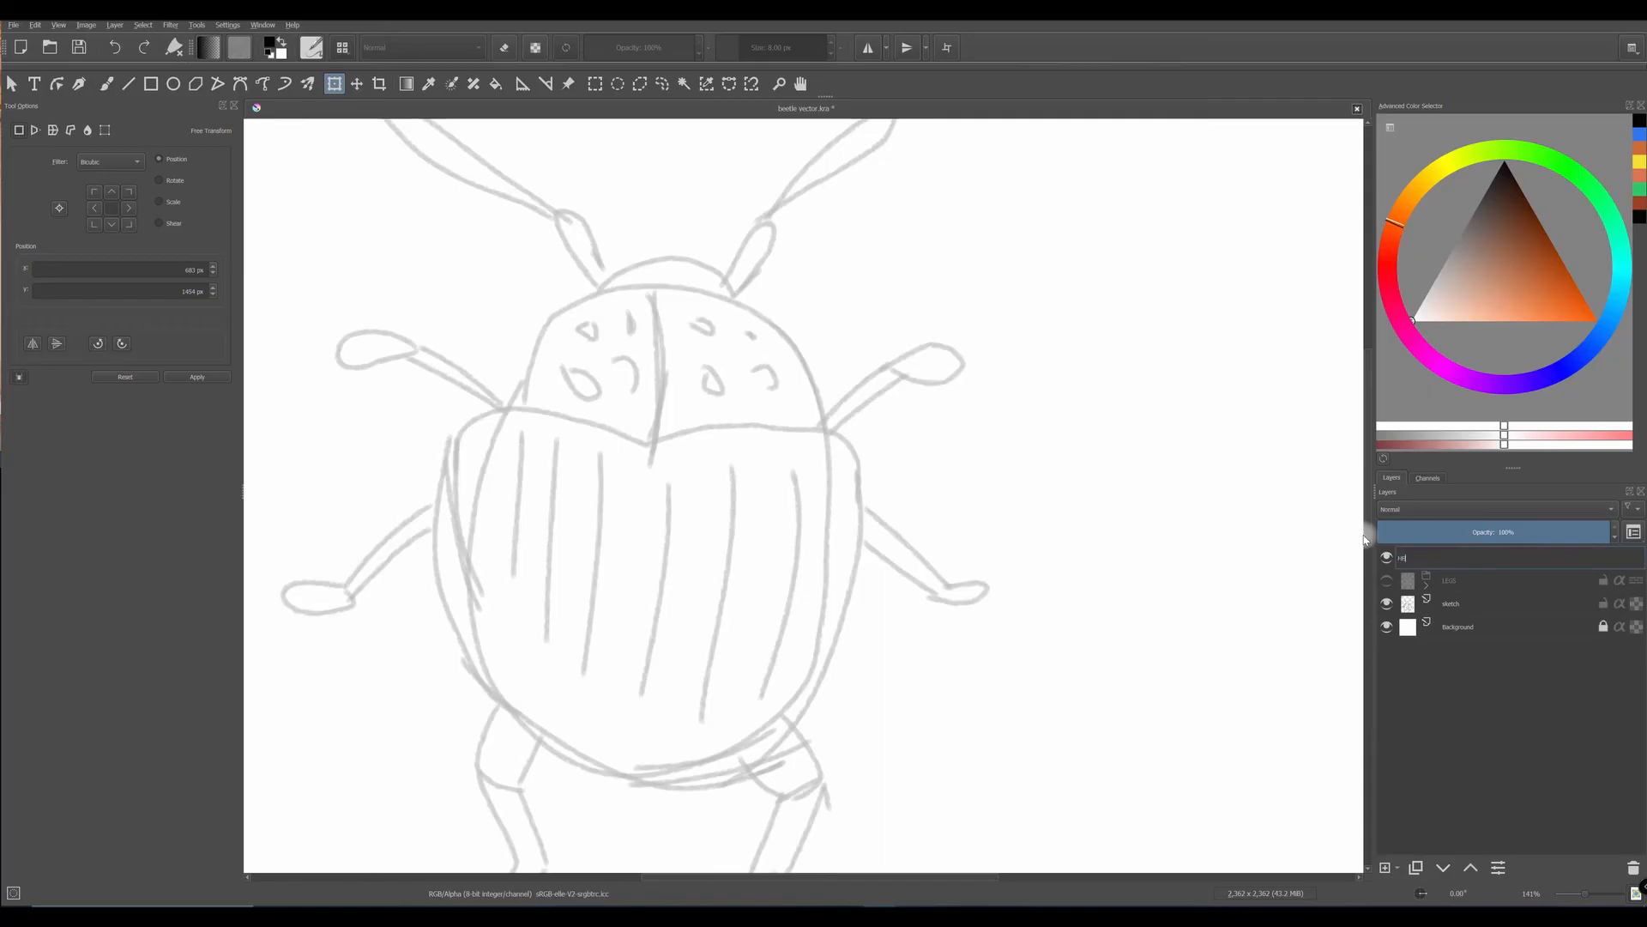
key(Return)
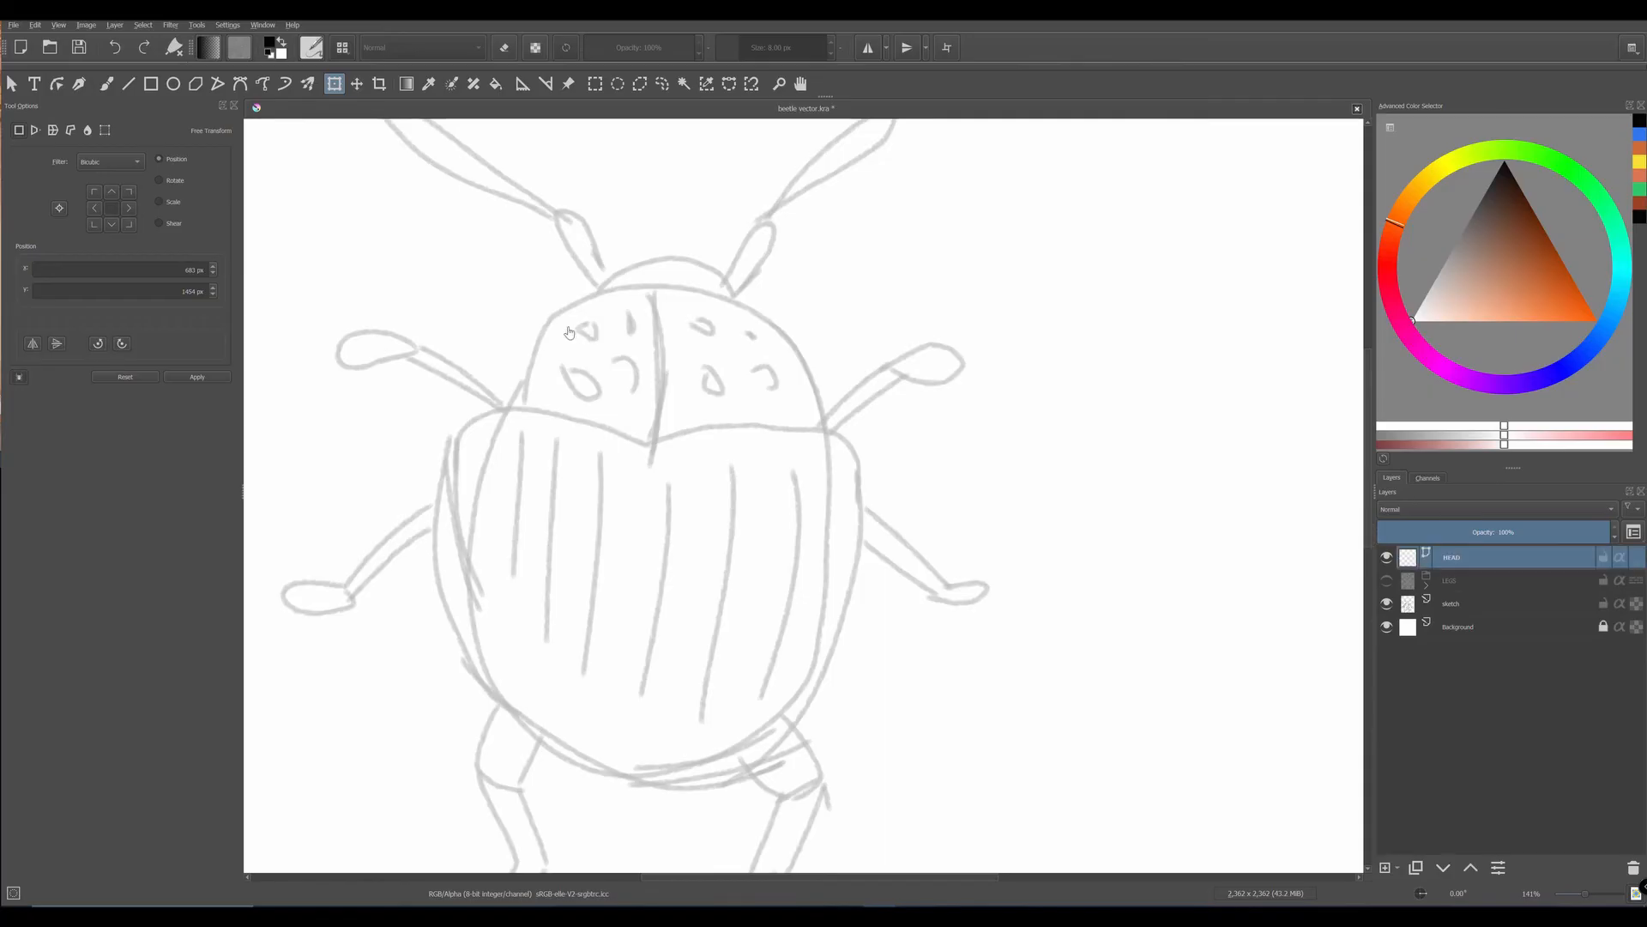
- Show the LEGS group again and lower its opacity to 30%
click(1386, 580)
click(1458, 580)
drag(1522, 532, 1449, 537)
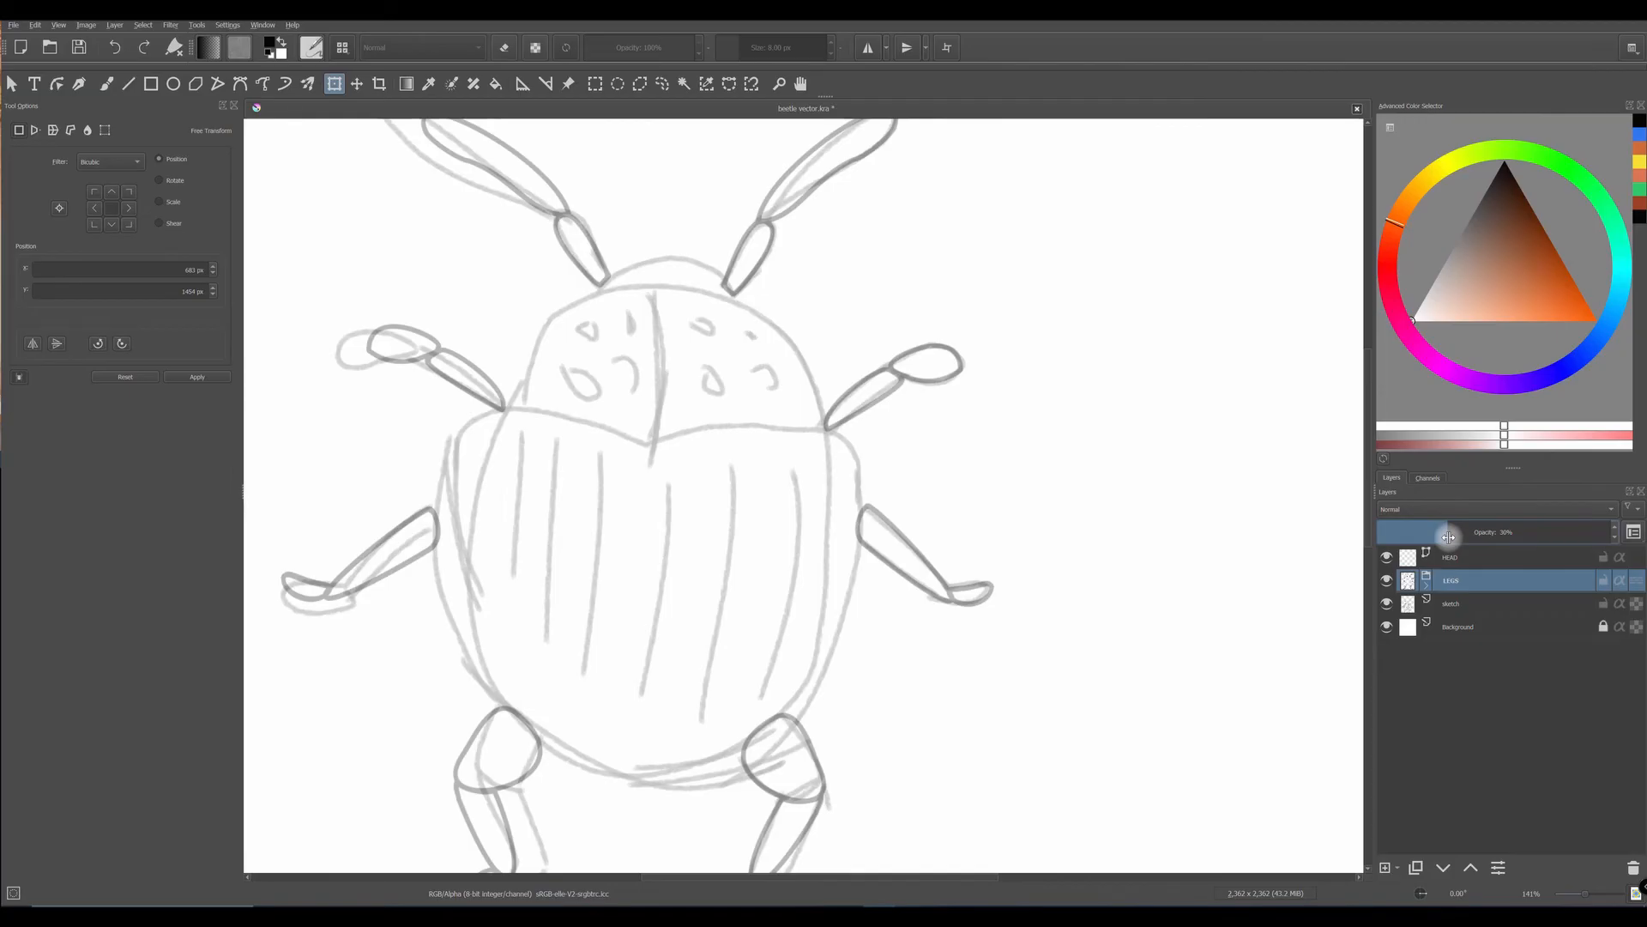
- Trace the head on the HEAD layer with the Bezier Curve tool, drawing the arch between the antenna bases and a straight base line
scroll(678, 421, up, 1)
drag(615, 352, 592, 595)
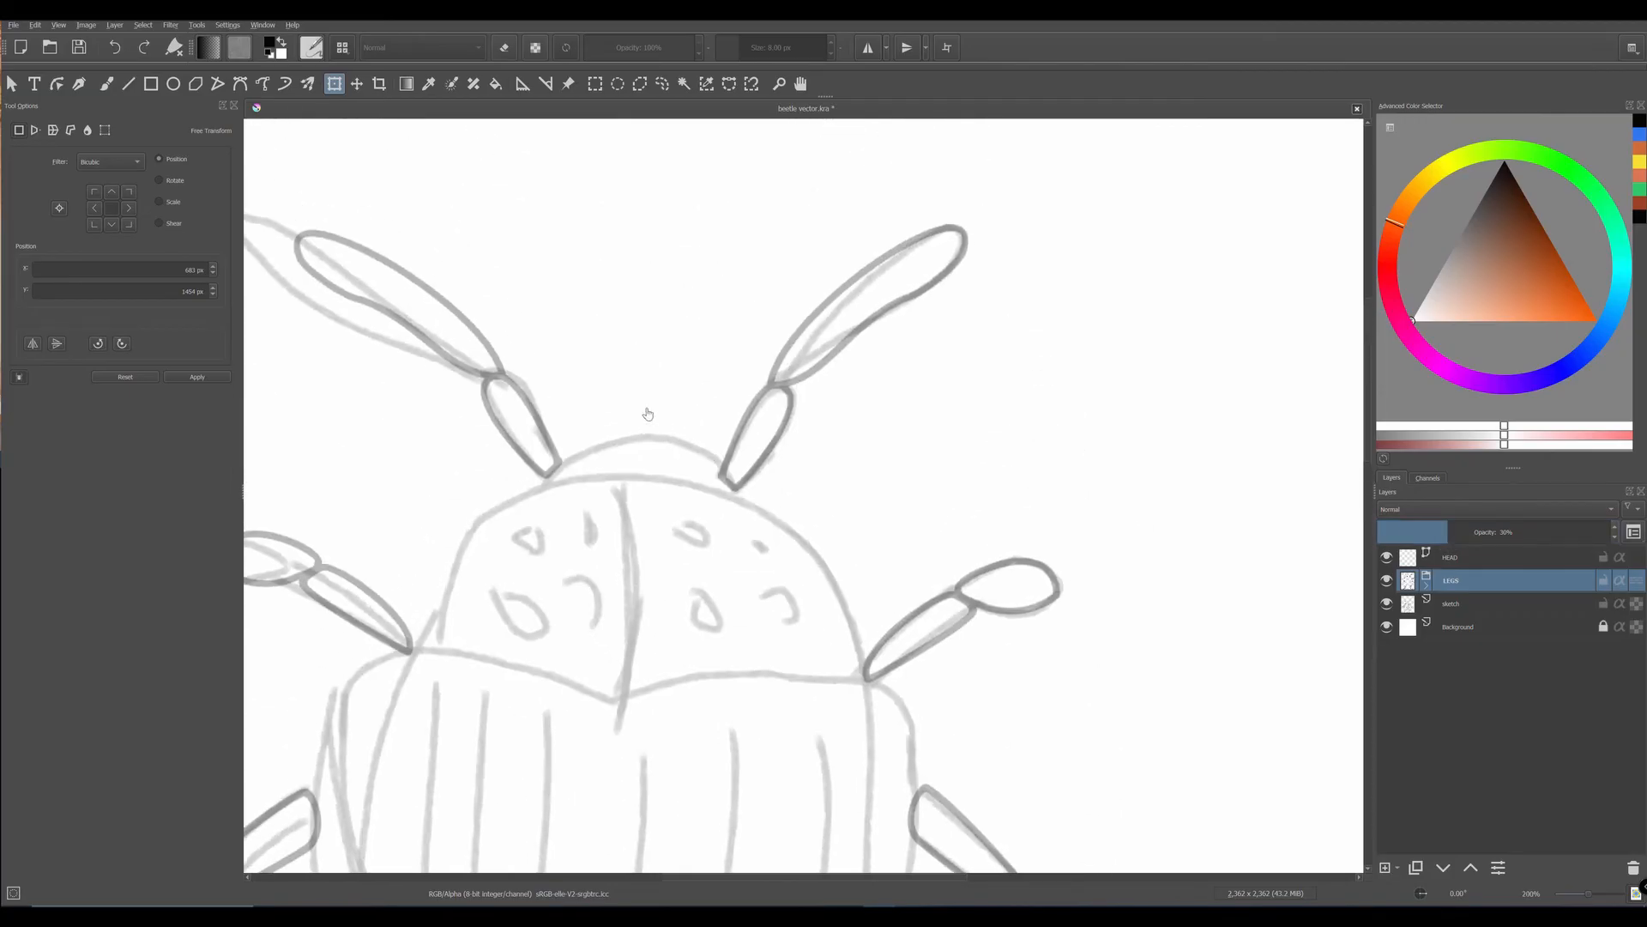
click(240, 84)
key(Page_Up)
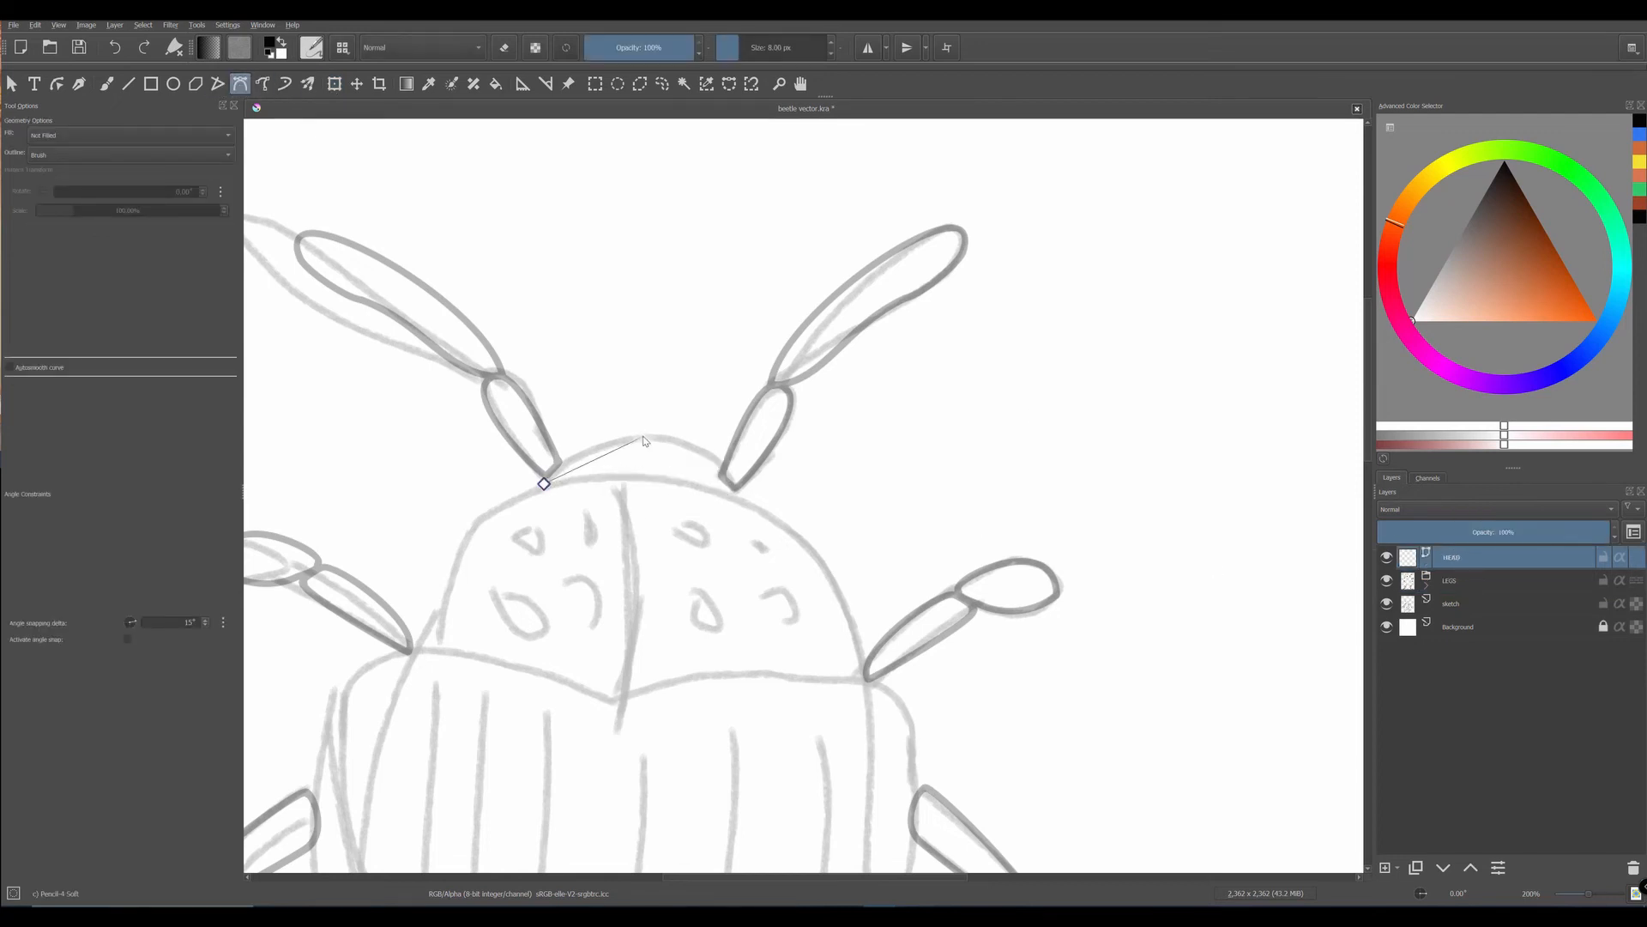
drag(652, 446, 688, 443)
key(Return)
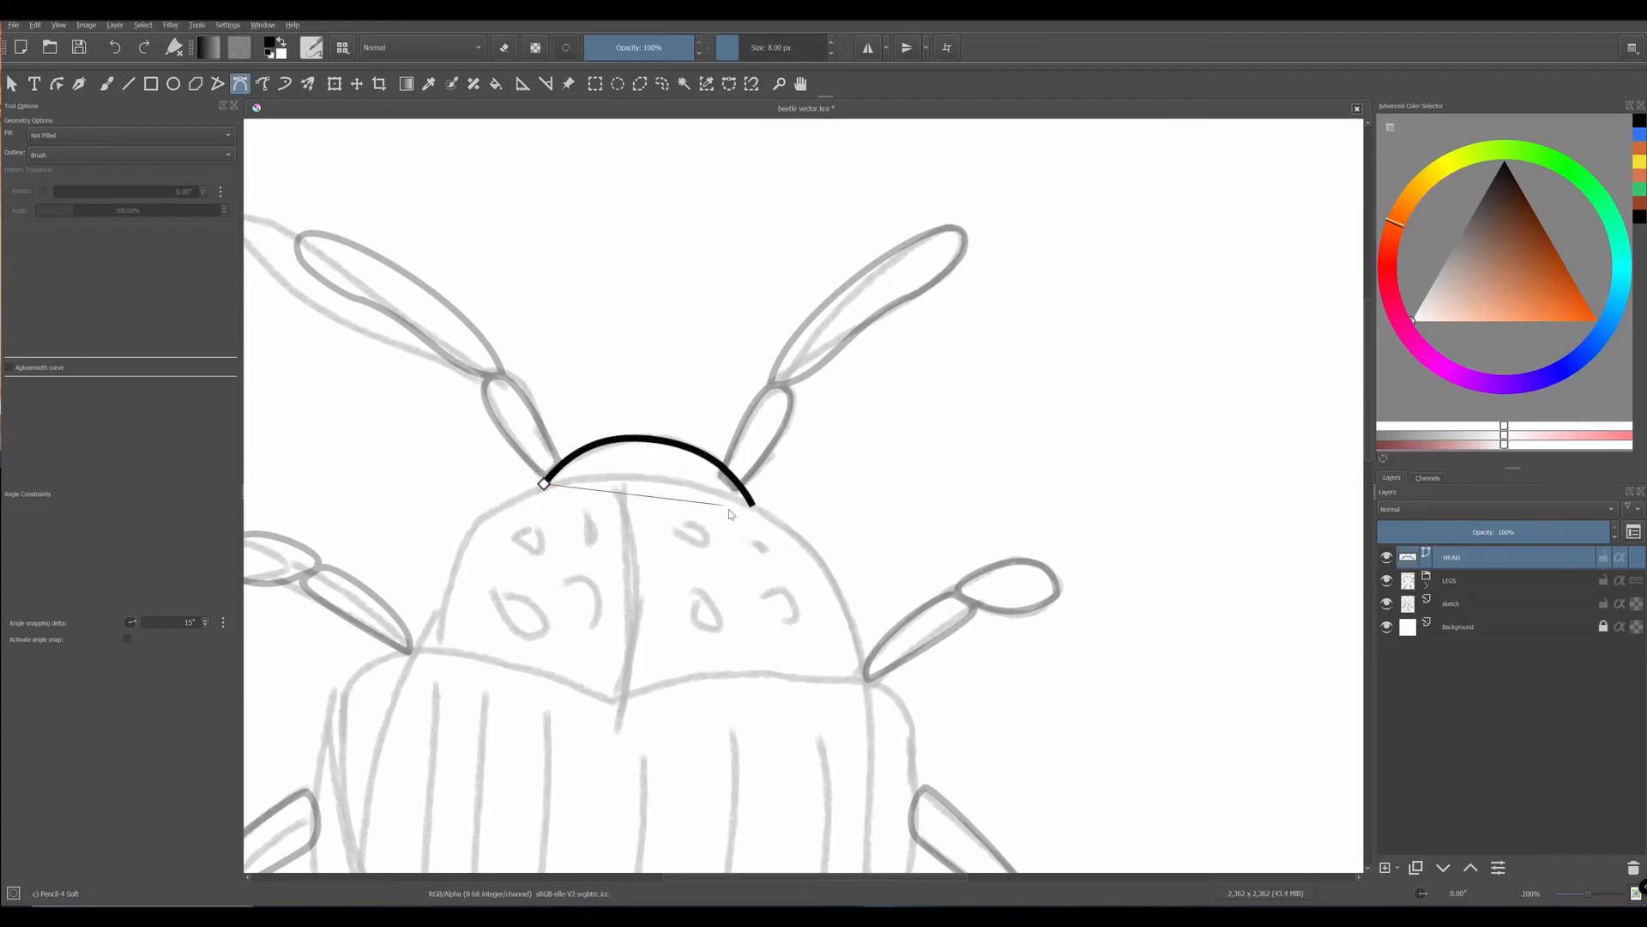
double_click(752, 503)
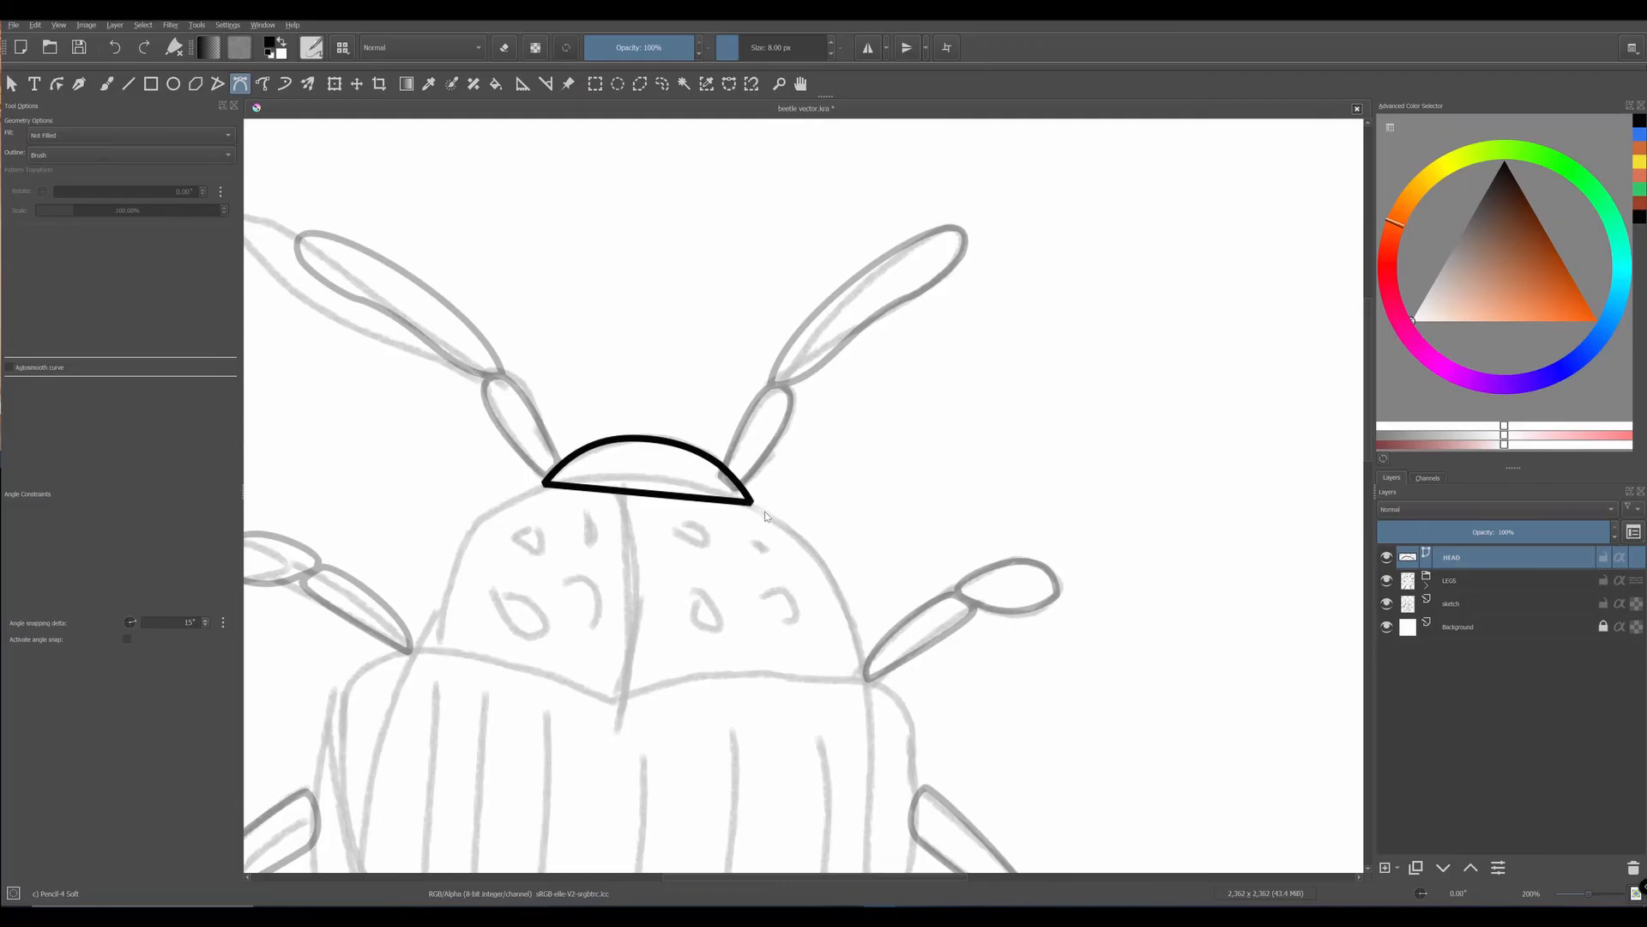
- Bow the head's straight base line slightly upward with Edit Shapes and adjust the arch's top node
click(57, 83)
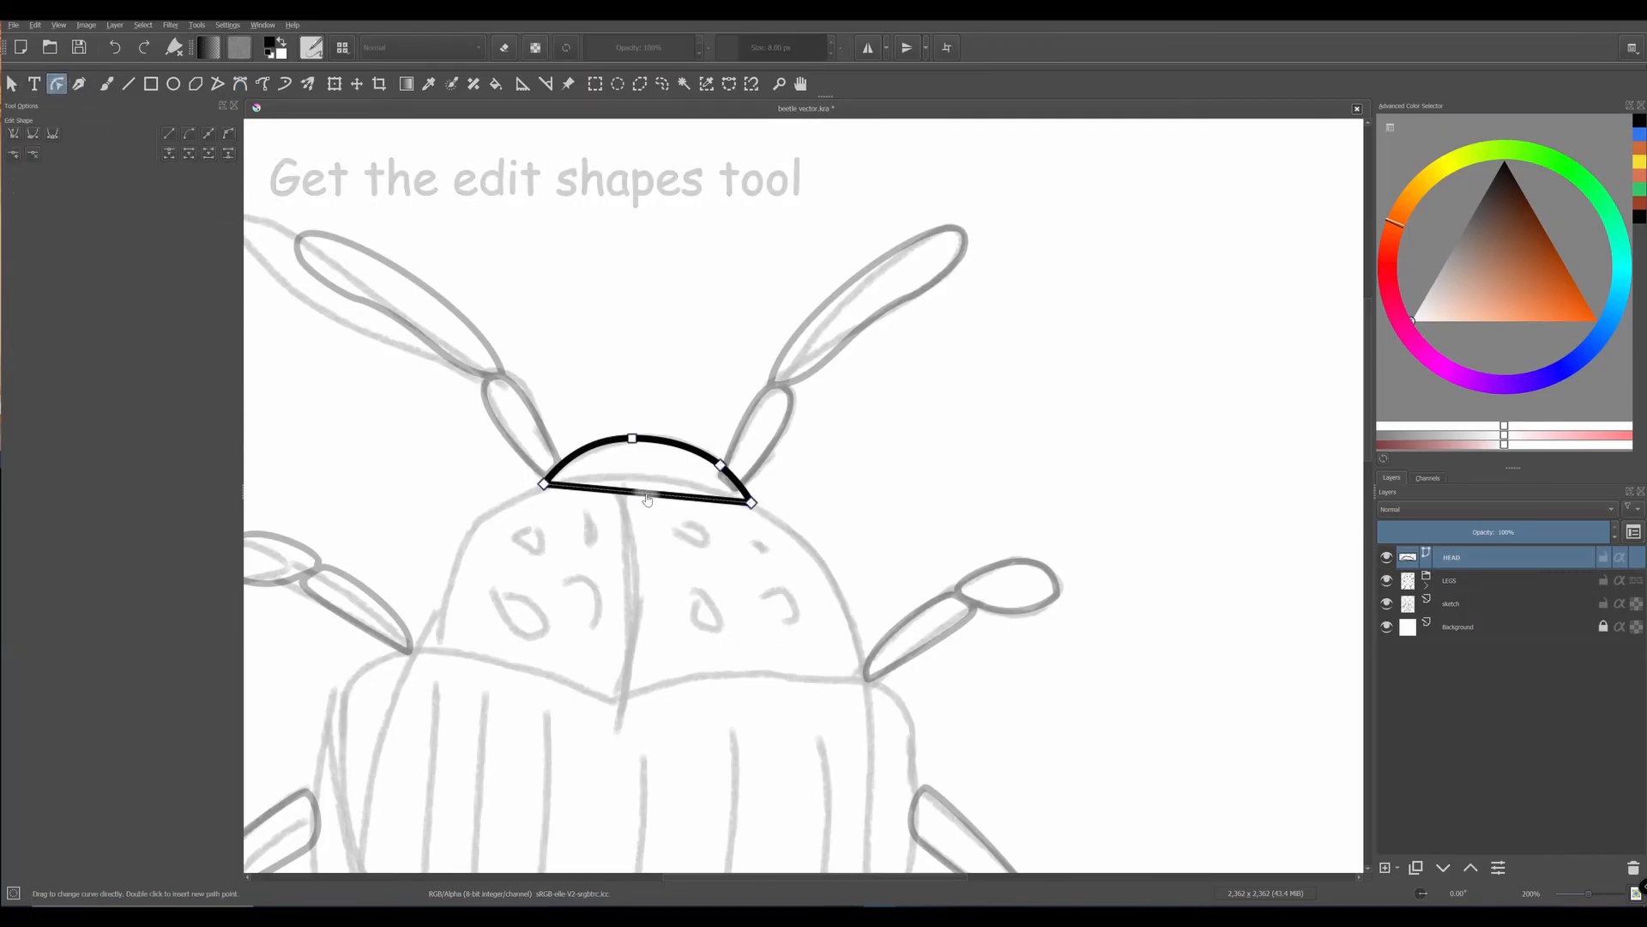
drag(632, 496, 648, 486)
click(634, 440)
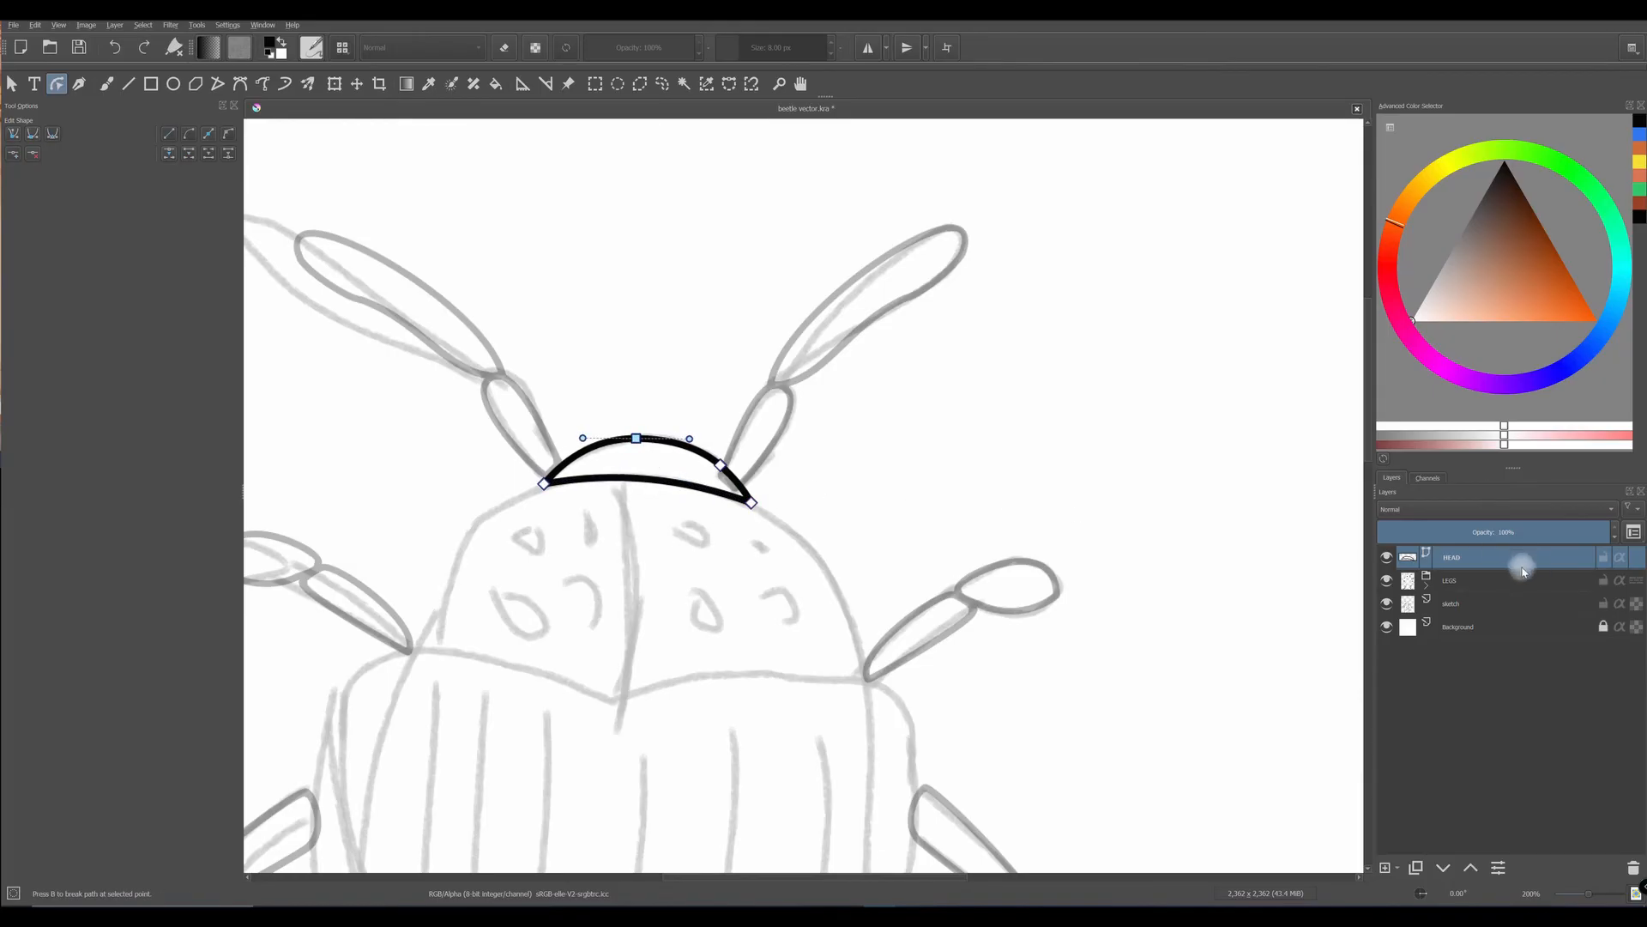
- Set the LEGS group's opacity to 100% and nudge the head shape slightly left and down to sit between the antennae
click(1458, 584)
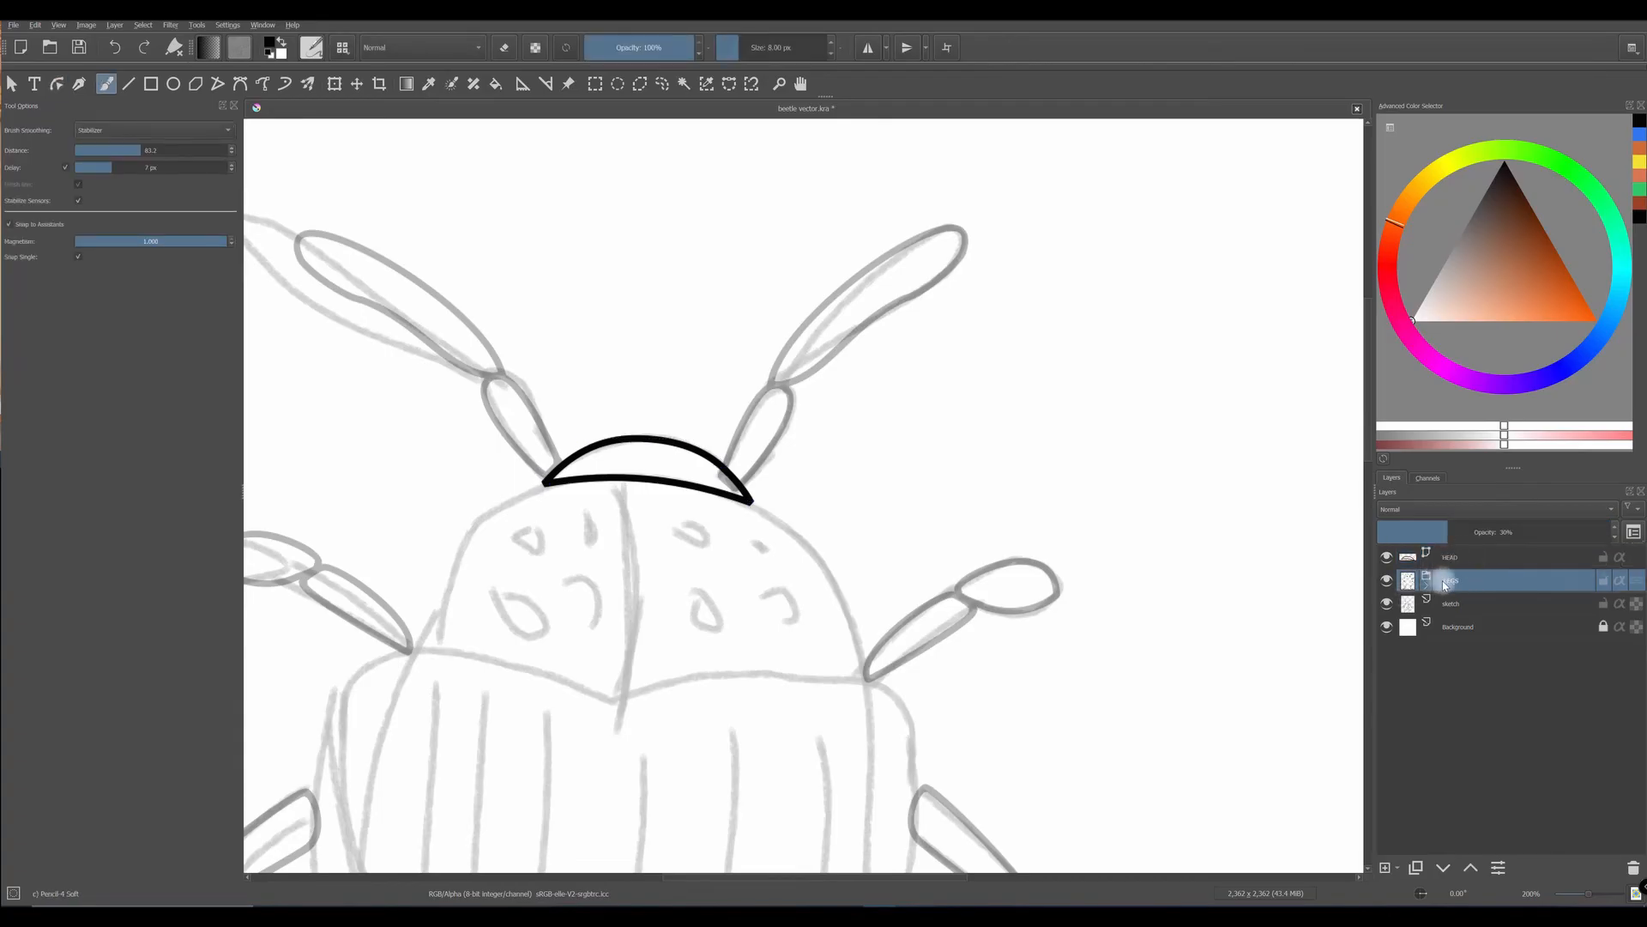
drag(1449, 534, 1630, 538)
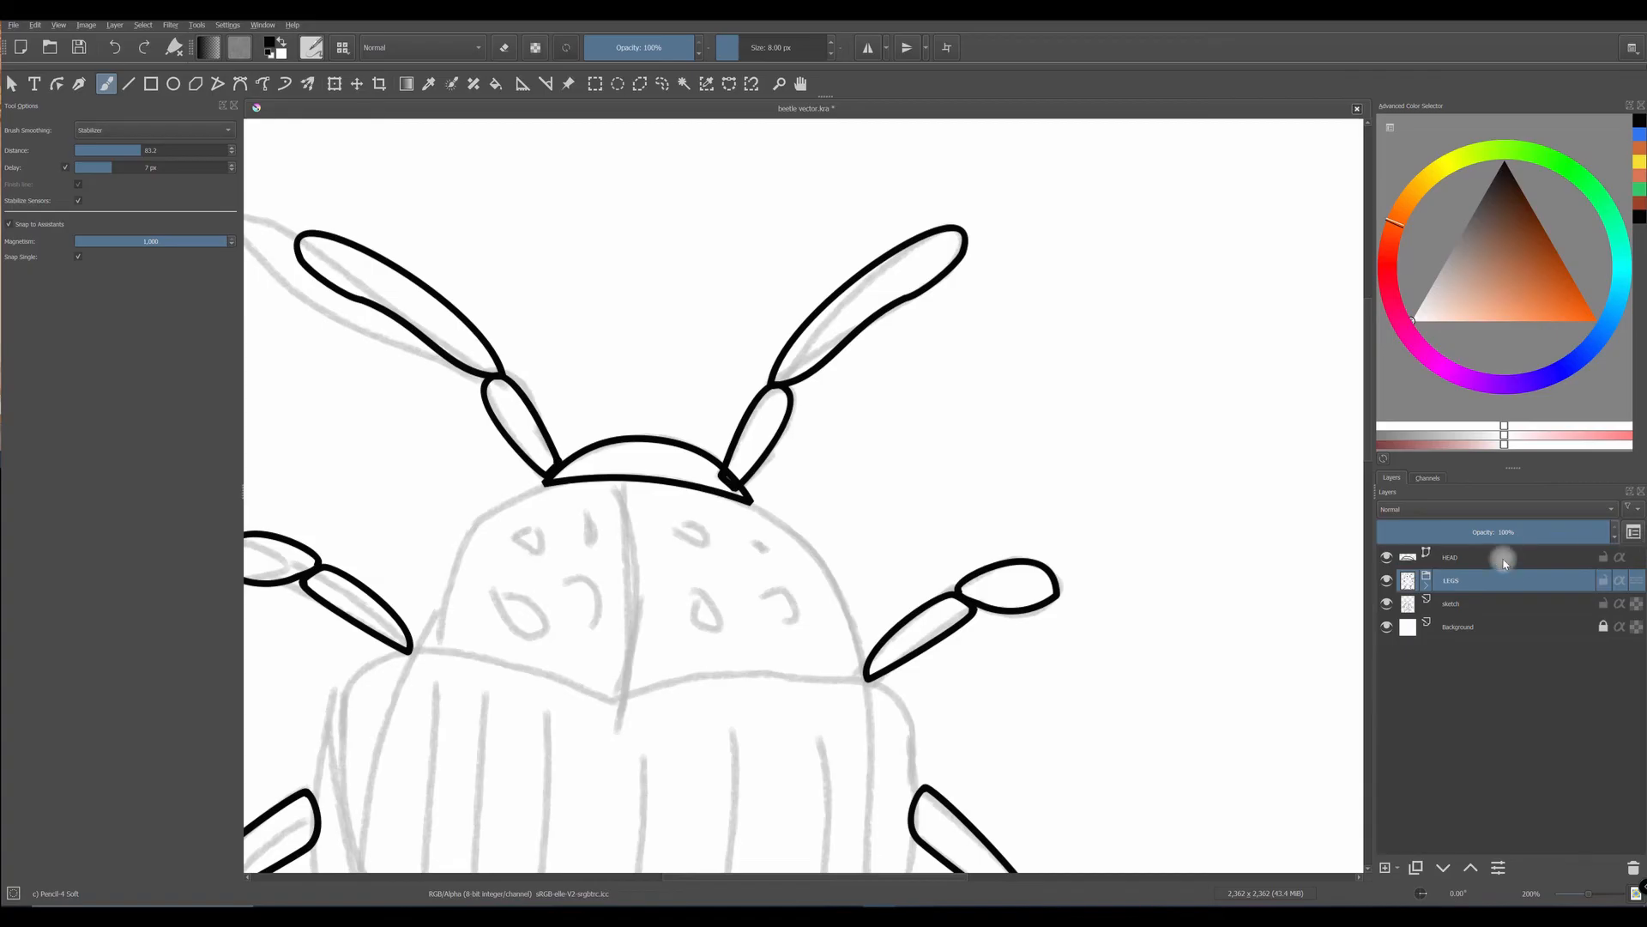
click(1456, 559)
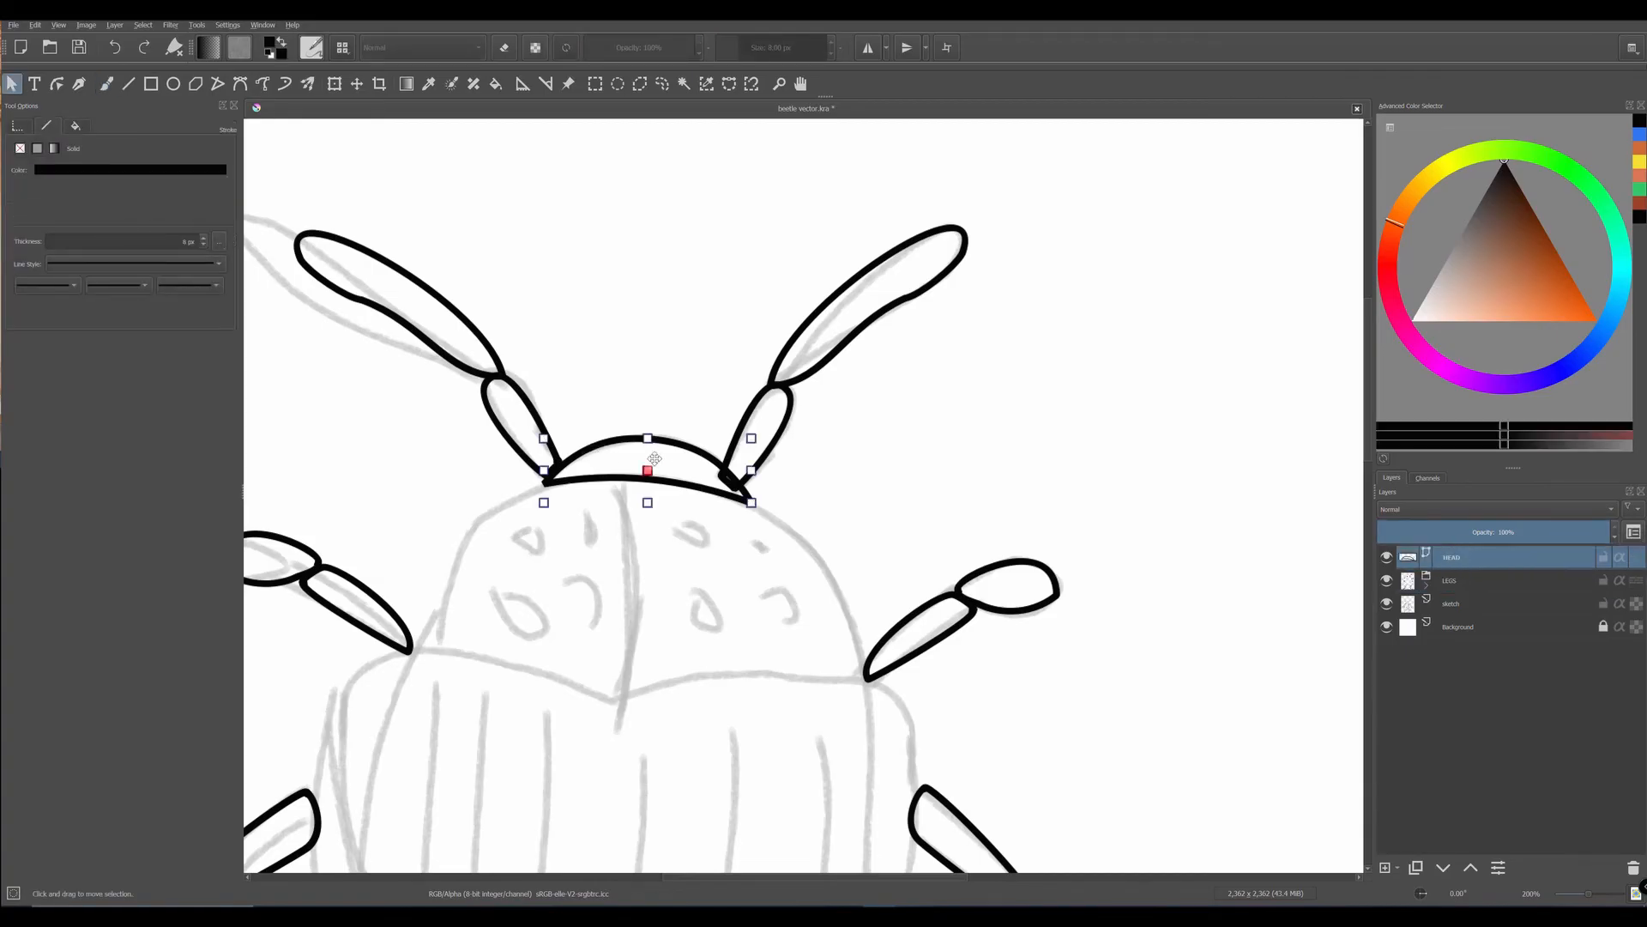
drag(678, 459, 743, 474)
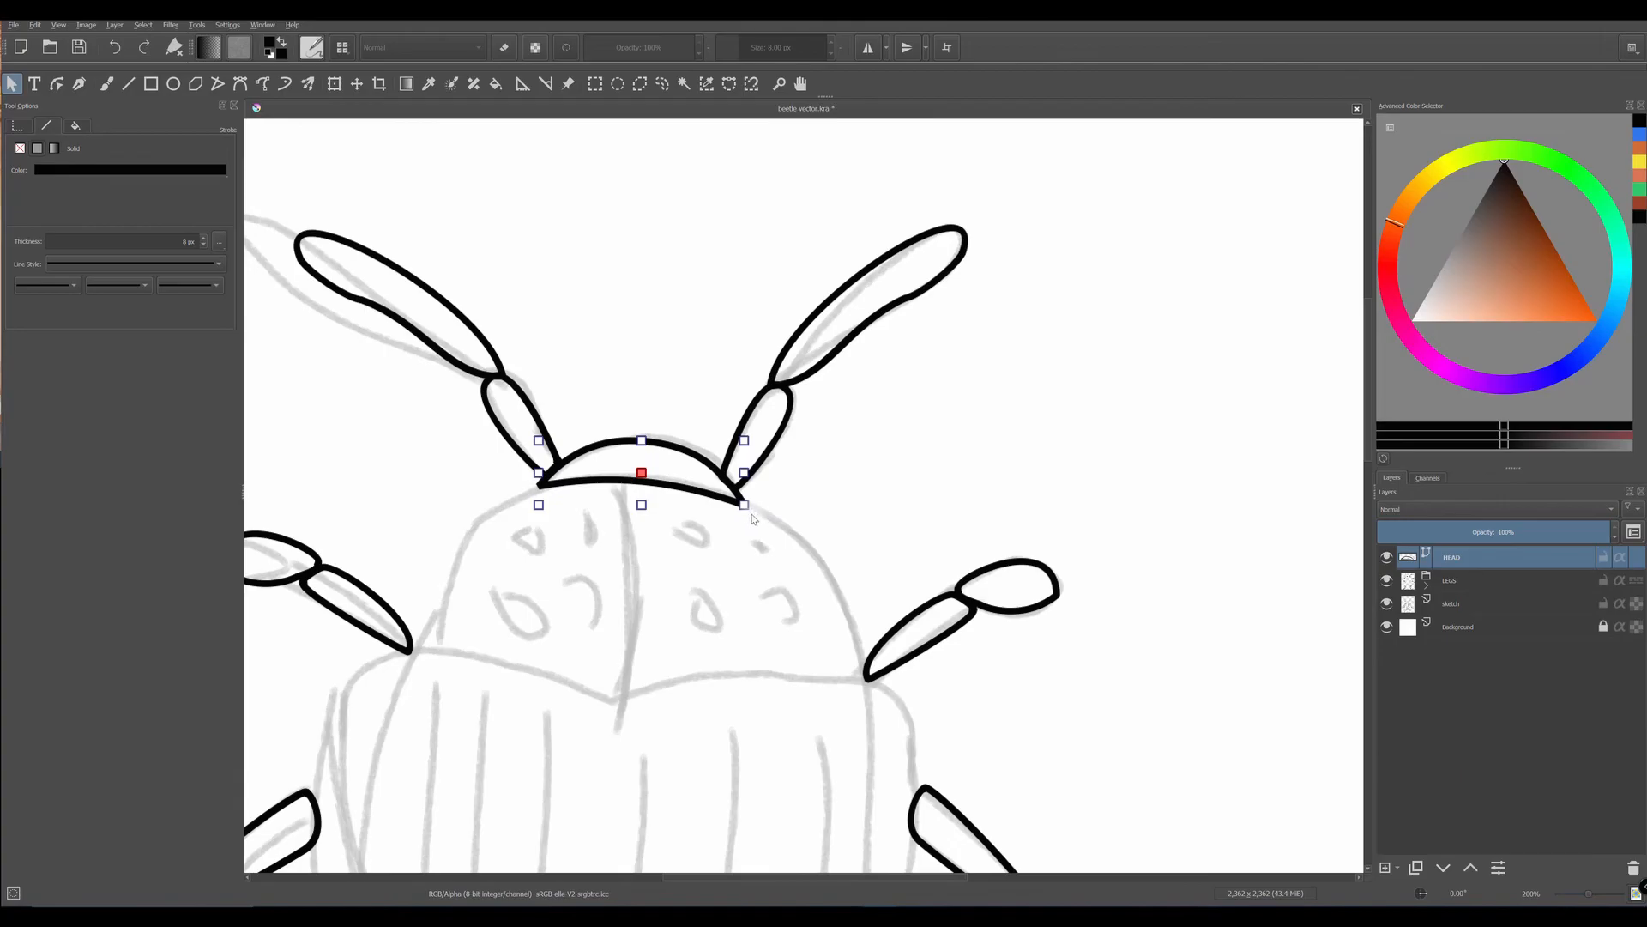
drag(754, 511, 751, 506)
- On the ANTENNA RIGHT layer, move the antenna slightly up and rotate it slightly clockwise so its base meets the head outline
click(1425, 590)
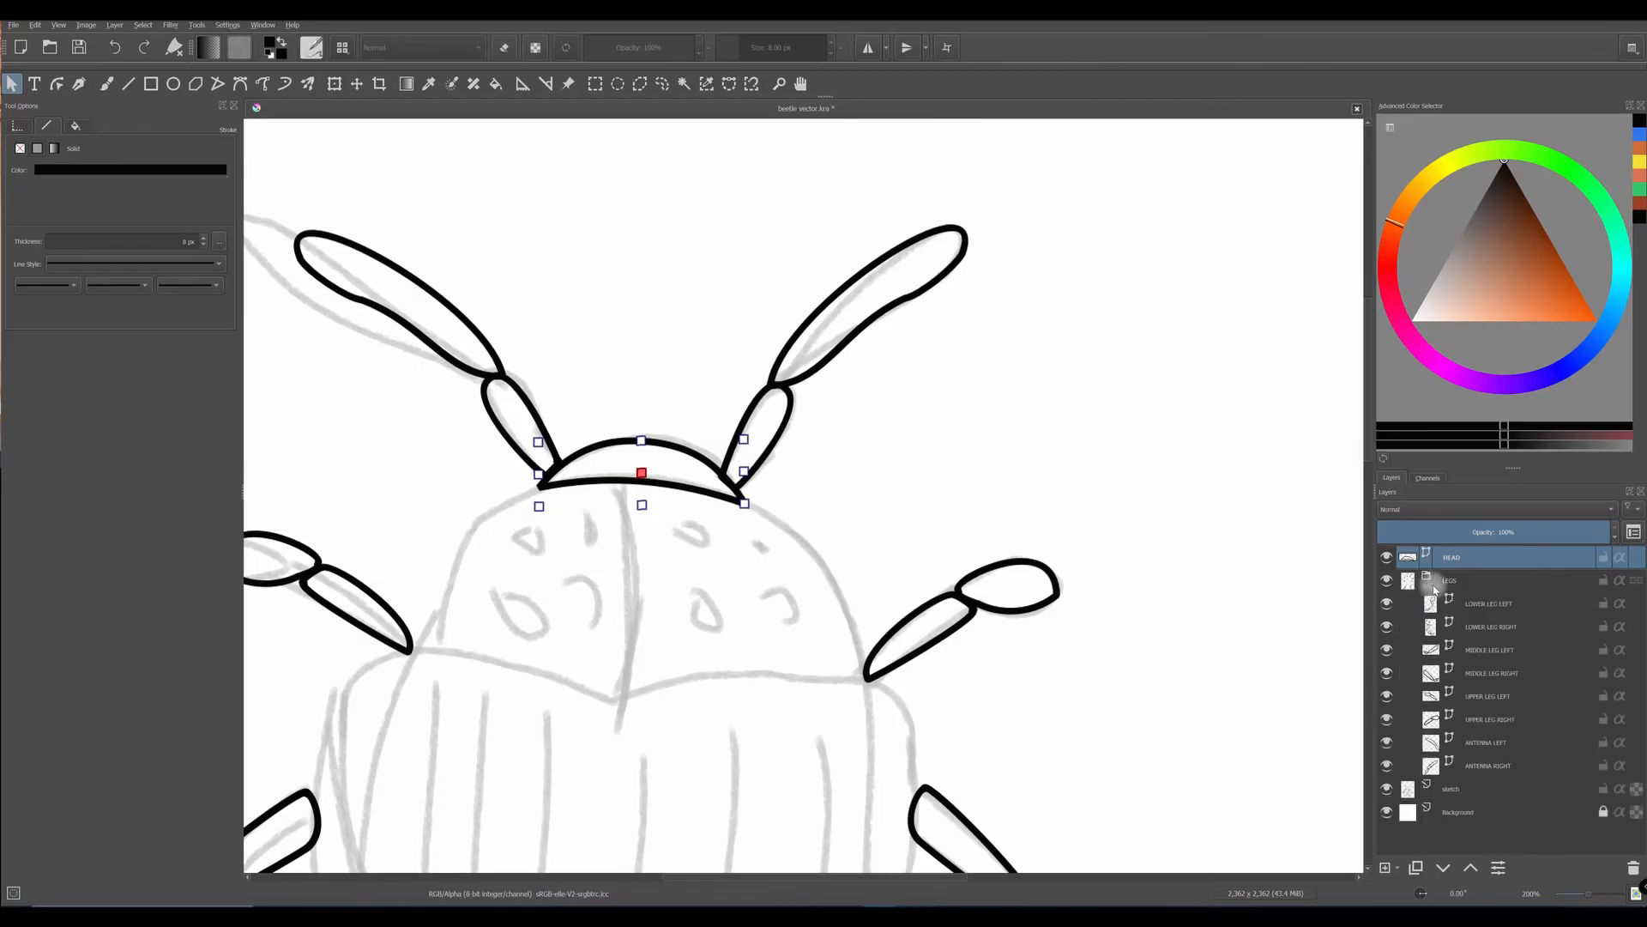
click(1489, 766)
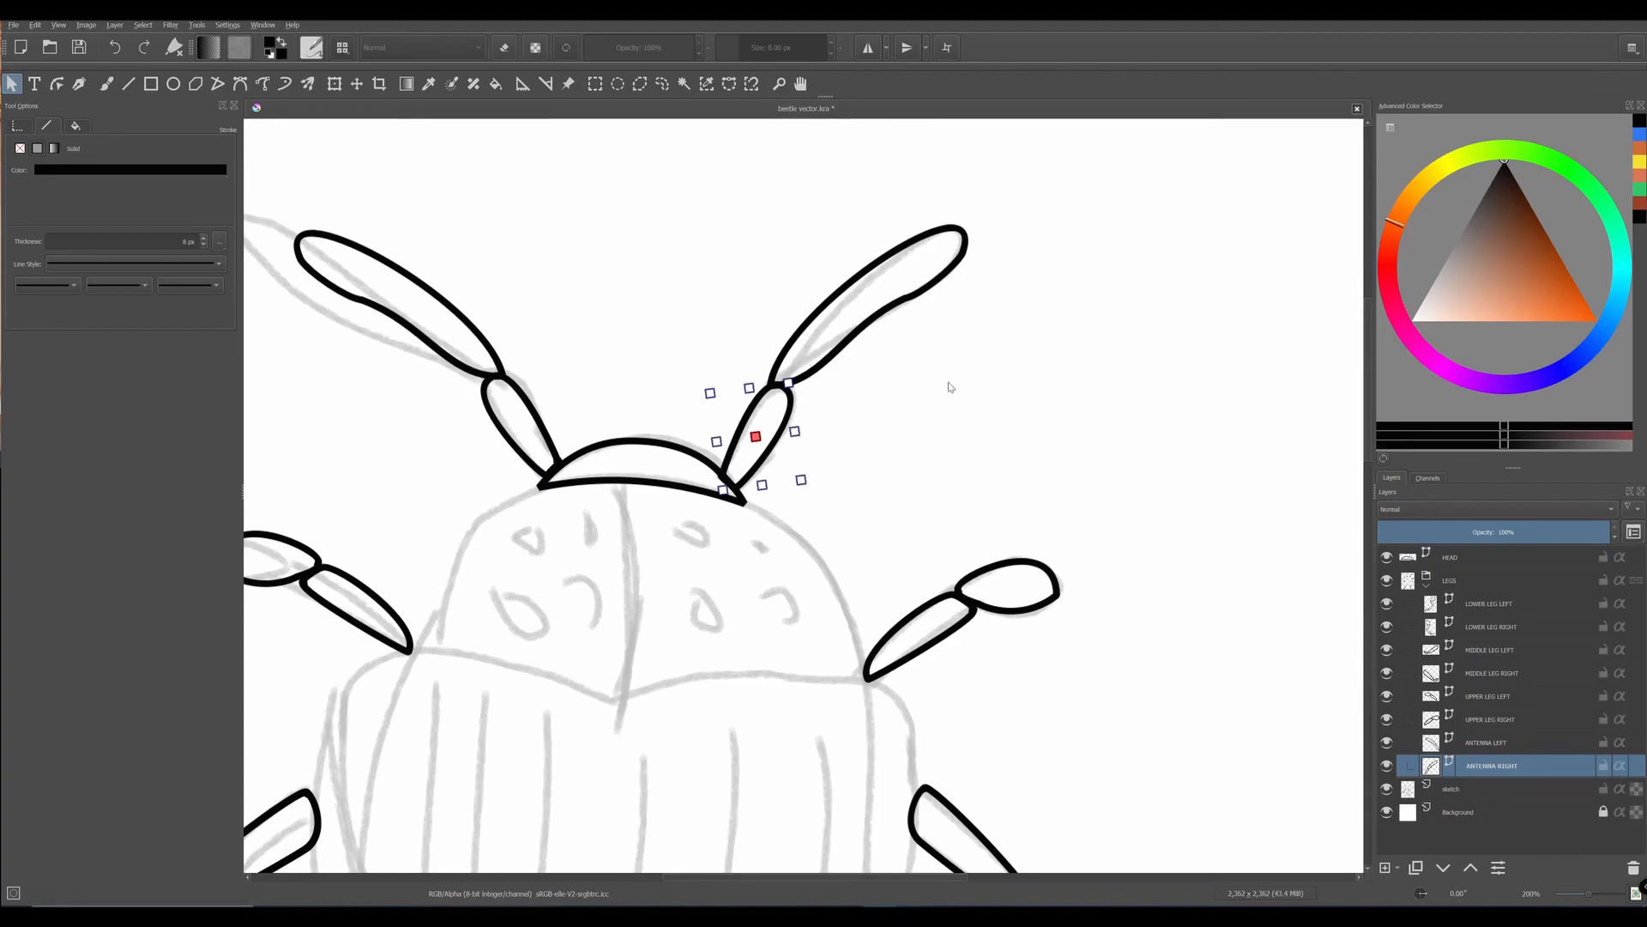
click(356, 83)
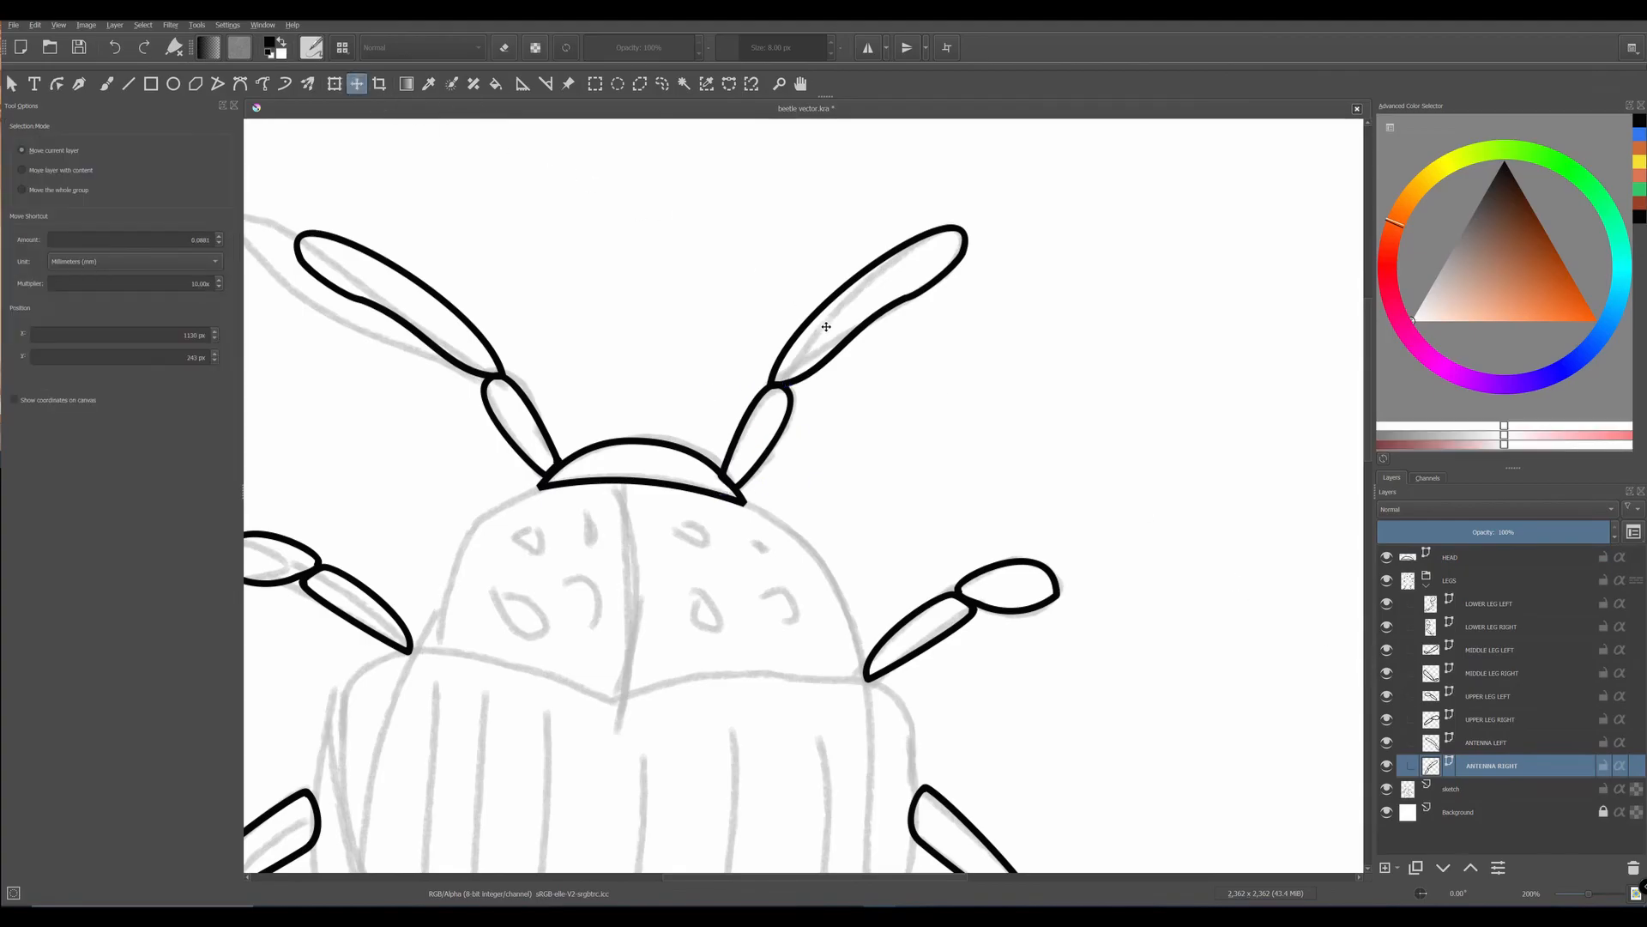
drag(829, 324, 832, 314)
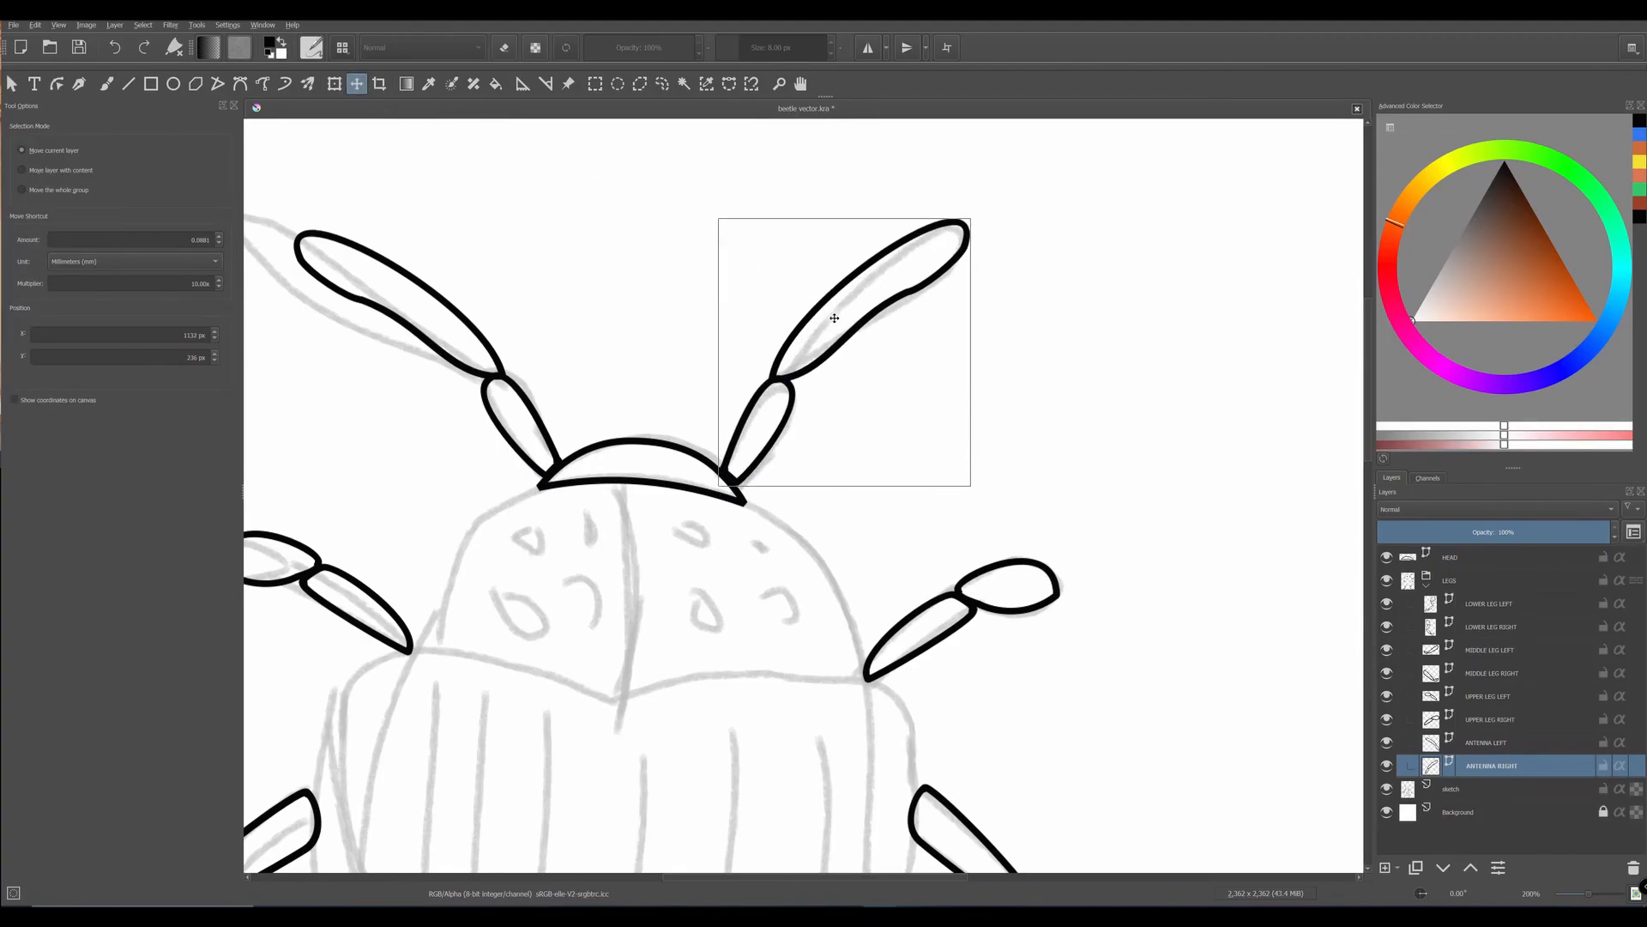
click(335, 84)
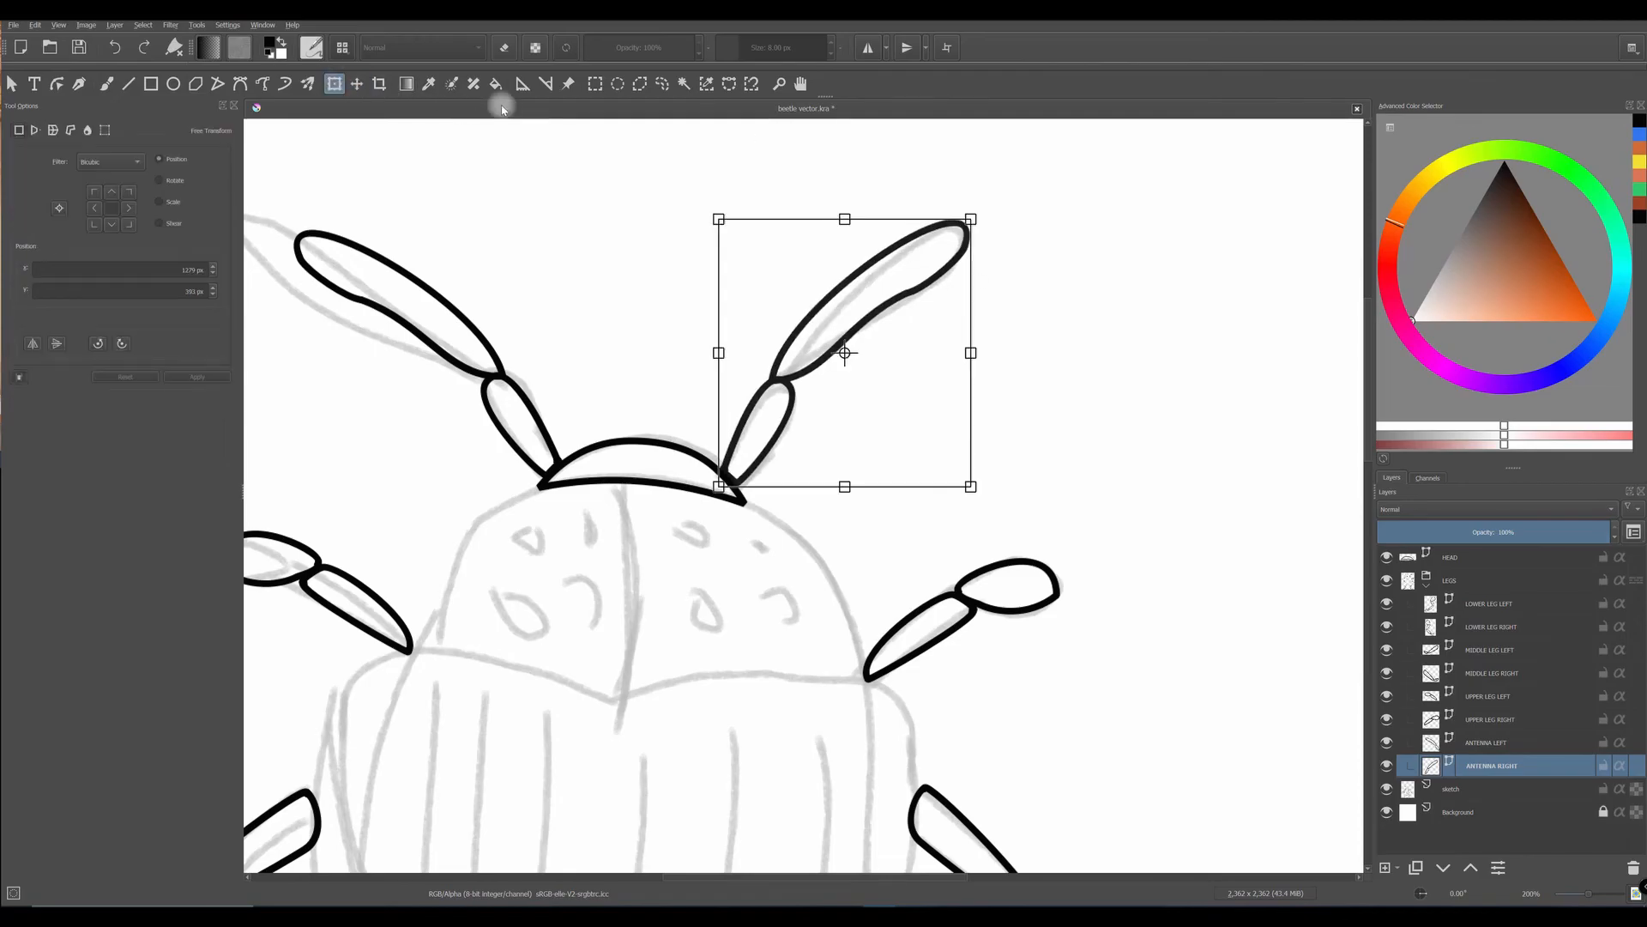
drag(1015, 204, 1022, 211)
drag(936, 336, 941, 344)
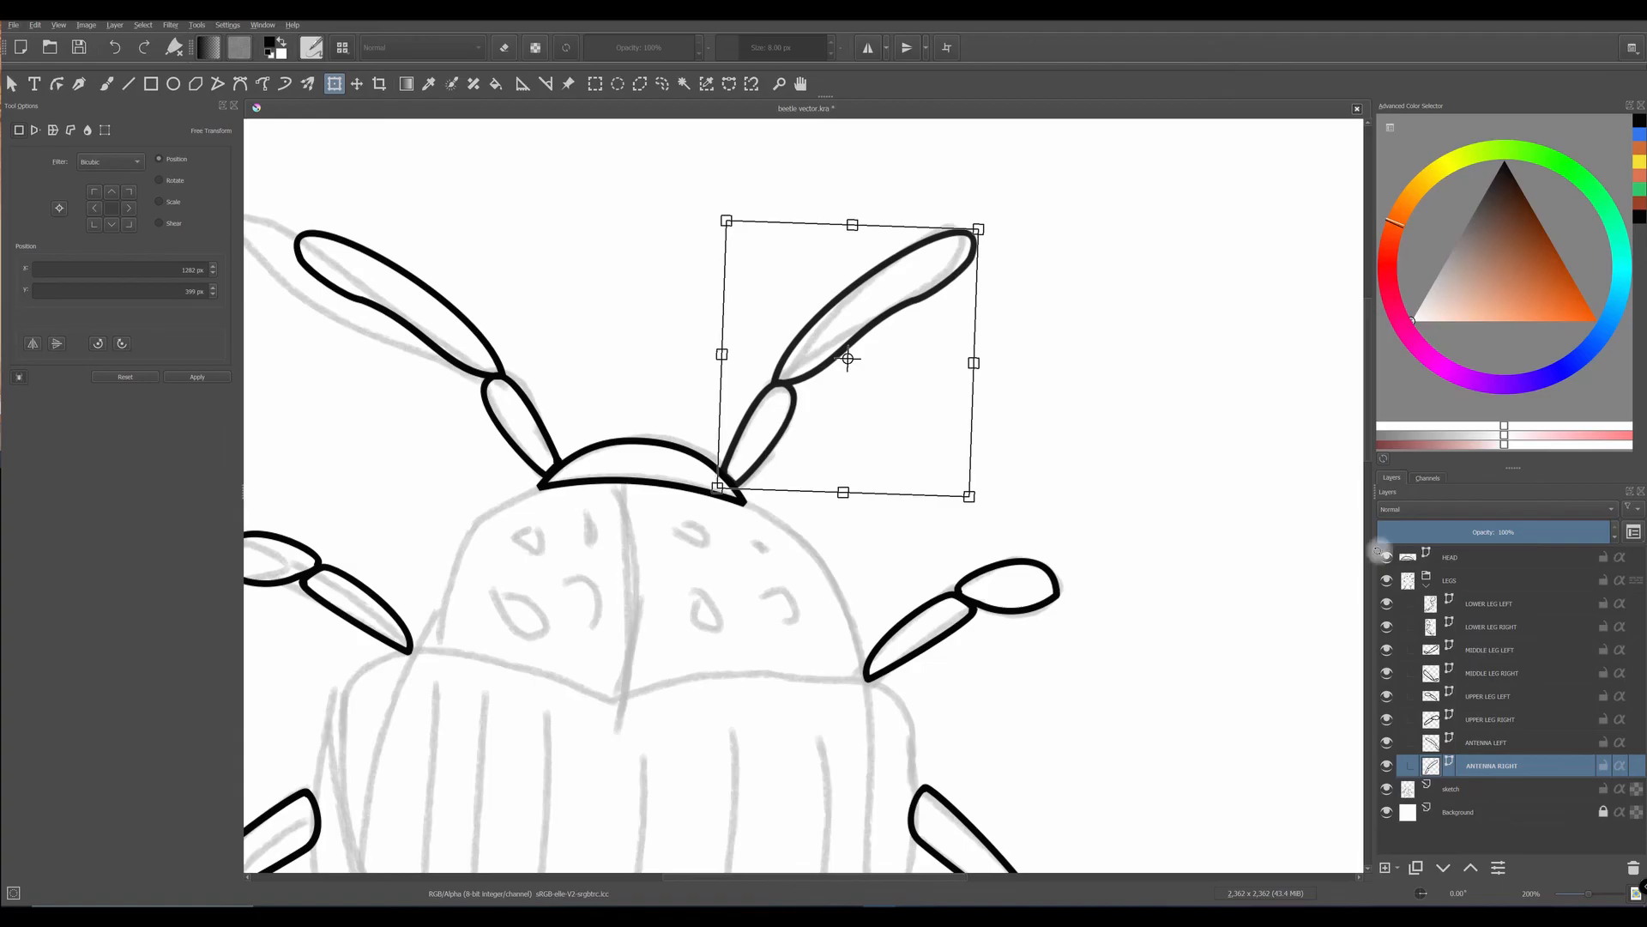
- Collapse the LEGS group, add a new vector layer above HEAD, and hide the LEGS group to expose the body sketch
click(1426, 586)
click(1456, 576)
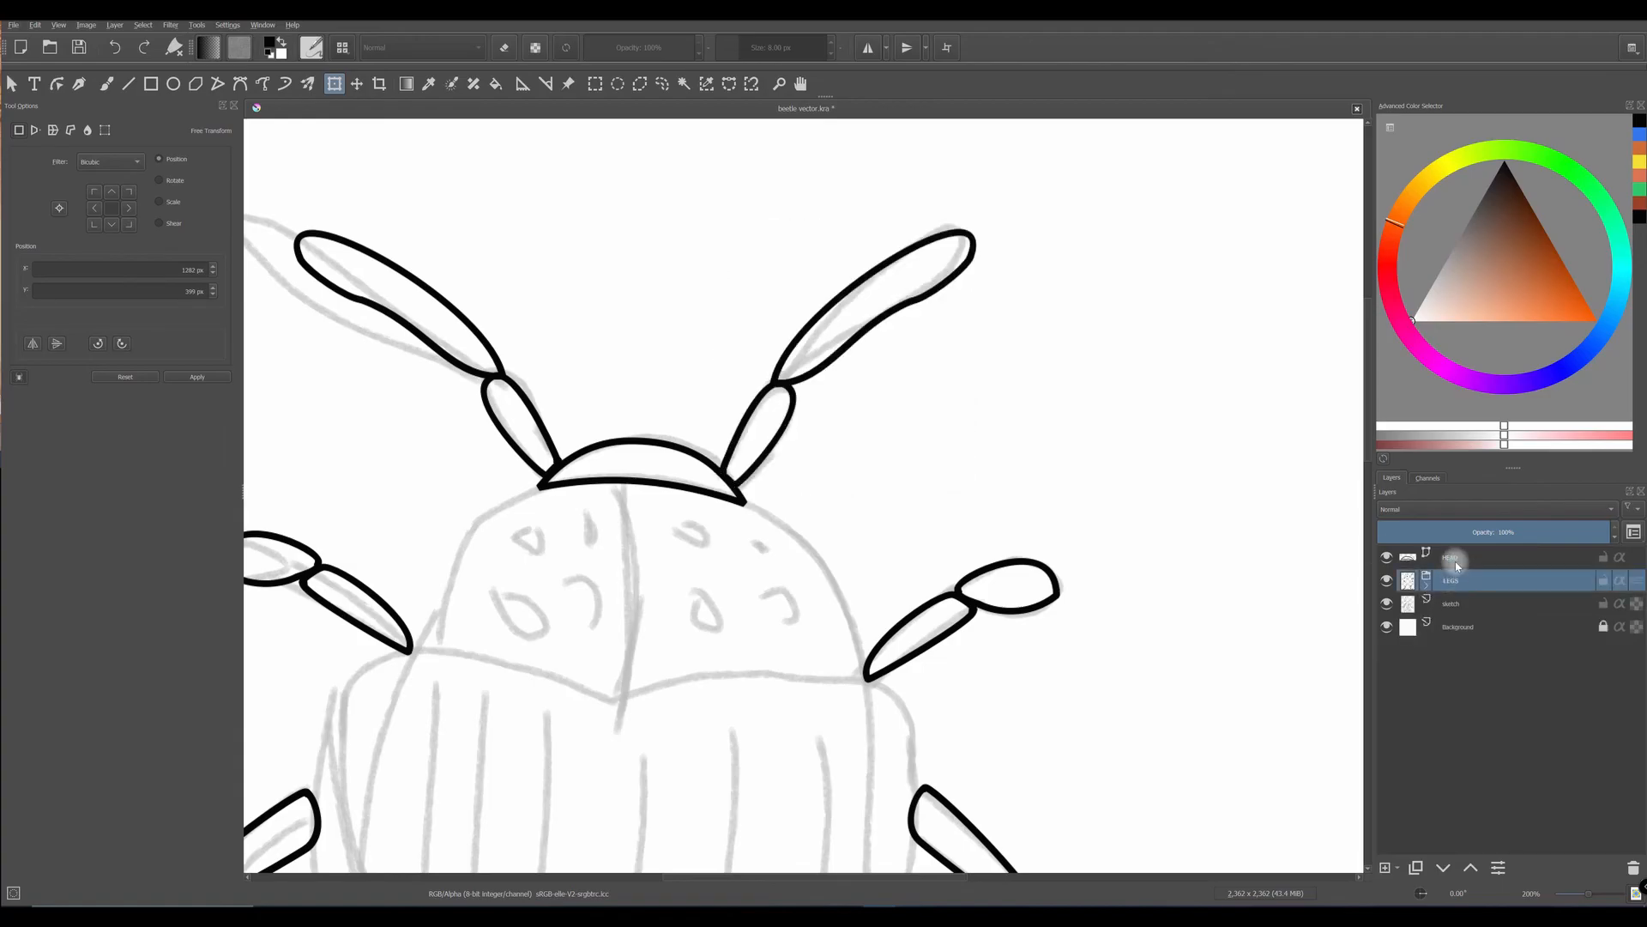
click(1456, 562)
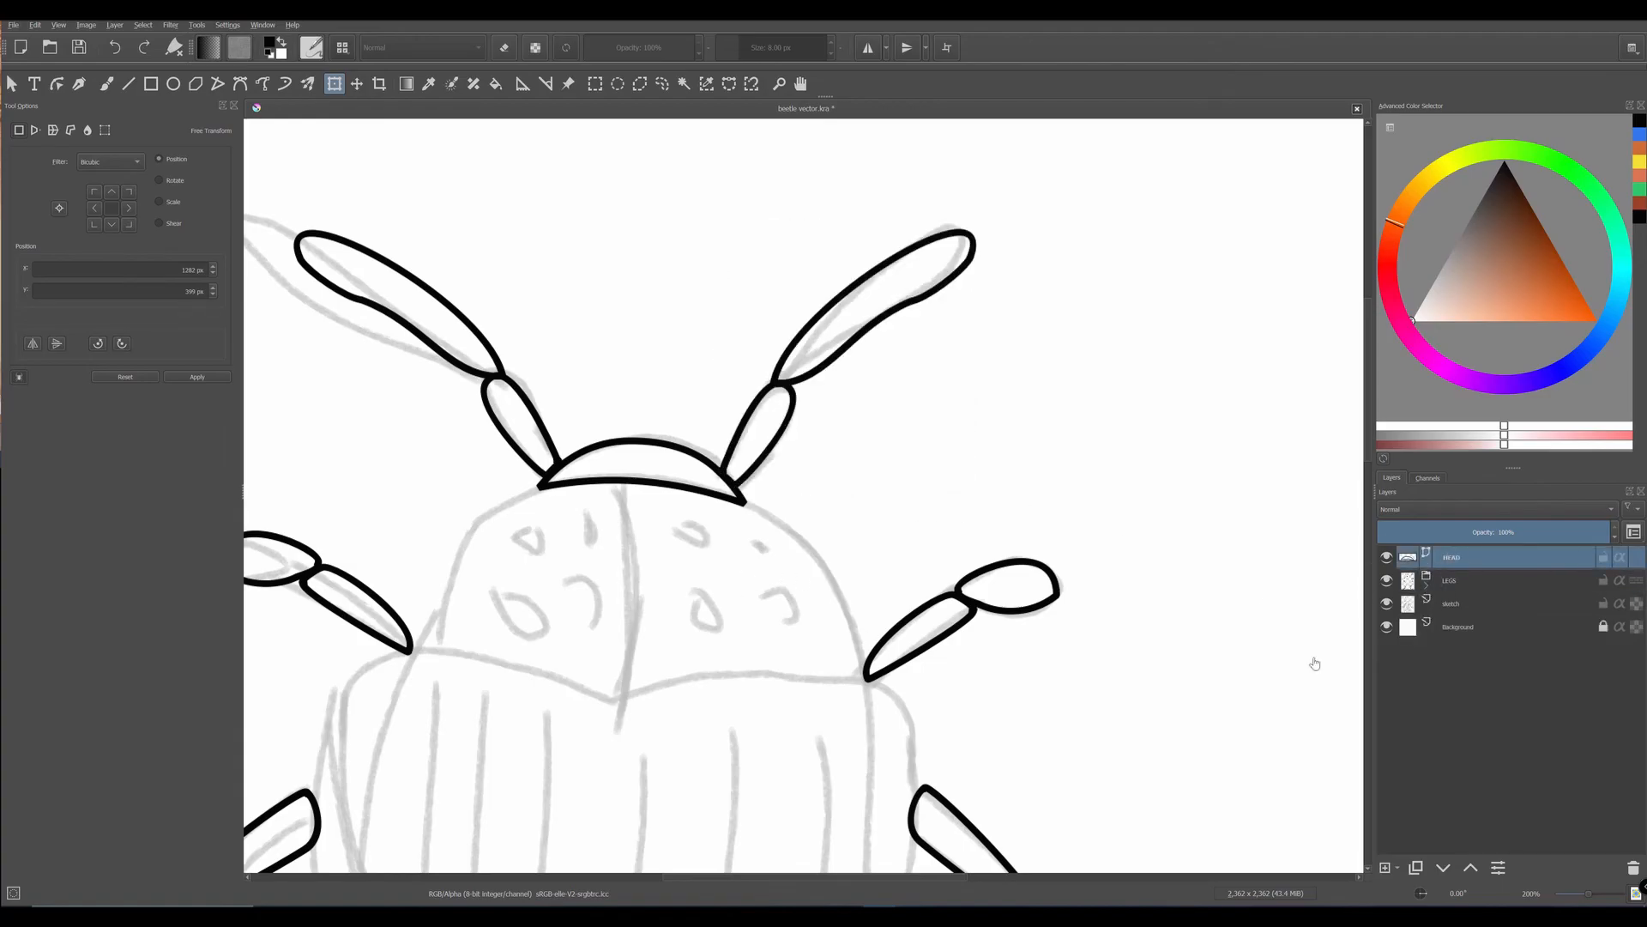
click(1399, 869)
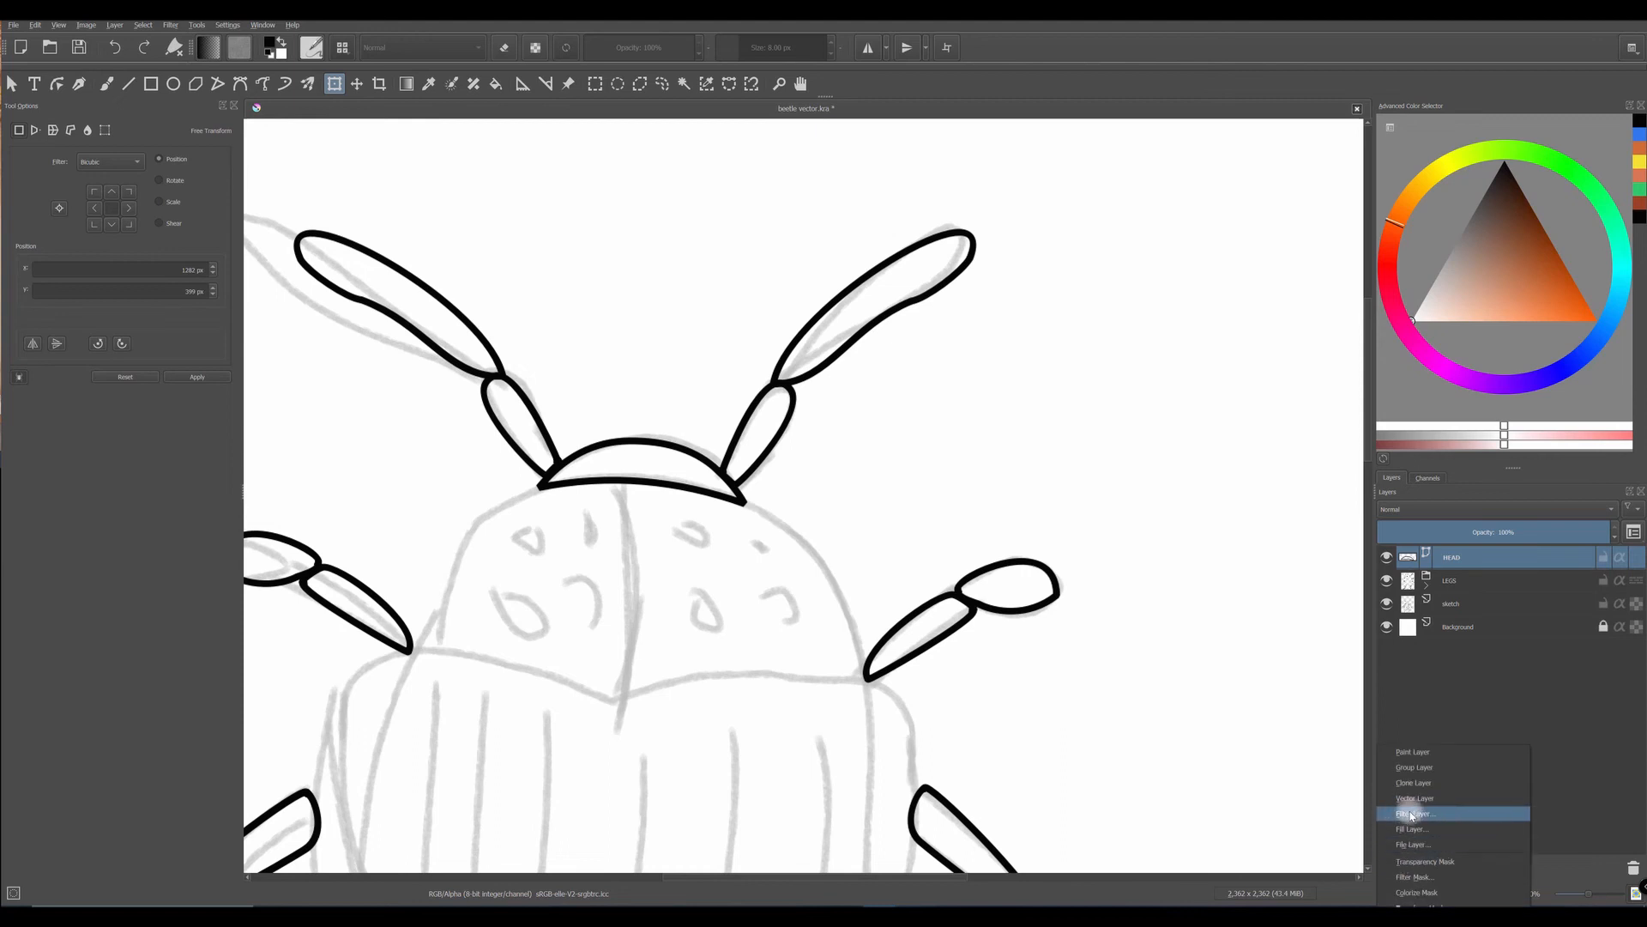
click(1414, 802)
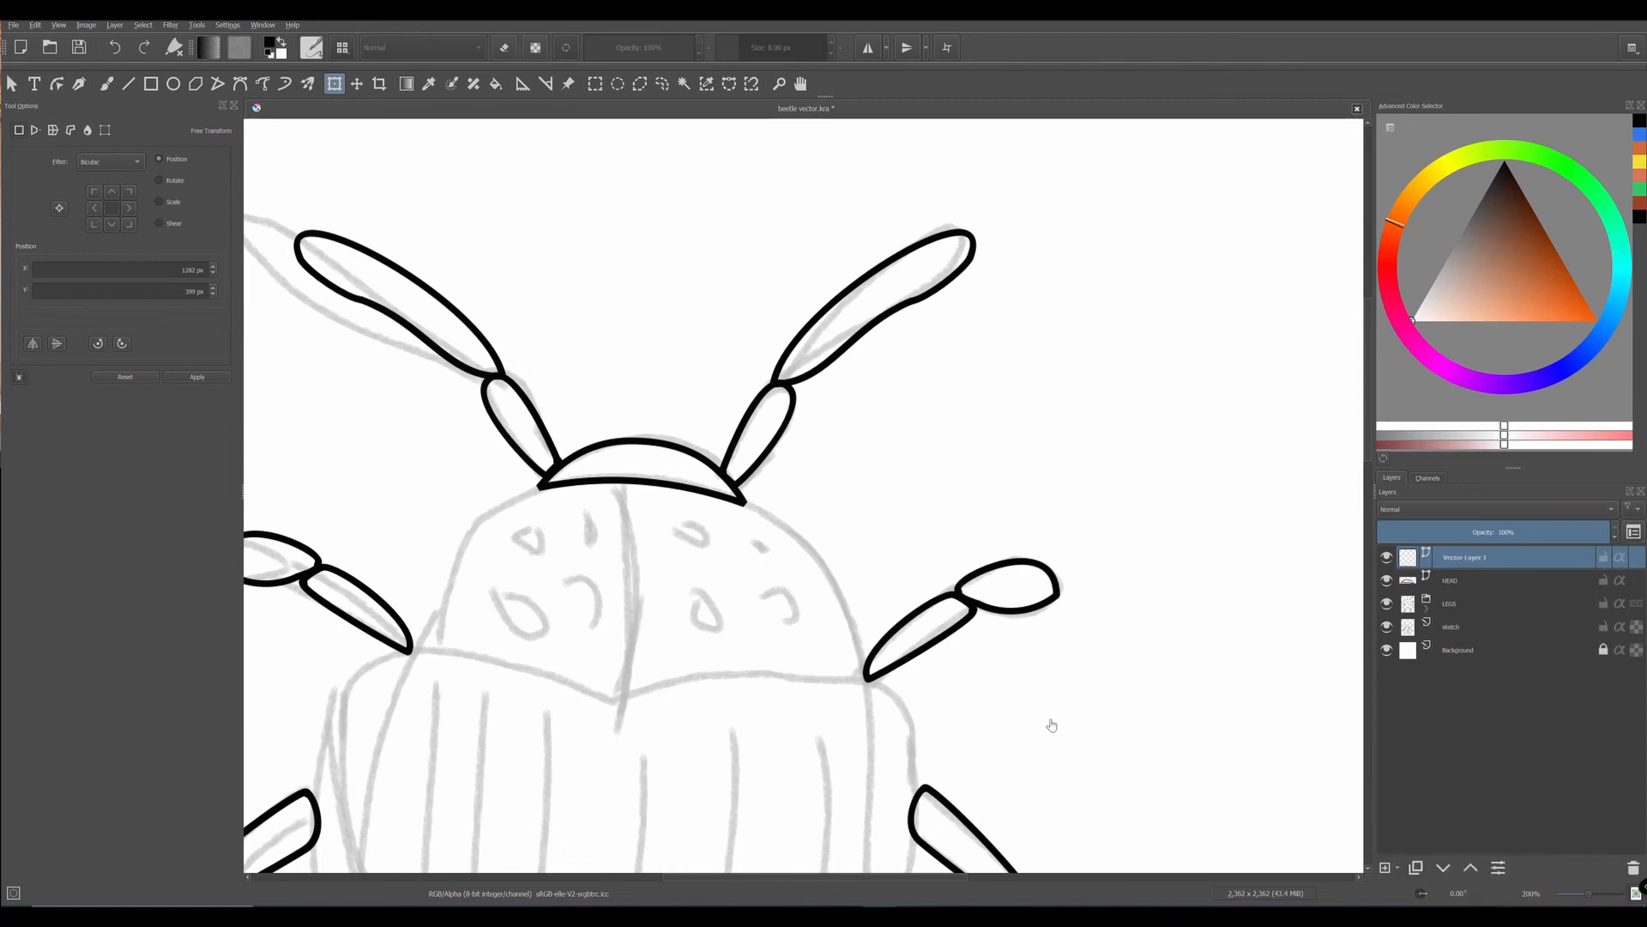
drag(1010, 470, 1078, 283)
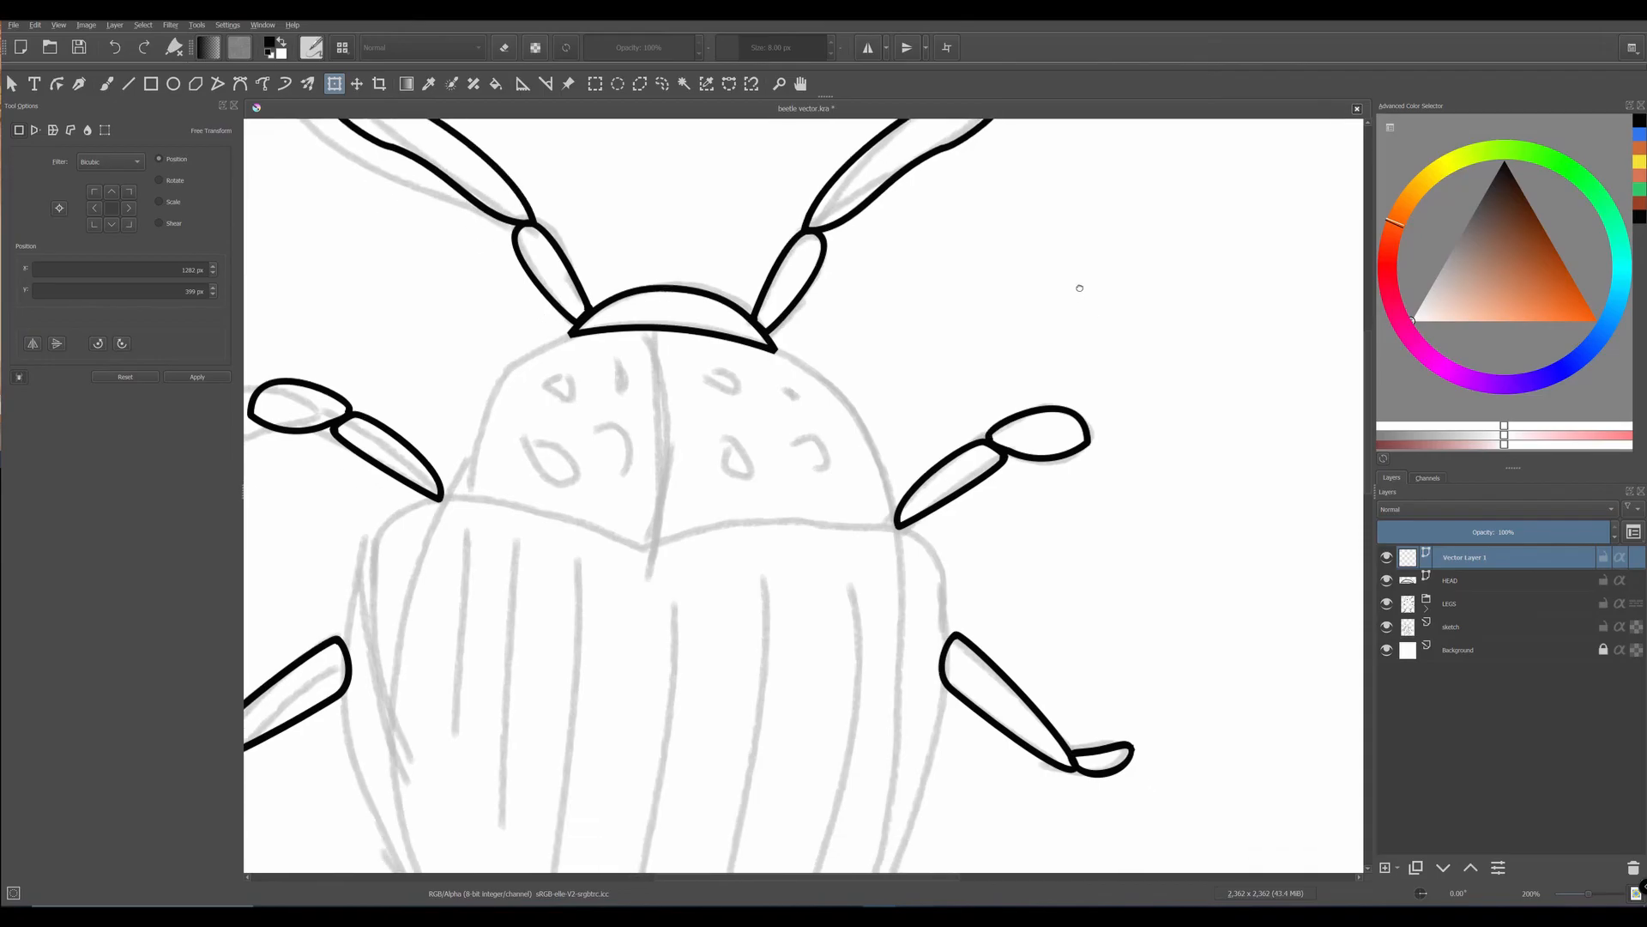
click(1387, 604)
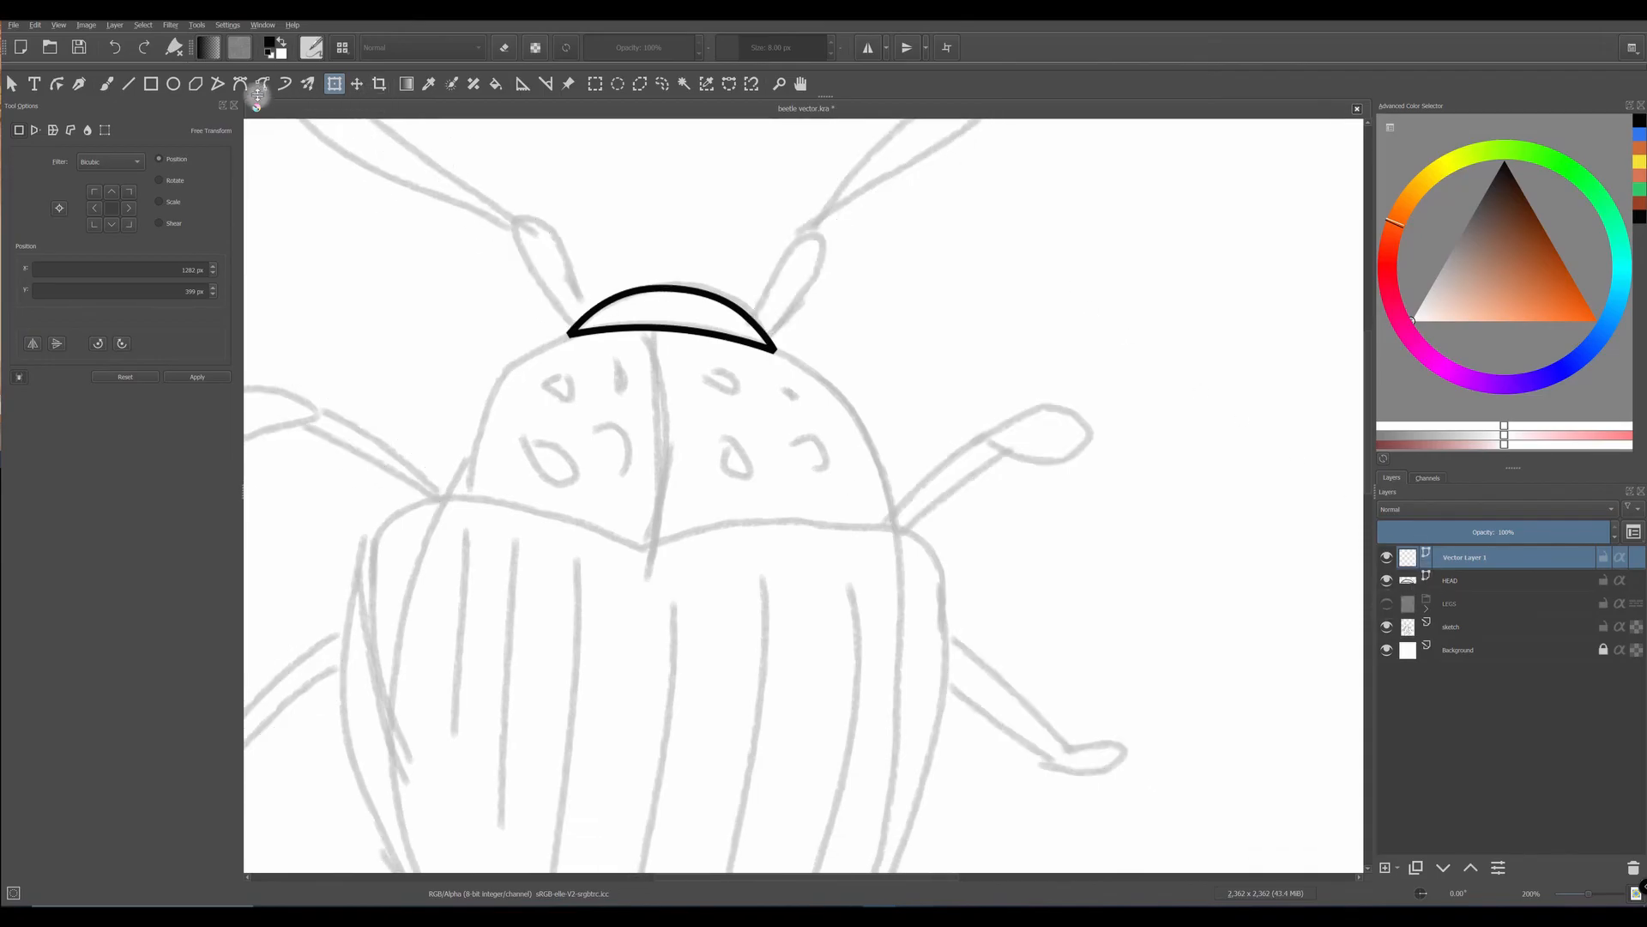
- Draw an ellipse over the sketched neck segment below the head and stretch its sides to match the sketch's width
click(173, 84)
drag(450, 326, 858, 621)
drag(677, 445, 667, 445)
drag(849, 473, 866, 473)
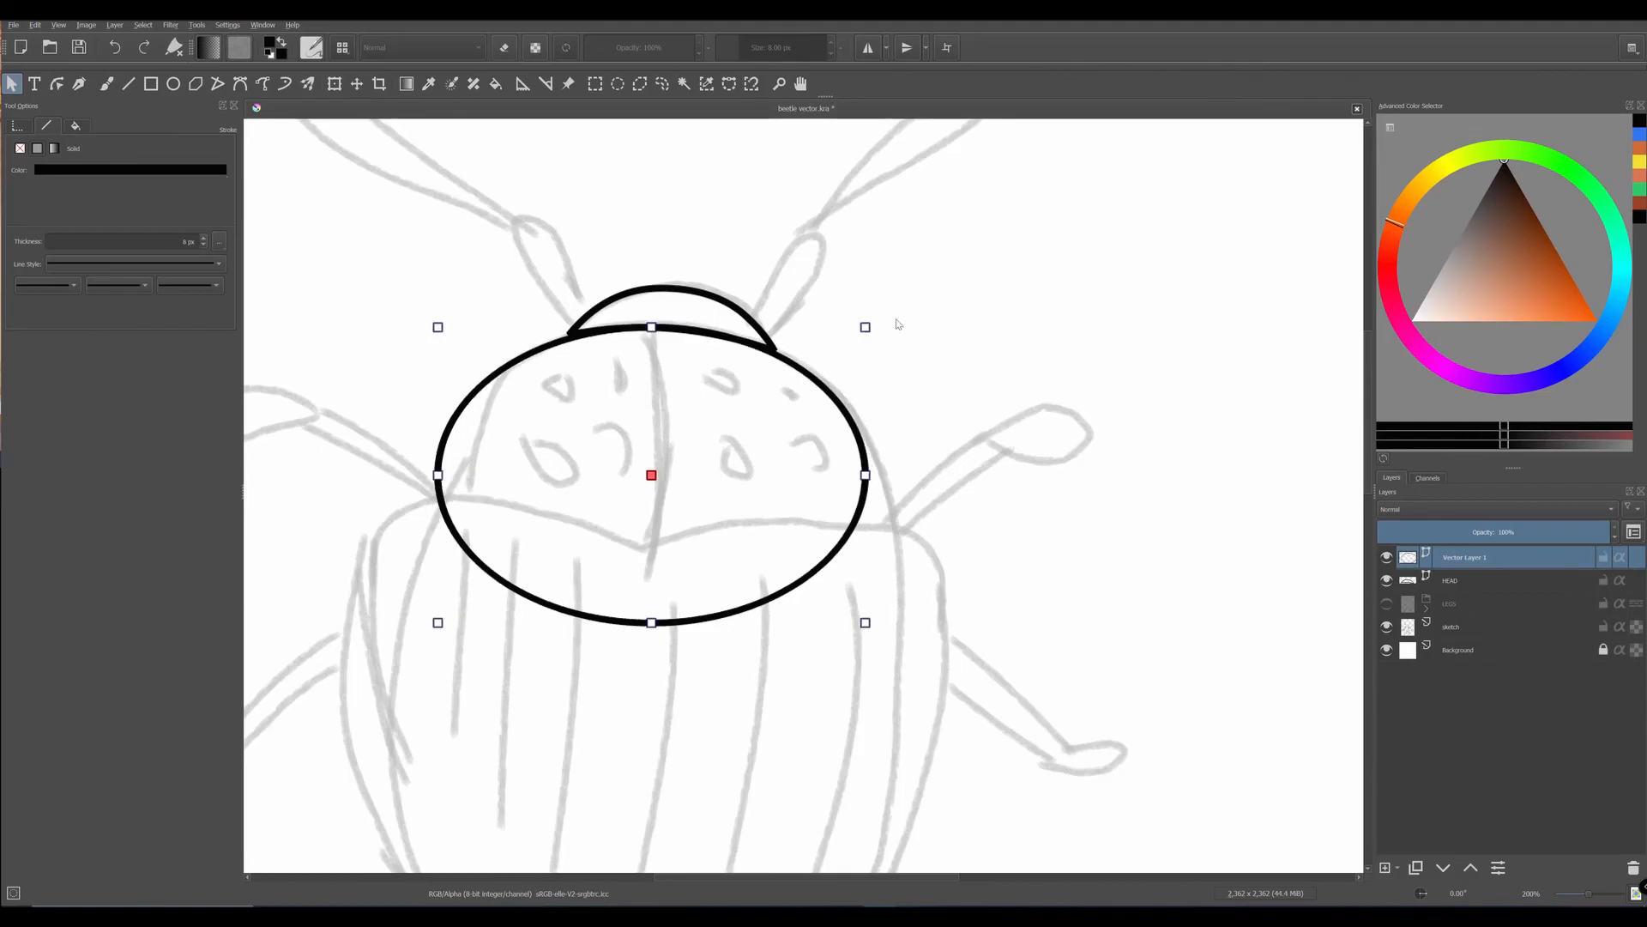
drag(898, 324, 900, 328)
- Reshape the neck ellipse with Edit Shapes, pulling the bottom node up into a central point with curves arching to both sides
click(57, 83)
drag(441, 470, 471, 468)
drag(868, 477, 879, 483)
drag(879, 565, 884, 583)
drag(652, 621, 652, 543)
drag(539, 536, 592, 467)
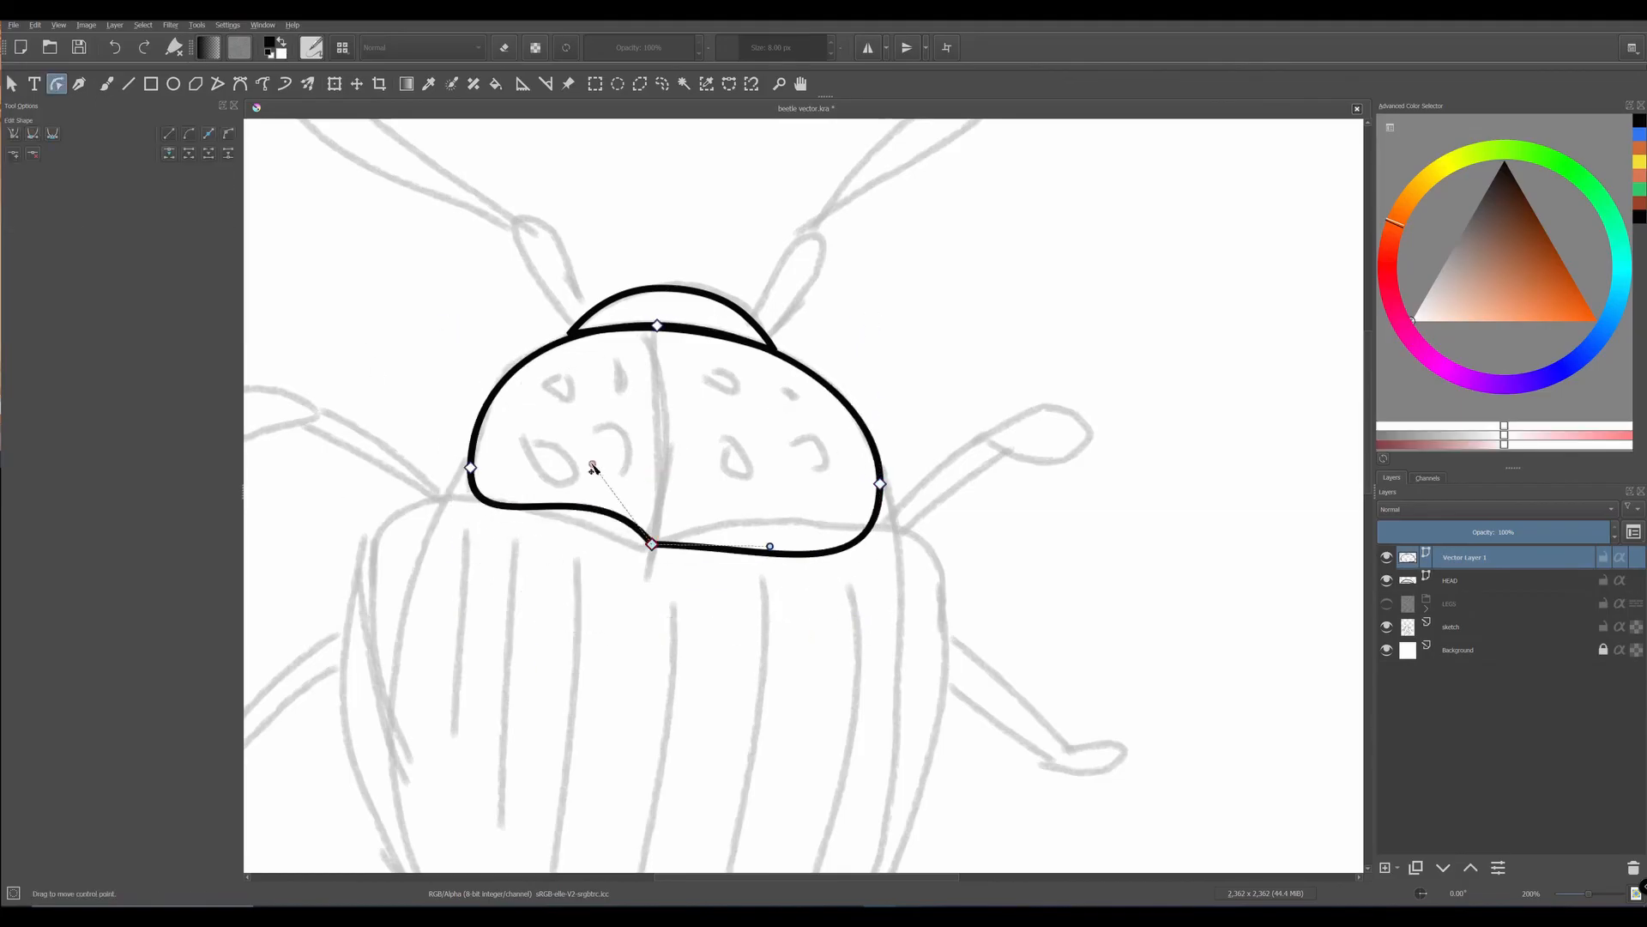
drag(768, 552, 729, 470)
drag(470, 467, 463, 464)
- Rename the neck shape's layer as NECK and add a new vector layer above it
click(12, 83)
double_click(1464, 557)
text(NECK)
click(1396, 867)
click(1415, 798)
- Draw ellipses over the sketched spots on both halves of the neck
click(173, 84)
drag(534, 374, 581, 414)
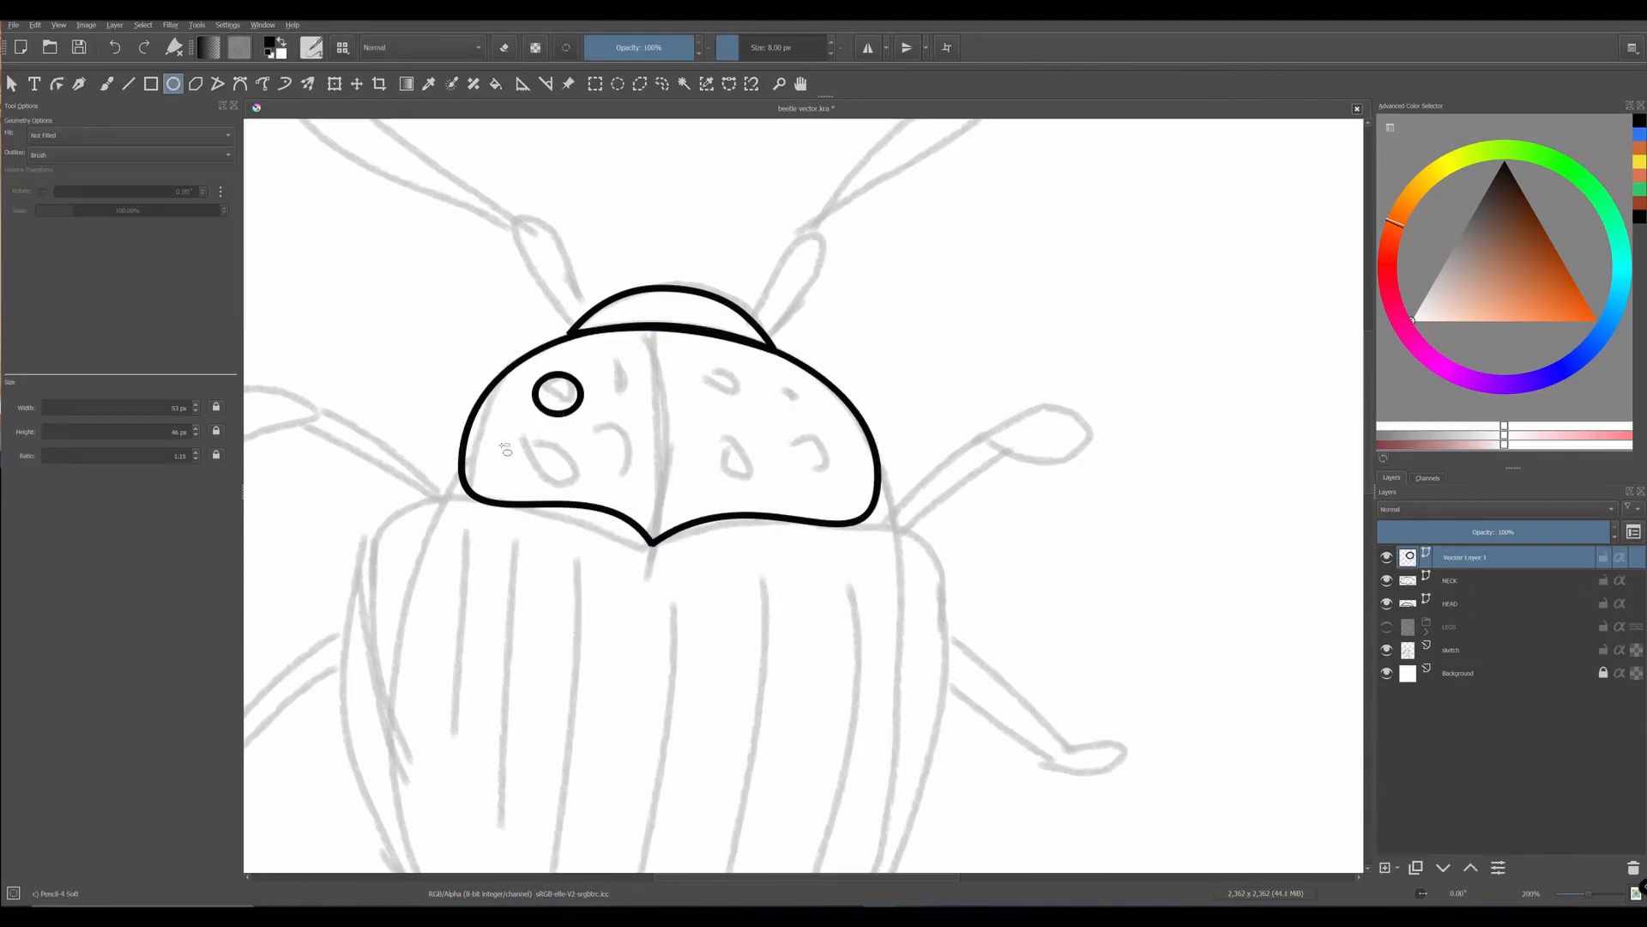
drag(704, 367, 750, 395)
drag(715, 437, 762, 478)
drag(497, 444, 569, 477)
- Reshape the neck spots with Edit Shapes into irregular, uneven outlines that follow the sketch
click(57, 83)
click(542, 382)
click(620, 417)
drag(558, 415, 593, 420)
drag(728, 394, 750, 404)
click(57, 259)
drag(715, 457, 697, 456)
drag(827, 469, 838, 484)
- Rename the spots layer as SPOTS, show the LEGS group and hide the sketch layer
double_click(1469, 560)
text(SPOTS)
click(1387, 626)
click(1386, 650)
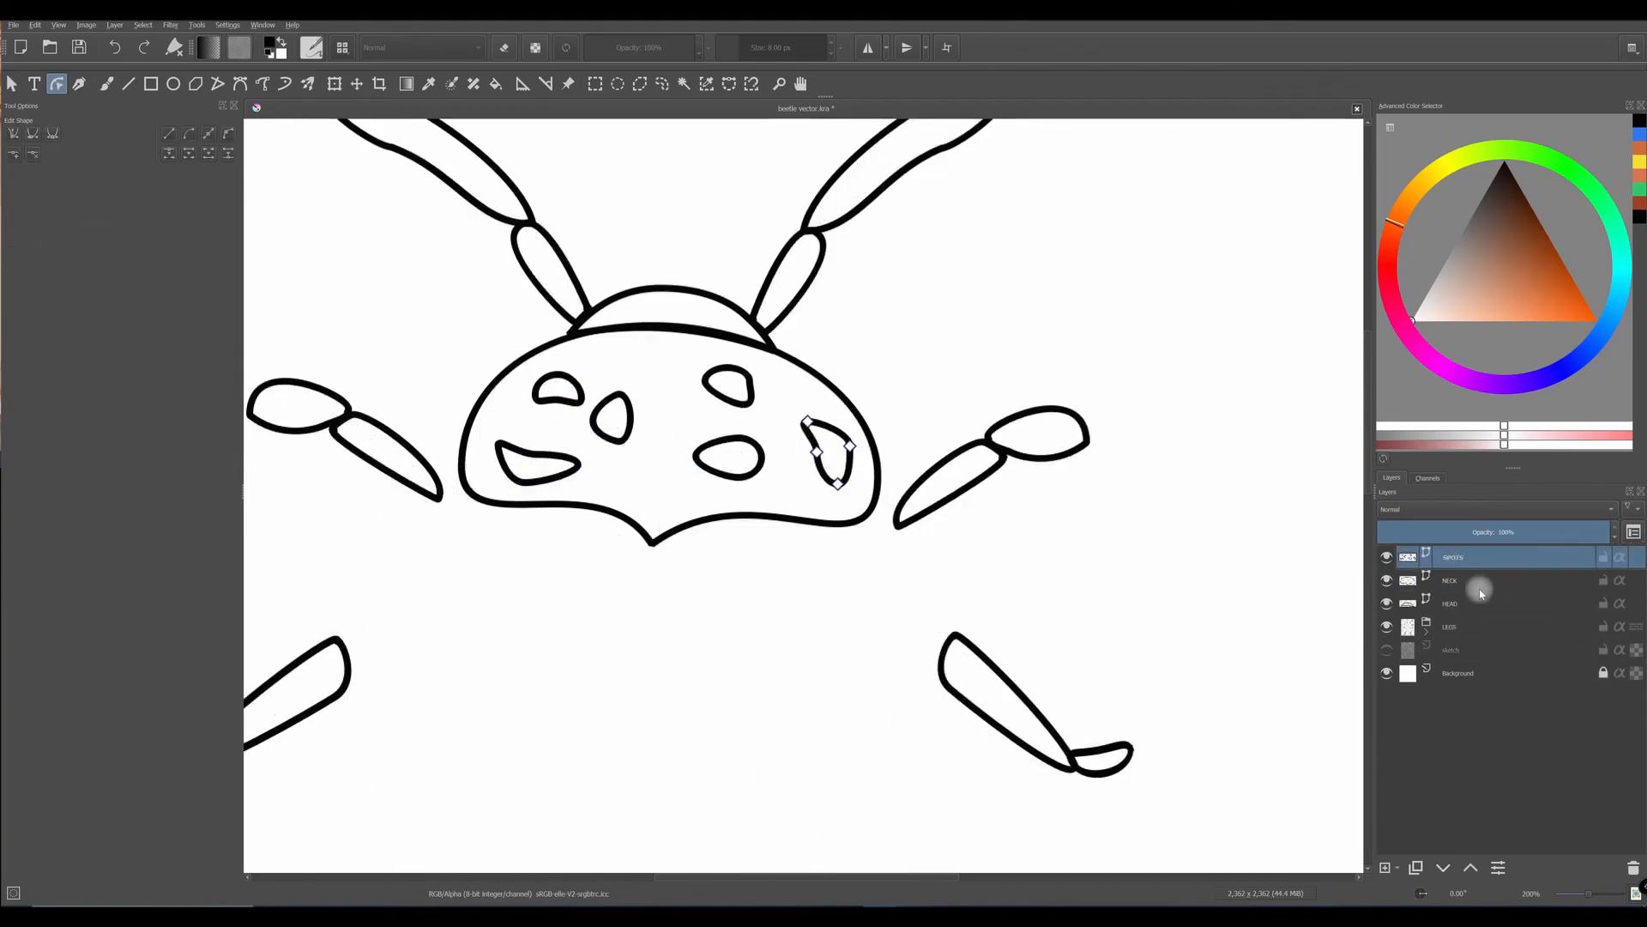
- Show the sketch, add a new vector layer and draw a large ellipse over the beetle's body, resized to the sketch
click(1450, 627)
click(1386, 650)
click(1397, 867)
click(1415, 797)
drag(498, 228, 938, 774)
drag(500, 501, 485, 501)
drag(712, 774, 712, 625)
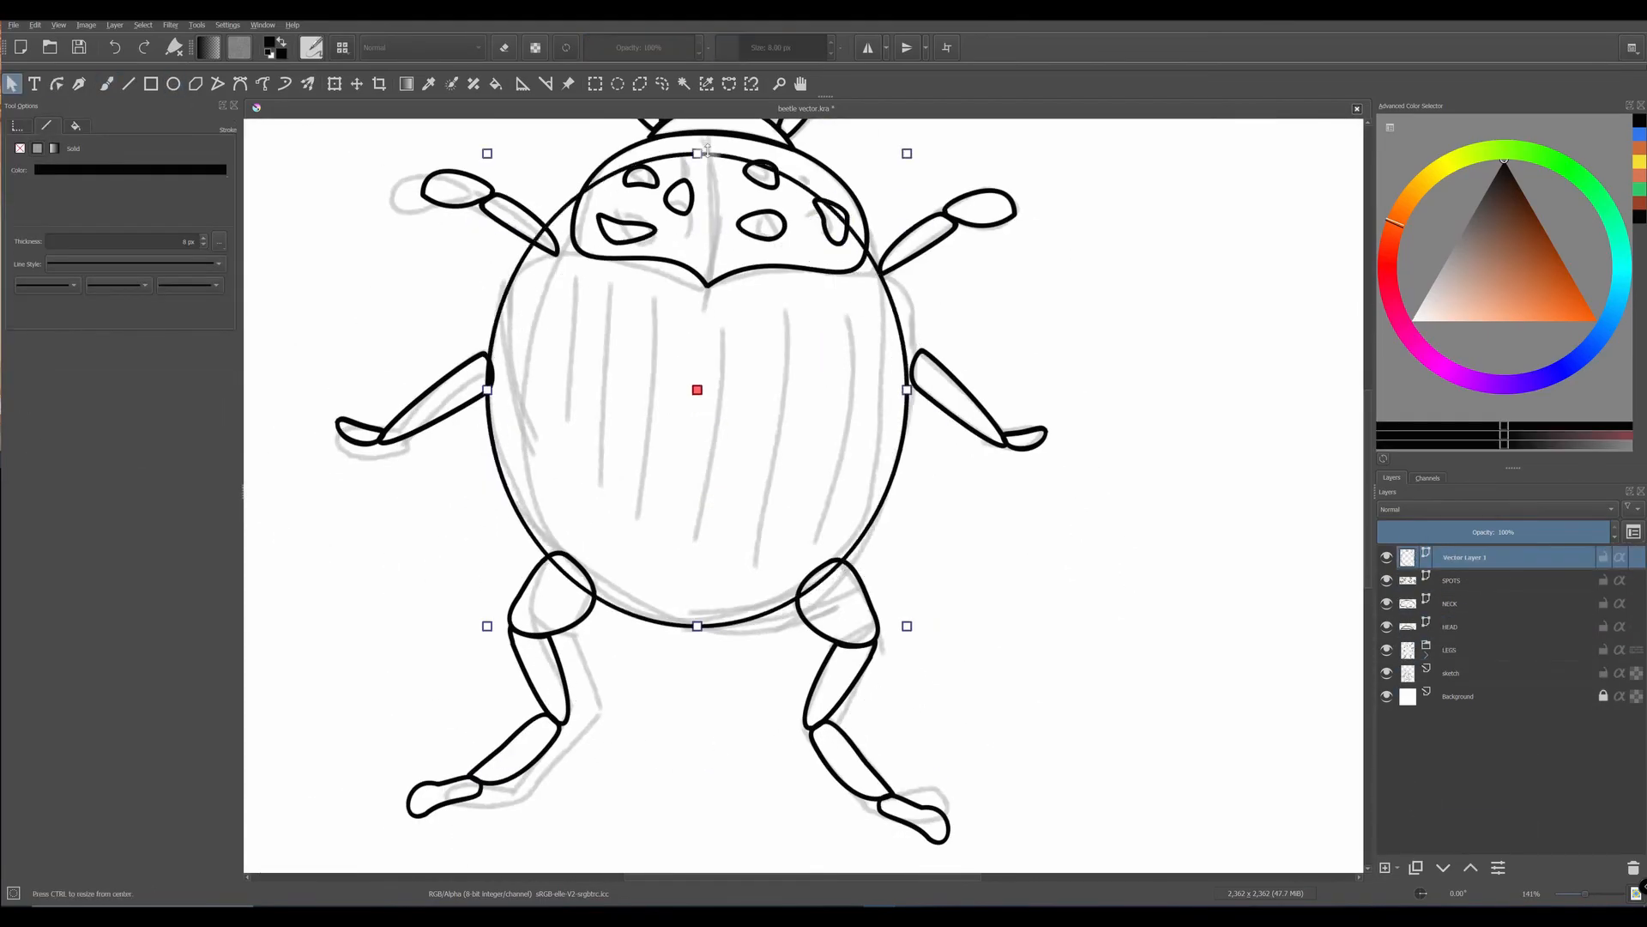
- Reshape the body ellipse with Edit Shapes, pulling its top node down into a notch under the neck and rounding the shoulders
click(56, 83)
click(52, 230)
drag(486, 387, 511, 381)
drag(696, 151, 776, 129)
drag(886, 132, 813, 205)
drag(776, 129, 707, 283)
drag(593, 279, 552, 226)
drag(745, 358, 846, 271)
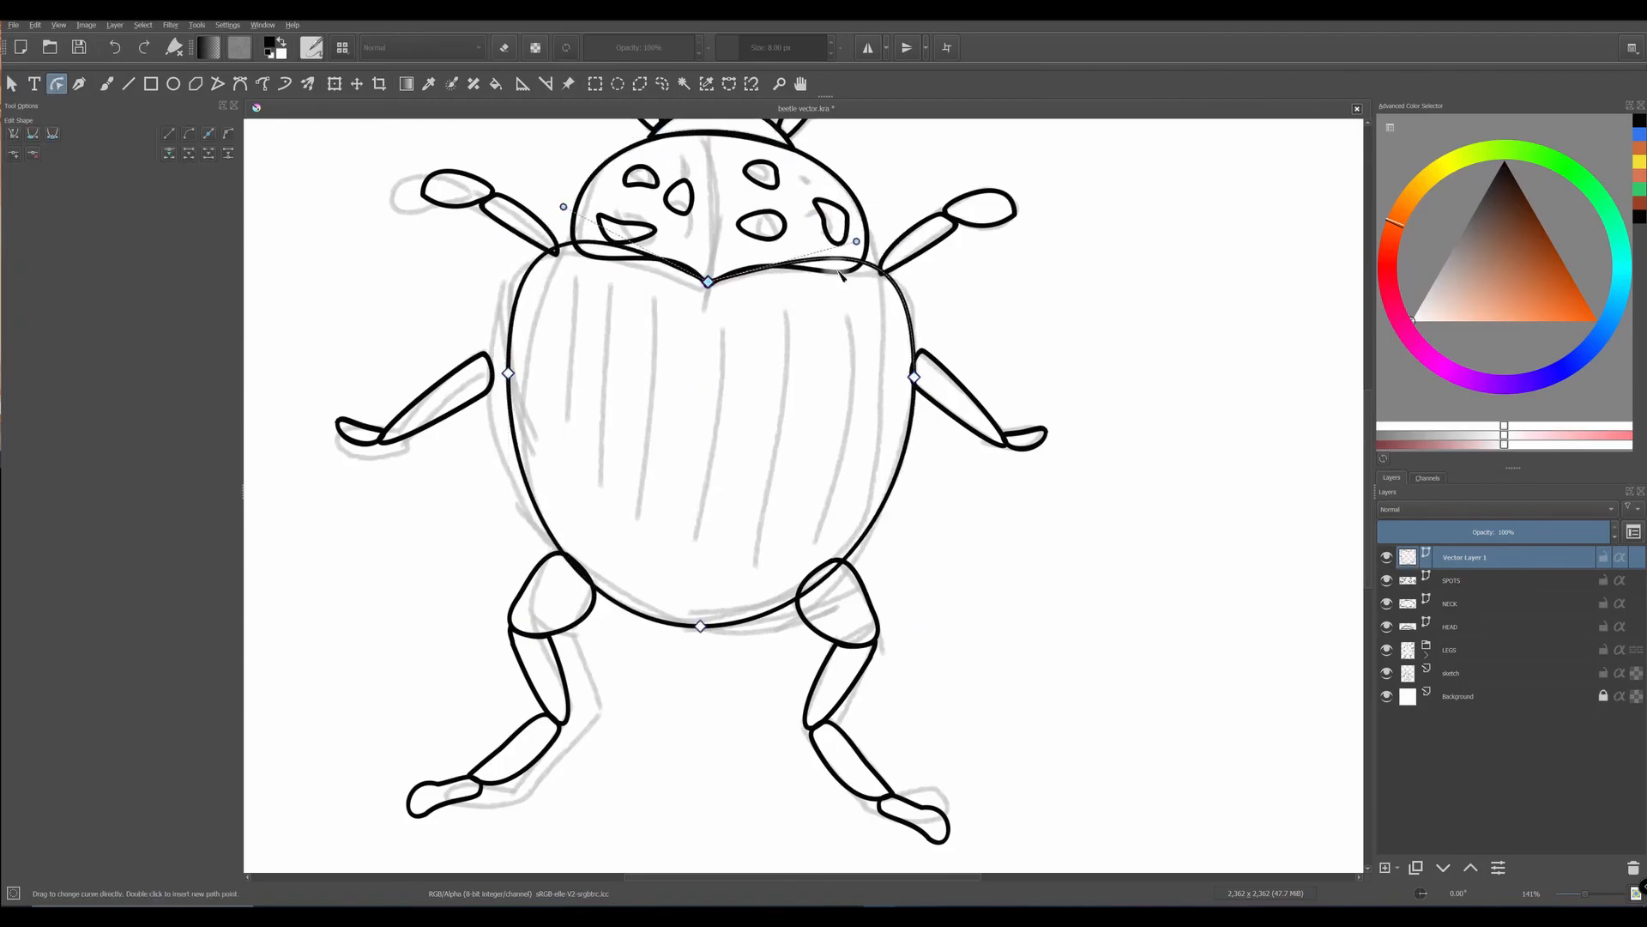
- Refine the body's upper curve, hide the sketch layer and move the top notch node slightly up behind the neck's point
click(508, 373)
drag(508, 243, 508, 236)
click(1451, 583)
click(1386, 673)
click(1464, 557)
drag(707, 282, 714, 271)
- Rename the body shape's layer as BODY and narrow the body slightly from both sides
double_click(1450, 554)
text(BODY)
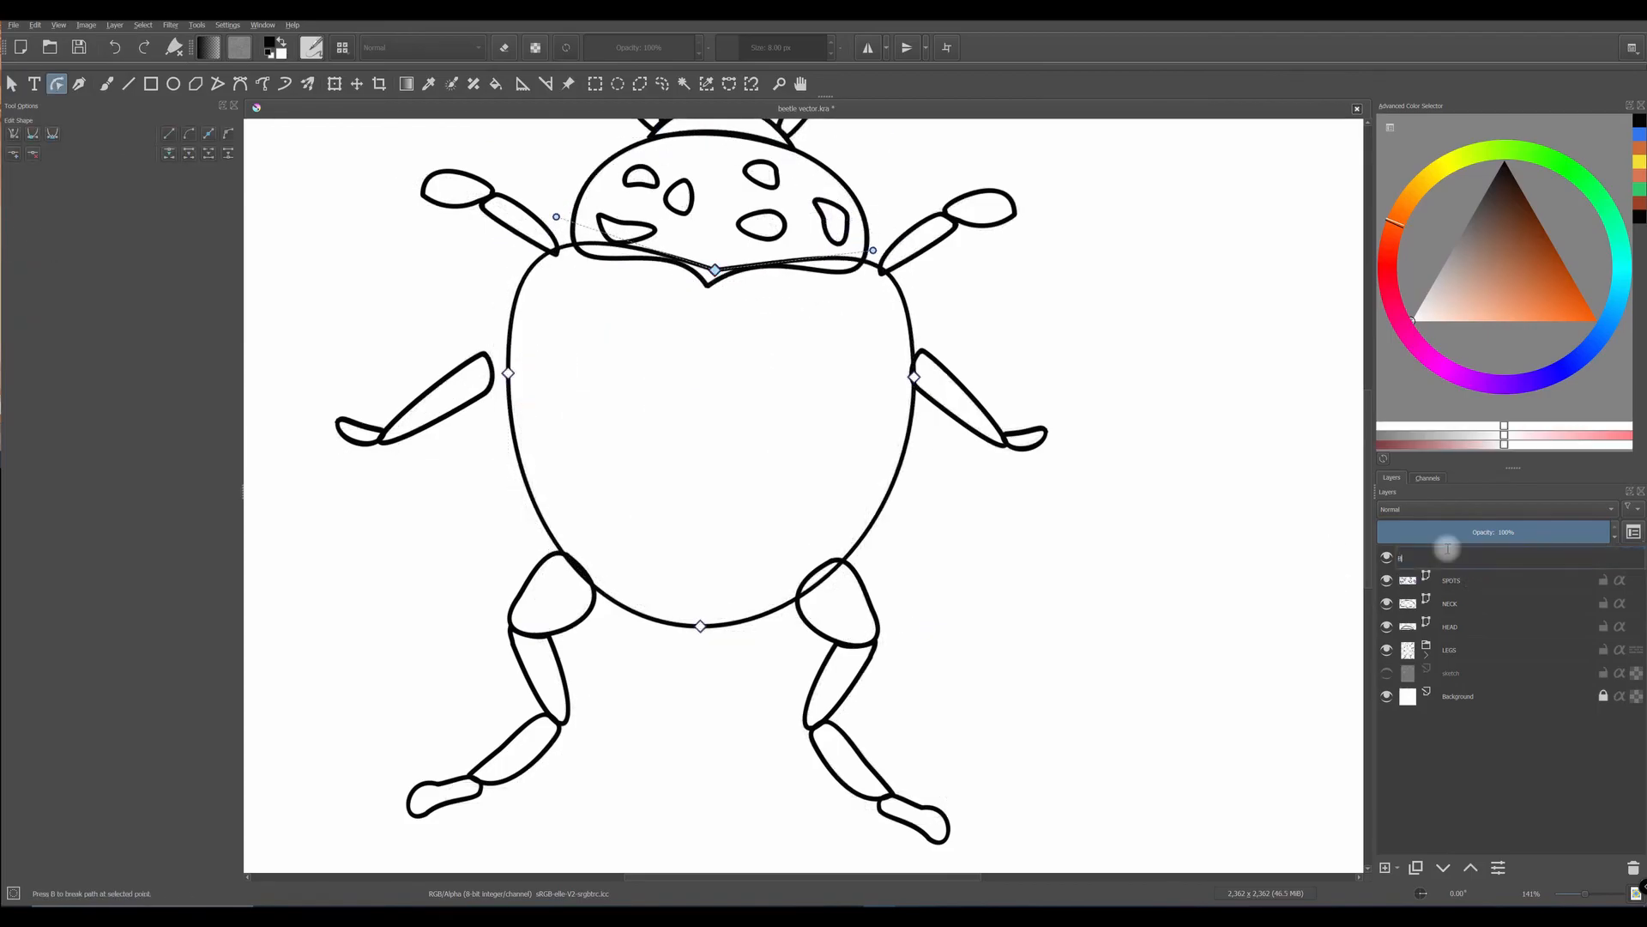
click(11, 83)
drag(914, 435, 899, 435)
drag(508, 435, 513, 435)
- Expand the LEGS group and move the UPPER LEG LEFT layer inward to meet the body
click(1425, 655)
scroll(1482, 787, down, 1)
click(1480, 757)
click(357, 83)
click(1488, 725)
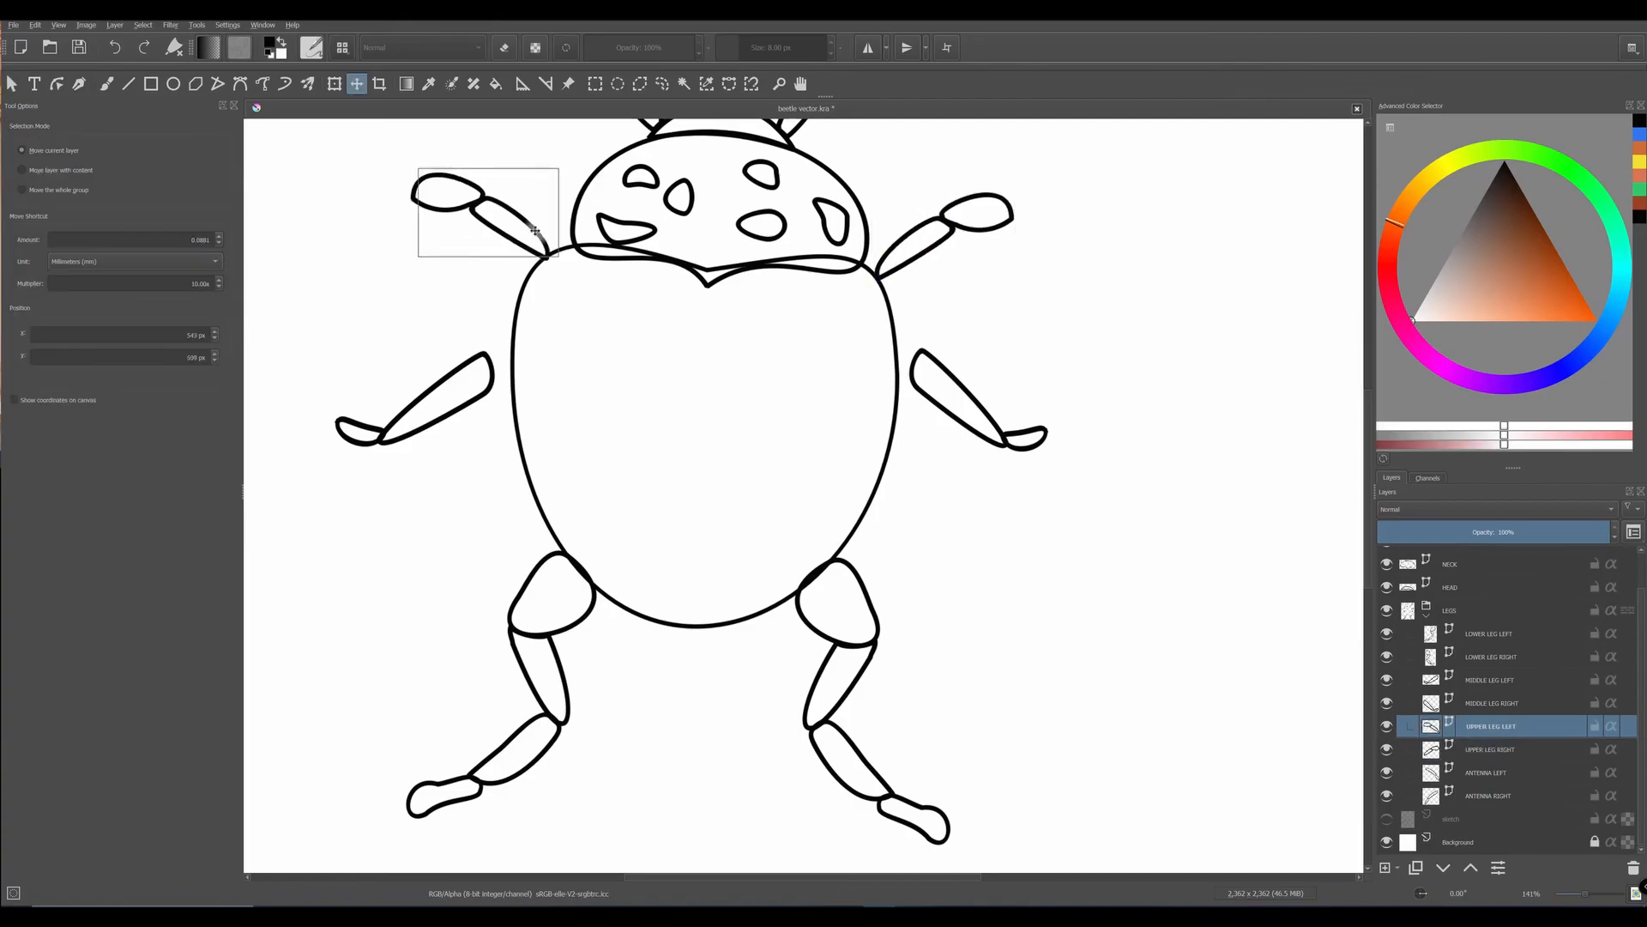
drag(506, 213, 522, 203)
- Reposition the upper right, both middle and both lower leg layers so the legs meet the body outline
click(1489, 749)
click(1490, 702)
click(1490, 680)
drag(463, 394, 492, 389)
click(1488, 726)
click(1491, 656)
click(1489, 633)
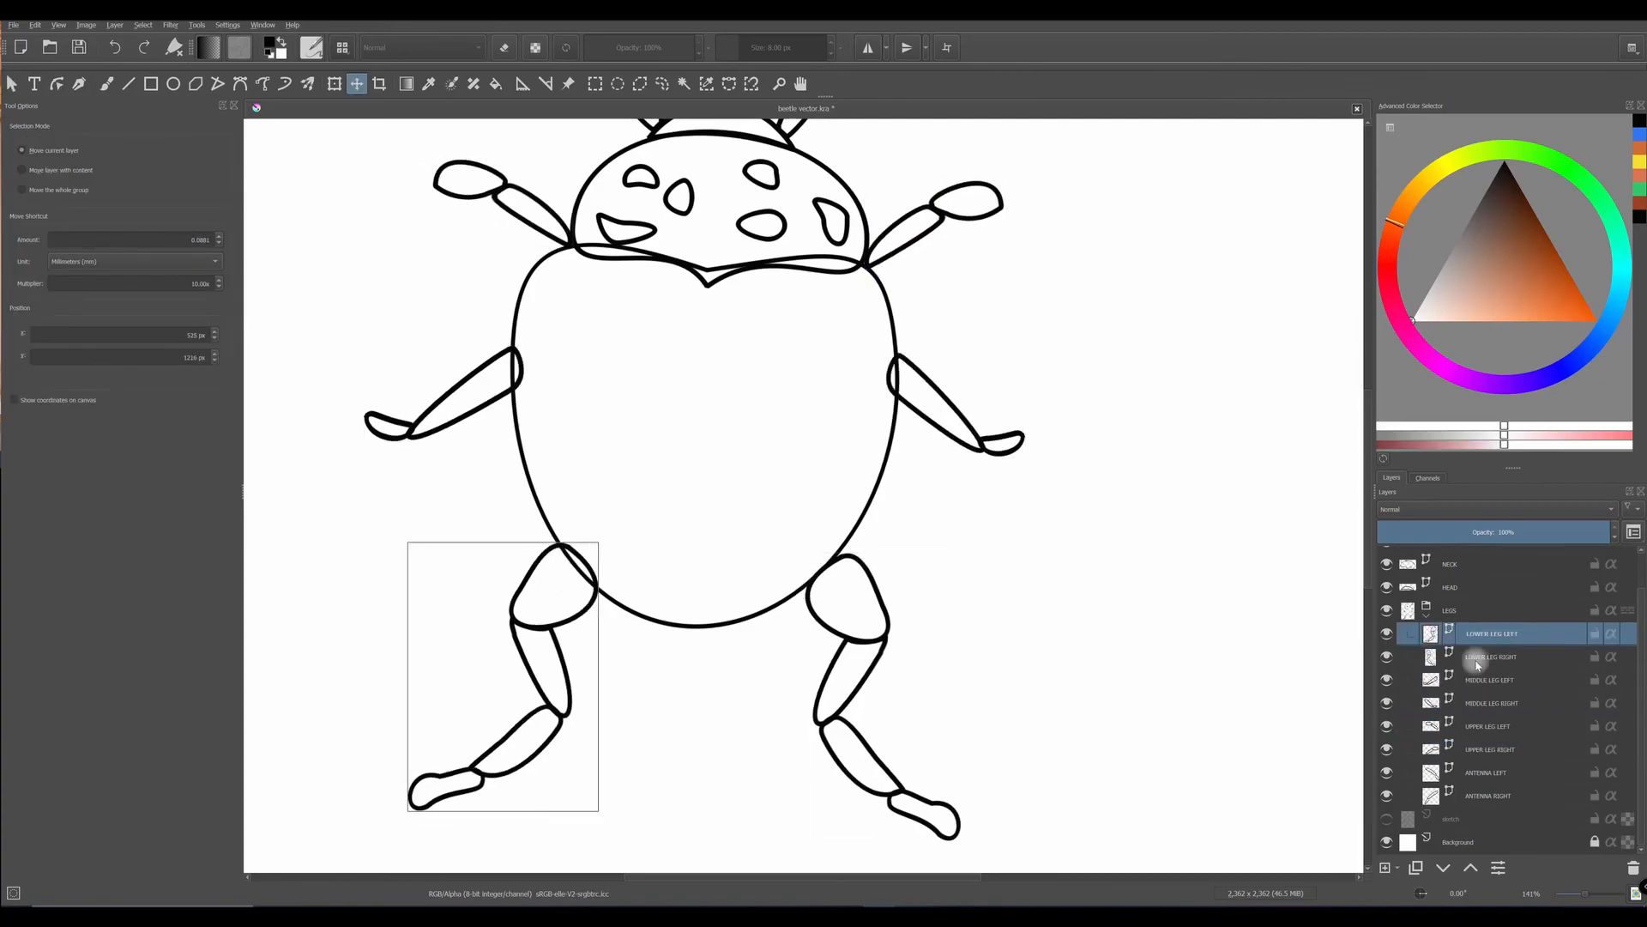
click(1474, 659)
- Collapse the LEGS group and add a new vector layer named STRIPES above BODY
click(1426, 615)
scroll(847, 518, down, 2)
click(1397, 867)
double_click(1461, 556)
text(STRIPES)
- Draw five lengthwise stripes down the beetle's body with the Bezier Curve tool, curving the outer ones along the body
click(240, 83)
click(671, 403)
drag(686, 607, 754, 713)
key(Return)
click(713, 407)
key(Return)
click(757, 426)
drag(820, 615, 757, 734)
key(Return)
- Bow the leftmost body stripe further outward with Edit Shapes, keeping the STRIPES layer active
click(57, 84)
click(670, 405)
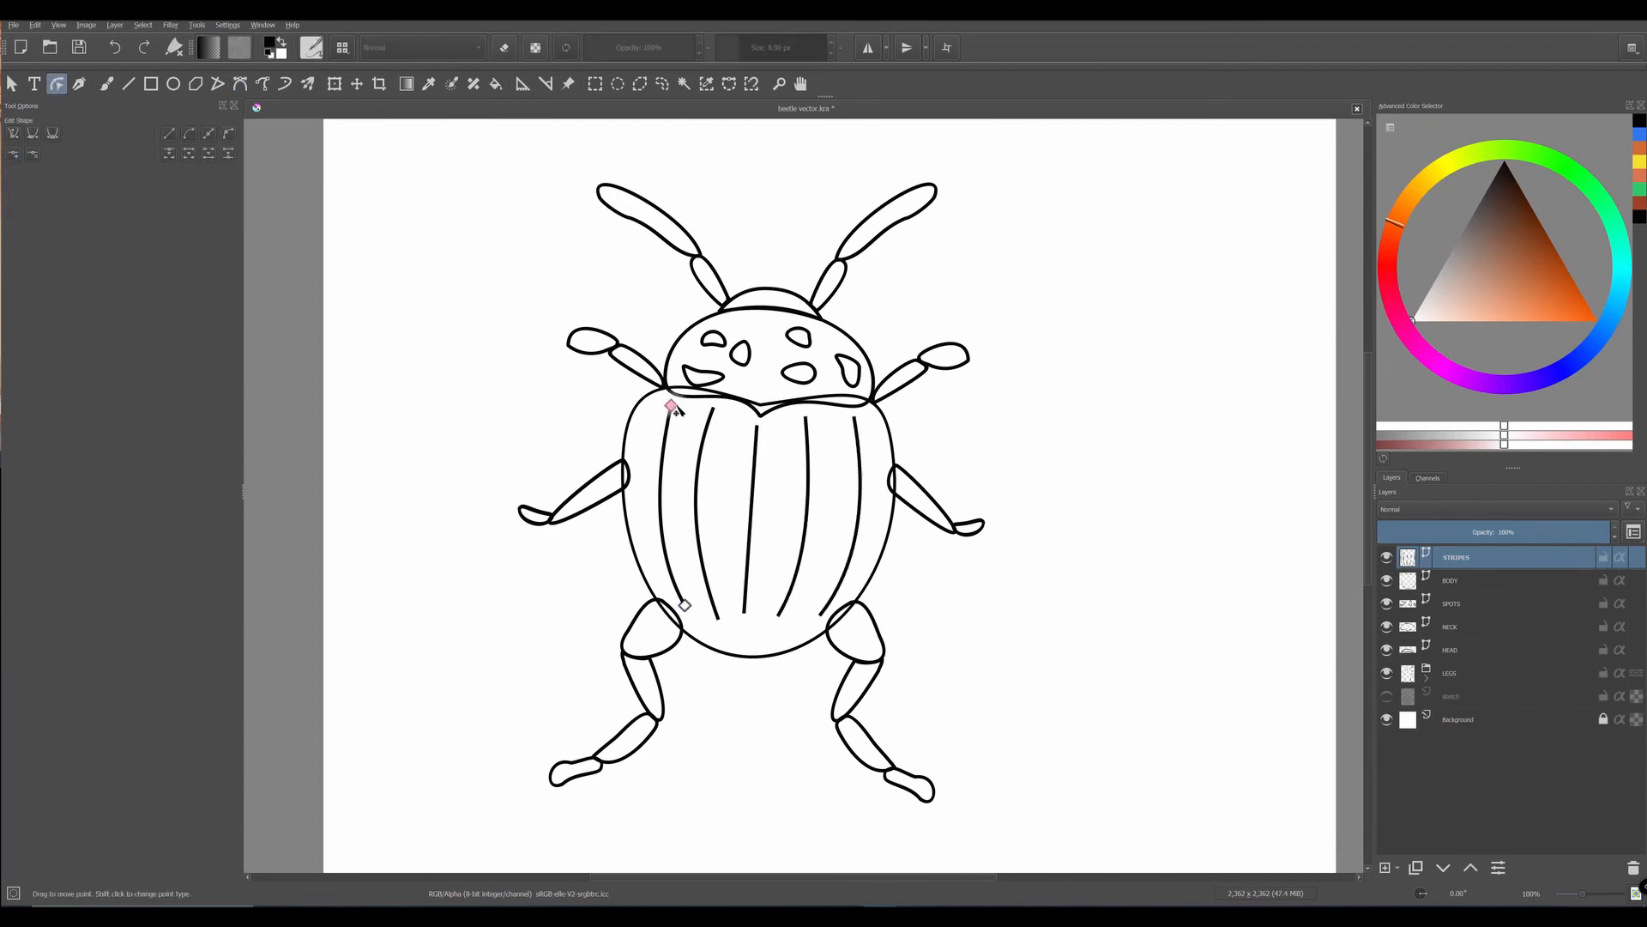
drag(648, 493, 637, 478)
click(1463, 582)
click(1463, 560)
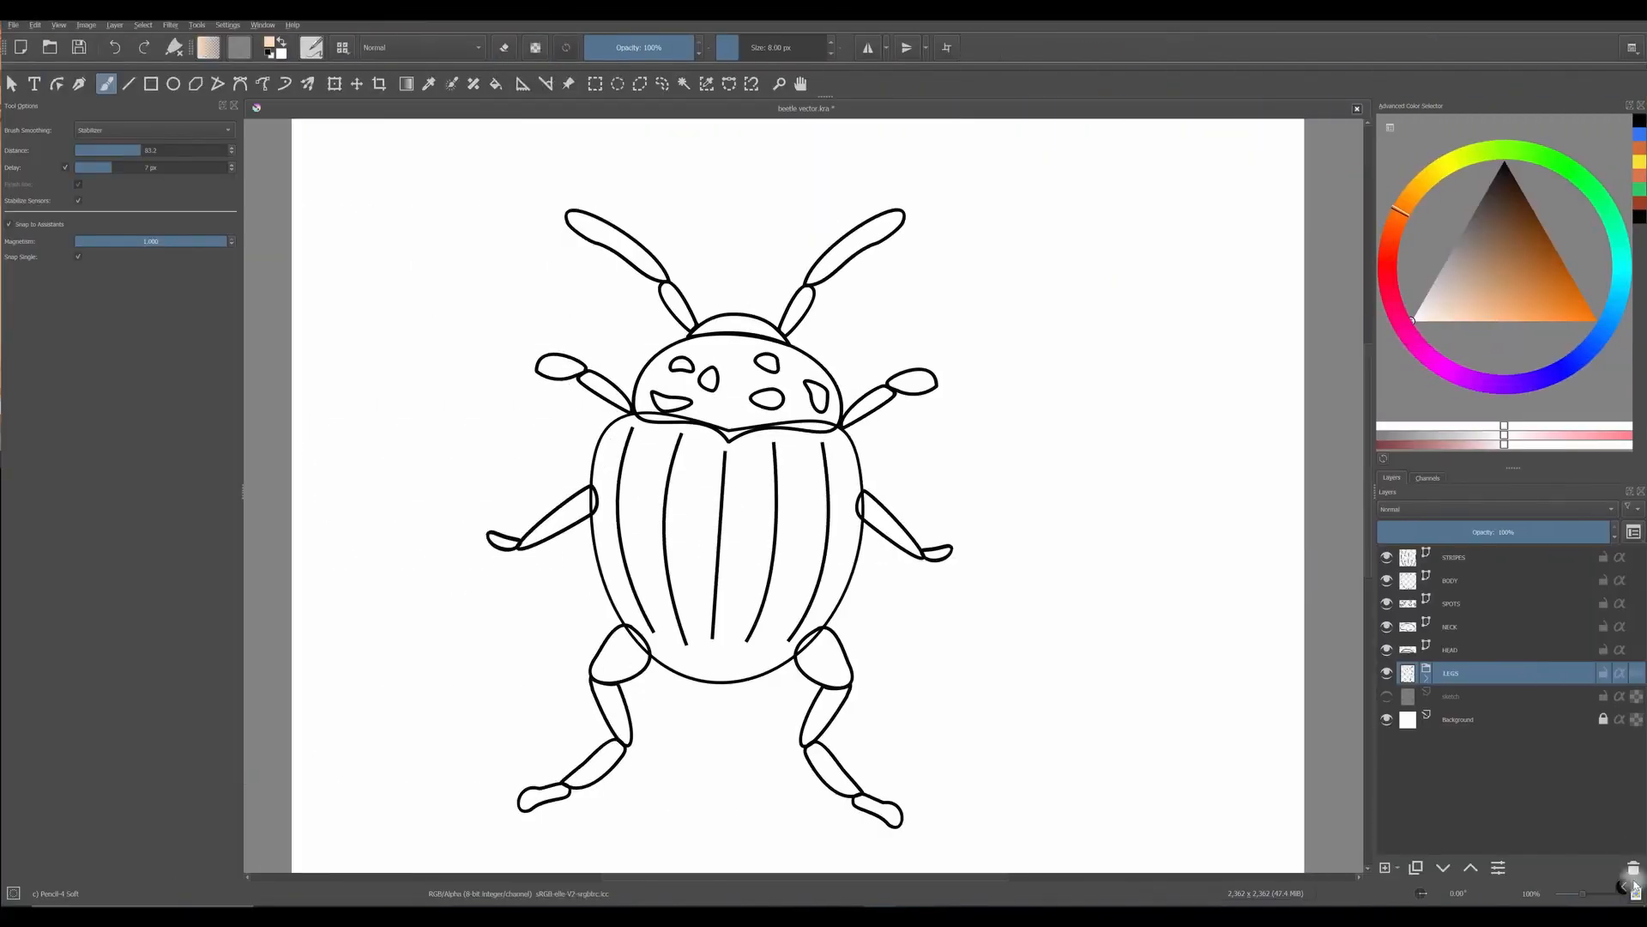
- Expand the LEGS group and give both segments on the ANTENNA RIGHT layer a solid light orange fill
click(1426, 677)
scroll(1441, 686, down, 1)
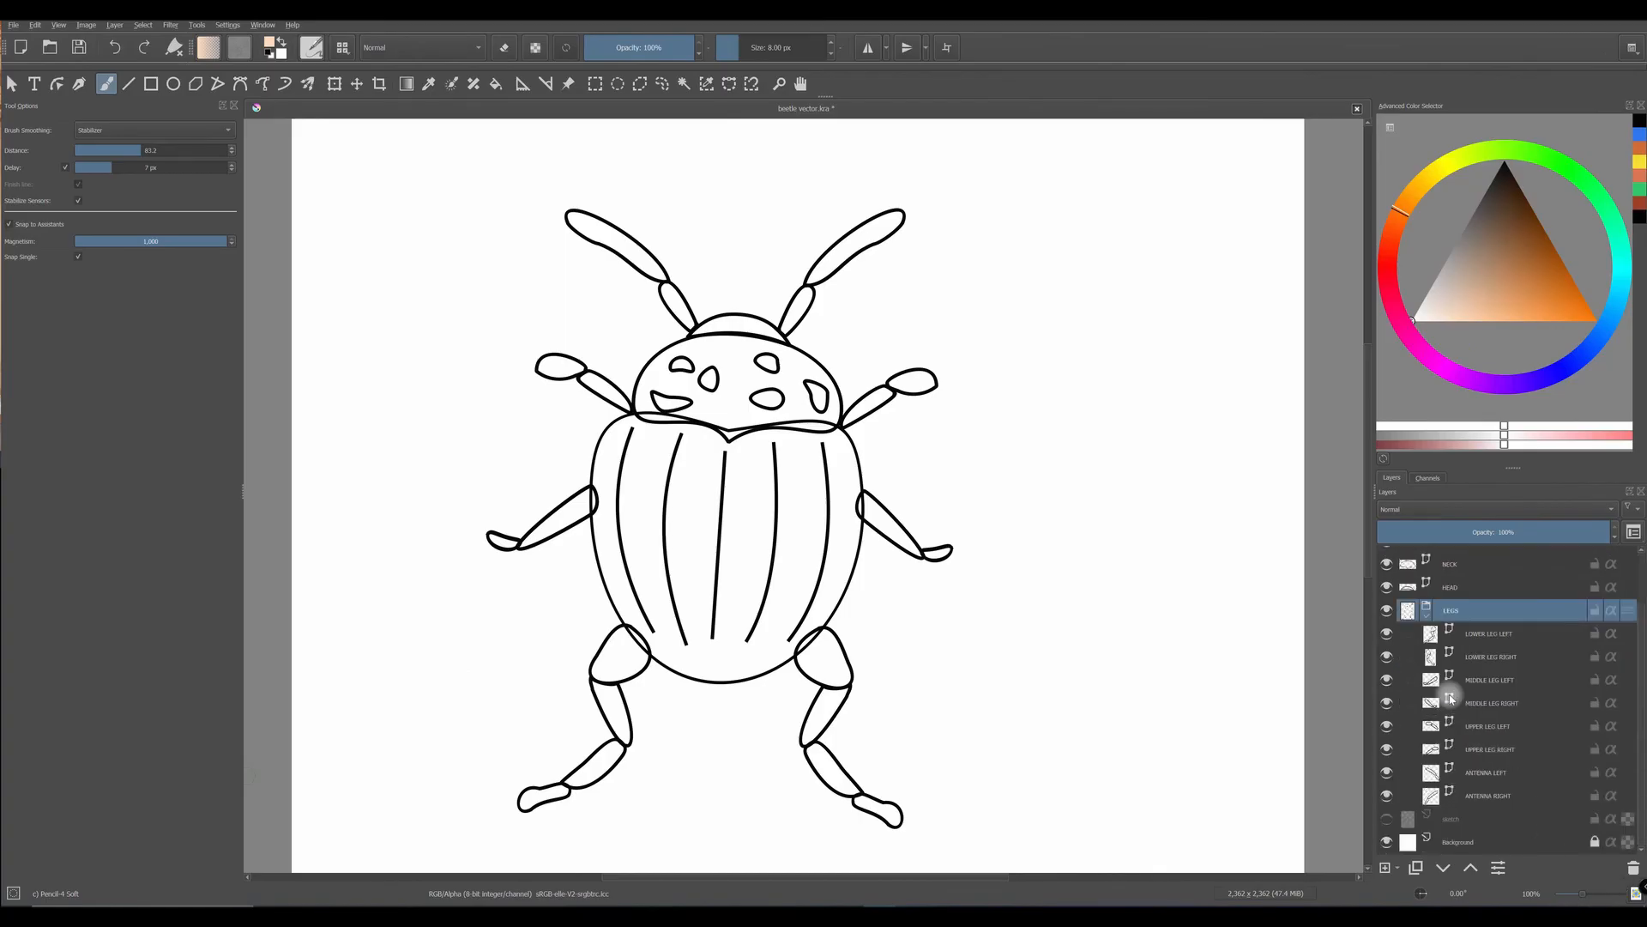
click(1387, 796)
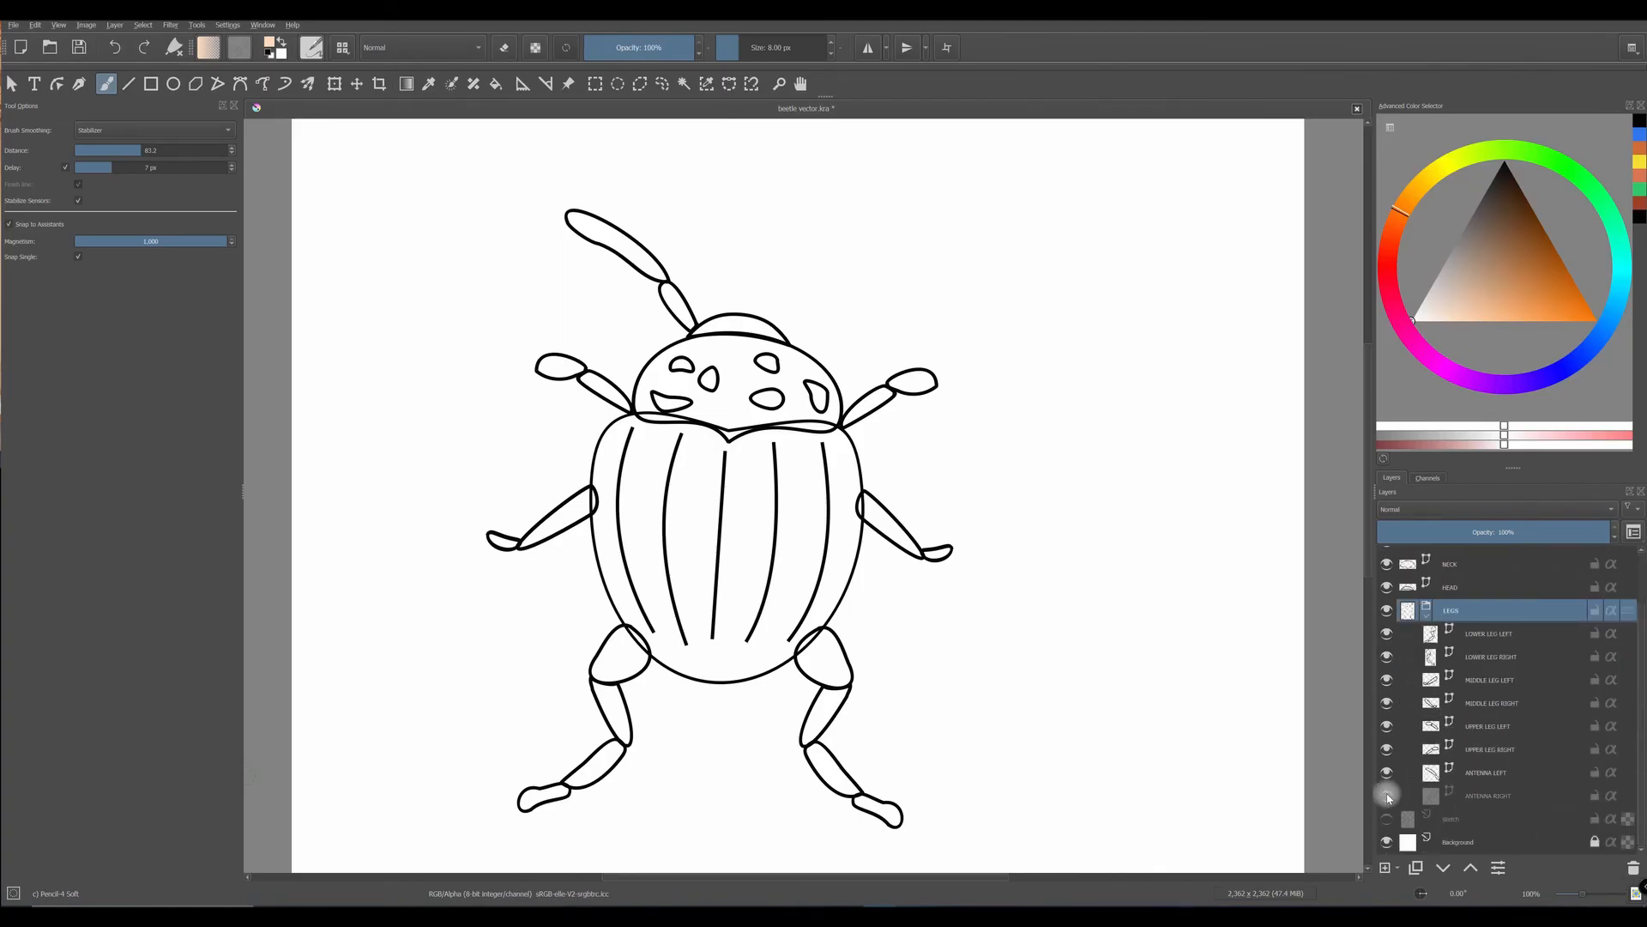
click(1386, 795)
click(1478, 798)
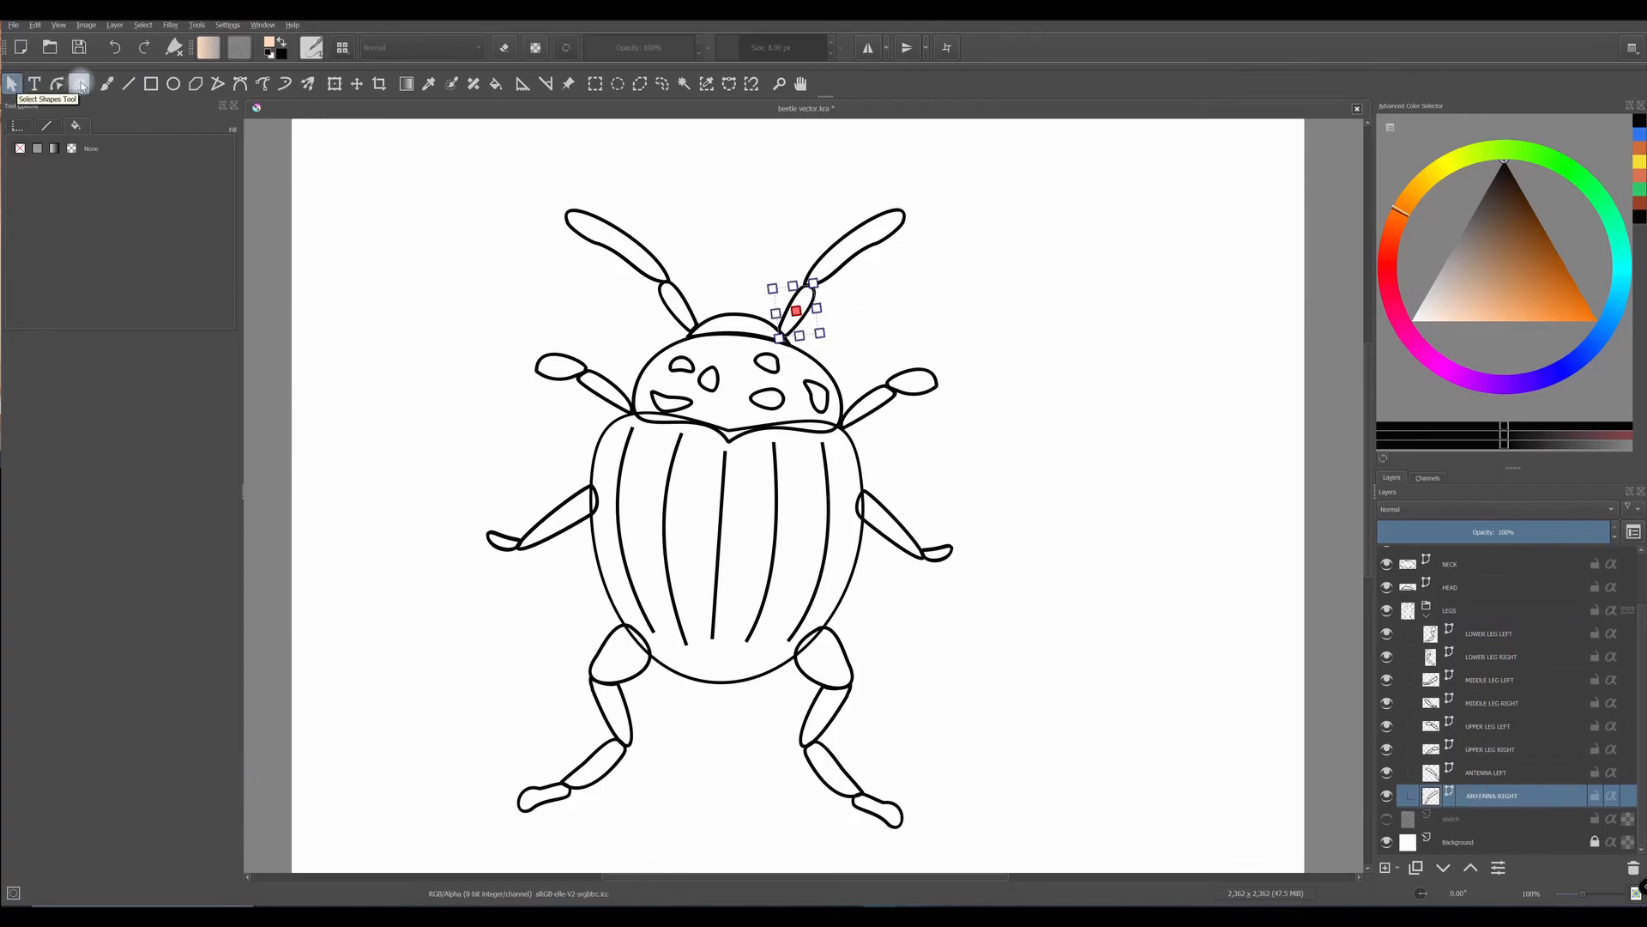
click(74, 128)
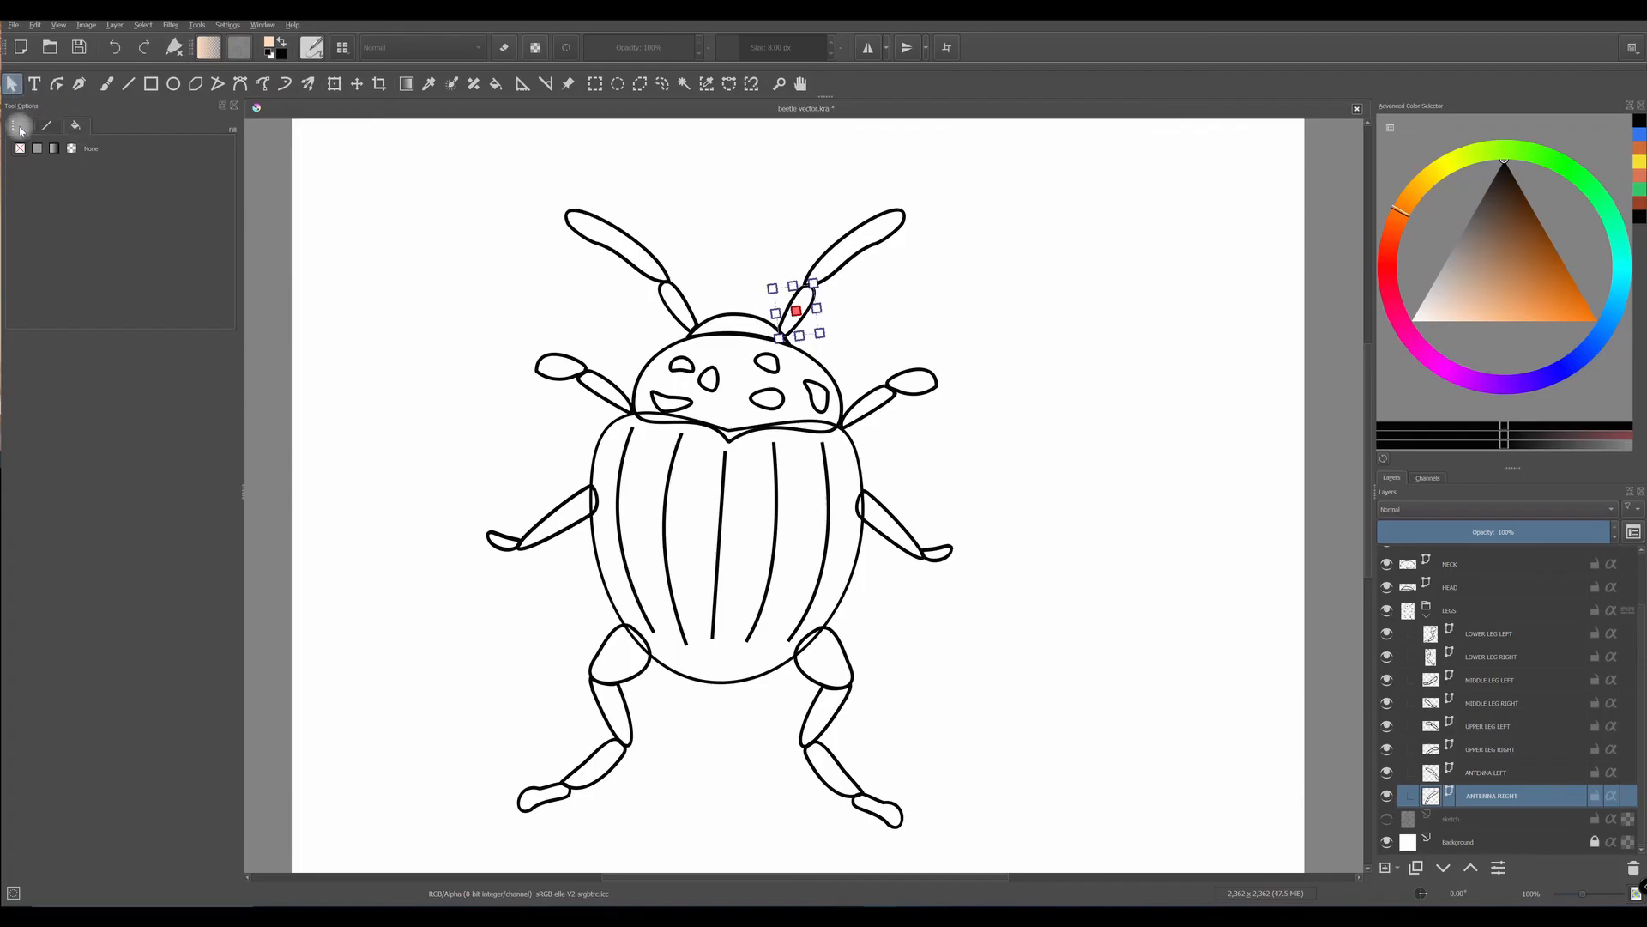
click(46, 125)
click(75, 127)
click(37, 149)
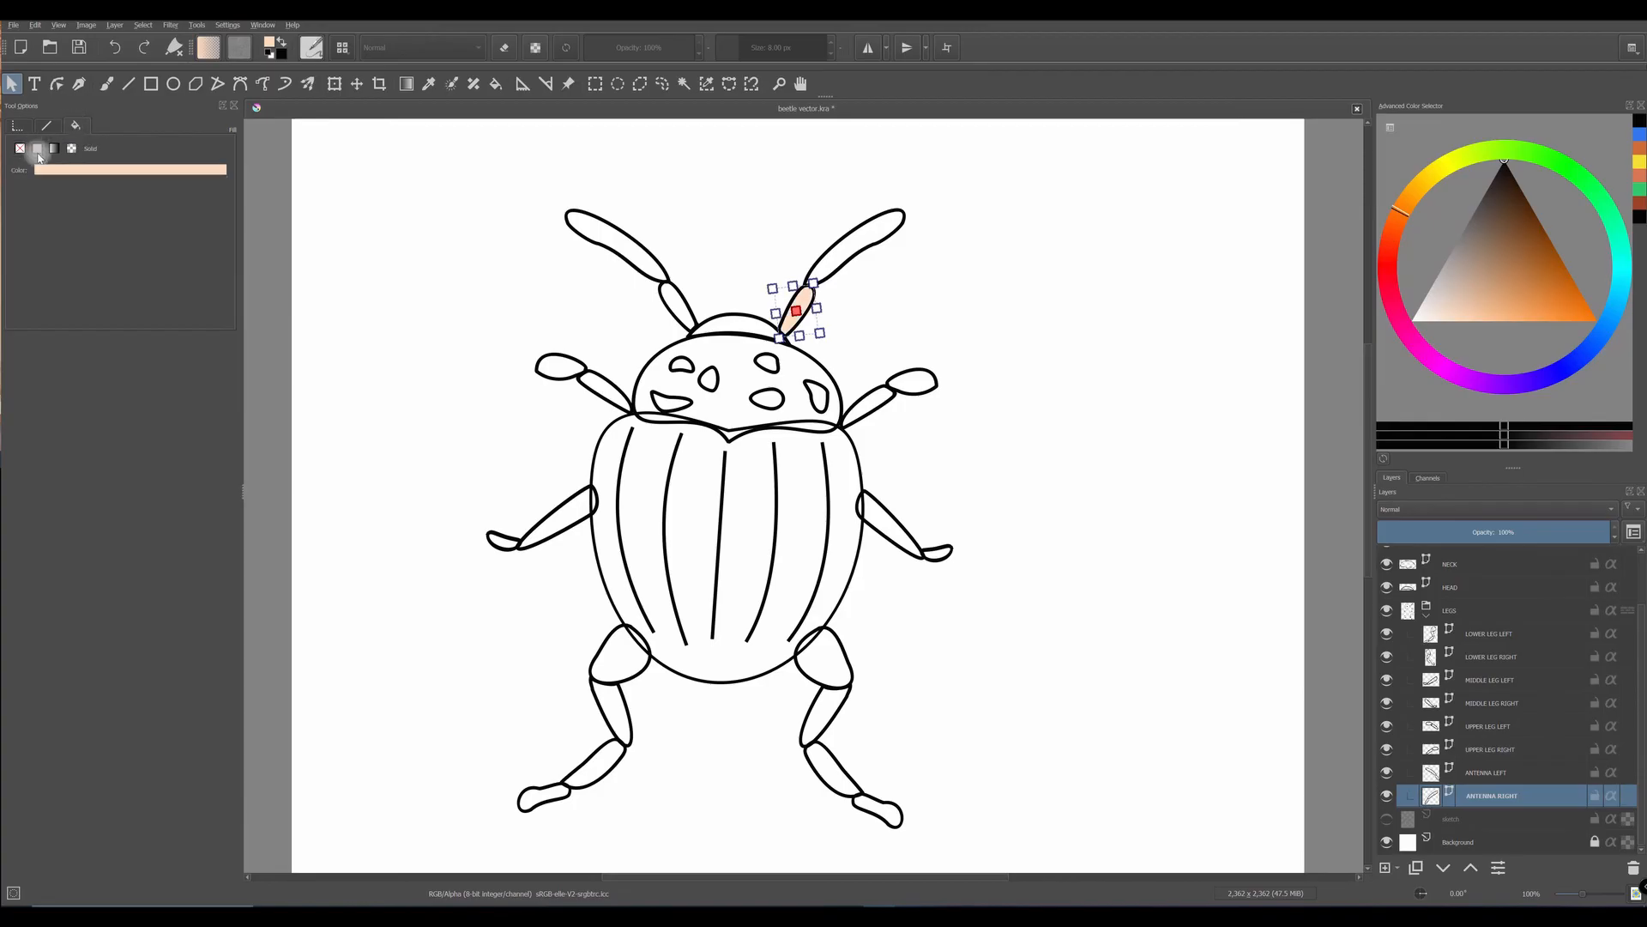
click(95, 170)
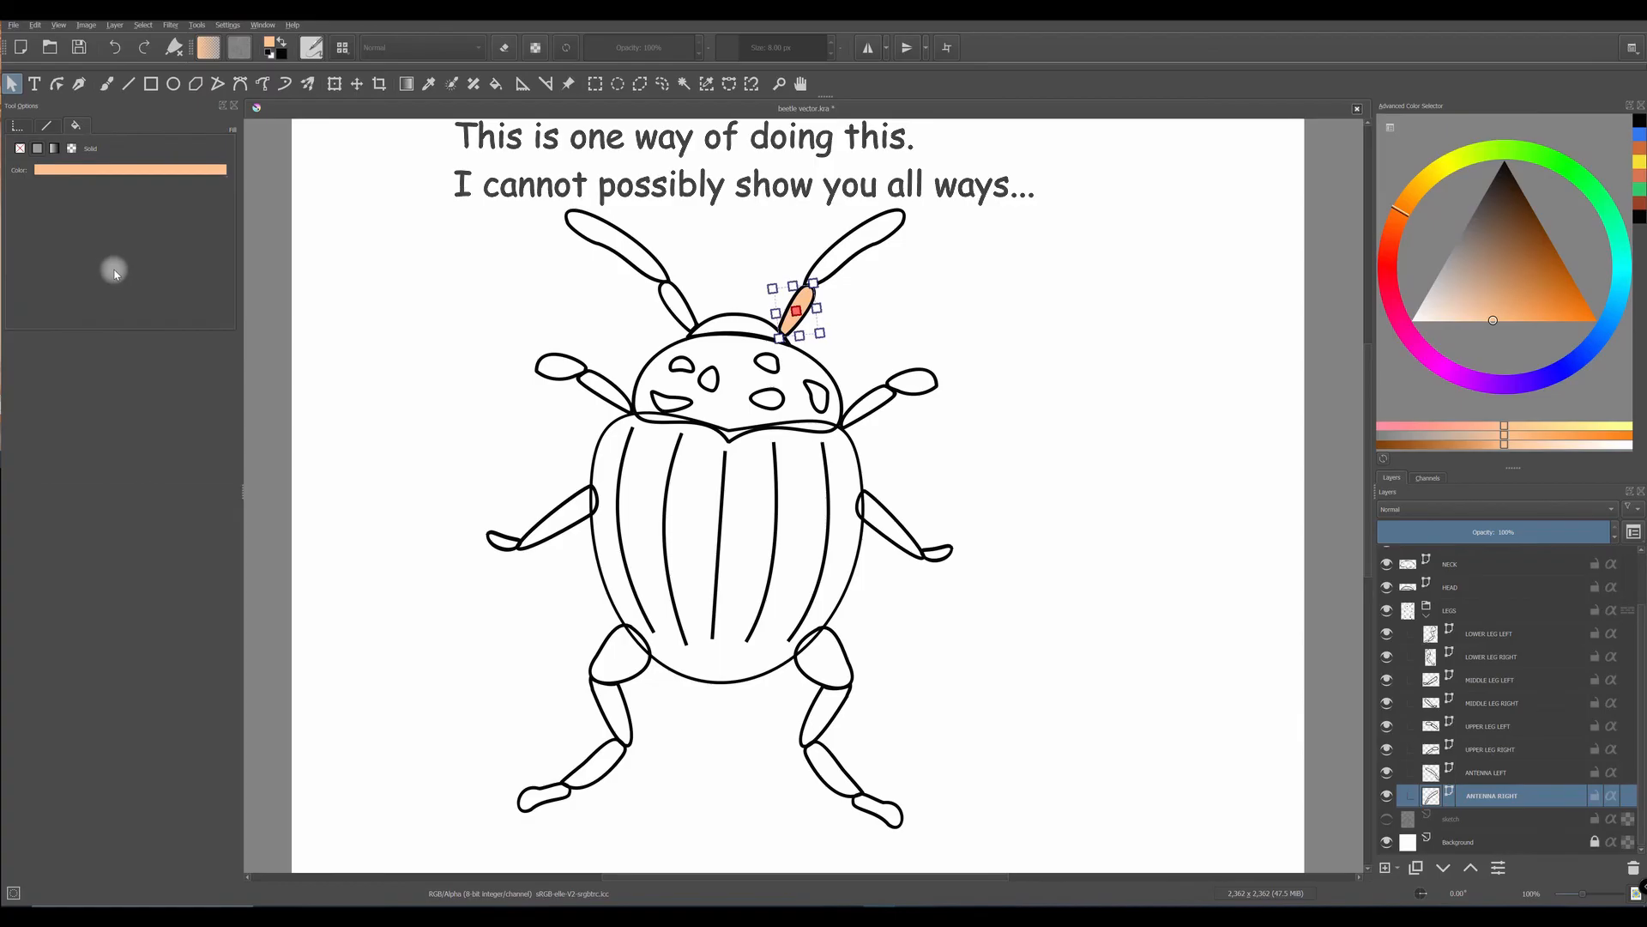
click(844, 257)
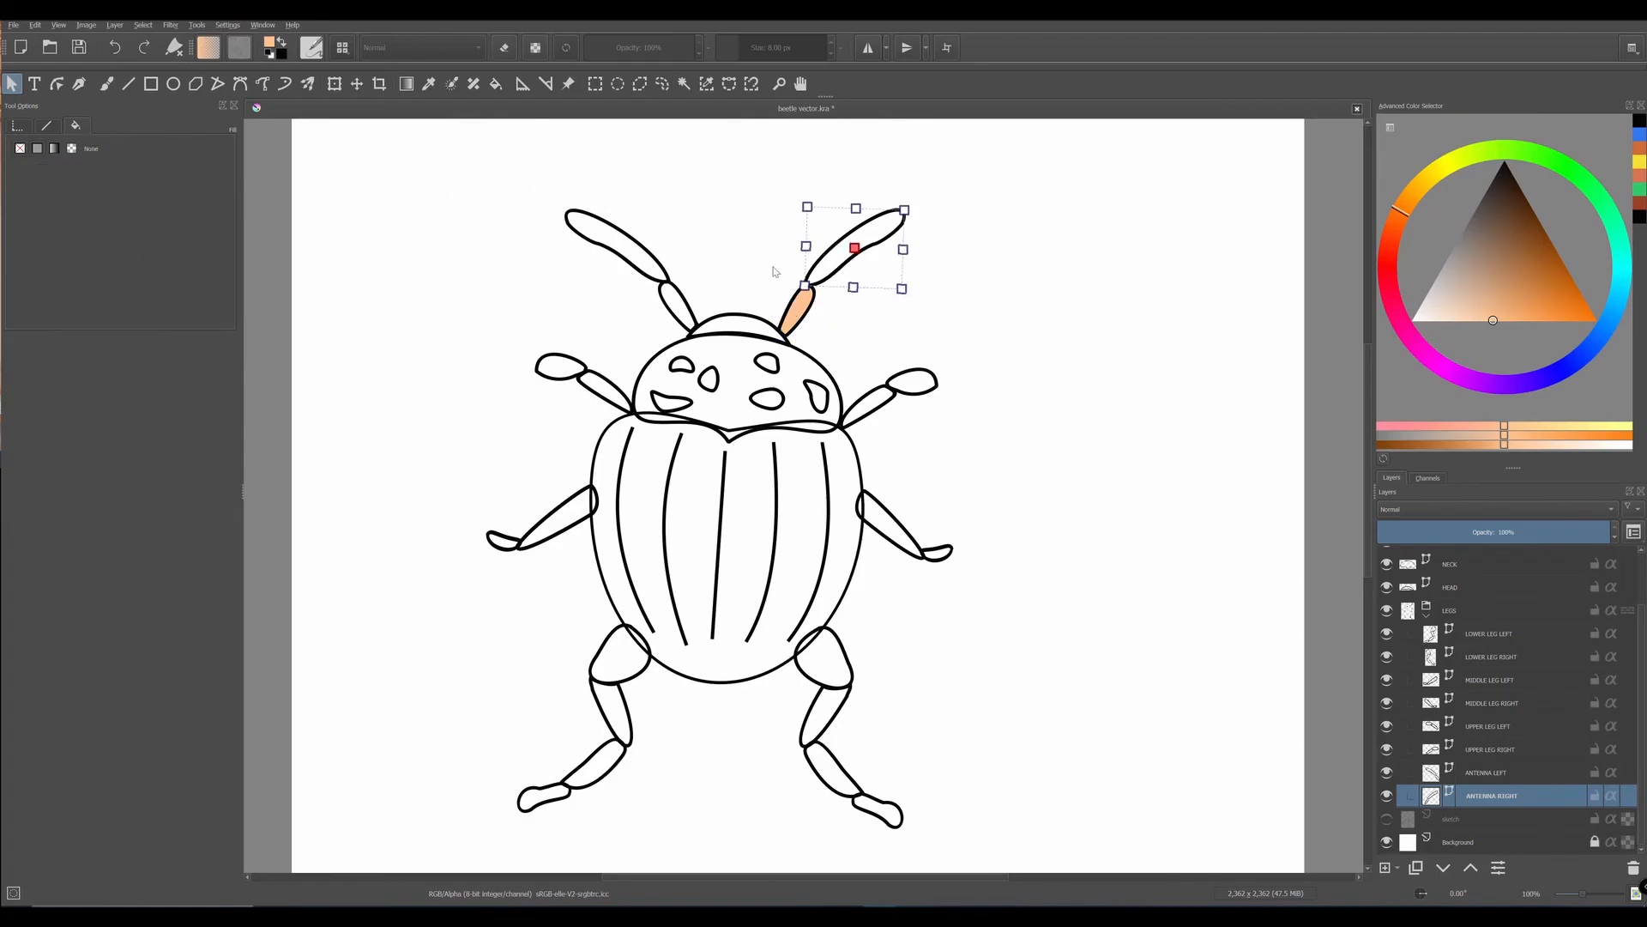
click(43, 153)
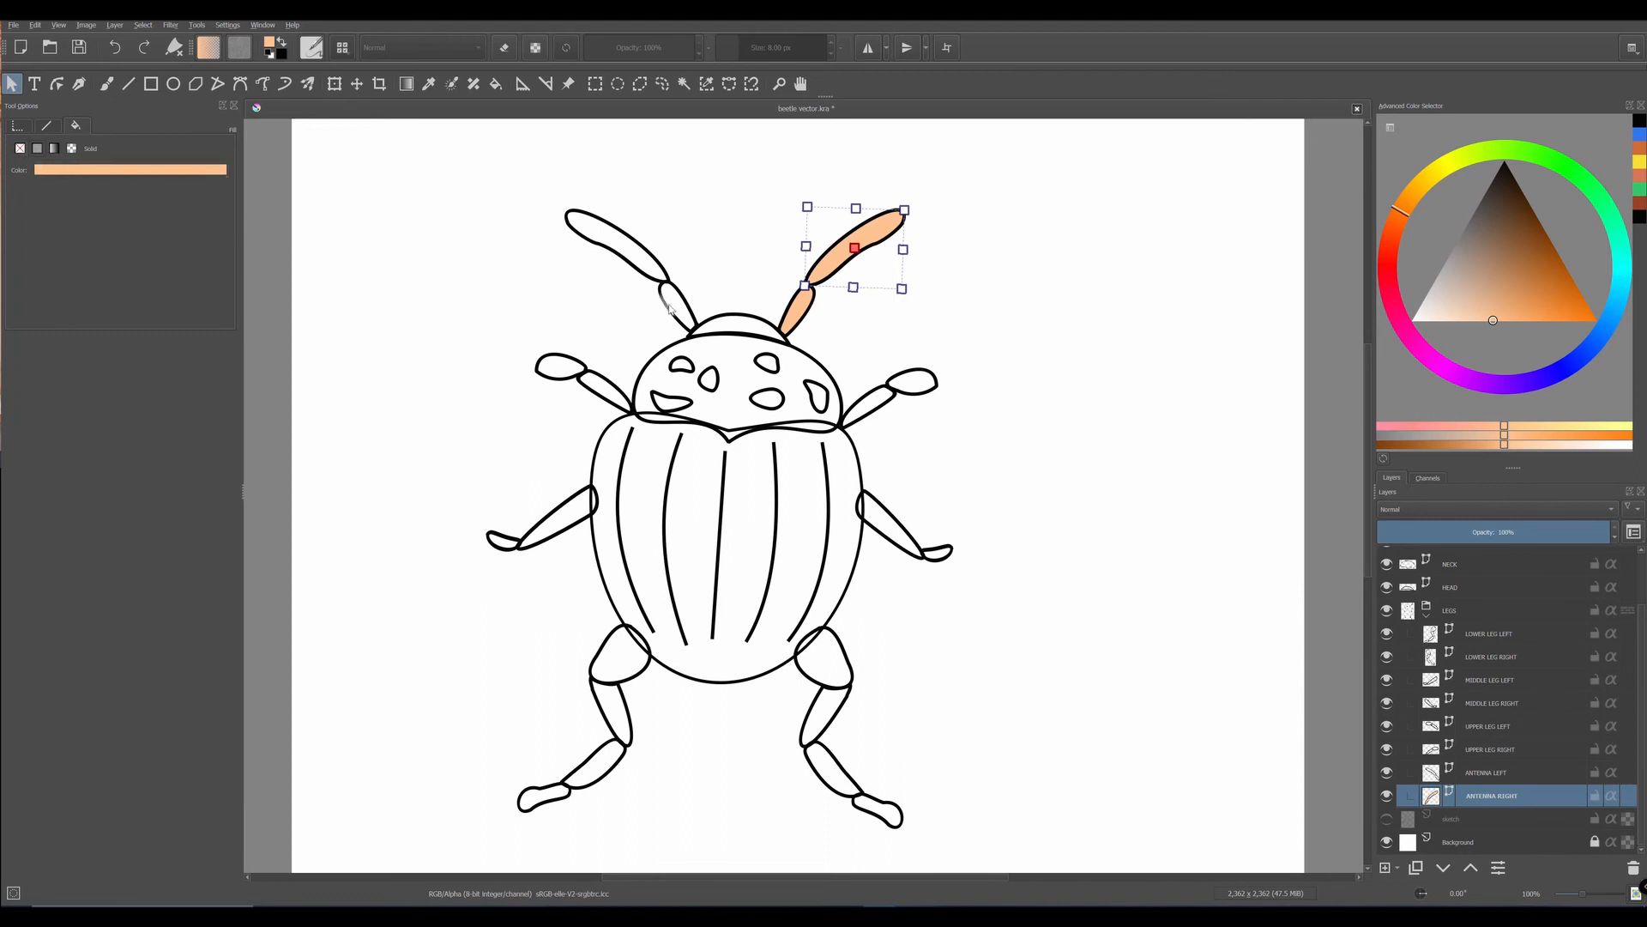
- Give both segments on the ANTENNA LEFT layer the same solid light orange fill
click(1469, 772)
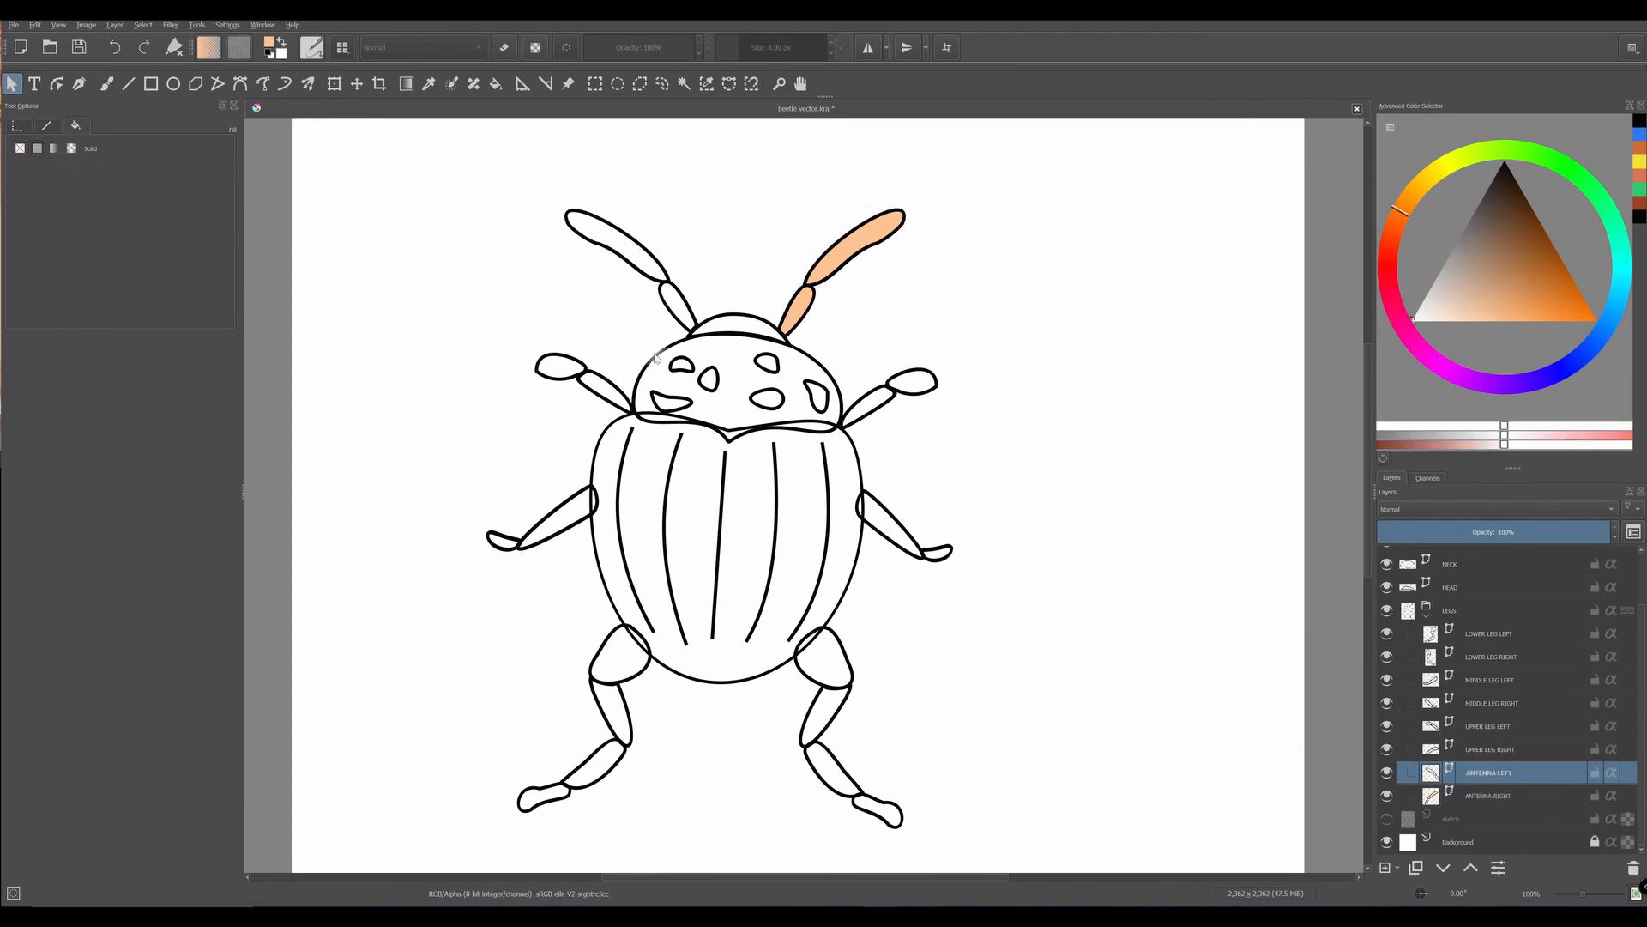
click(683, 320)
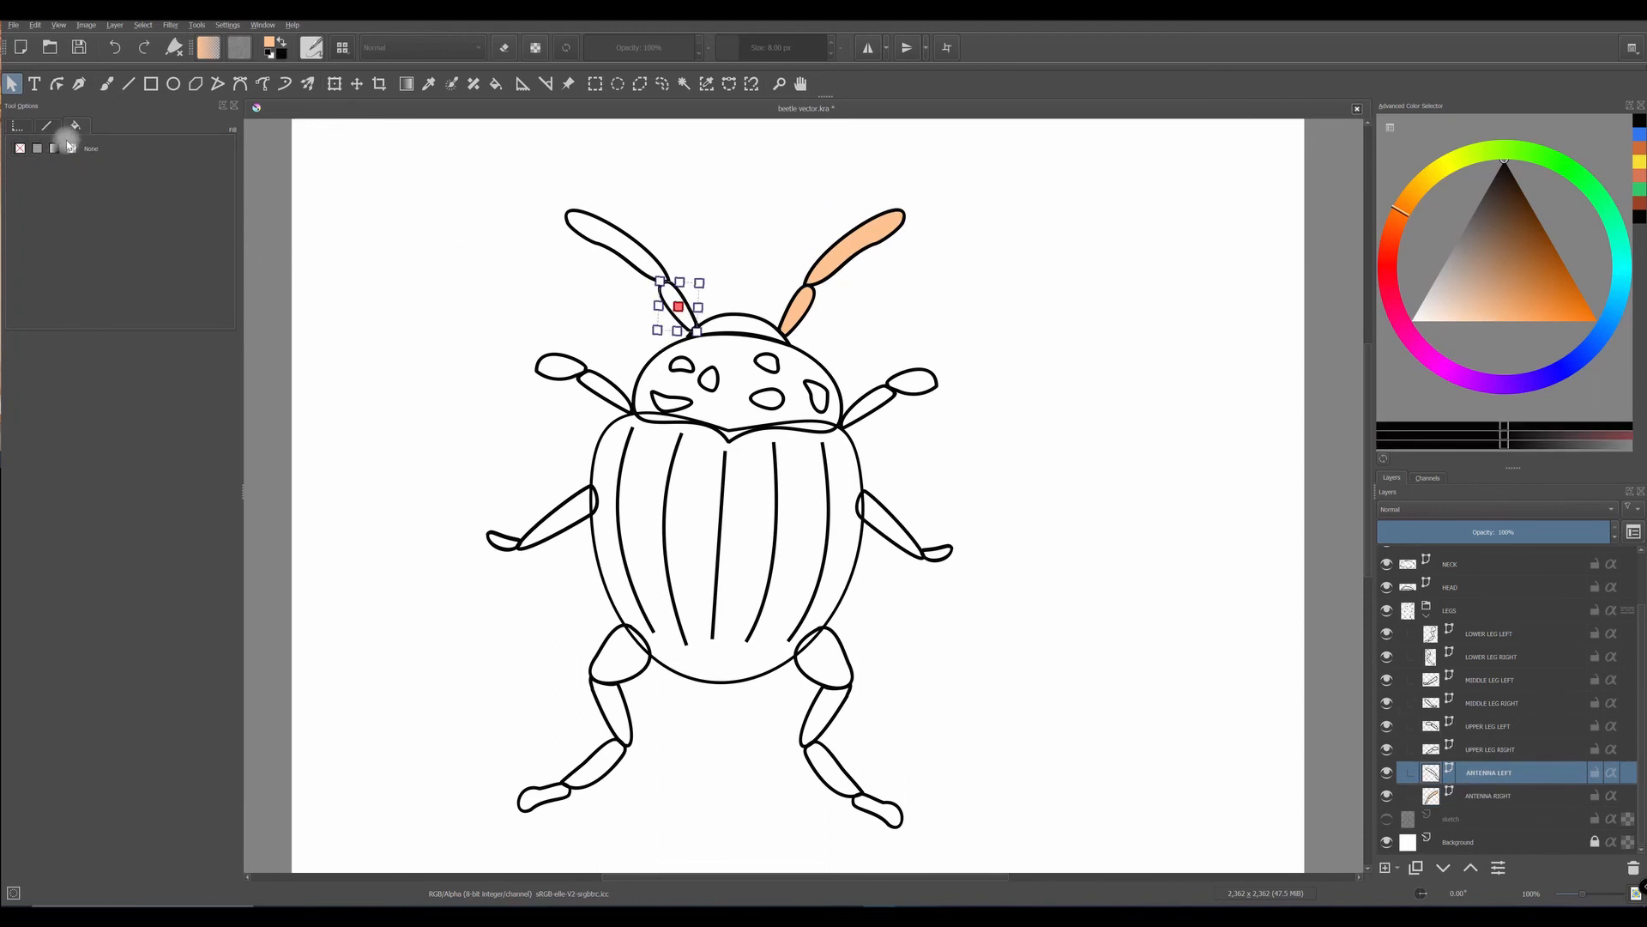
click(37, 150)
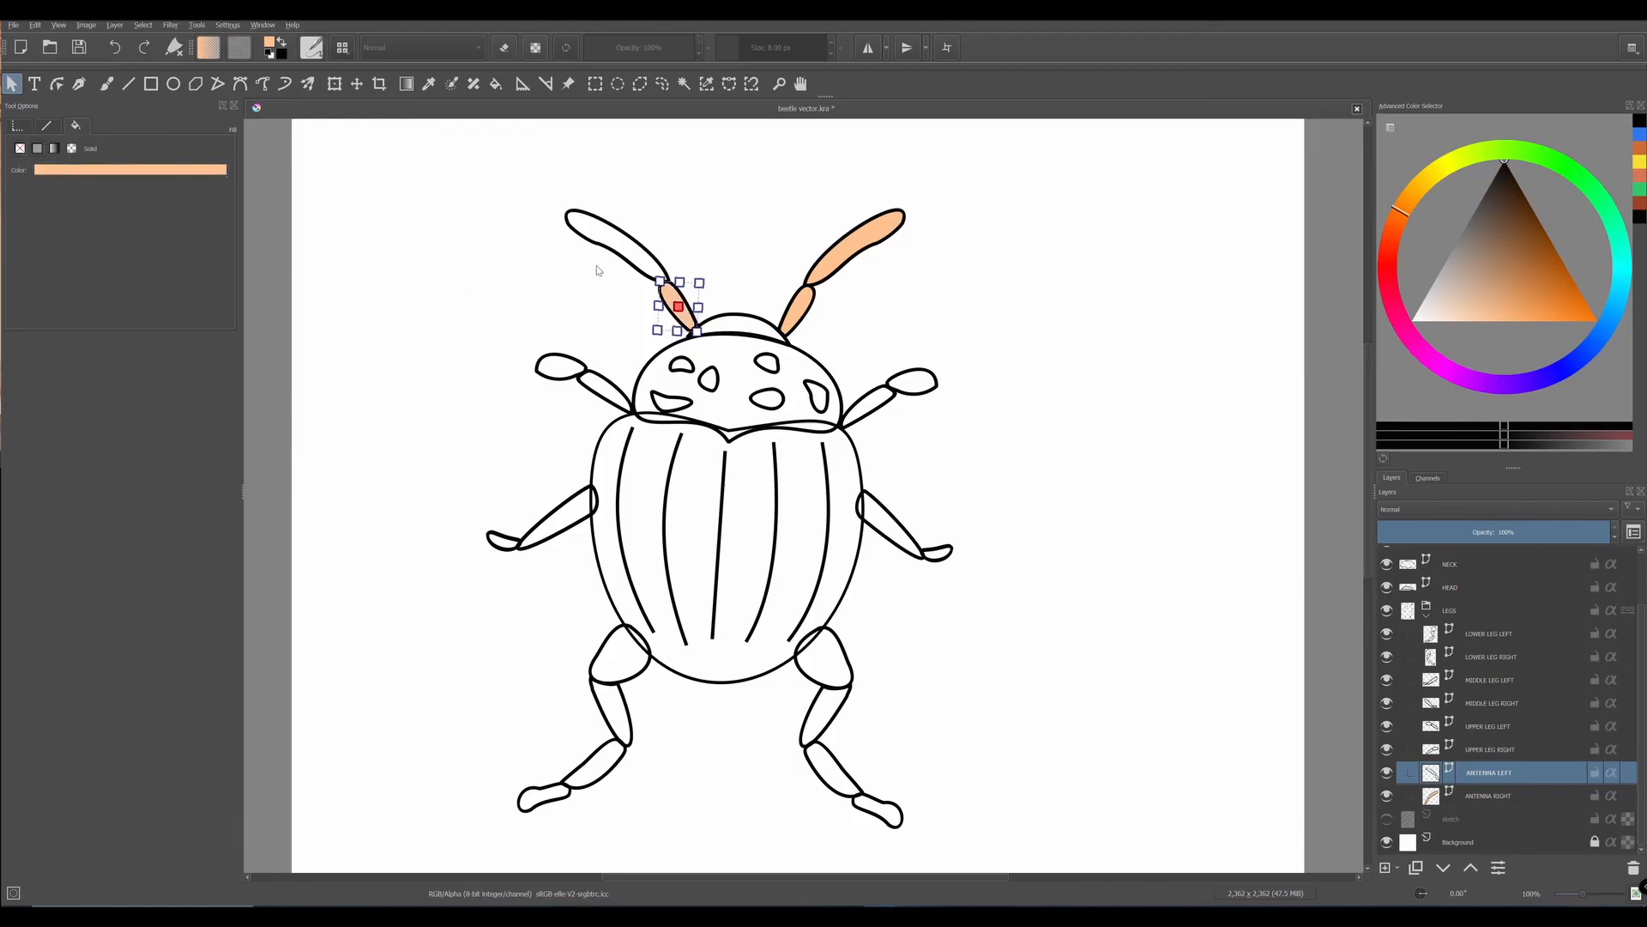
click(629, 254)
click(38, 149)
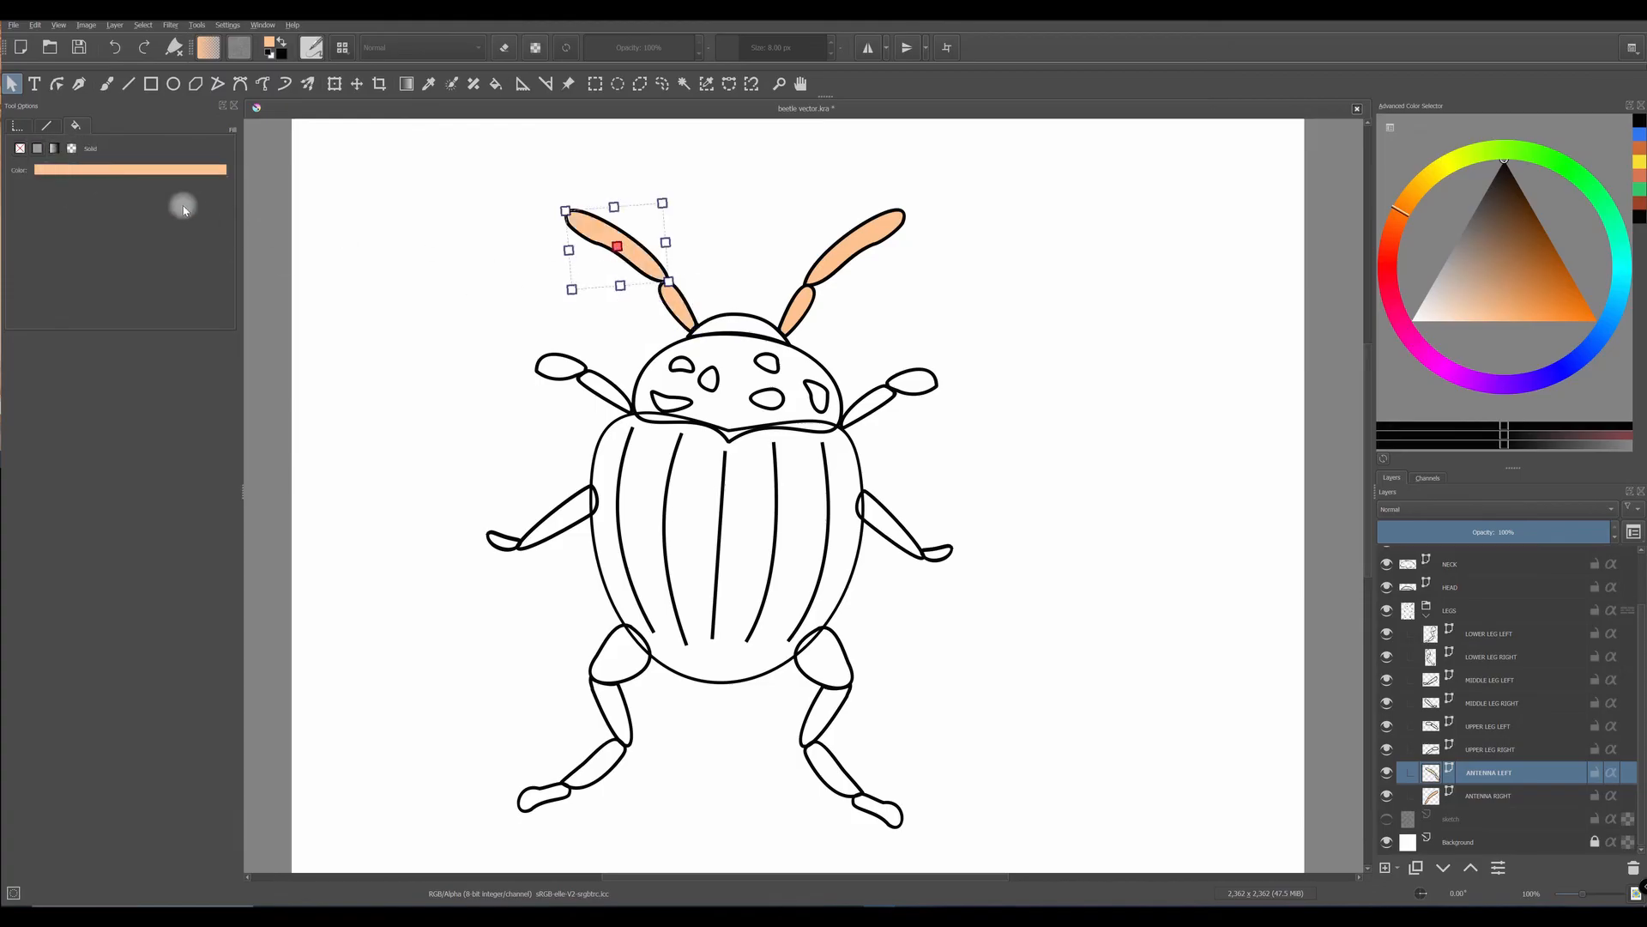
- Give both segments on the UPPER LEG RIGHT layer the solid light orange fill
click(1478, 748)
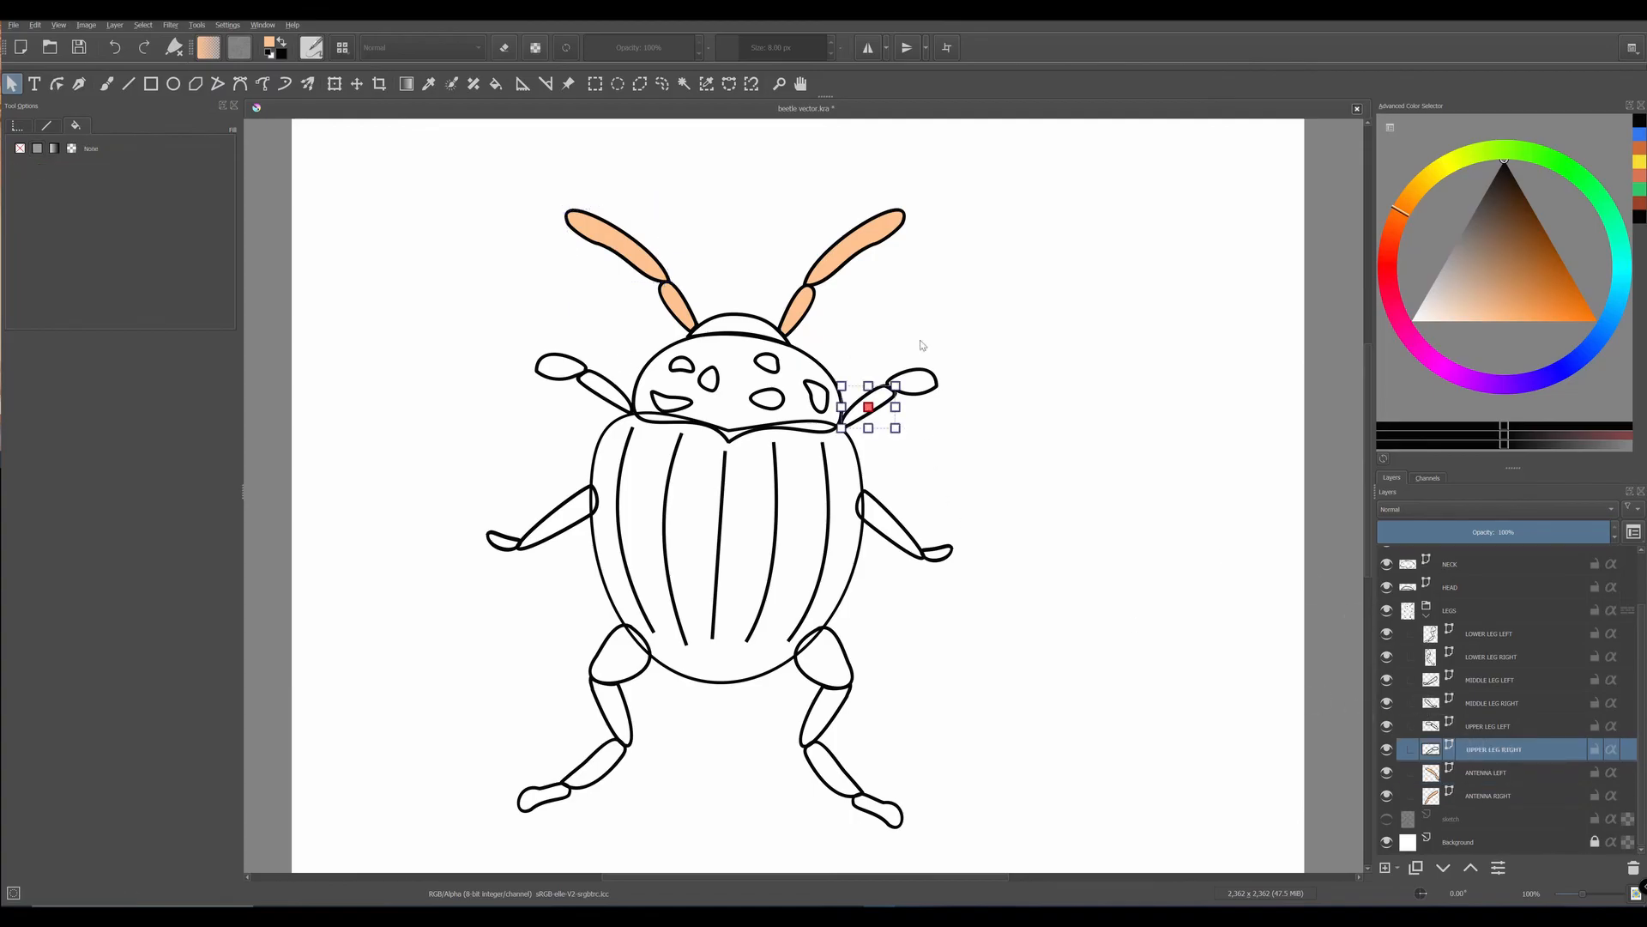
click(38, 150)
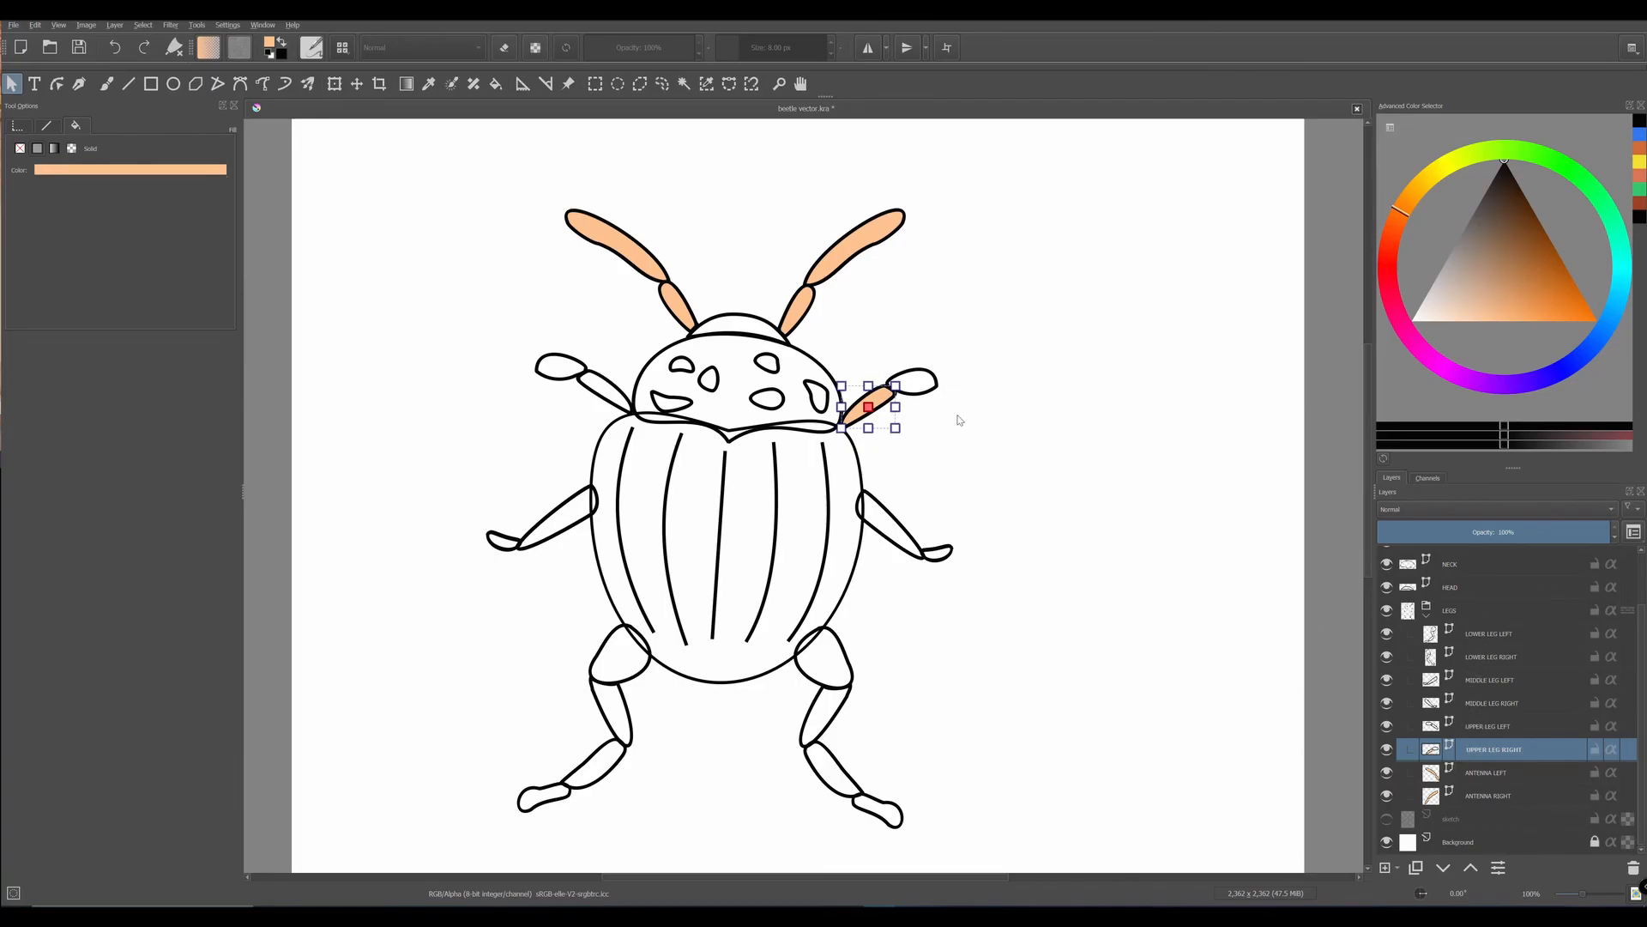
click(918, 386)
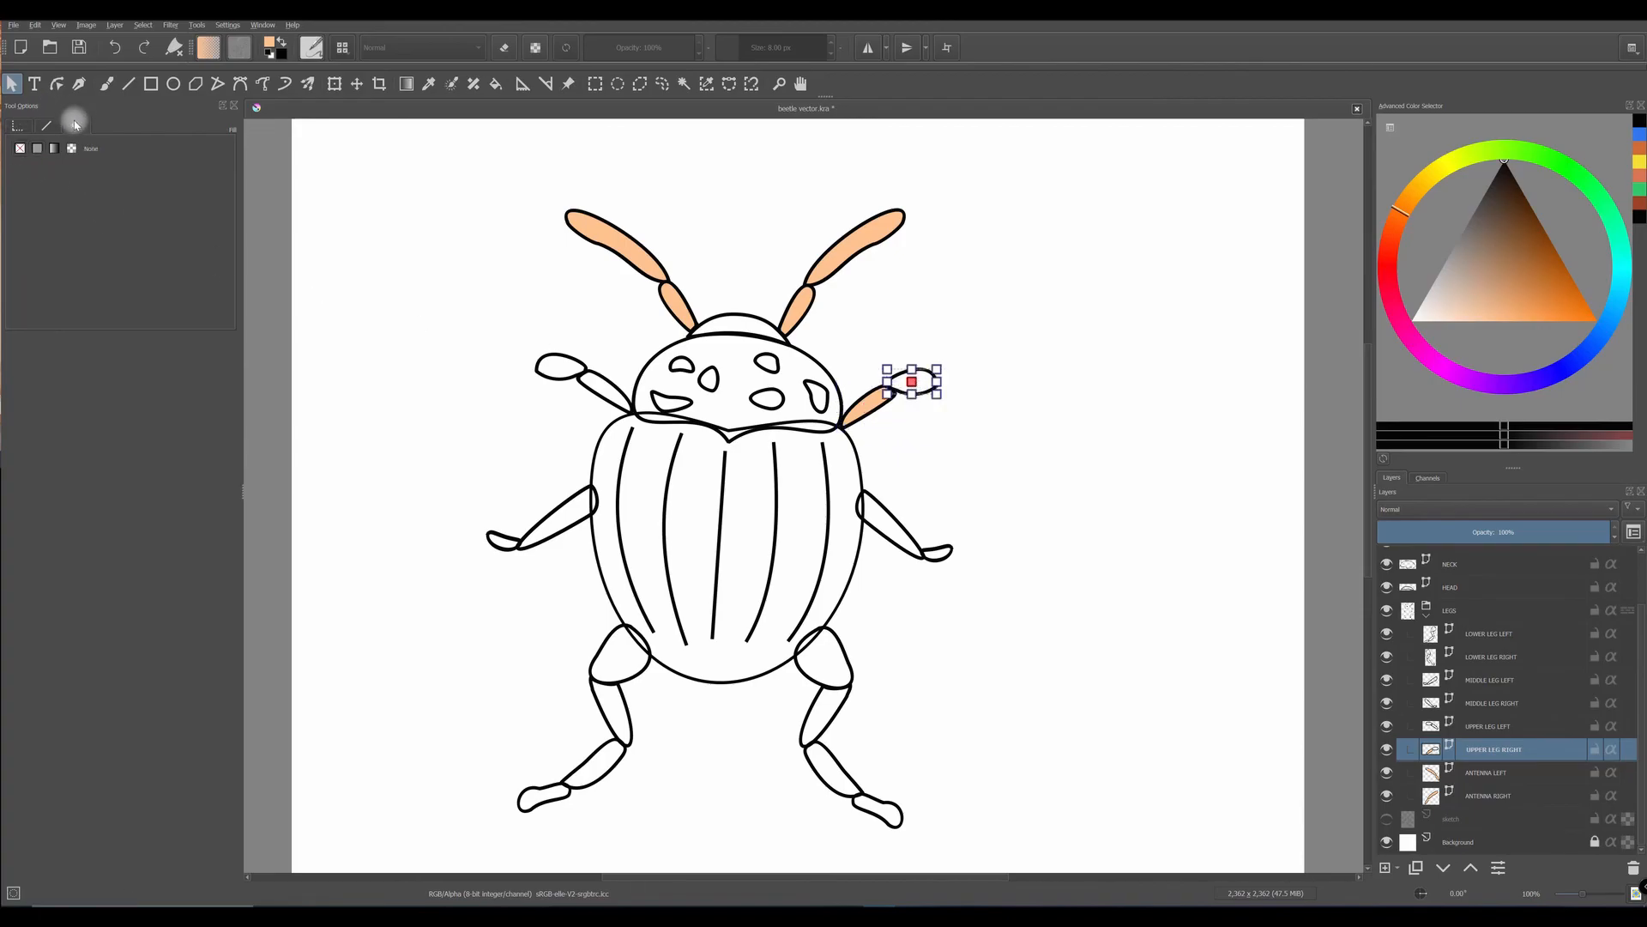
click(37, 149)
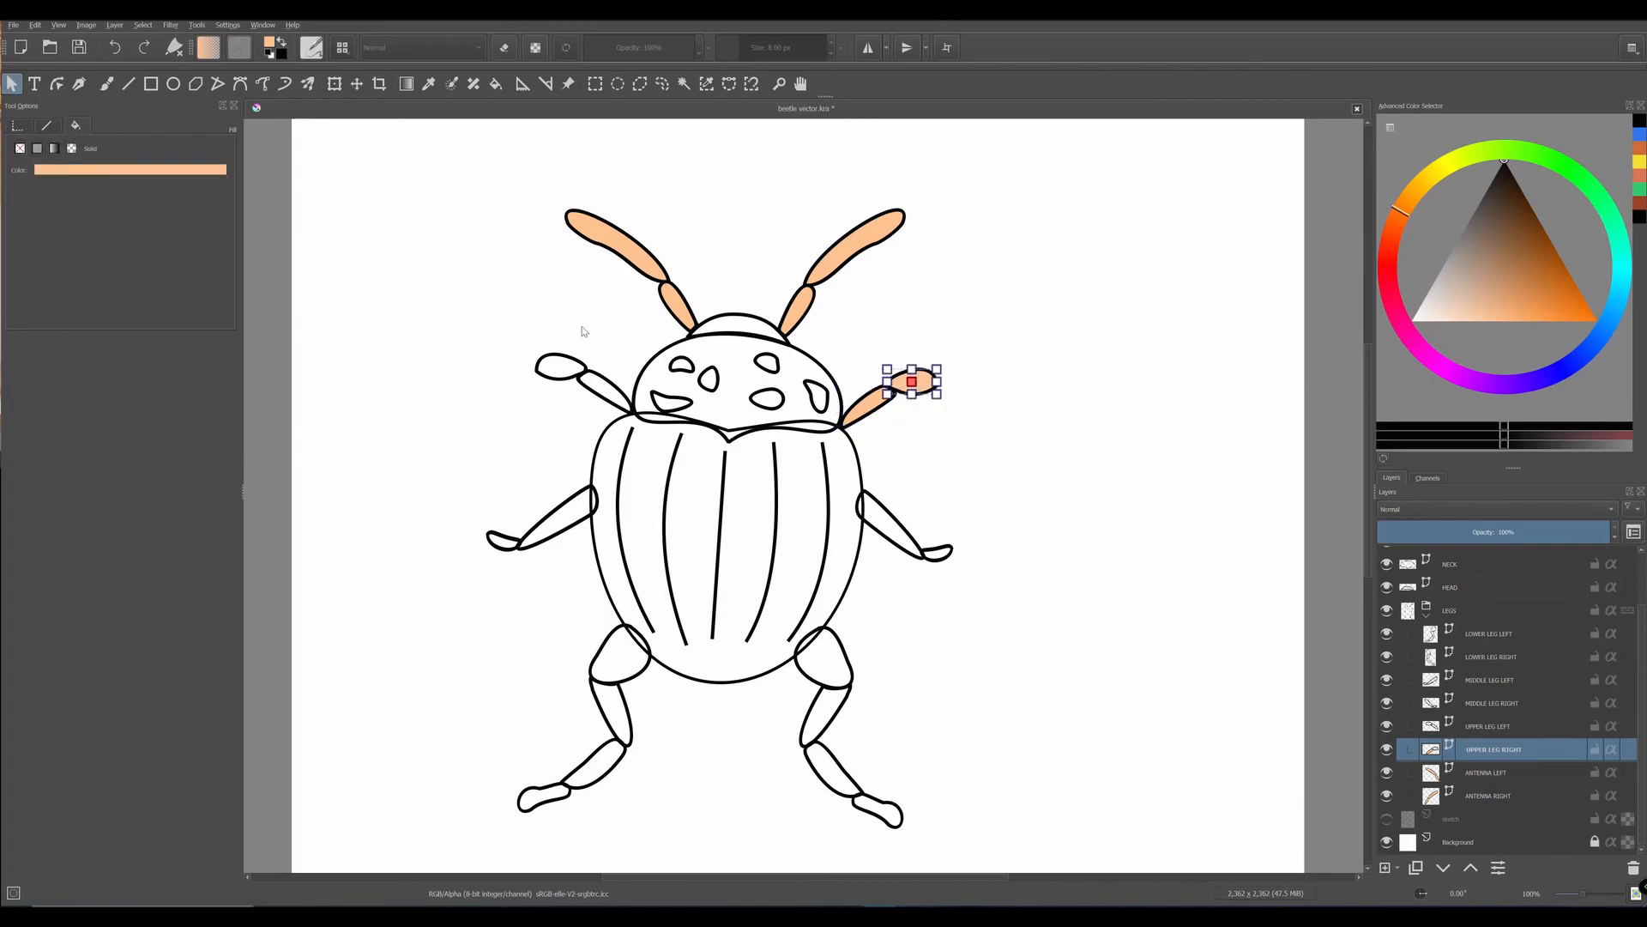
- Try to select shapes with the Select Shapes tool while the whole LEGS group is active
click(1451, 614)
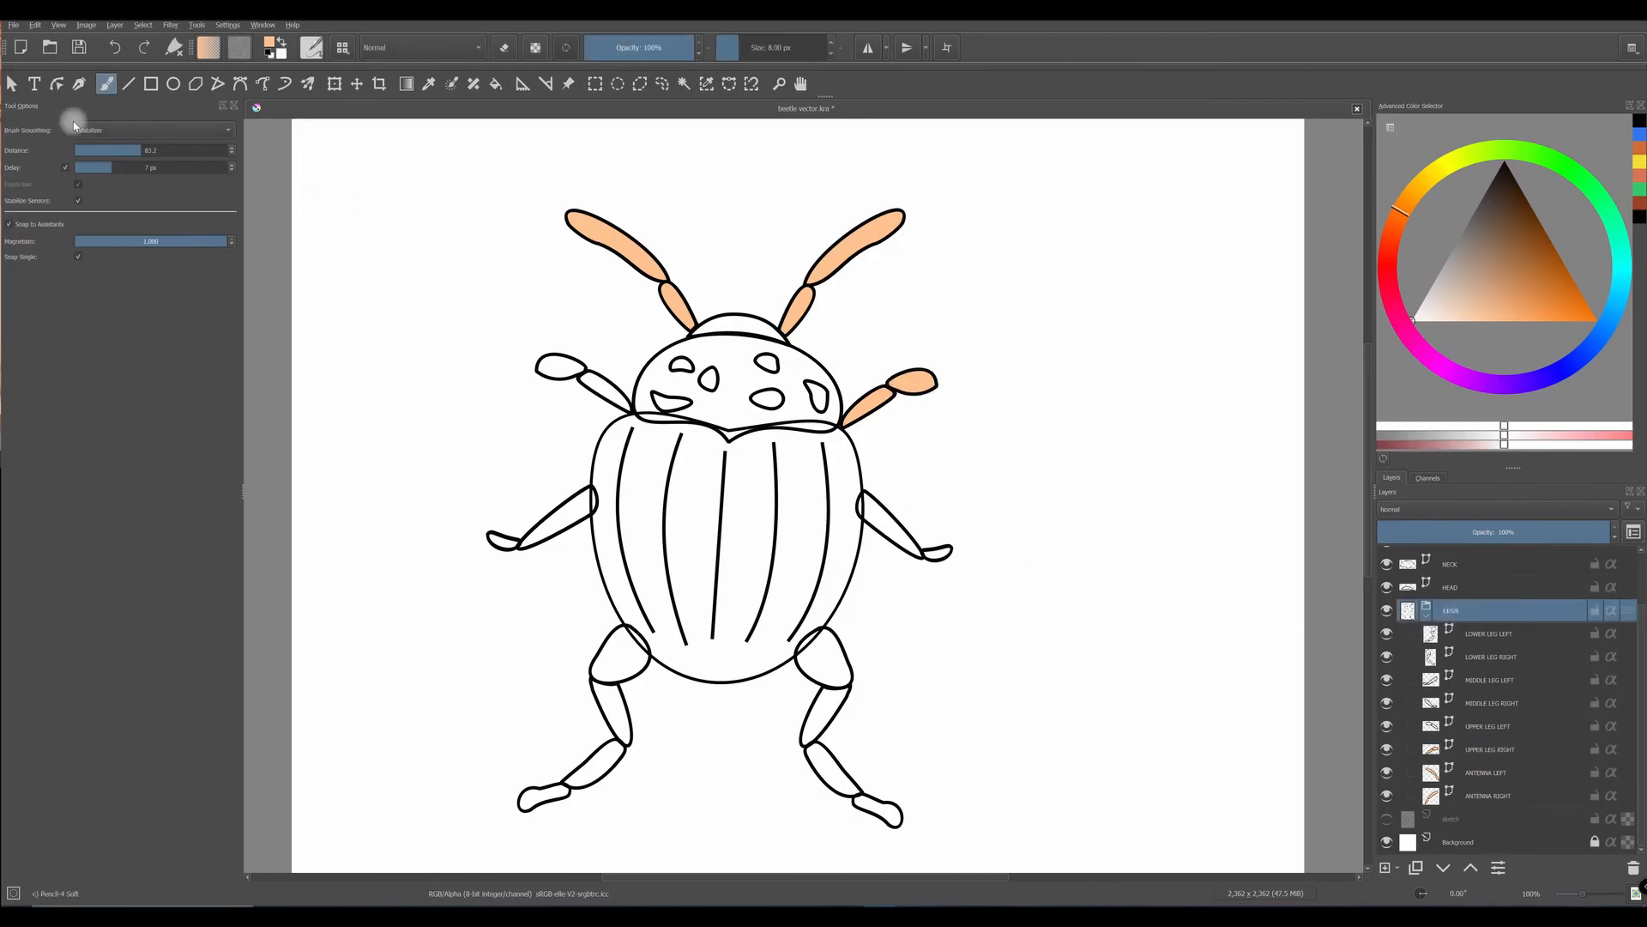
click(13, 84)
click(768, 347)
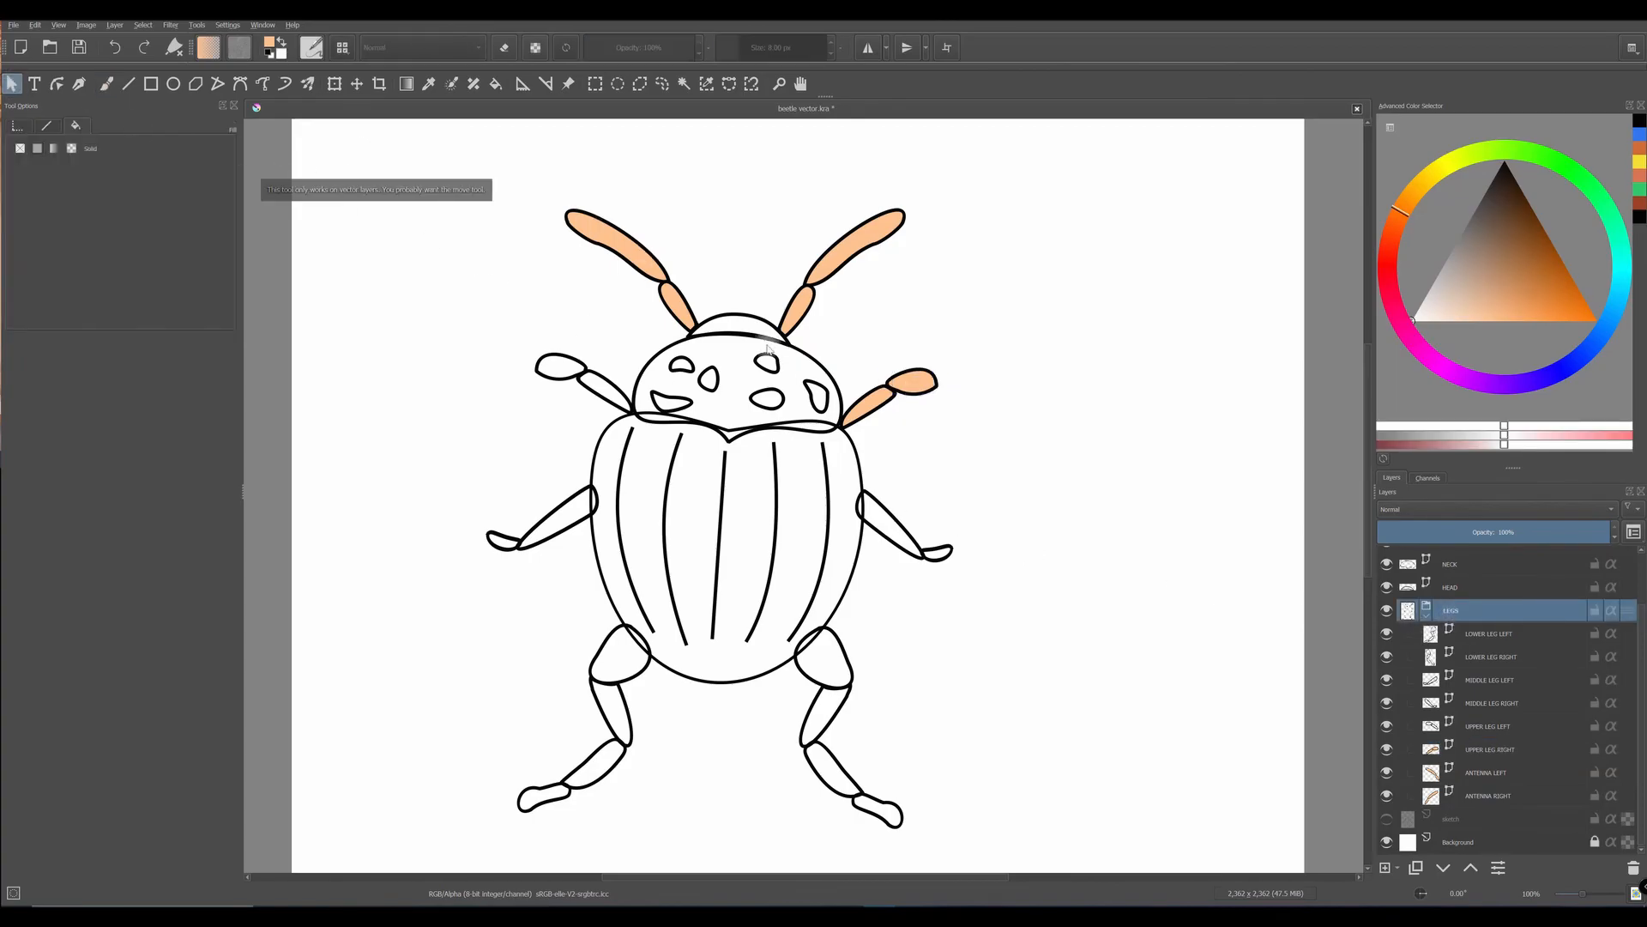
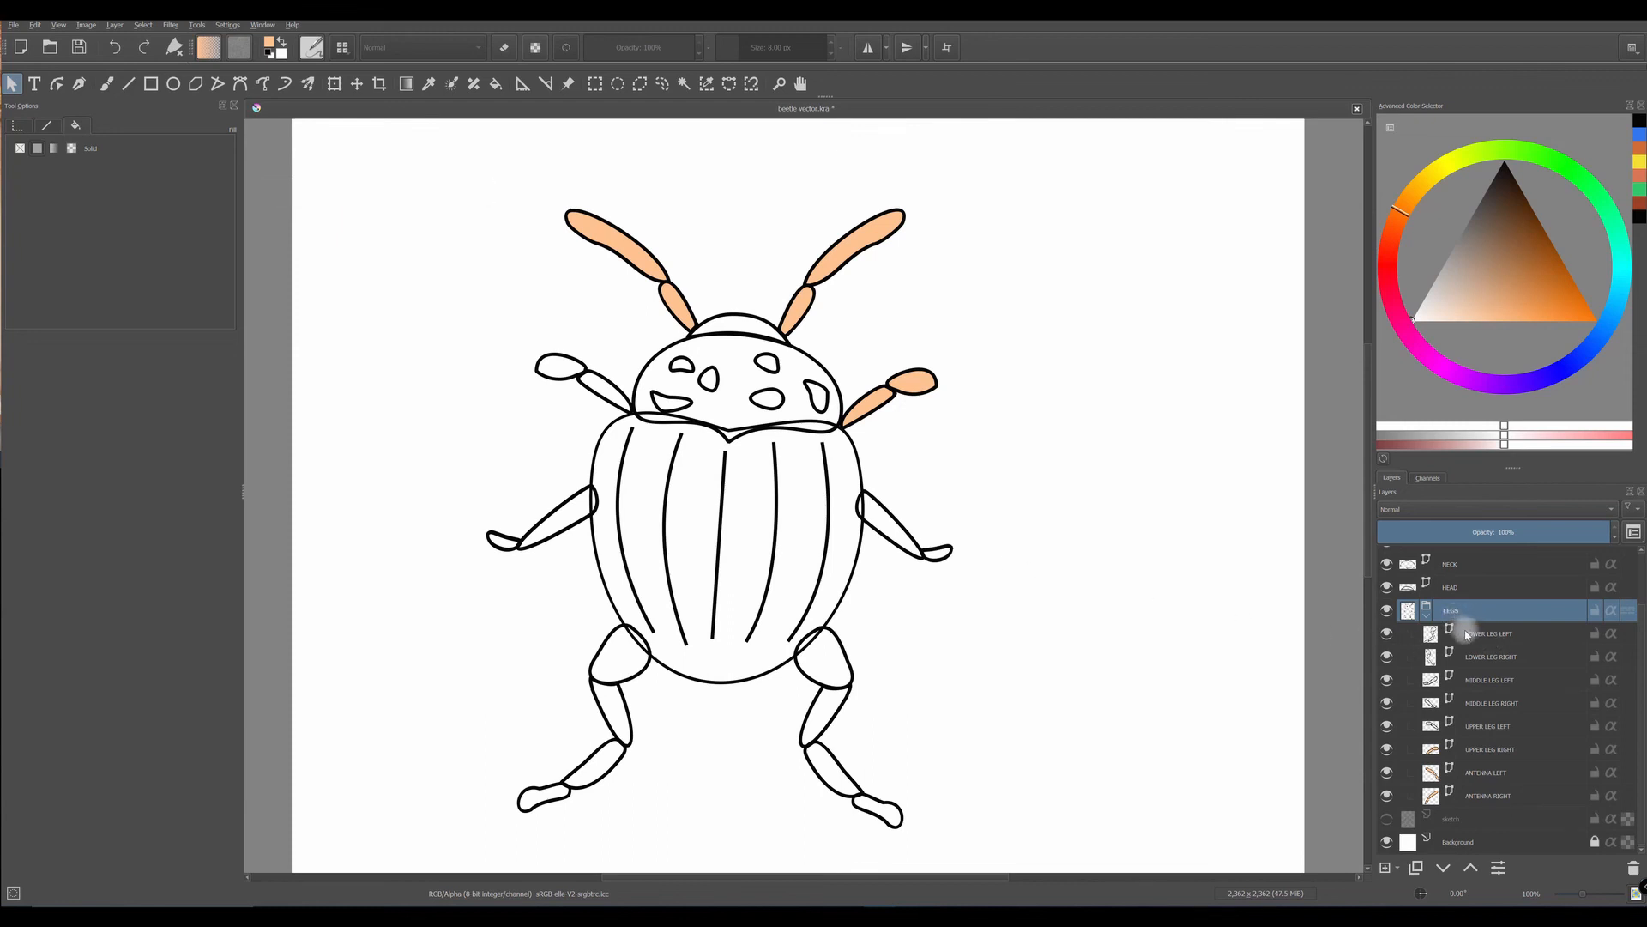
click(1388, 703)
click(1388, 704)
- Select all shapes on UPPER LEG LEFT and on MIDDLE LEG RIGHT and give them the solid light orange fill
click(1485, 732)
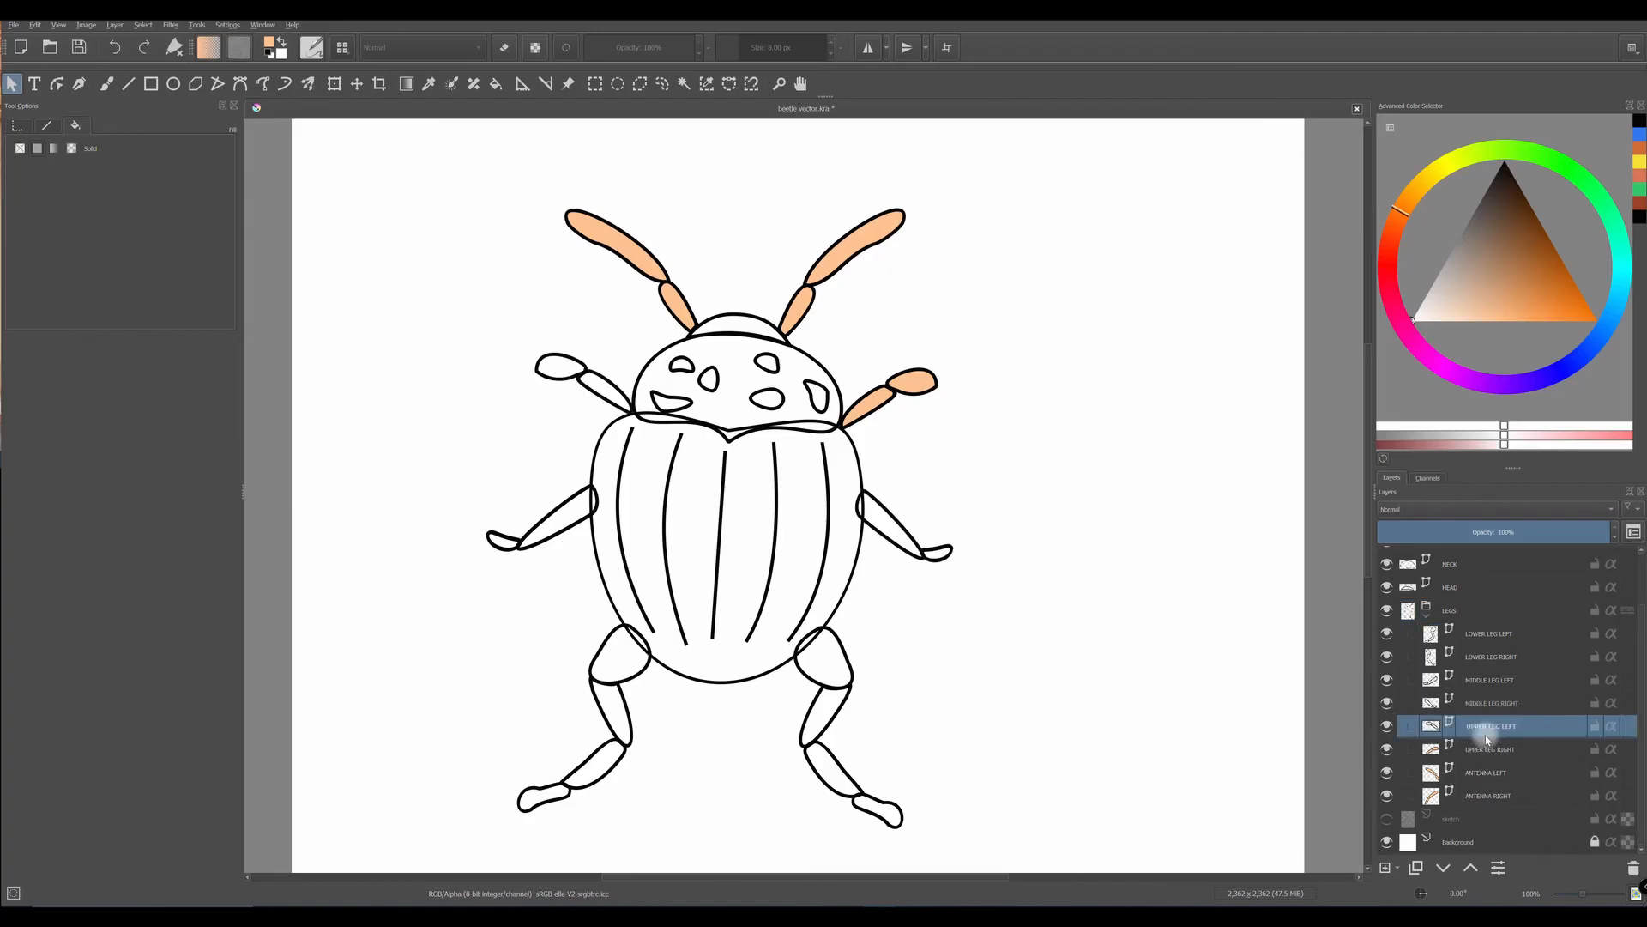
key(ctrl+a)
click(37, 148)
click(1483, 705)
key(ctrl+a)
click(37, 149)
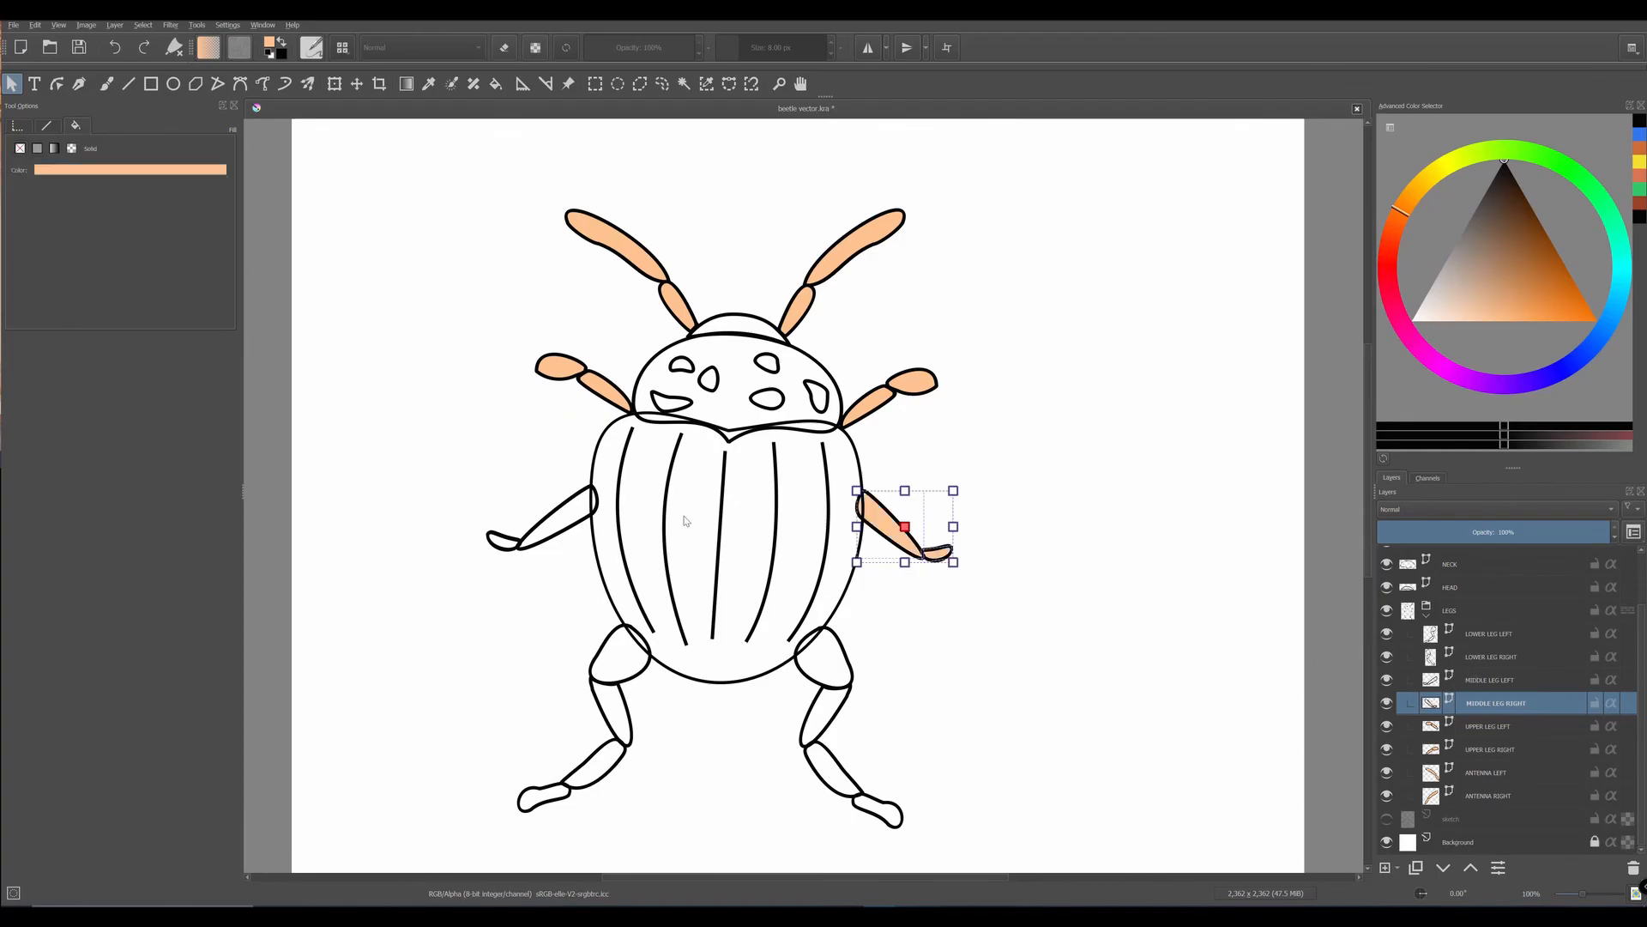
- Fill all shapes on MIDDLE LEG LEFT, LOWER LEG RIGHT and LOWER LEG LEFT with solid light orange
click(1479, 682)
key(ctrl+a)
click(37, 149)
click(1479, 658)
key(ctrl+a)
click(37, 149)
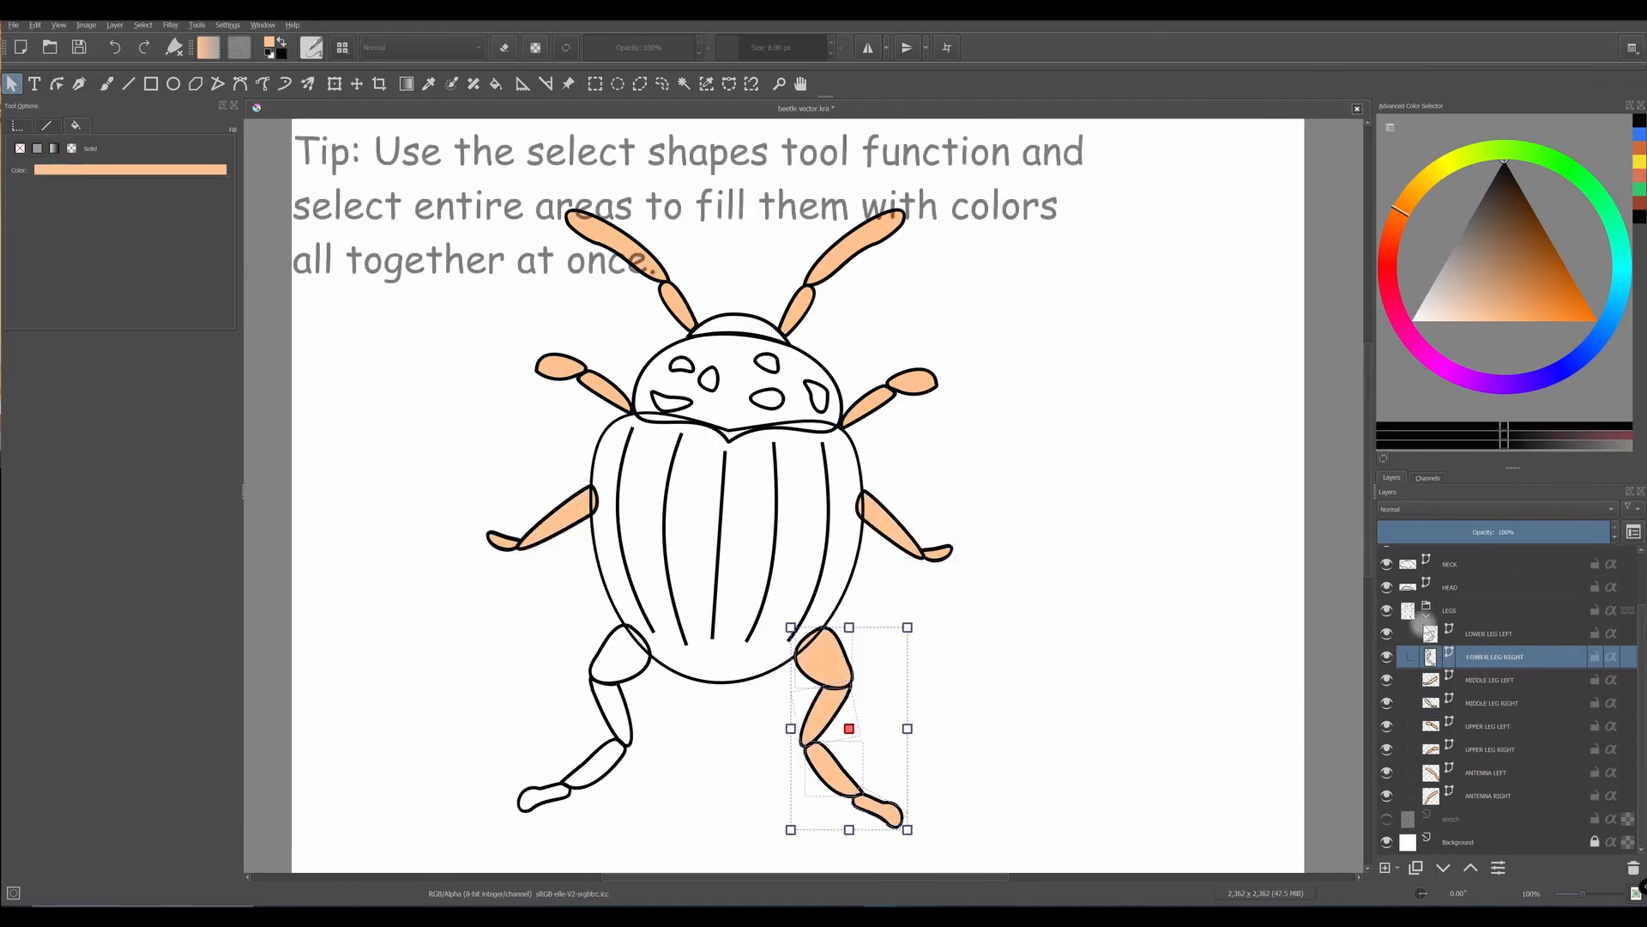
click(1488, 633)
key(ctrl+a)
click(36, 149)
- Collapse the LEGS group and fill the shape on the BODY layer with solid bright red
click(1426, 615)
click(1451, 580)
key(ctrl+a)
click(1387, 282)
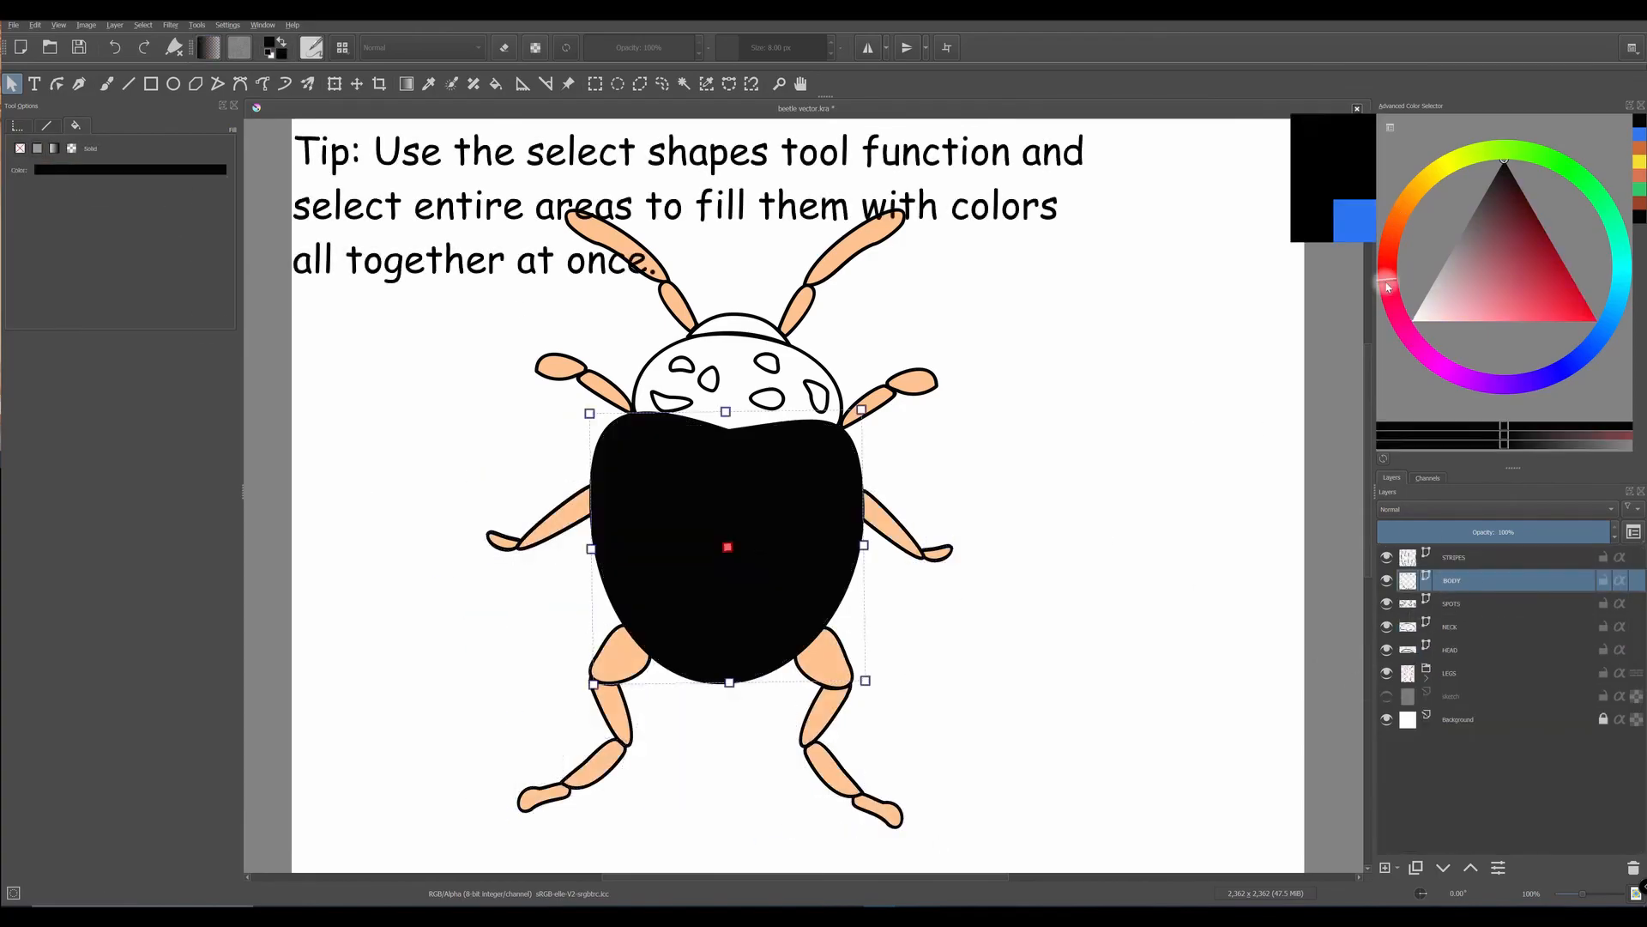
click(1587, 302)
click(1563, 428)
click(1585, 319)
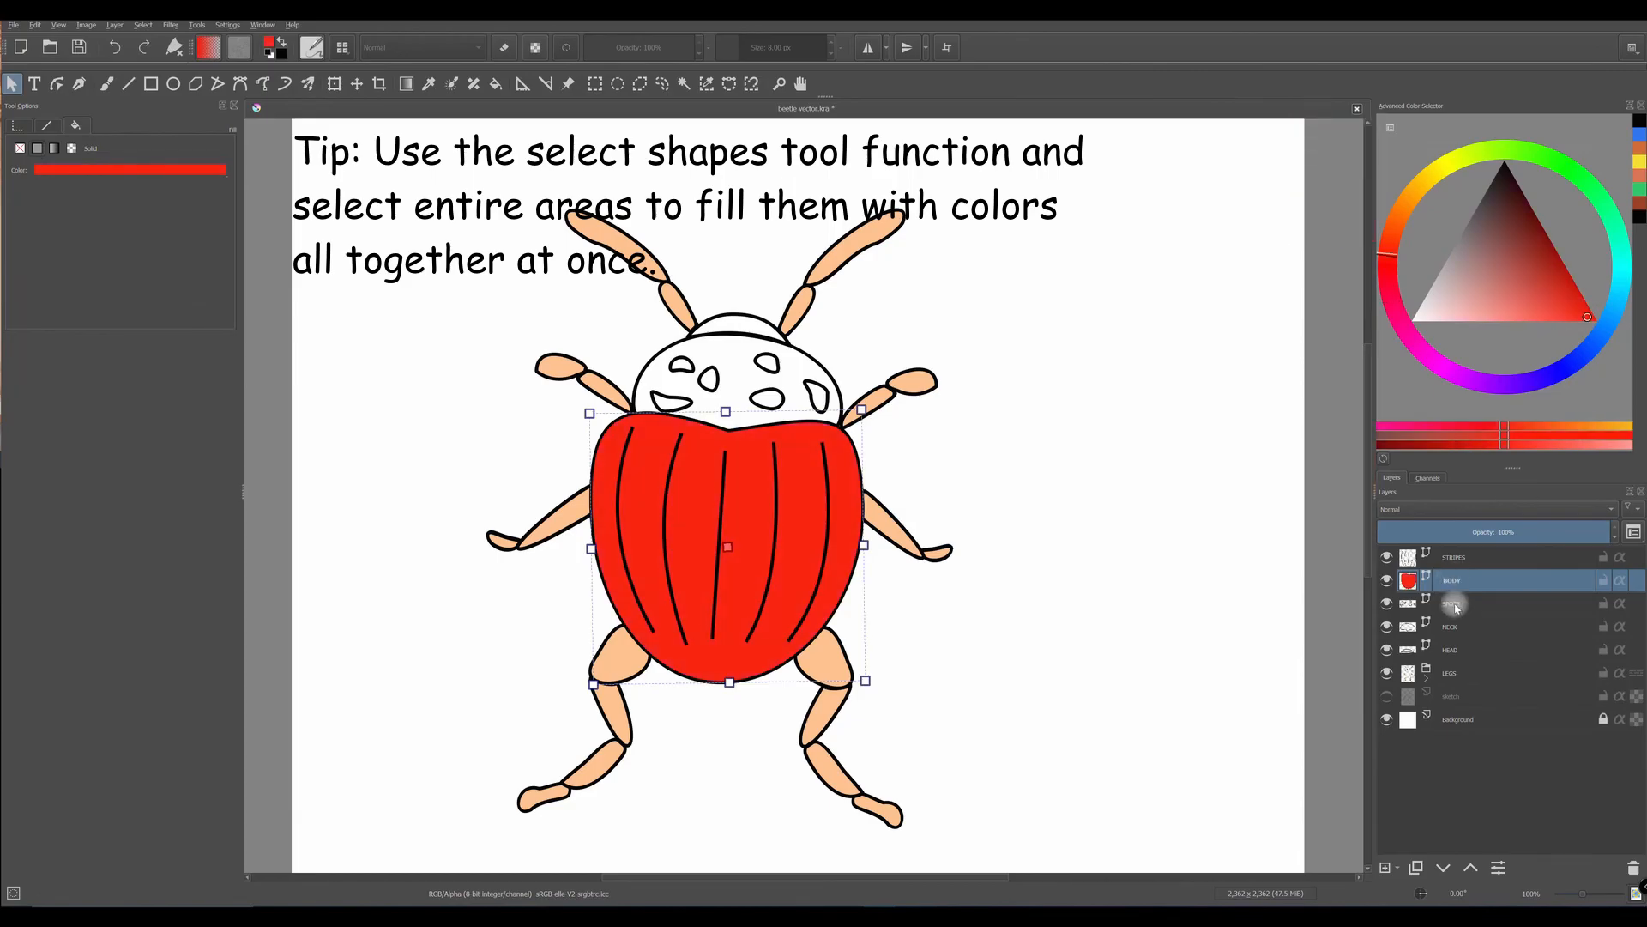
- Select all shapes on the SPOTS layer and give them a solid orange fill
click(816, 397)
click(1404, 199)
key(ctrl+a)
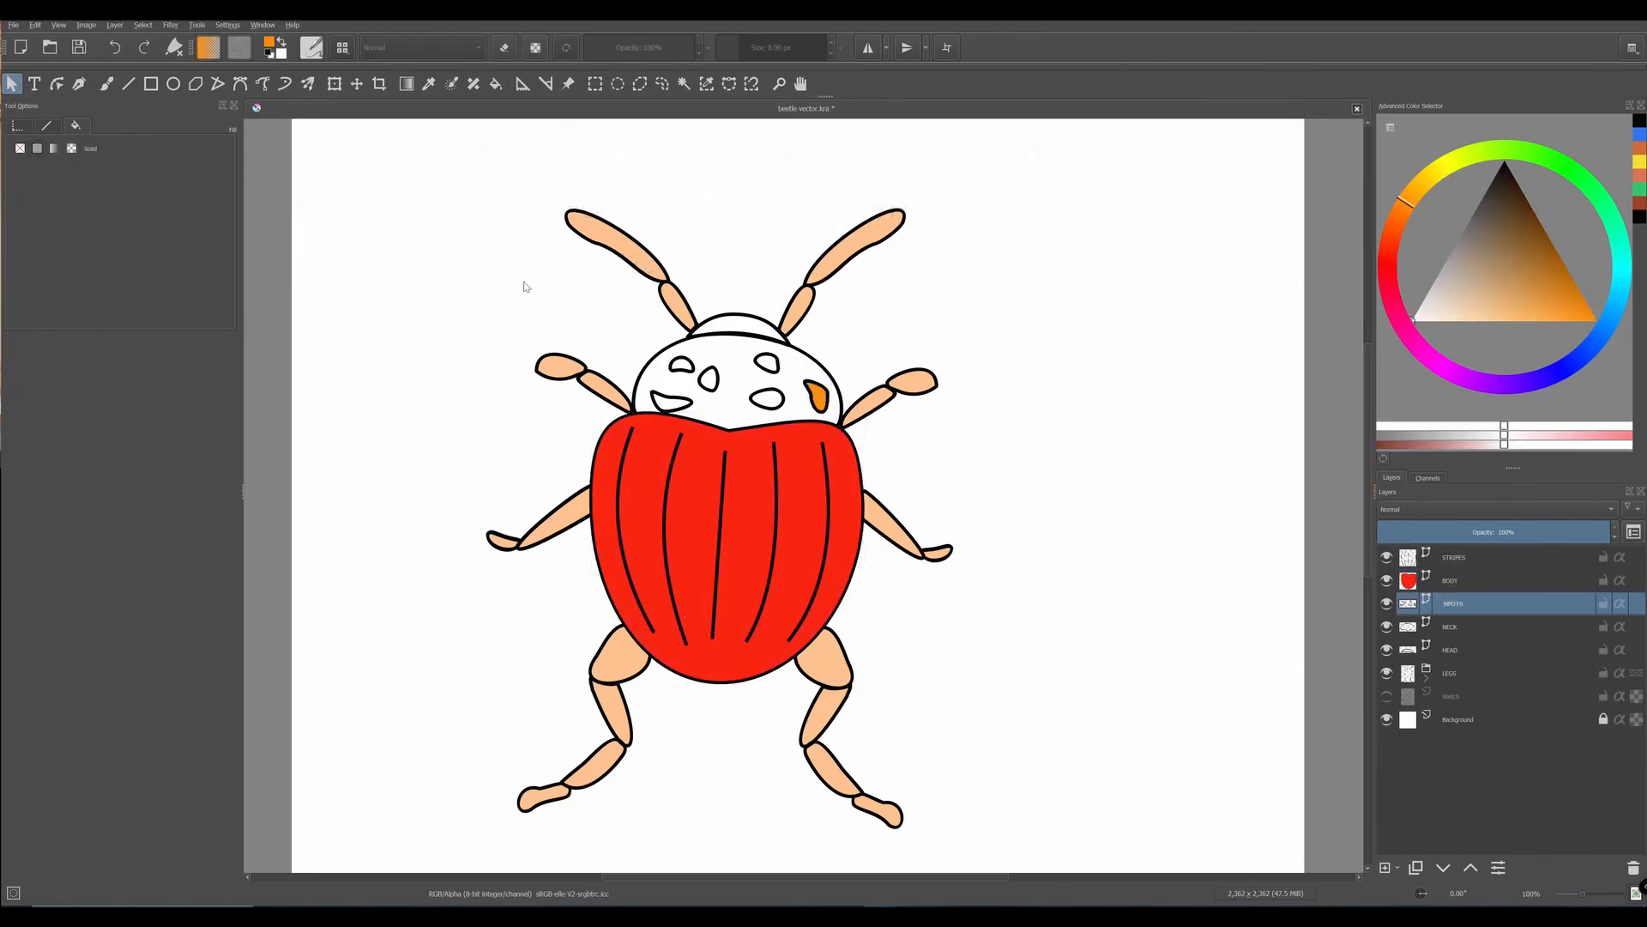
click(37, 149)
- Make the NECK layer active and give its shape a solid fill, opening the color choices for it
click(1456, 557)
click(1452, 630)
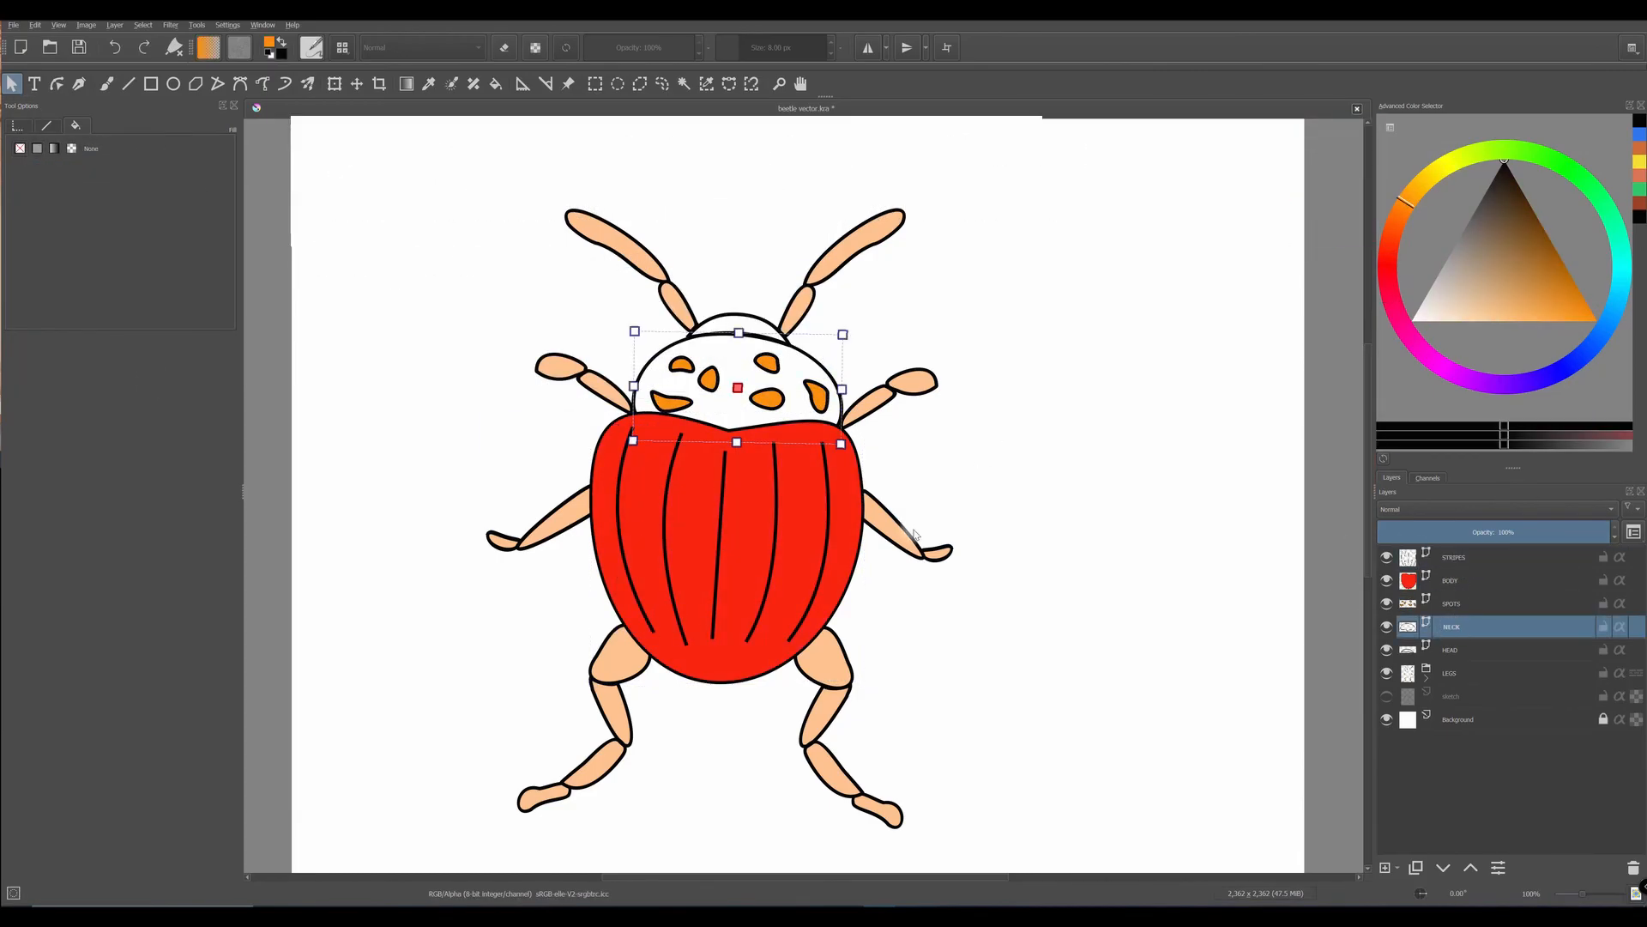
click(37, 149)
click(128, 169)
click(659, 548)
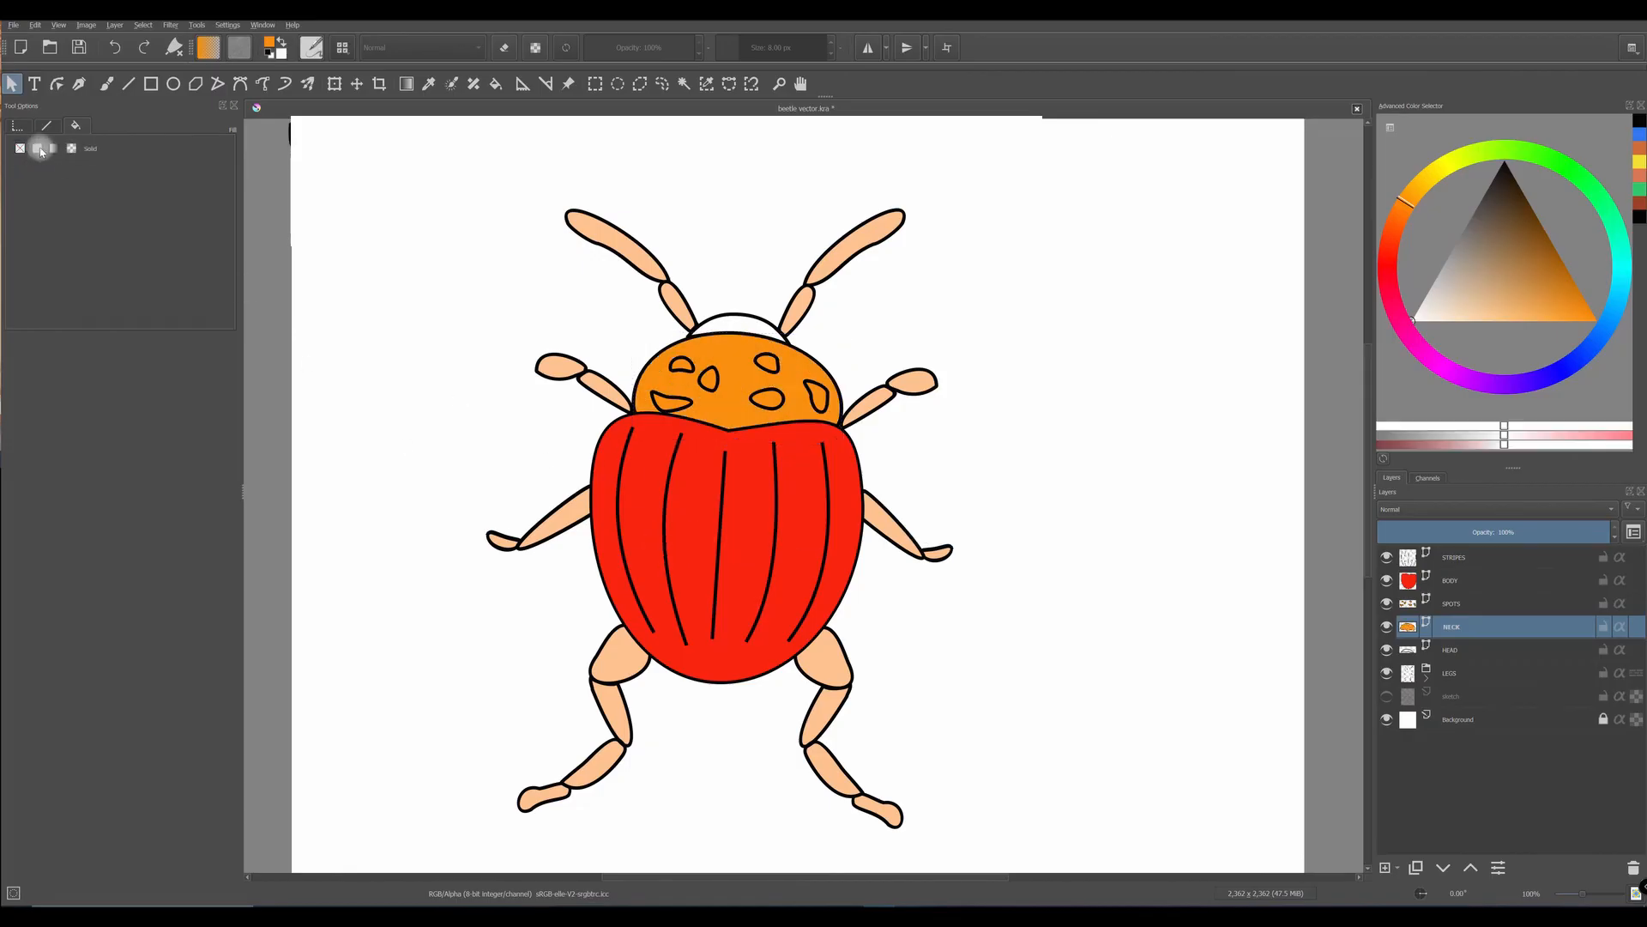
click(83, 169)
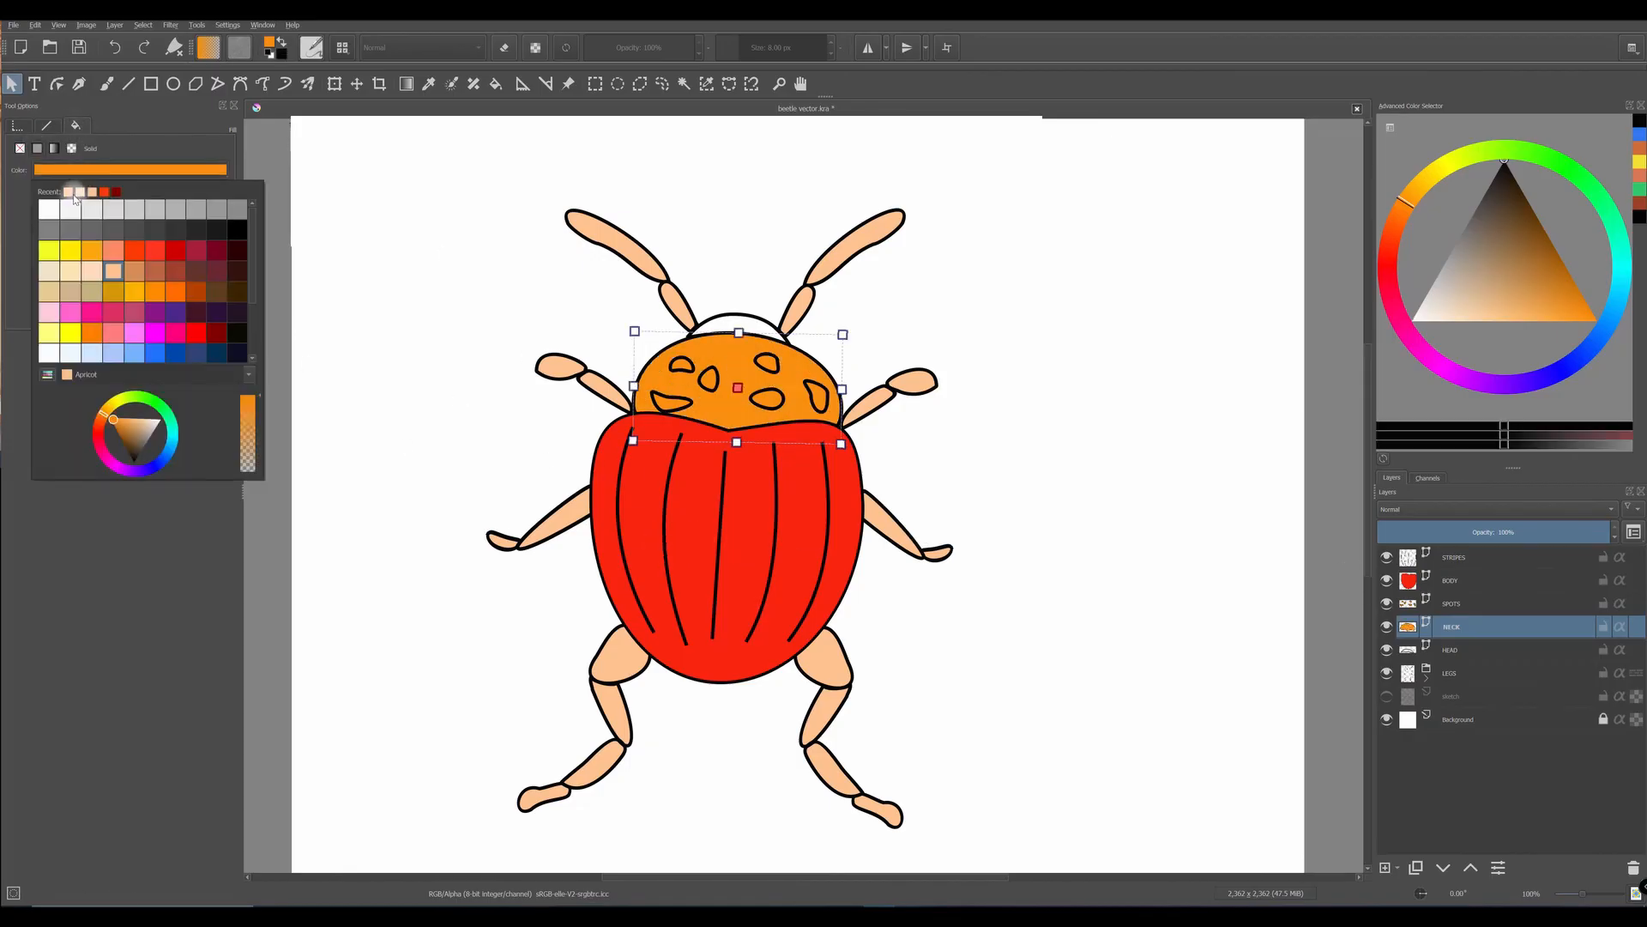
- Try the bright red sampled from the body, a slightly cooler red and a muted salmon on the NECK shape
key(b)
ctrl+click(700, 539)
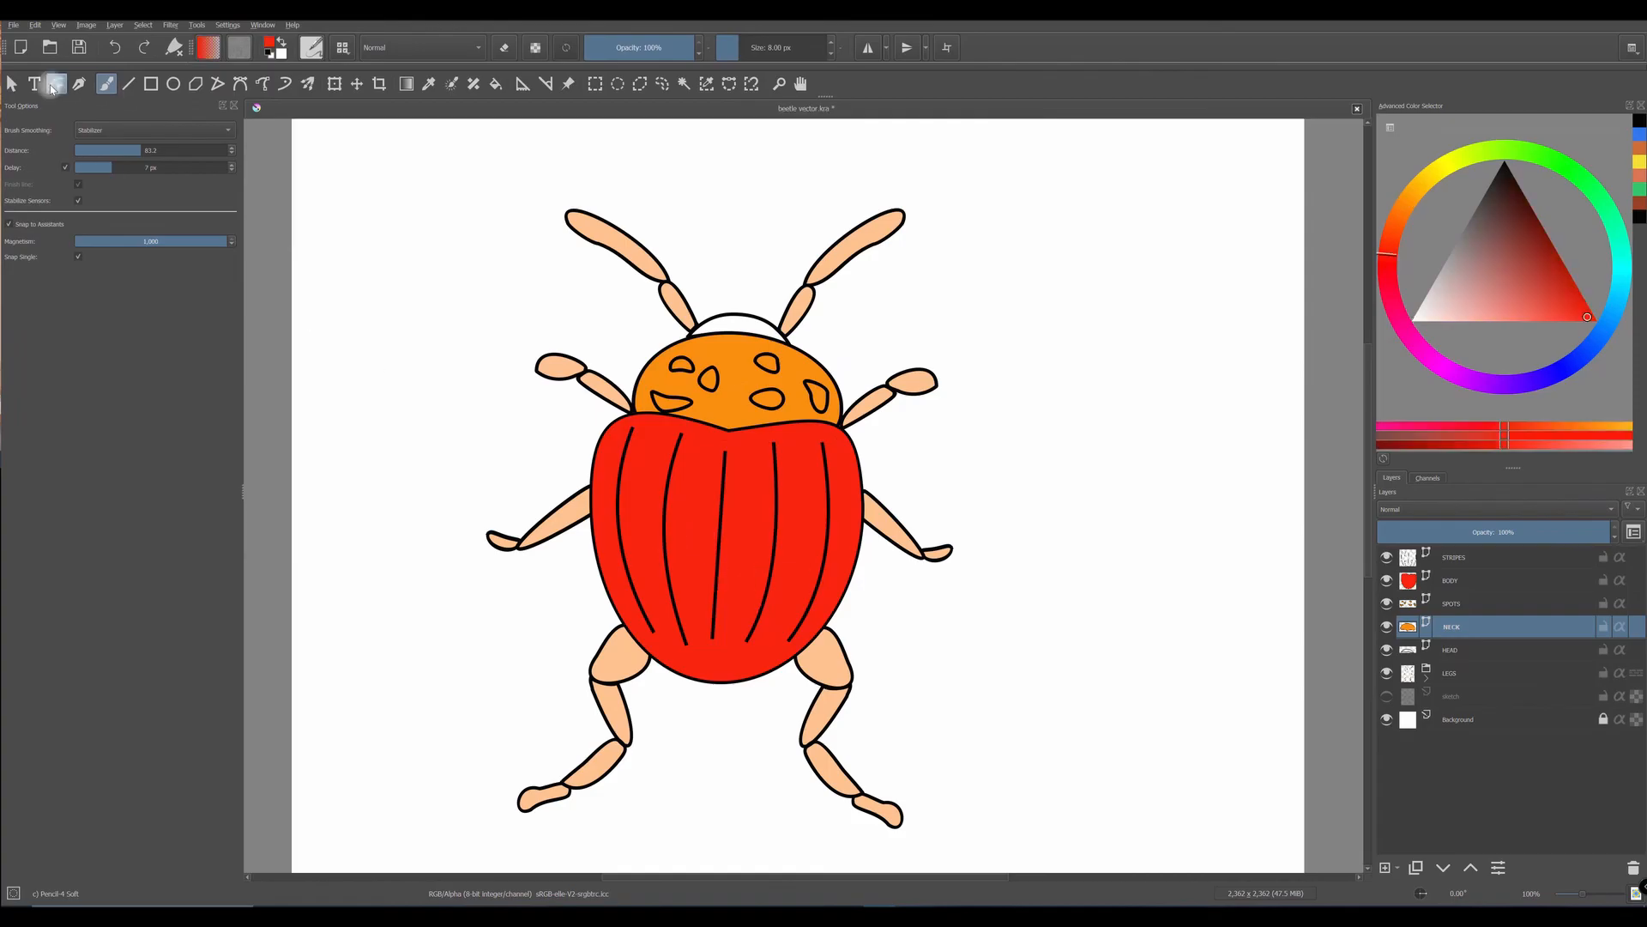
click(12, 84)
click(1402, 306)
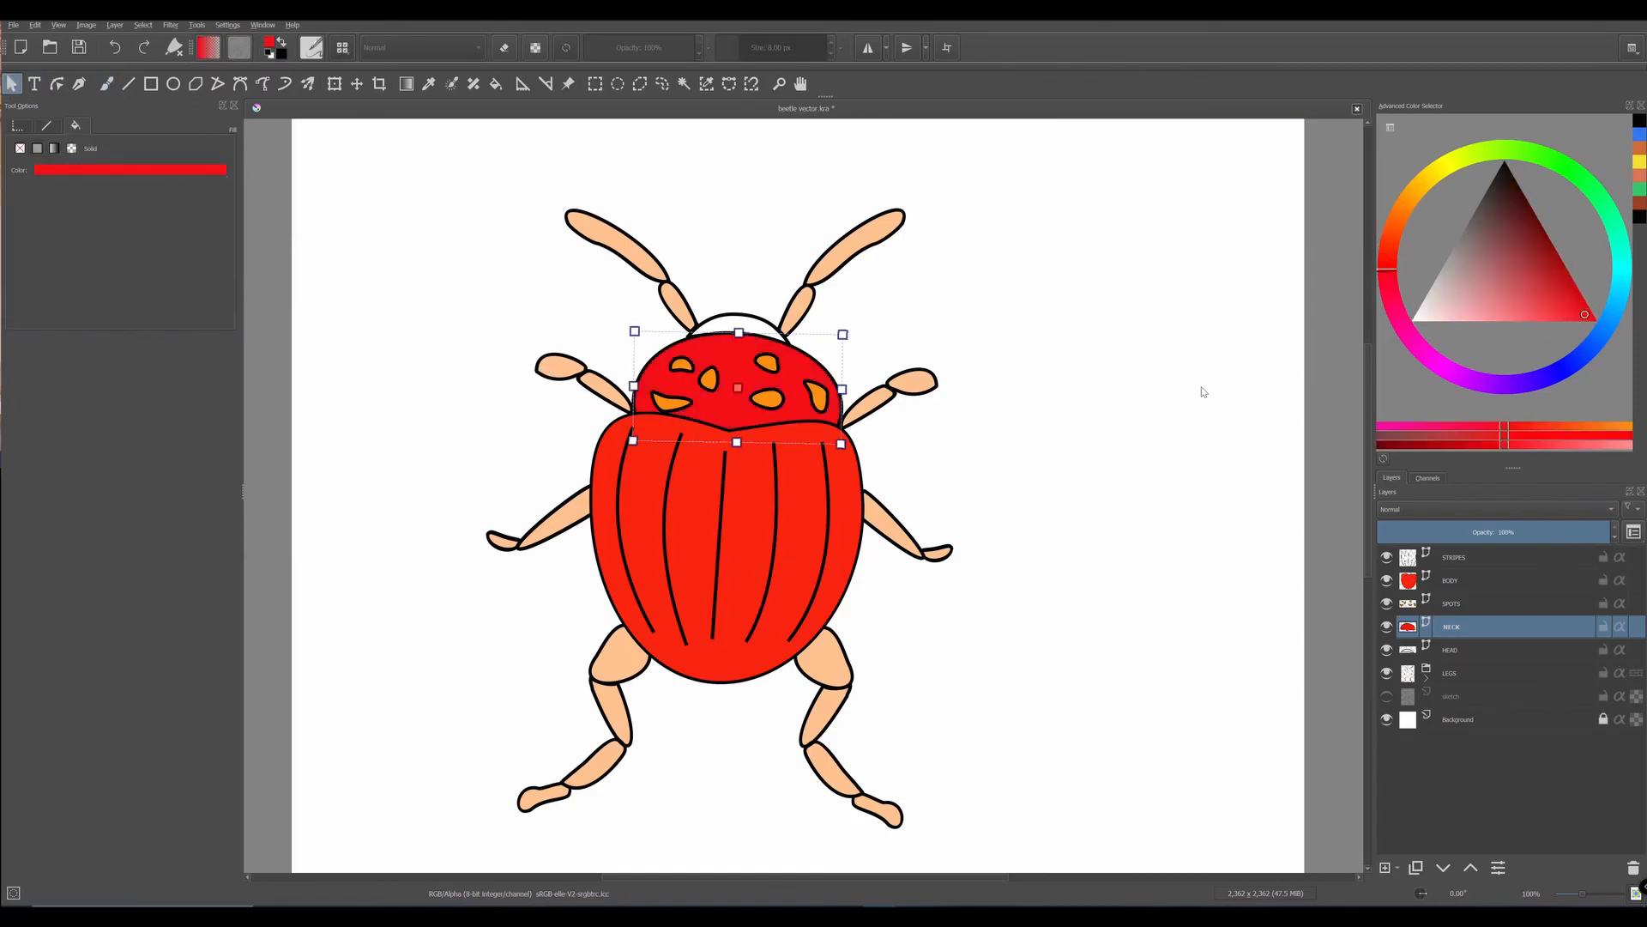
click(1636, 178)
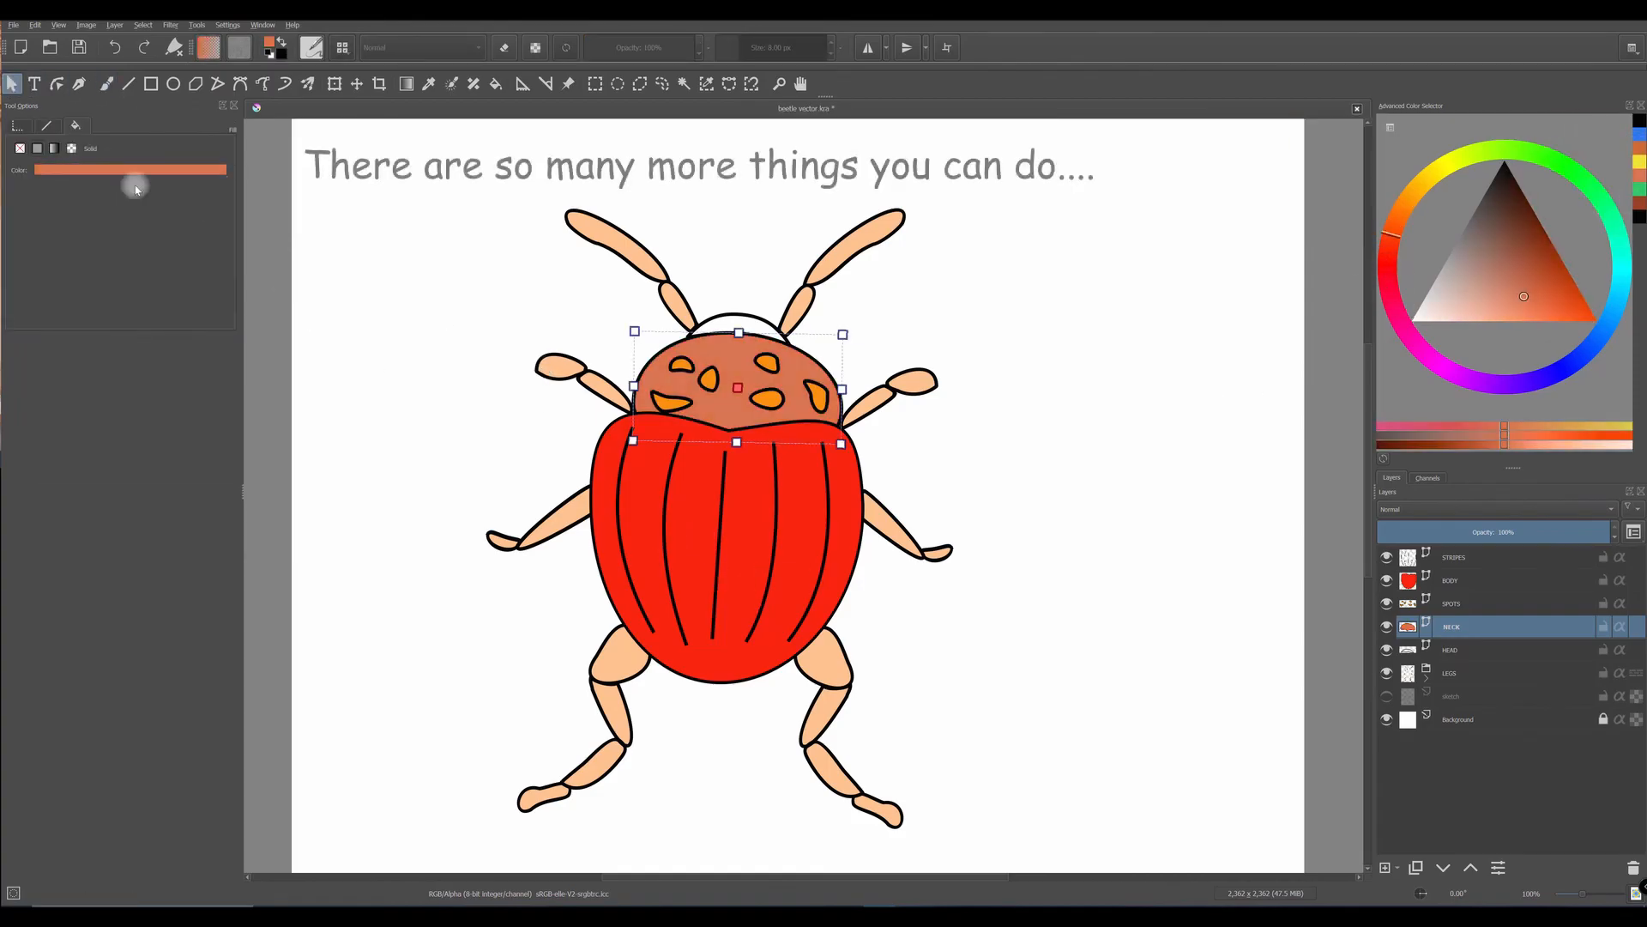
- Set the solid fill of the BODY shape and of the NECK shape to the same dark red from the palette
click(1407, 579)
click(123, 170)
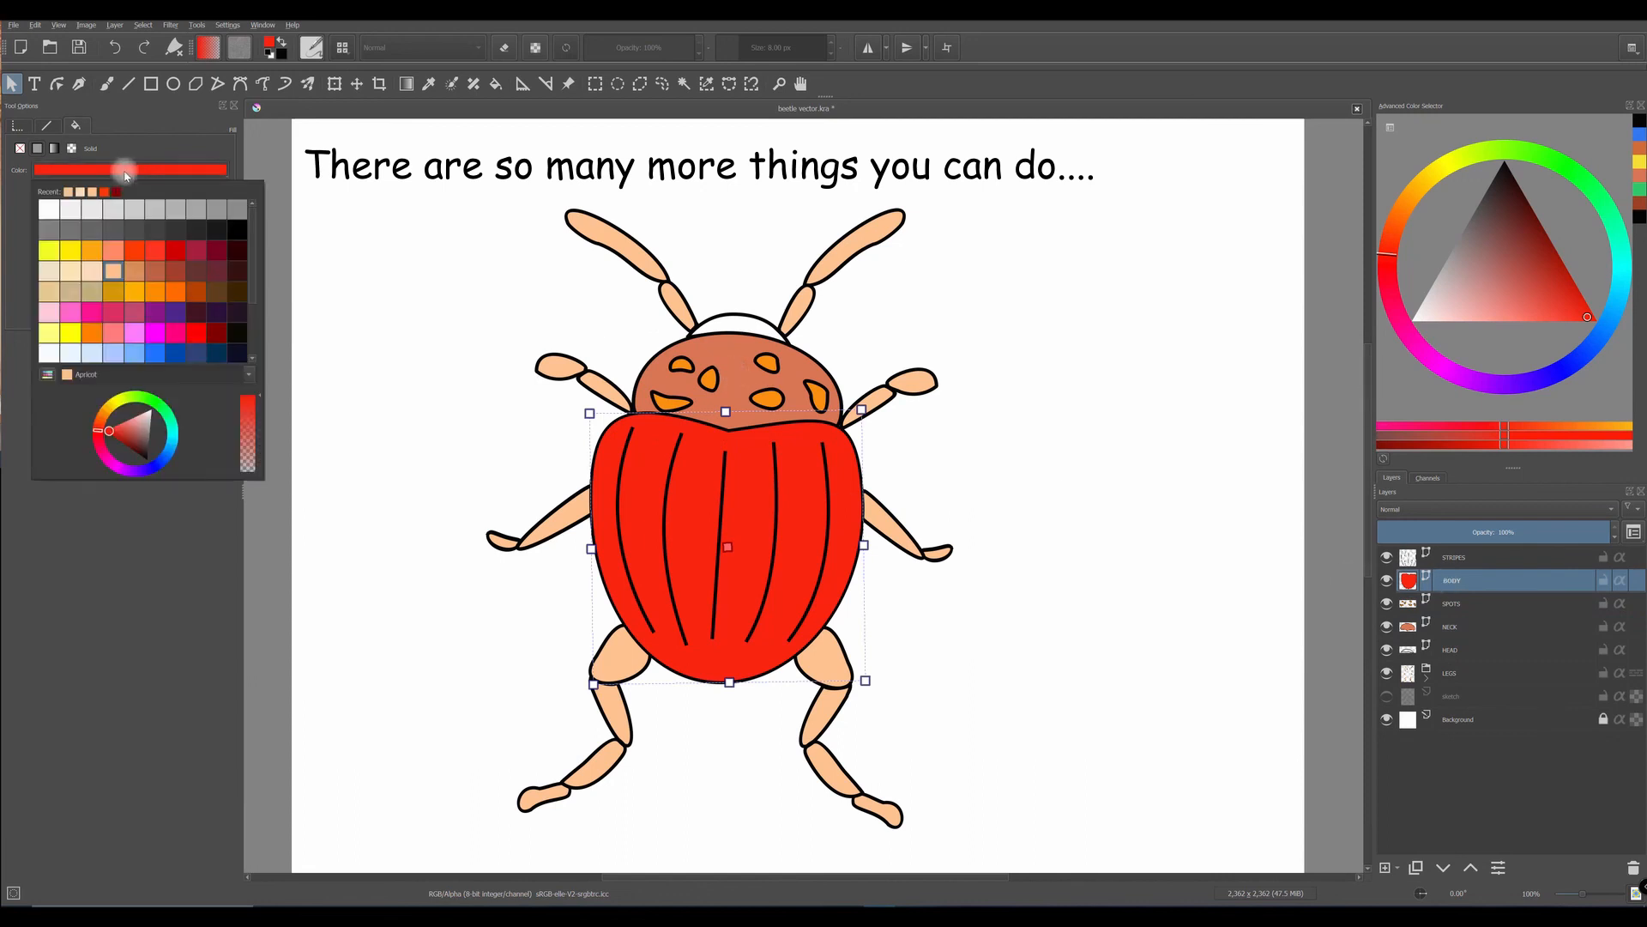
click(173, 253)
click(1407, 626)
click(122, 170)
click(172, 252)
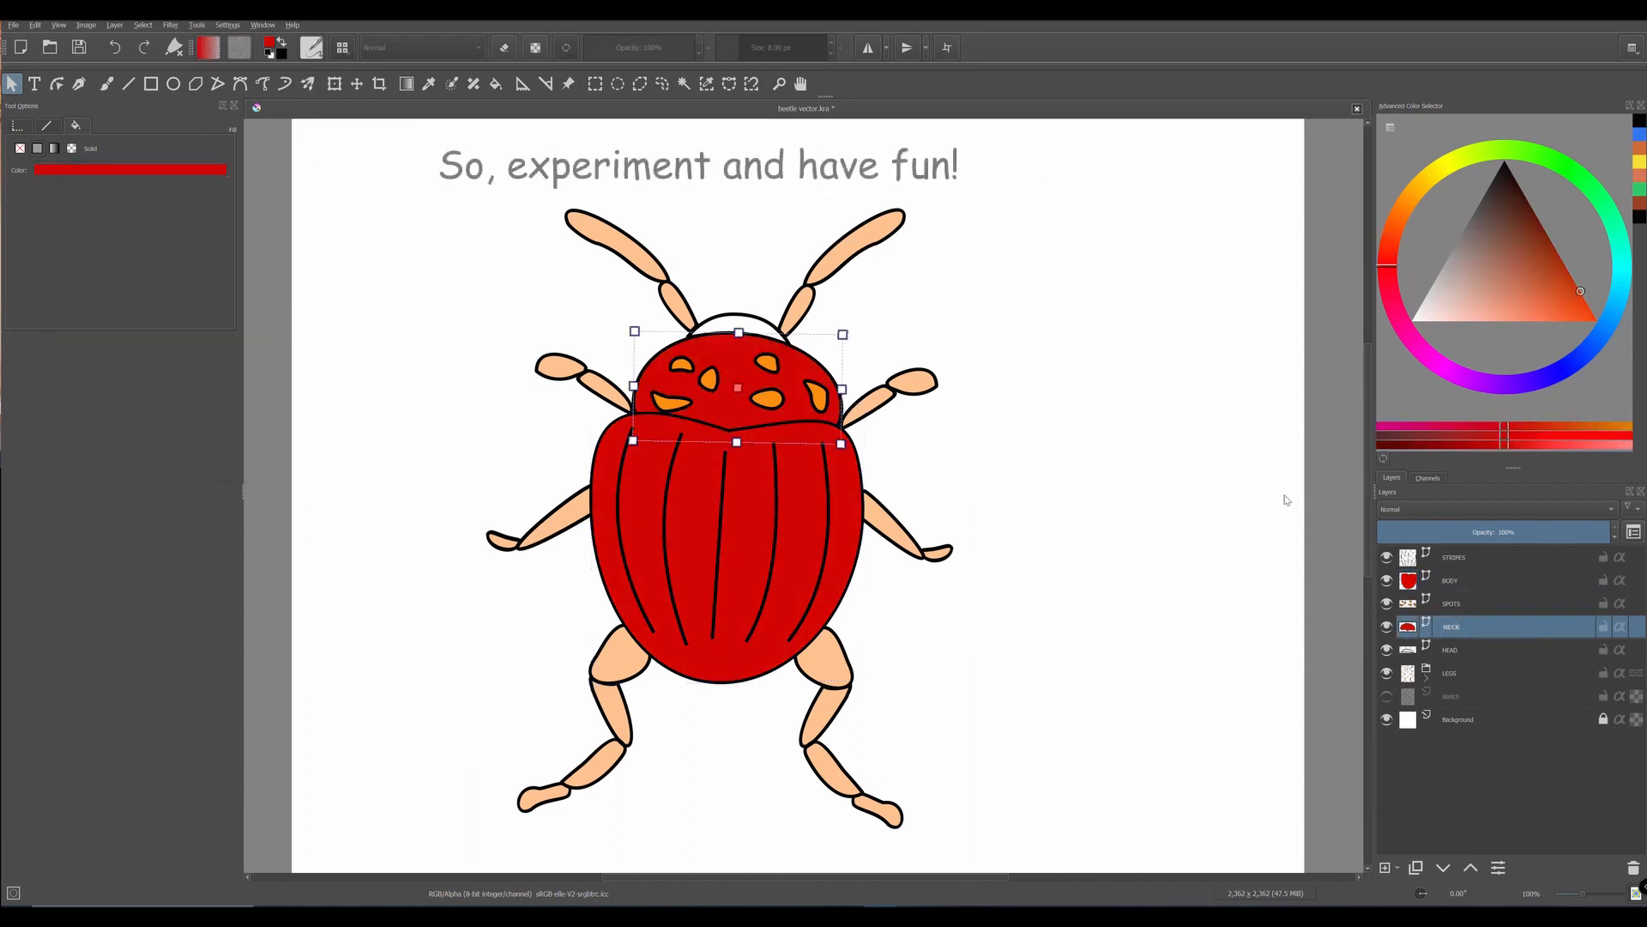
- Fill the shape on the HEAD layer with a solid red, adjusting its hue, saturation and brightness to a deeper shade
click(1407, 650)
drag(1392, 266, 1390, 290)
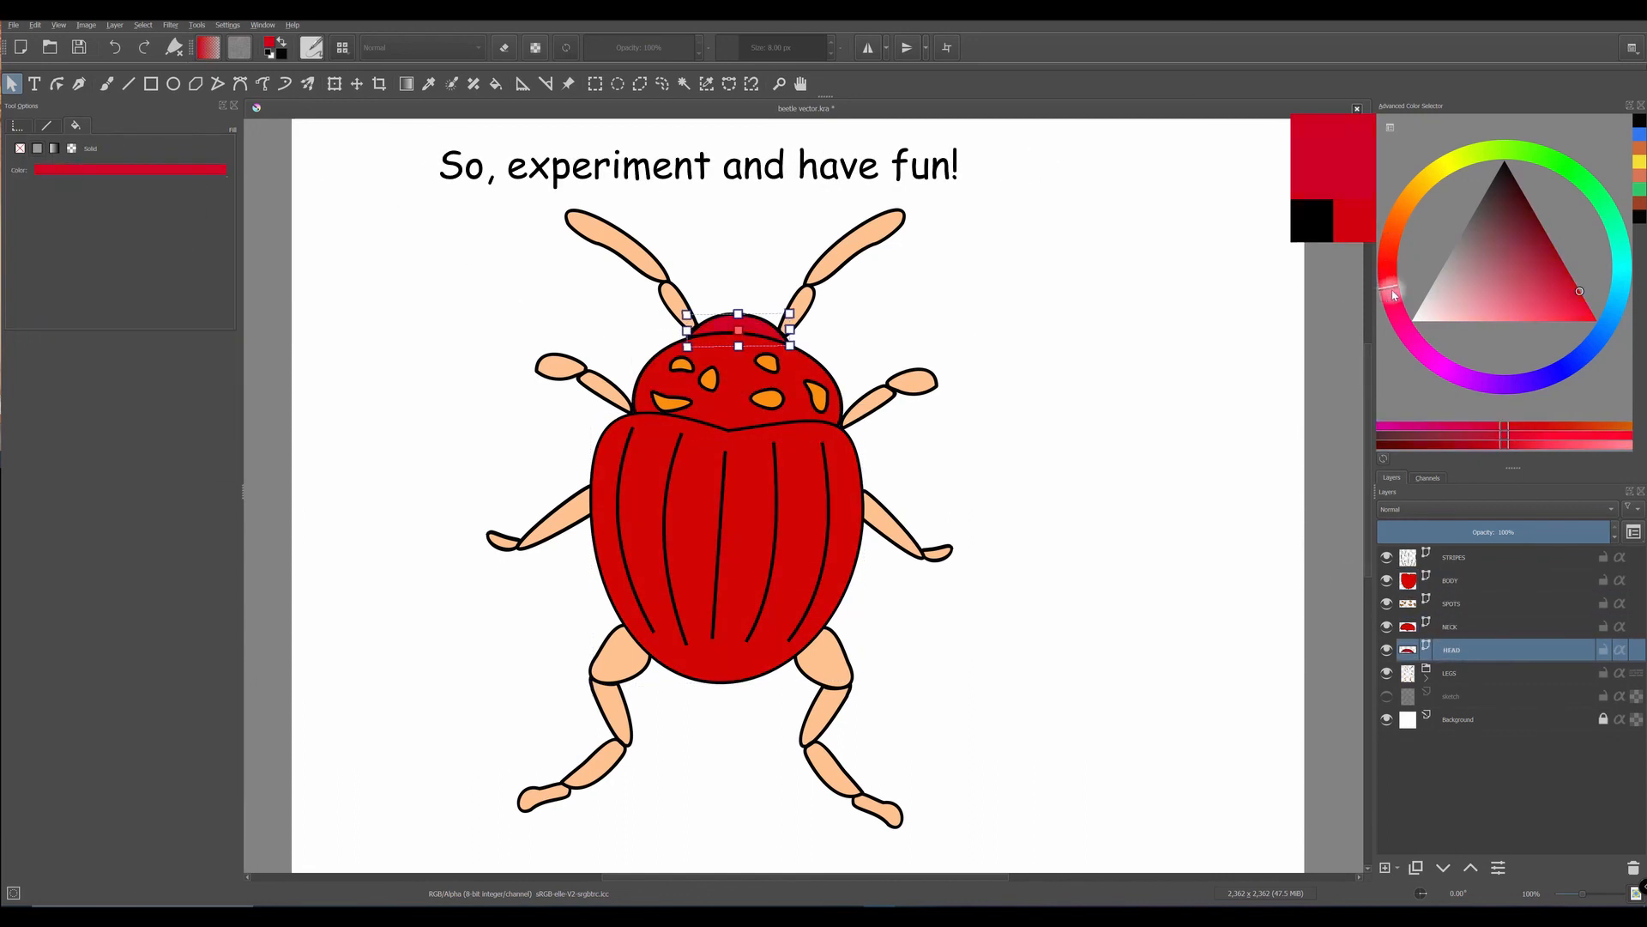
click(1607, 425)
click(1540, 300)
click(1407, 426)
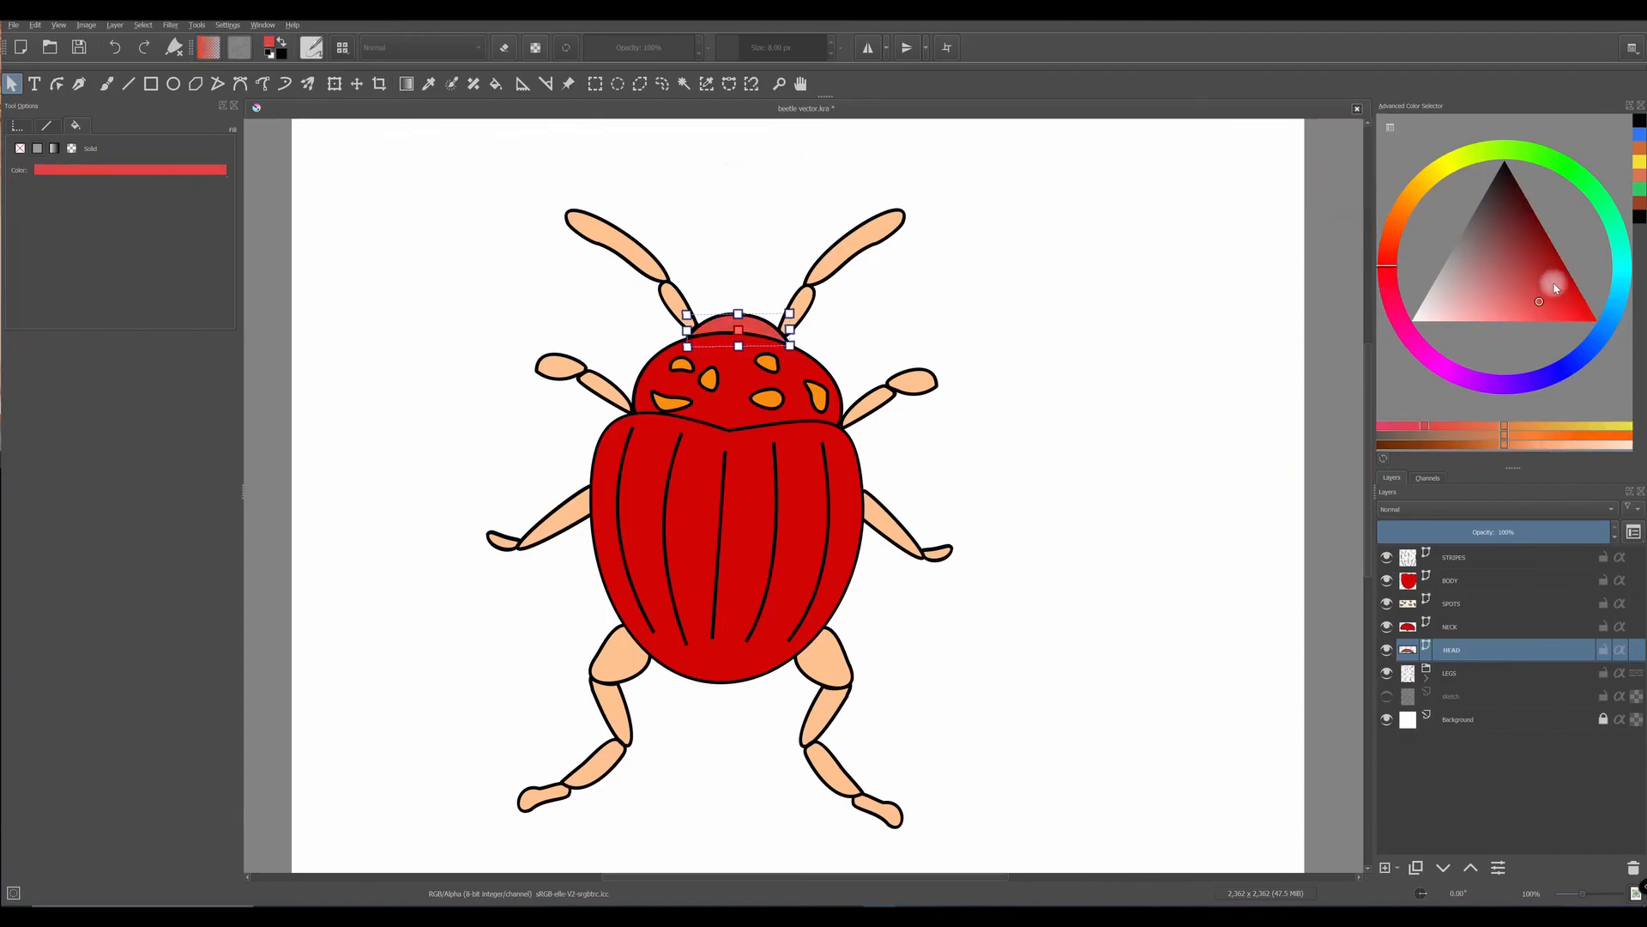
click(1552, 284)
click(1481, 673)
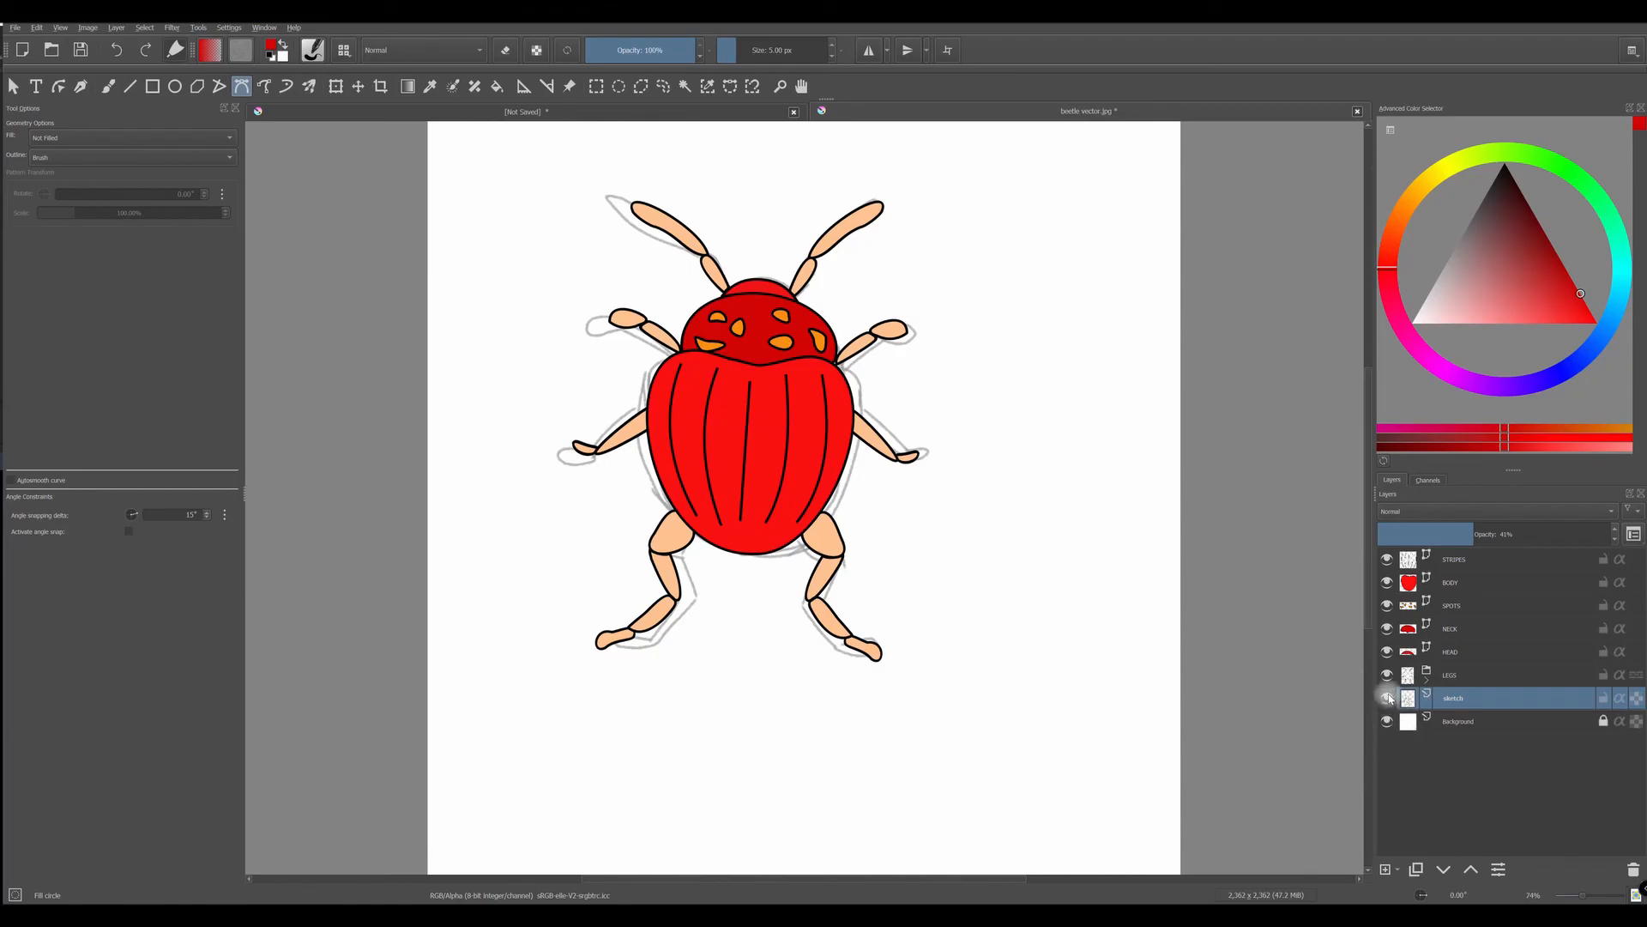
- Hide the sketch layer and group the STRIPES, BODY, SPOTS, NECK, HEAD and LEGS layers together
click(1388, 699)
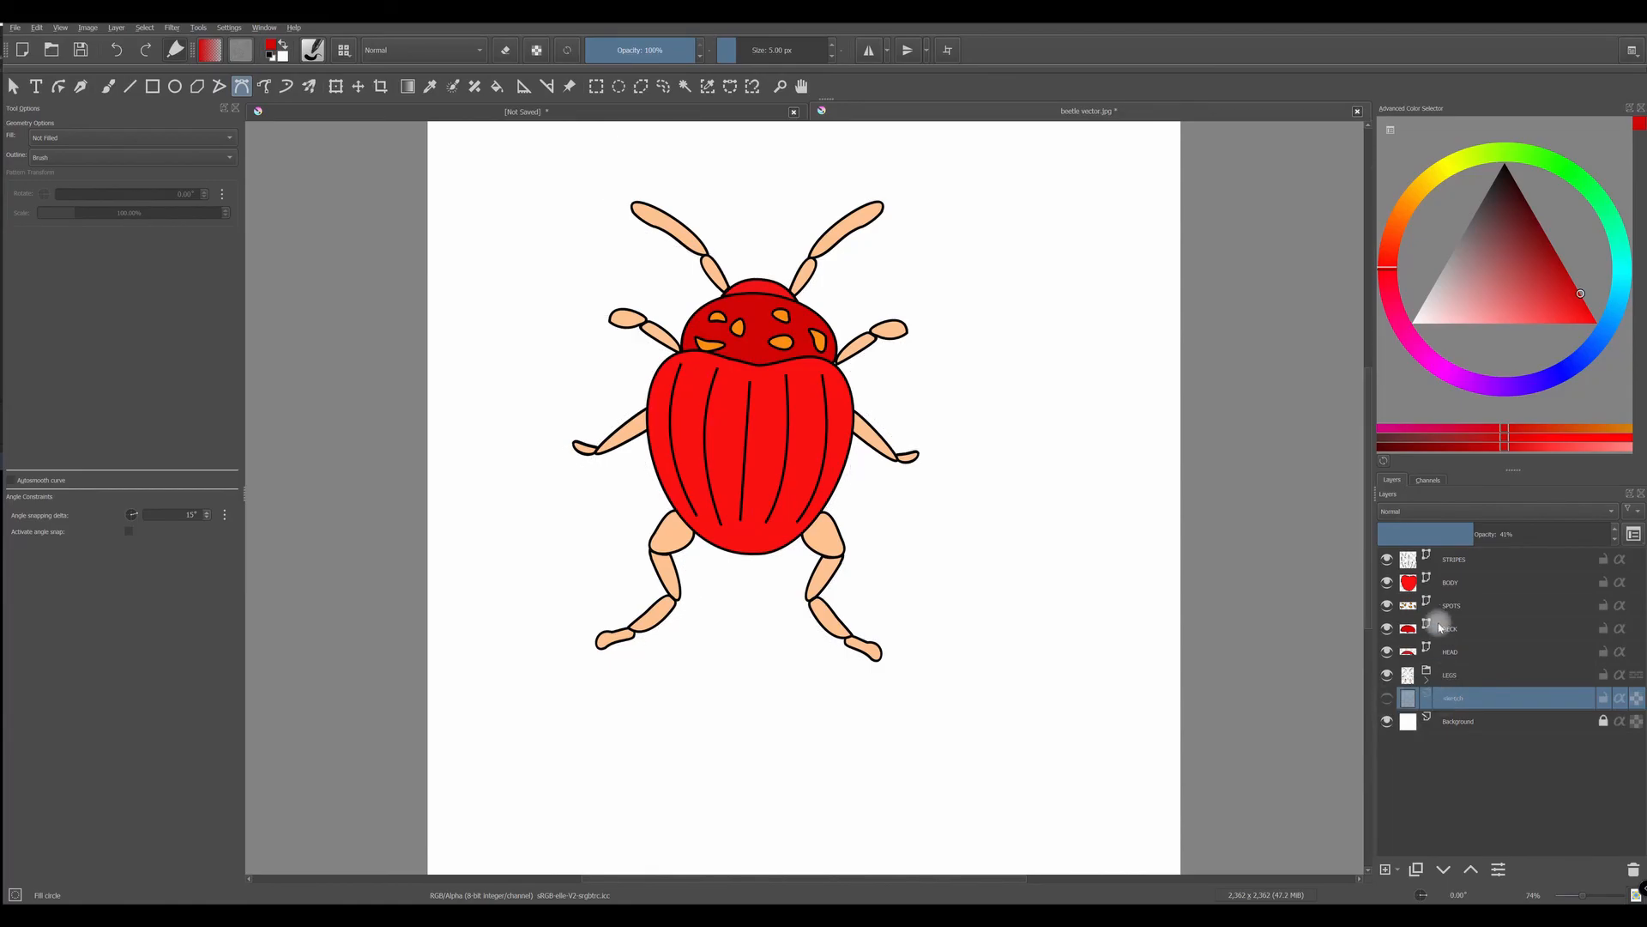
click(1452, 560)
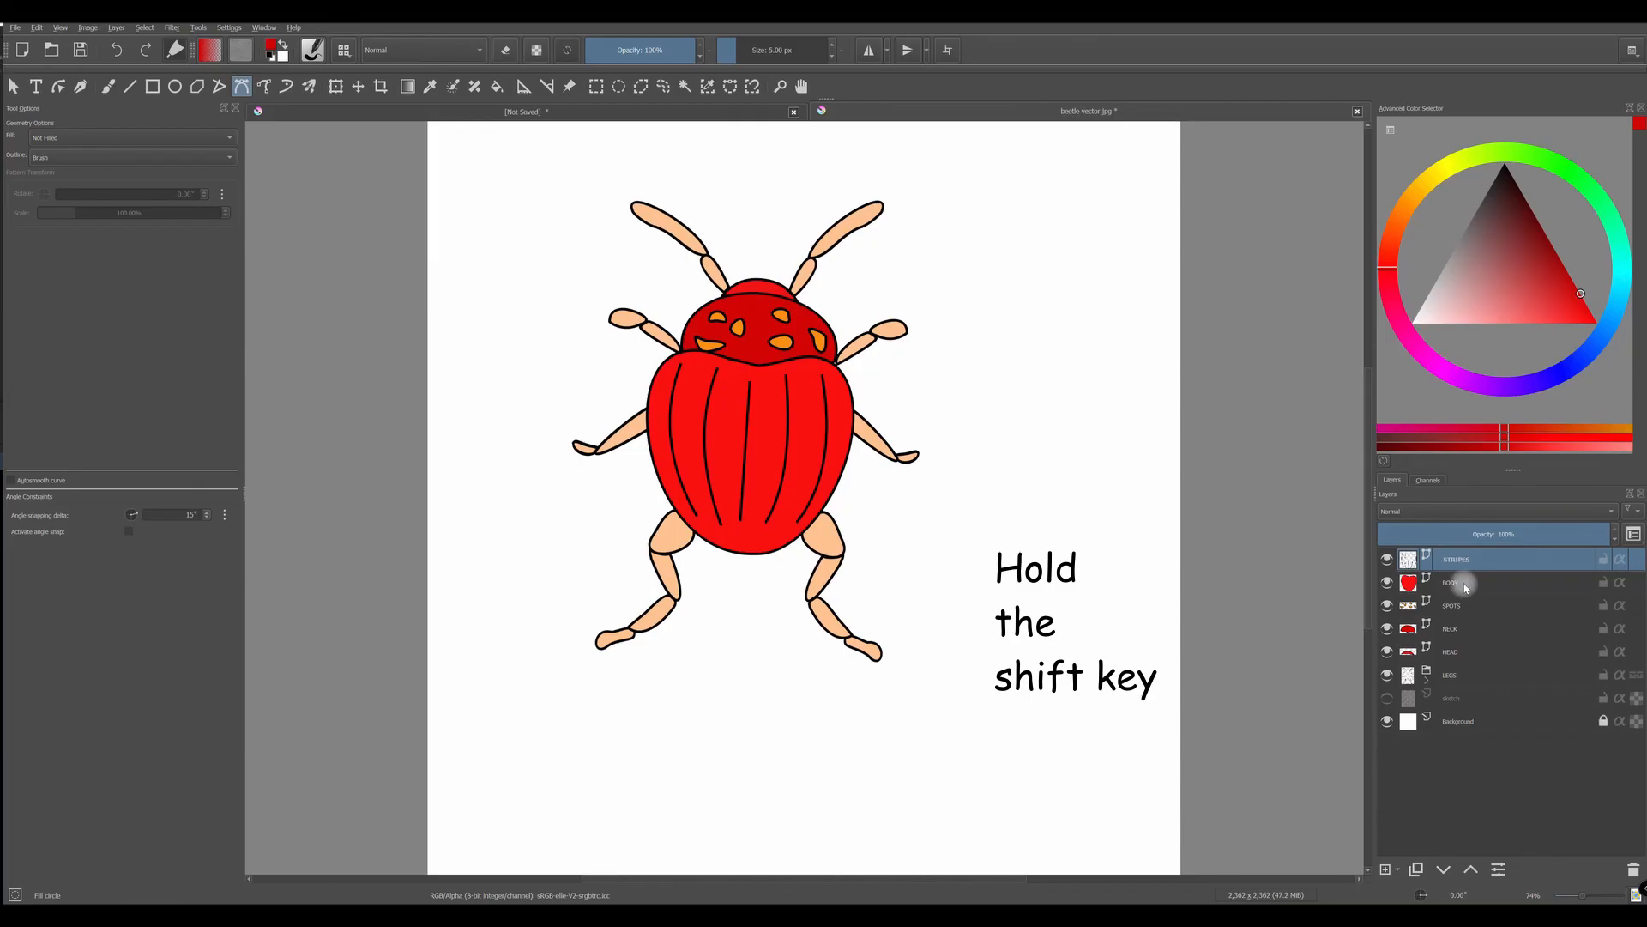
shift+click(1460, 583)
shift+click(1460, 606)
shift+click(1459, 629)
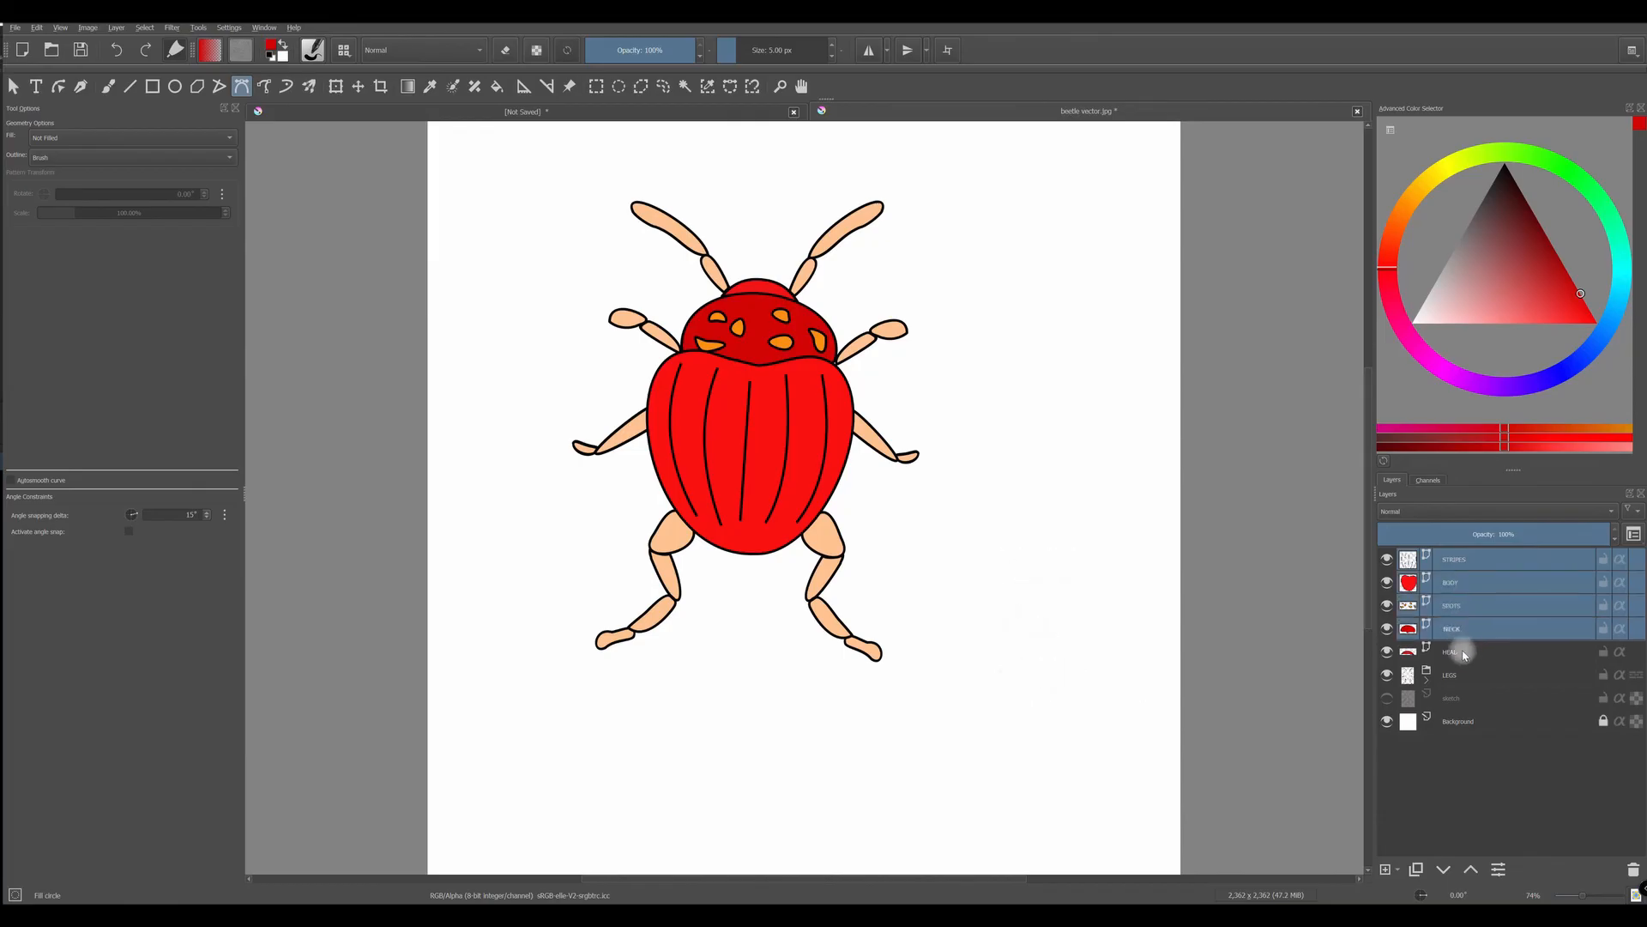
shift+click(1459, 652)
shift+click(1466, 677)
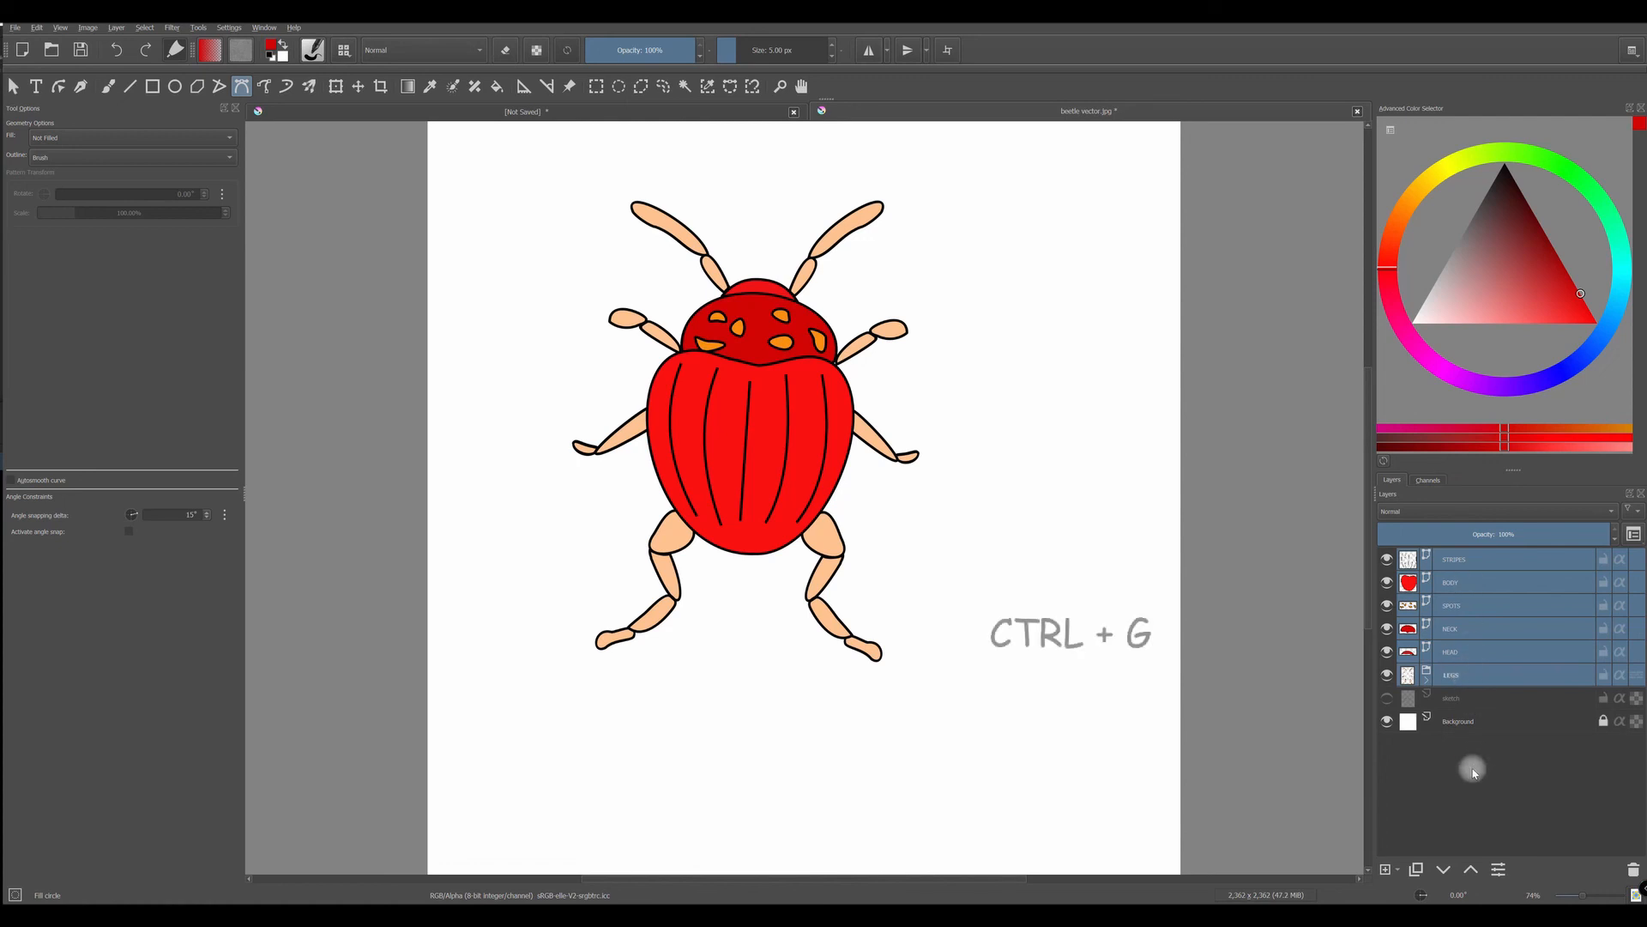
key(ctrl+g)
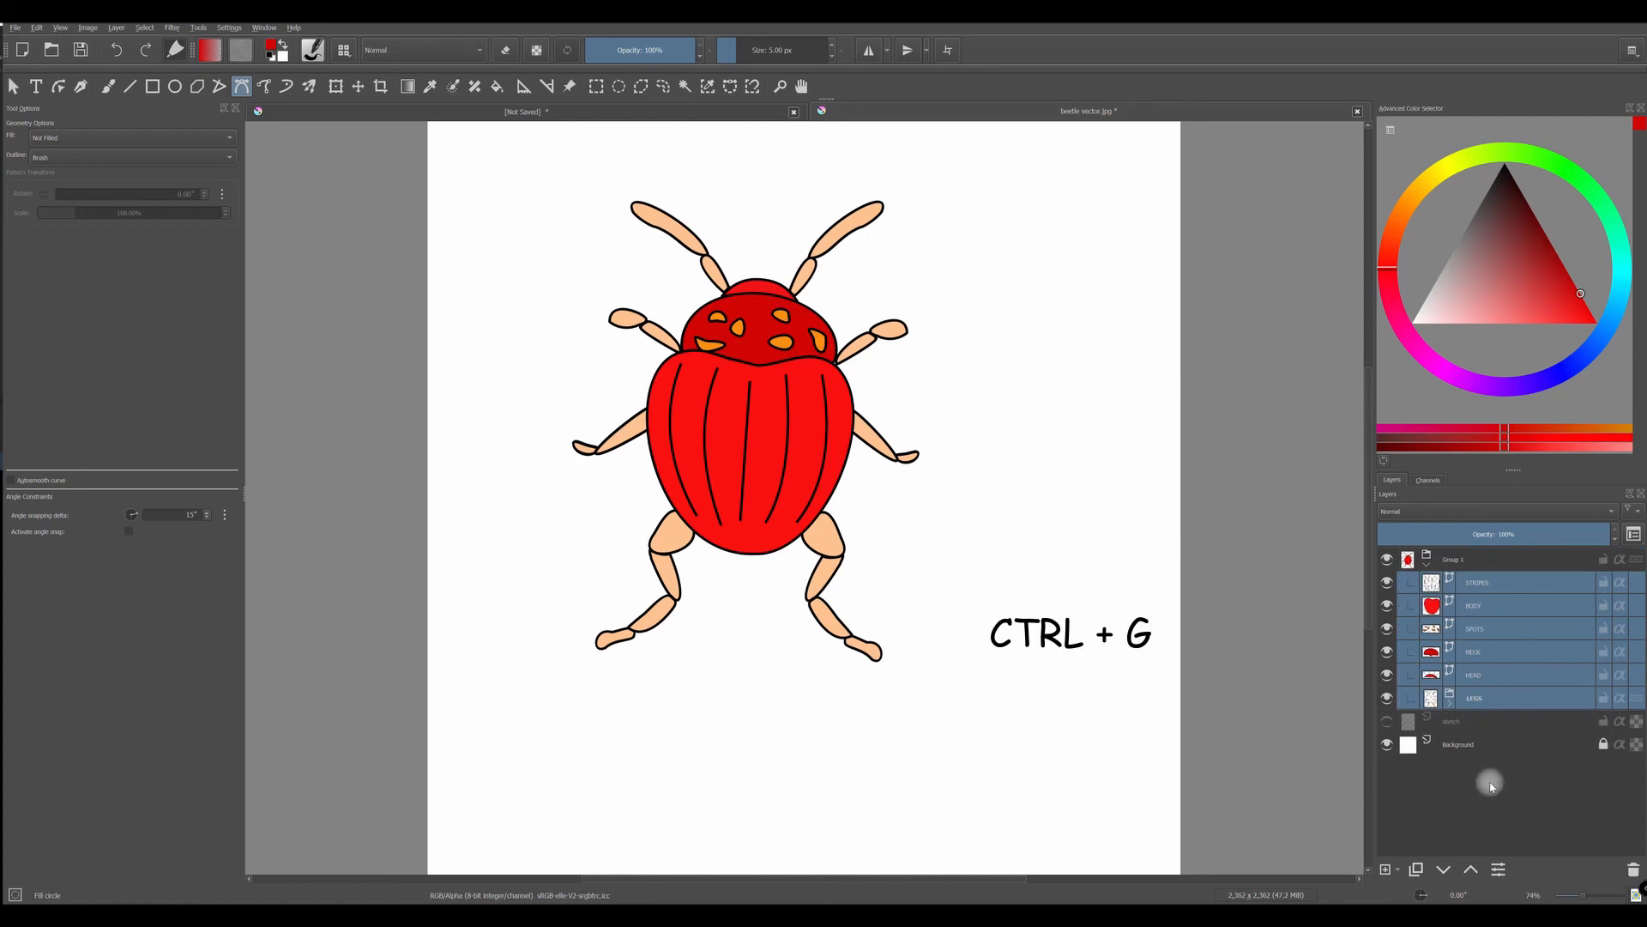
- Collapse the new layer group and rename it bug
click(1427, 564)
double_click(1450, 560)
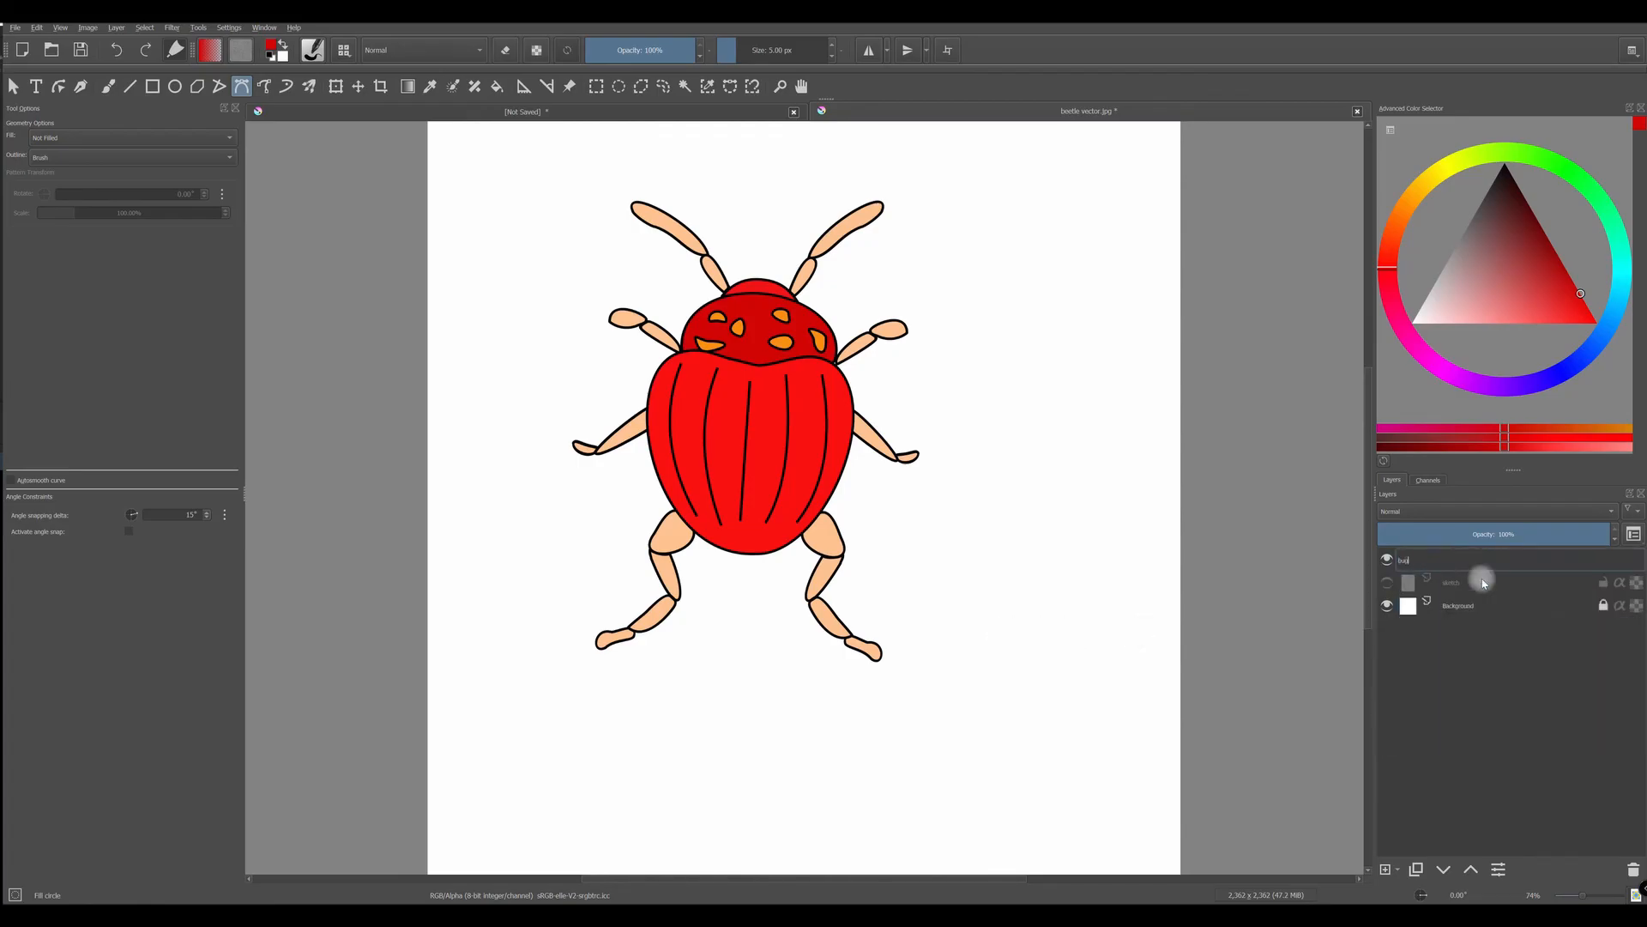
key(Return)
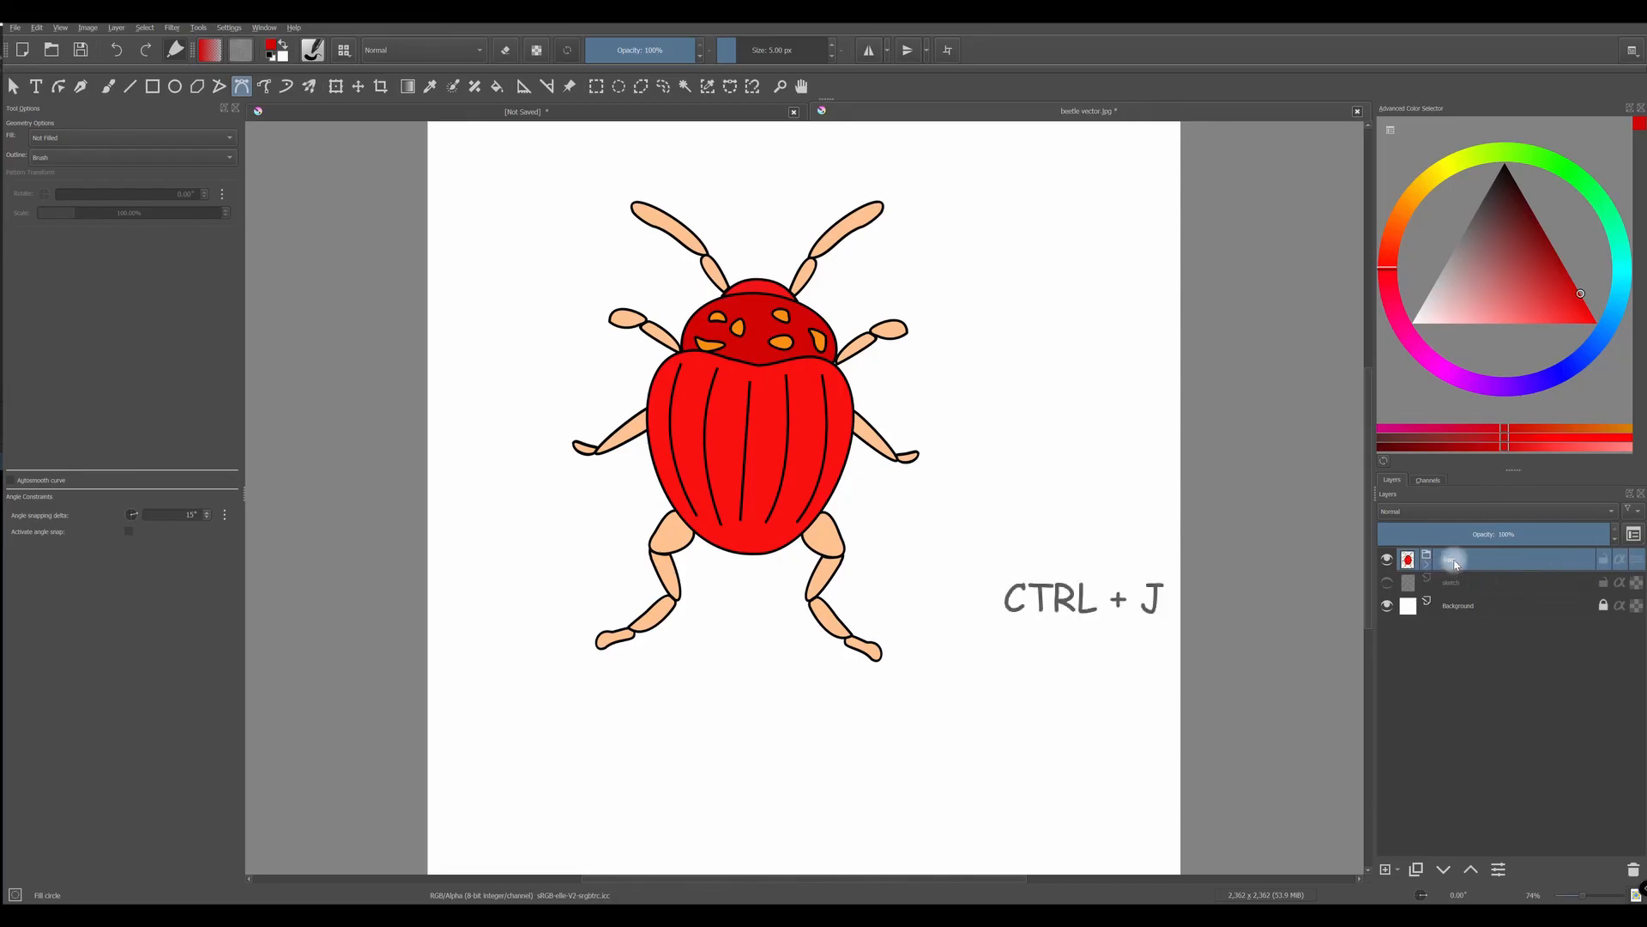
- Duplicate the bug group and hide the original group
key(ctrl+j)
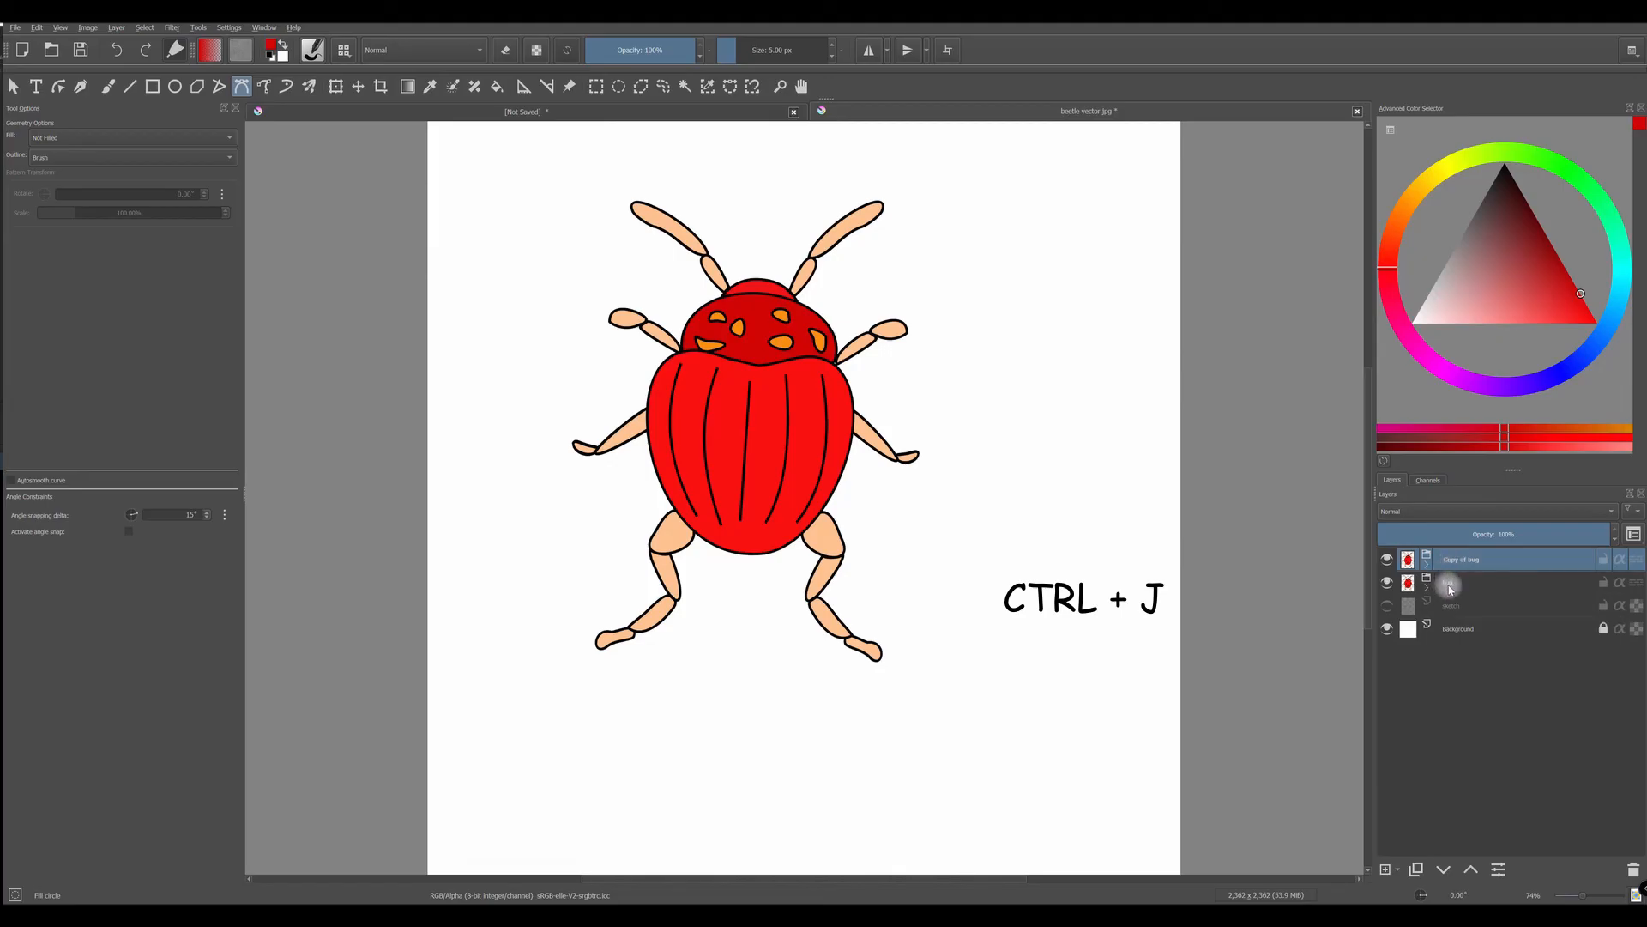
click(1459, 587)
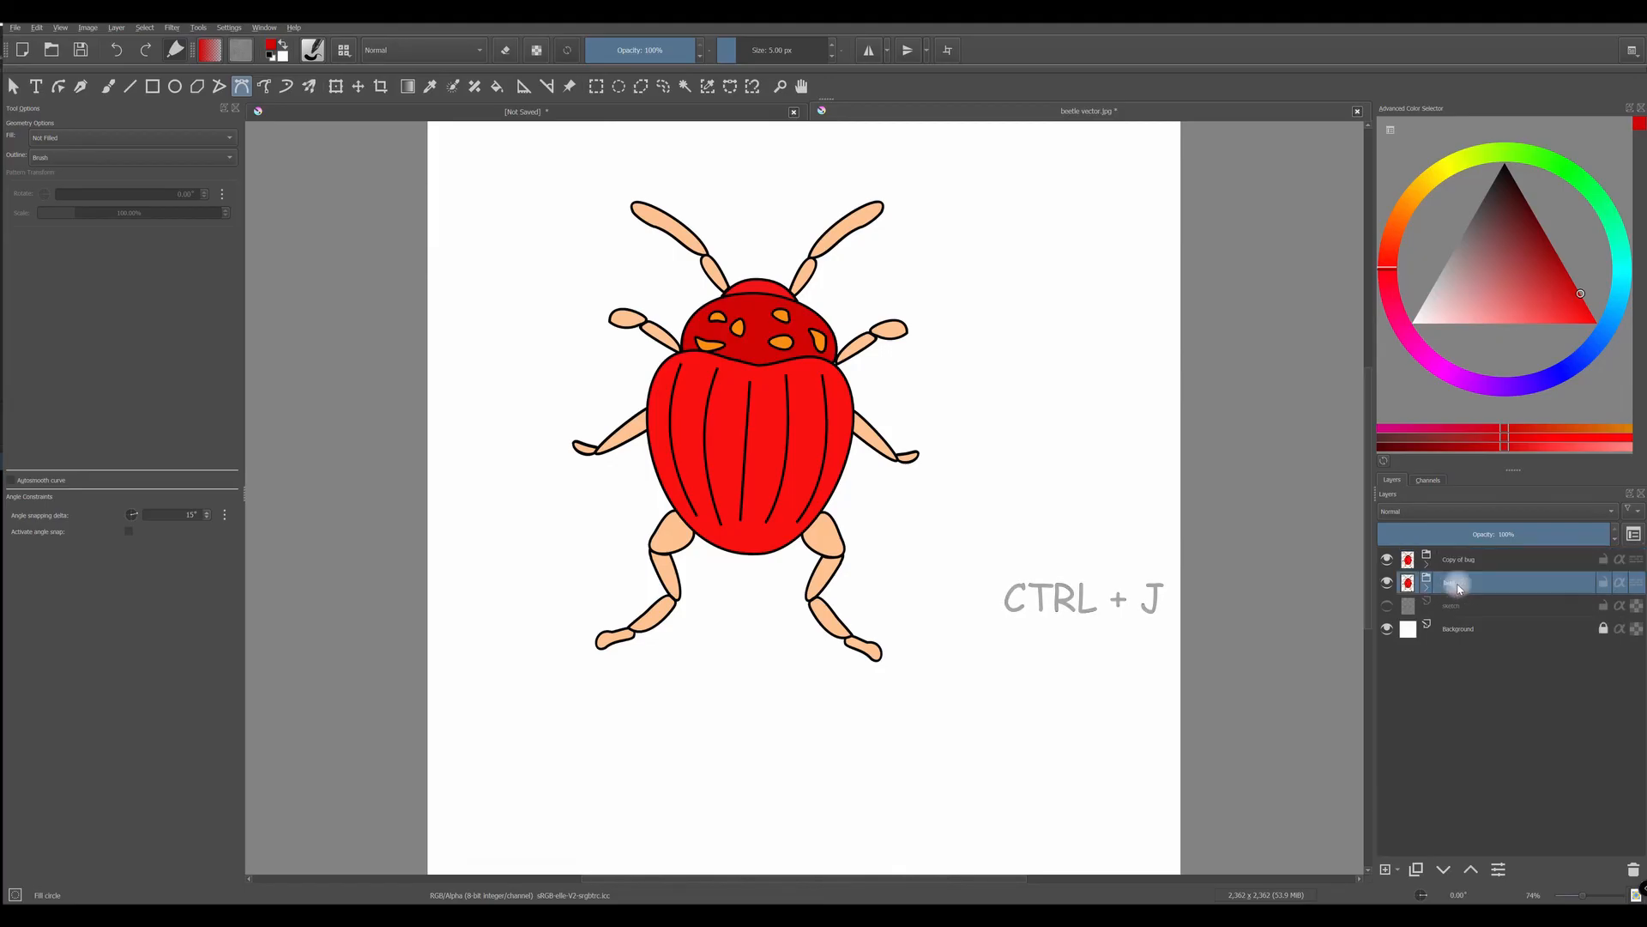
click(1387, 586)
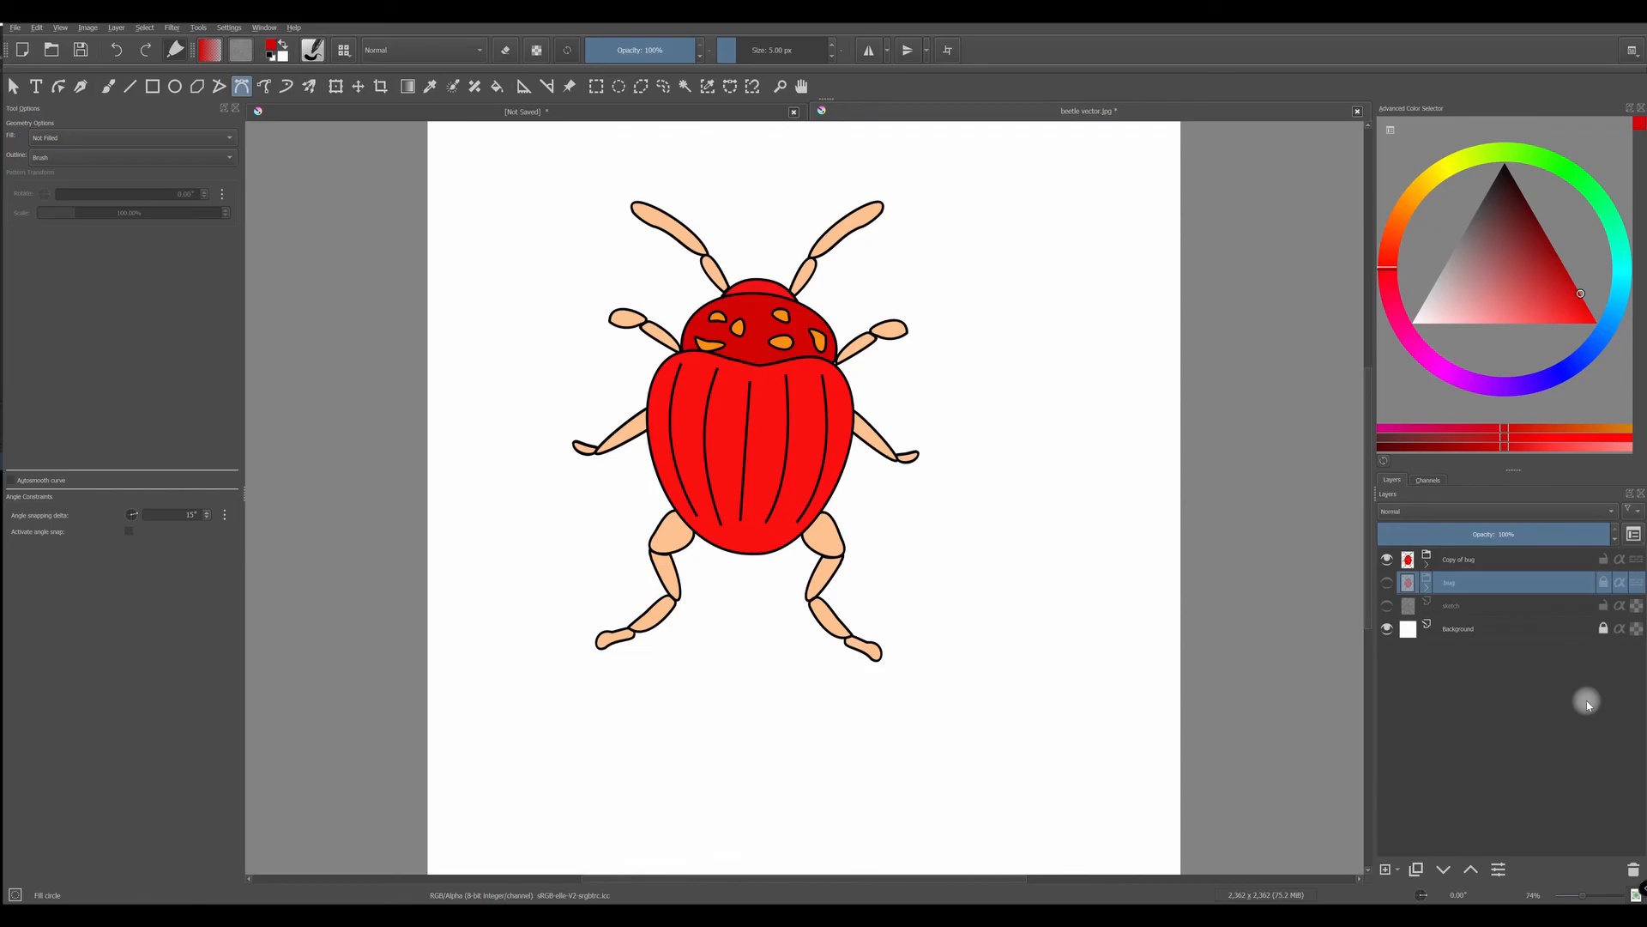
- Merge the copied bug group into a single vector layer and save that layer as SVG
click(1441, 559)
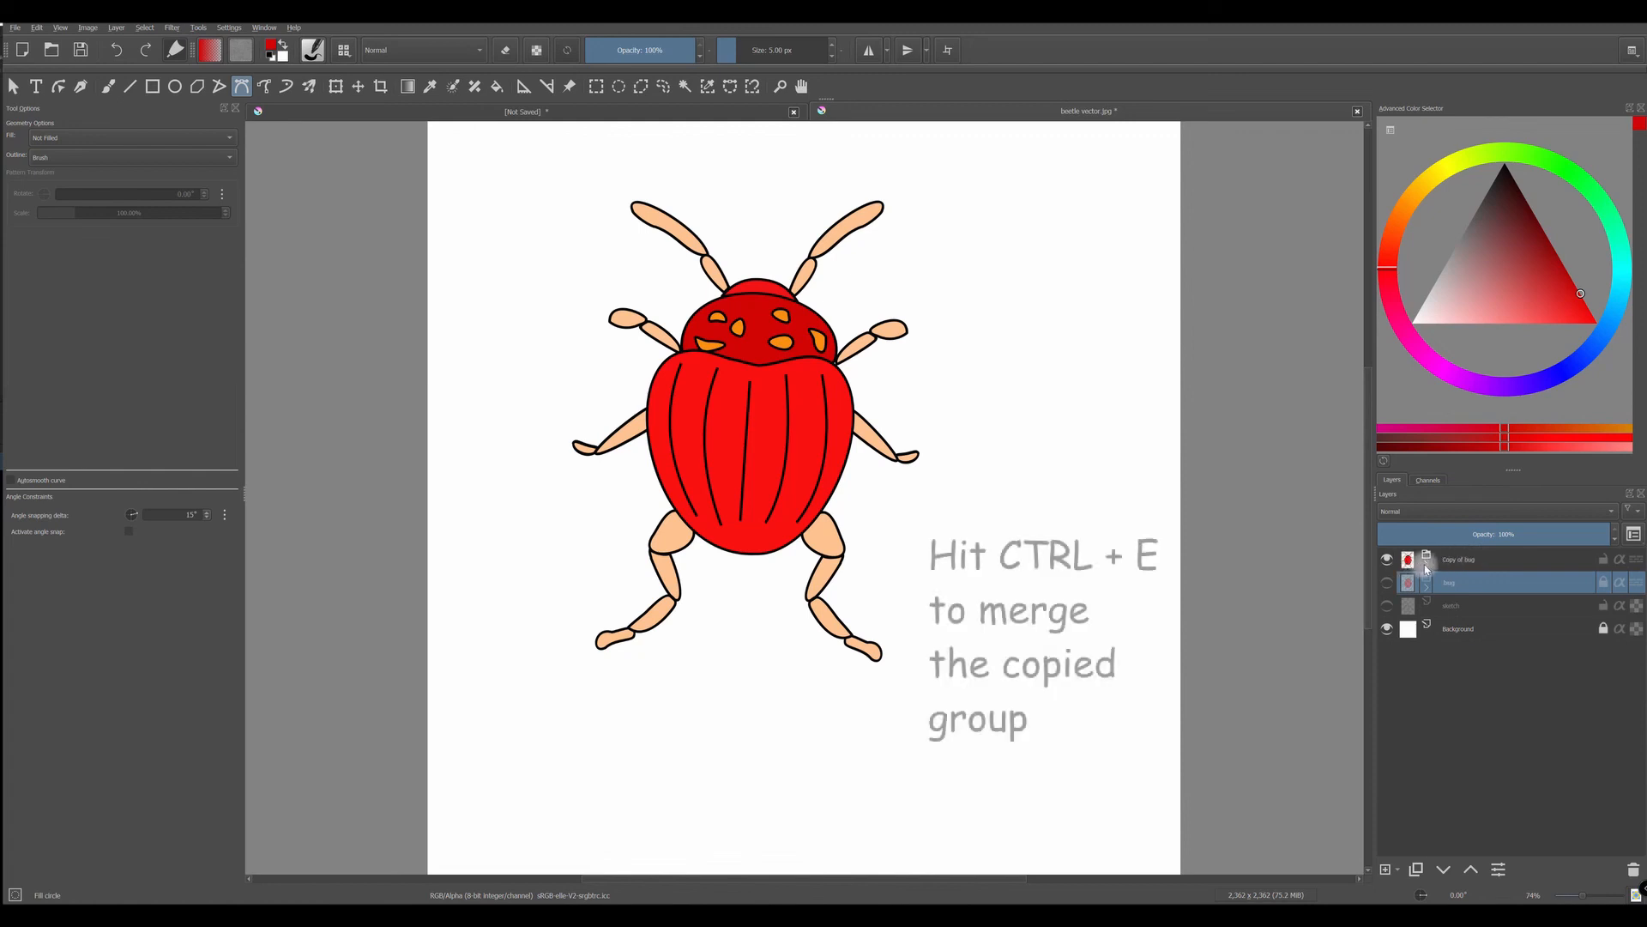
key(ctrl+e)
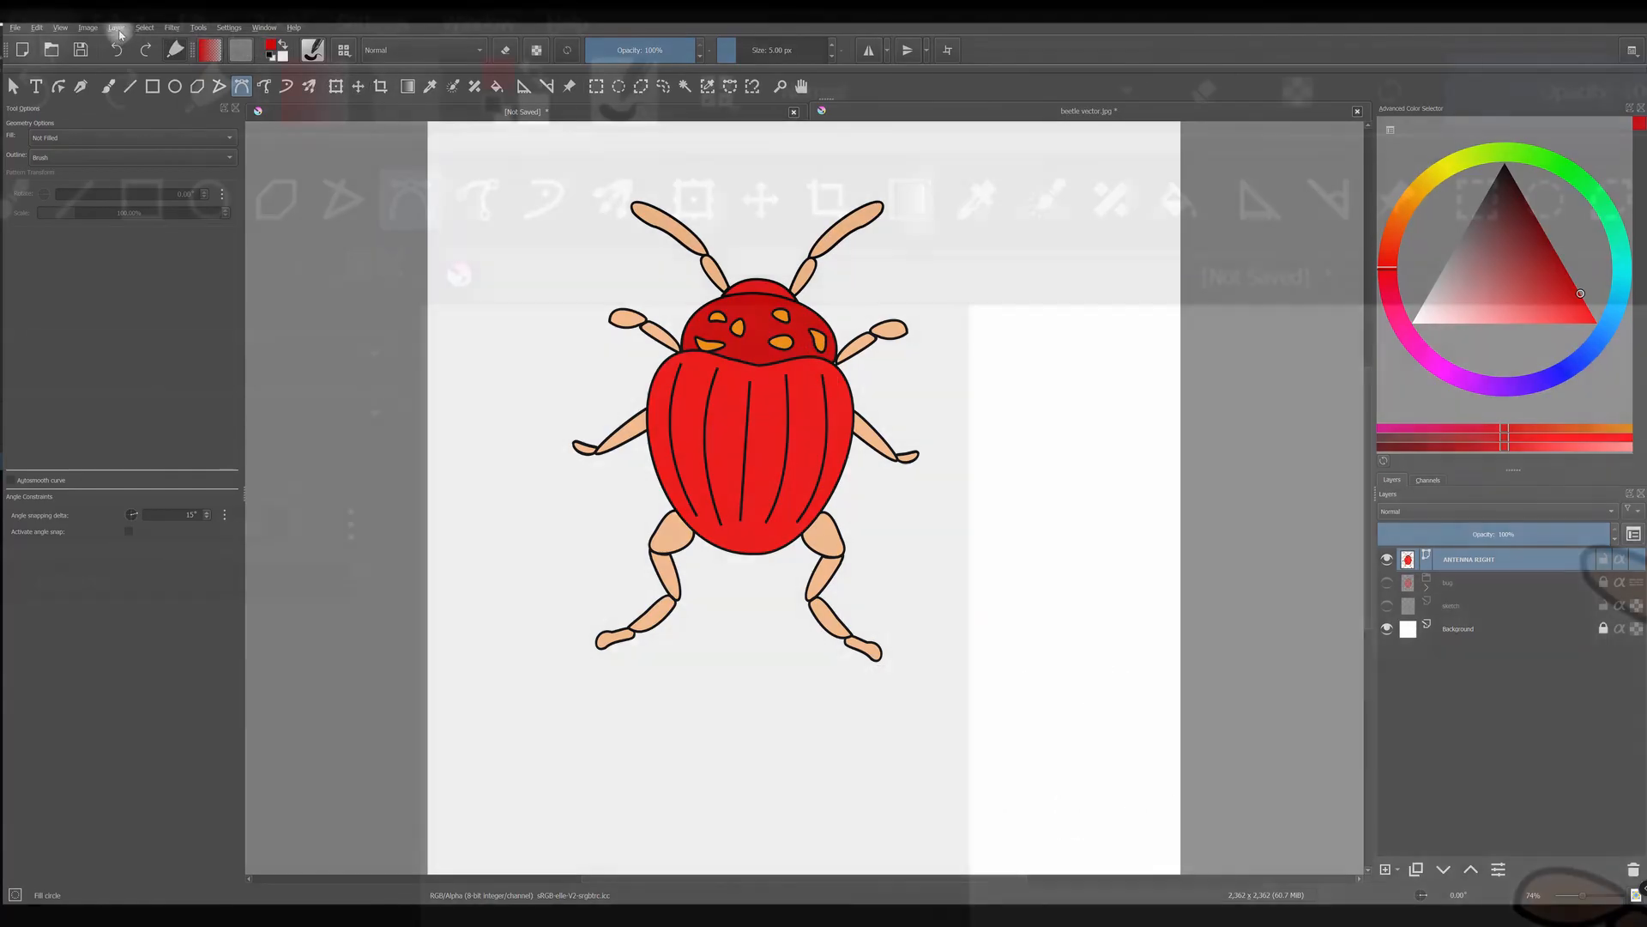
click(118, 29)
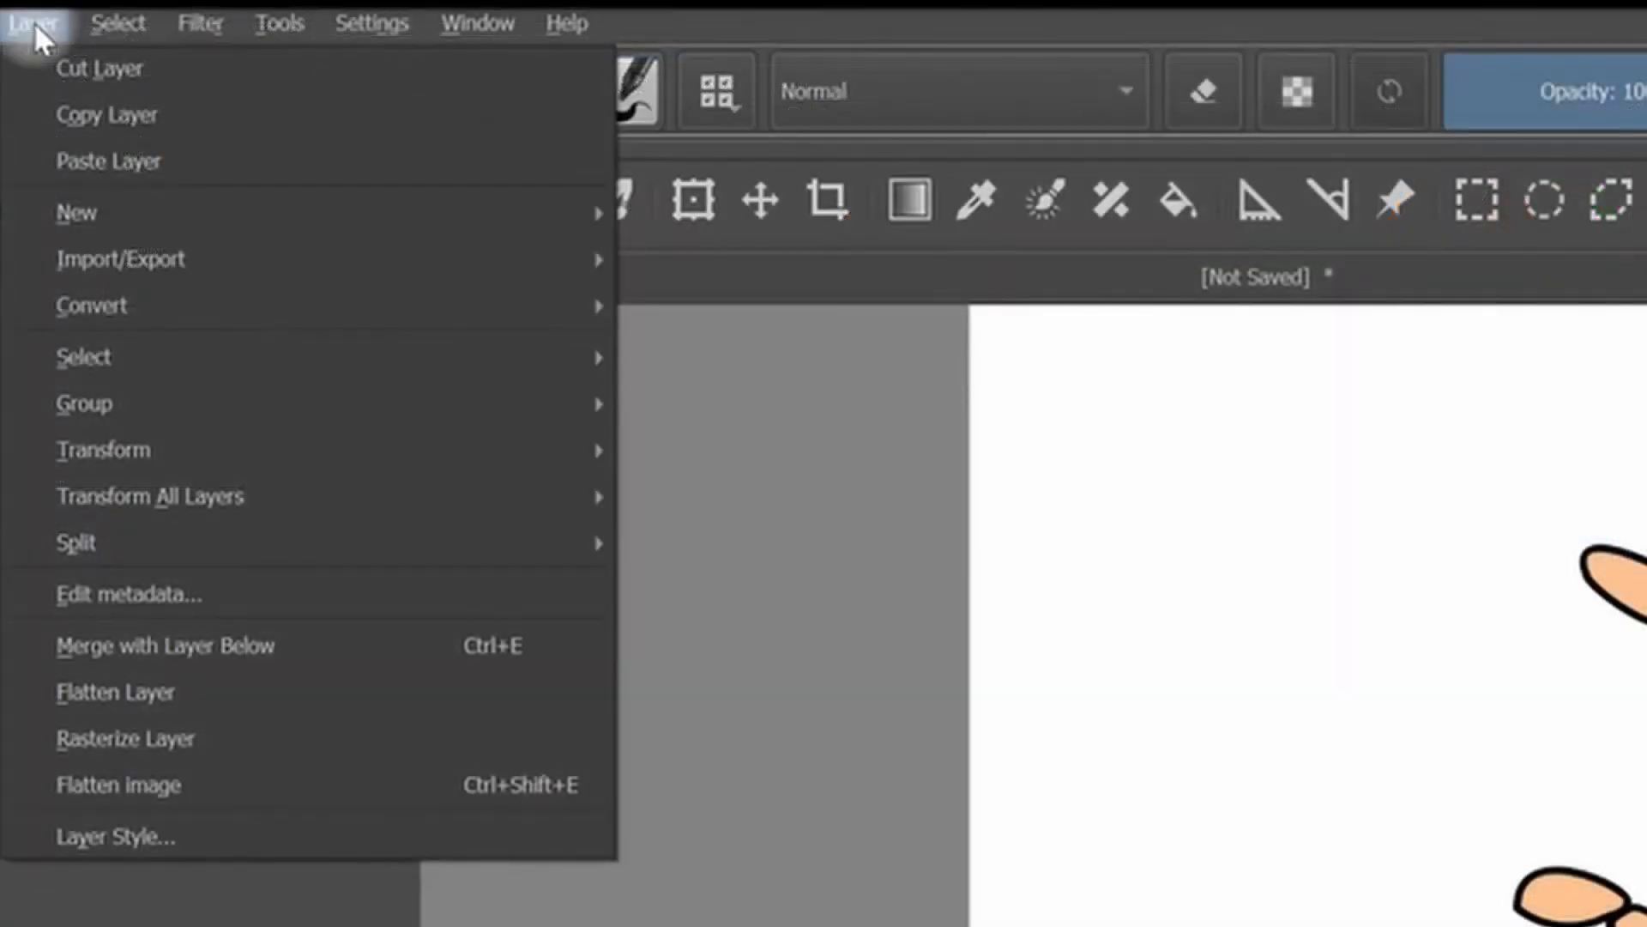
mouse_move(196, 259)
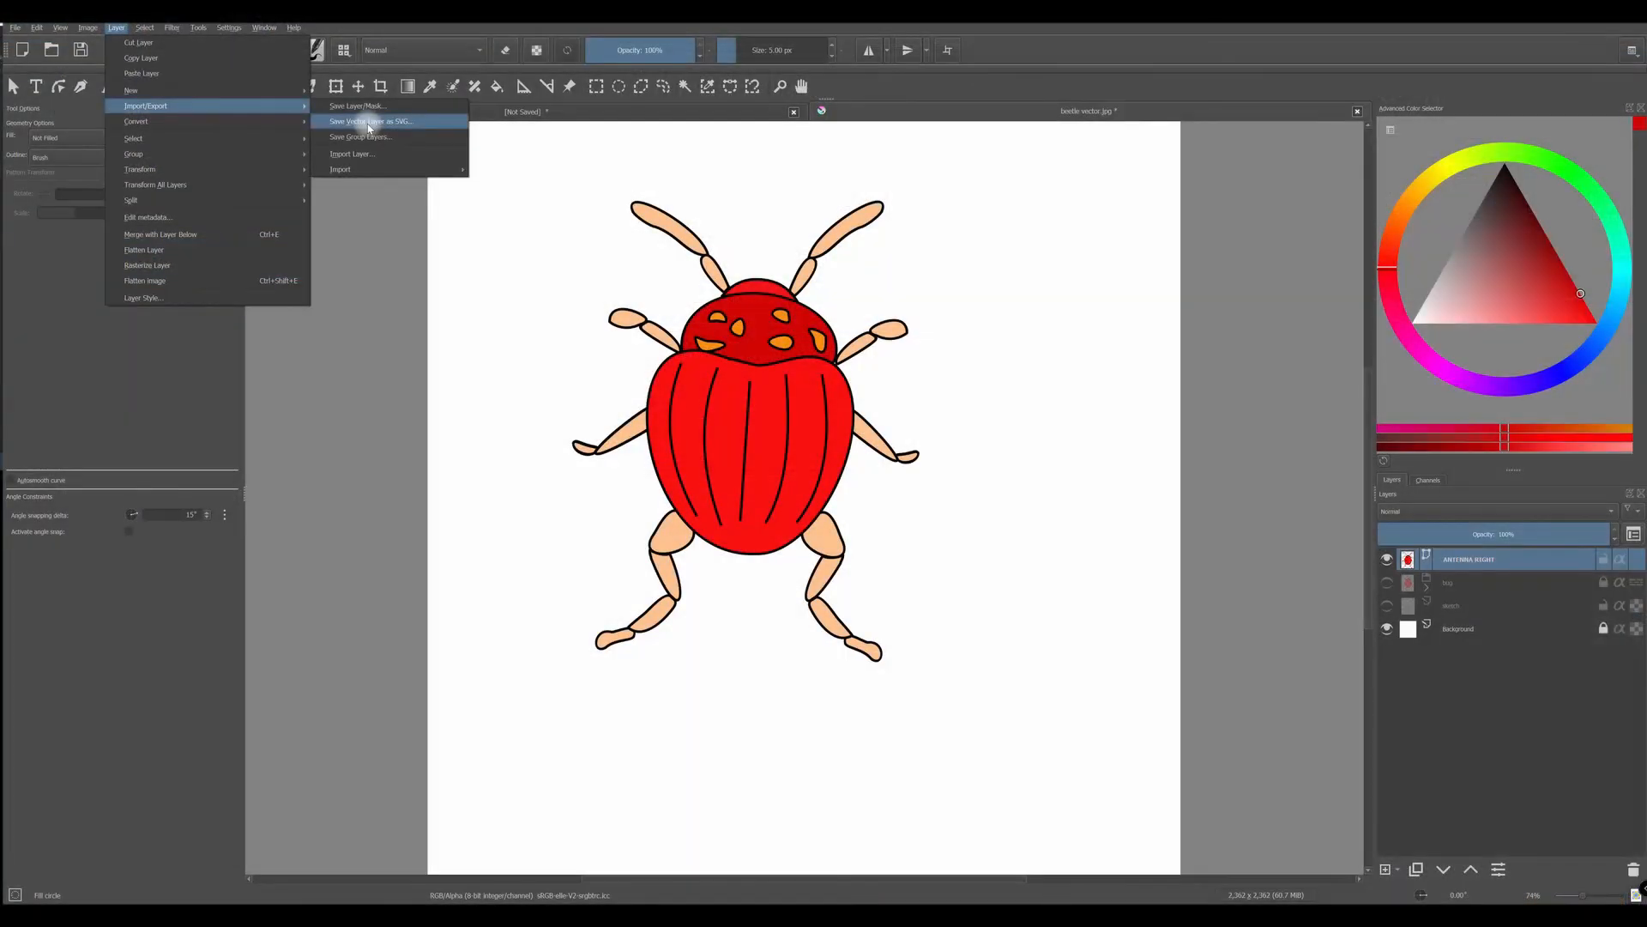
click(369, 123)
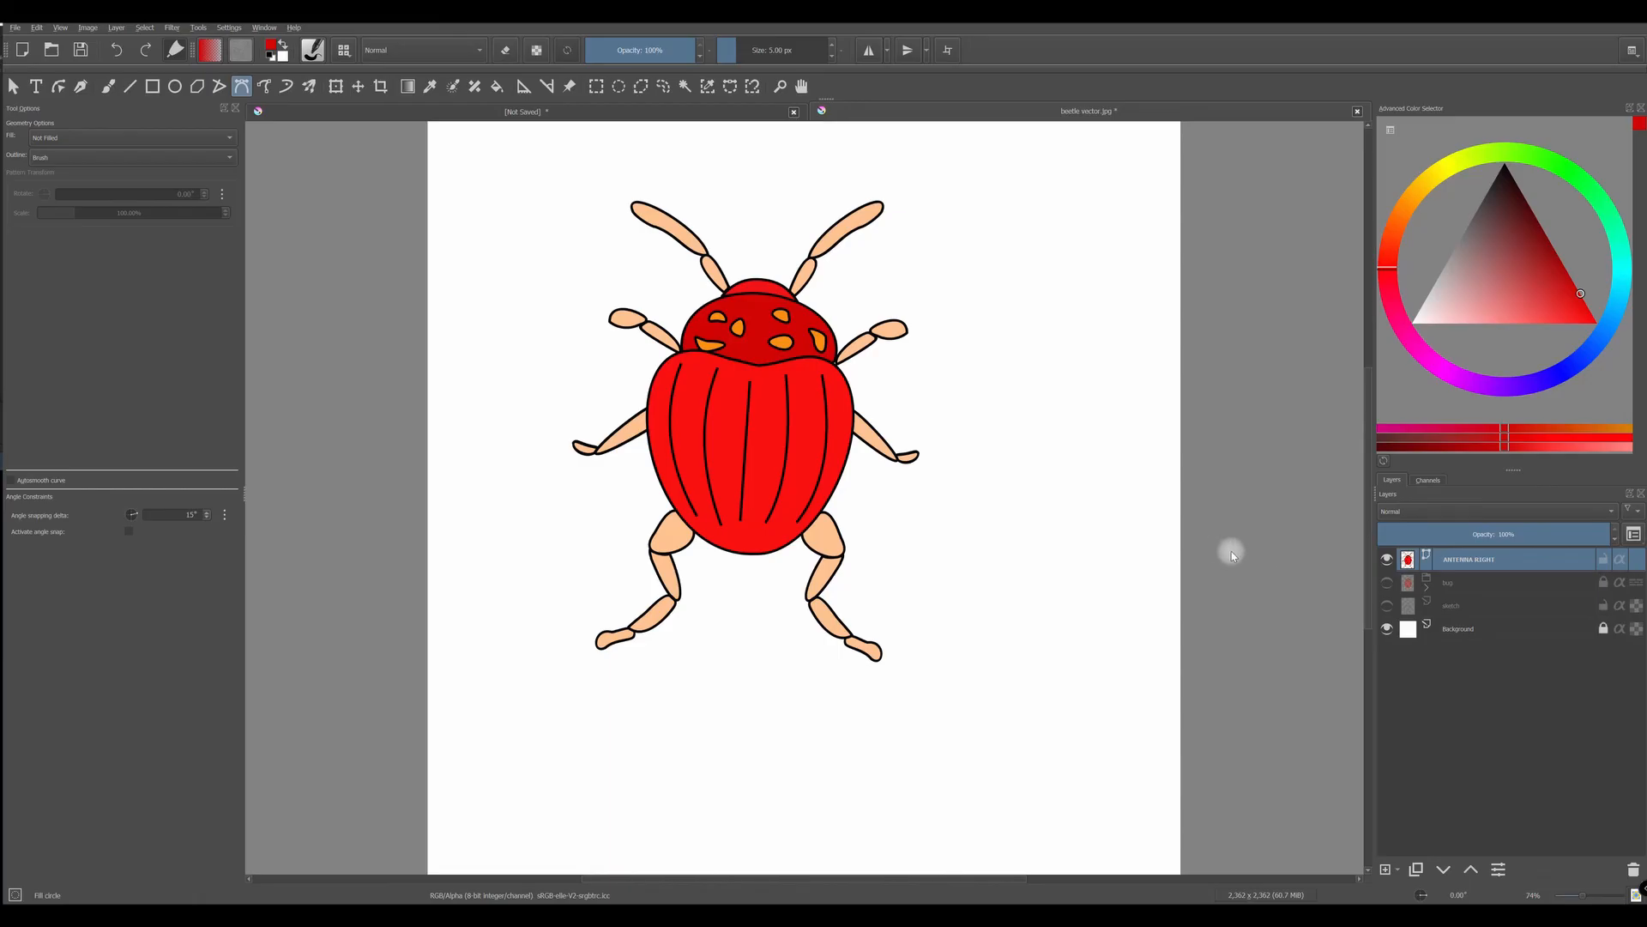
click(15, 30)
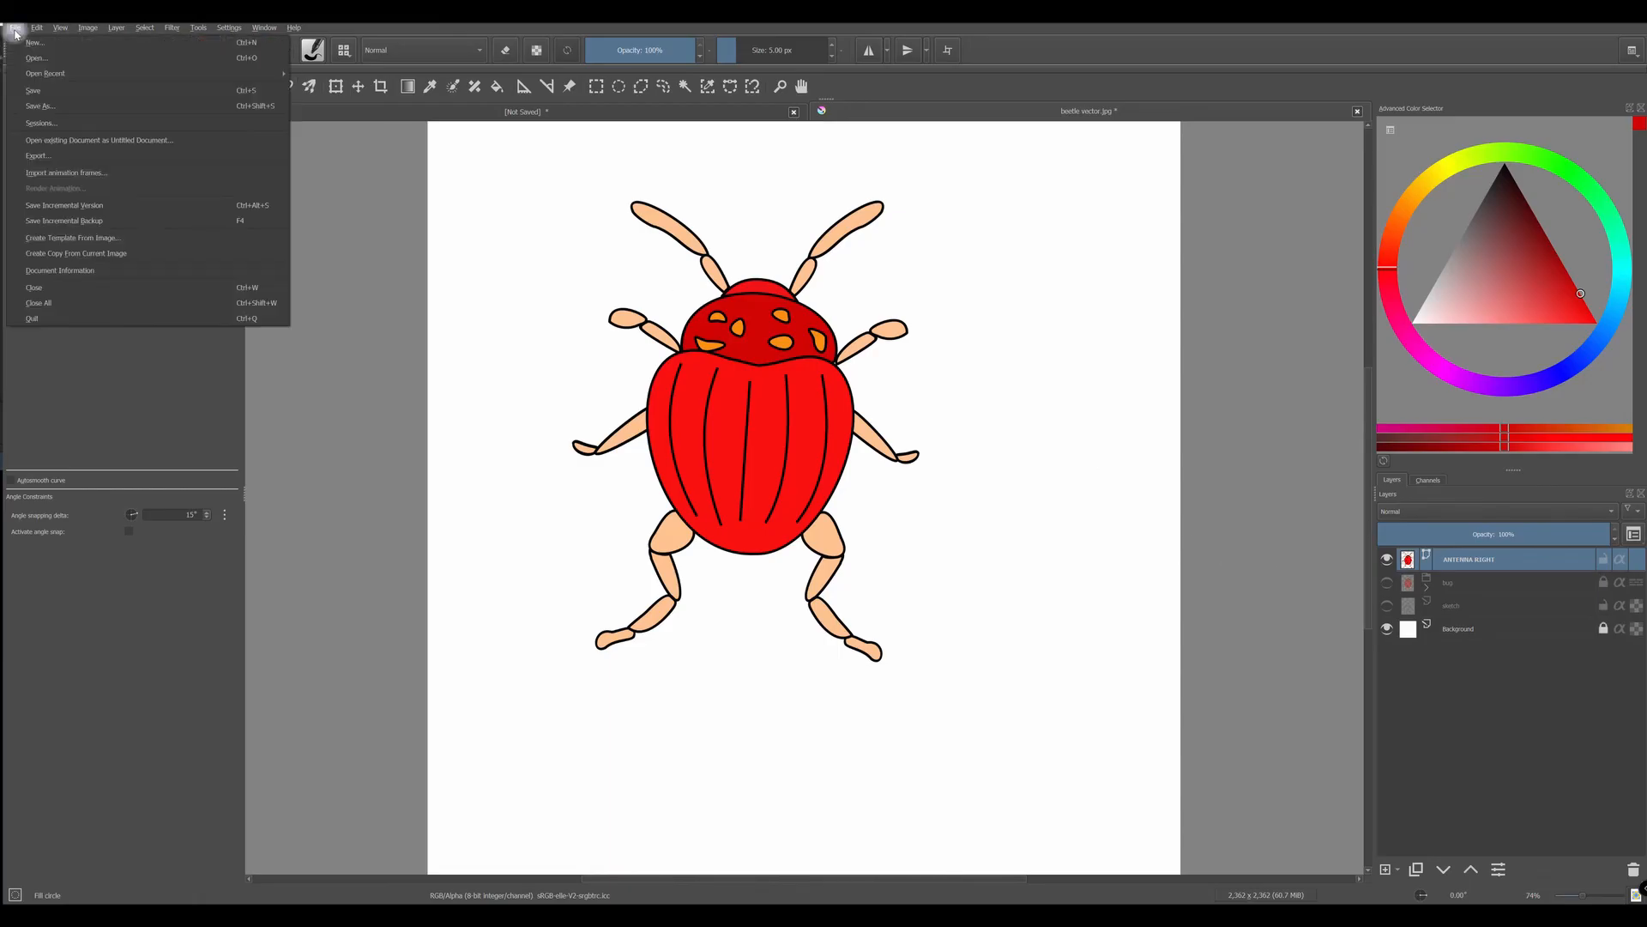
click(1361, 581)
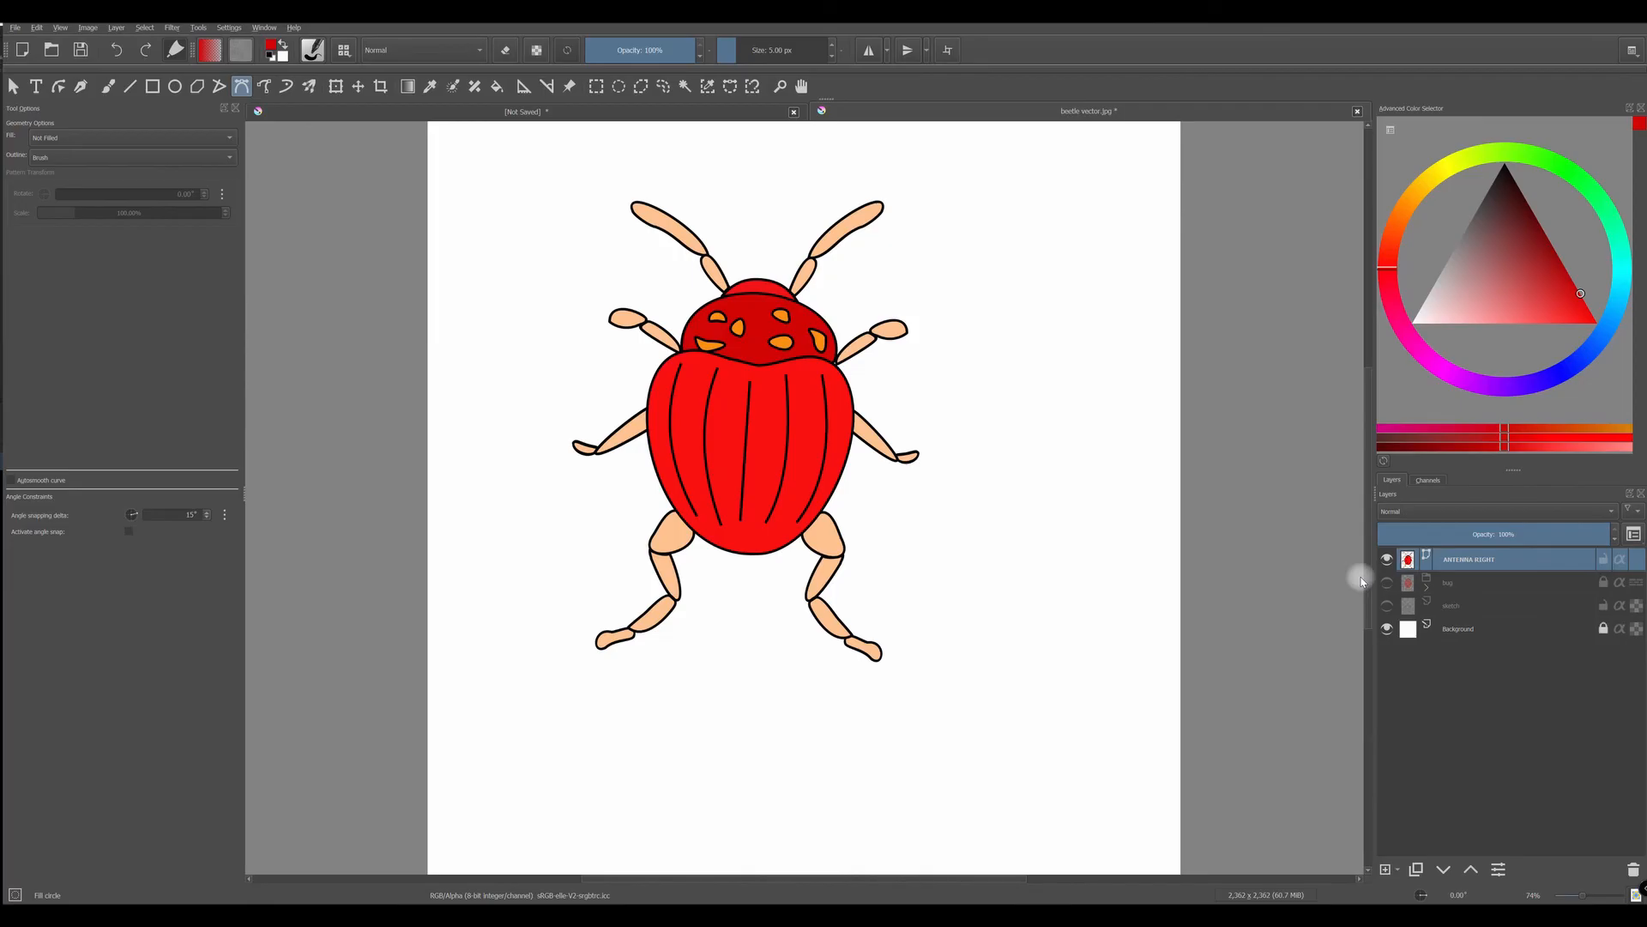